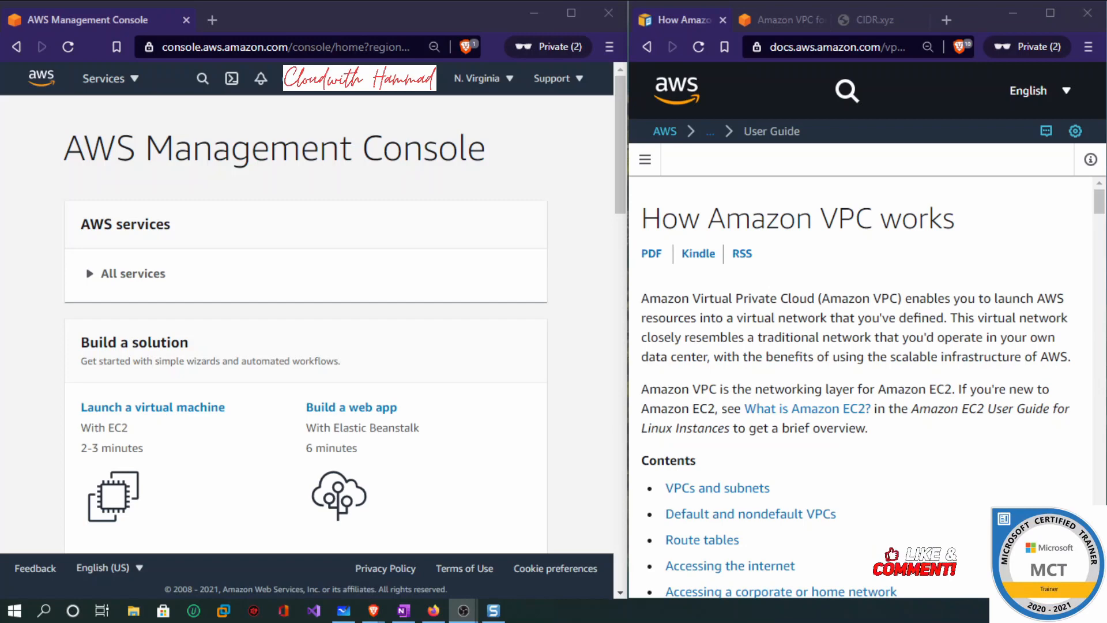
View the list of available AWS regions and expand the full list of AWS services on the console home page.
{"action": "left_click", "coordinate": [484, 79]}
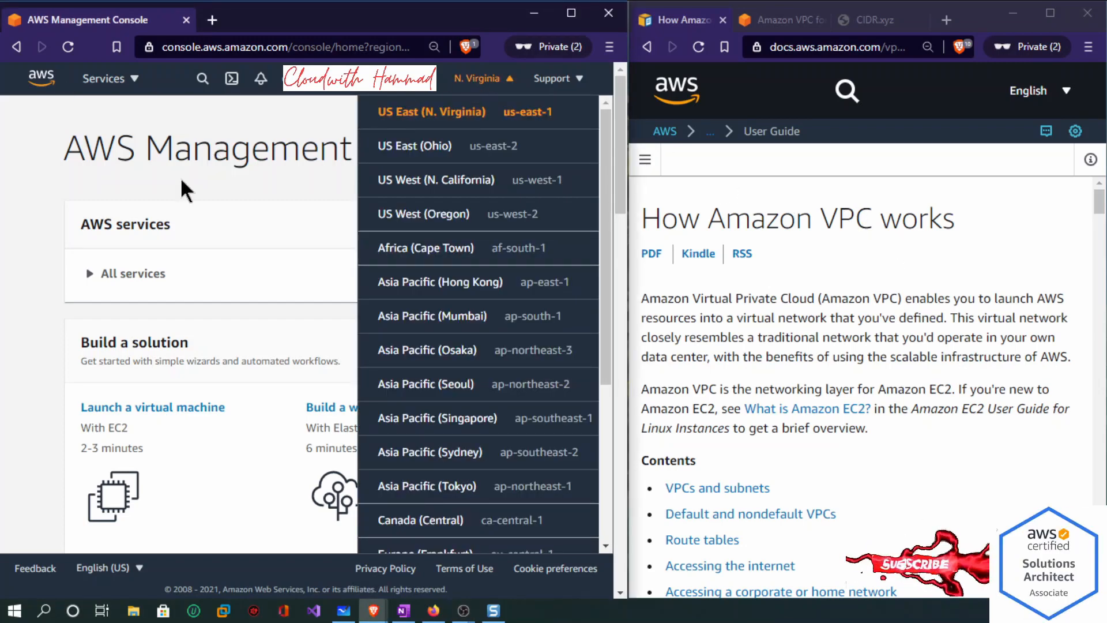
{"action": "left_click", "coordinate": [91, 294]}
{"action": "left_click", "coordinate": [90, 285]}
{"action": "left_click", "coordinate": [97, 283]}
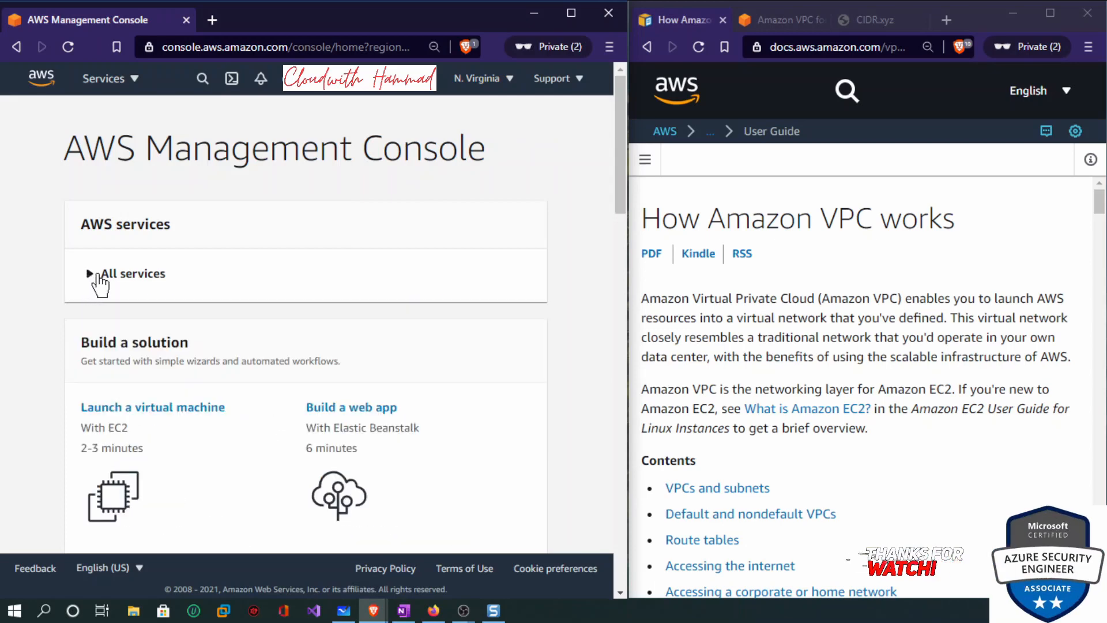
{"action": "left_click", "coordinate": [95, 281]}
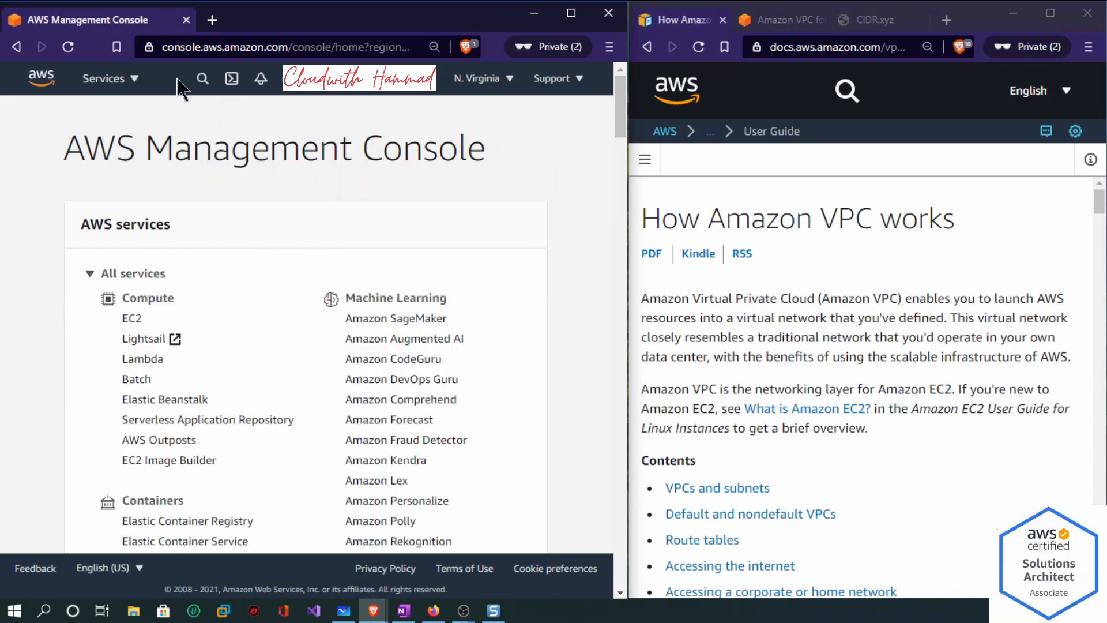
Search the console's services for "vpc" and close the search.
{"action": "left_click", "coordinate": [202, 79]}
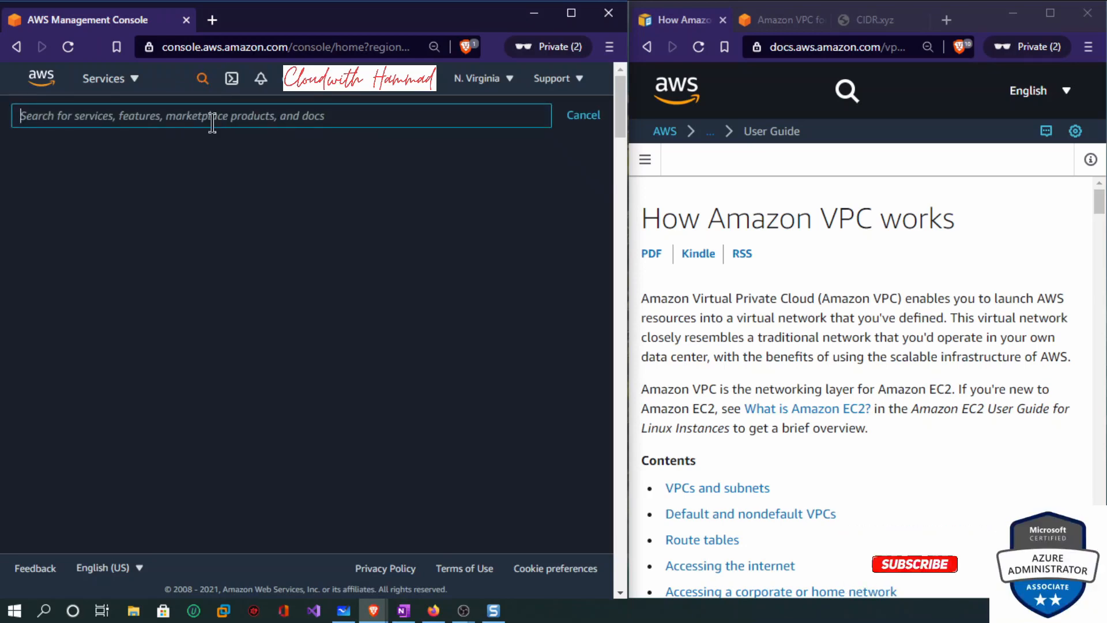
{"action": "type", "text": "vpc"}
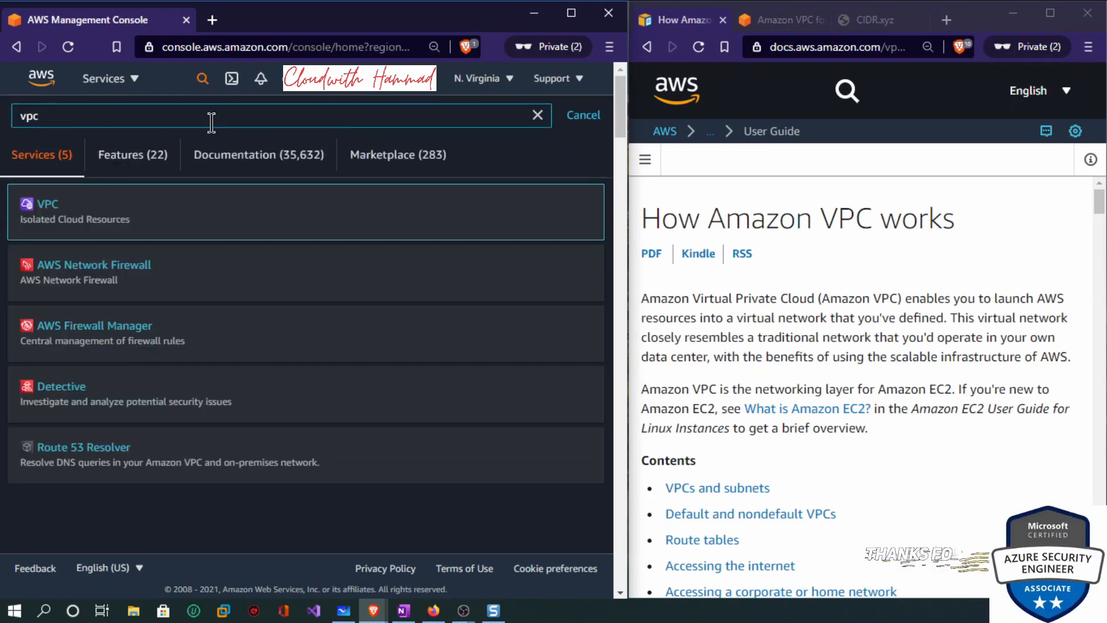
{"action": "left_click", "coordinate": [538, 115]}
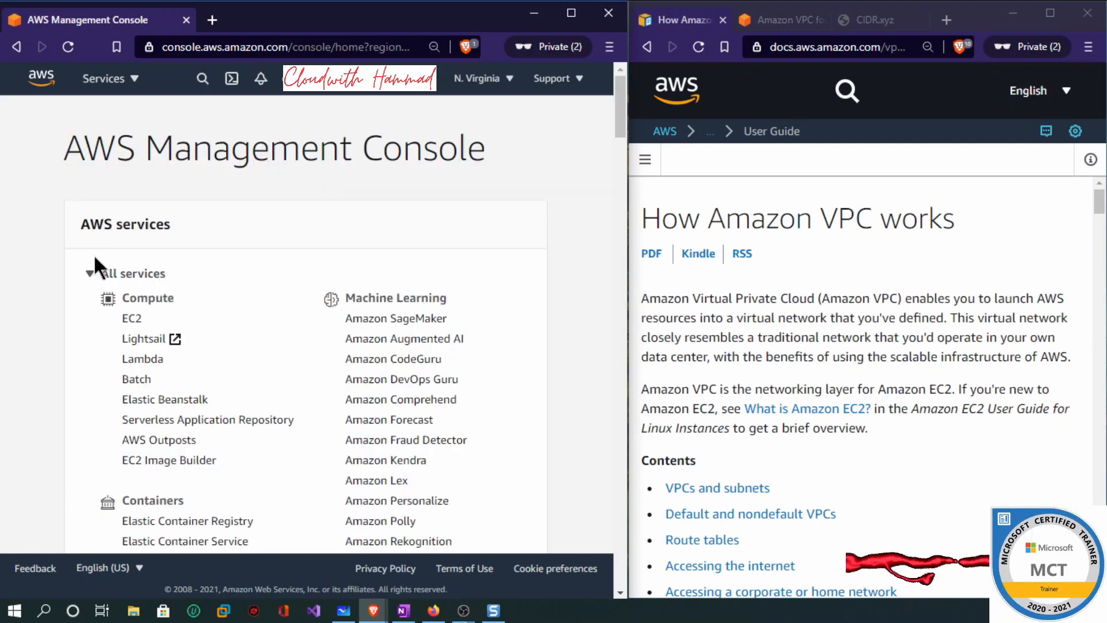
Open the VPC service from the Networking & Content Delivery category of the full services list.
{"action": "scroll", "coordinate": [158, 346], "scroll_direction": "down", "scroll_amount": 15}
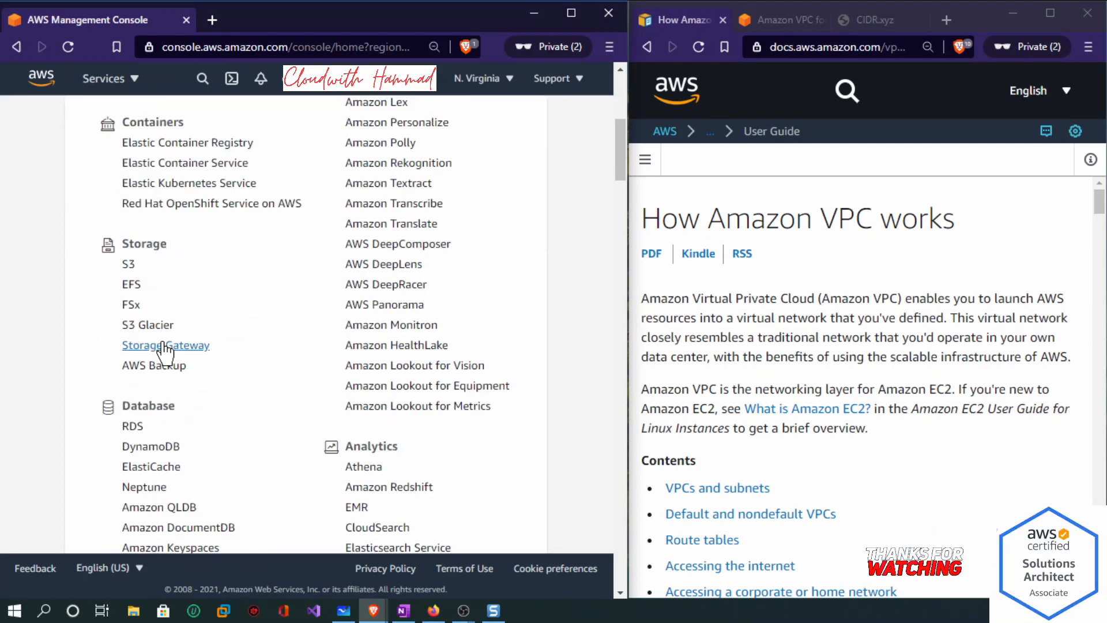
{"action": "scroll", "coordinate": [170, 326], "scroll_direction": "up", "scroll_amount": 6}
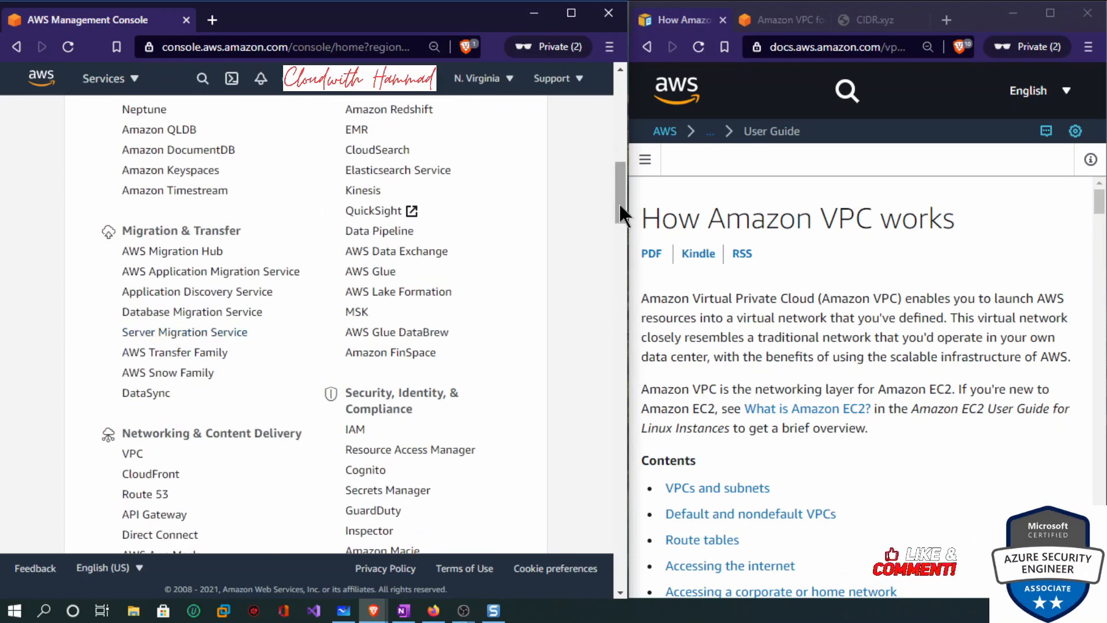
{"action": "left_click_drag", "start_coordinate": [618, 202], "coordinate": [621, 217]}
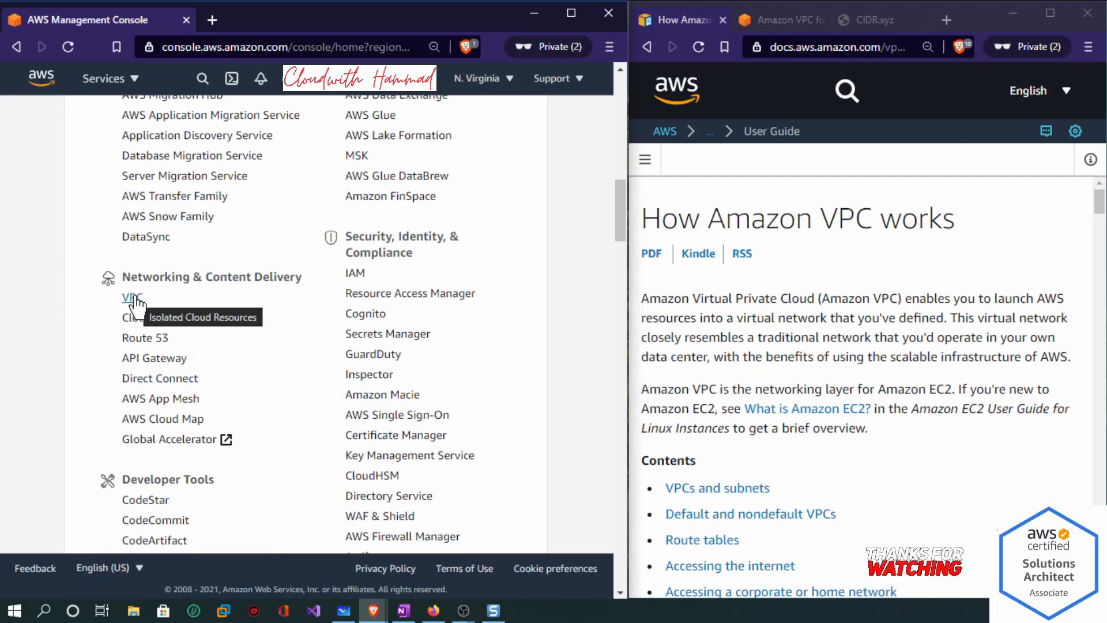
{"action": "scroll", "coordinate": [161, 296], "scroll_direction": "up", "scroll_amount": 13}
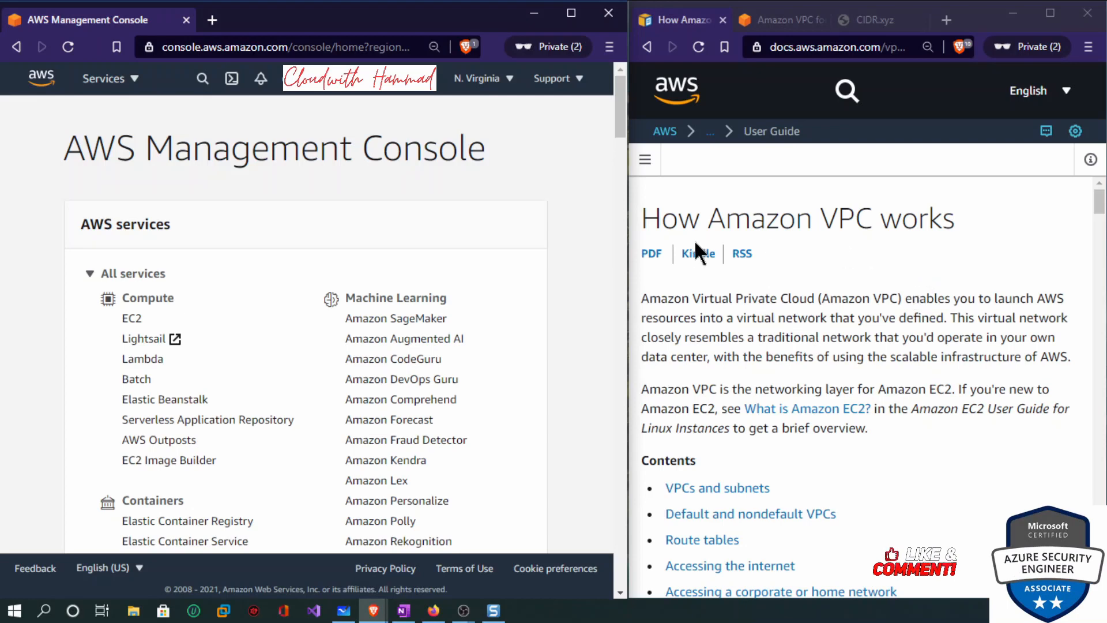
{"action": "left_click_drag", "start_coordinate": [966, 219], "coordinate": [712, 211]}
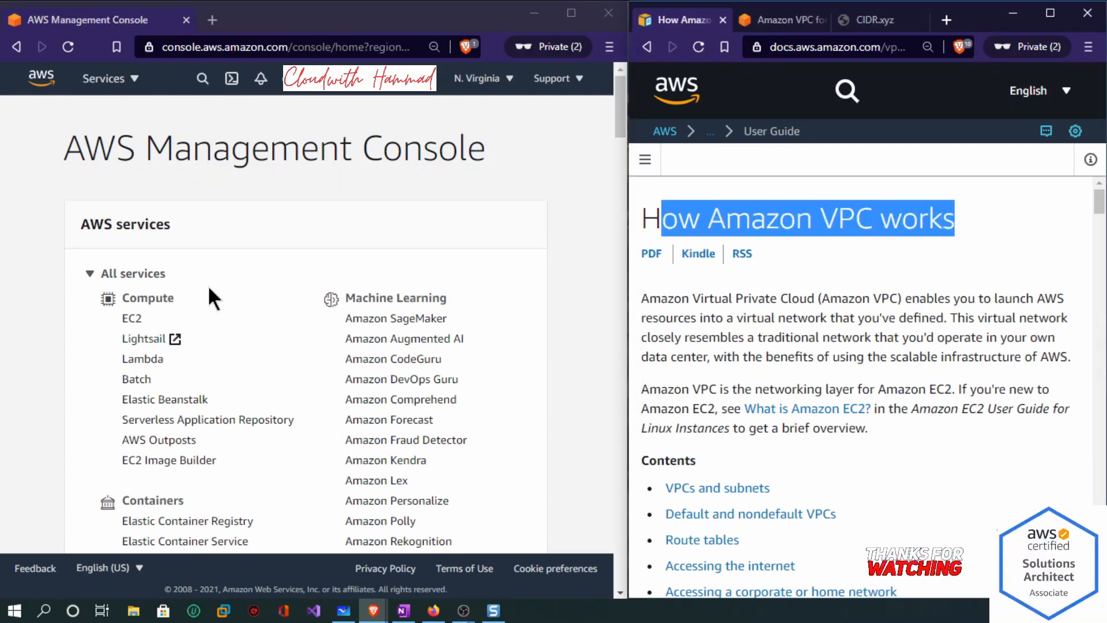
{"action": "scroll", "coordinate": [225, 286], "scroll_direction": "down", "scroll_amount": 5}
{"action": "scroll", "coordinate": [213, 374], "scroll_direction": "down", "scroll_amount": 5}
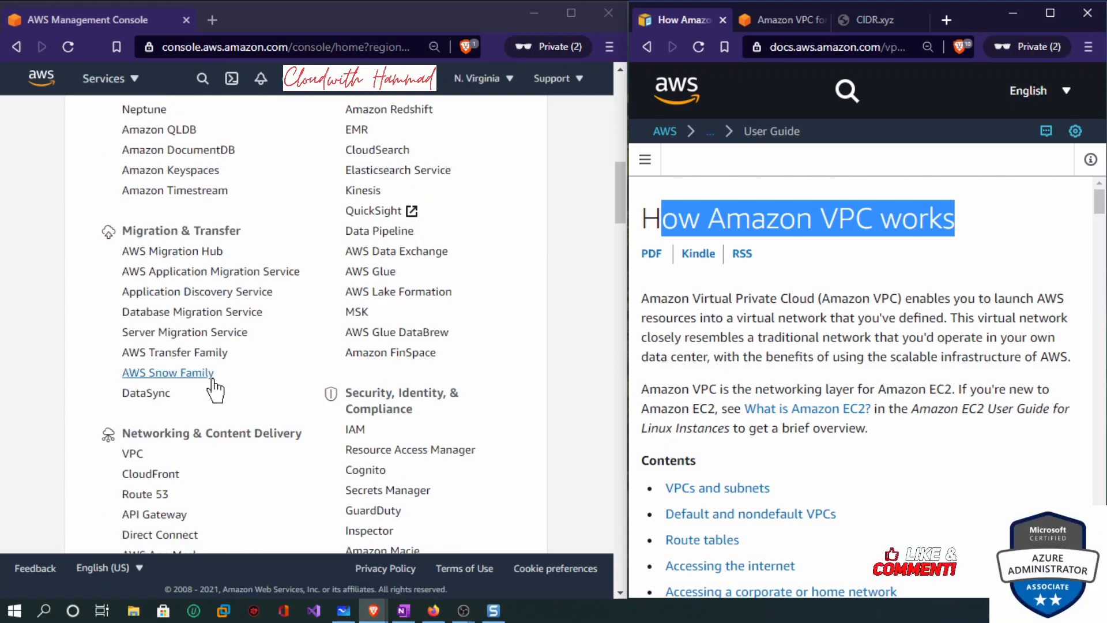
{"action": "left_click", "coordinate": [130, 454]}
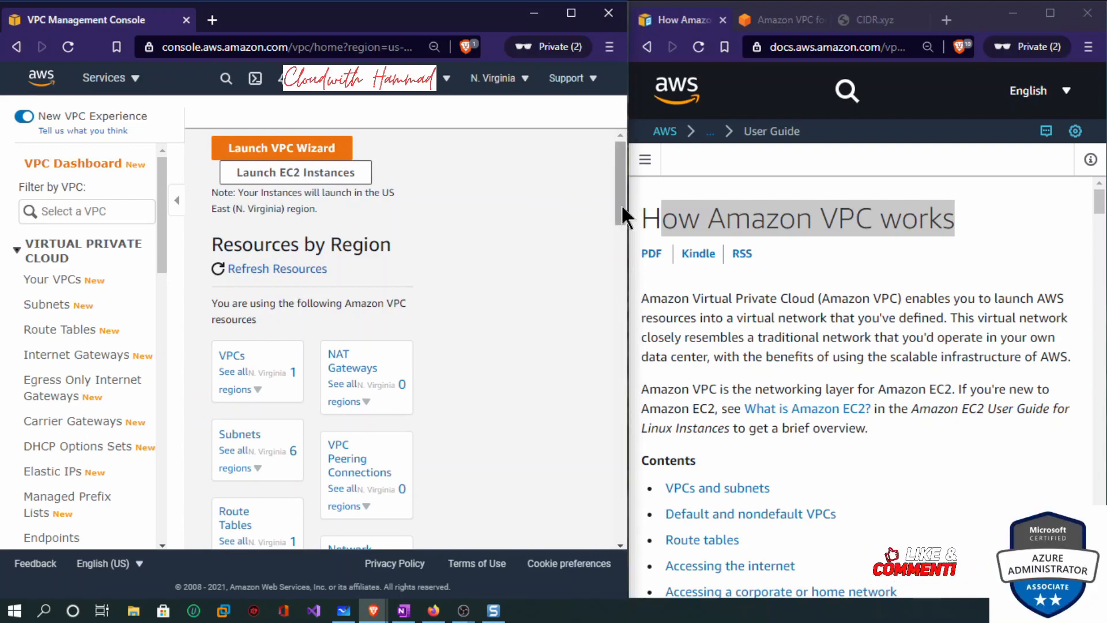
Expand the Subnets resource to see its breakdown across all regions and collapse it again.
{"action": "mouse_move", "coordinate": [621, 203]}
{"action": "left_mouse_down"}
{"action": "mouse_move", "coordinate": [629, 270]}
{"action": "mouse_move", "coordinate": [628, 192]}
{"action": "left_mouse_up"}
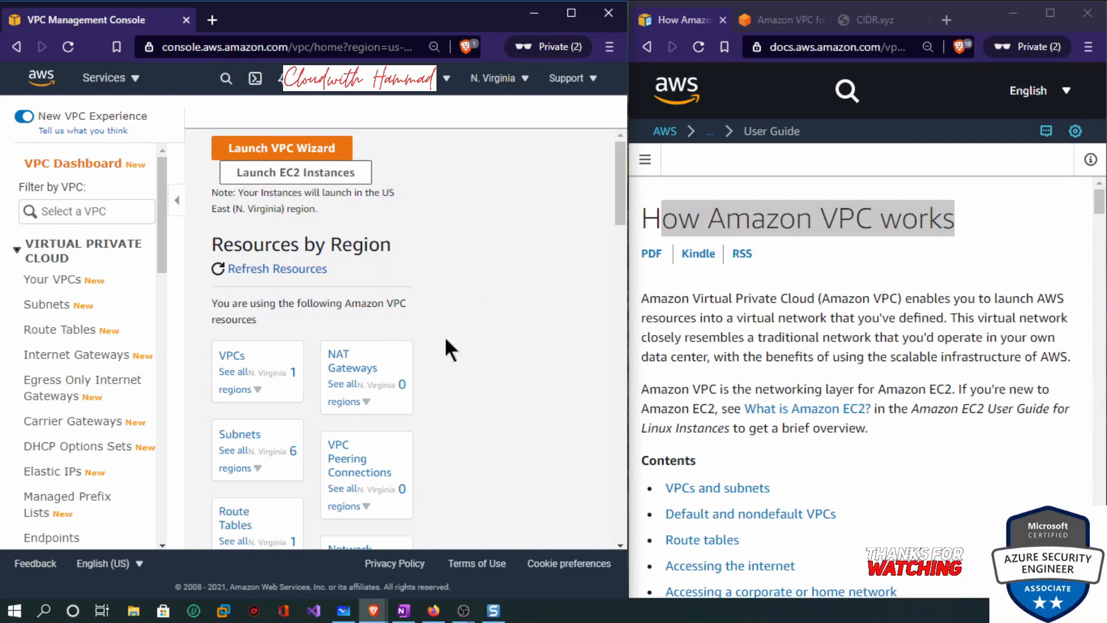
{"action": "left_click", "coordinate": [516, 93]}
{"action": "left_click", "coordinate": [297, 112]}
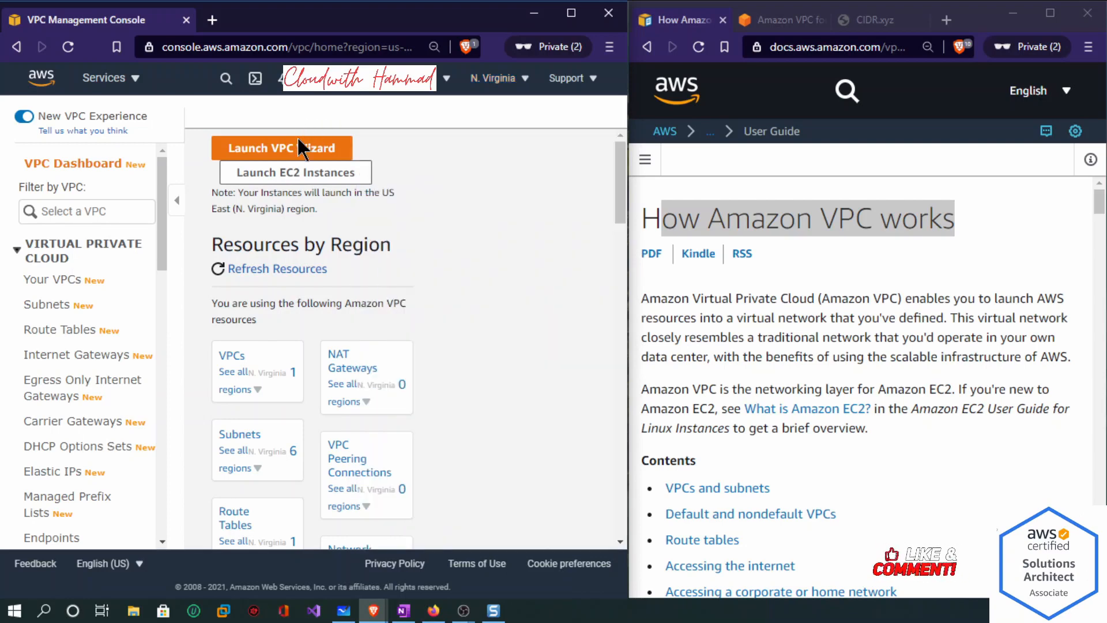
{"action": "left_click", "coordinate": [251, 472]}
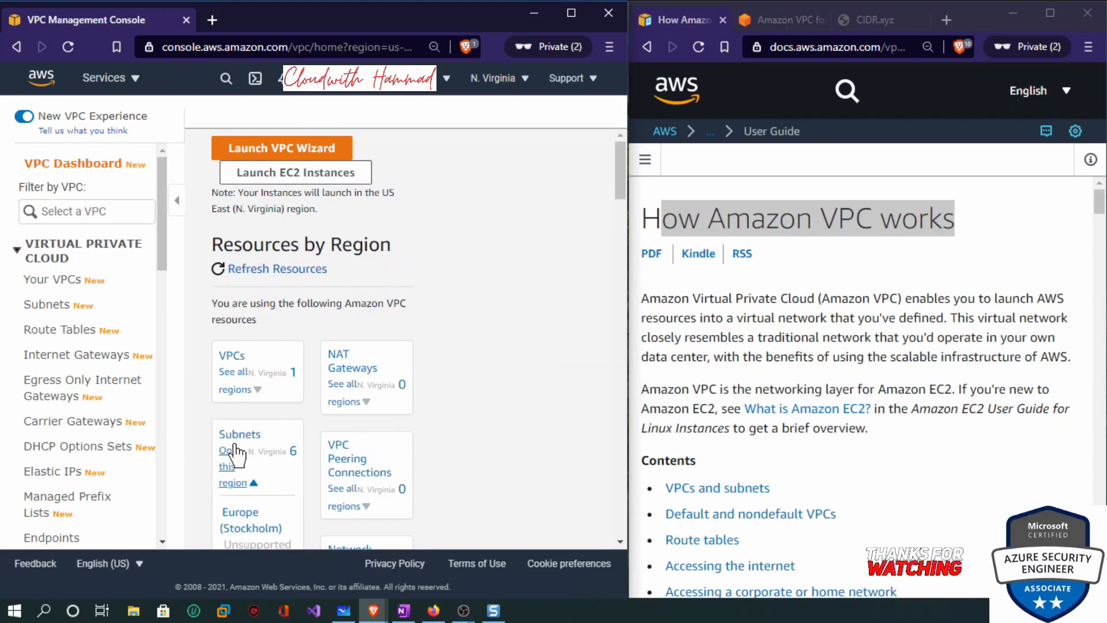
{"action": "left_click", "coordinate": [228, 461]}
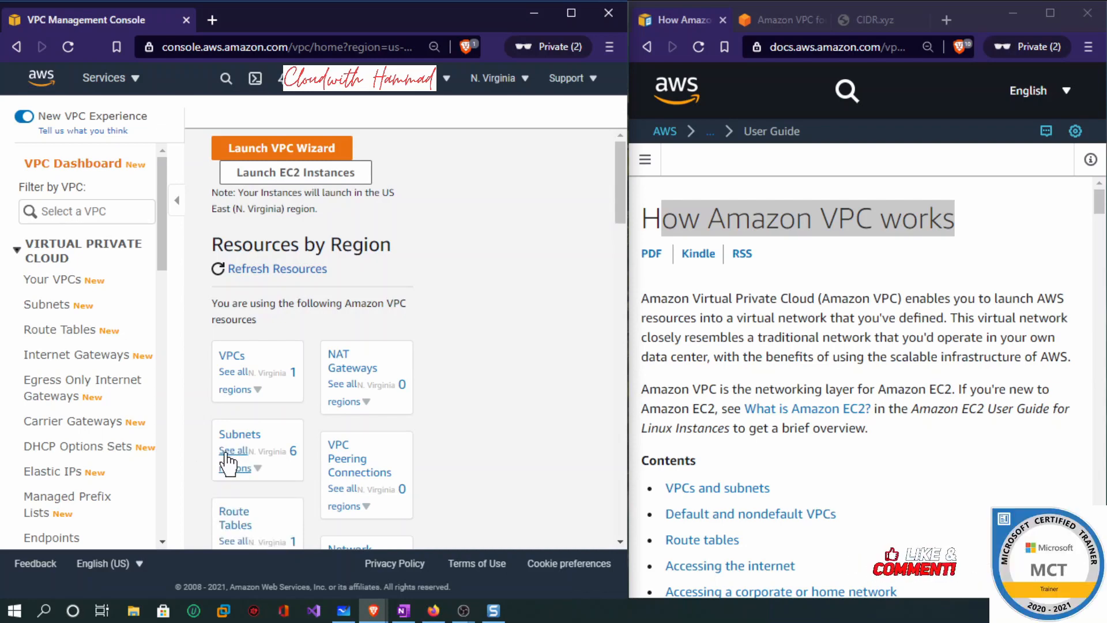
Examine the subnet list's Availability Zone ID and network border group columns and return to the VPC dashboard.
{"action": "left_click", "coordinate": [240, 437]}
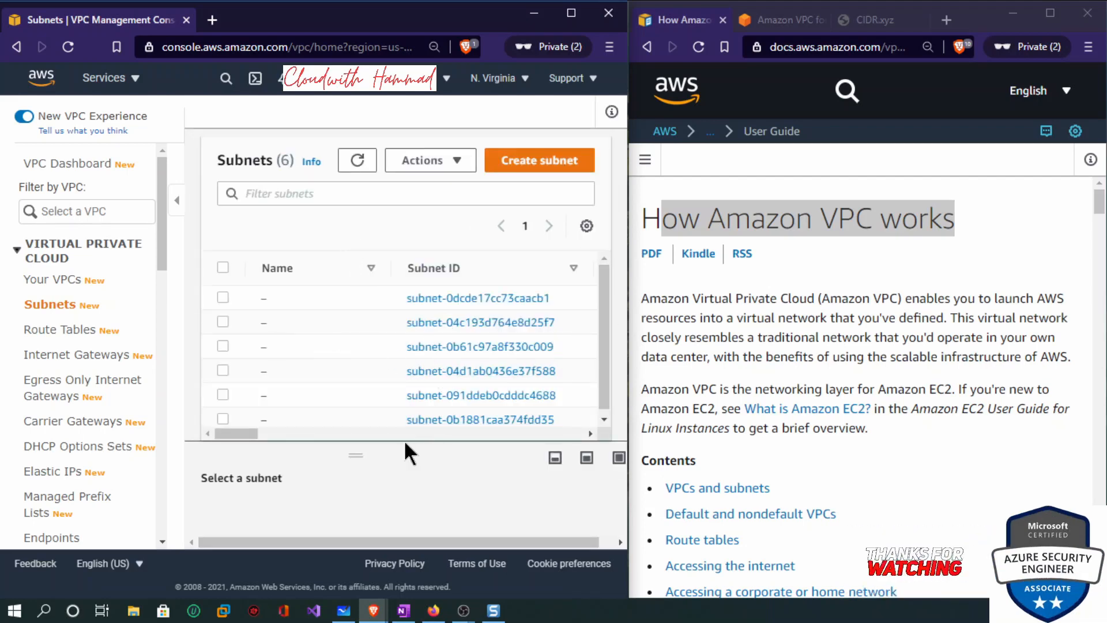
{"action": "left_click_drag", "start_coordinate": [228, 435], "coordinate": [388, 481]}
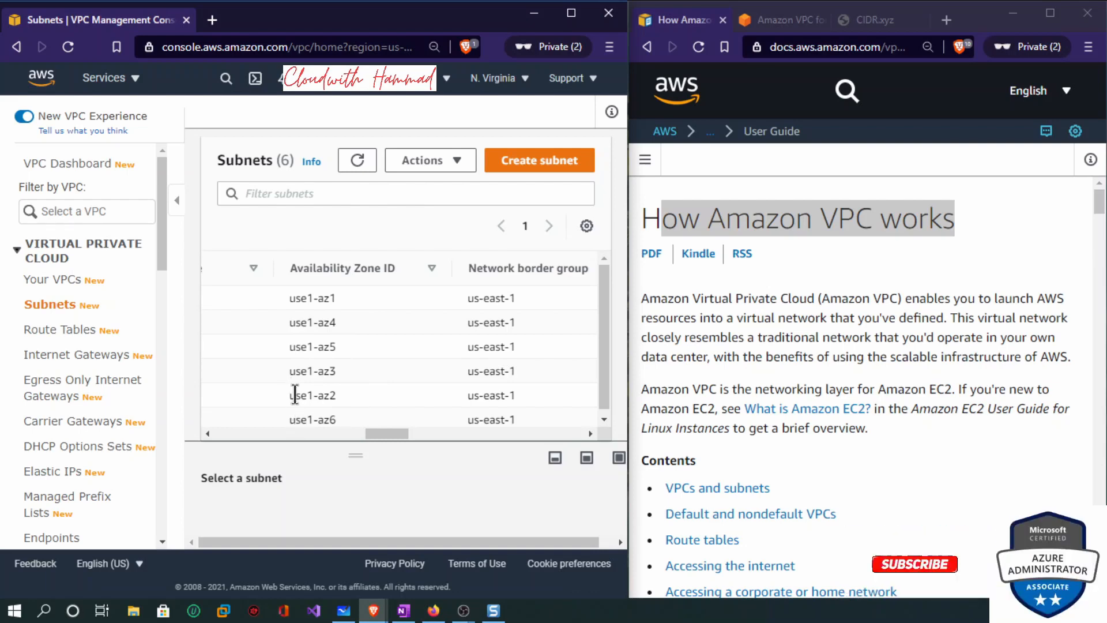
{"action": "left_click_drag", "start_coordinate": [390, 438], "coordinate": [235, 462]}
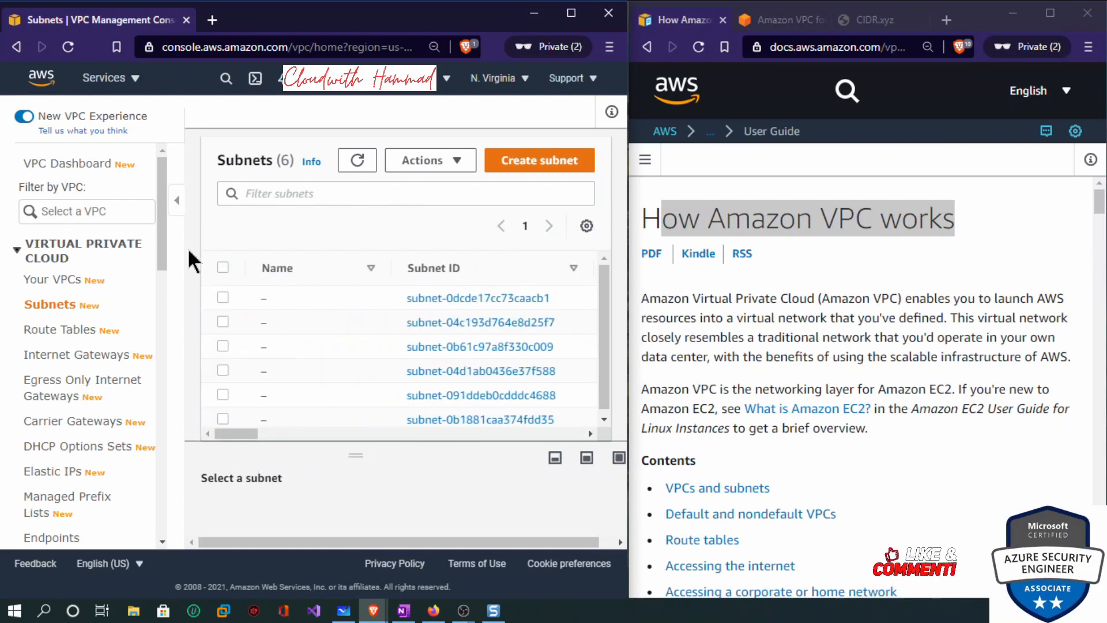
{"action": "left_click", "coordinate": [51, 165]}
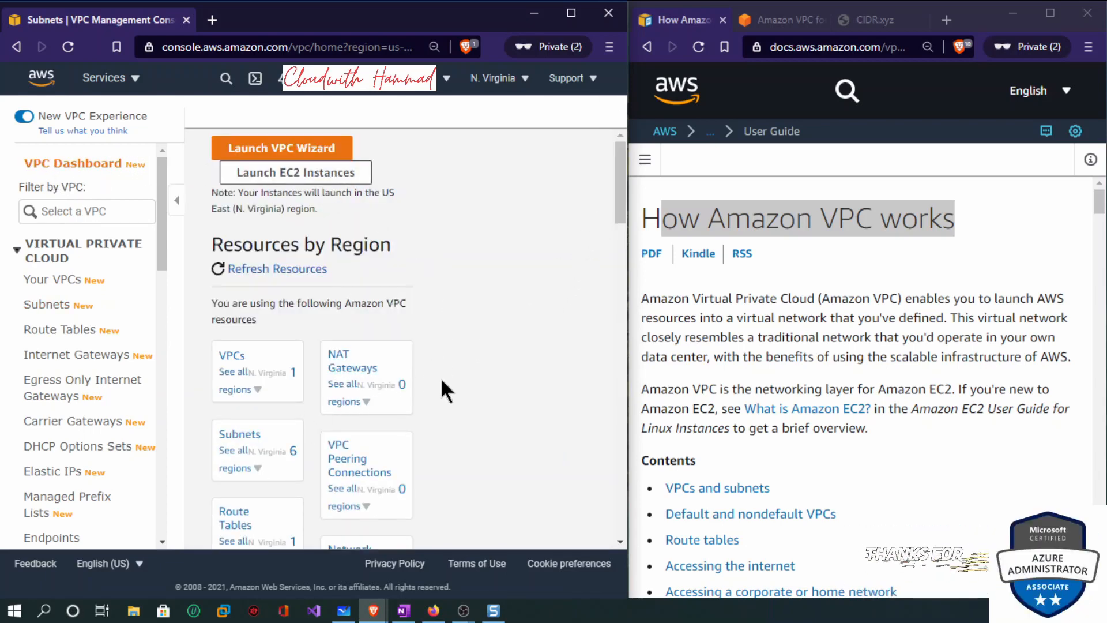
Review the dashboard's resources and open the User Guide through the VPC Documentation link under Additional Information.
{"action": "left_click_drag", "start_coordinate": [615, 221], "coordinate": [622, 259]}
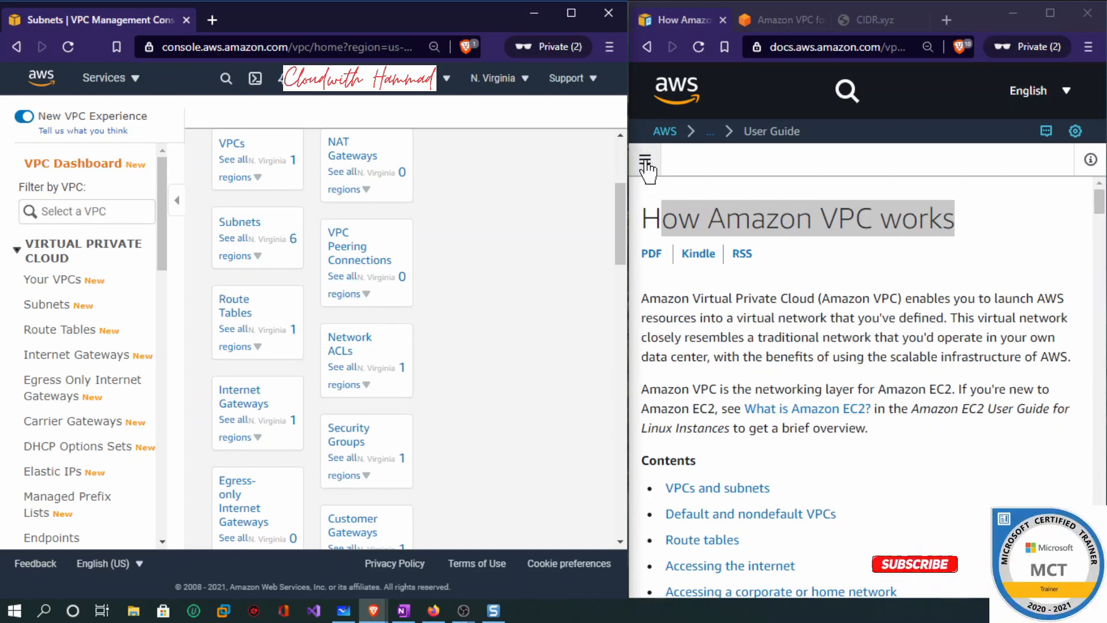
{"action": "left_click_drag", "start_coordinate": [625, 237], "coordinate": [625, 427]}
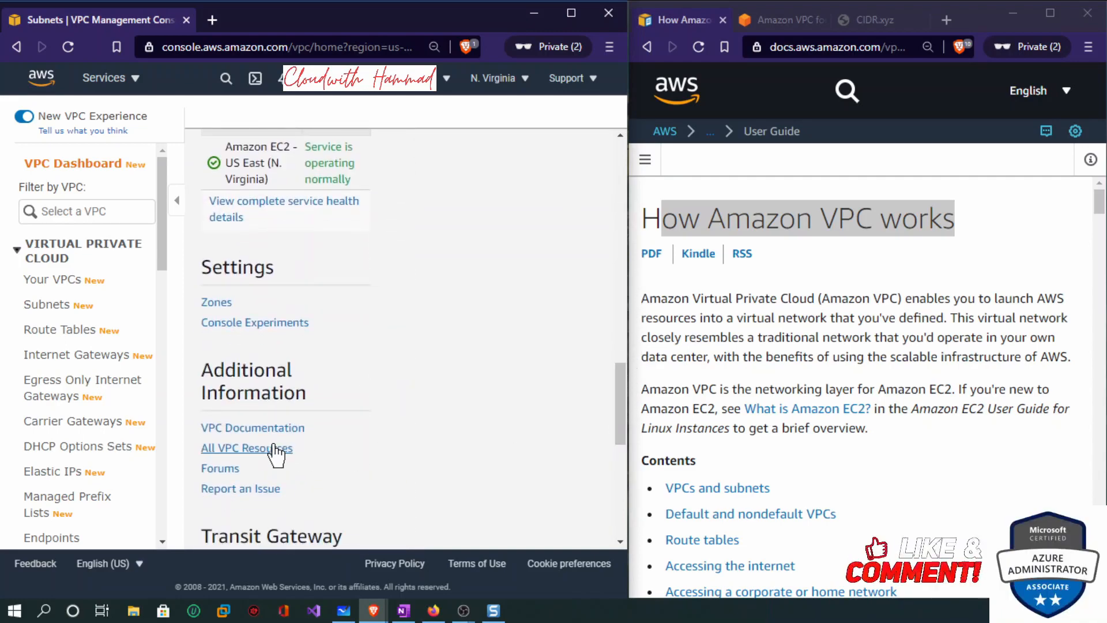
{"action": "left_click", "coordinate": [249, 427]}
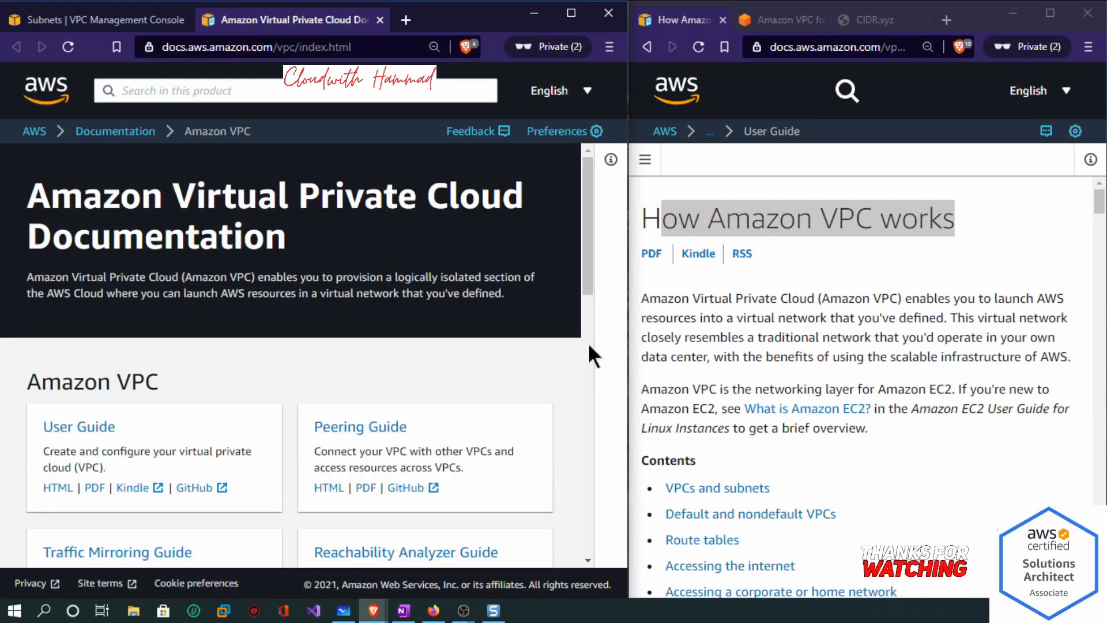
{"action": "left_click_drag", "start_coordinate": [590, 271], "coordinate": [596, 287]}
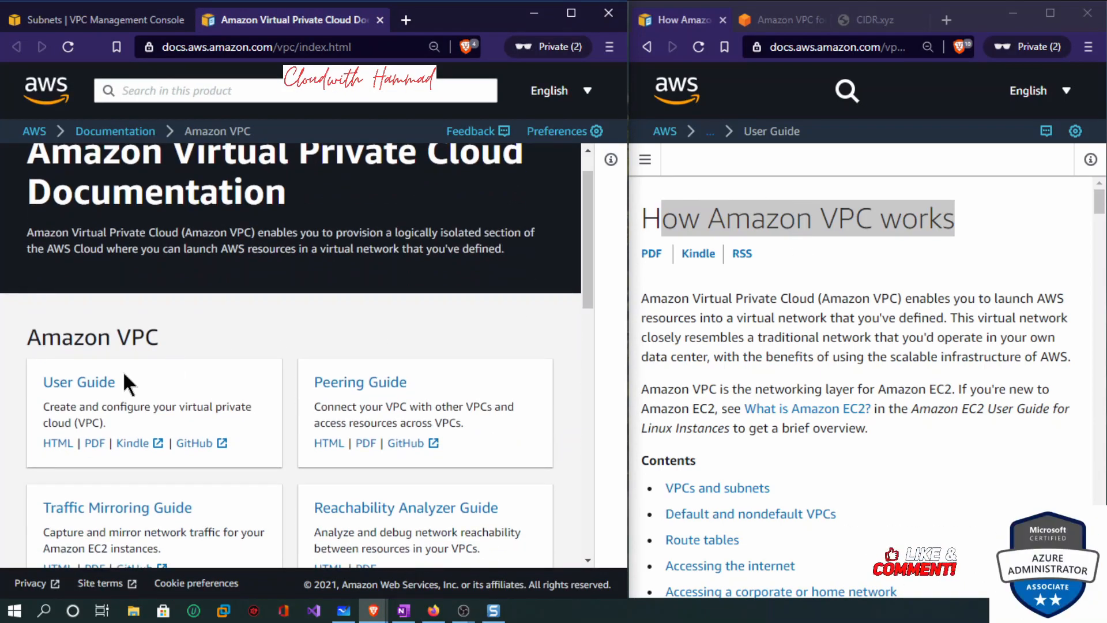
{"action": "left_click", "coordinate": [85, 383]}
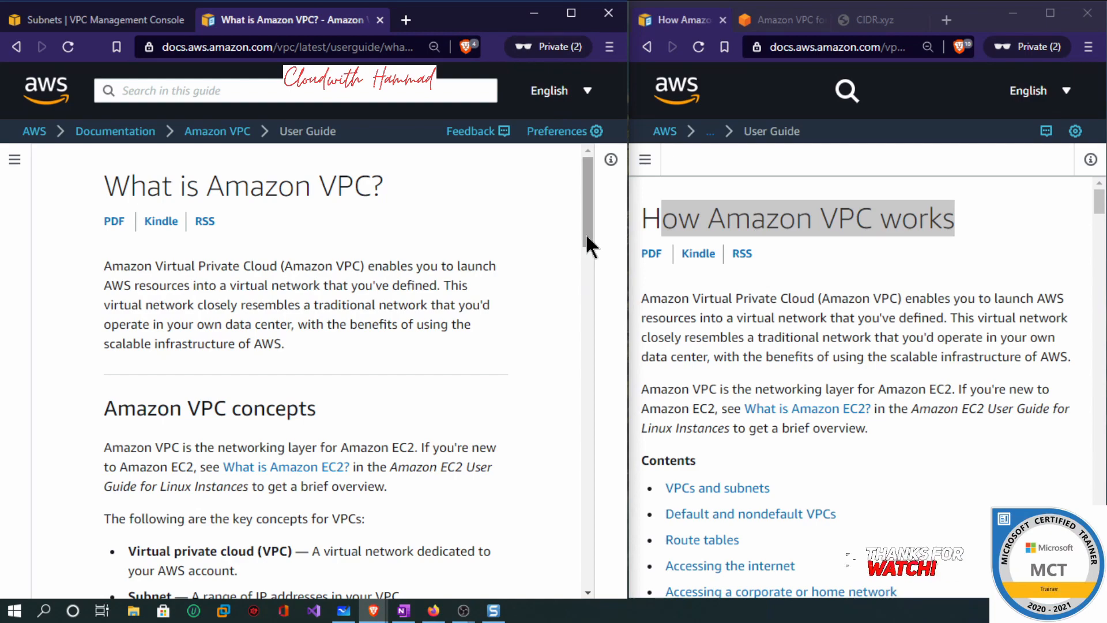
Read the key Amazon VPC concepts in the User Guide and close the documentation to return to the VPC dashboard.
{"action": "left_click_drag", "start_coordinate": [585, 233], "coordinate": [600, 284]}
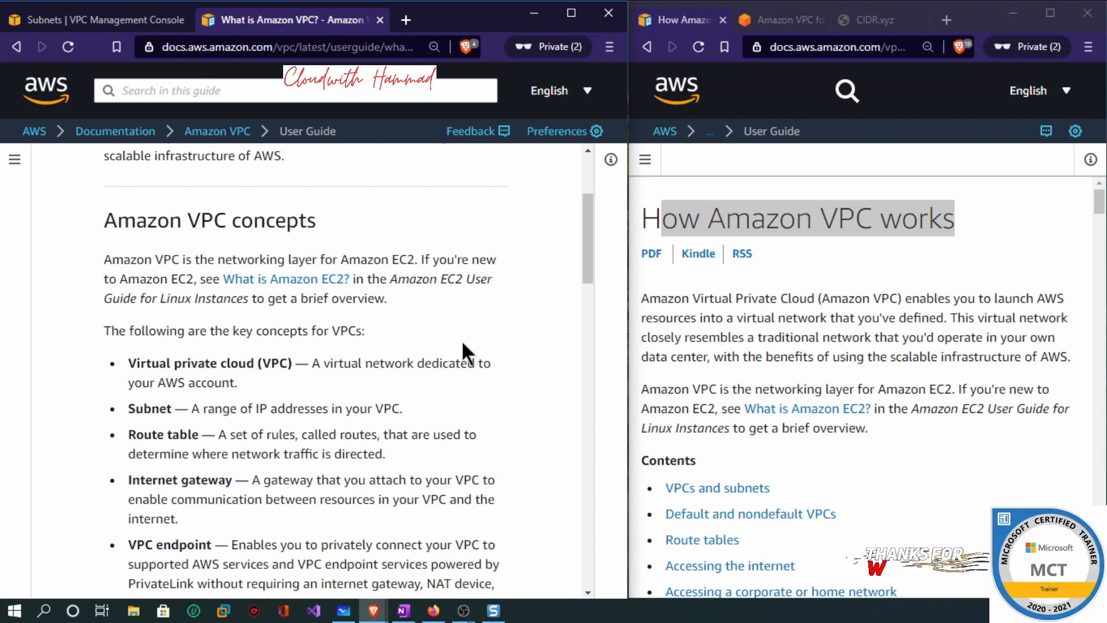
{"action": "left_click_drag", "start_coordinate": [577, 268], "coordinate": [133, 34]}
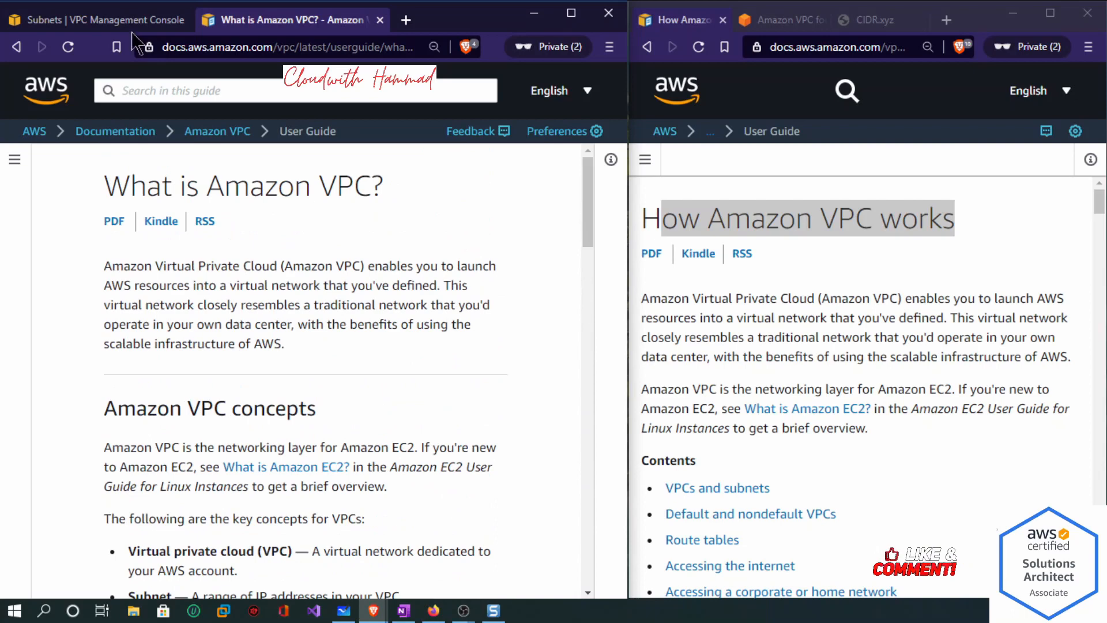
{"action": "left_click", "coordinate": [379, 20]}
{"action": "scroll", "coordinate": [474, 377], "scroll_direction": "up", "scroll_amount": 15}
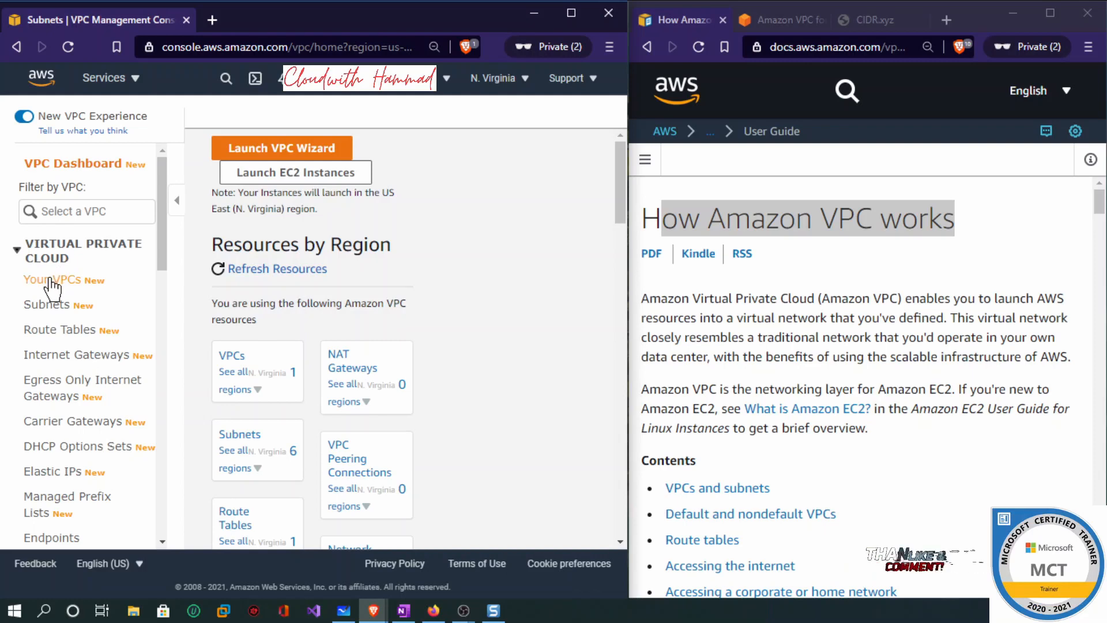
Highlight the passages on the virtual network, the EC2 networking layer and default VPCs in the How Amazon VPC works guide.
{"action": "left_click", "coordinate": [811, 258]}
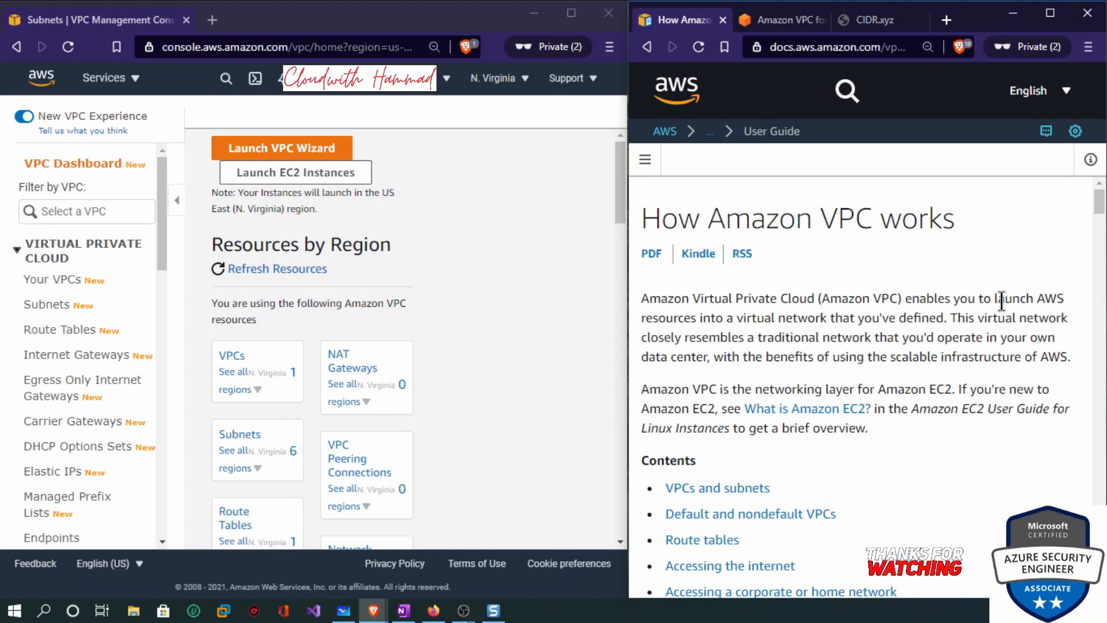
{"action": "left_click_drag", "start_coordinate": [701, 319], "coordinate": [946, 316]}
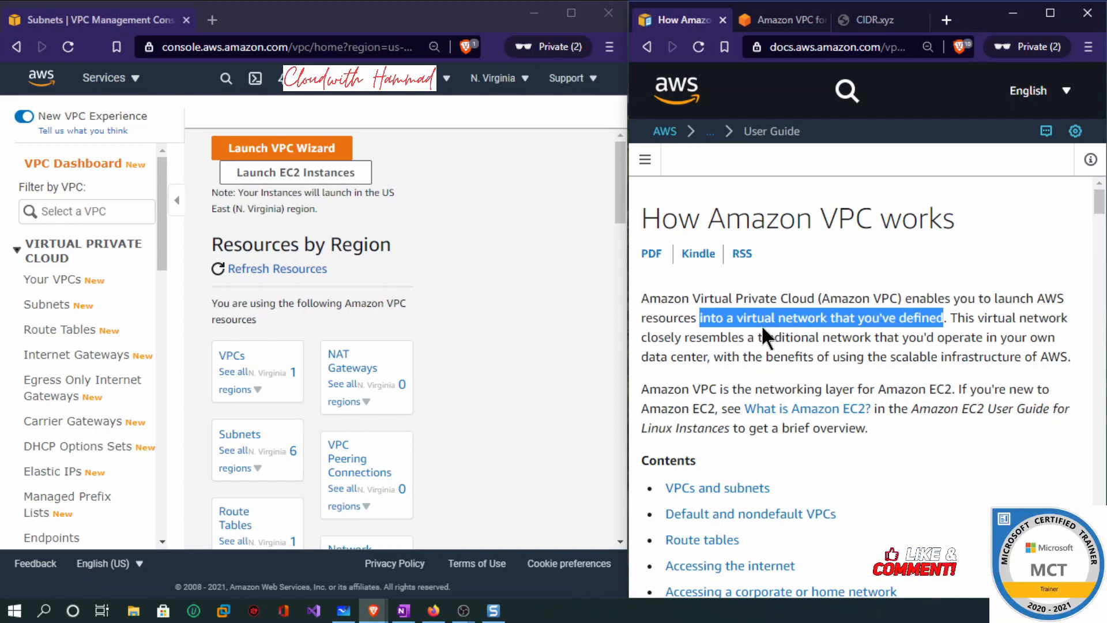
{"action": "left_click_drag", "start_coordinate": [645, 316], "coordinate": [692, 318]}
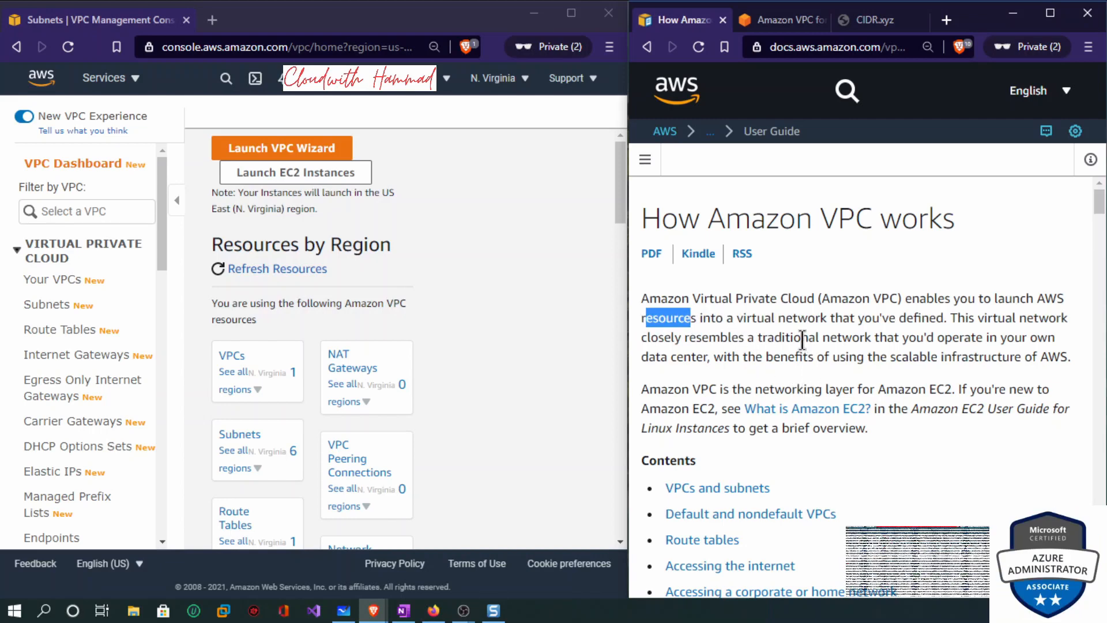
{"action": "left_click_drag", "start_coordinate": [743, 318], "coordinate": [826, 318]}
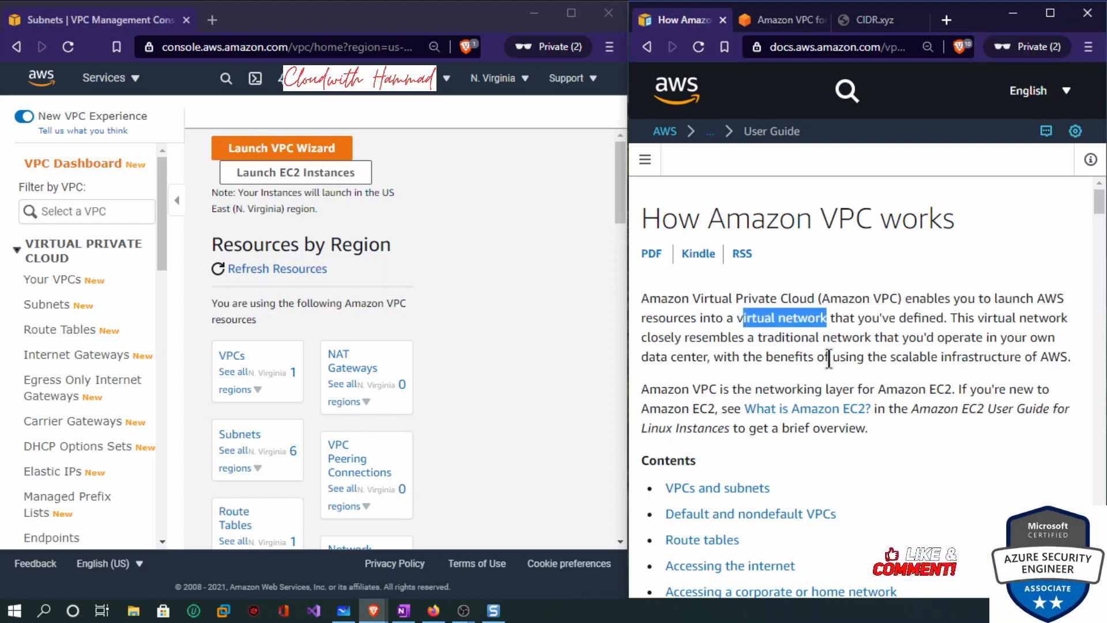
{"action": "left_click_drag", "start_coordinate": [686, 397], "coordinate": [954, 397]}
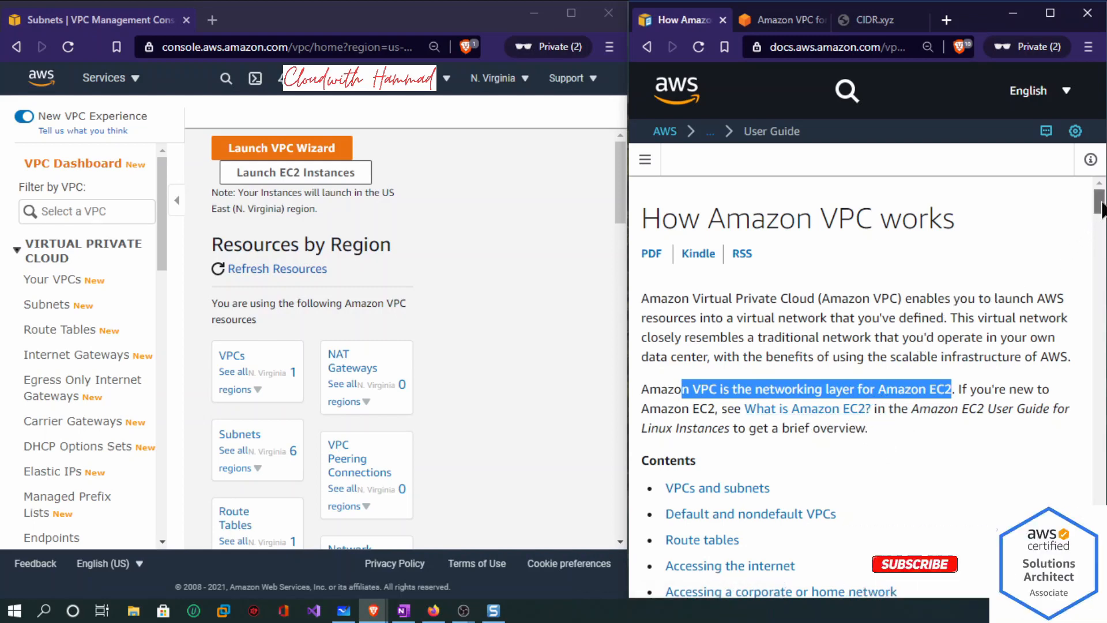
{"action": "mouse_move", "coordinate": [1102, 202]}
{"action": "left_mouse_down"}
{"action": "mouse_move", "coordinate": [1103, 226]}
{"action": "mouse_move", "coordinate": [1098, 197]}
{"action": "left_mouse_up"}
{"action": "left_click_drag", "start_coordinate": [942, 200], "coordinate": [1028, 216]}
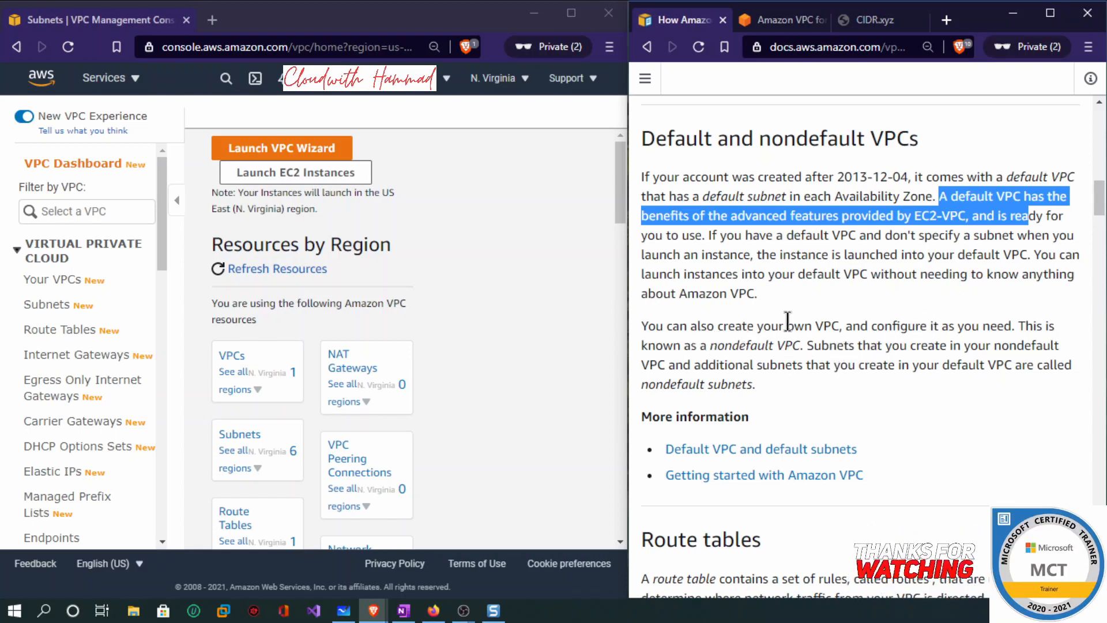
Highlight the passages on creating your own VPC, launching instances into a default VPC and the default subnet in the How Amazon VPC works guide.
{"action": "left_click_drag", "start_coordinate": [787, 326], "coordinate": [823, 326]}
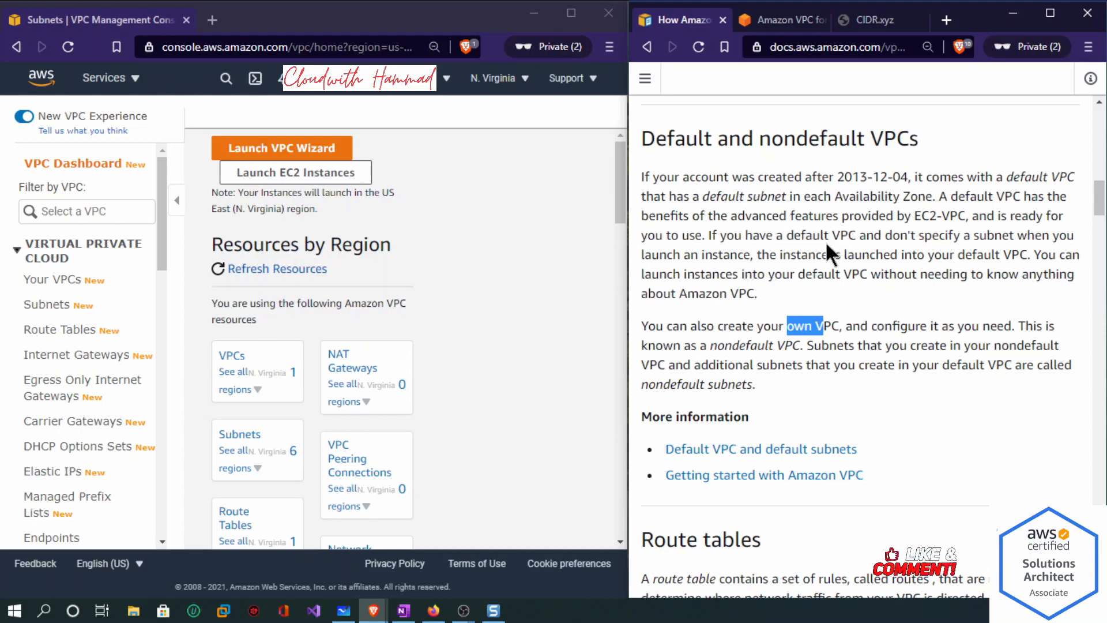
{"action": "left_click_drag", "start_coordinate": [964, 254], "coordinate": [1041, 254]}
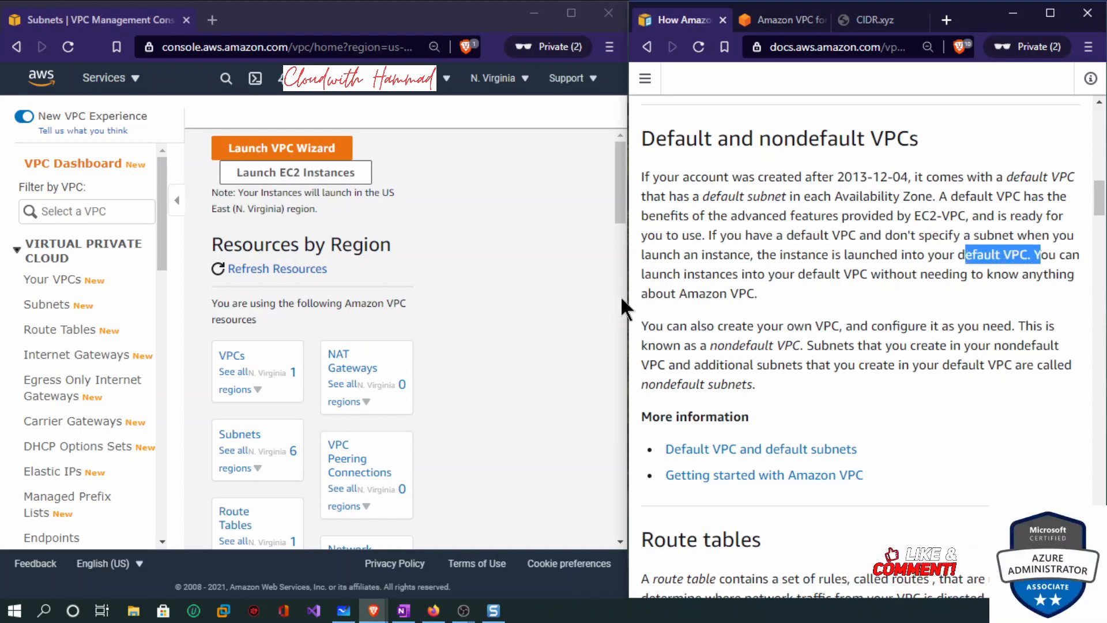
{"action": "left_click_drag", "start_coordinate": [652, 274], "coordinate": [1020, 276]}
{"action": "left_click", "coordinate": [759, 295]}
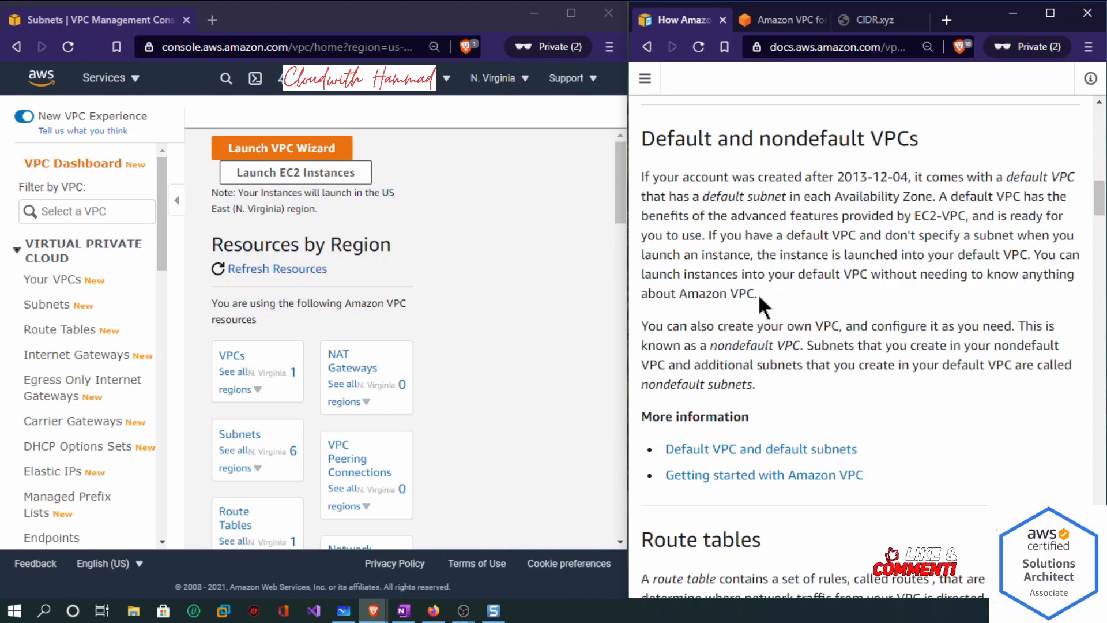
{"action": "left_click_drag", "start_coordinate": [706, 287], "coordinate": [641, 273]}
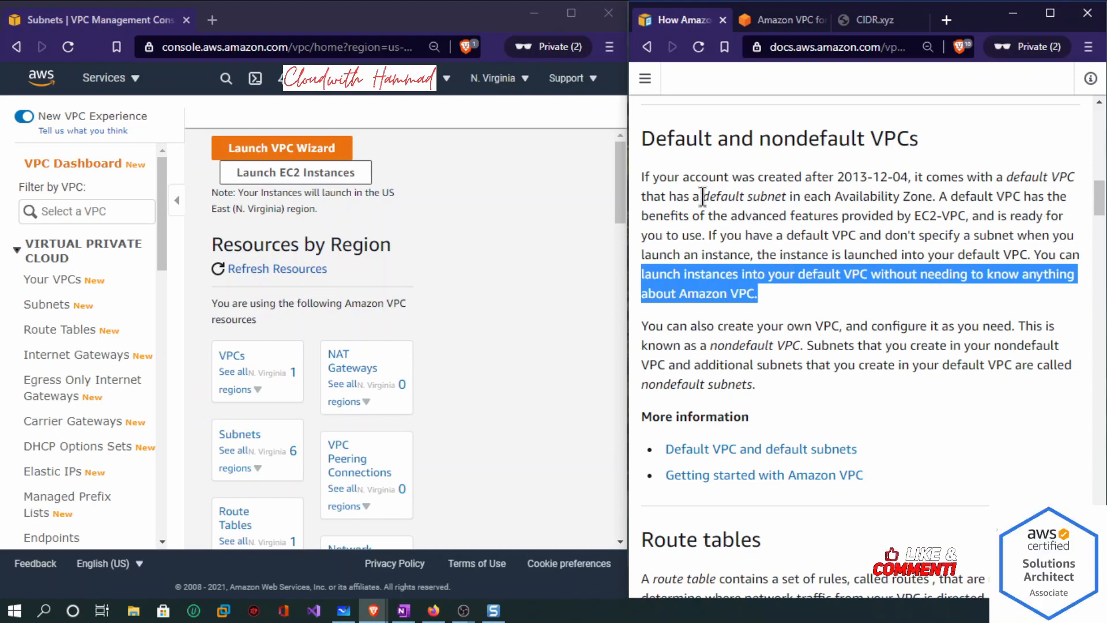
{"action": "left_click_drag", "start_coordinate": [701, 196], "coordinate": [786, 193]}
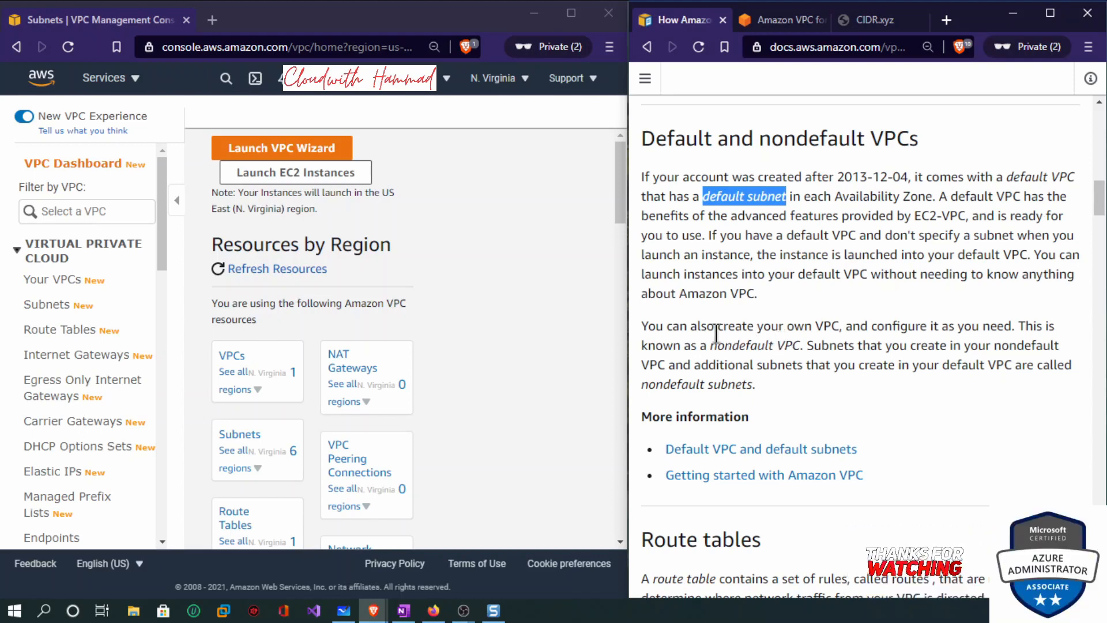
{"action": "scroll", "coordinate": [678, 292], "scroll_direction": "down", "scroll_amount": 5}
{"action": "scroll", "coordinate": [677, 292], "scroll_direction": "down", "scroll_amount": 5}
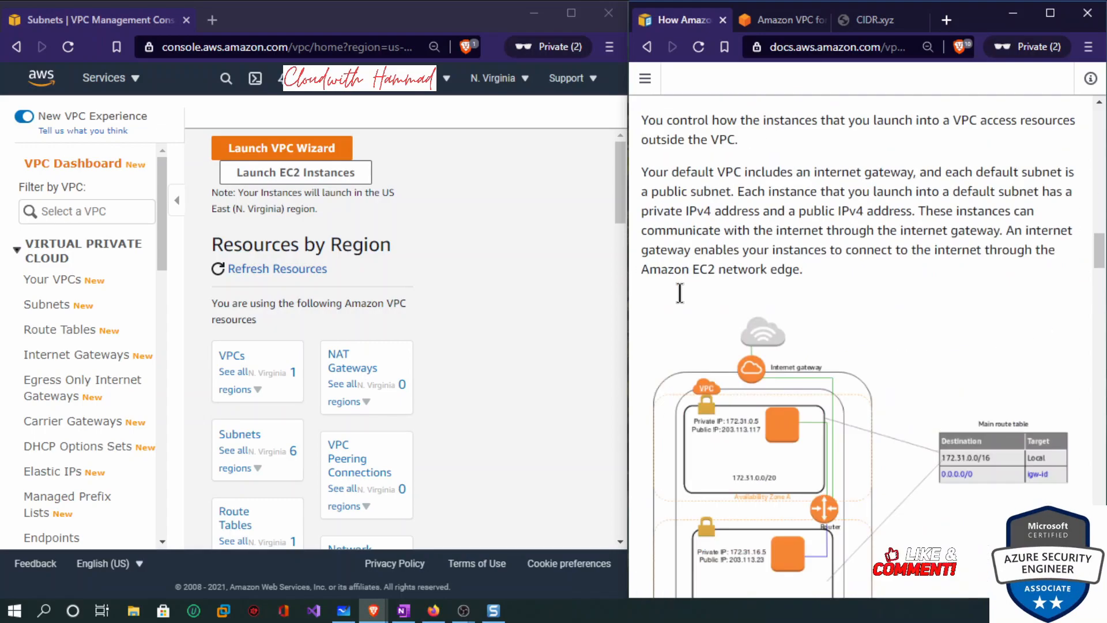
{"action": "scroll", "coordinate": [679, 291], "scroll_direction": "up", "scroll_amount": 10}
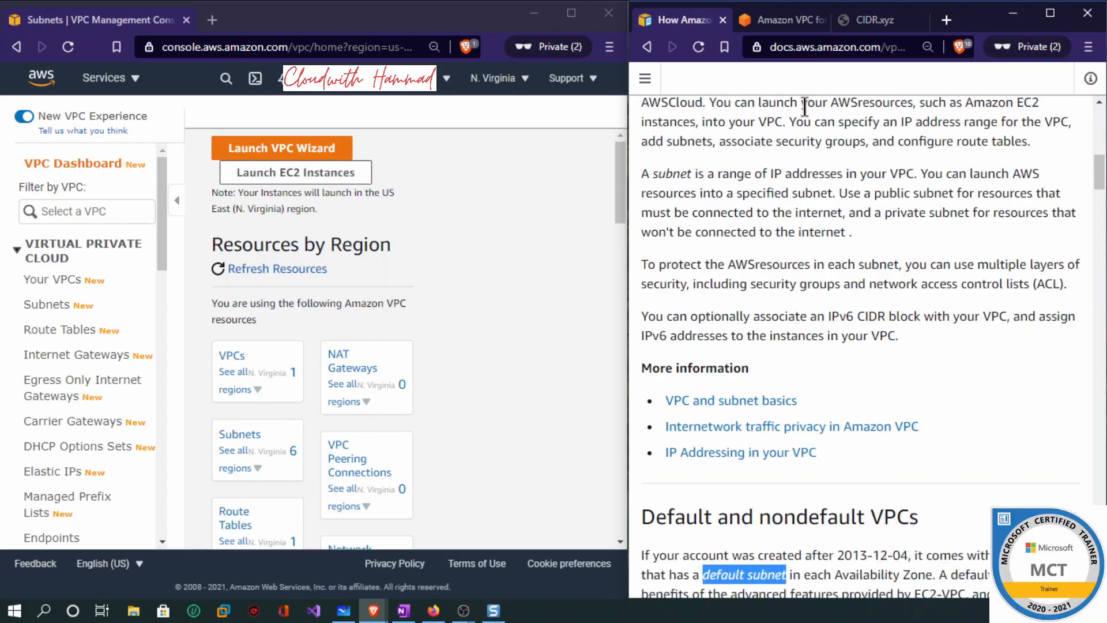
Open the blog post Amazon VPC for On-Premises Network Engineers – Part 1 and compare its Fundamentals section with the console's region list.
{"action": "left_click", "coordinate": [785, 19]}
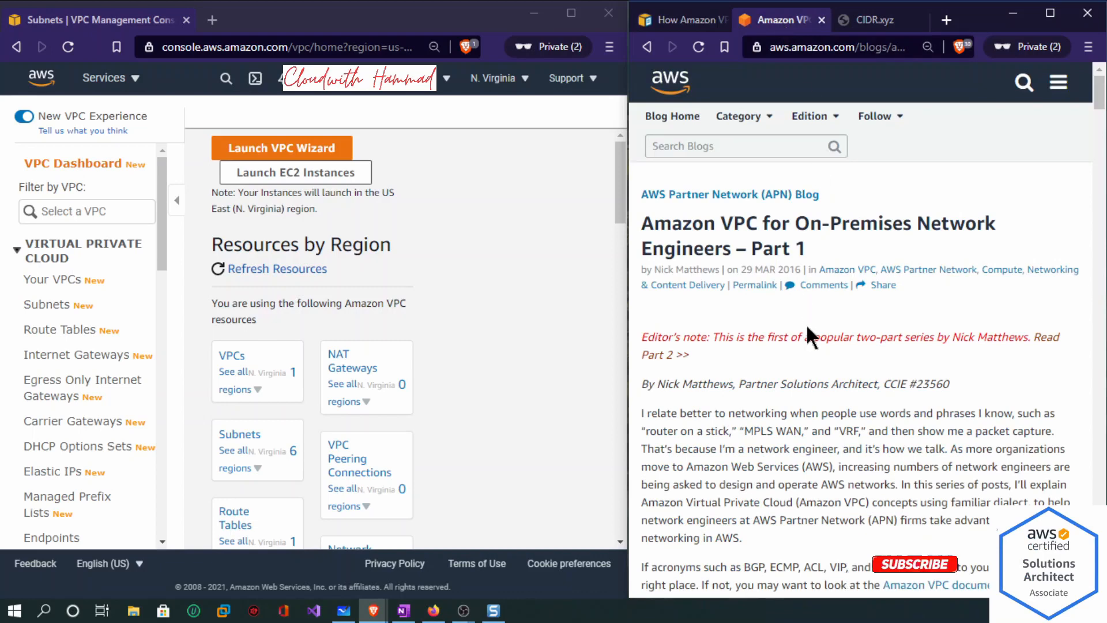
{"action": "left_click_drag", "start_coordinate": [653, 223], "coordinate": [995, 221]}
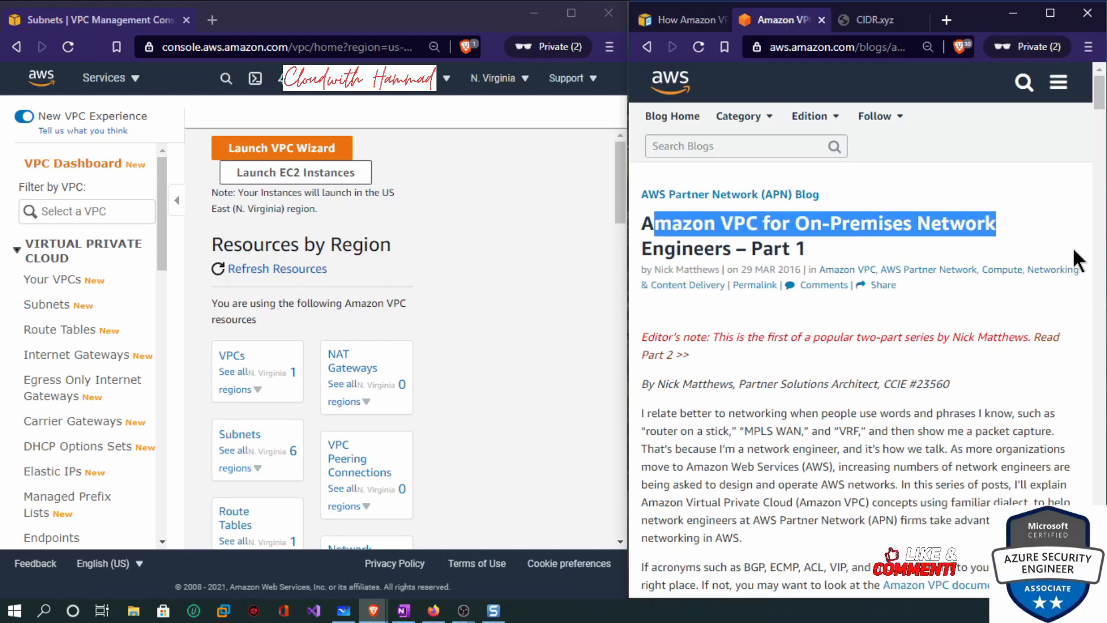
{"action": "left_click_drag", "start_coordinate": [1100, 98], "coordinate": [1105, 136]}
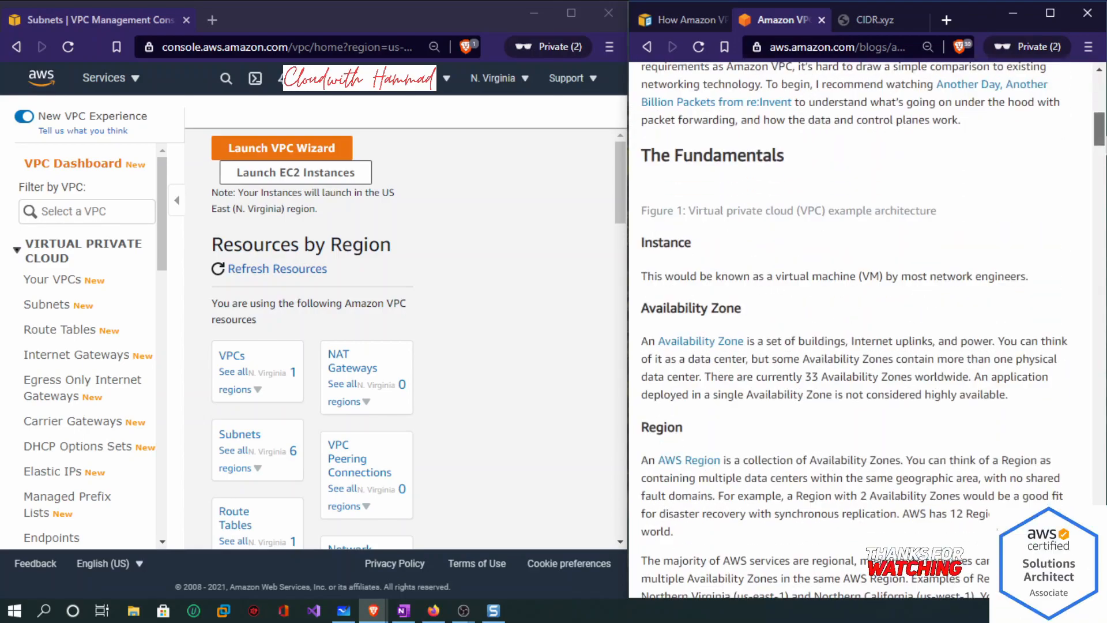
{"action": "left_click", "coordinate": [523, 81]}
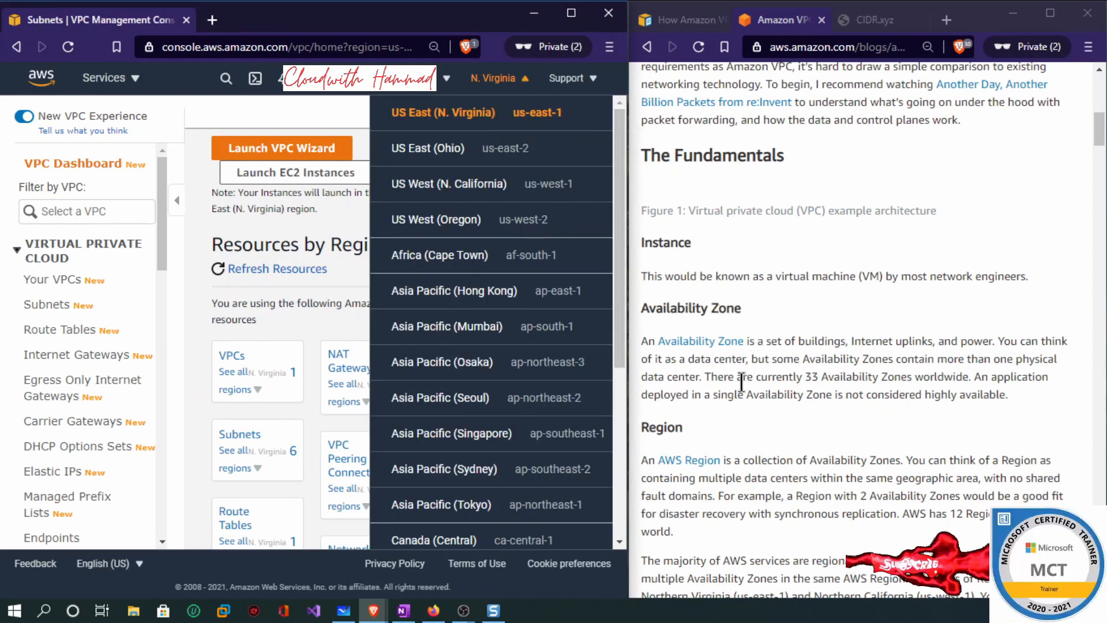
{"action": "left_click_drag", "start_coordinate": [1100, 128], "coordinate": [1102, 141]}
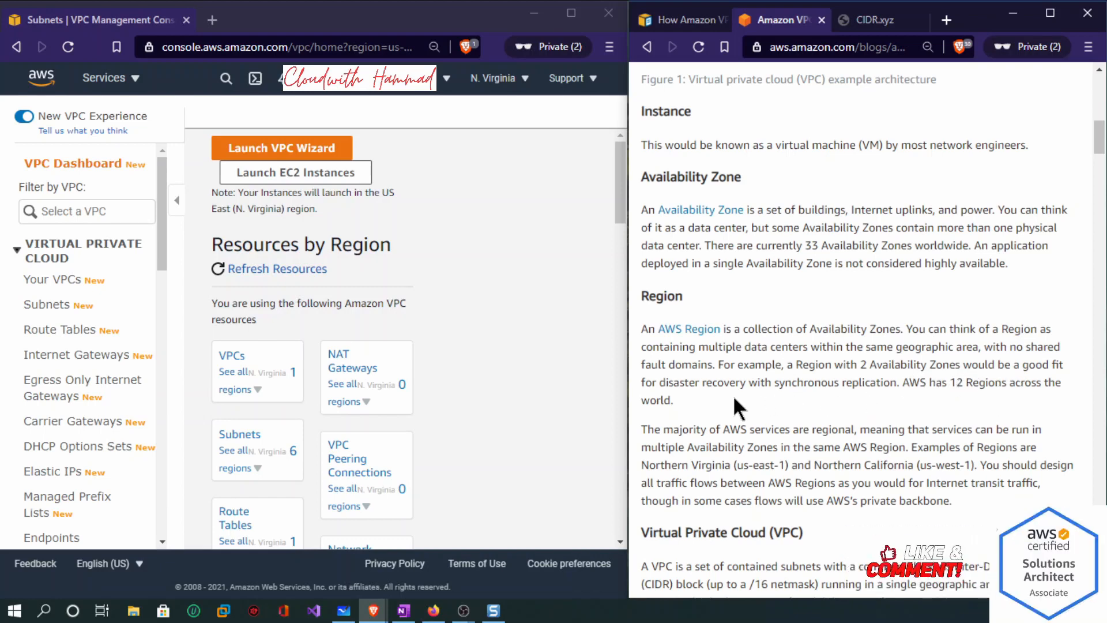
Sort the console's subnet list by Availability Zone, examine the zones and return to the VPC dashboard.
{"action": "left_click", "coordinate": [509, 87]}
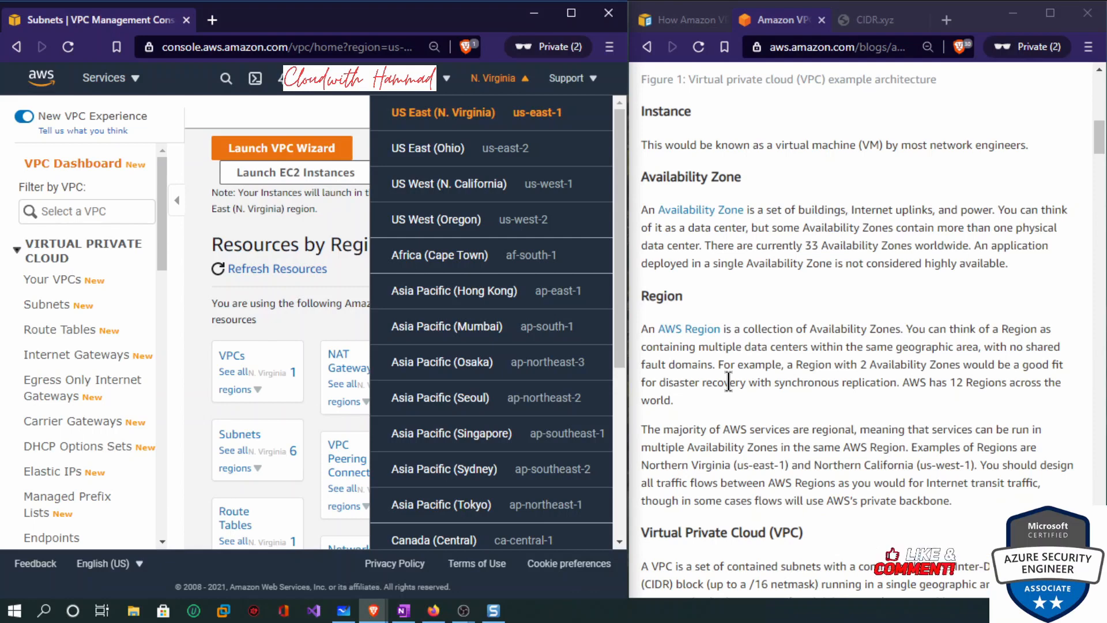
{"action": "left_click", "coordinate": [239, 439]}
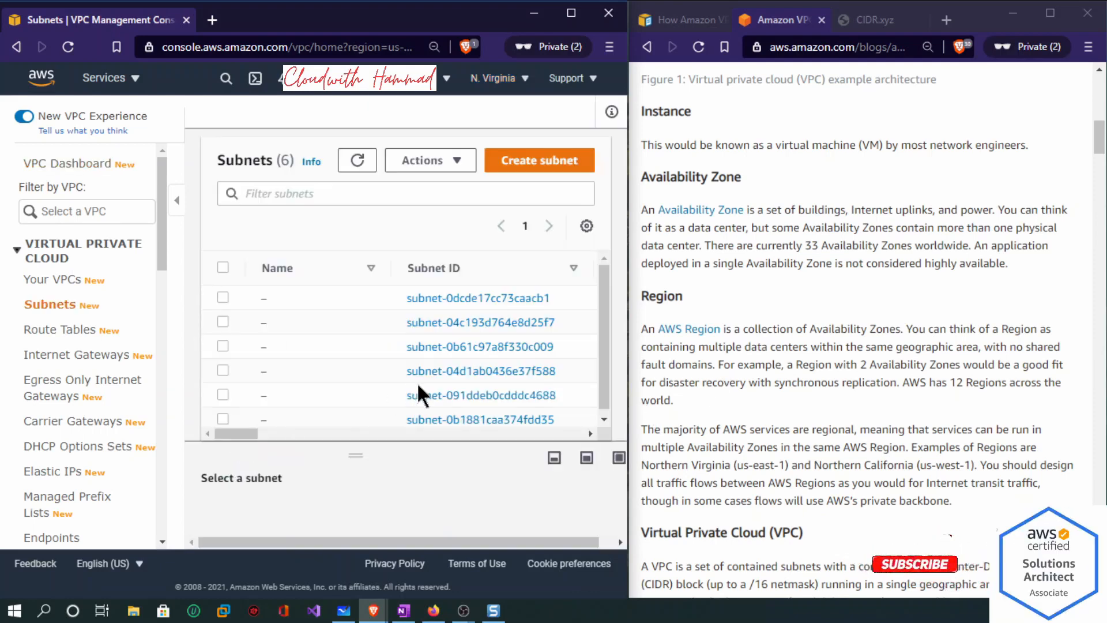
{"action": "left_click_drag", "start_coordinate": [240, 432], "coordinate": [358, 435]}
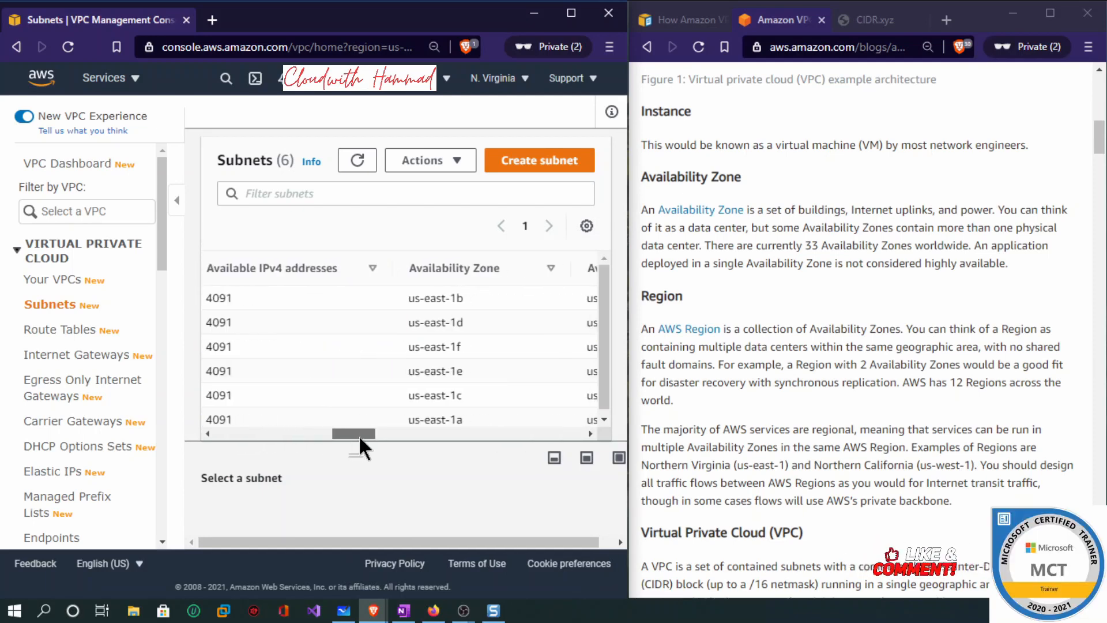
{"action": "left_click", "coordinate": [511, 269]}
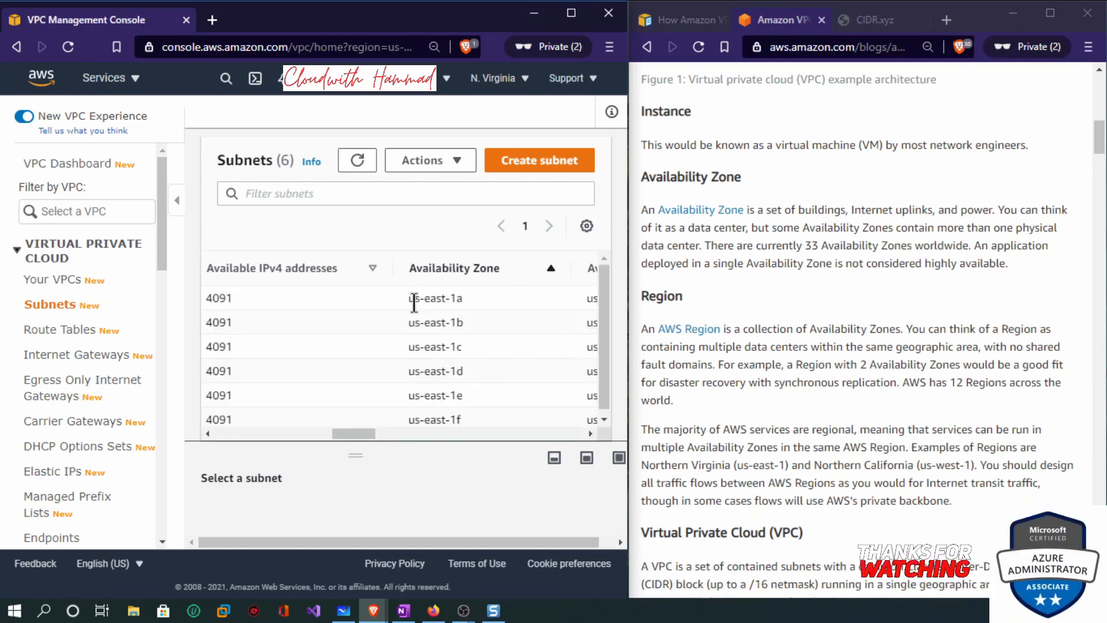
{"action": "left_click_drag", "start_coordinate": [414, 298], "coordinate": [468, 298]}
{"action": "left_click_drag", "start_coordinate": [406, 320], "coordinate": [448, 321]}
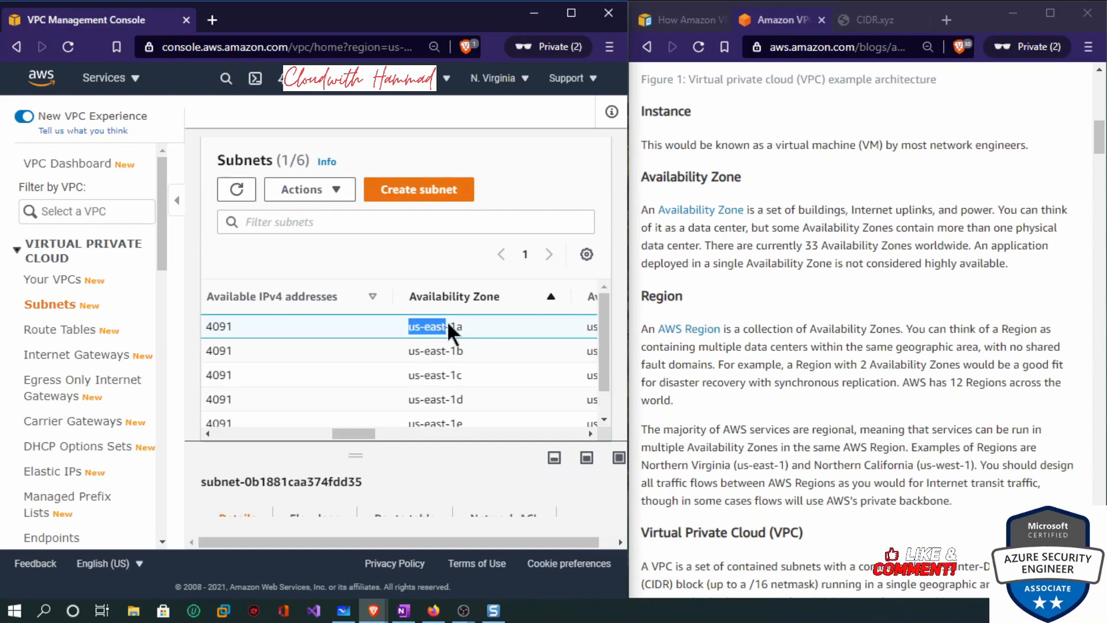
{"action": "scroll", "coordinate": [605, 374], "scroll_direction": "down", "scroll_amount": 1}
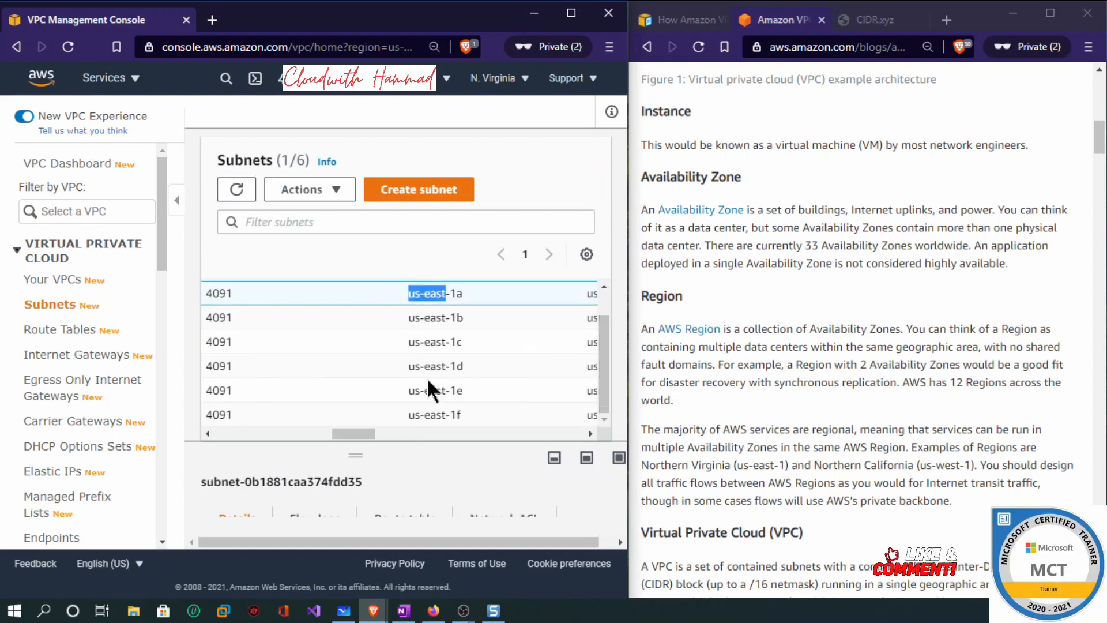
{"action": "double_click", "coordinate": [80, 155]}
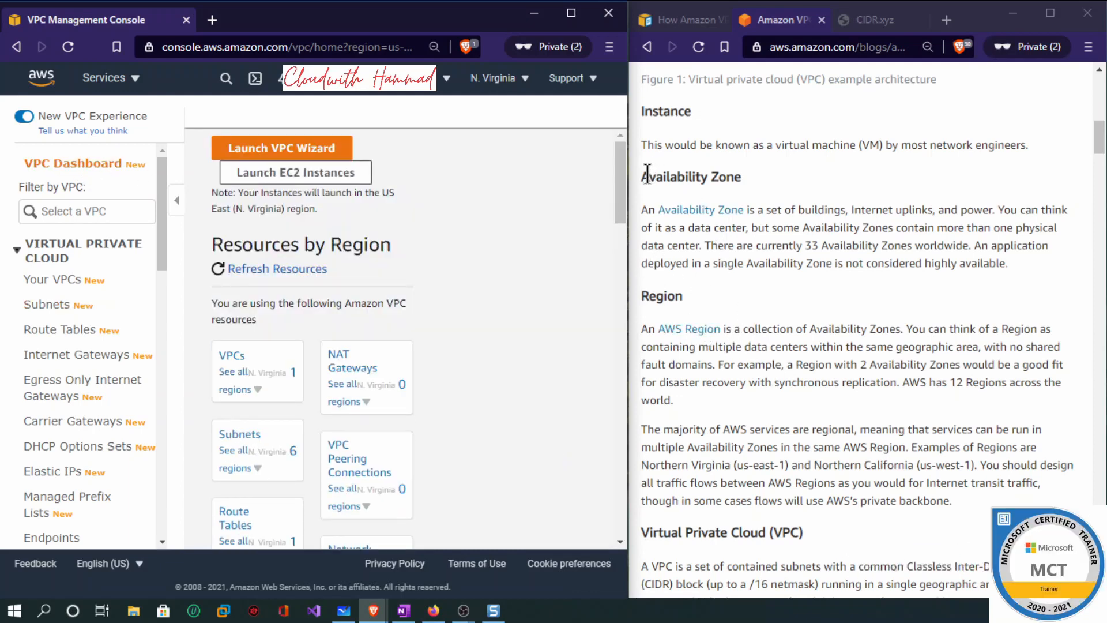
Highlight the blog's Availability Zone, Instance and Region passages, including Northern Virginia (us-east-1), and view the console's region list.
{"action": "left_click_drag", "start_coordinate": [643, 177], "coordinate": [742, 177]}
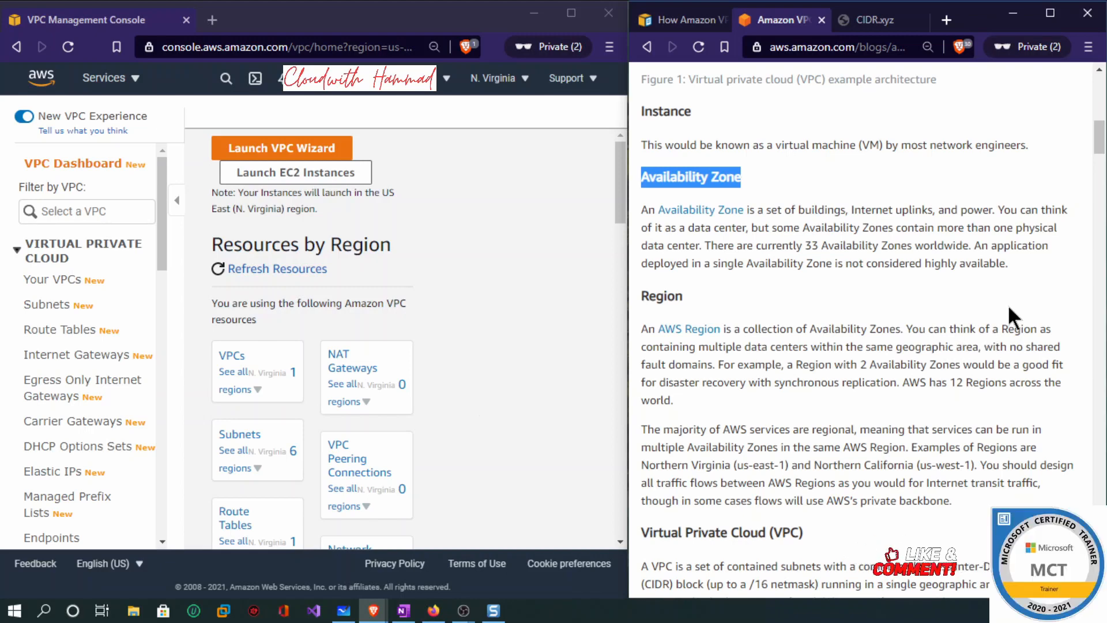
{"action": "left_click_drag", "start_coordinate": [1028, 145], "coordinate": [638, 140]}
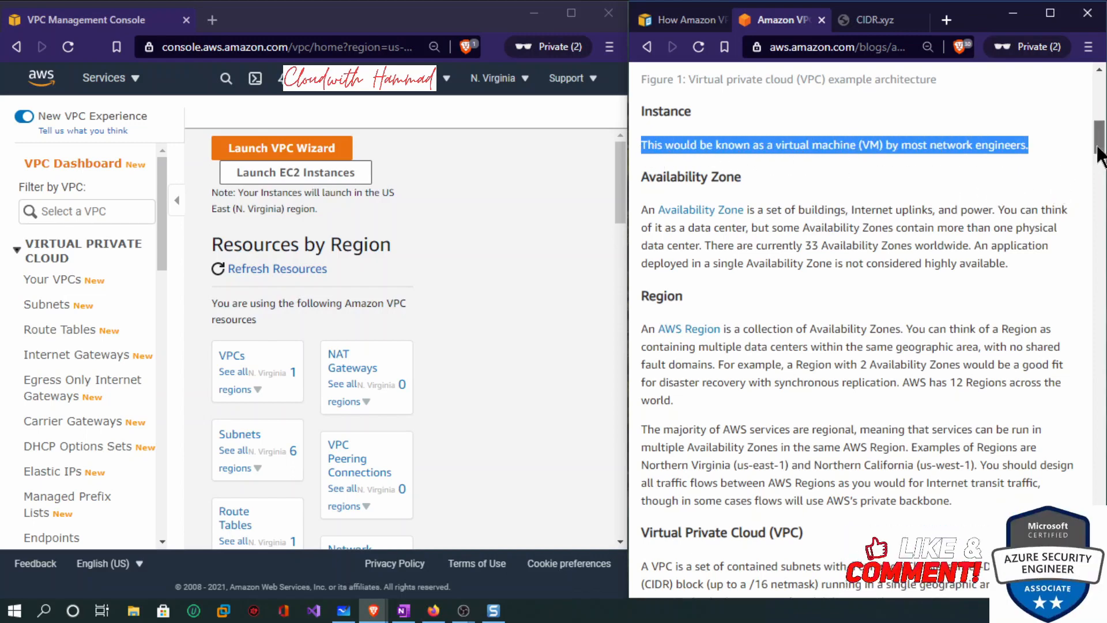
{"action": "left_click_drag", "start_coordinate": [1097, 147], "coordinate": [1101, 164]}
{"action": "left_click_drag", "start_coordinate": [646, 246], "coordinate": [846, 245]}
{"action": "left_click", "coordinate": [916, 266]}
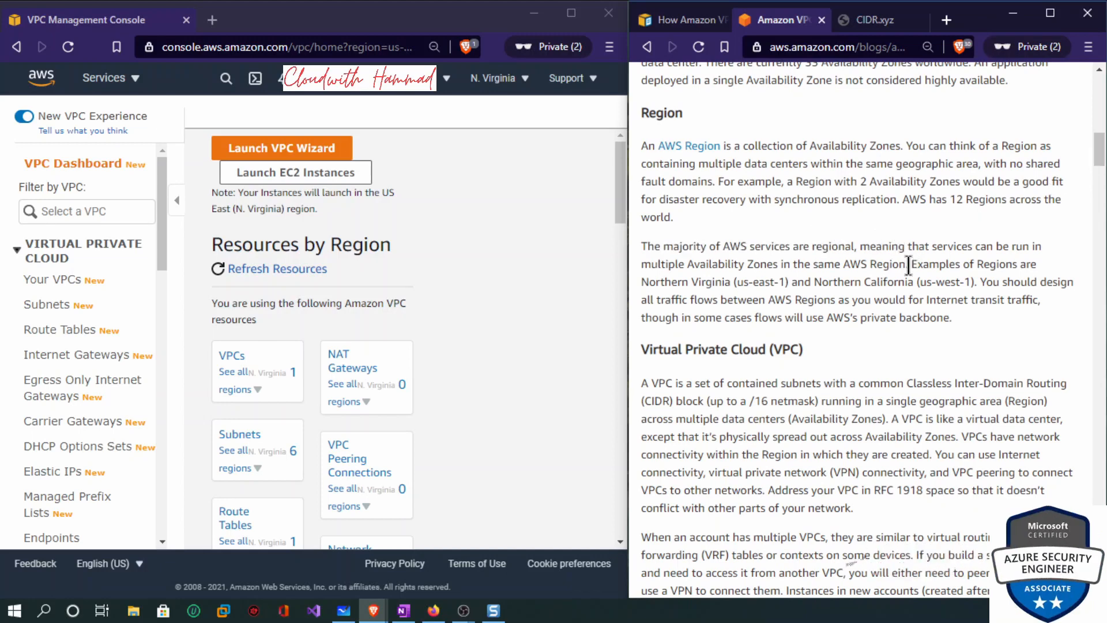
{"action": "left_click_drag", "start_coordinate": [909, 265], "coordinate": [975, 265]}
{"action": "left_click_drag", "start_coordinate": [678, 283], "coordinate": [789, 283]}
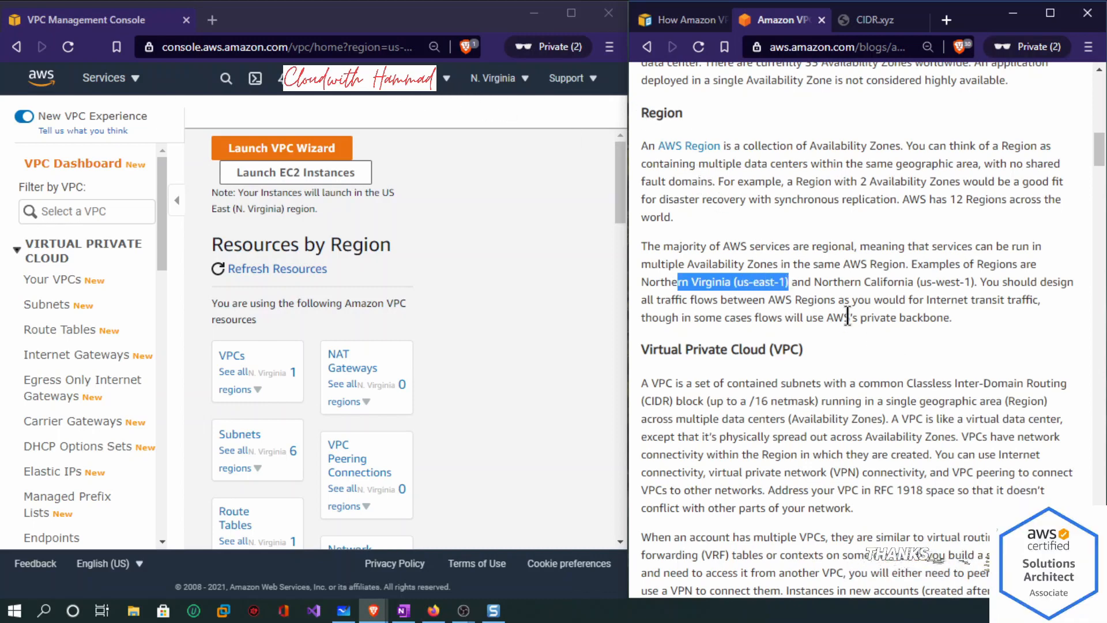
{"action": "left_click", "coordinate": [511, 79]}
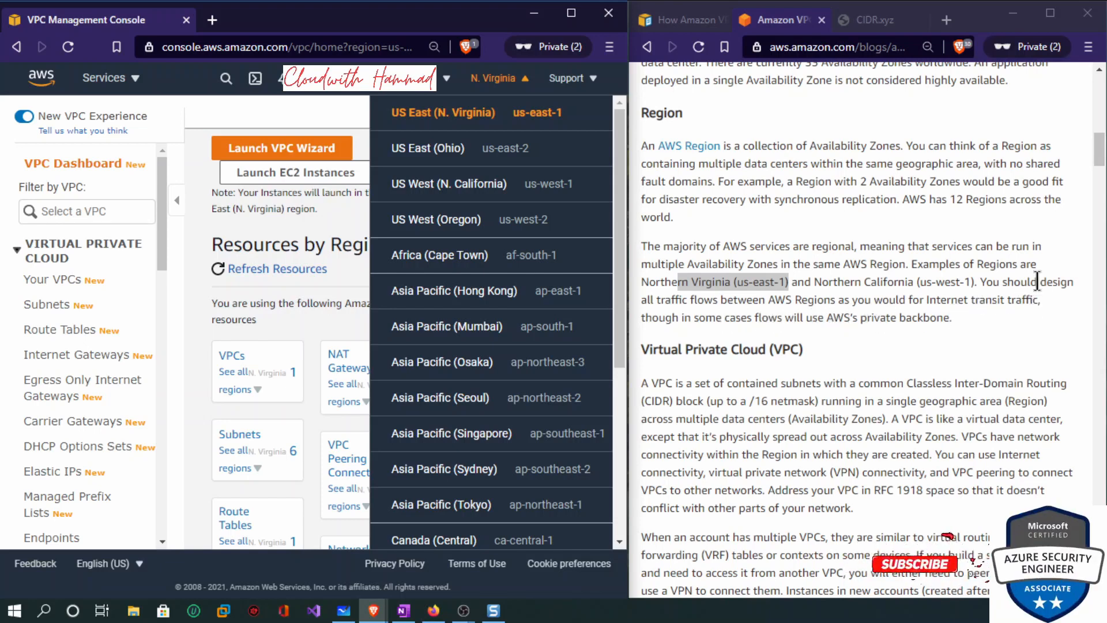
Highlight the blog's Virtual Private Cloud (VPC) heading and its passages on contained subnets, the virtual data center and accounts with multiple VPCs.
{"action": "left_click_drag", "start_coordinate": [1100, 161], "coordinate": [1104, 171]}
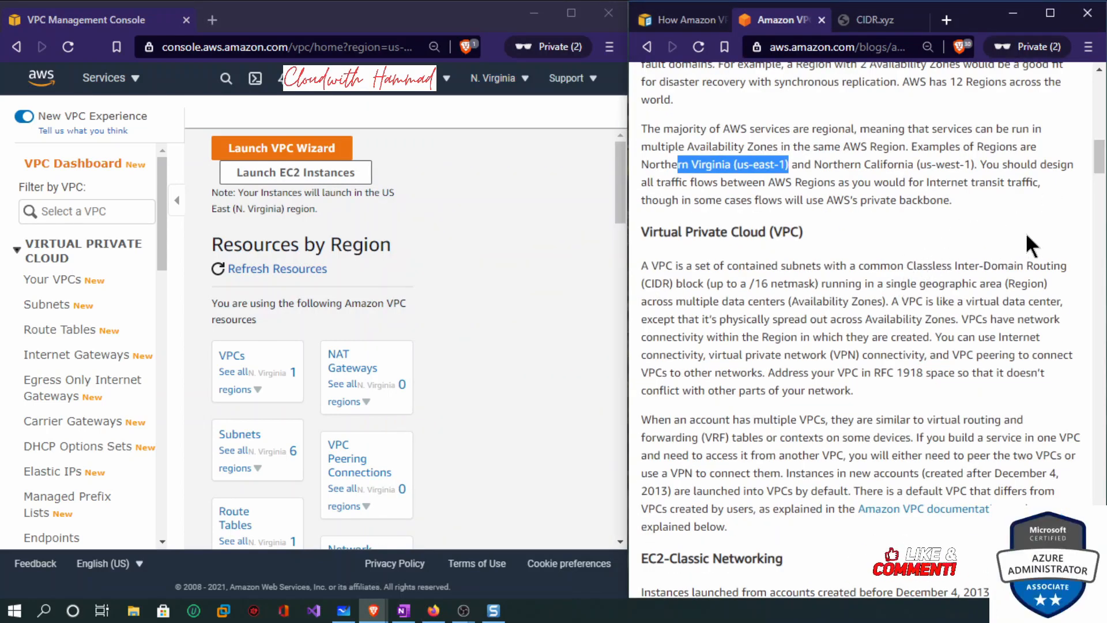
{"action": "left_click_drag", "start_coordinate": [1098, 169], "coordinate": [1101, 176]}
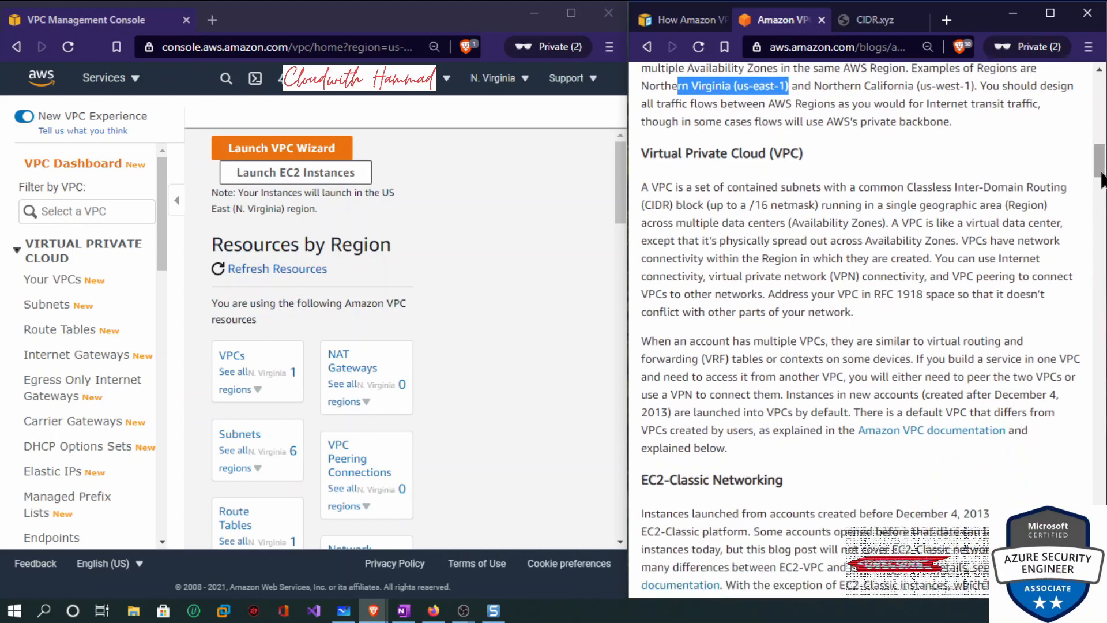
{"action": "left_click_drag", "start_coordinate": [643, 153], "coordinate": [837, 142]}
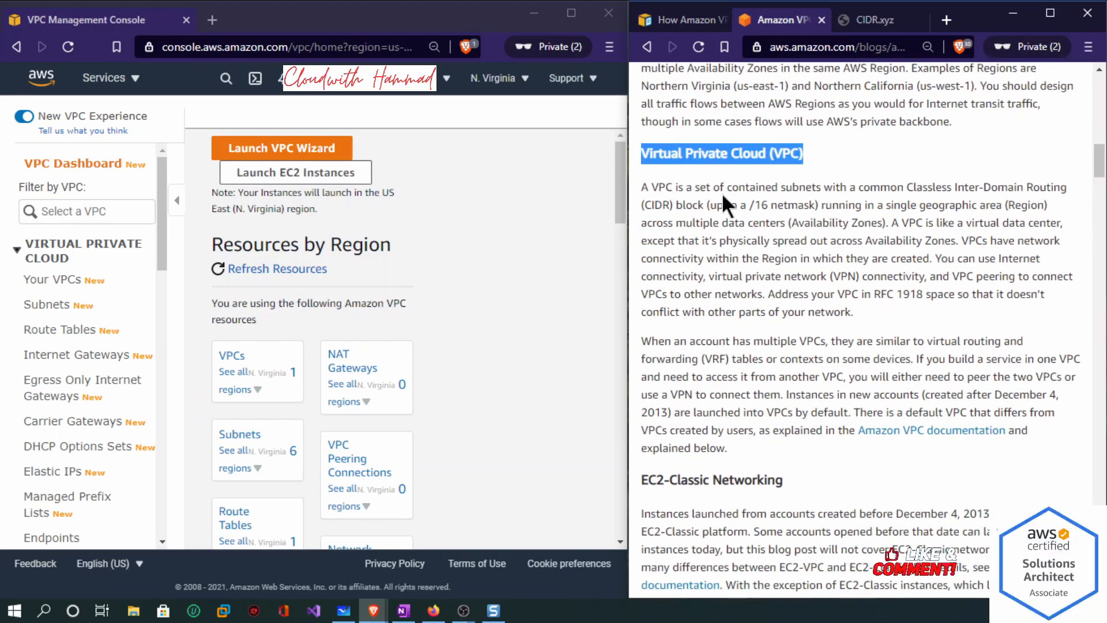
{"action": "left_click_drag", "start_coordinate": [739, 187], "coordinate": [774, 186]}
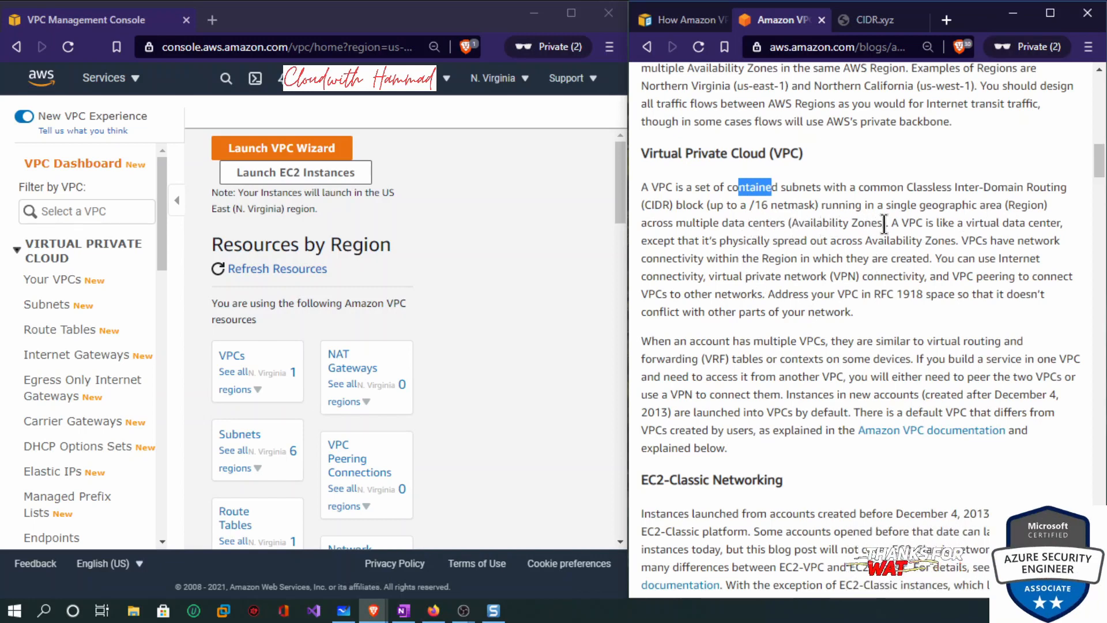
{"action": "left_click_drag", "start_coordinate": [895, 223], "coordinate": [1065, 223]}
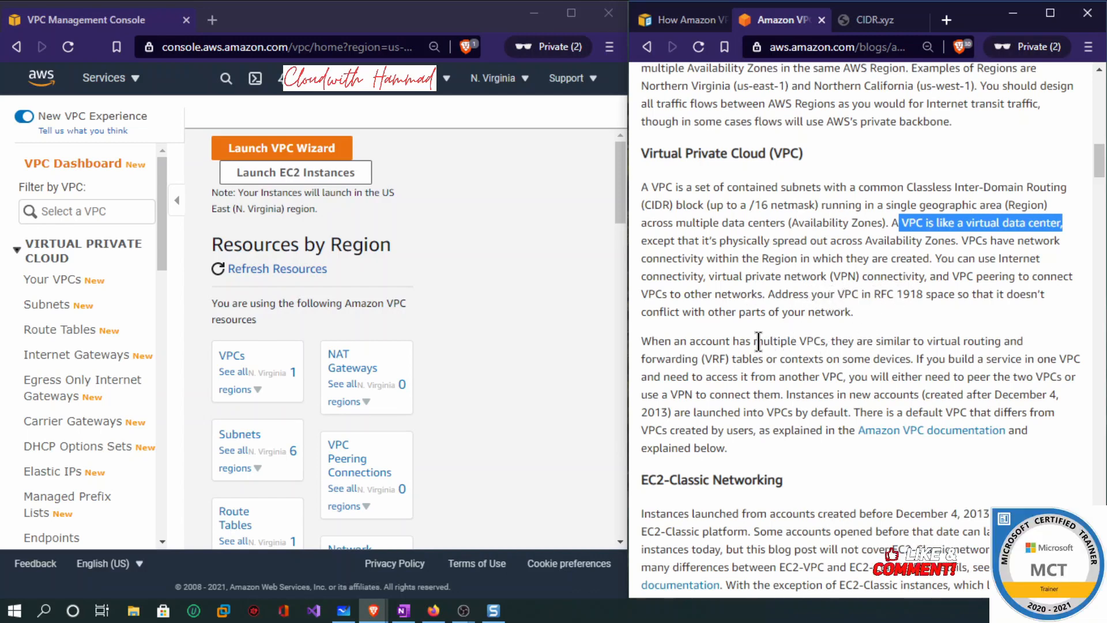
{"action": "left_click_drag", "start_coordinate": [653, 339], "coordinate": [835, 339]}
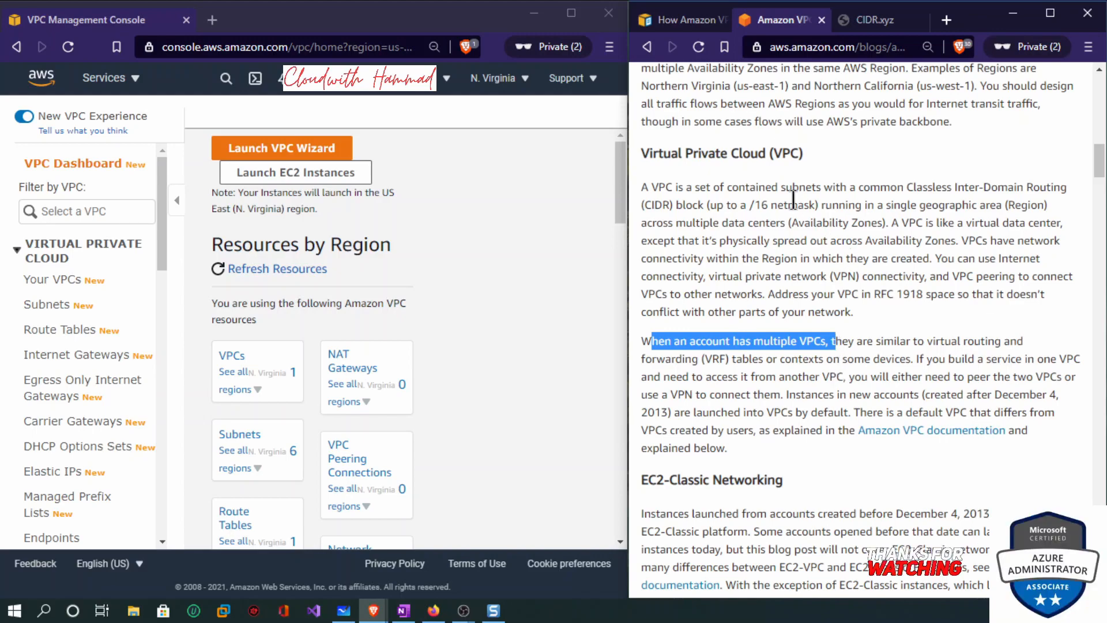
{"action": "left_click_drag", "start_coordinate": [800, 155], "coordinate": [746, 154]}
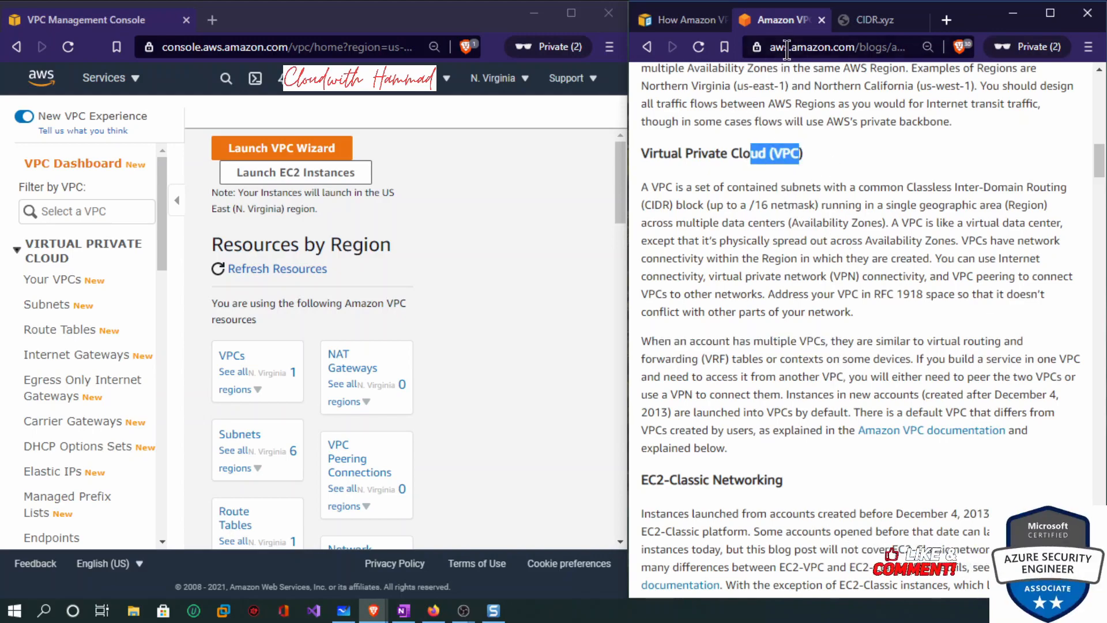
Return to the How Amazon VPC works guide, highlight "resources" in its introduction, and review the VPC features listed in the console's navigation.
{"action": "left_click", "coordinate": [686, 21]}
{"action": "scroll", "coordinate": [804, 311], "scroll_direction": "up", "scroll_amount": 10}
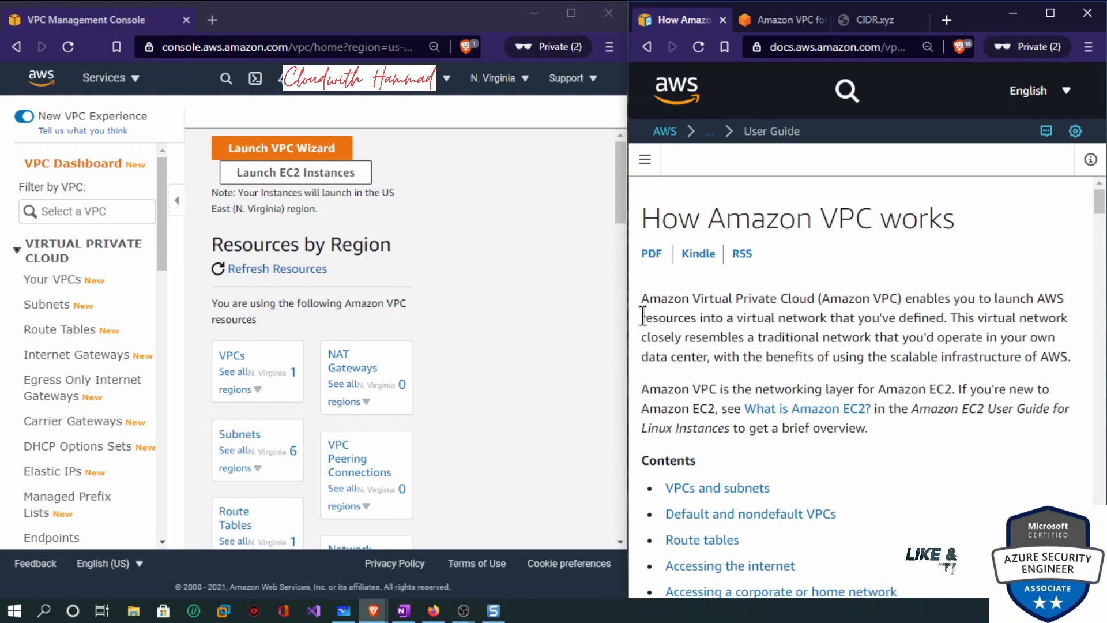
{"action": "left_click_drag", "start_coordinate": [642, 315], "coordinate": [696, 321]}
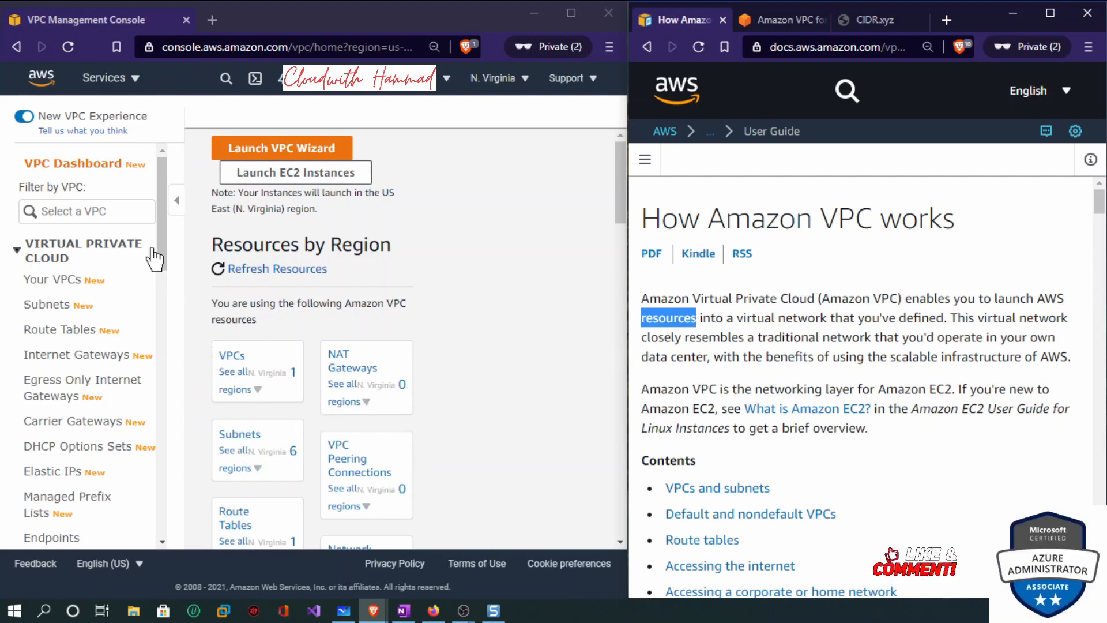
{"action": "left_click_drag", "start_coordinate": [158, 240], "coordinate": [173, 292]}
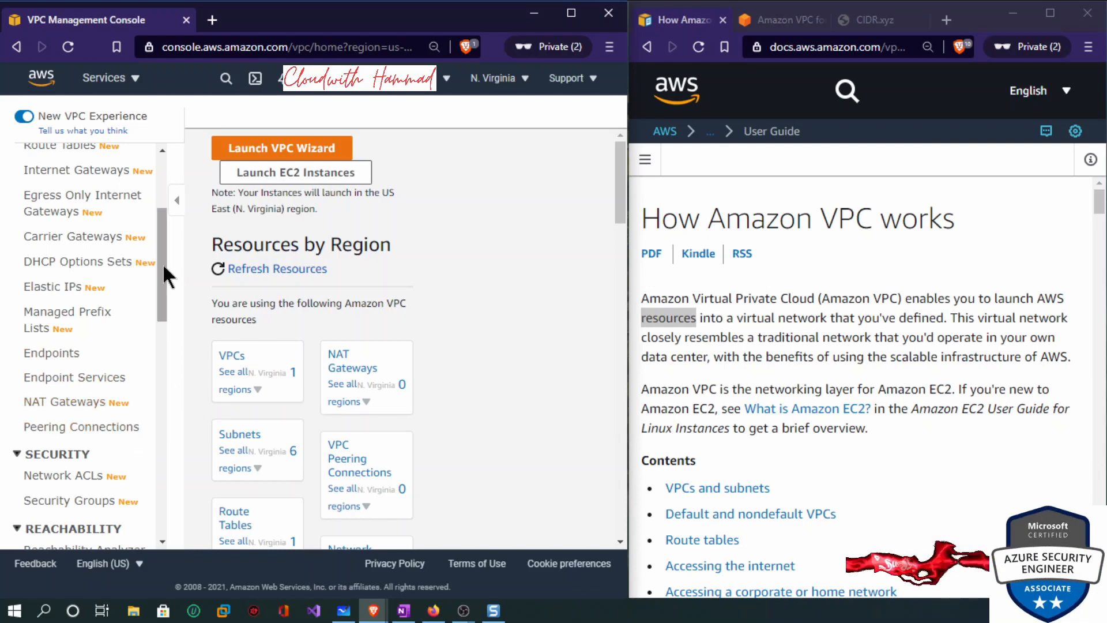
{"action": "left_click_drag", "start_coordinate": [162, 263], "coordinate": [163, 344]}
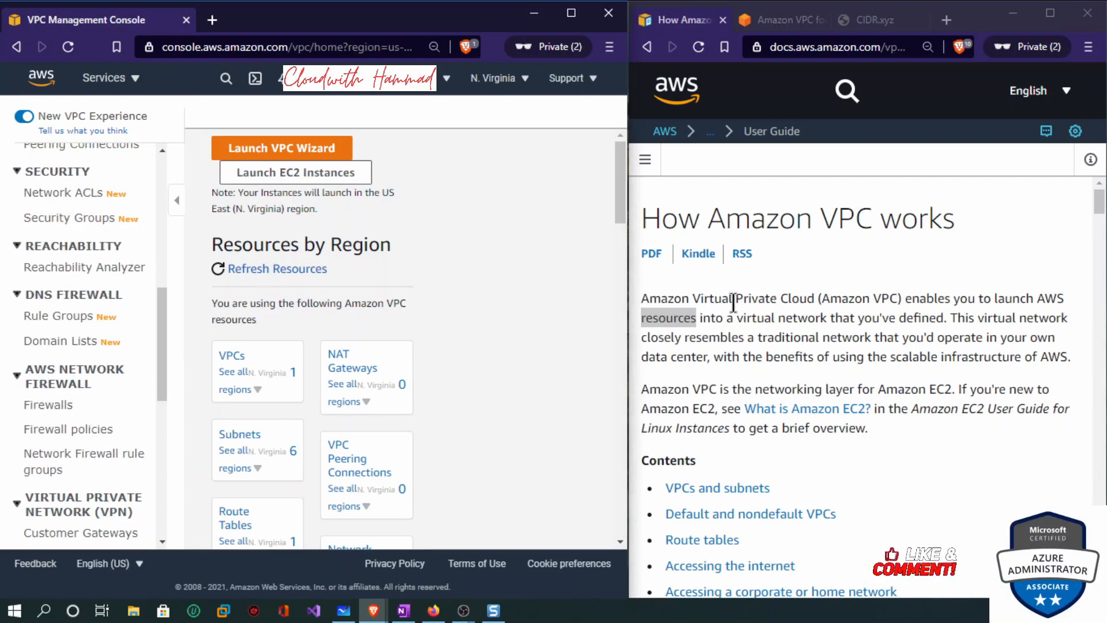
Highlight "Amazon Virtual Private Cloud (Amazon VPC)", "traditional network" and "data center" in the guide's introduction.
{"action": "left_click_drag", "start_coordinate": [650, 298], "coordinate": [880, 288]}
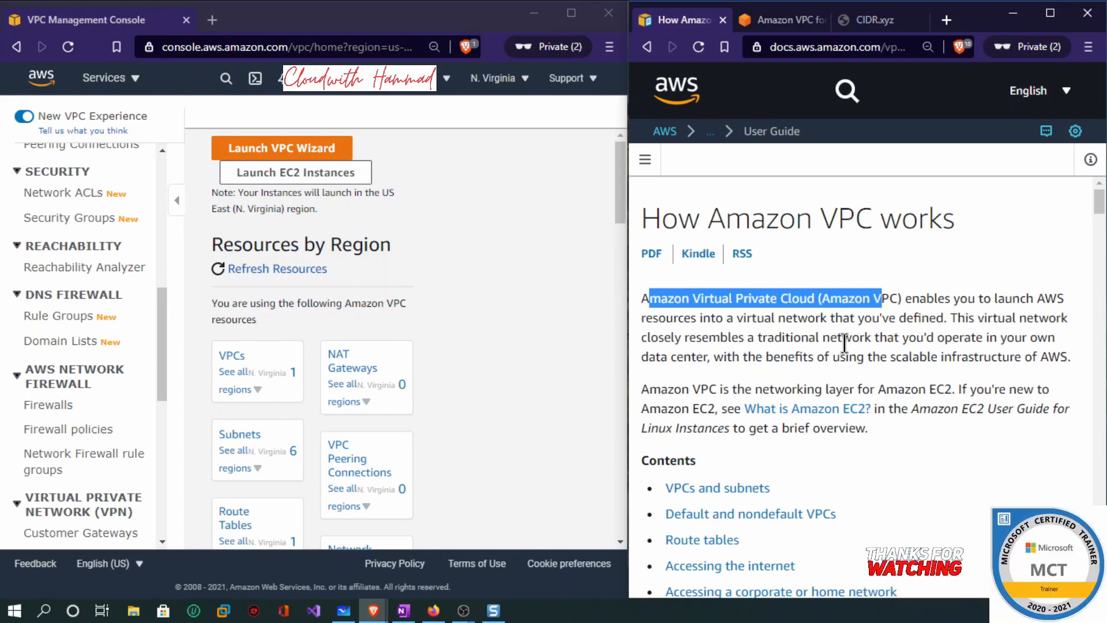
{"action": "left_click_drag", "start_coordinate": [757, 338], "coordinate": [875, 334]}
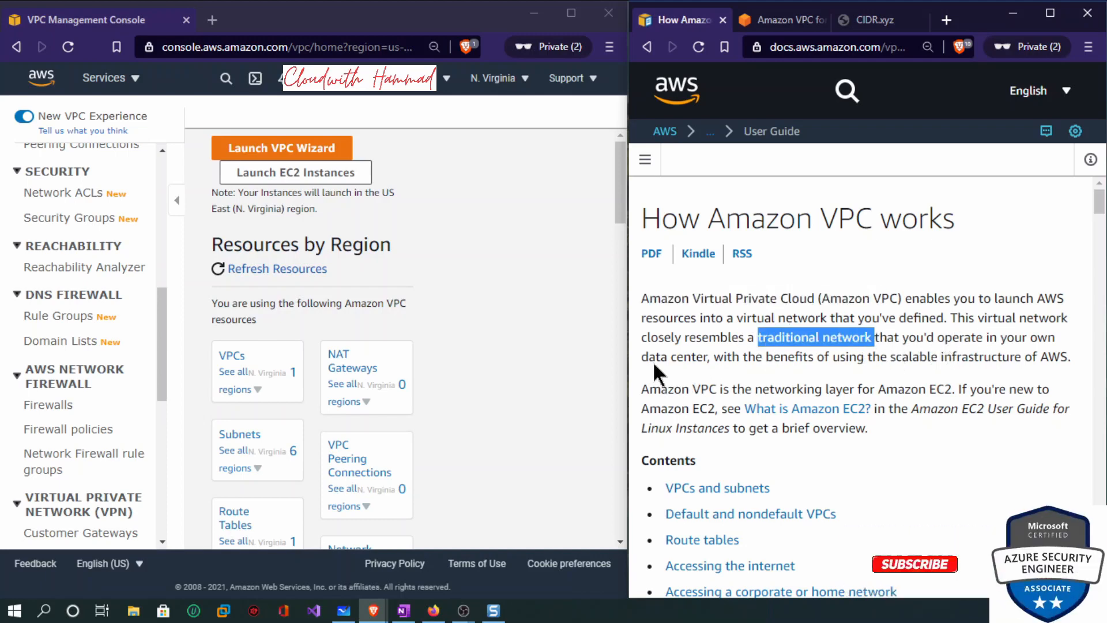
{"action": "left_click_drag", "start_coordinate": [641, 357], "coordinate": [709, 357]}
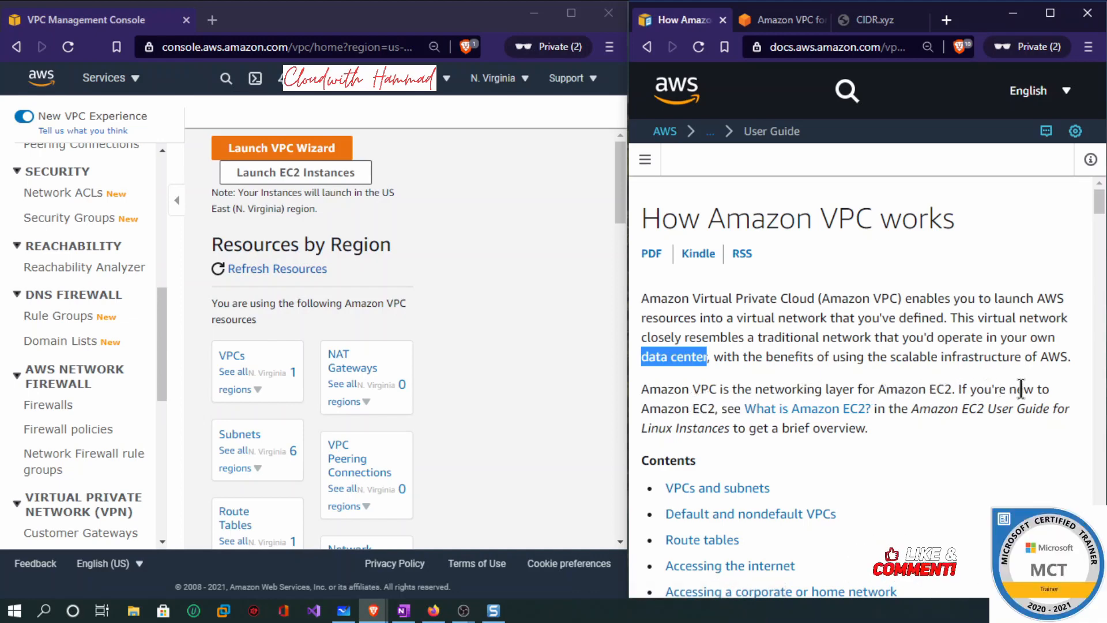
Open the guide's Default and nondefault VPCs section from its contents and highlight the account creation date passage and "default VPC".
{"action": "scroll", "coordinate": [848, 424], "scroll_direction": "down", "scroll_amount": 7}
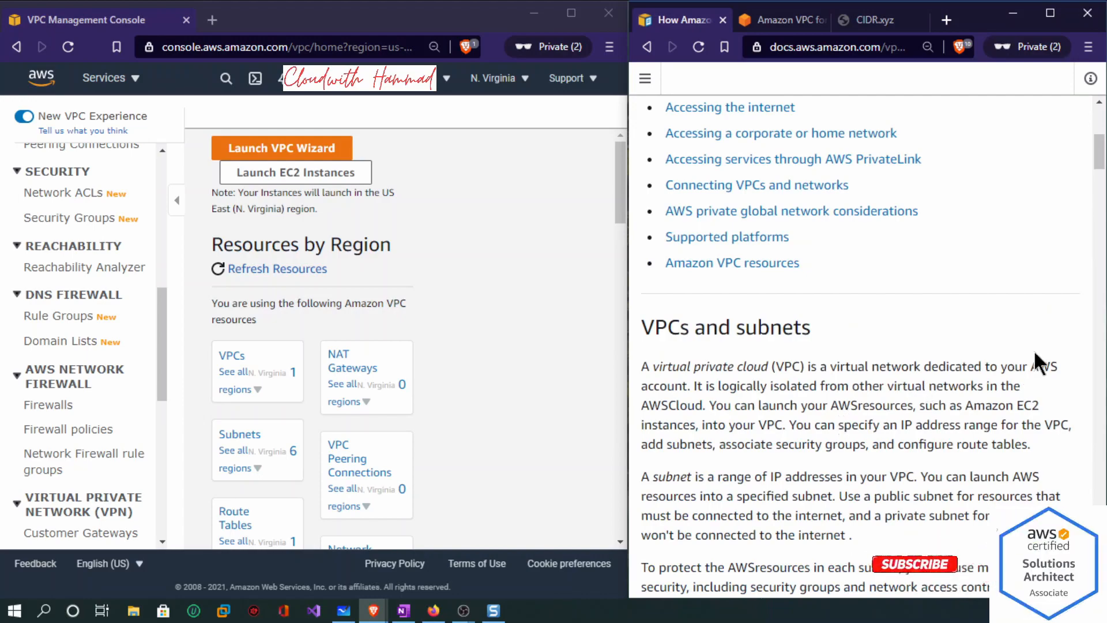
{"action": "scroll", "coordinate": [1068, 156], "scroll_direction": "up", "scroll_amount": 3}
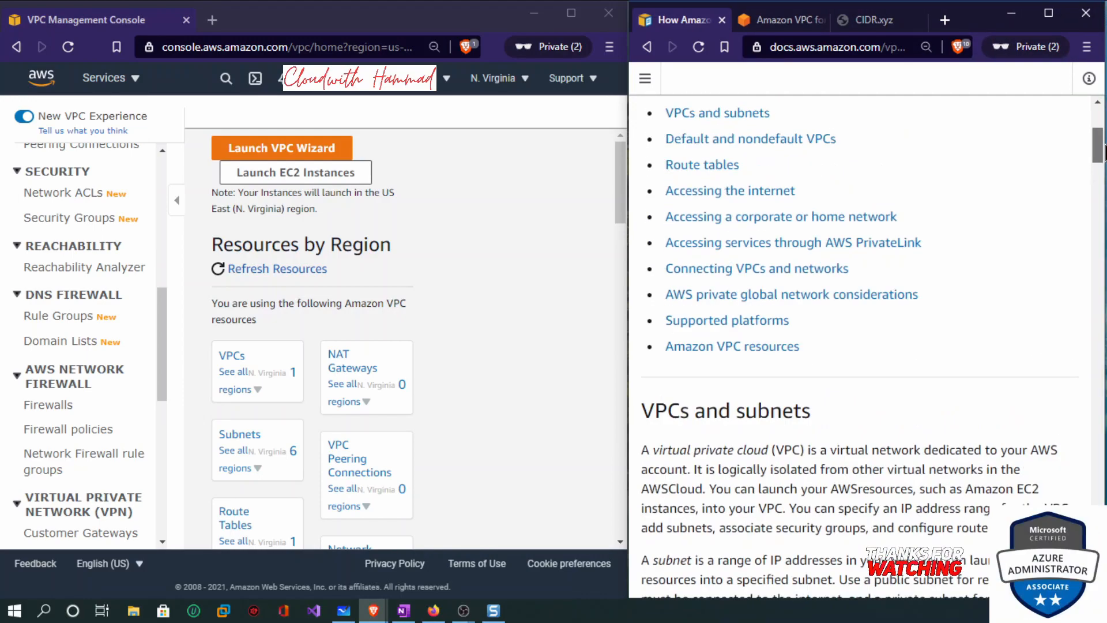
{"action": "left_click_drag", "start_coordinate": [779, 166], "coordinate": [745, 167]}
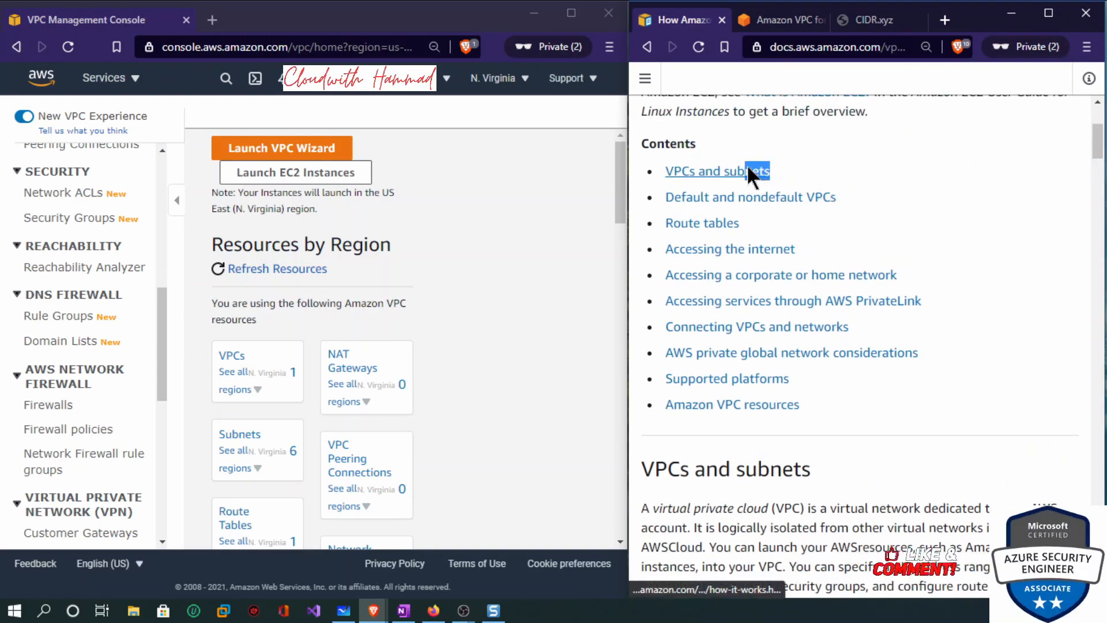
{"action": "left_click_drag", "start_coordinate": [862, 194], "coordinate": [664, 200]}
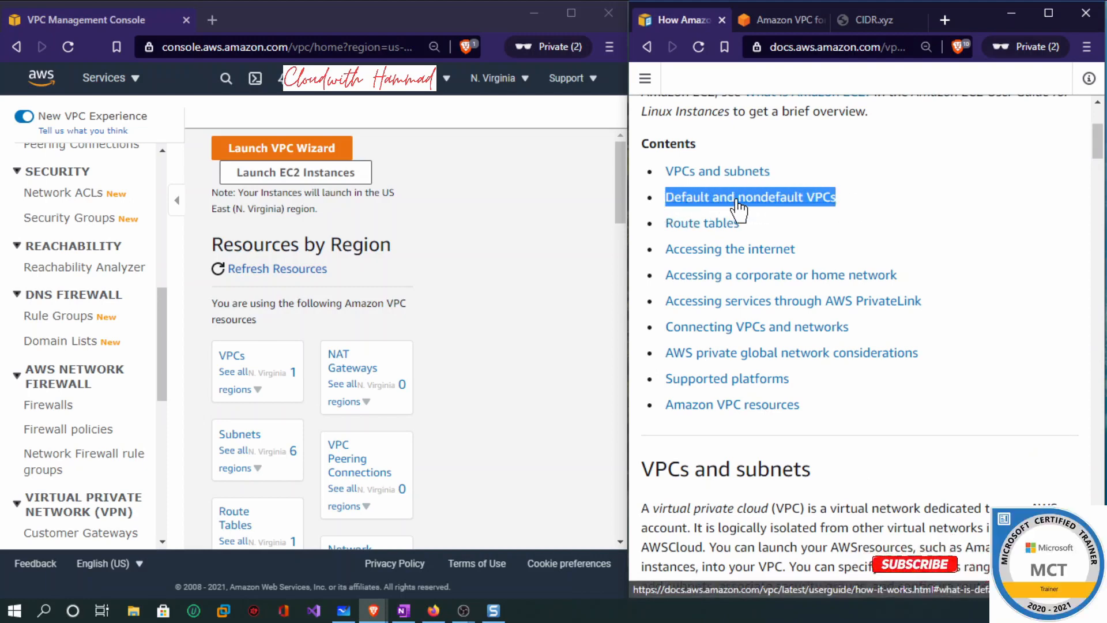
{"action": "left_click", "coordinate": [772, 198]}
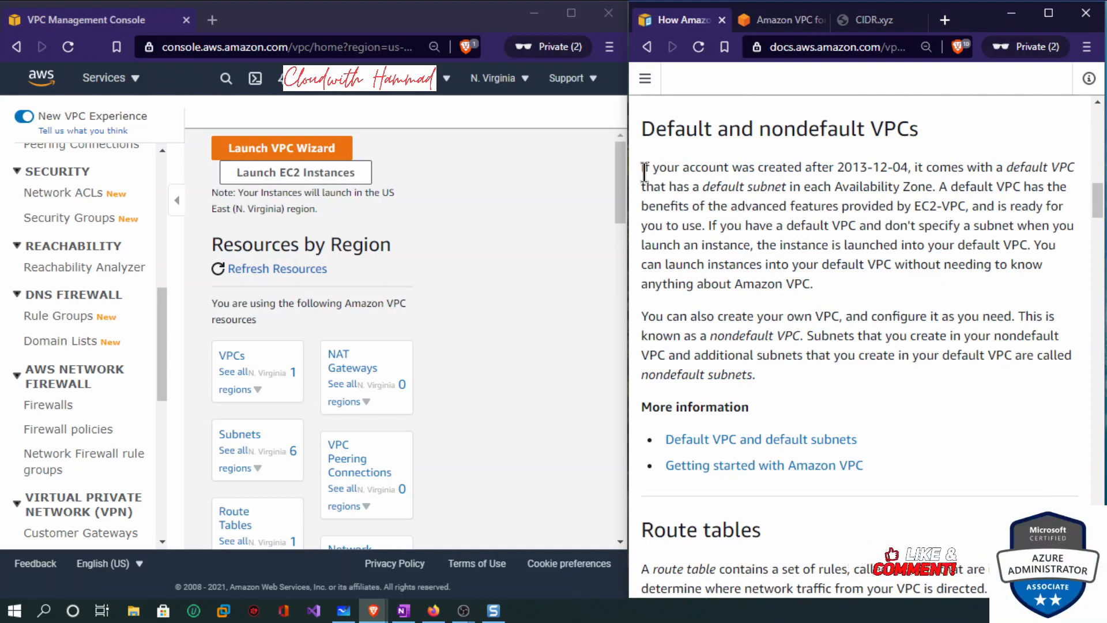
{"action": "left_click_drag", "start_coordinate": [787, 169], "coordinate": [919, 184]}
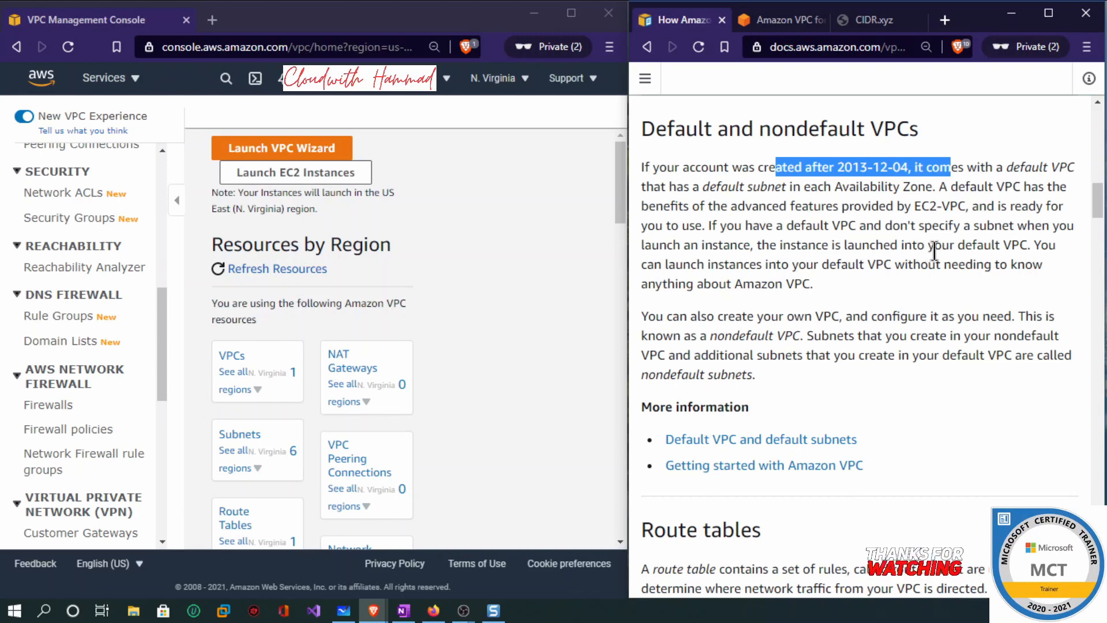
{"action": "left_click_drag", "start_coordinate": [1030, 247], "coordinate": [960, 251]}
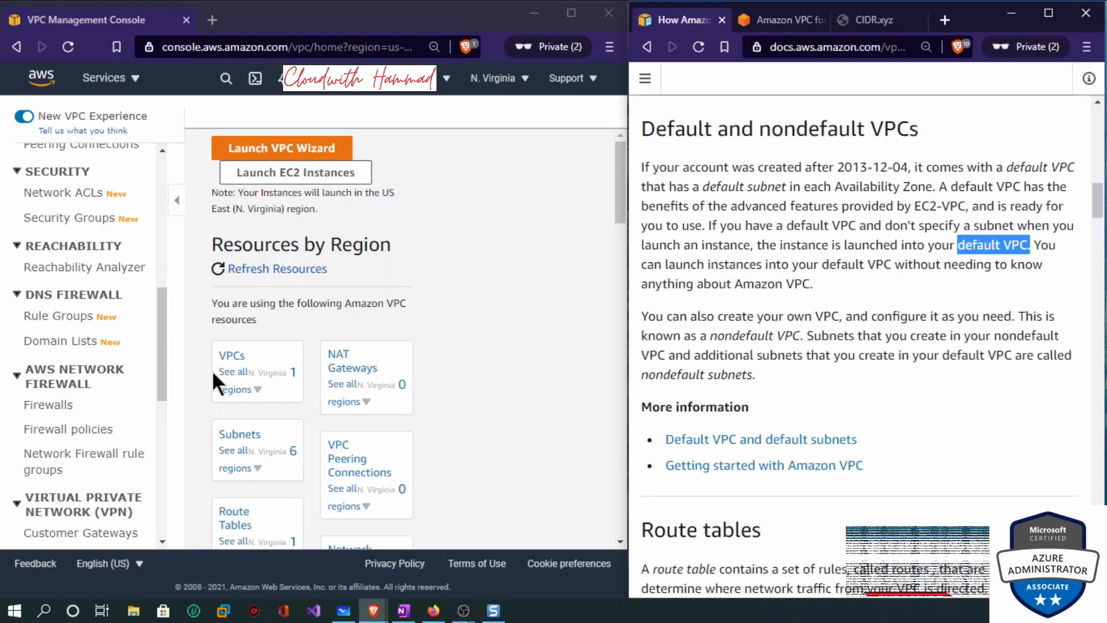
Open the console's VPC list and examine the existing VPC's columns, including IPv4 CIDR.
{"action": "left_click", "coordinate": [230, 359]}
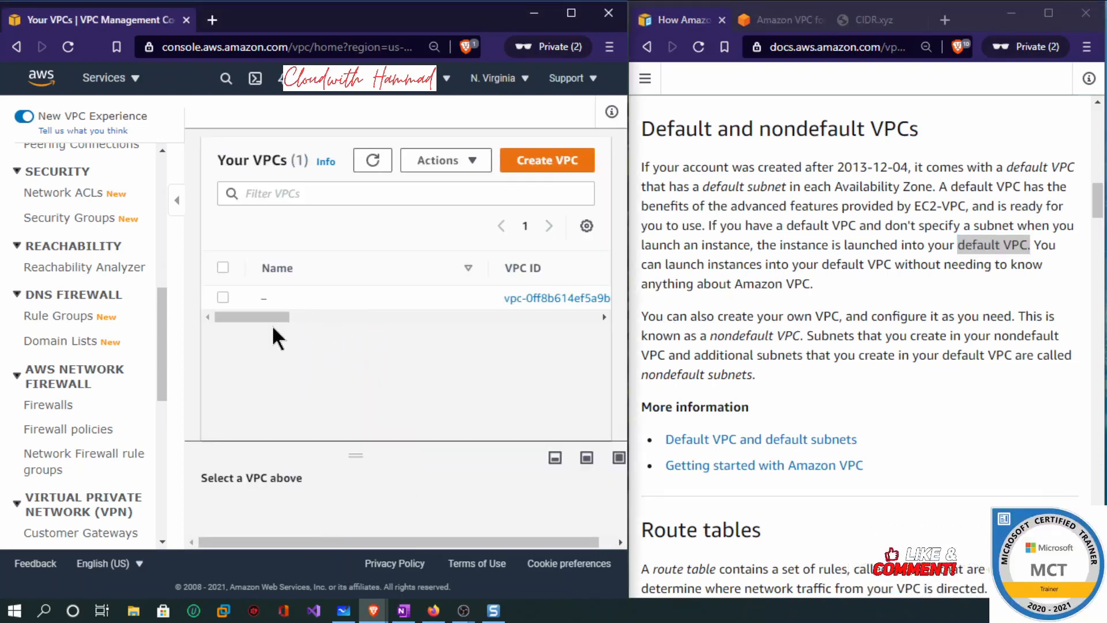
{"action": "left_click_drag", "start_coordinate": [259, 317], "coordinate": [357, 315]}
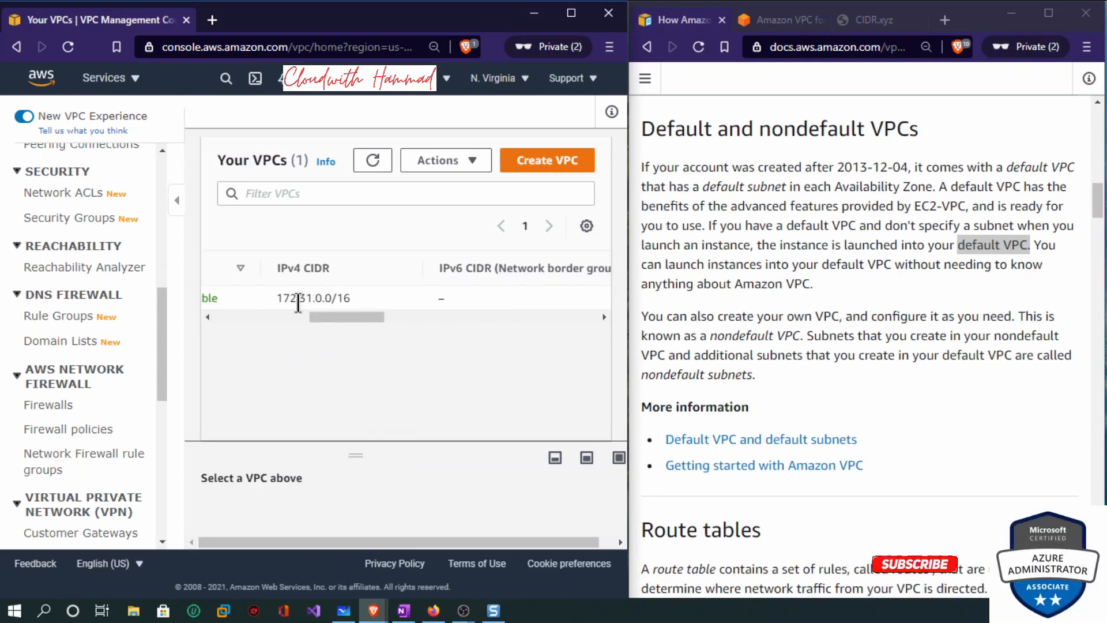
{"action": "left_click_drag", "start_coordinate": [361, 315], "coordinate": [519, 327]}
{"action": "left_click_drag", "start_coordinate": [454, 320], "coordinate": [239, 351]}
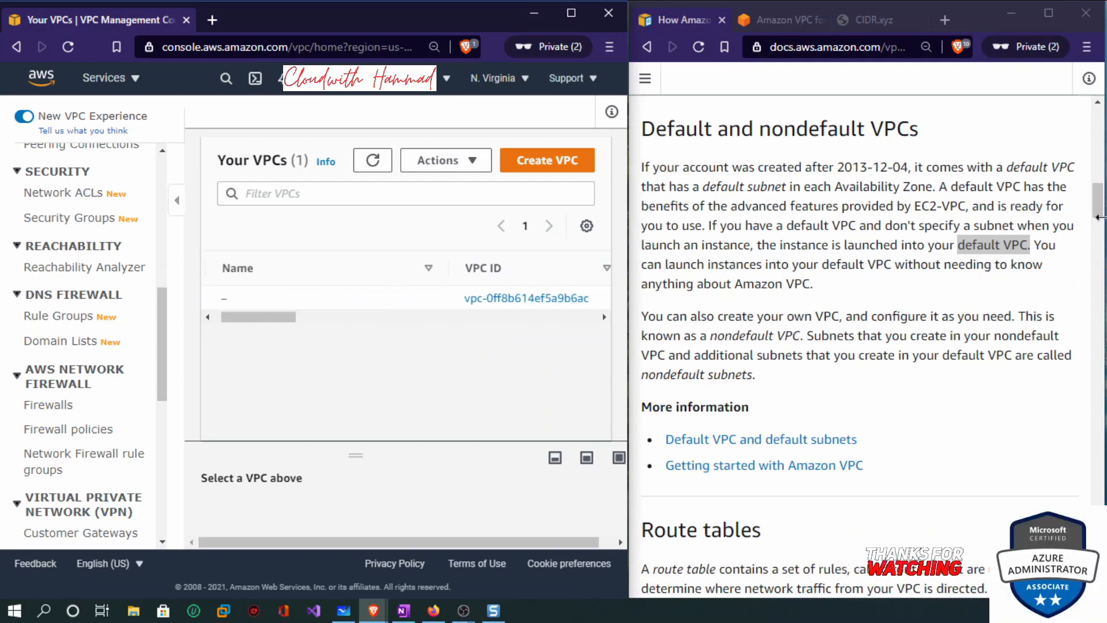
Highlight the Route tables heading in the How Amazon VPC works guide and keep that guide in view.
{"action": "left_click_drag", "start_coordinate": [1100, 210], "coordinate": [1098, 232]}
{"action": "left_click_drag", "start_coordinate": [770, 211], "coordinate": [686, 209]}
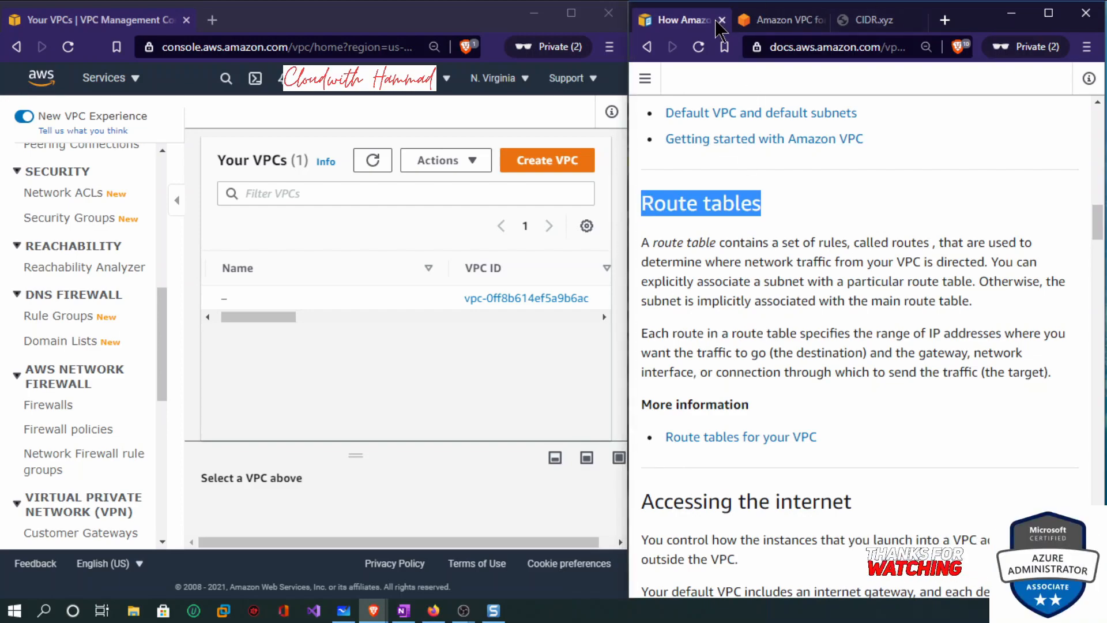
{"action": "left_click", "coordinate": [775, 20]}
{"action": "left_click", "coordinate": [695, 26]}
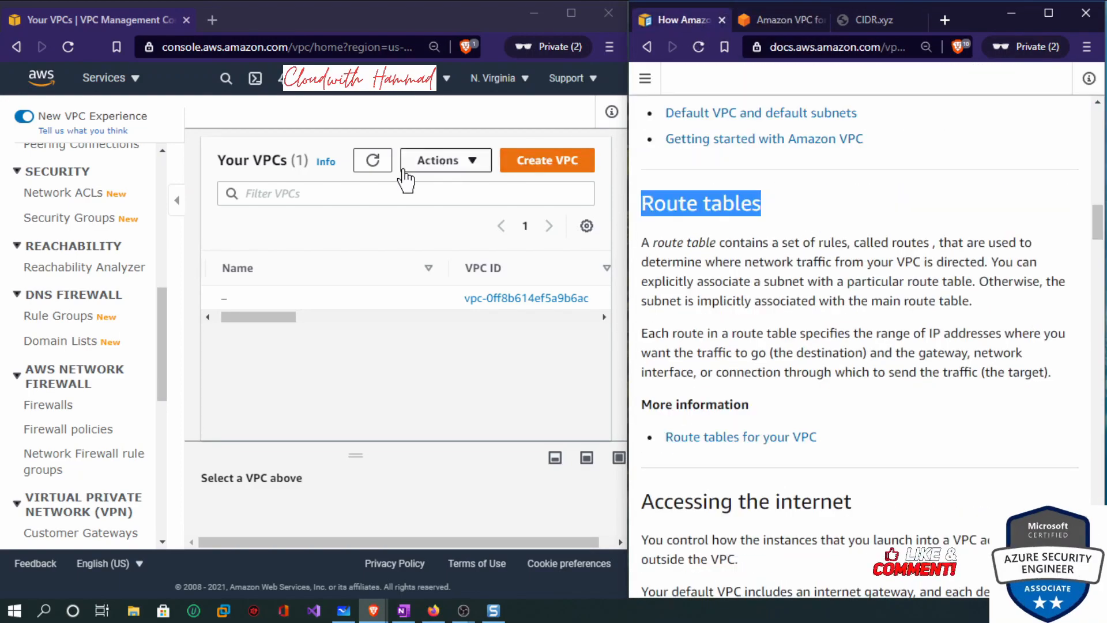
Return to the console's VPC Dashboard and reopen the Your VPCs list.
{"action": "left_click", "coordinate": [160, 164]}
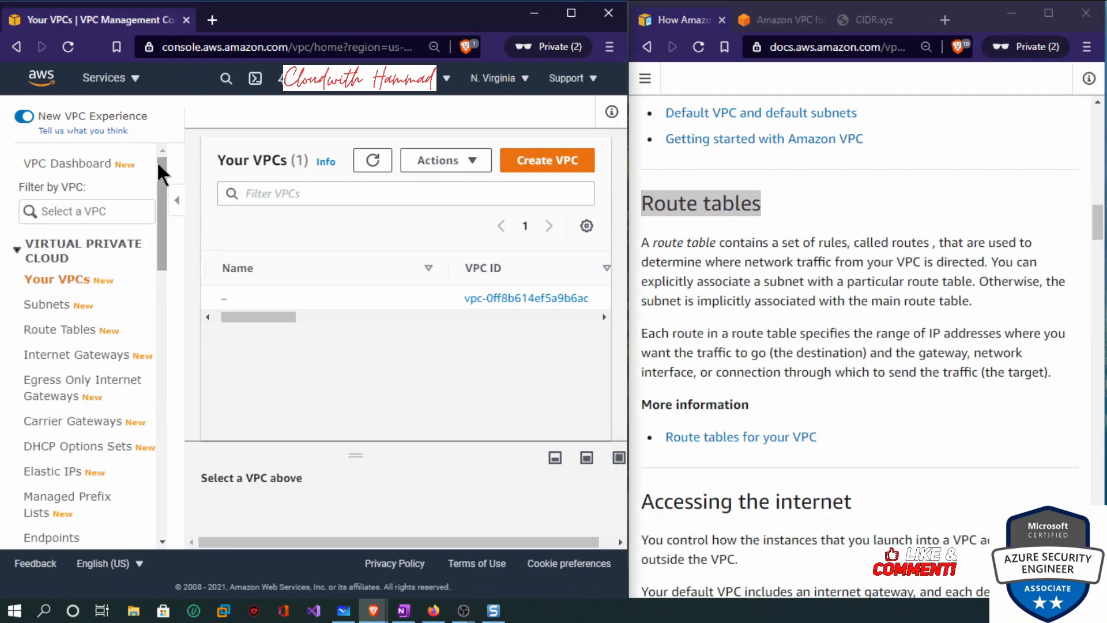
{"action": "left_click", "coordinate": [69, 165]}
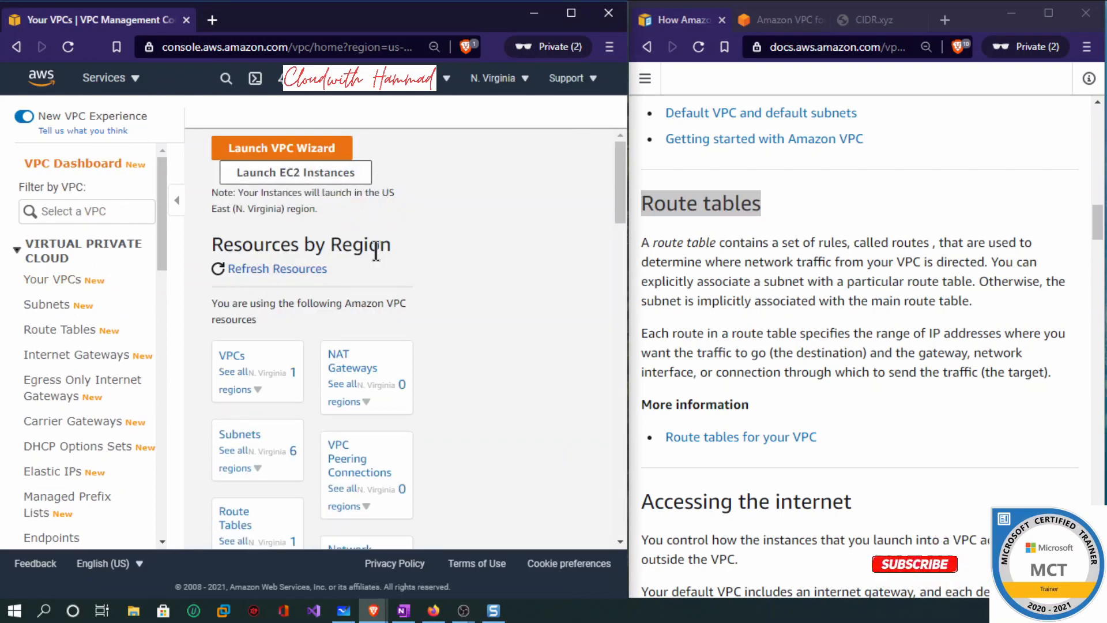
{"action": "left_click", "coordinate": [60, 281]}
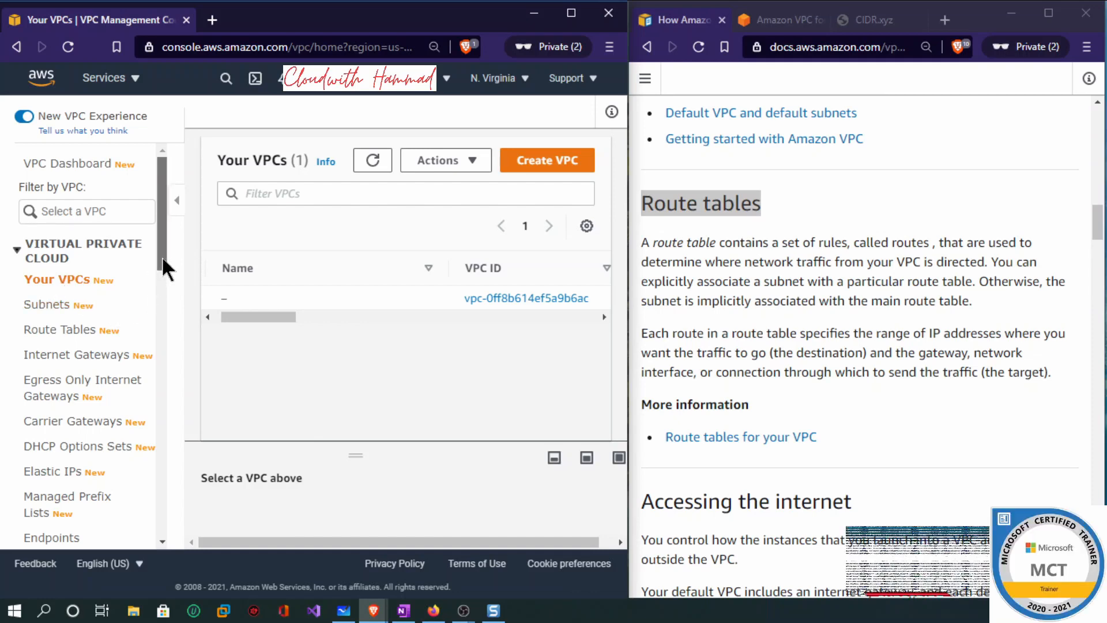
Review the console's VPC feature categories from Virtual Private Cloud through Security, firewalls and VPN to Transit Gateways and Traffic Mirroring.
{"action": "left_click_drag", "start_coordinate": [162, 255], "coordinate": [159, 271]}
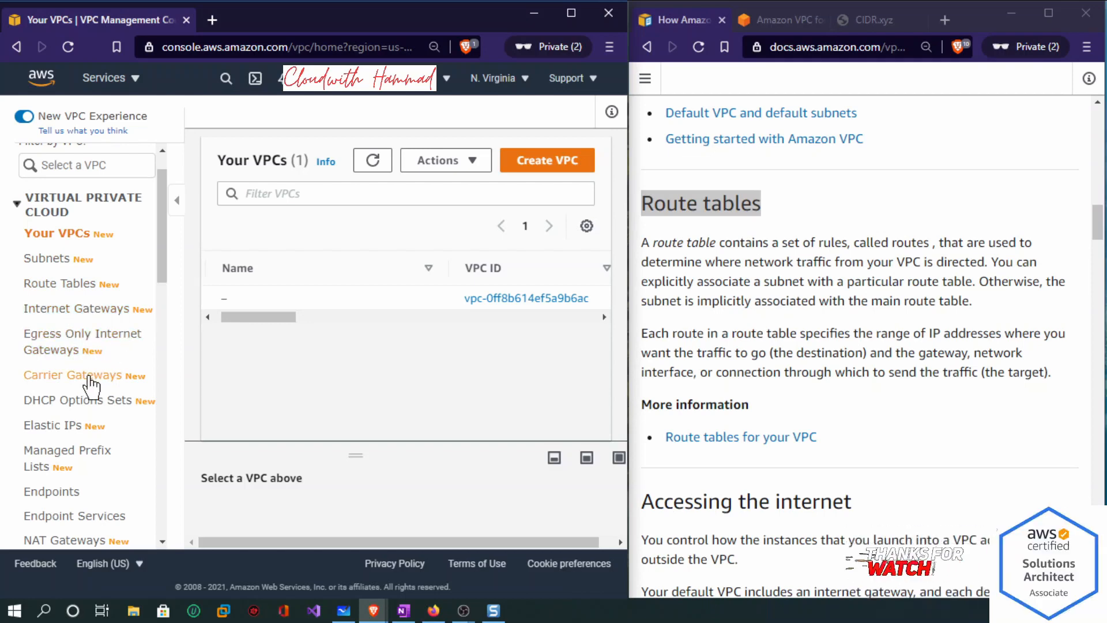
{"action": "left_click_drag", "start_coordinate": [163, 267], "coordinate": [163, 277]}
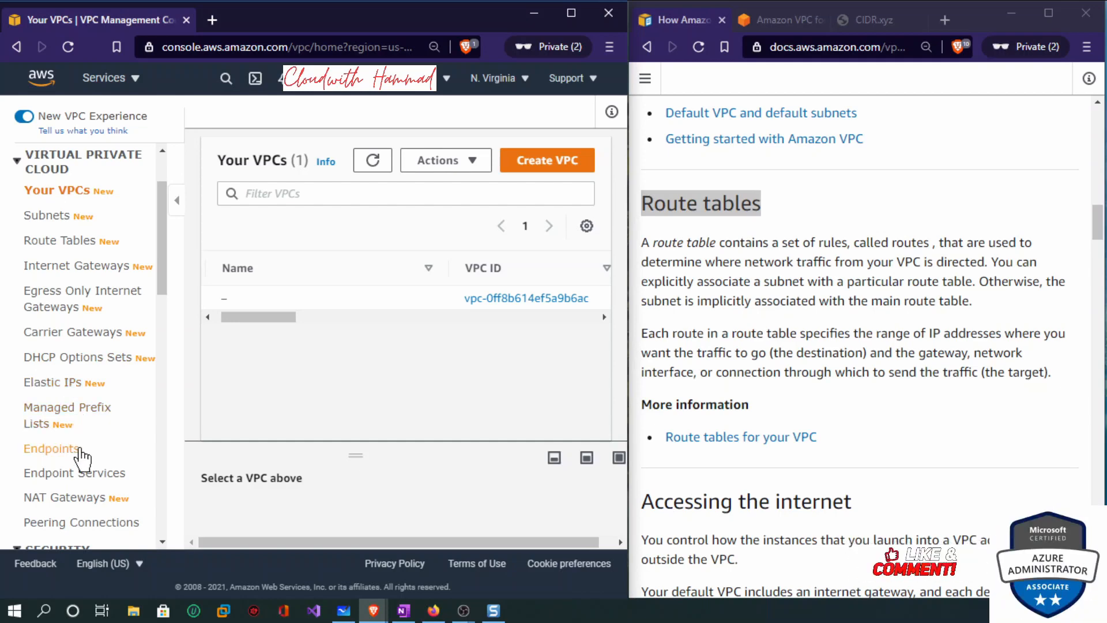
{"action": "left_click_drag", "start_coordinate": [161, 266], "coordinate": [162, 291]}
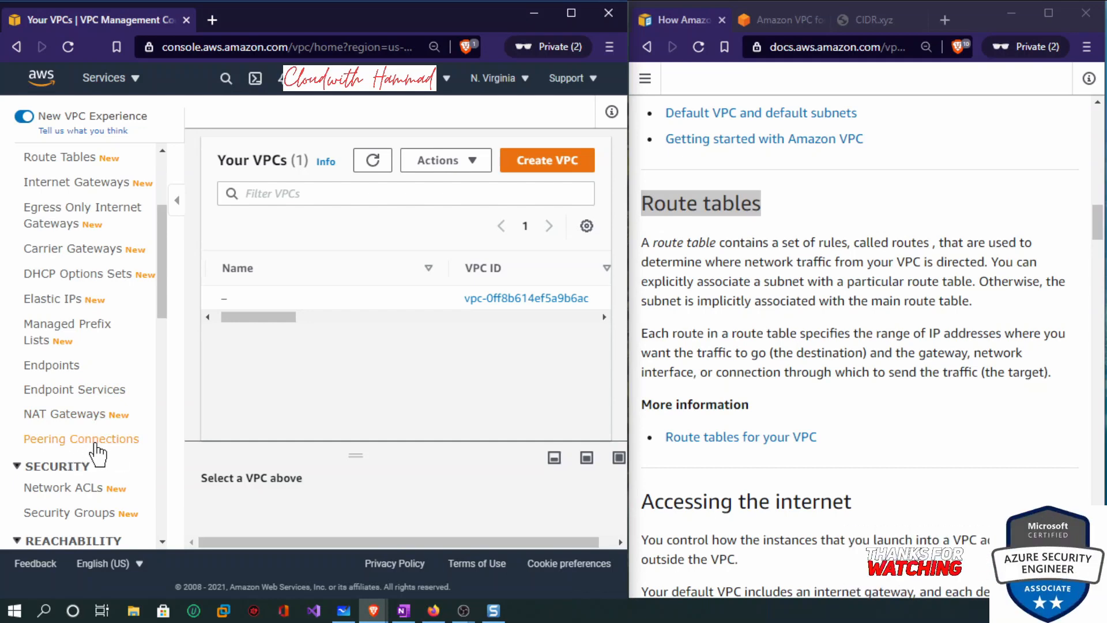
{"action": "left_click_drag", "start_coordinate": [163, 303], "coordinate": [158, 375]}
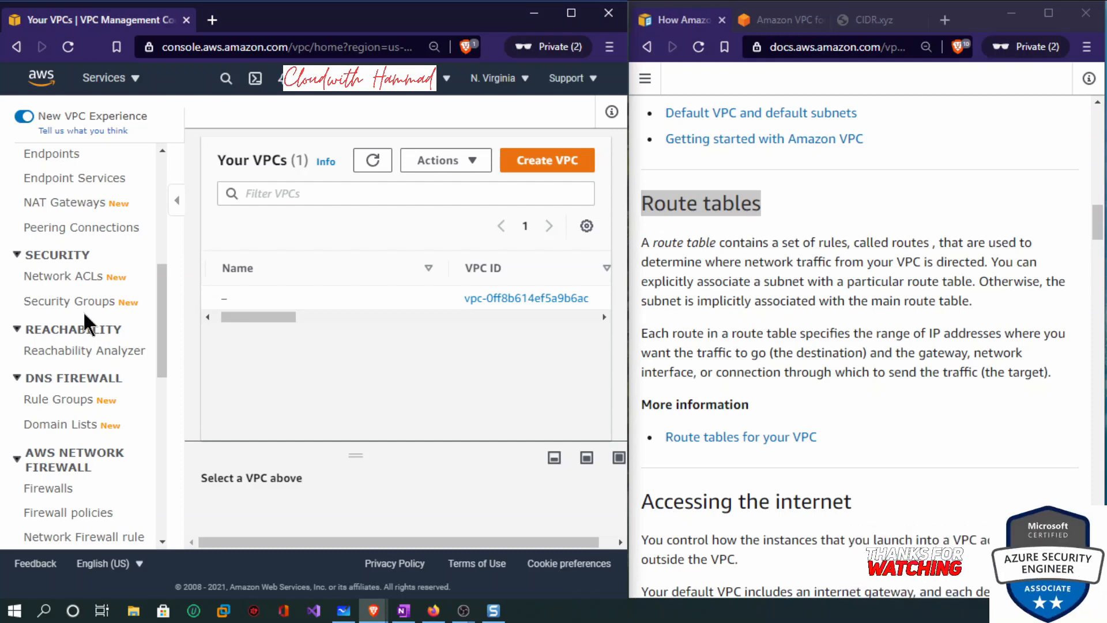
{"action": "left_click_drag", "start_coordinate": [161, 332], "coordinate": [167, 393]}
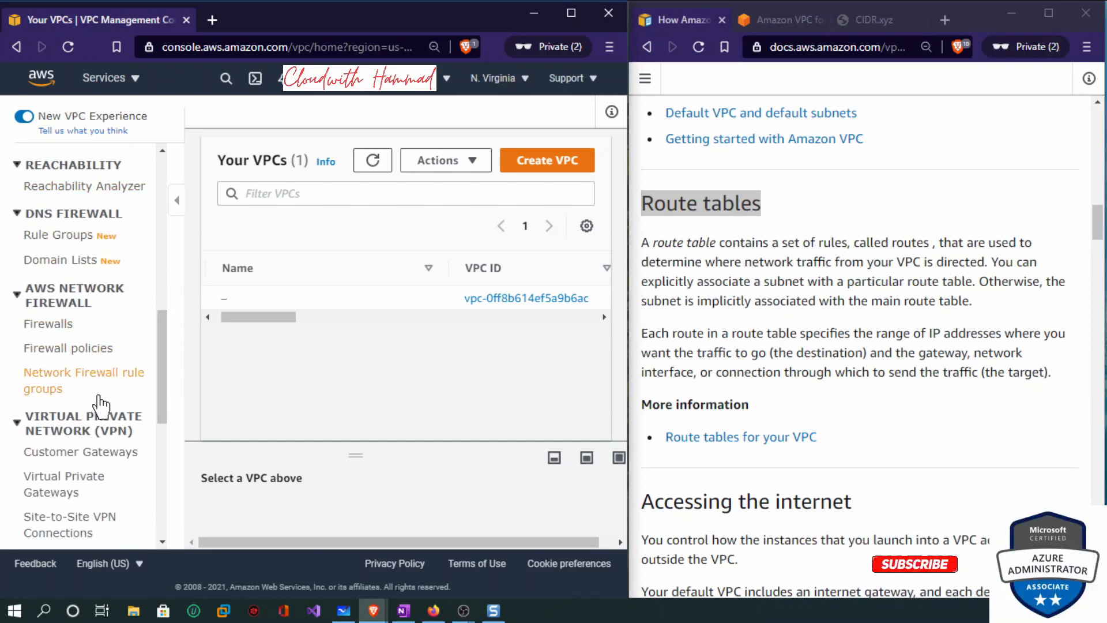
{"action": "mouse_move", "coordinate": [165, 384]}
{"action": "left_mouse_down"}
{"action": "mouse_move", "coordinate": [166, 394]}
{"action": "mouse_move", "coordinate": [140, 378]}
{"action": "mouse_move", "coordinate": [177, 403]}
{"action": "left_mouse_up"}
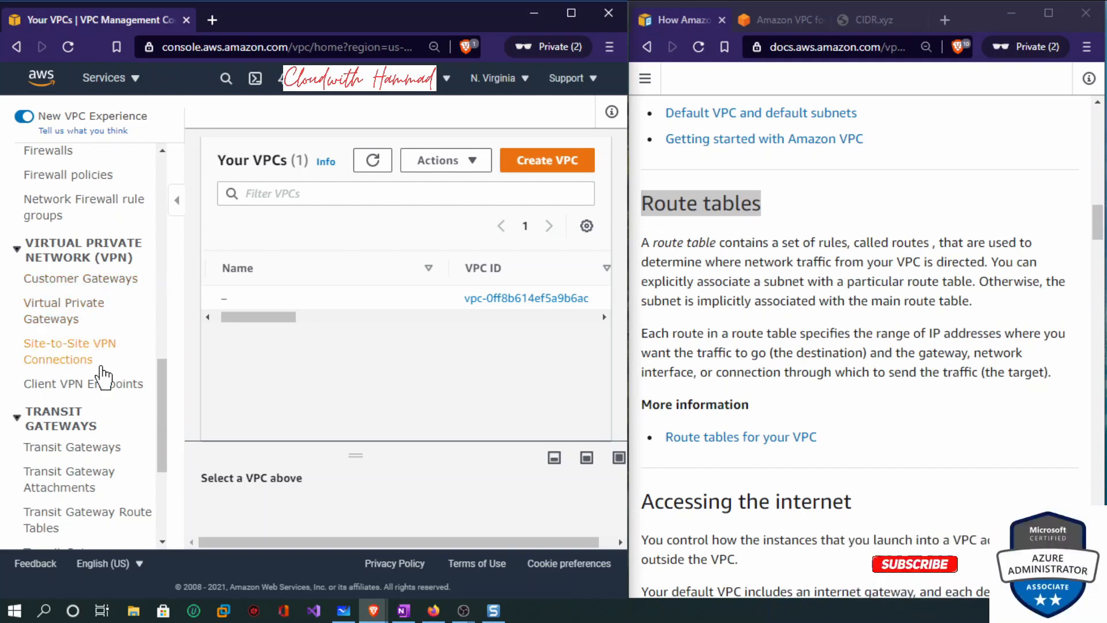
{"action": "left_click_drag", "start_coordinate": [164, 413], "coordinate": [165, 426]}
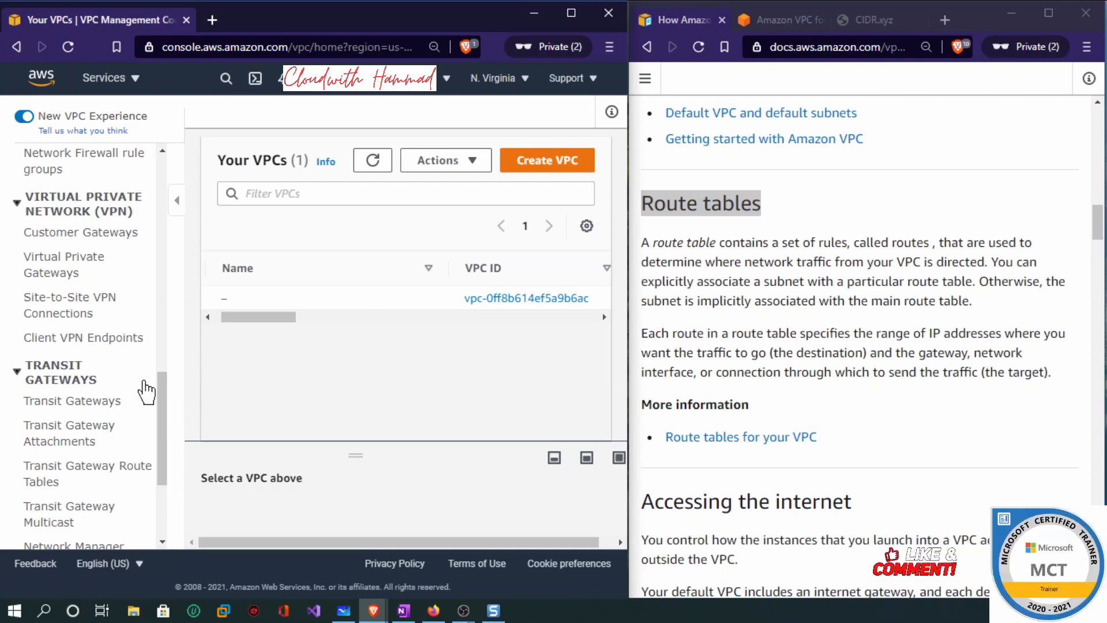
{"action": "left_click_drag", "start_coordinate": [153, 385], "coordinate": [164, 447]}
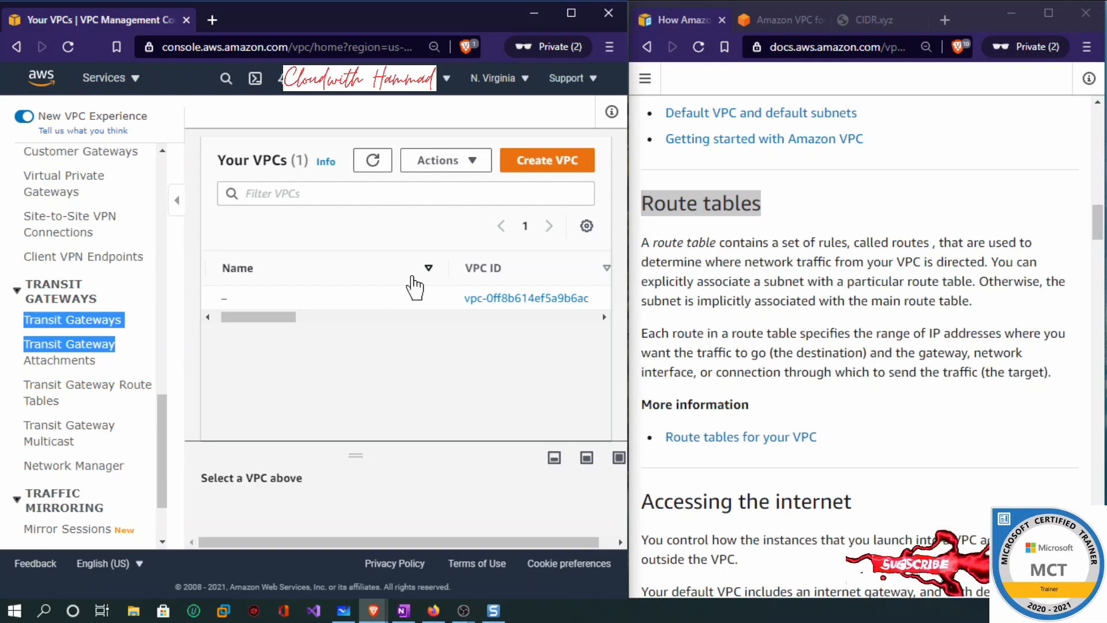
{"action": "scroll", "coordinate": [158, 266], "scroll_direction": "up", "scroll_amount": 10}
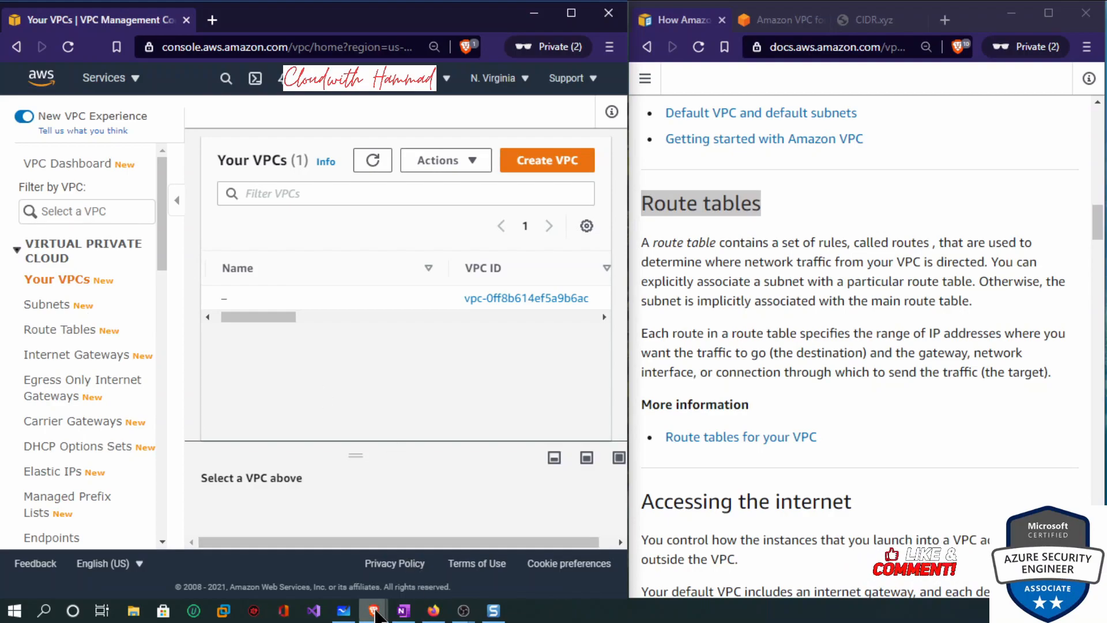
Switch to Microsoft Whiteboard and examine the diagram of the VPC with public and private subnets.
{"action": "left_click", "coordinate": [344, 610]}
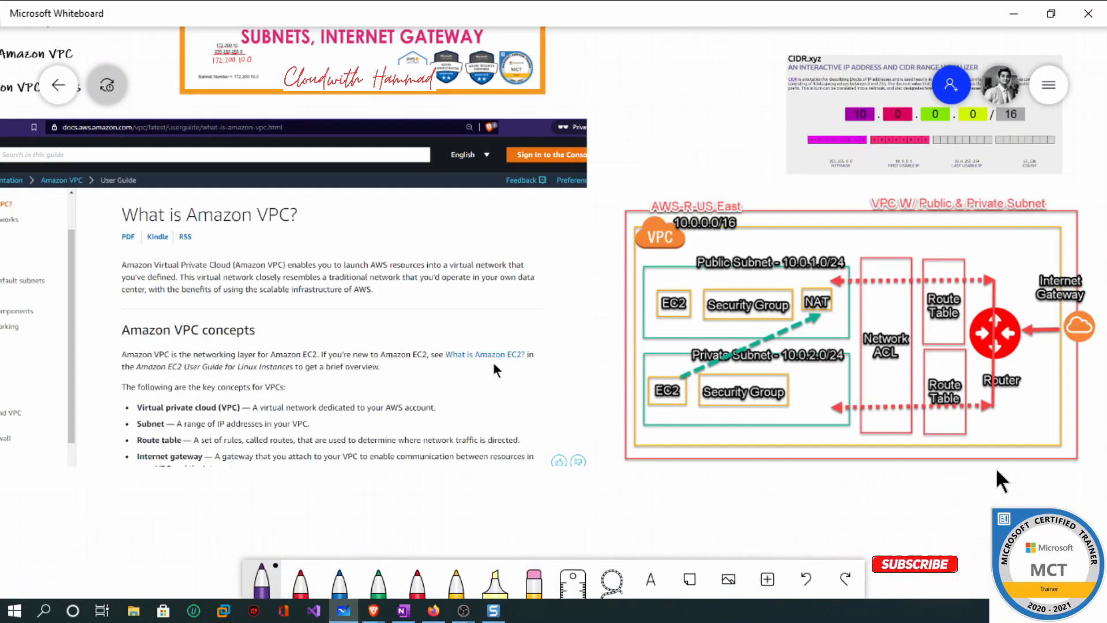
{"action": "left_click_drag", "start_coordinate": [1028, 471], "coordinate": [727, 465]}
{"action": "scroll", "coordinate": [432, 455], "scroll_direction": "up", "scroll_amount": 2}
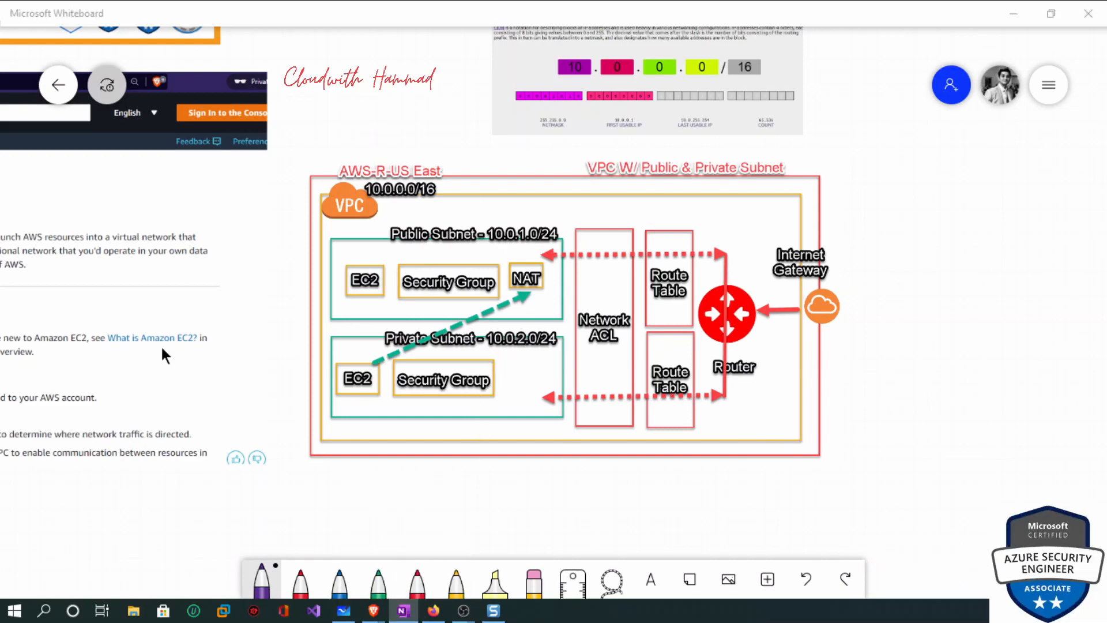
Switch to OneNote, maximize it and open the AWS Cloud -HS notebook.
{"action": "left_click_drag", "start_coordinate": [34, 0], "coordinate": [338, 41]}
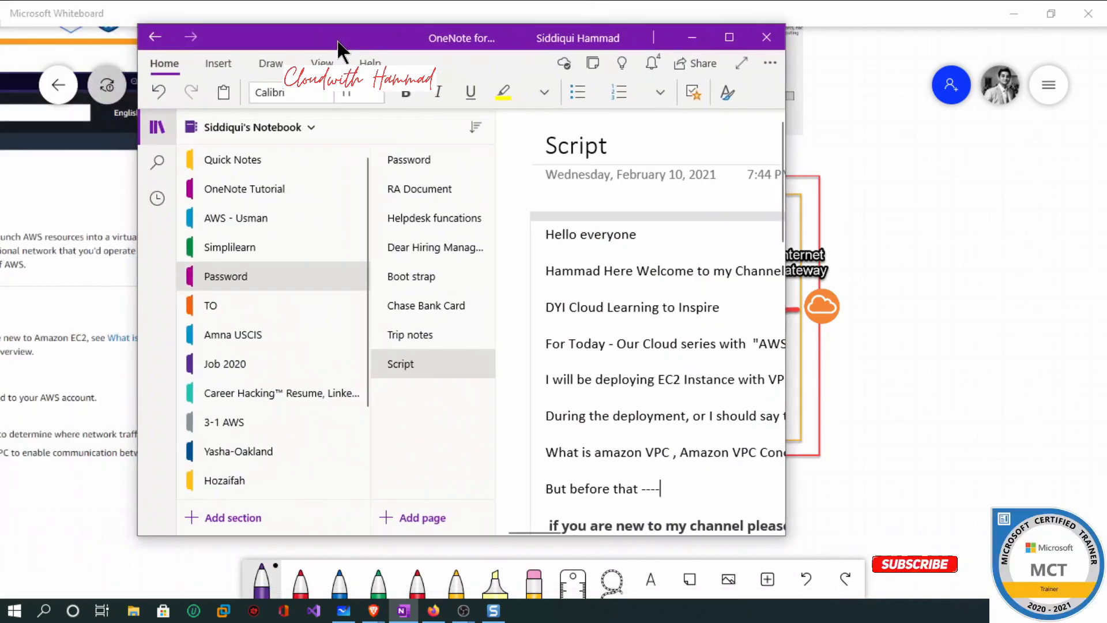
{"action": "double_click", "coordinate": [338, 41]}
{"action": "left_click", "coordinate": [81, 191]}
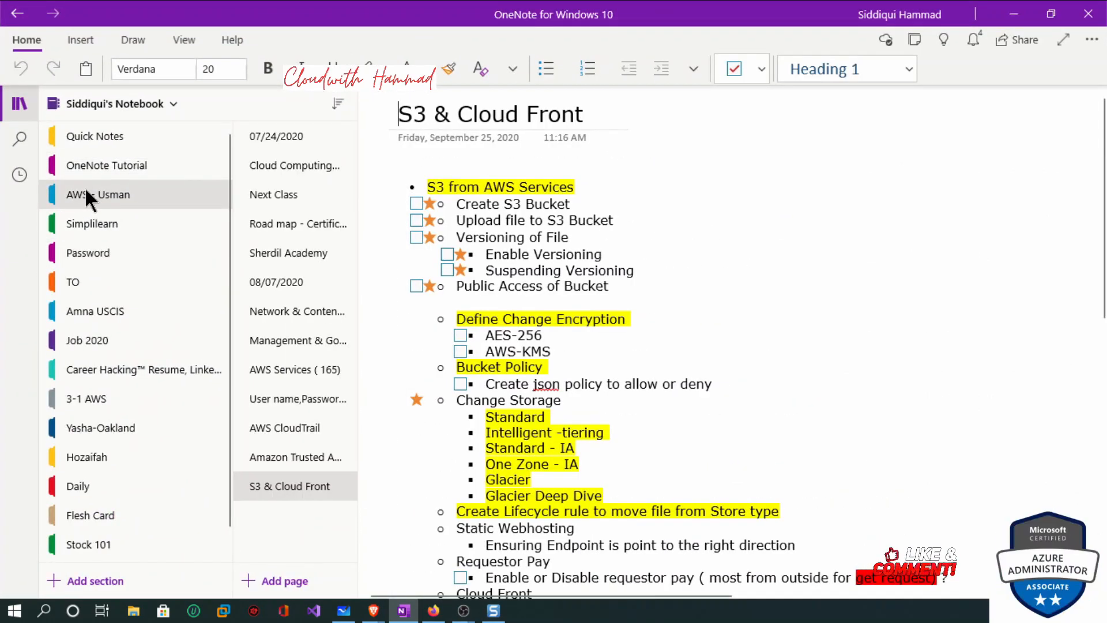
{"action": "left_click", "coordinate": [121, 93]}
{"action": "left_click", "coordinate": [102, 161]}
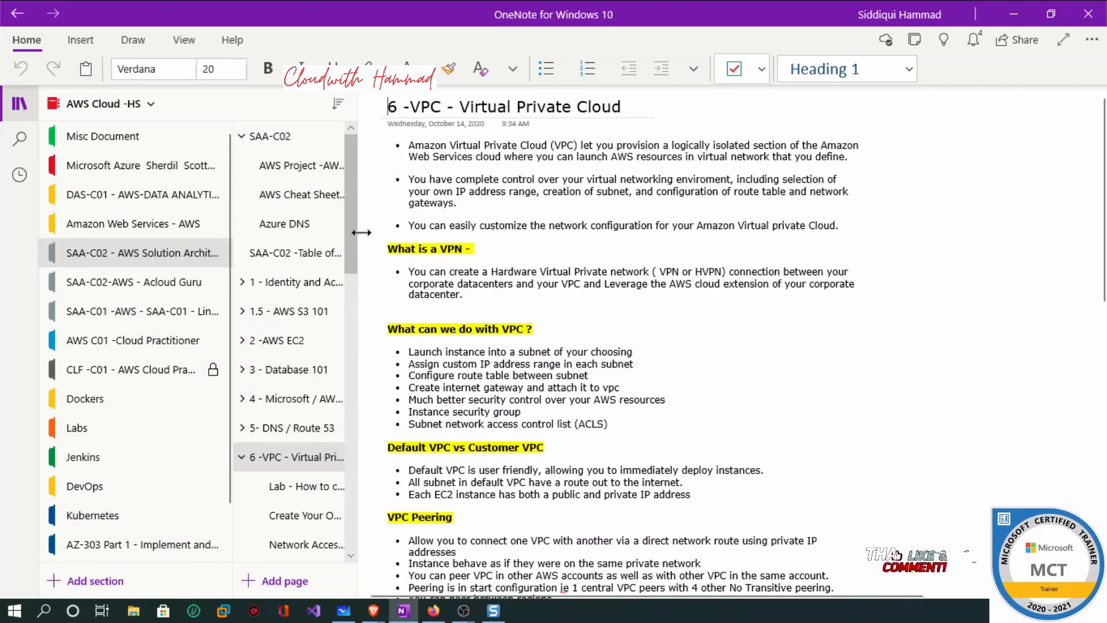
Widen the notebook's page list, view the 6 -VPC - Virtual Private Cloud notes and open the lab on creating a VPC with public and private subnets.
{"action": "left_click_drag", "start_coordinate": [365, 229], "coordinate": [454, 230]}
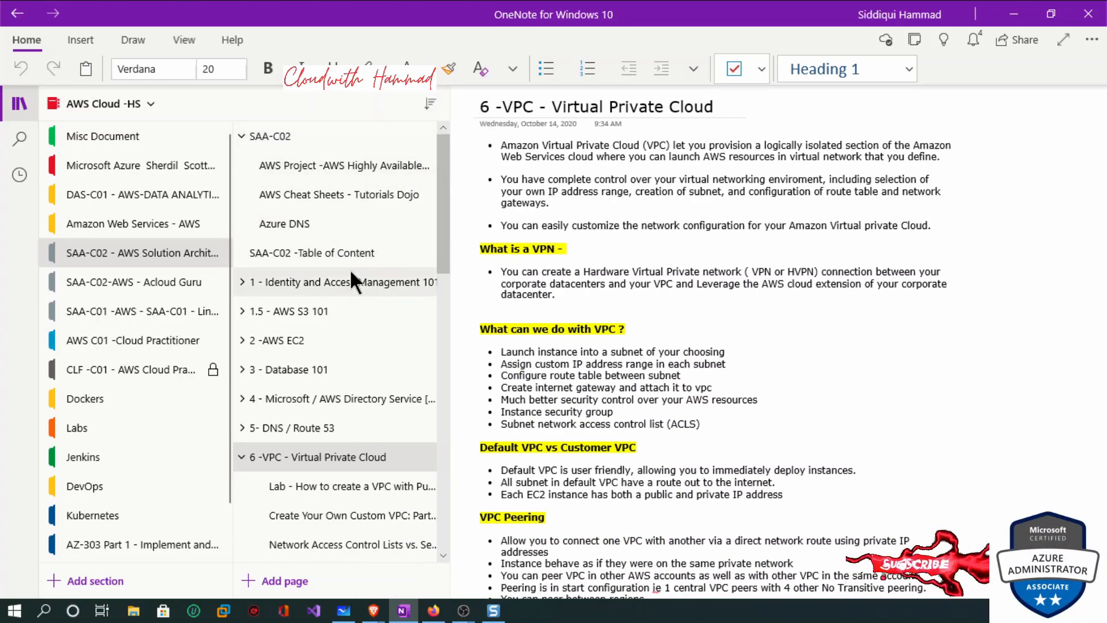
{"action": "left_click", "coordinate": [329, 456]}
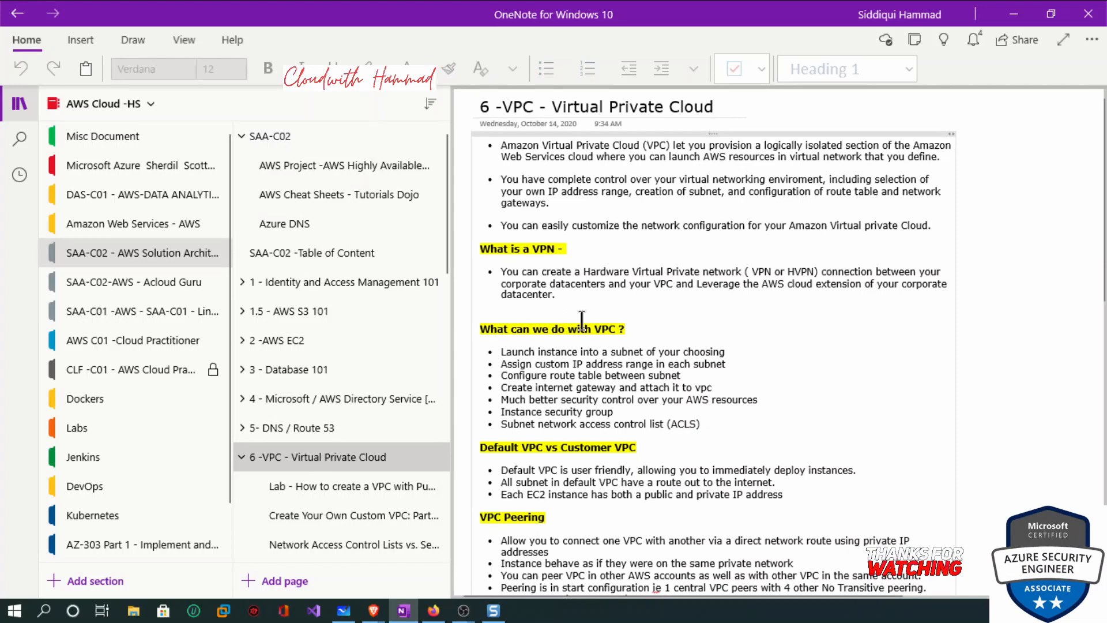
{"action": "left_click", "coordinate": [379, 486]}
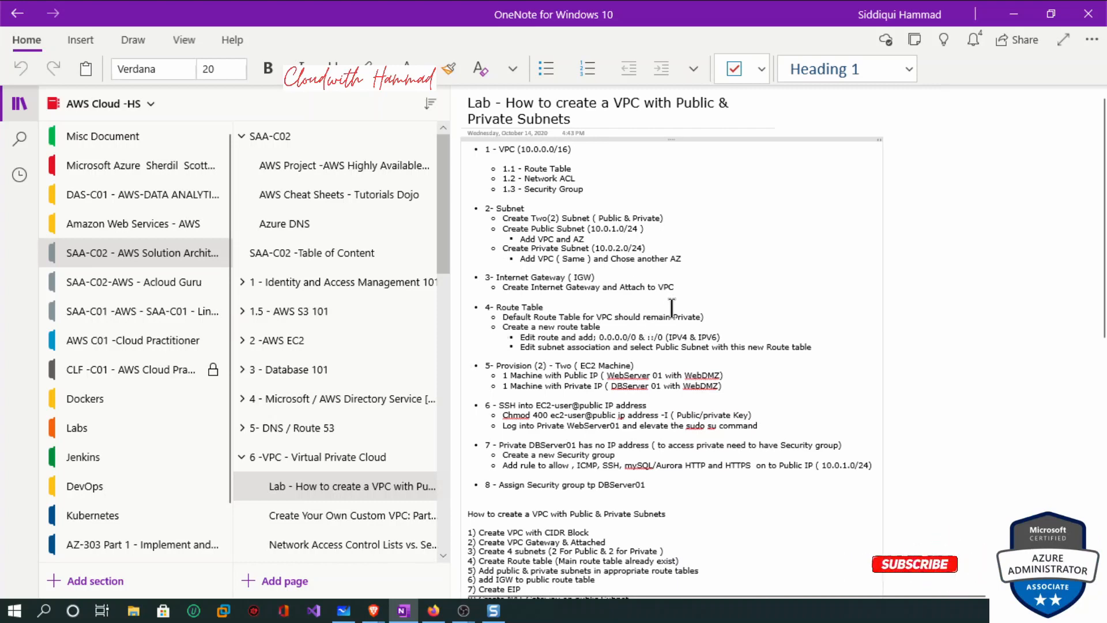
Look through the rest of the lab's step list and the Custom VPC & ELB, VPC Flow Logs, Direct Connect and VPC Summary pages.
{"action": "scroll", "coordinate": [663, 368], "scroll_direction": "down", "scroll_amount": 8}
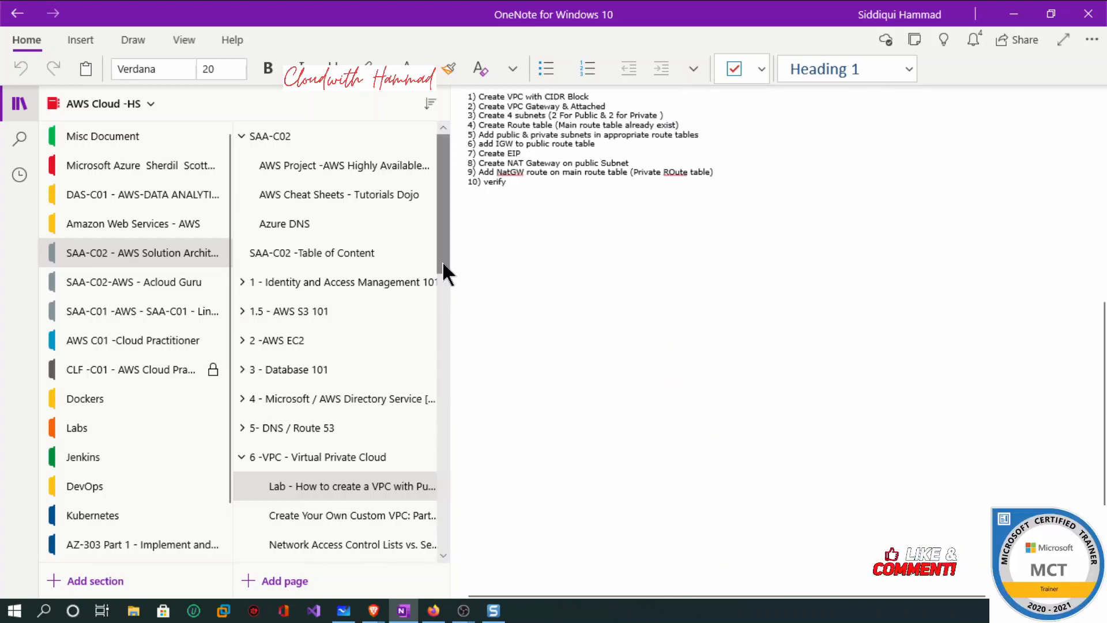
{"action": "left_click_drag", "start_coordinate": [442, 261], "coordinate": [444, 356]}
{"action": "left_click", "coordinate": [316, 240]}
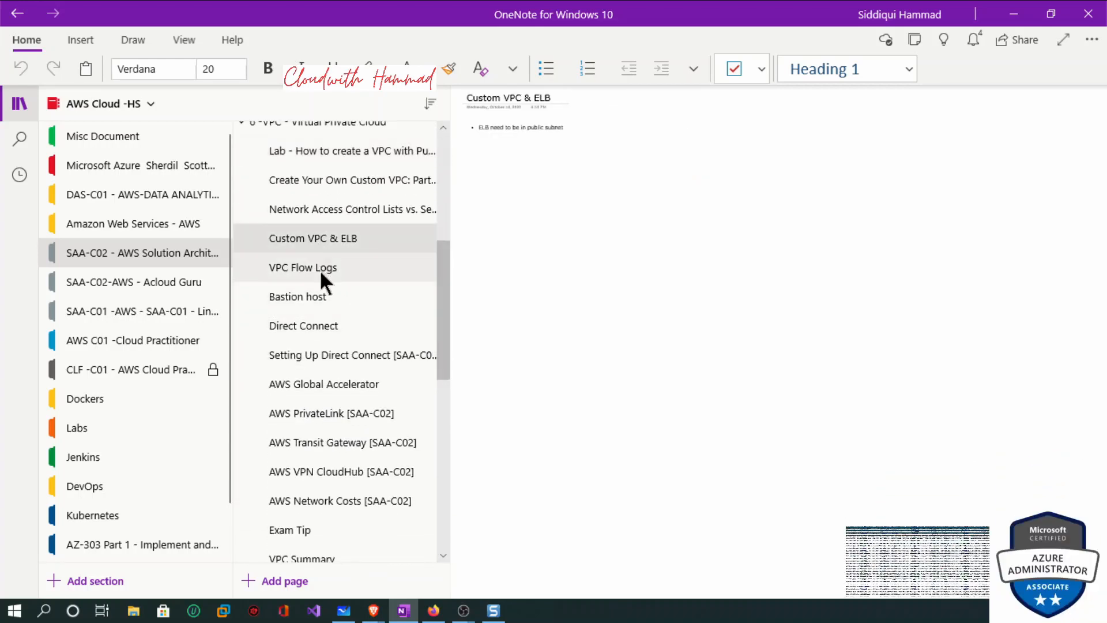
{"action": "left_click", "coordinate": [320, 269]}
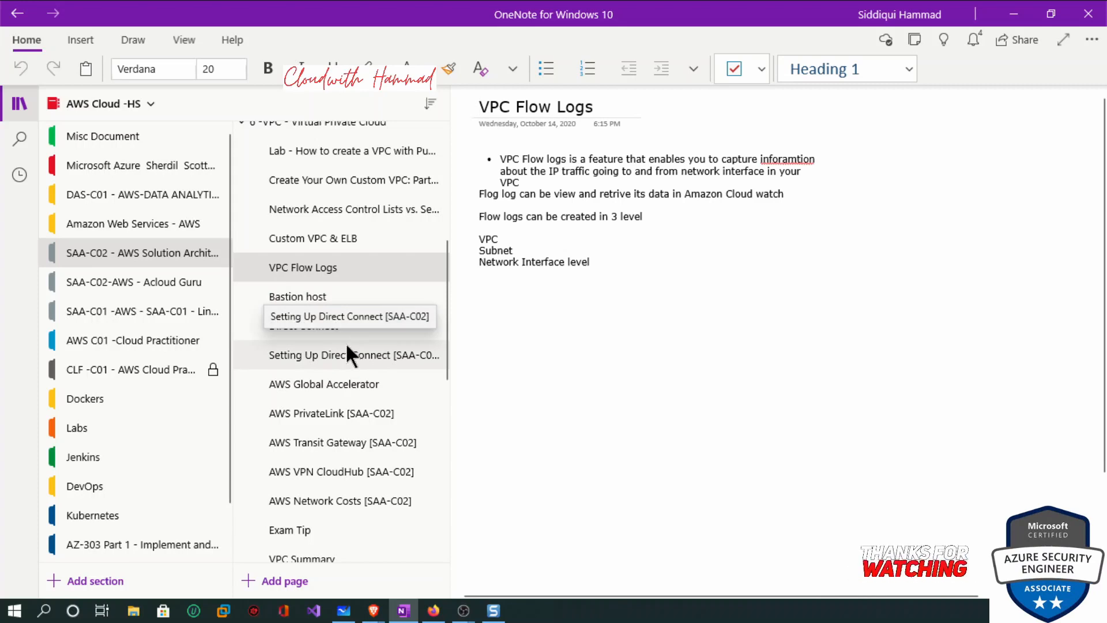
{"action": "left_click", "coordinate": [338, 325]}
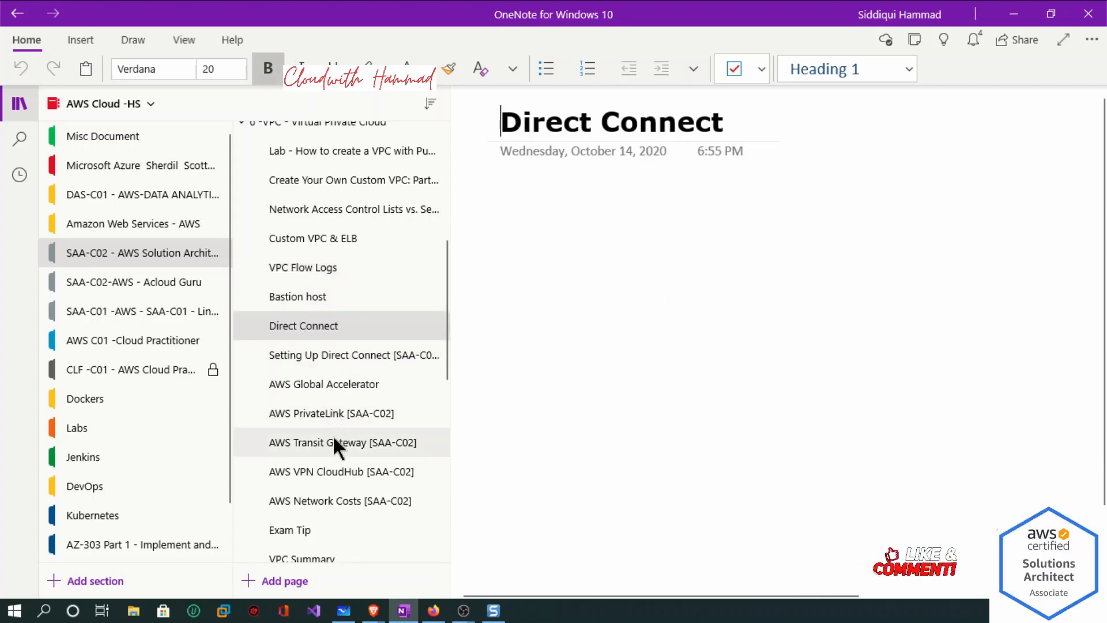
{"action": "scroll", "coordinate": [334, 439], "scroll_direction": "down", "scroll_amount": 5}
{"action": "left_click", "coordinate": [328, 251]}
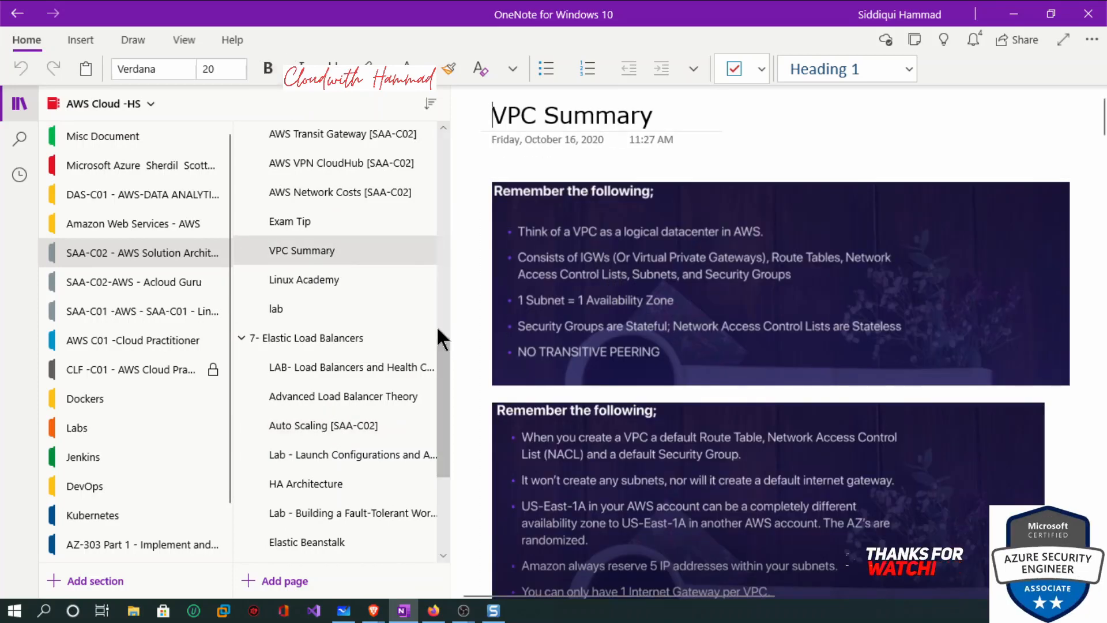
Return to the section's main page, 6 -VPC - Virtual Private Cloud.
{"action": "scroll", "coordinate": [432, 315], "scroll_direction": "up", "scroll_amount": 4}
{"action": "scroll", "coordinate": [433, 314], "scroll_direction": "up", "scroll_amount": 1}
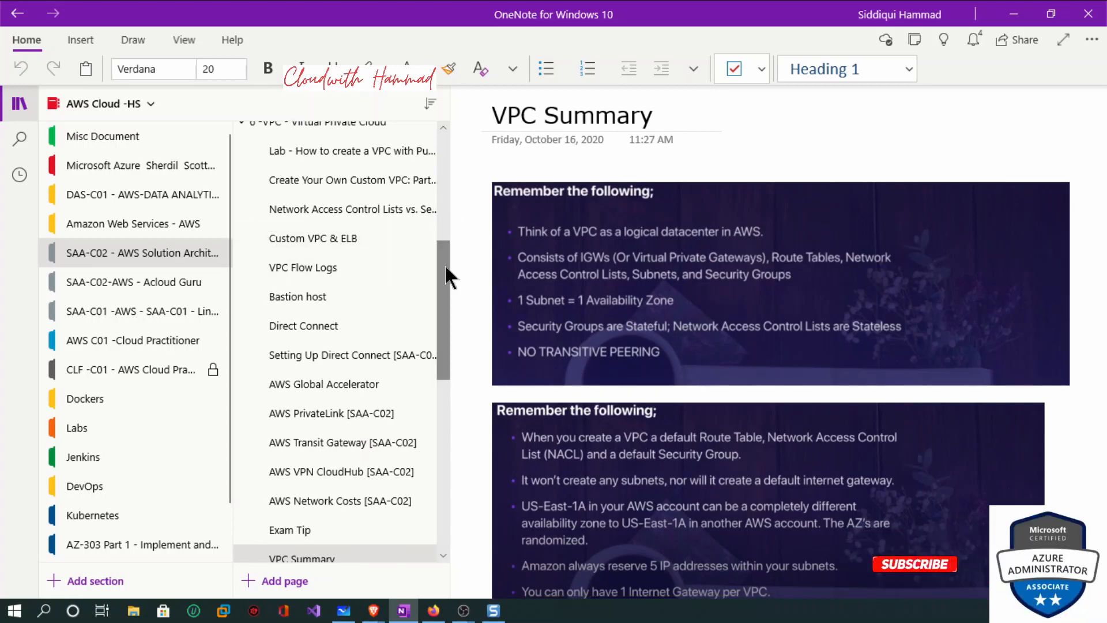
{"action": "scroll", "coordinate": [445, 264], "scroll_direction": "up", "scroll_amount": 1}
{"action": "scroll", "coordinate": [446, 232], "scroll_direction": "up", "scroll_amount": 1}
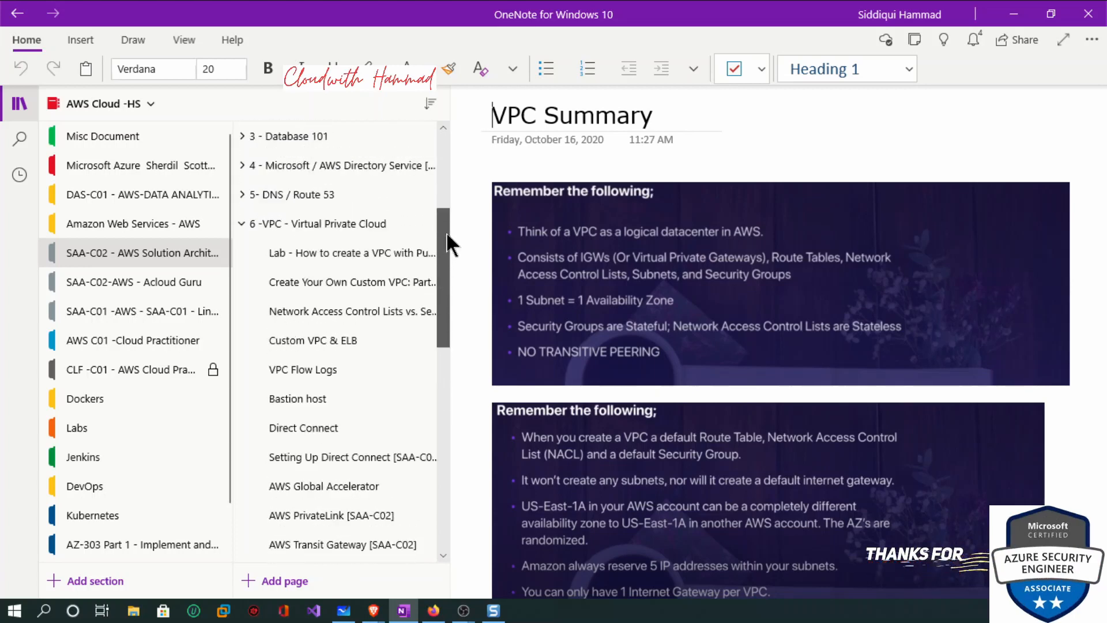
{"action": "left_click", "coordinate": [349, 228]}
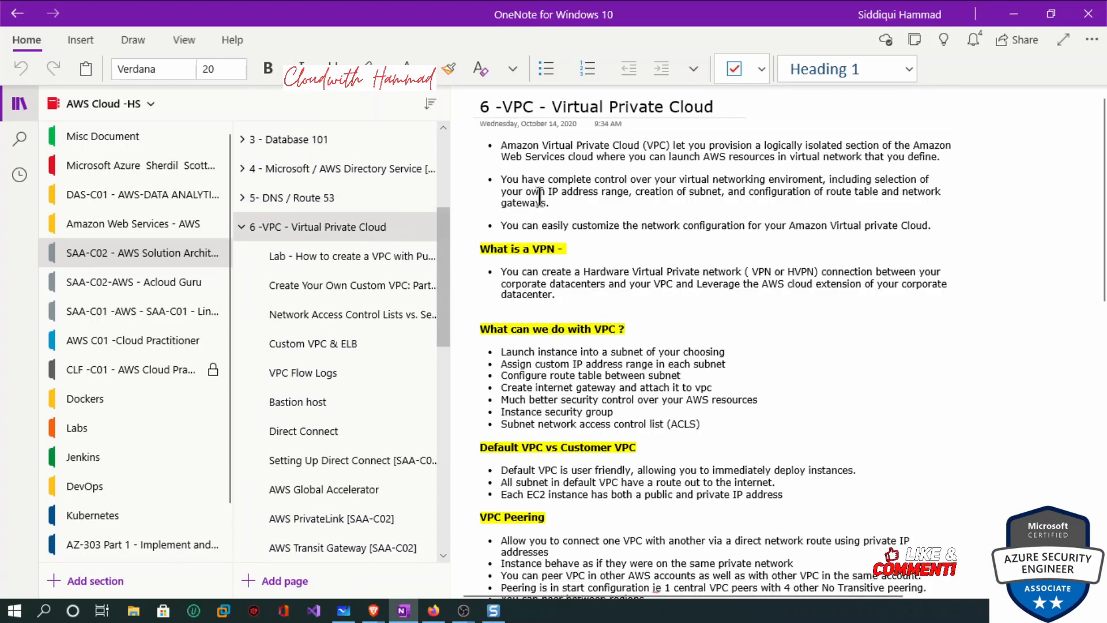
Minimize OneNote and Whiteboard to return to the VPC console in the browser and open the form for creating a VPC.
{"action": "left_click", "coordinate": [1027, 11]}
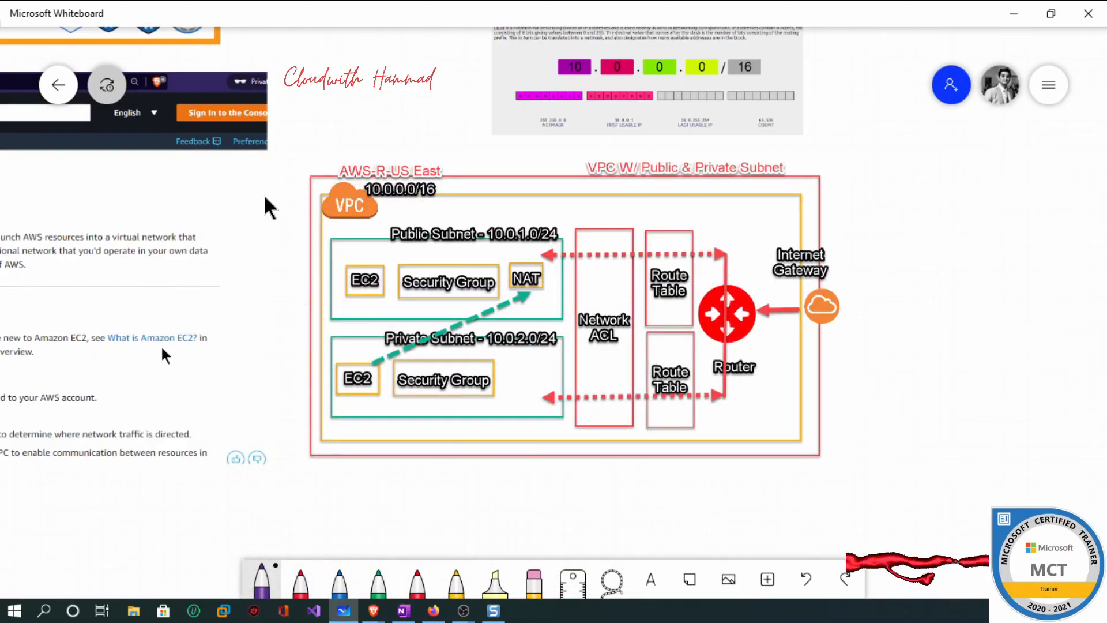
{"action": "left_click", "coordinate": [1014, 16]}
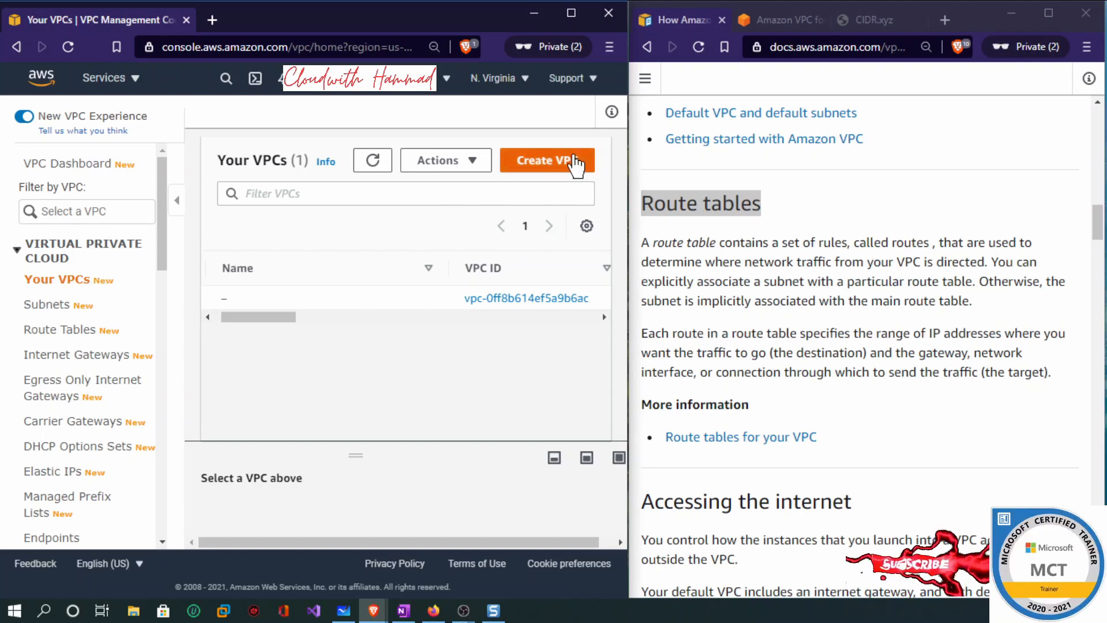
{"action": "left_click", "coordinate": [551, 167]}
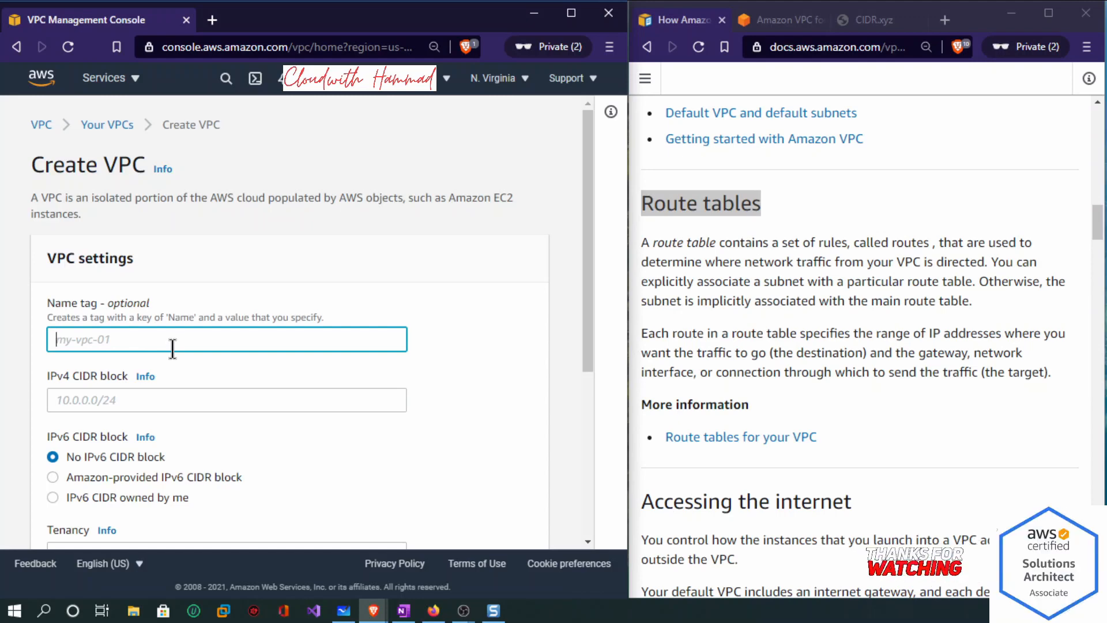
Set the VPC's name tag to "vpn-", the owner's name and "-us-east", and its IPv4 CIDR block to 10.0.0.0/16.
{"action": "type", "text": "vpn-"}
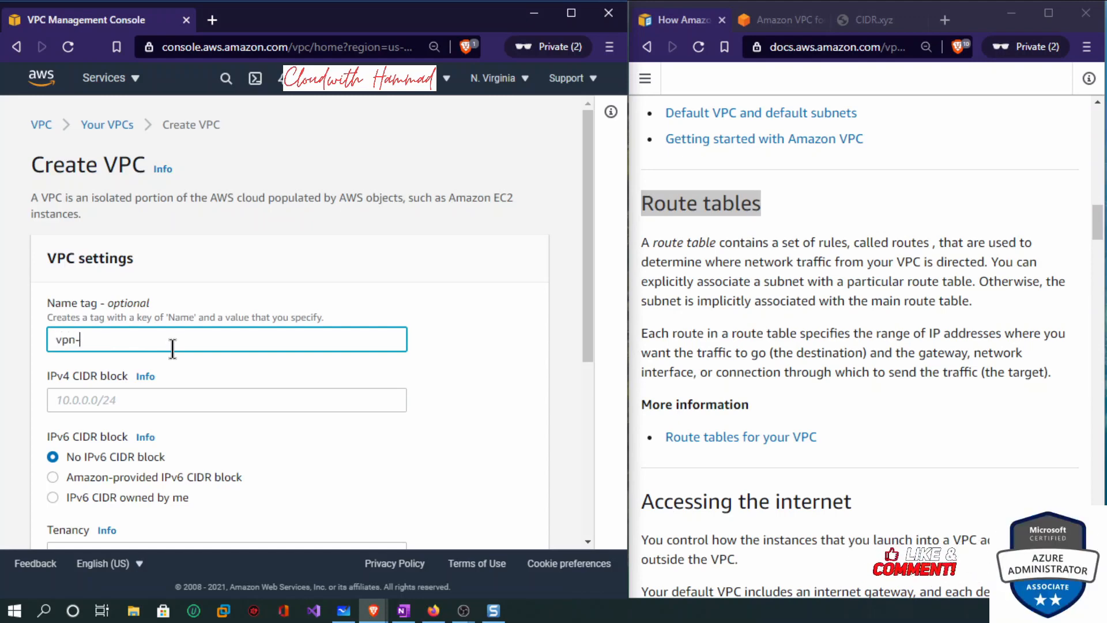
{"action": "type", "text": "hammad"}
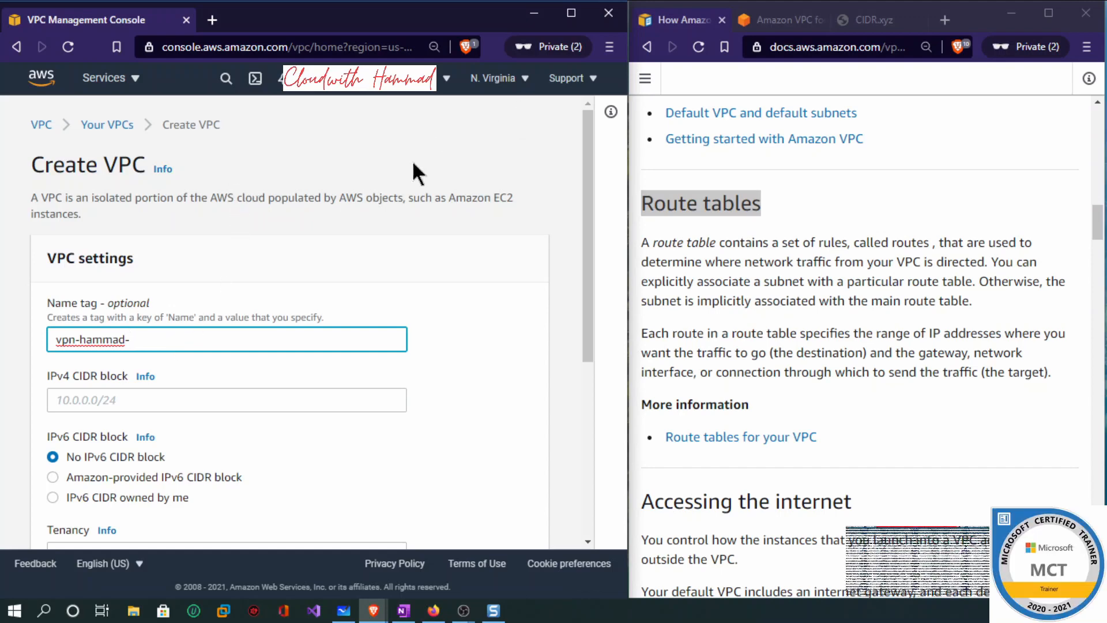
{"action": "type", "text": "-us"}
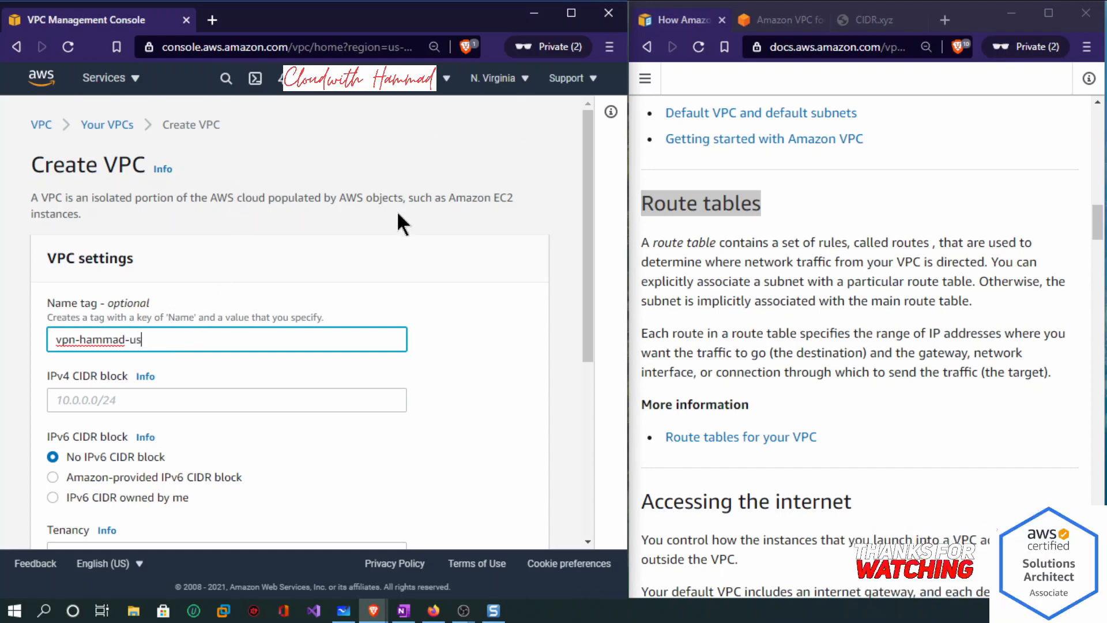
{"action": "type", "text": "-east"}
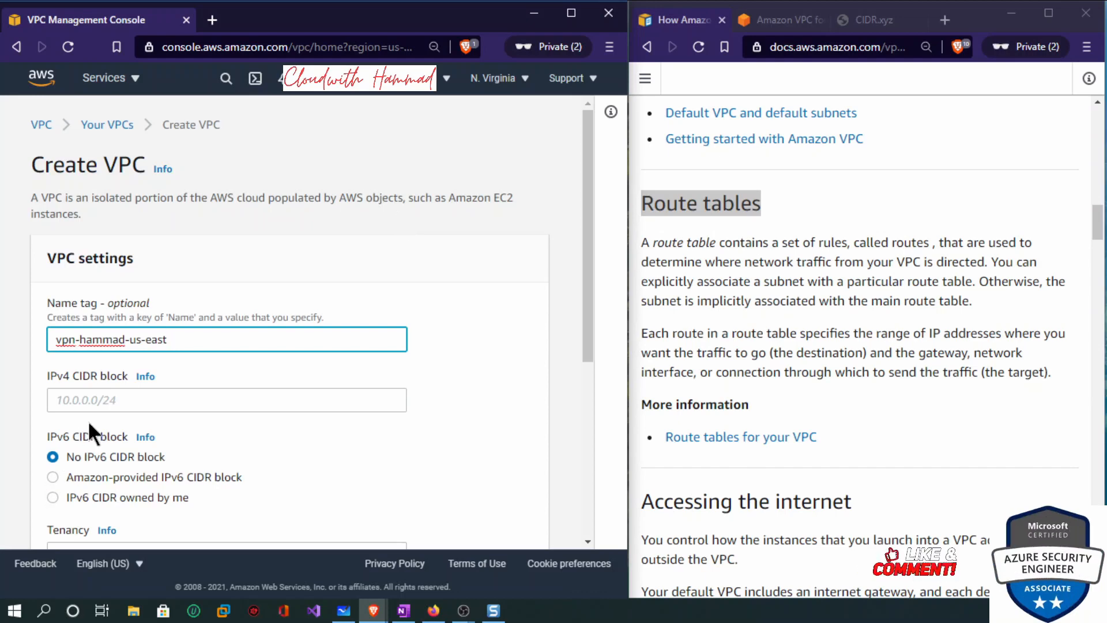
{"action": "left_click", "coordinate": [98, 401]}
{"action": "type", "text": "10"}
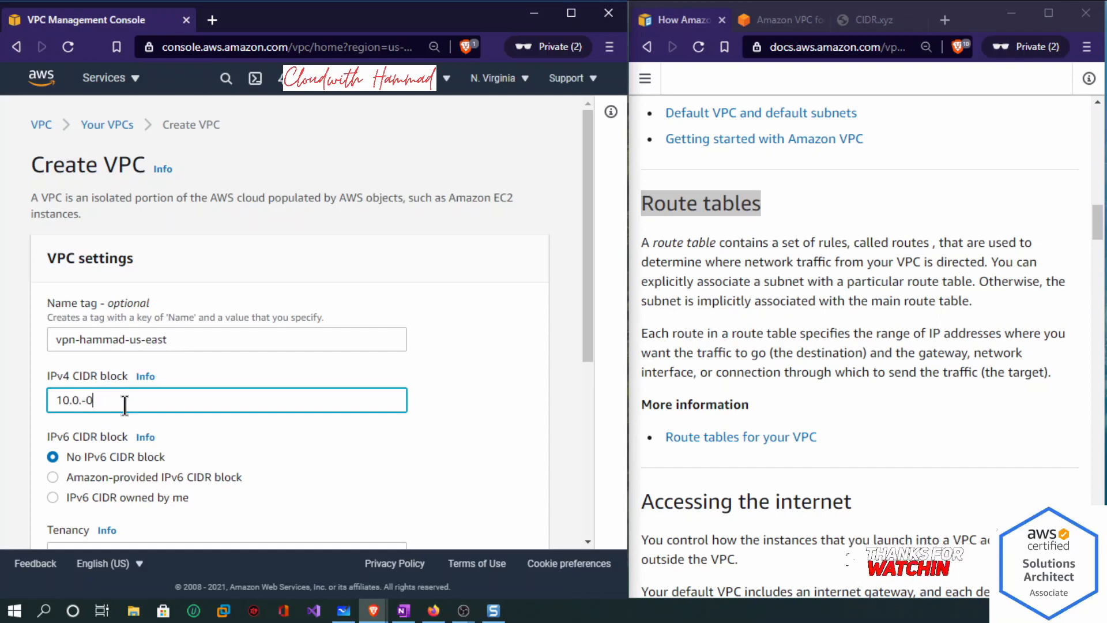
{"action": "type", "text": "."}
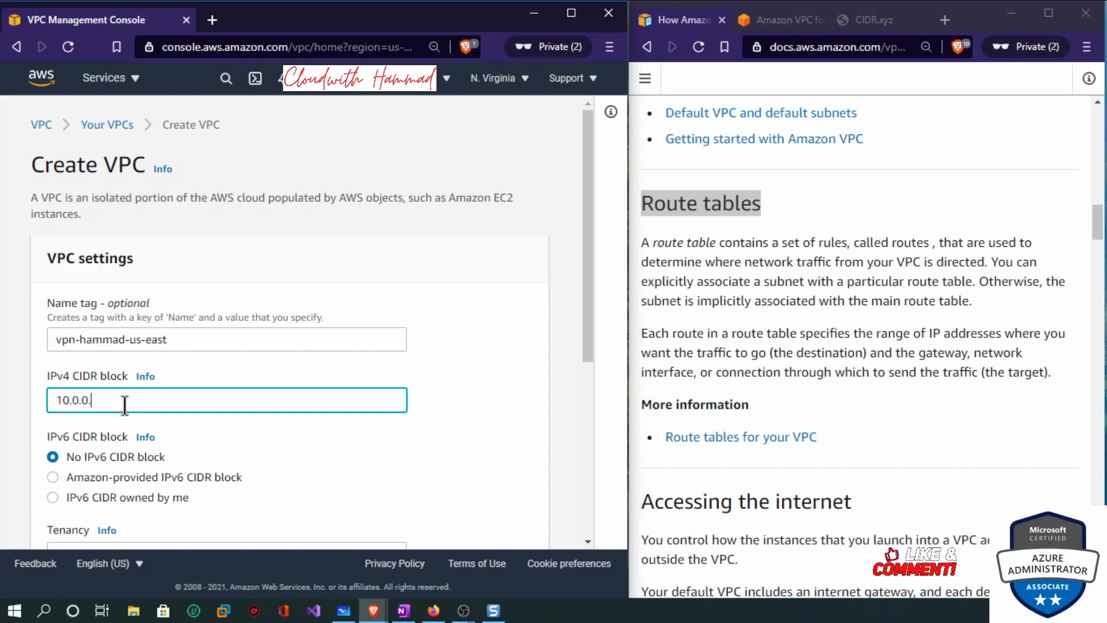
{"action": "type", "text": "0.0.0/16"}
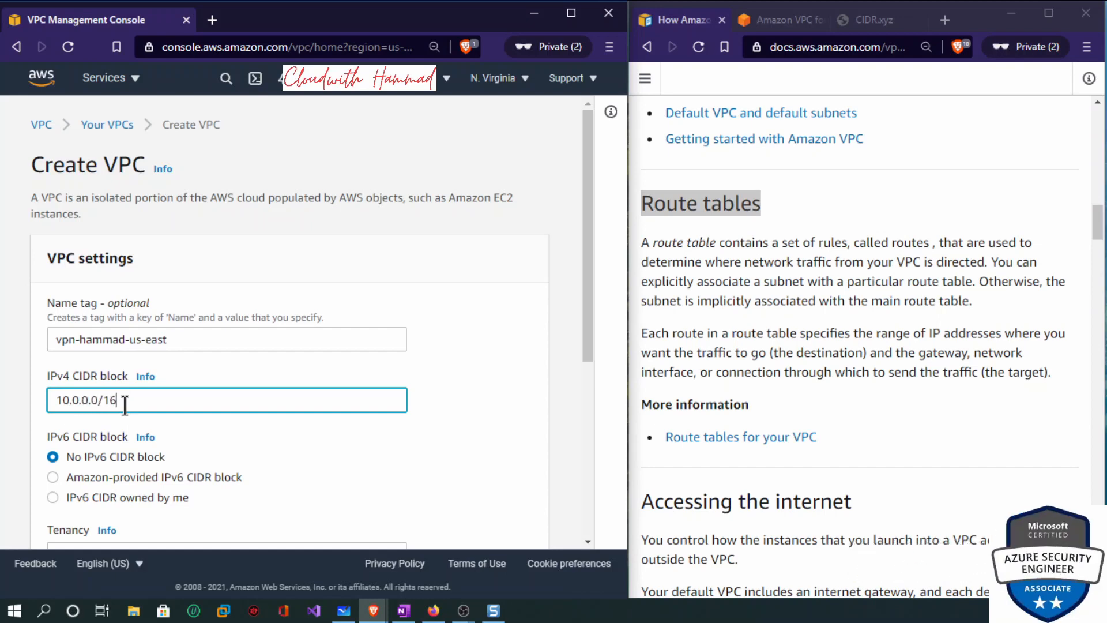
Highlight the No IPv6 CIDR block option and search the web for "difference between ipv4 and ipv6" in the documentation browser window.
{"action": "left_click_drag", "start_coordinate": [165, 451], "coordinate": [68, 453]}
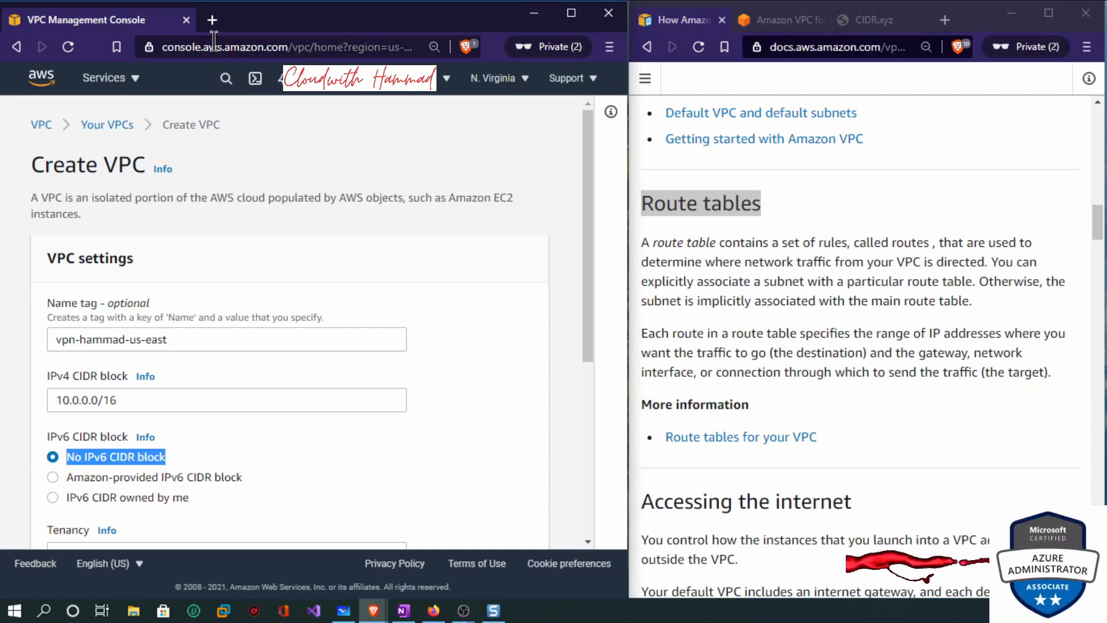
{"action": "left_click", "coordinate": [213, 23]}
{"action": "left_click", "coordinate": [141, 24]}
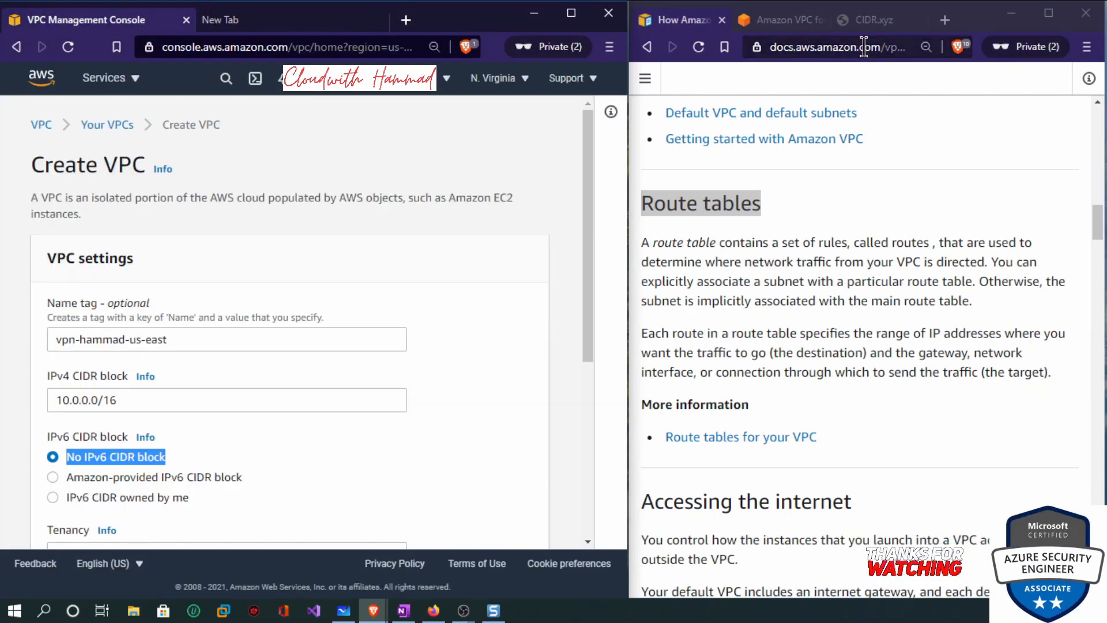
{"action": "left_click", "coordinate": [944, 20]}
{"action": "left_click", "coordinate": [830, 23]}
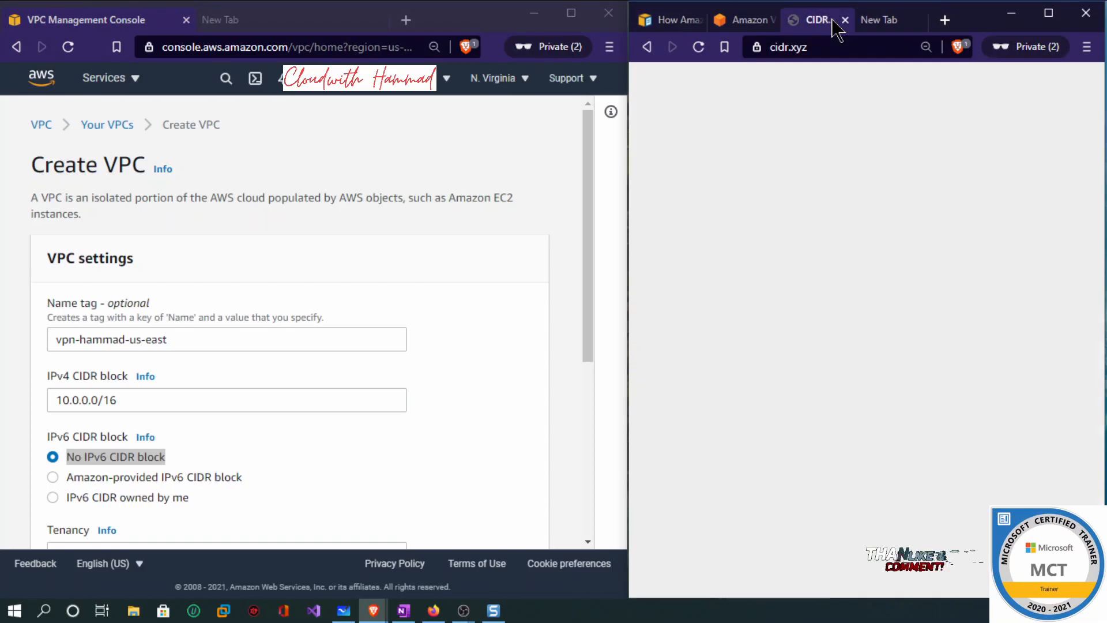
{"action": "left_click", "coordinate": [881, 20]}
{"action": "left_click", "coordinate": [944, 19]}
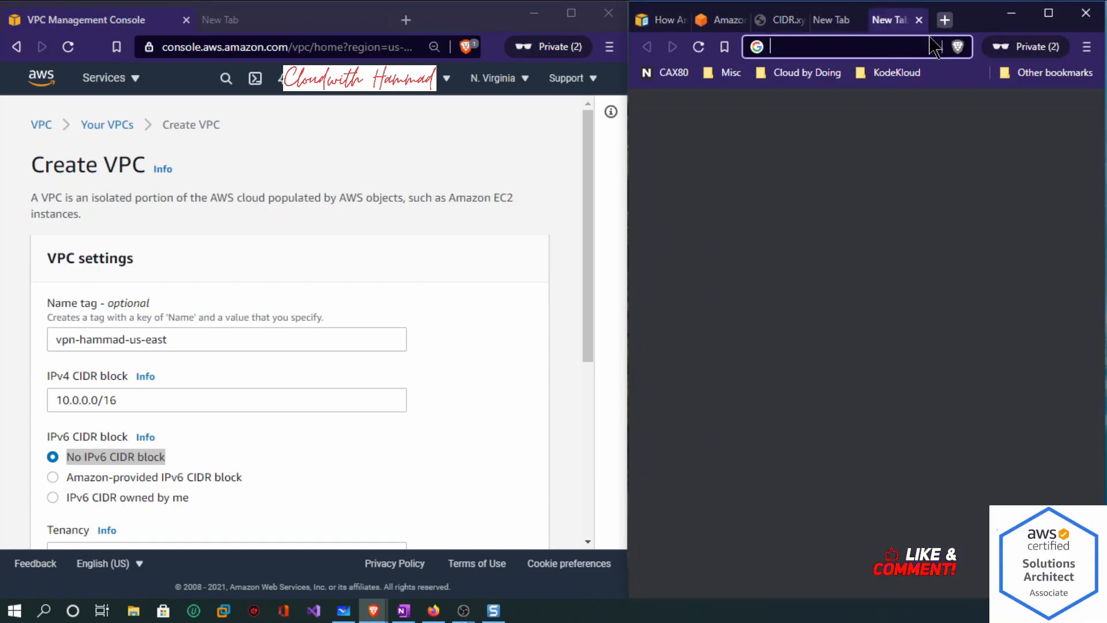
{"action": "type", "text": "dif"}
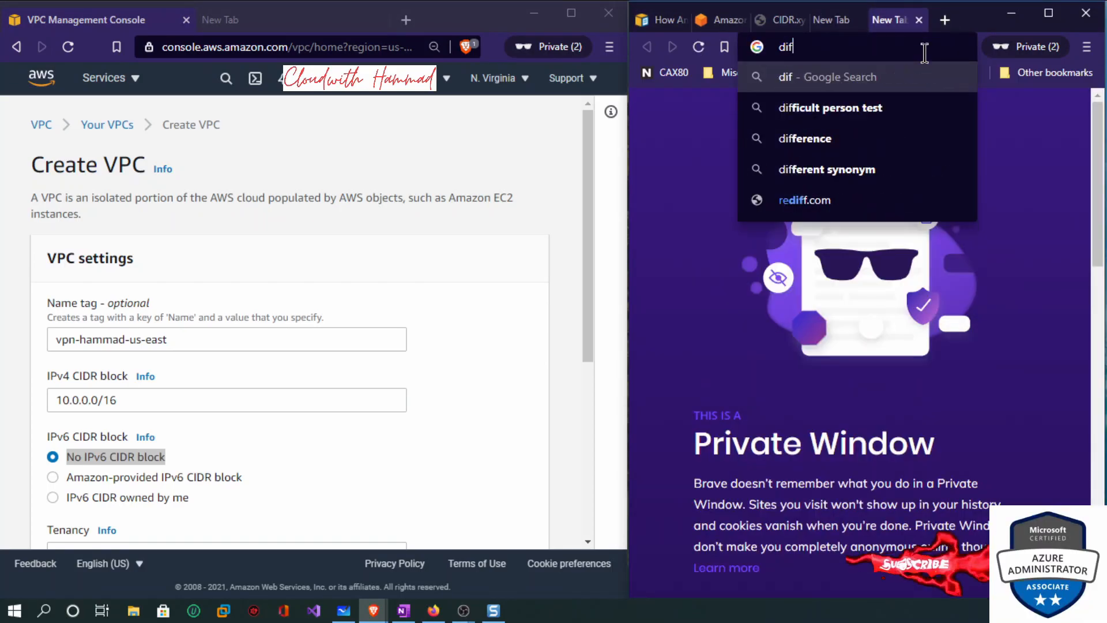
{"action": "type", "text": "ference"}
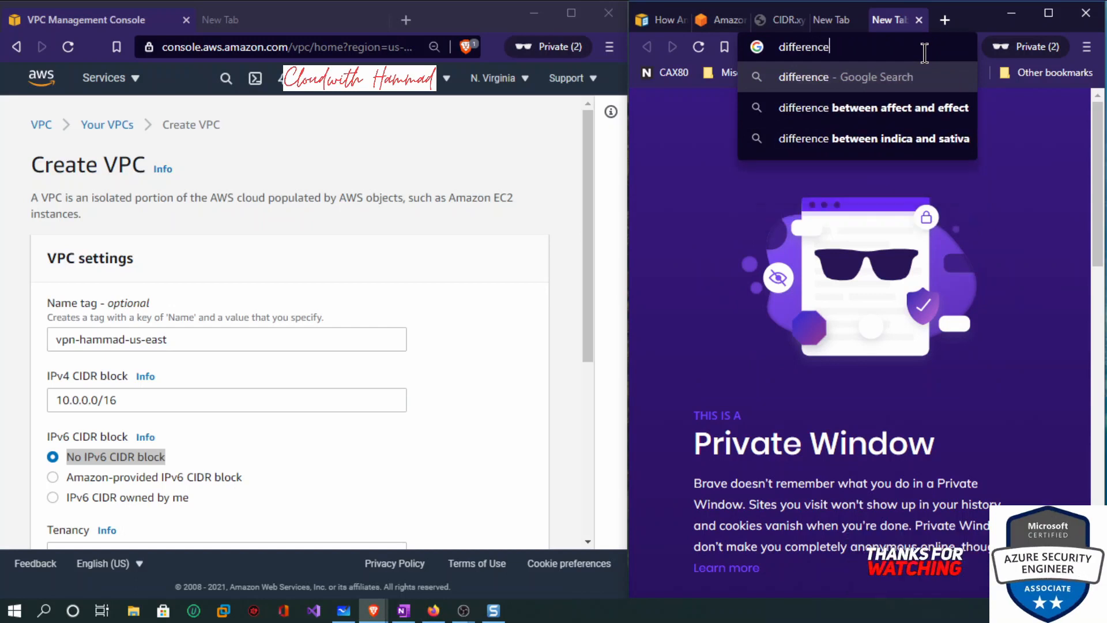
{"action": "type", "text": " between ipv4 and ipv6"}
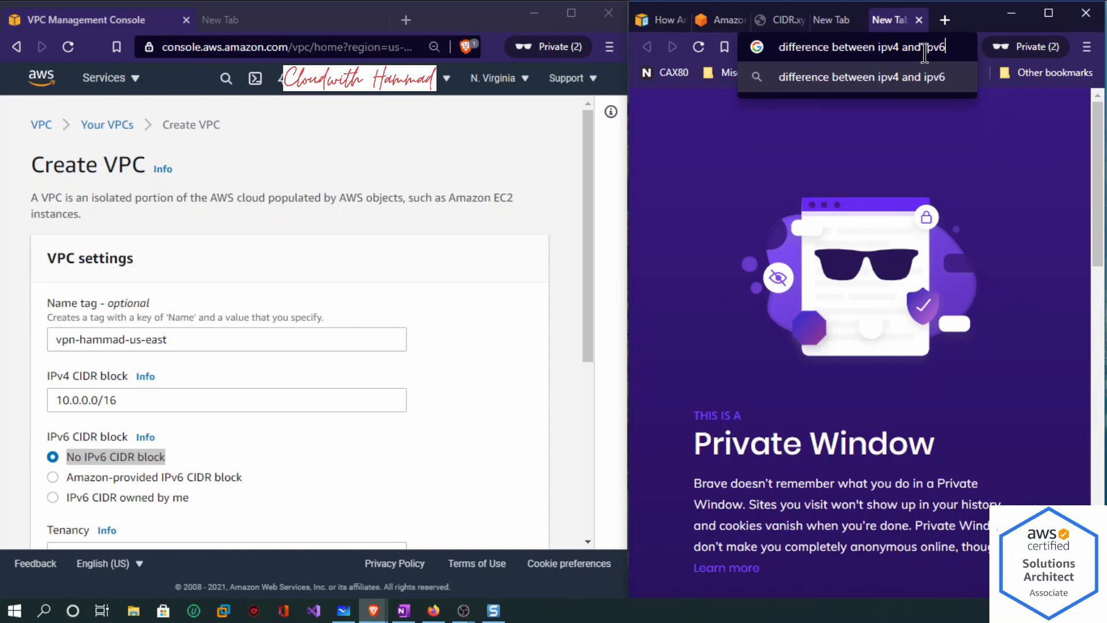
{"action": "key", "text": "Return"}
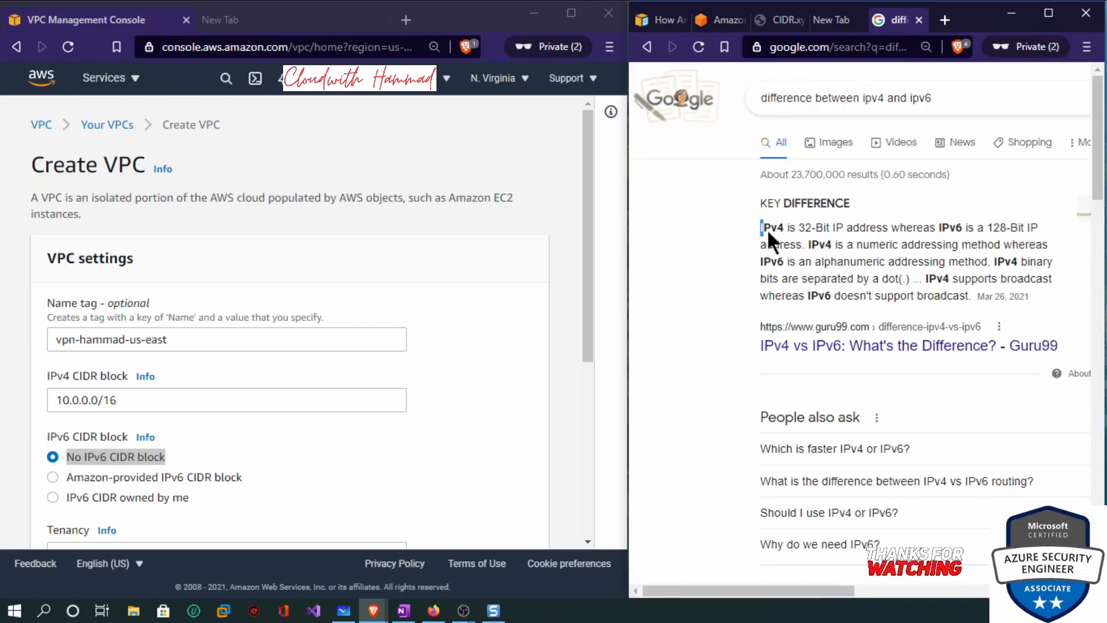
Examine the search result's key difference summary on IPv4 and IPv6 by highlighting its text.
{"action": "left_click_drag", "start_coordinate": [828, 236], "coordinate": [856, 236]}
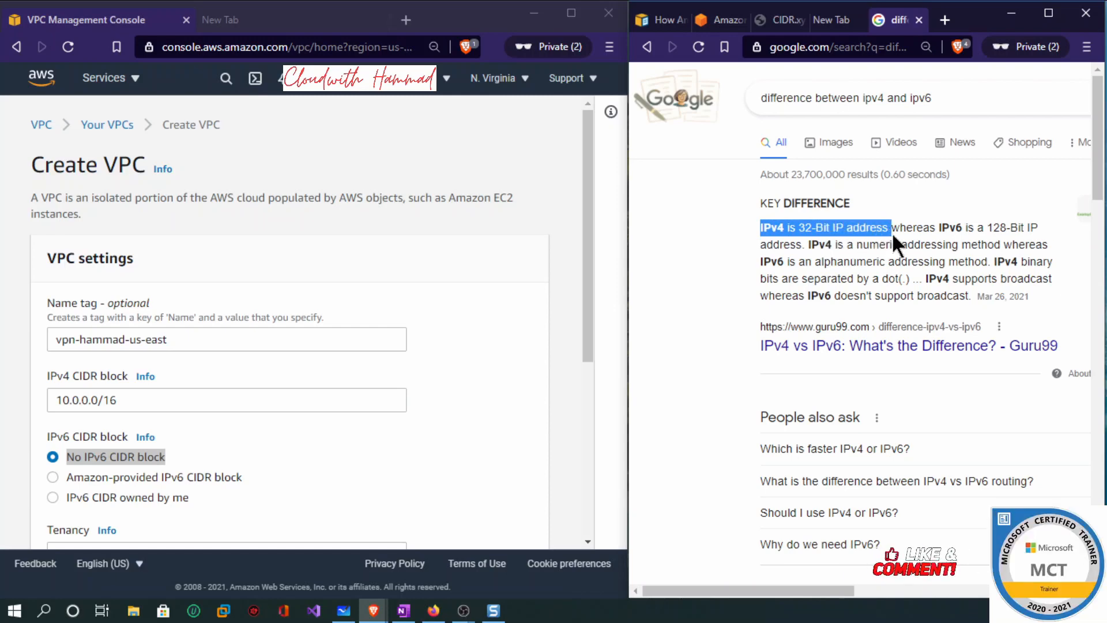
{"action": "left_click_drag", "start_coordinate": [959, 236], "coordinate": [997, 236]}
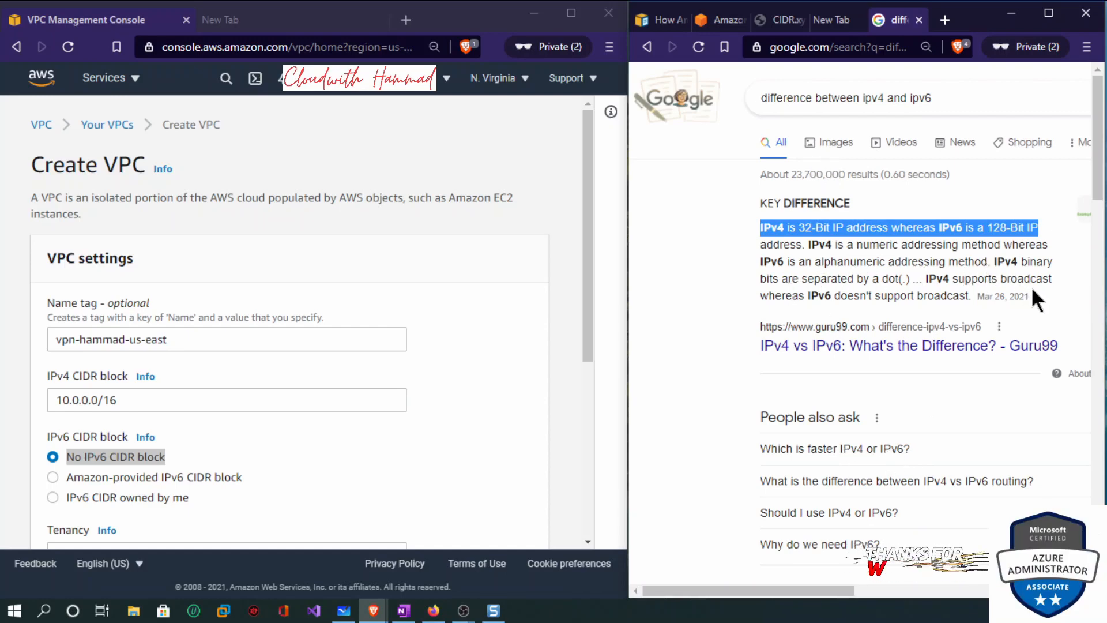
{"action": "left_click_drag", "start_coordinate": [1032, 286], "coordinate": [777, 222]}
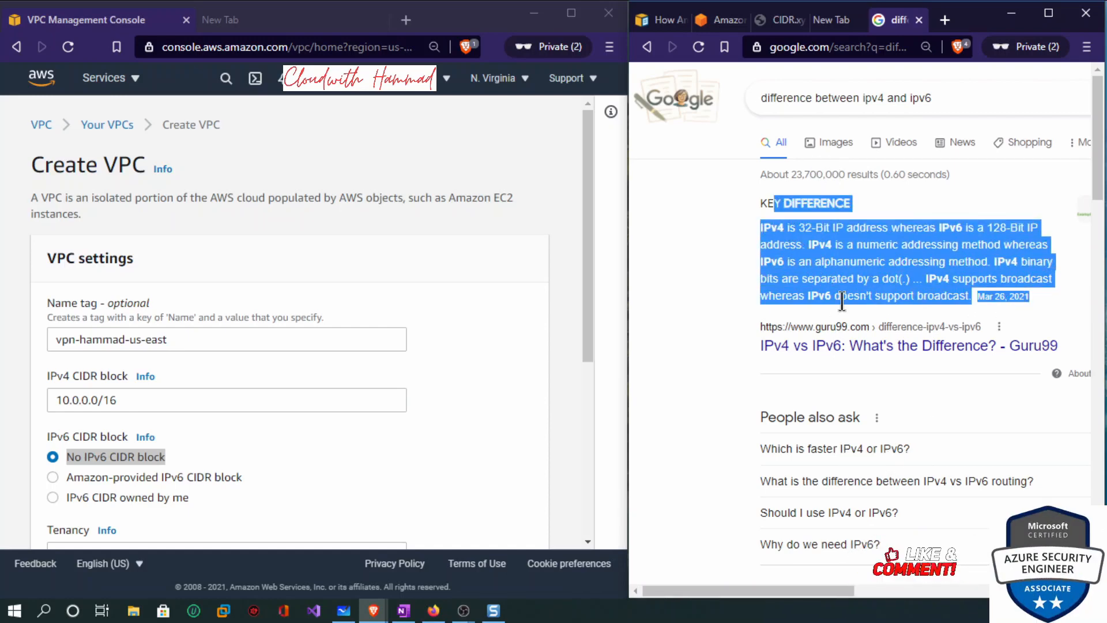
Open the CIDR.xyz visualizer, widen its window and examine the netmask, usable IP range and address count for 10.0.0.0/16.
{"action": "left_click", "coordinate": [656, 22]}
{"action": "left_click", "coordinate": [716, 21]}
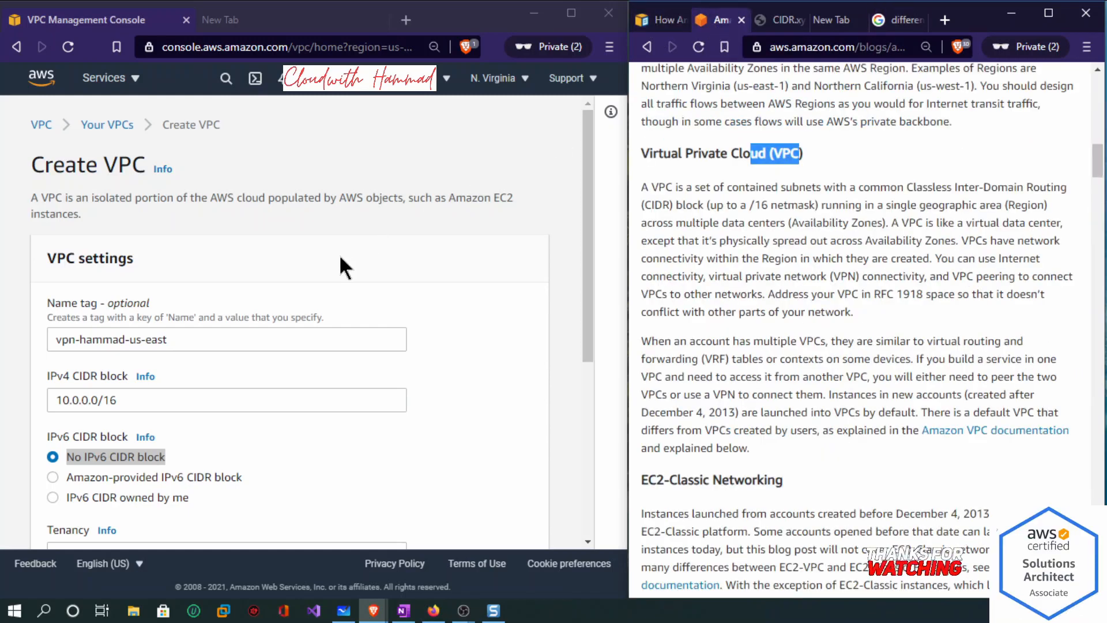
{"action": "left_click_drag", "start_coordinate": [138, 410], "coordinate": [65, 403]}
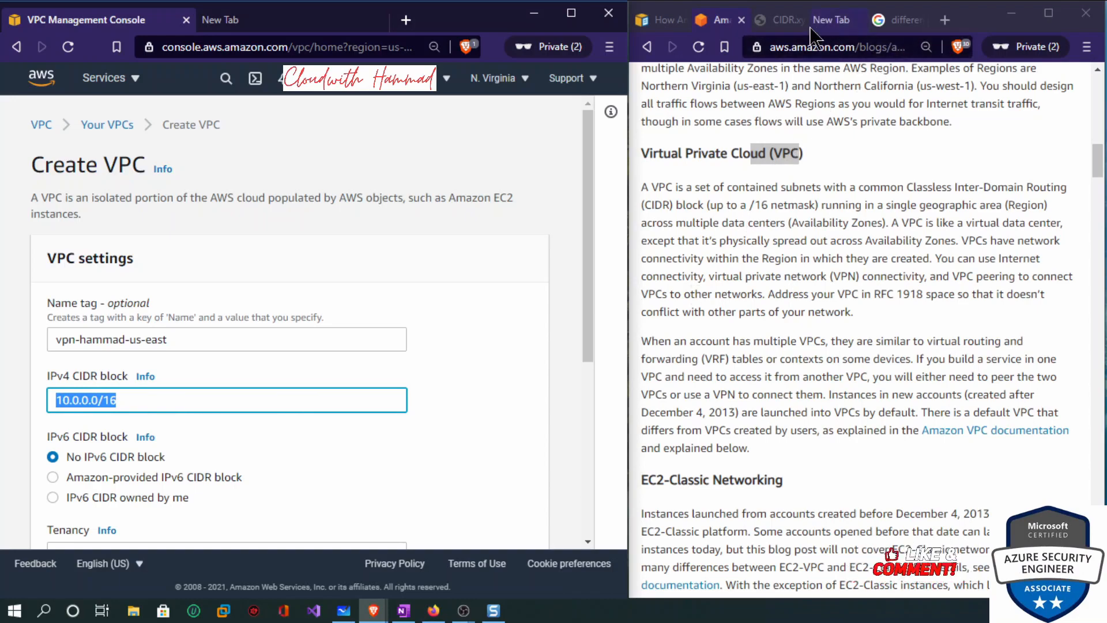
{"action": "left_click", "coordinate": [784, 24]}
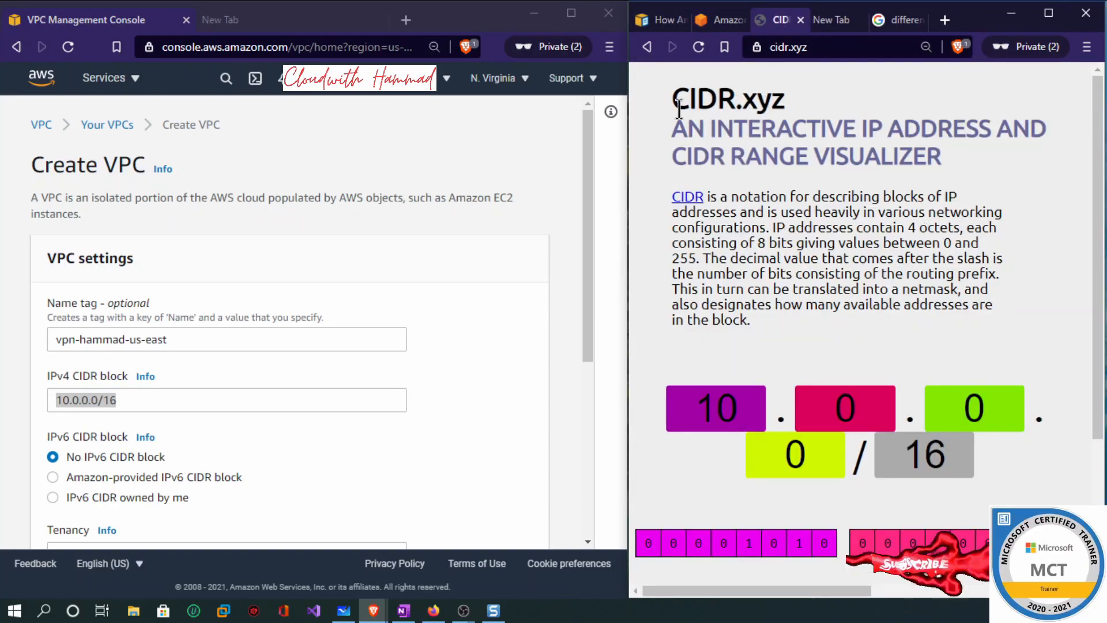
{"action": "left_click_drag", "start_coordinate": [633, 130], "coordinate": [147, 166]}
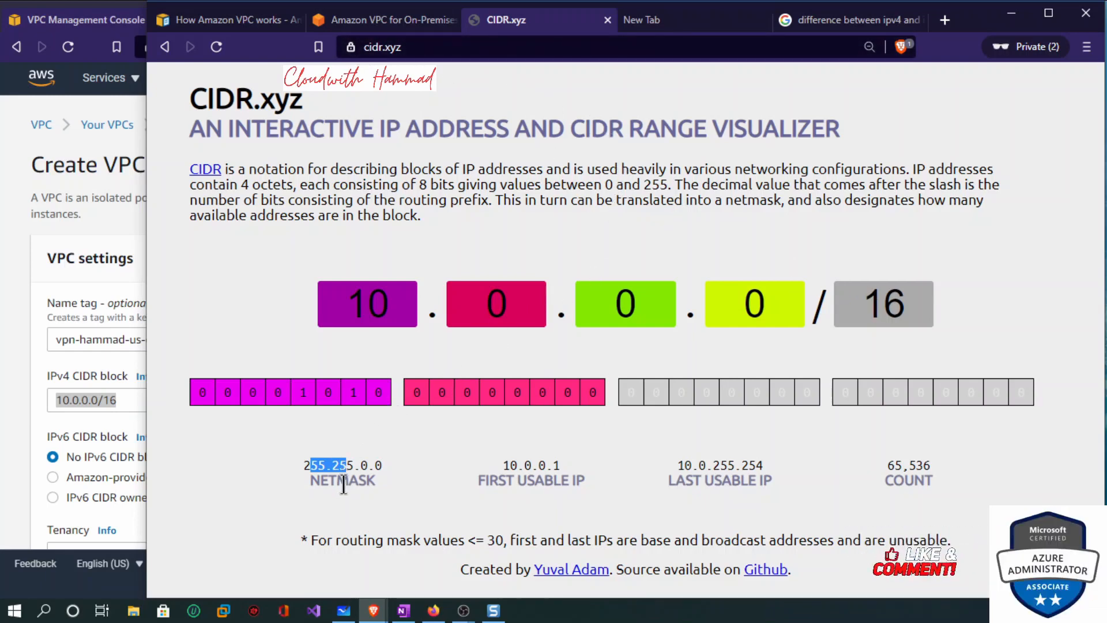
{"action": "left_click", "coordinate": [306, 482]}
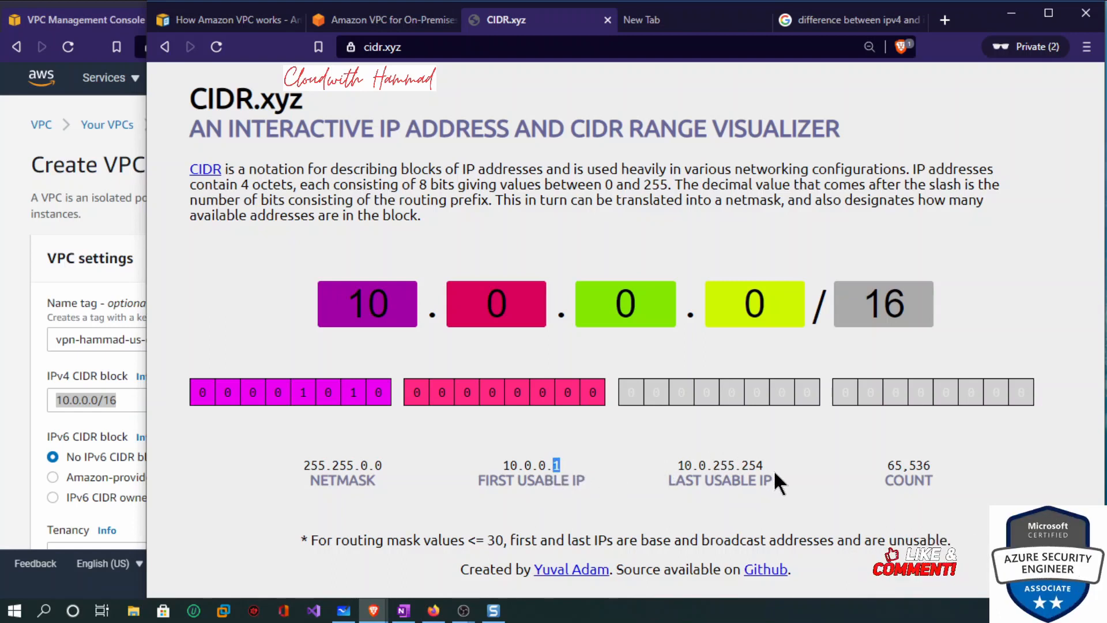
{"action": "left_click_drag", "start_coordinate": [945, 470], "coordinate": [885, 469]}
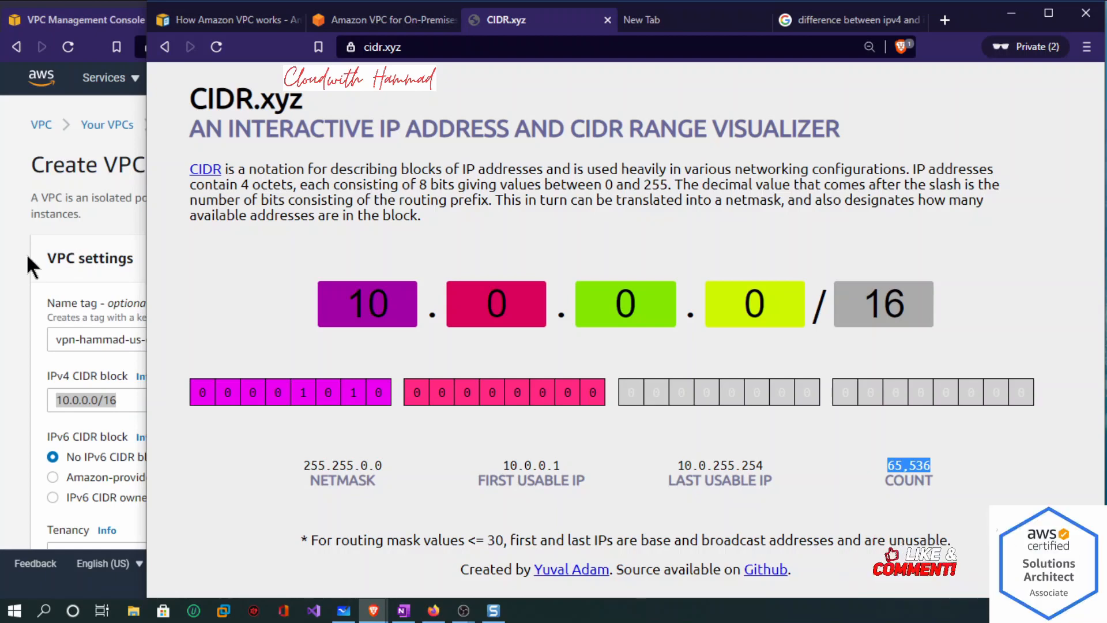
Return to the VPC console window, widen it slightly and review the remaining VPC settings through the Tags section.
{"action": "left_click", "coordinate": [85, 255]}
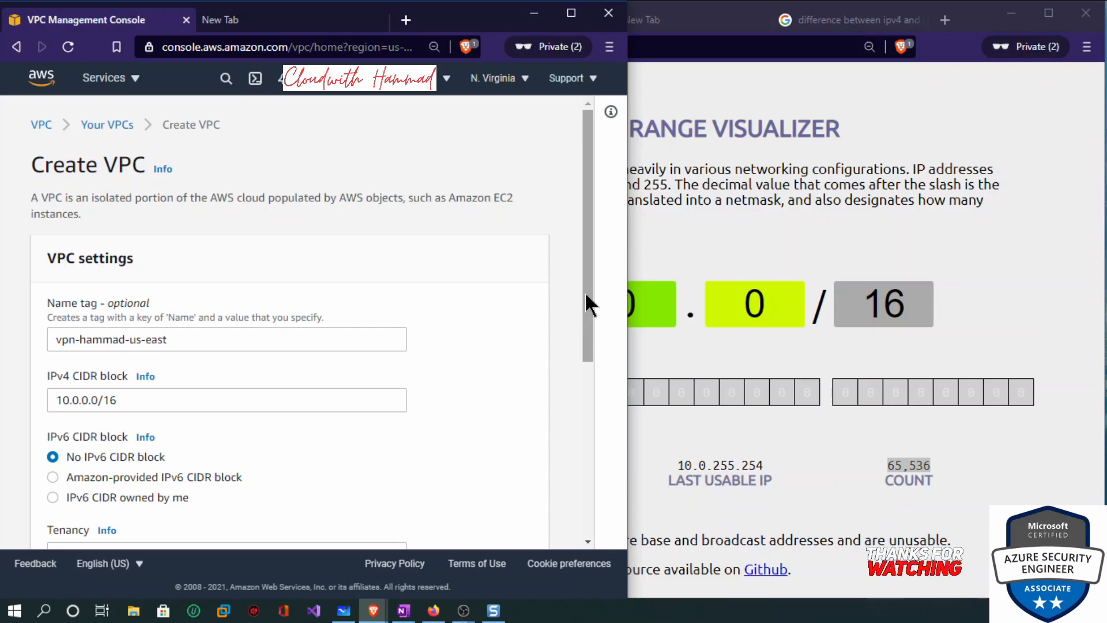
{"action": "left_click_drag", "start_coordinate": [584, 292], "coordinate": [615, 401]}
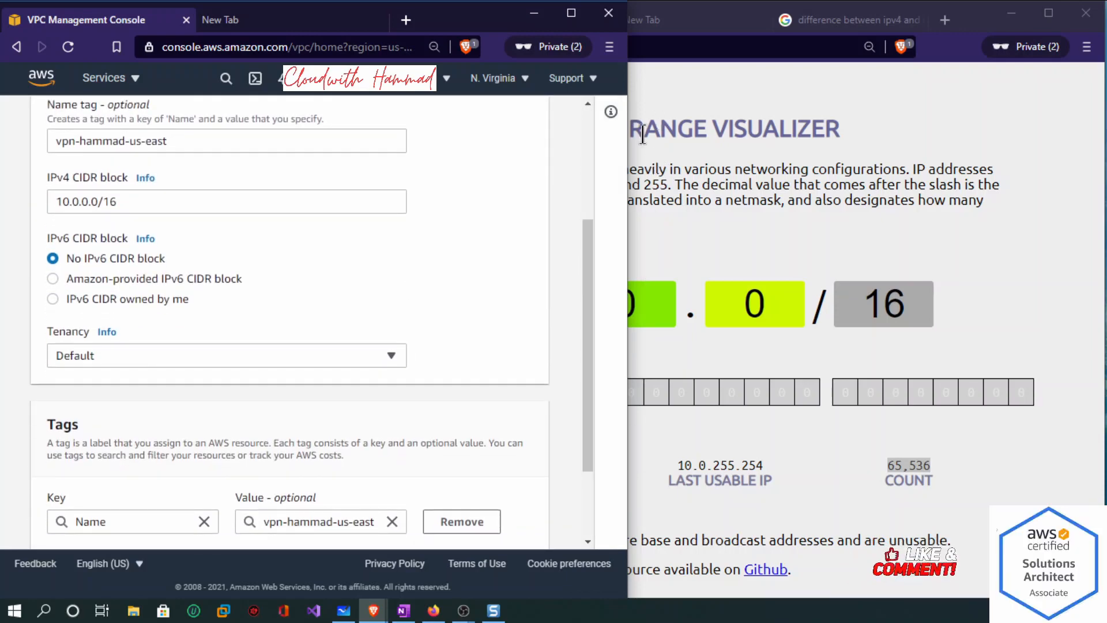
{"action": "mouse_move", "coordinate": [628, 144]}
{"action": "left_mouse_down"}
{"action": "mouse_move", "coordinate": [509, 148]}
{"action": "mouse_move", "coordinate": [642, 148]}
{"action": "left_mouse_up"}
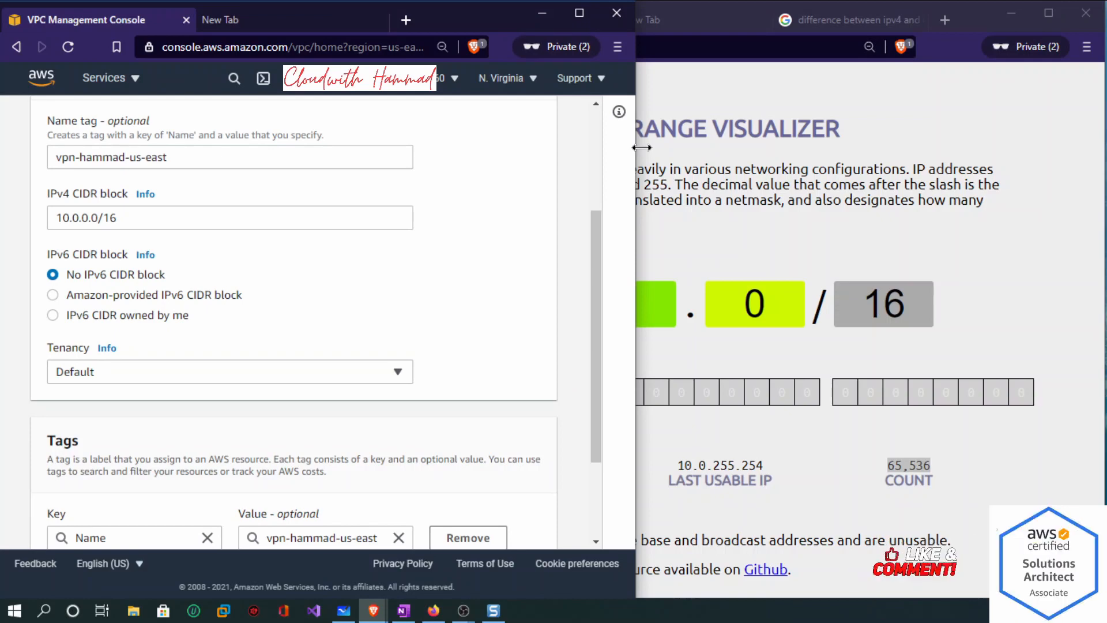
Search the web for "aws reserved ip" in the blank tab of the reference browser window.
{"action": "left_click", "coordinate": [821, 34]}
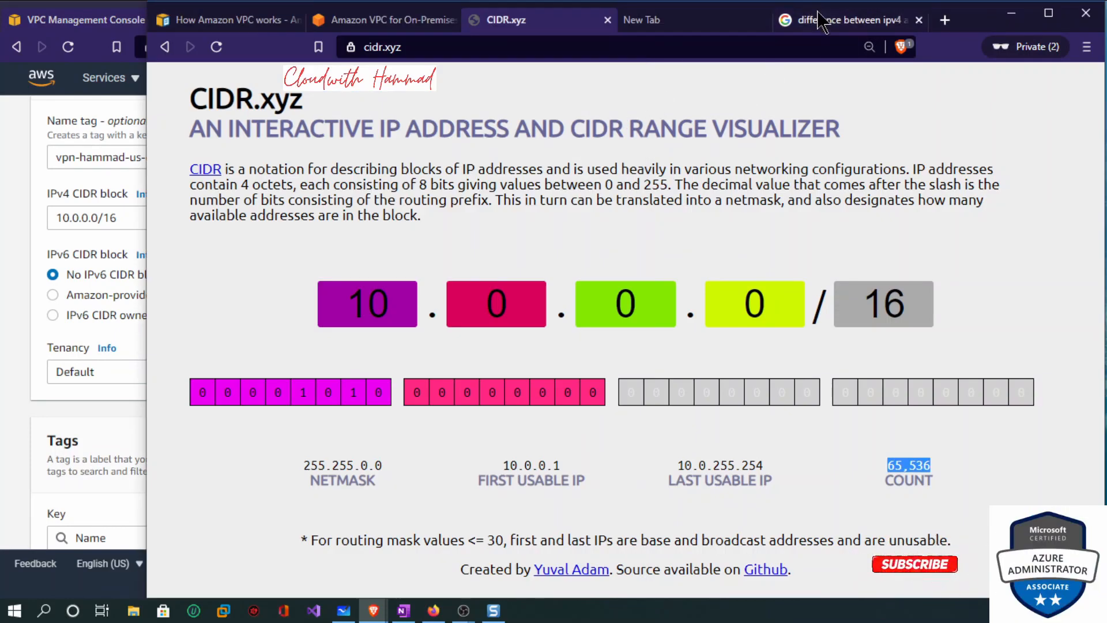
{"action": "left_click", "coordinate": [640, 22]}
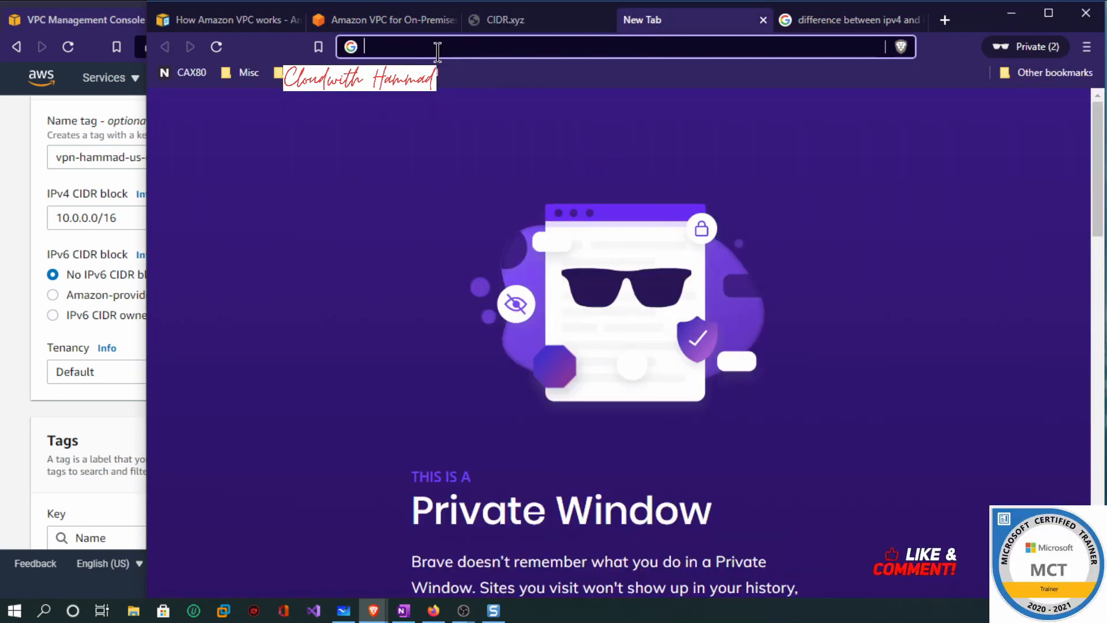
{"action": "type", "text": "waws"}
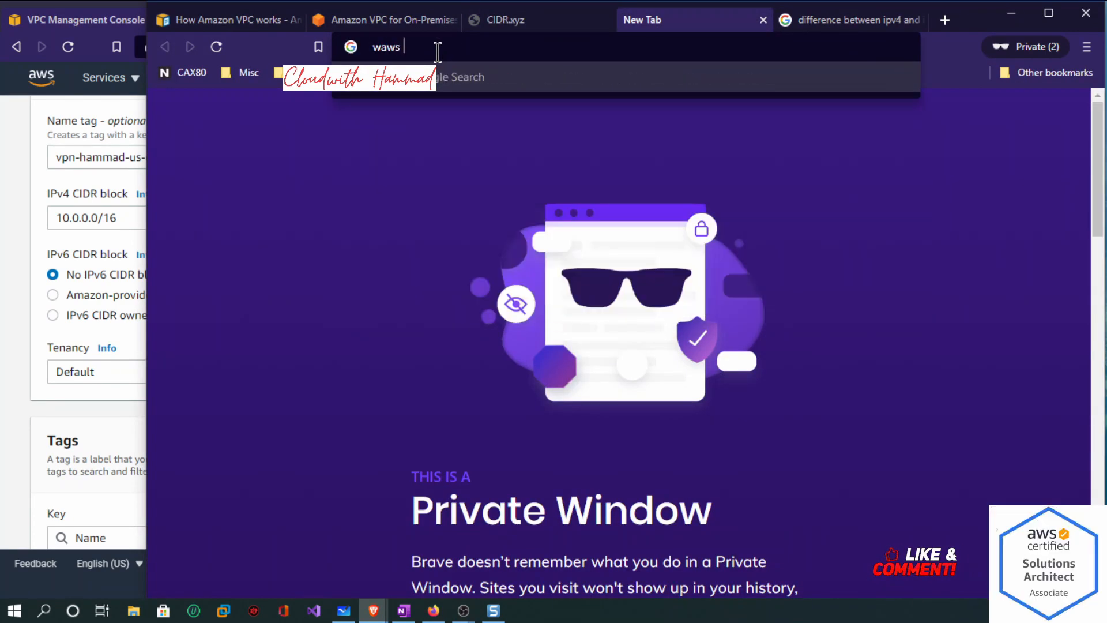
{"action": "key", "text": "BackSpace"}
{"action": "key", "text": "BackSpace"}
{"action": "key", "text": "BackSpace"}
{"action": "key", "text": "BackSpace"}
{"action": "type", "text": "aws reserved"}
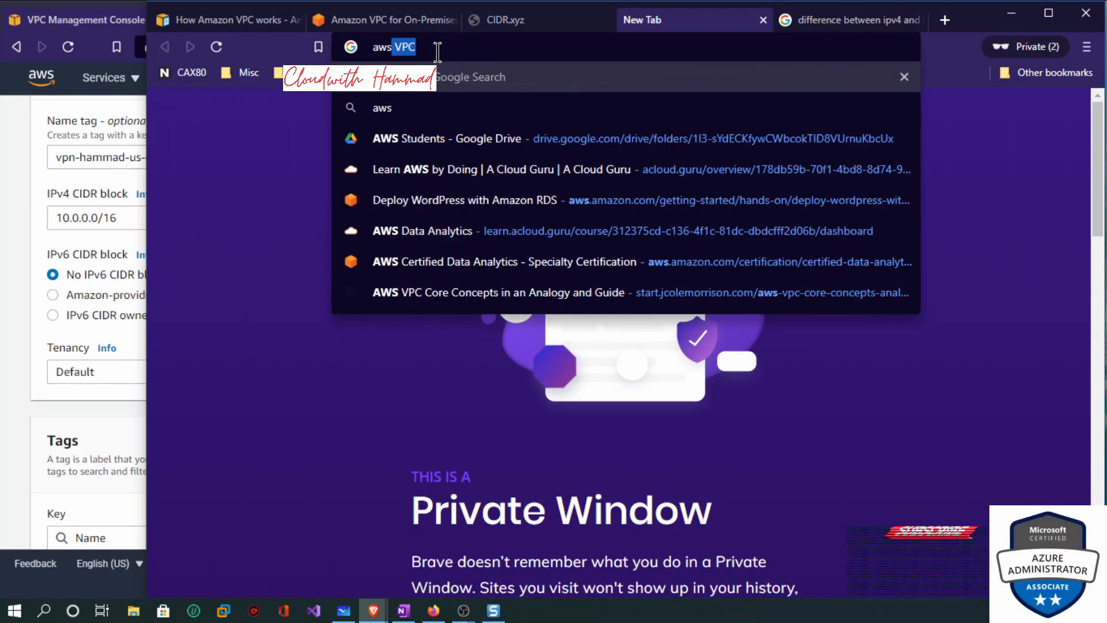
{"action": "type", "text": " ip"}
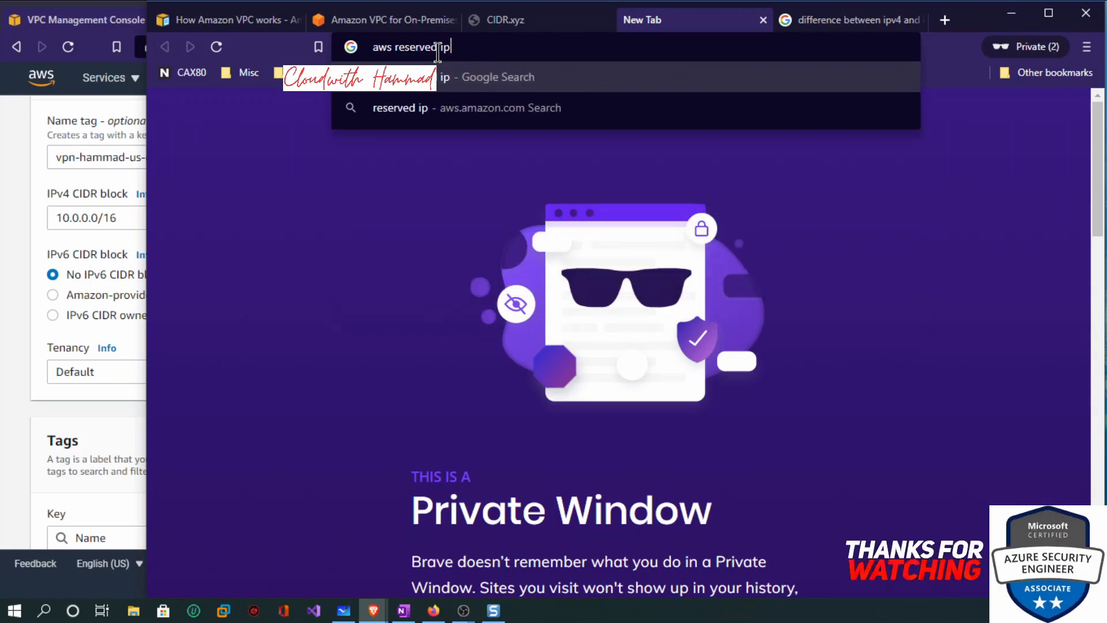
{"action": "key", "text": "Return"}
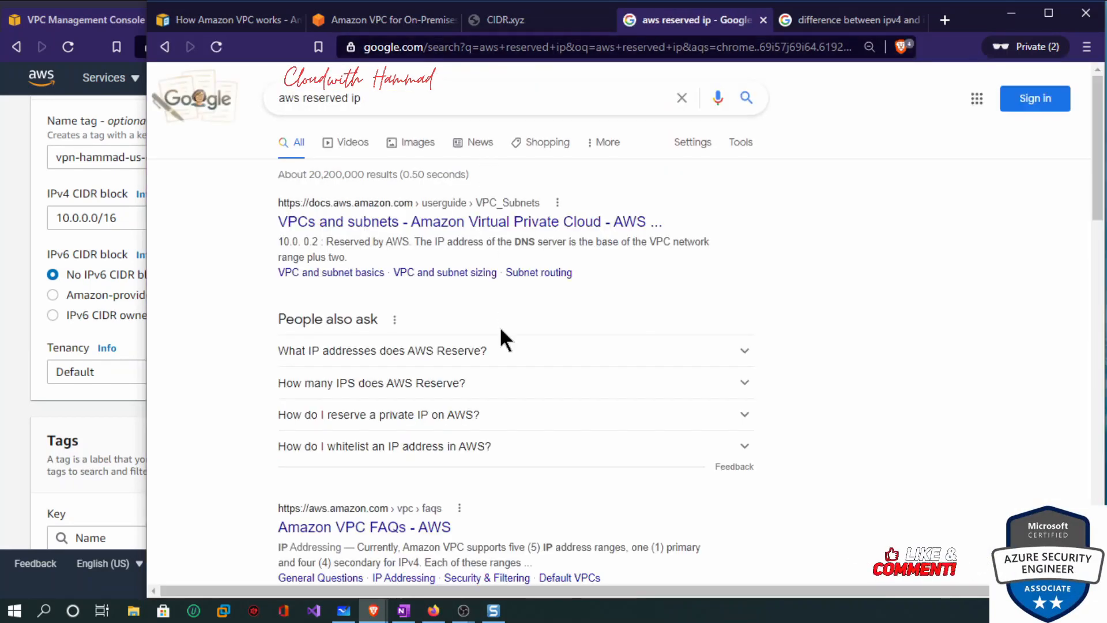
Expand the related question "What IP addresses does AWS Reserve?" and examine each reserved address by highlighting its description.
{"action": "left_click", "coordinate": [470, 348]}
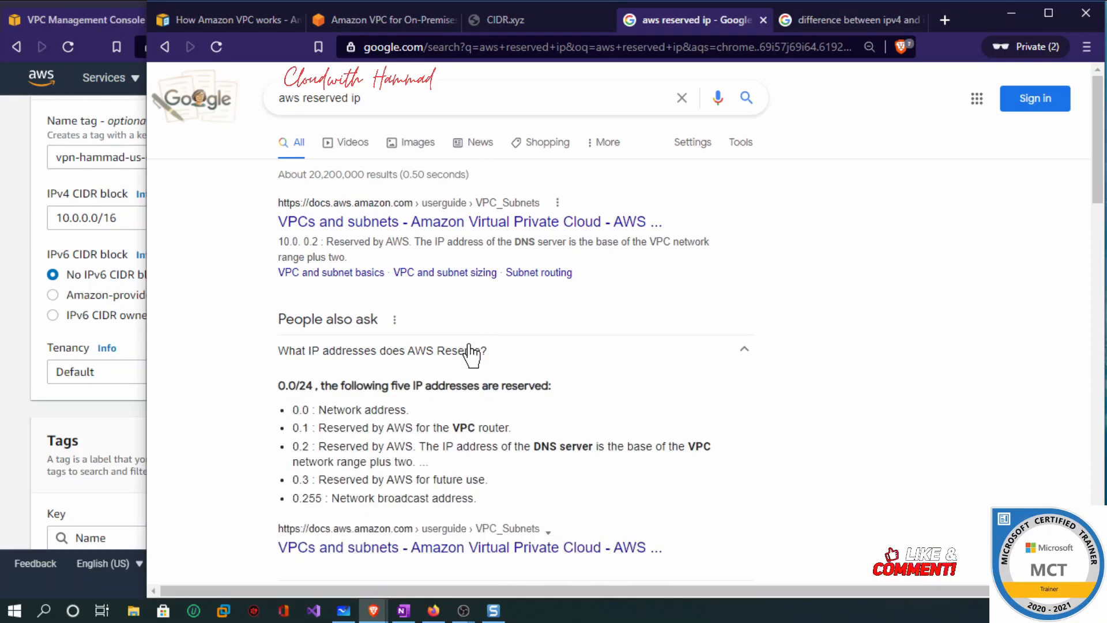
{"action": "left_click_drag", "start_coordinate": [279, 384], "coordinate": [555, 381]}
{"action": "left_click_drag", "start_coordinate": [321, 408], "coordinate": [408, 410]}
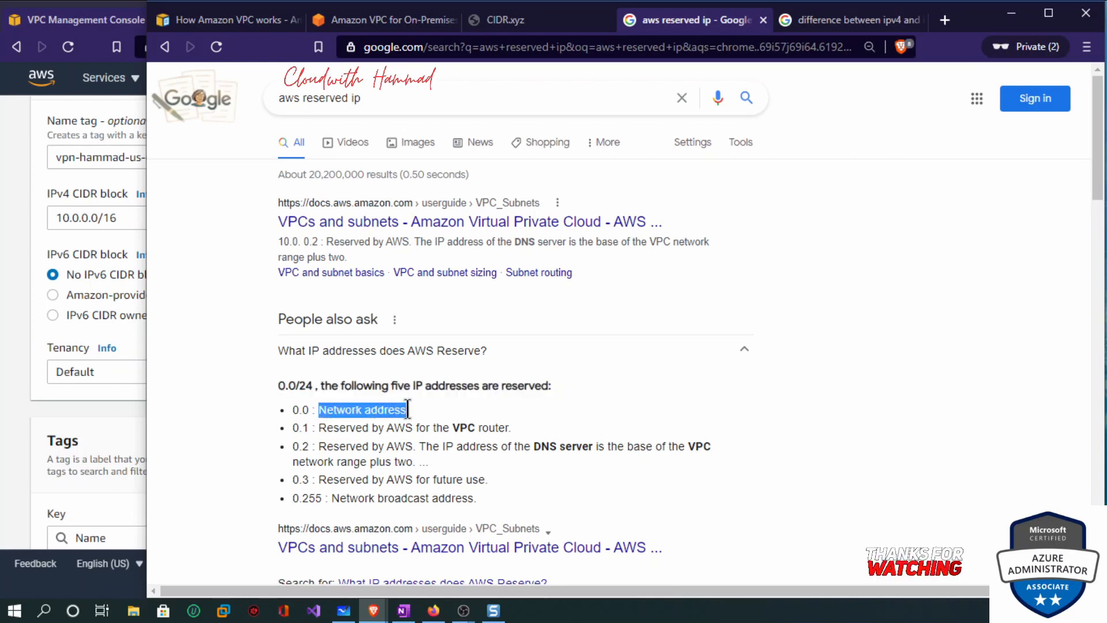
{"action": "left_click_drag", "start_coordinate": [333, 428], "coordinate": [577, 448]}
{"action": "left_click_drag", "start_coordinate": [350, 479], "coordinate": [471, 480]}
{"action": "left_click_drag", "start_coordinate": [350, 498], "coordinate": [459, 499]}
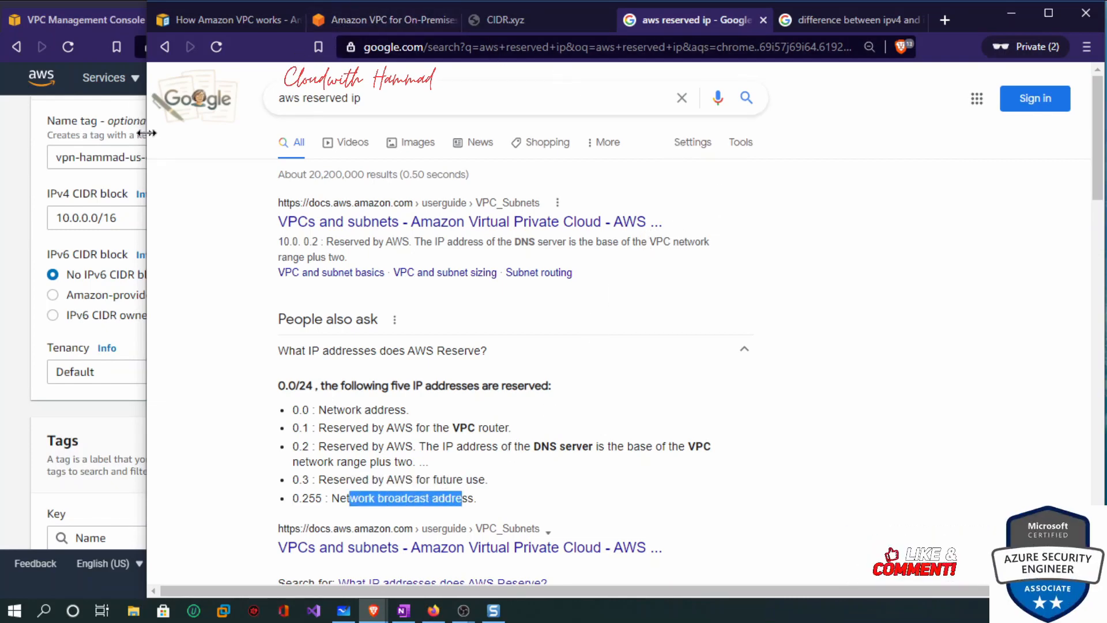
Narrow the reference browser window to half the screen, show CIDR.xyz in it and return to the VPC creation form.
{"action": "left_click_drag", "start_coordinate": [147, 134], "coordinate": [555, 136]}
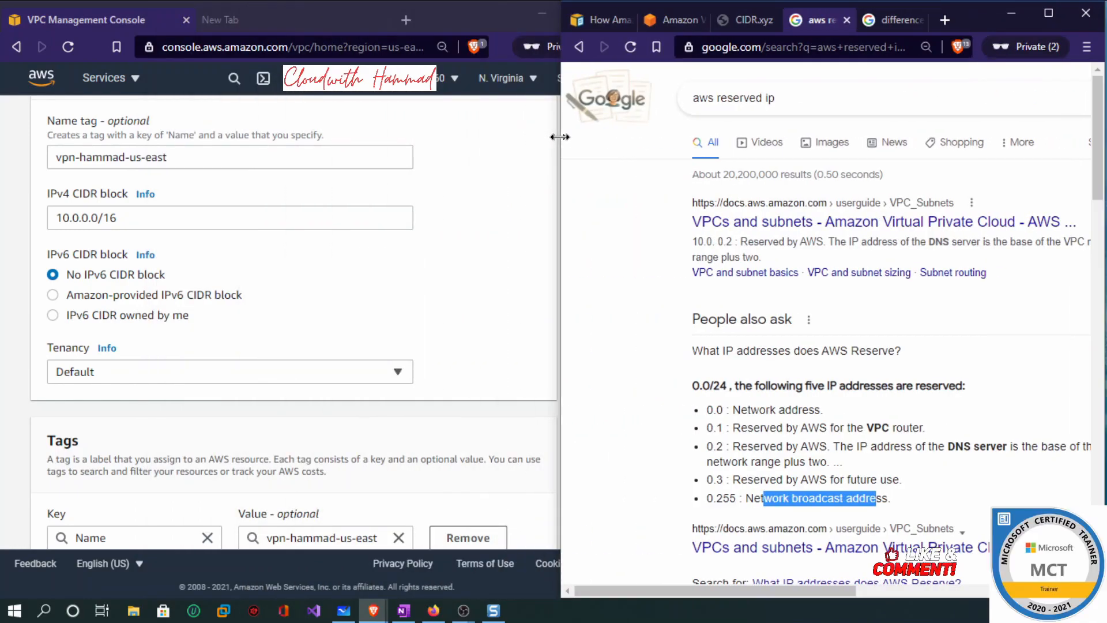
{"action": "left_click", "coordinate": [740, 21]}
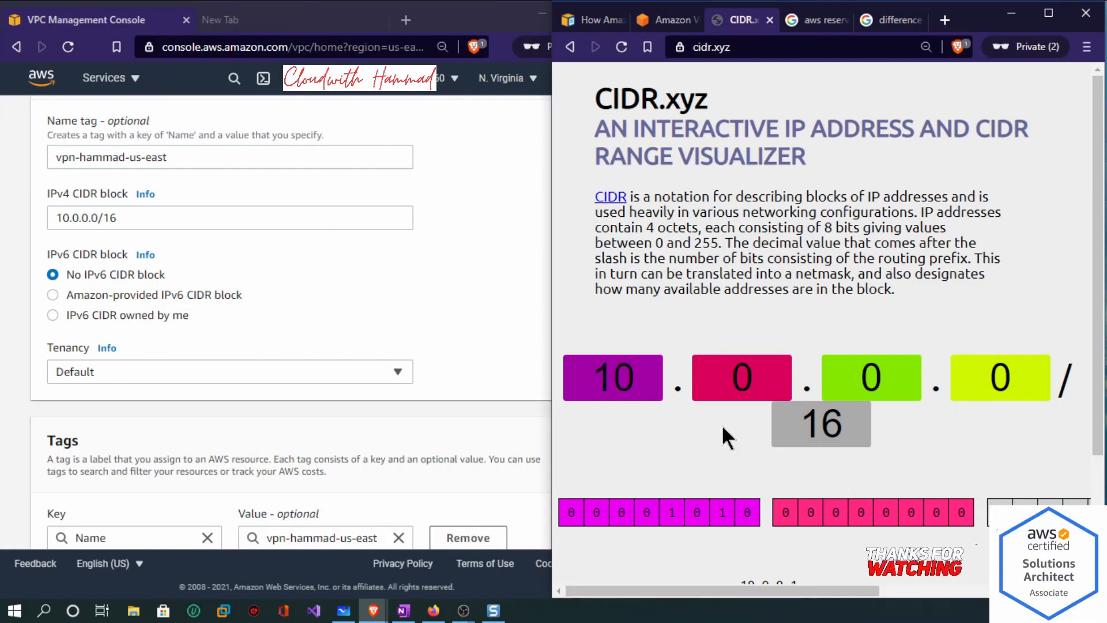
{"action": "left_click", "coordinate": [439, 301]}
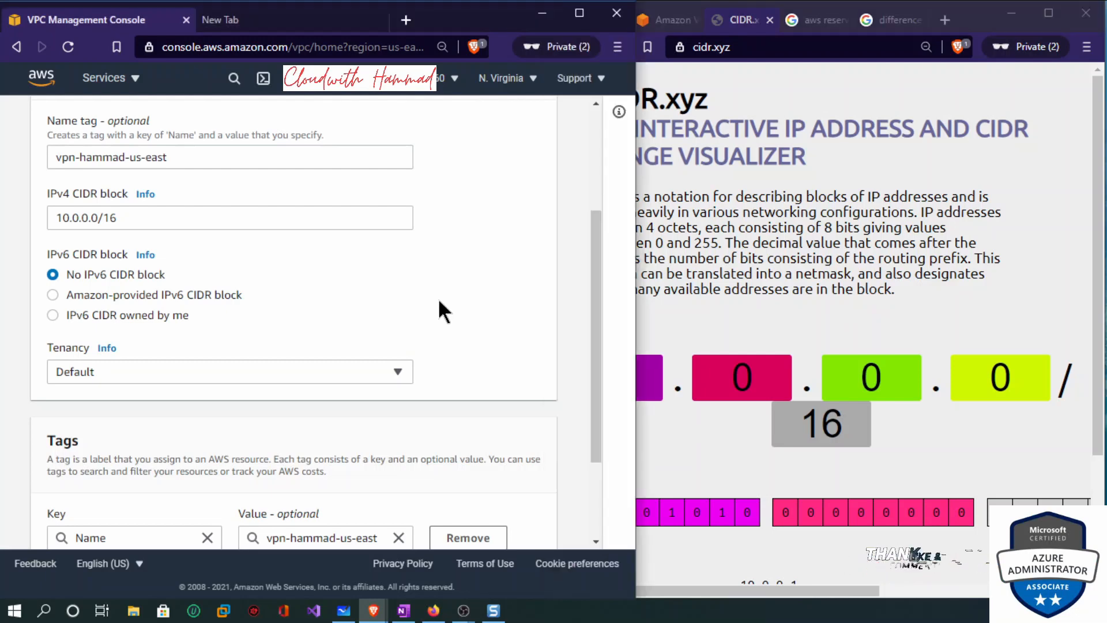
Read the Tenancy help text on dedicated hardware and inspect the tenancy options, keeping Default.
{"action": "left_click", "coordinate": [107, 348]}
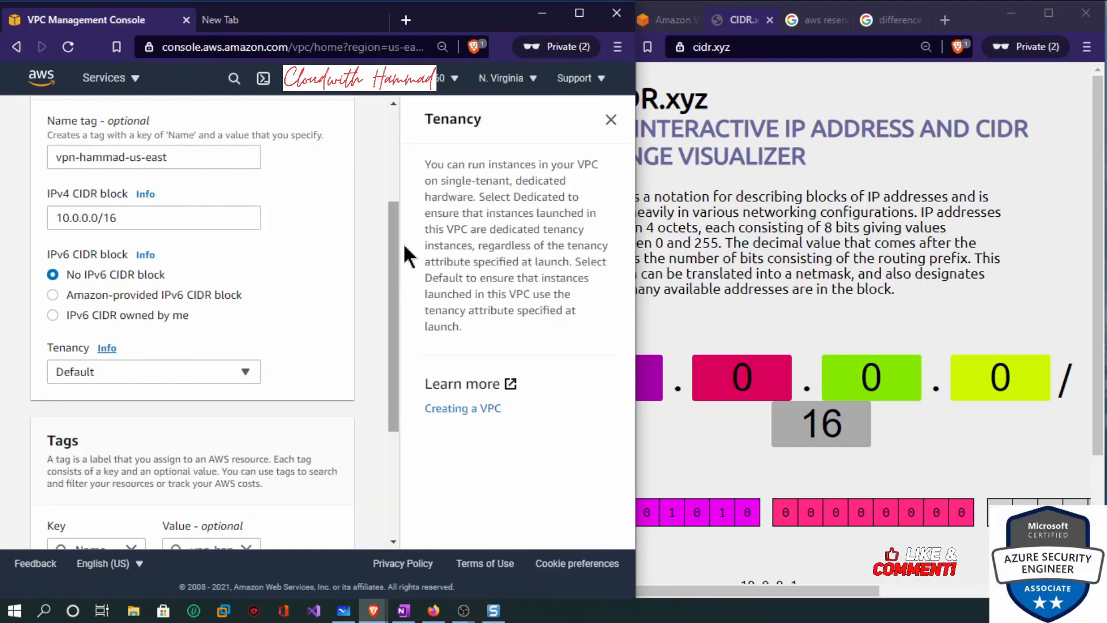
{"action": "left_click_drag", "start_coordinate": [497, 164], "coordinate": [599, 164]}
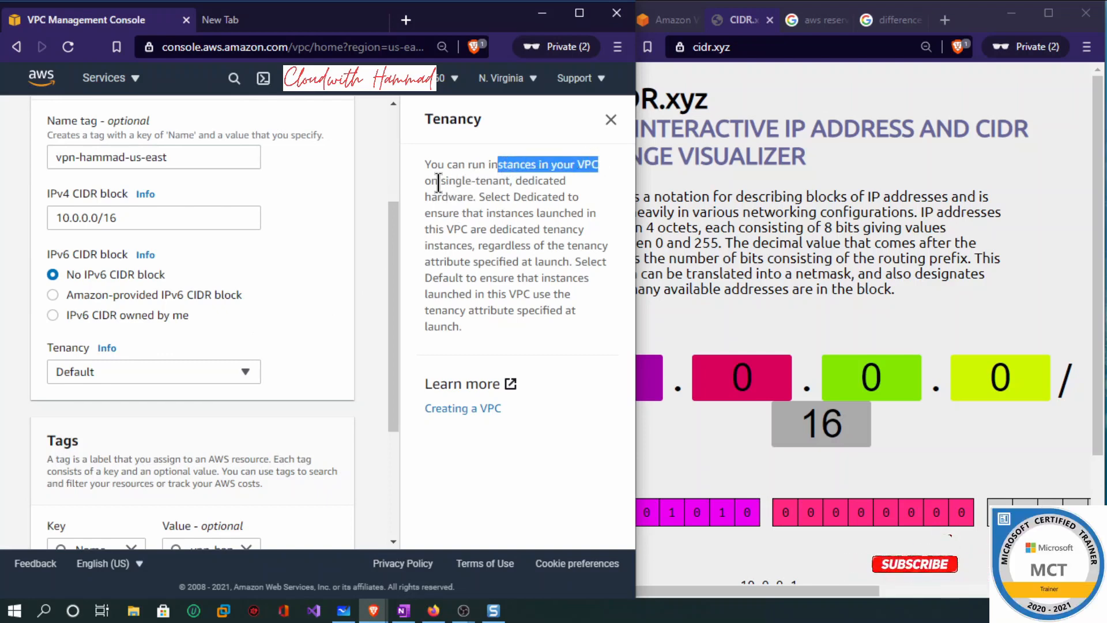
{"action": "left_click_drag", "start_coordinate": [522, 180], "coordinate": [576, 180]}
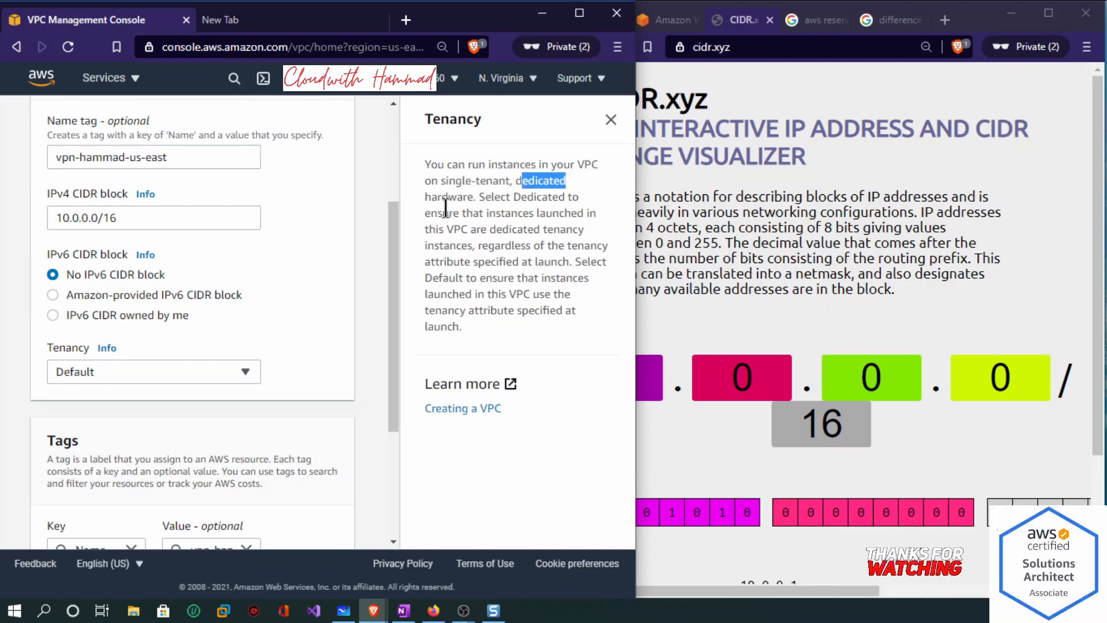
{"action": "left_click_drag", "start_coordinate": [507, 197], "coordinate": [541, 196]}
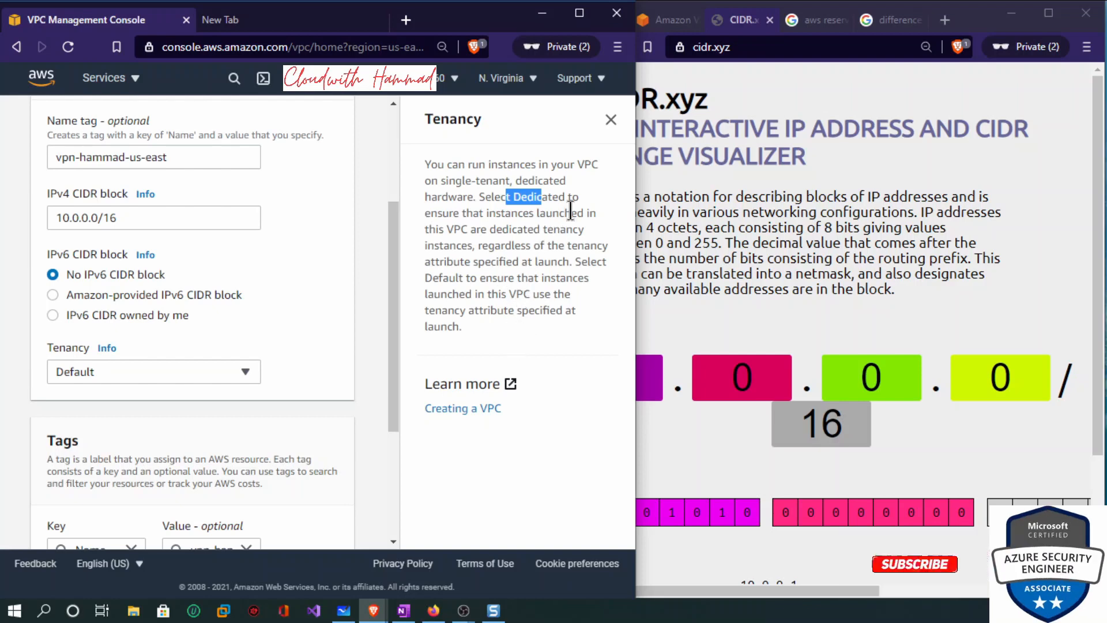
{"action": "left_click", "coordinate": [610, 120]}
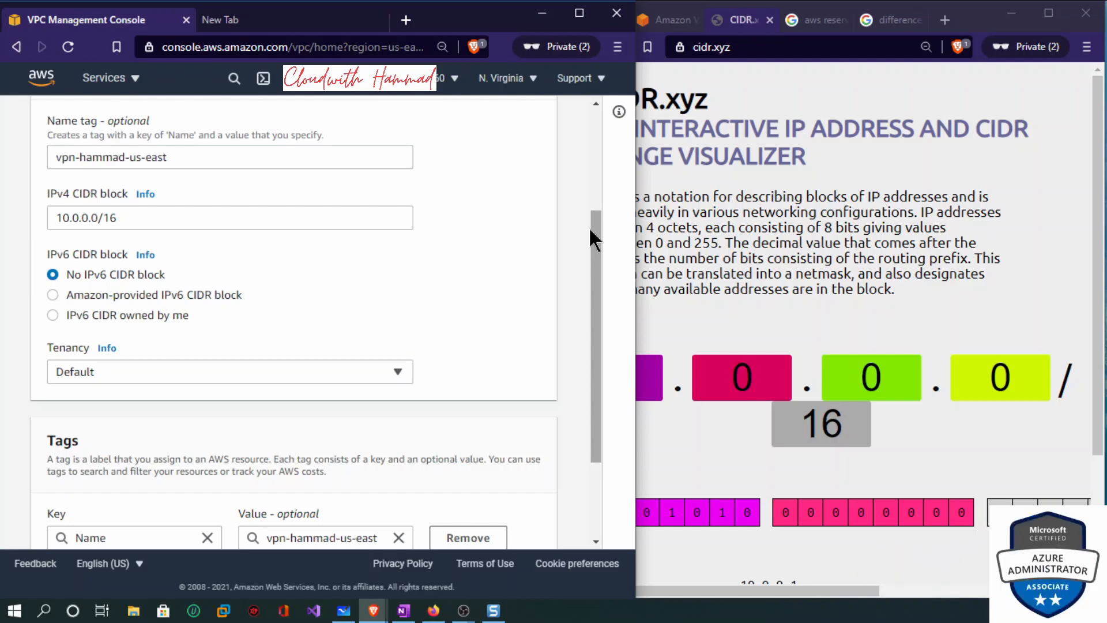
{"action": "left_click", "coordinate": [334, 373]}
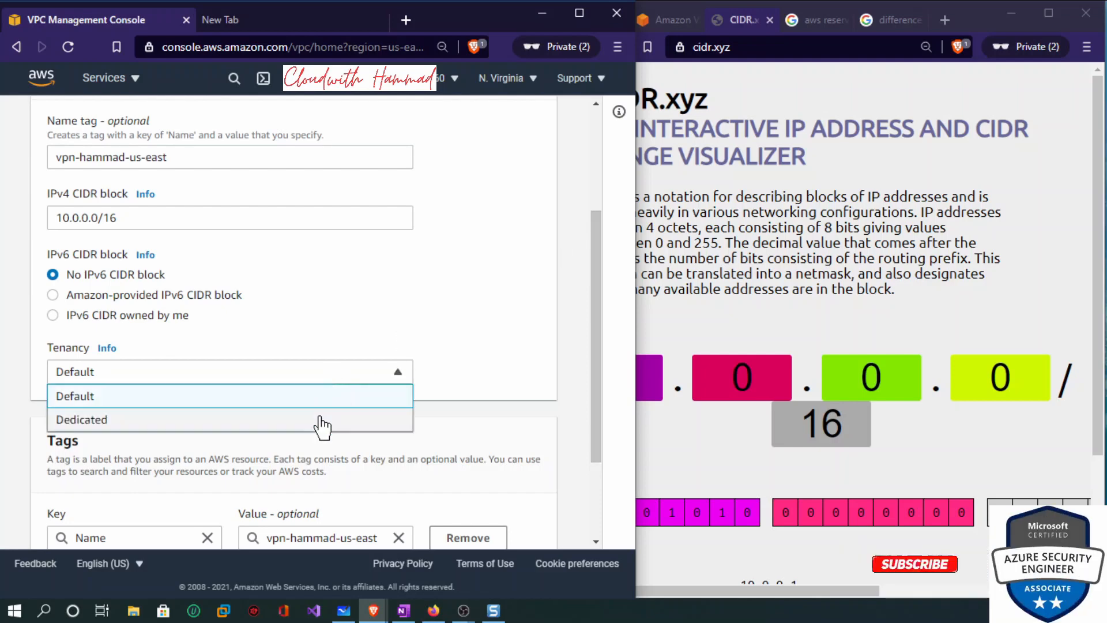
{"action": "left_click", "coordinate": [438, 332]}
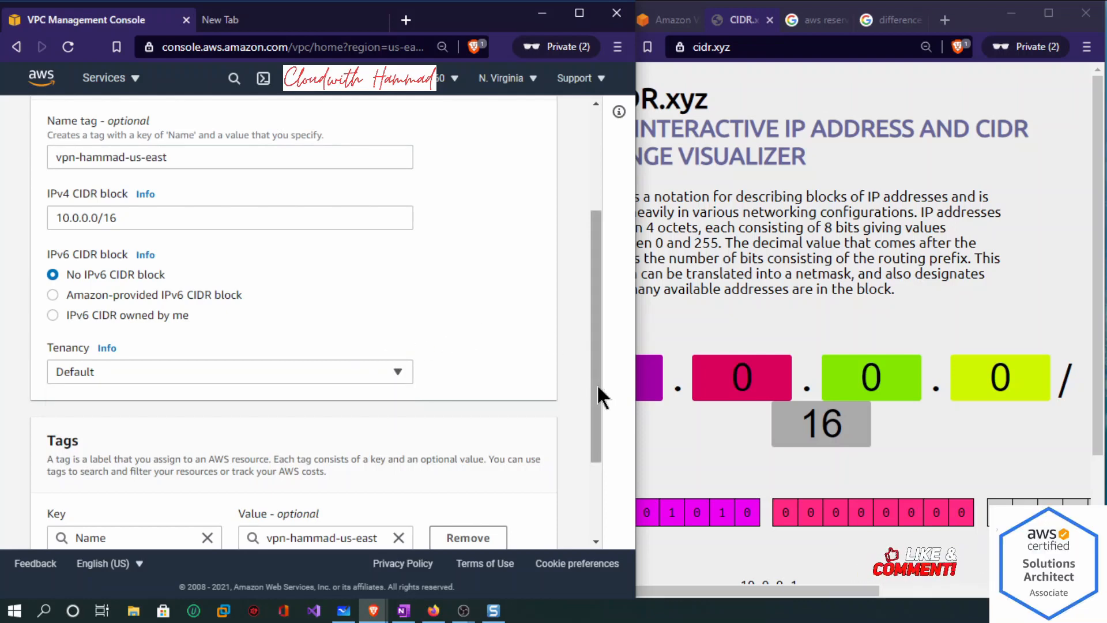
Review the name, CIDR, tenancy and tag settings once more and create the VPC.
{"action": "left_click_drag", "start_coordinate": [597, 385], "coordinate": [602, 464]}
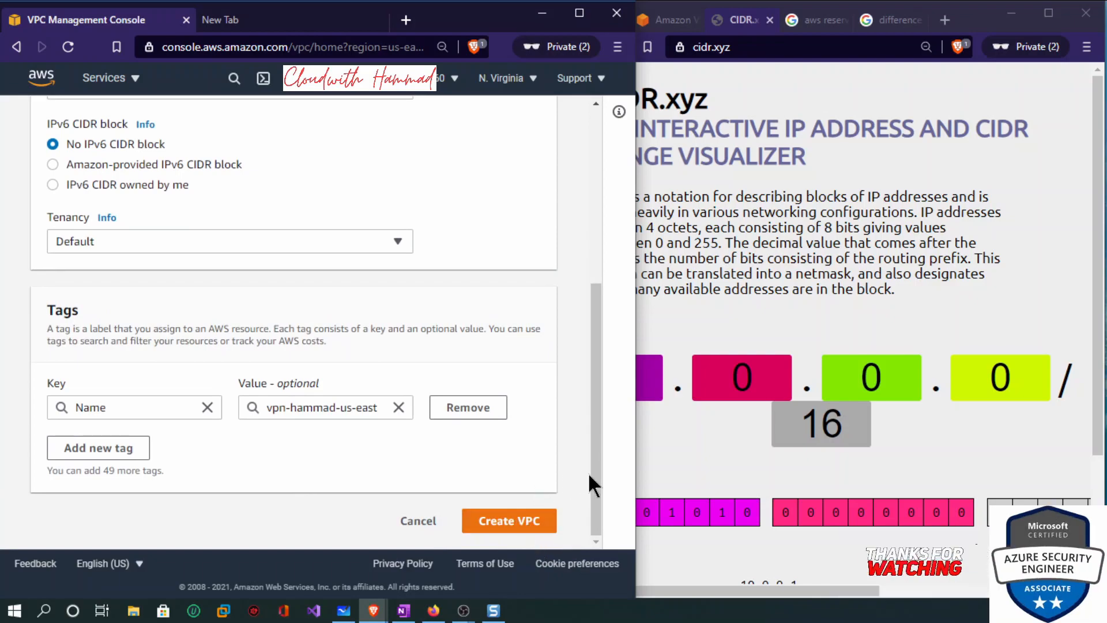
{"action": "scroll", "coordinate": [607, 309], "scroll_direction": "up", "scroll_amount": 4}
{"action": "scroll", "coordinate": [613, 277], "scroll_direction": "up", "scroll_amount": 2}
{"action": "scroll", "coordinate": [617, 322], "scroll_direction": "down", "scroll_amount": 2}
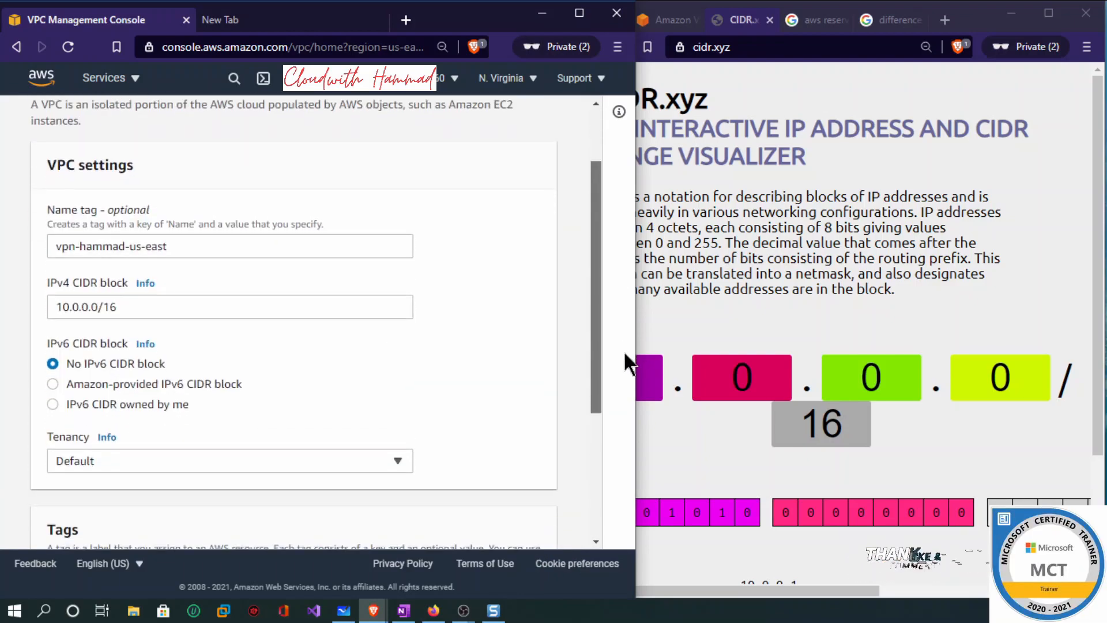
{"action": "scroll", "coordinate": [623, 351], "scroll_direction": "down", "scroll_amount": 1}
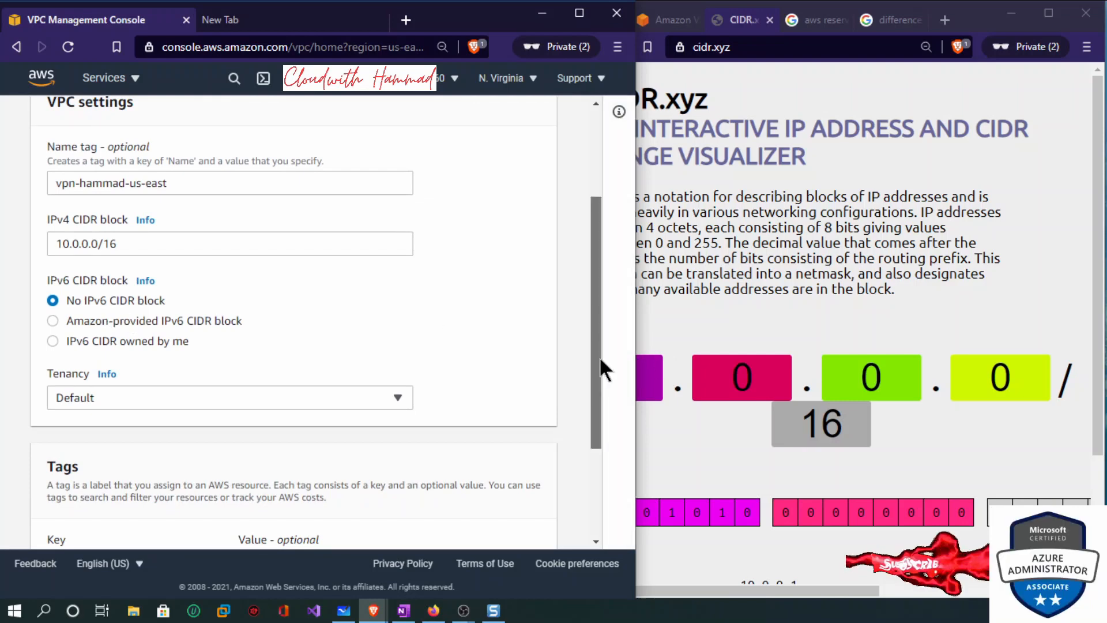
{"action": "left_click_drag", "start_coordinate": [600, 355], "coordinate": [609, 412]}
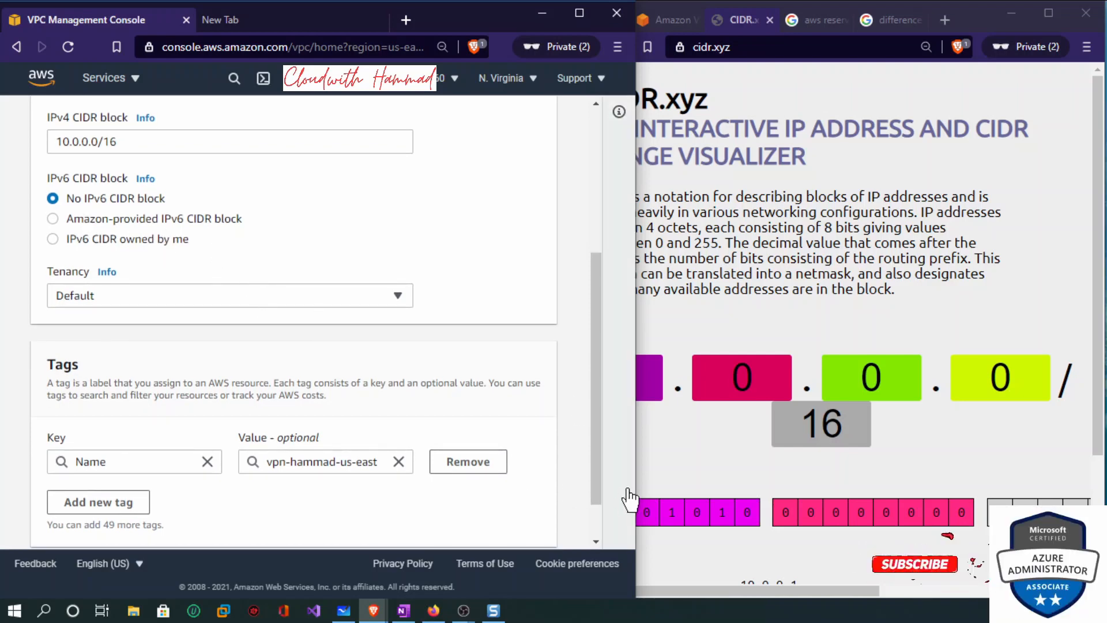
{"action": "left_click_drag", "start_coordinate": [592, 482], "coordinate": [590, 511]}
{"action": "left_click", "coordinate": [504, 531]}
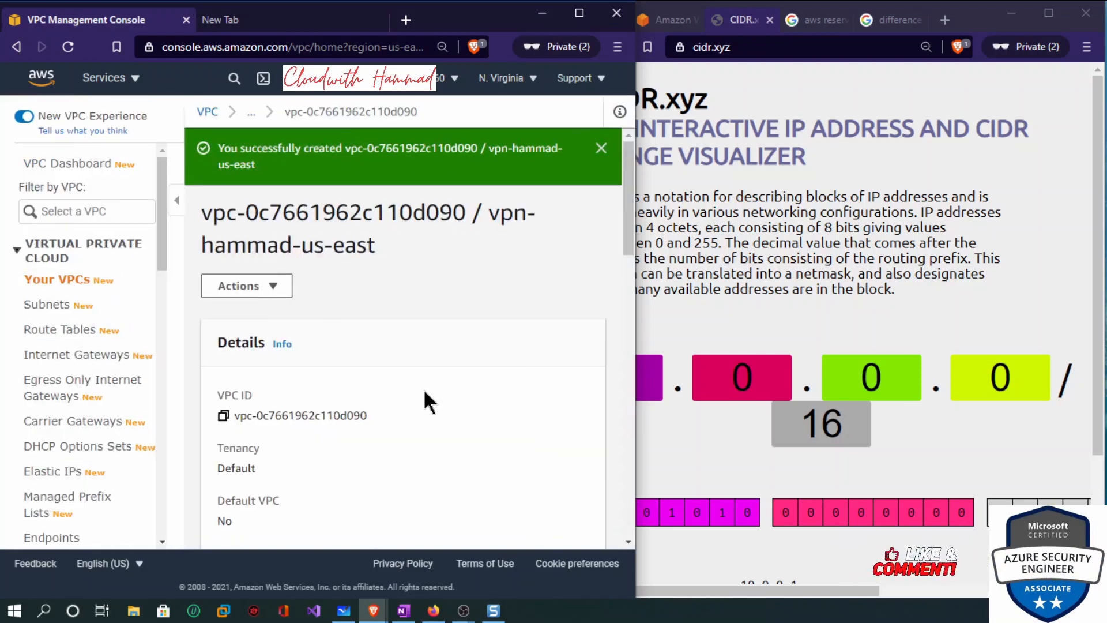
Look through the new VPC's details and open the list of subnets.
{"action": "scroll", "coordinate": [362, 346], "scroll_direction": "down", "scroll_amount": 5}
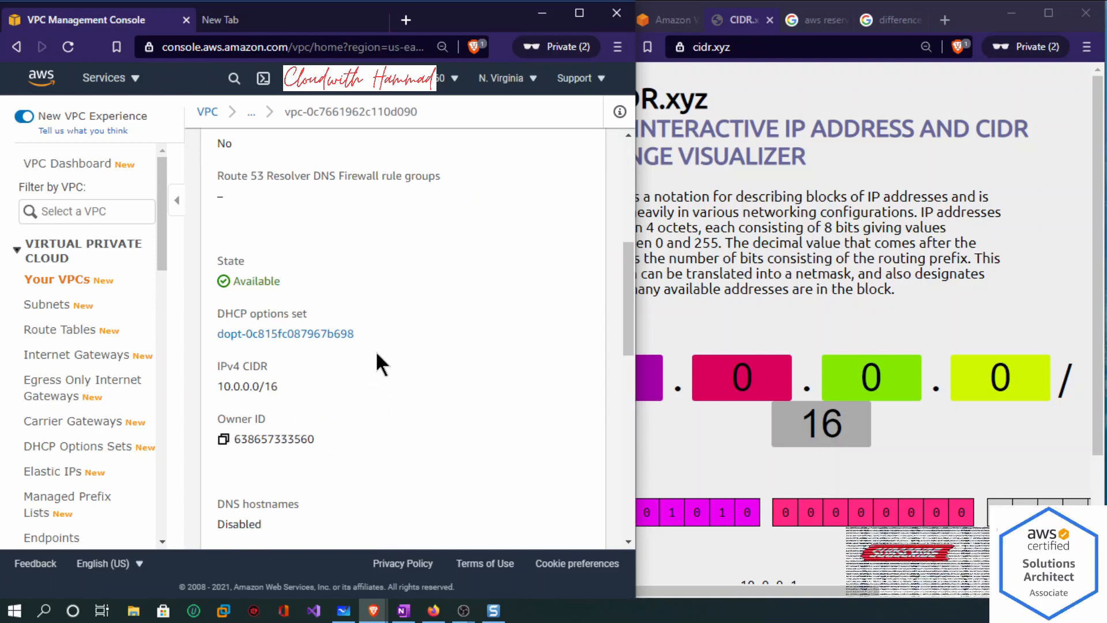
{"action": "scroll", "coordinate": [419, 340], "scroll_direction": "up", "scroll_amount": 5}
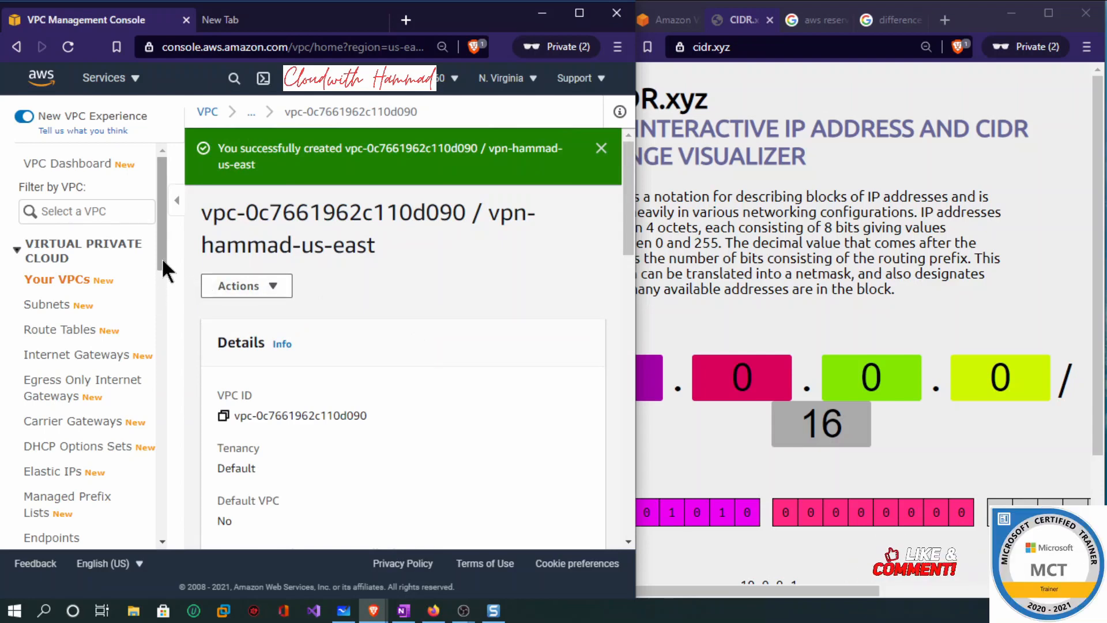
{"action": "left_click", "coordinate": [51, 311]}
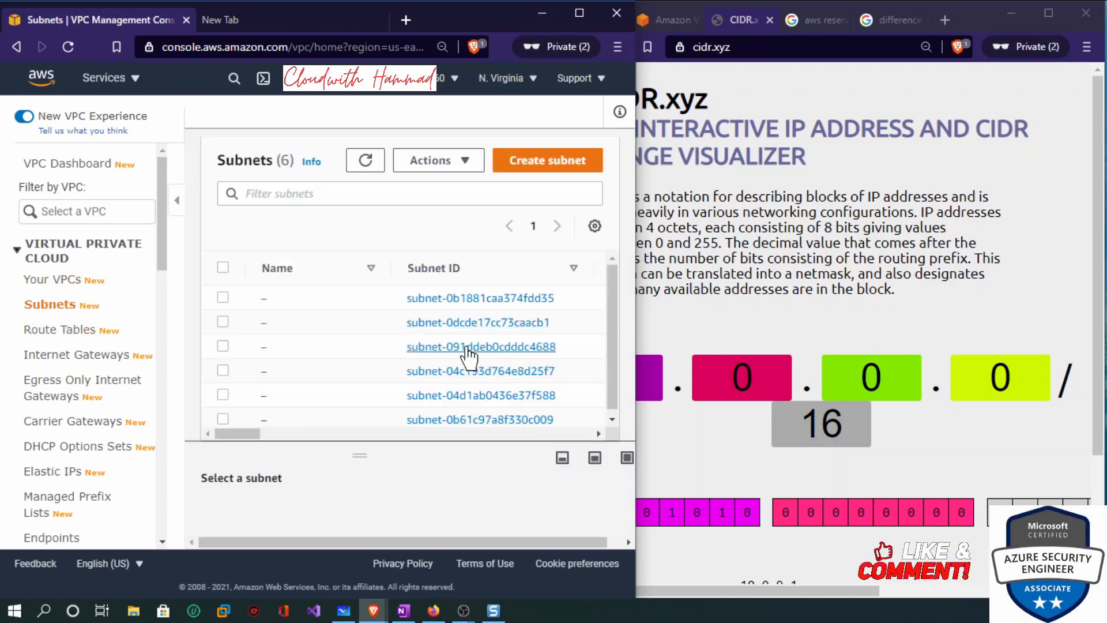
{"action": "left_click_drag", "start_coordinate": [246, 434], "coordinate": [217, 440]}
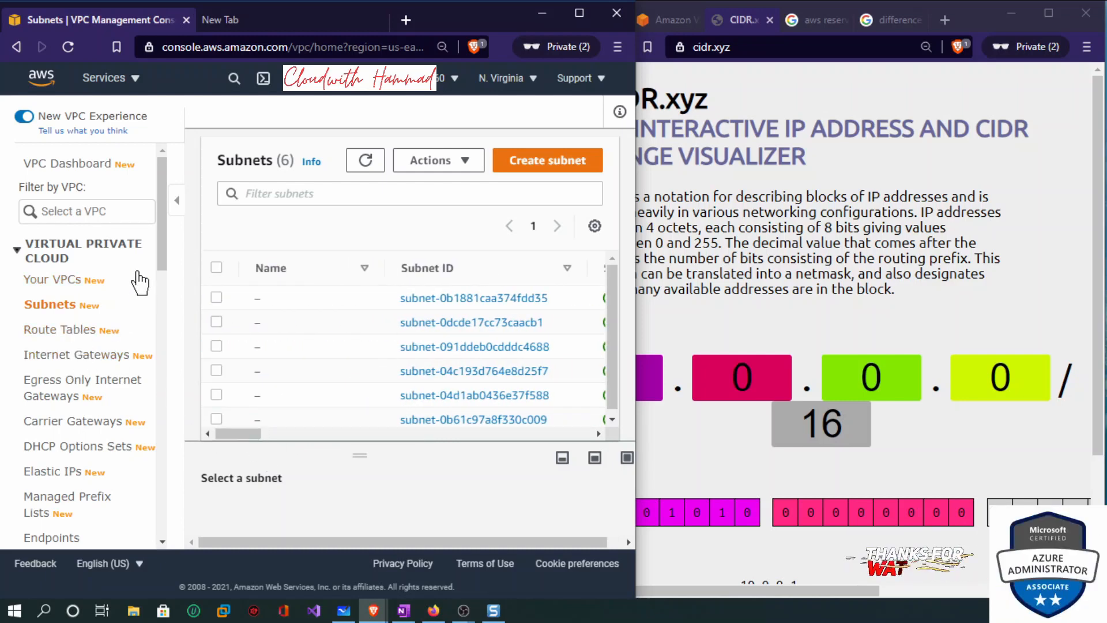
Examine the VPC associated with each route table, widening the VPC column, and open the list of internet gateways.
{"action": "left_click", "coordinate": [81, 333]}
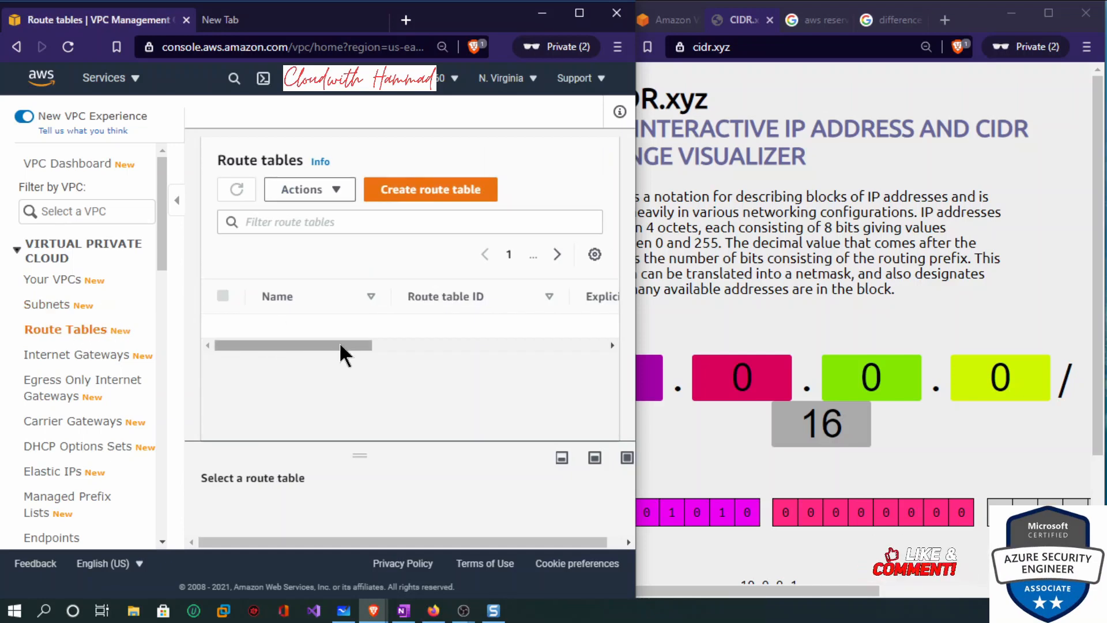
{"action": "left_click_drag", "start_coordinate": [365, 370], "coordinate": [588, 381]}
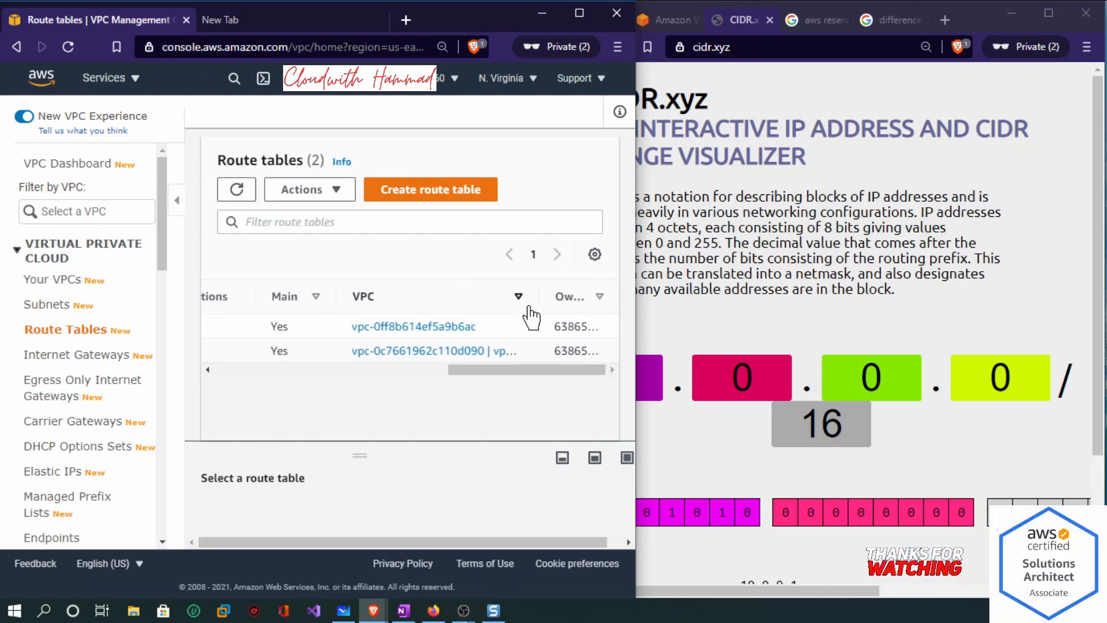
{"action": "left_click_drag", "start_coordinate": [538, 296], "coordinate": [584, 295]}
{"action": "left_click_drag", "start_coordinate": [534, 367], "coordinate": [296, 374]}
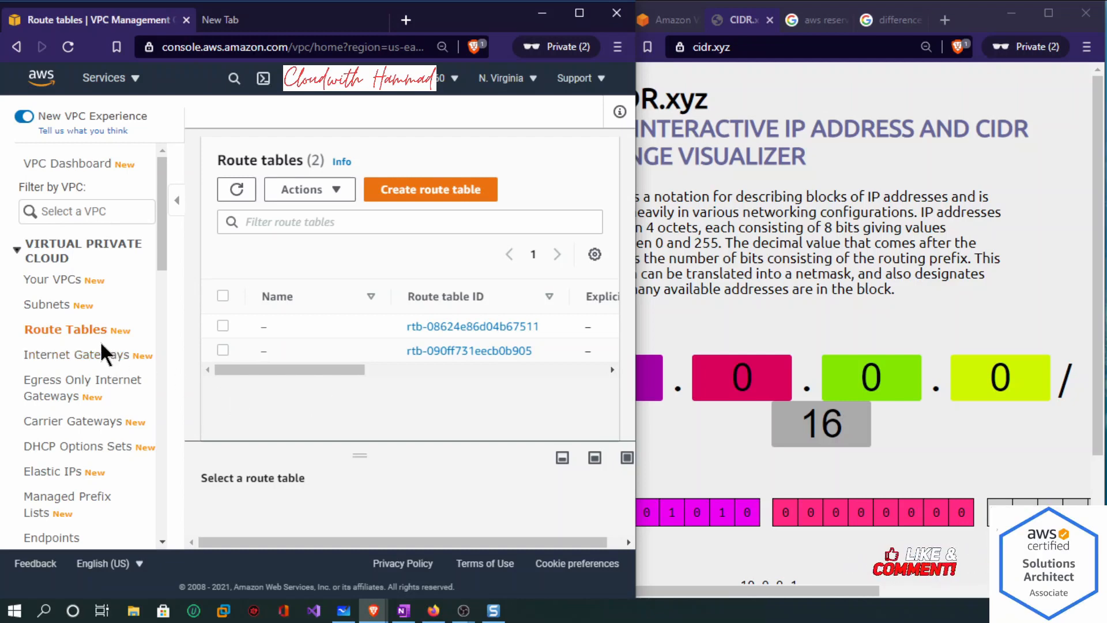
{"action": "left_click", "coordinate": [102, 359]}
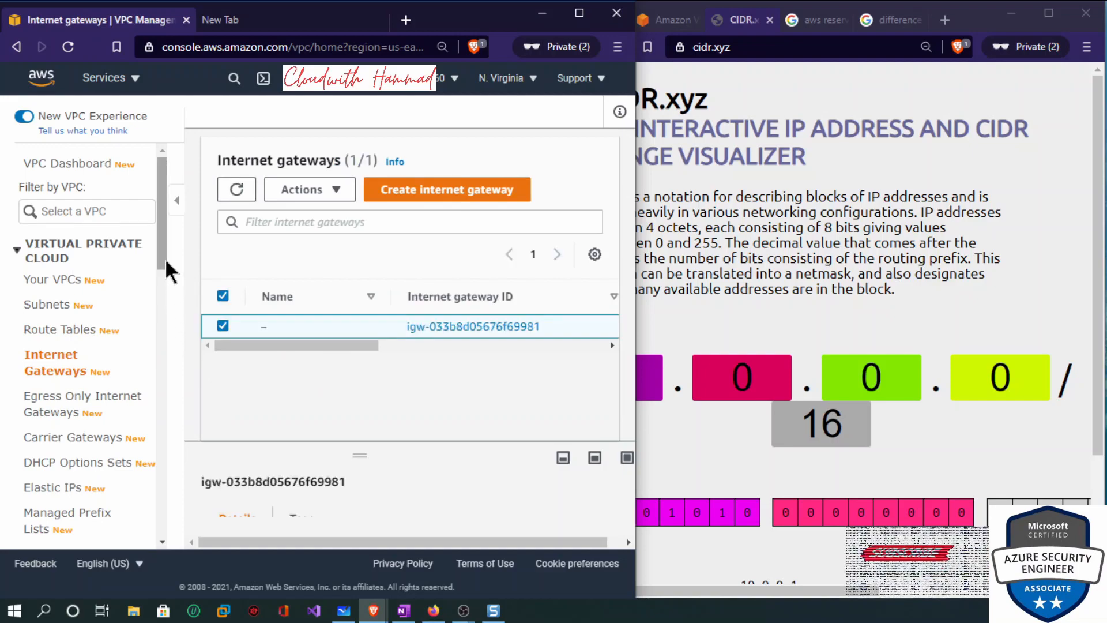
Open the network ACLs and name the one without associated subnets "Nacl-" followed by the owner's first name.
{"action": "left_click_drag", "start_coordinate": [156, 251], "coordinate": [168, 339]}
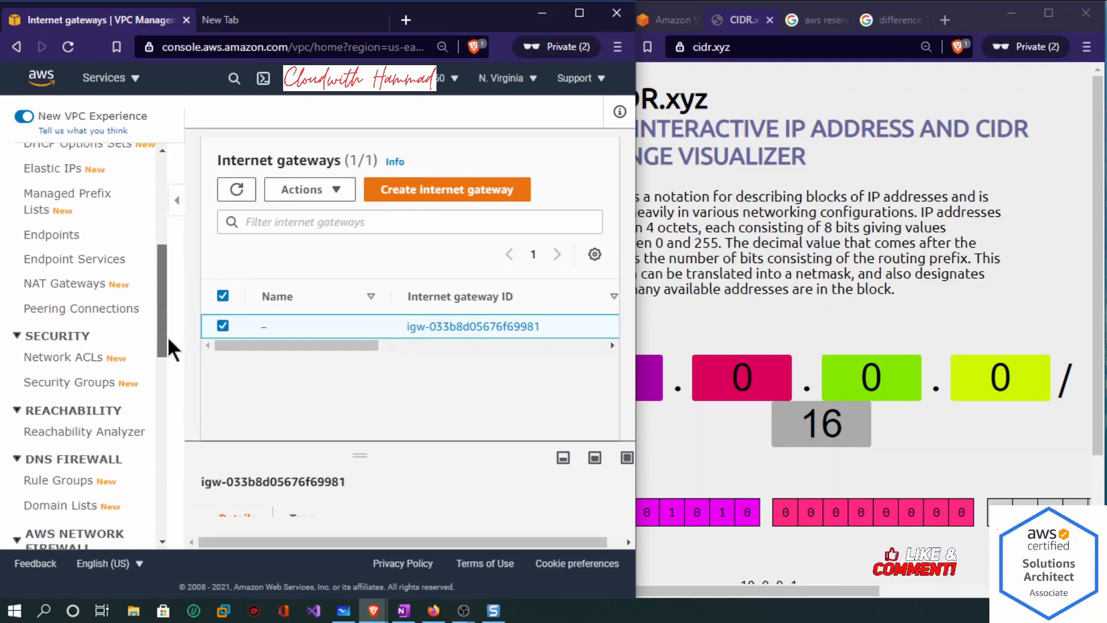
{"action": "left_click", "coordinate": [63, 361]}
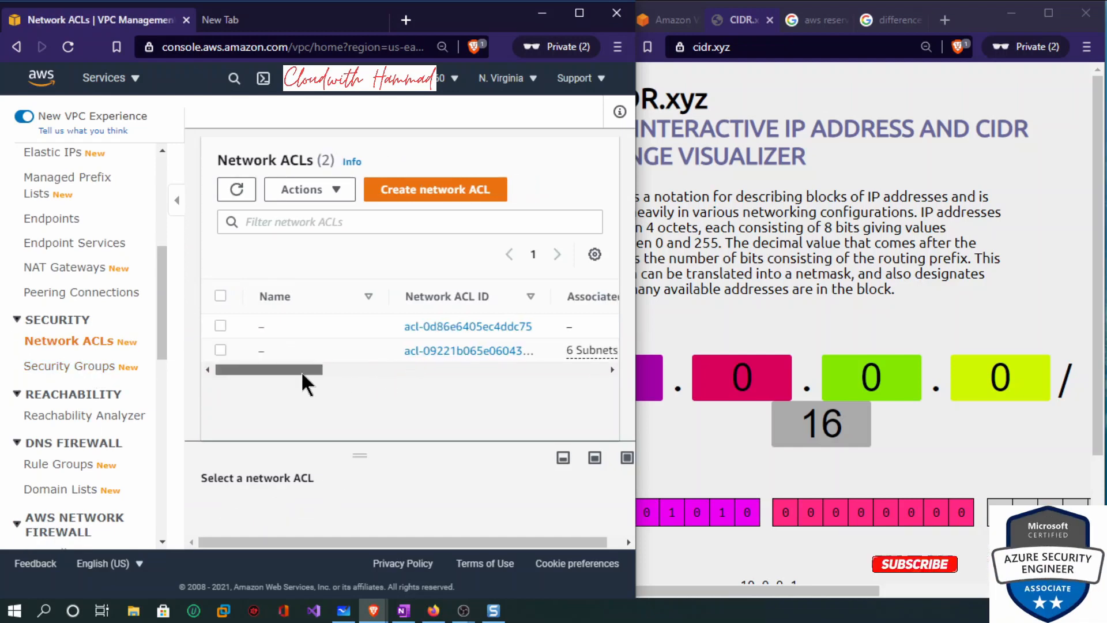
{"action": "left_click_drag", "start_coordinate": [301, 371], "coordinate": [265, 390]}
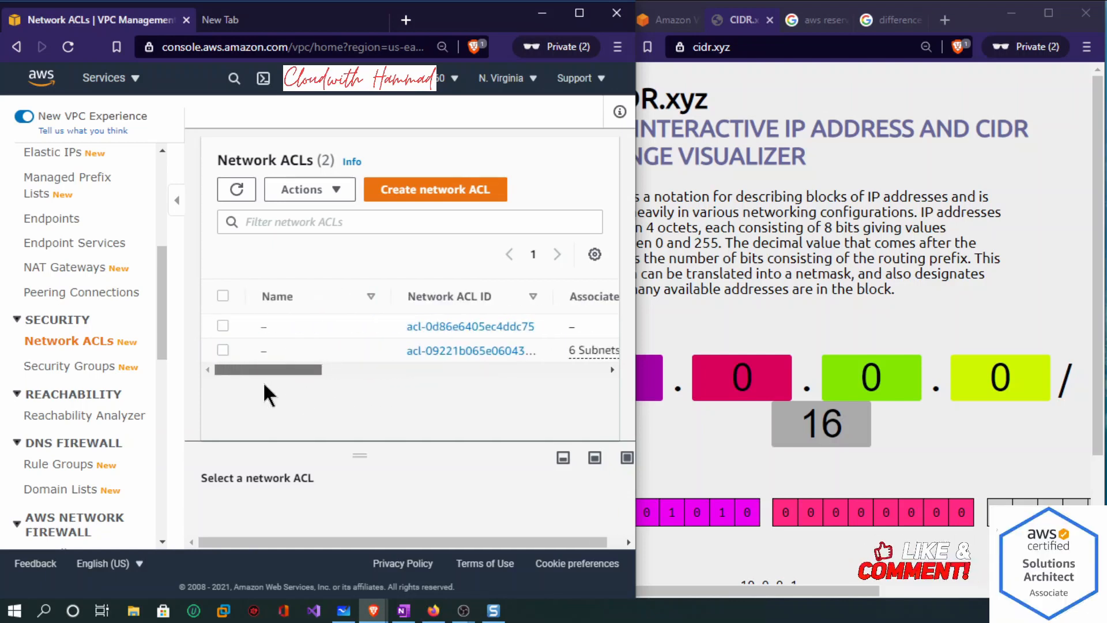
{"action": "left_click", "coordinate": [276, 326]}
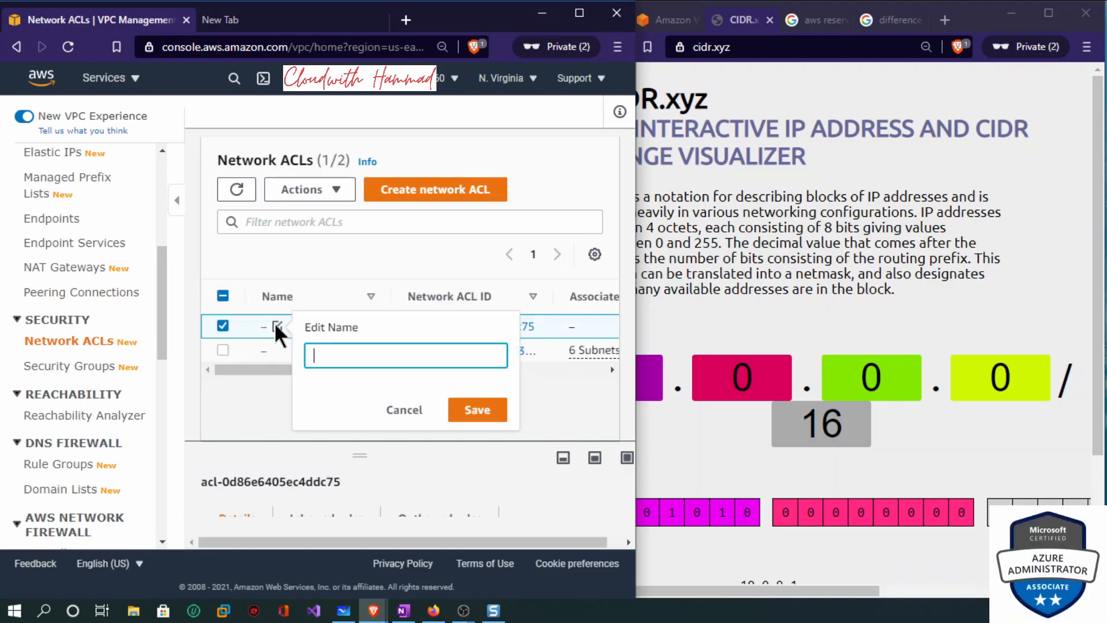
{"action": "type", "text": "Nacl"}
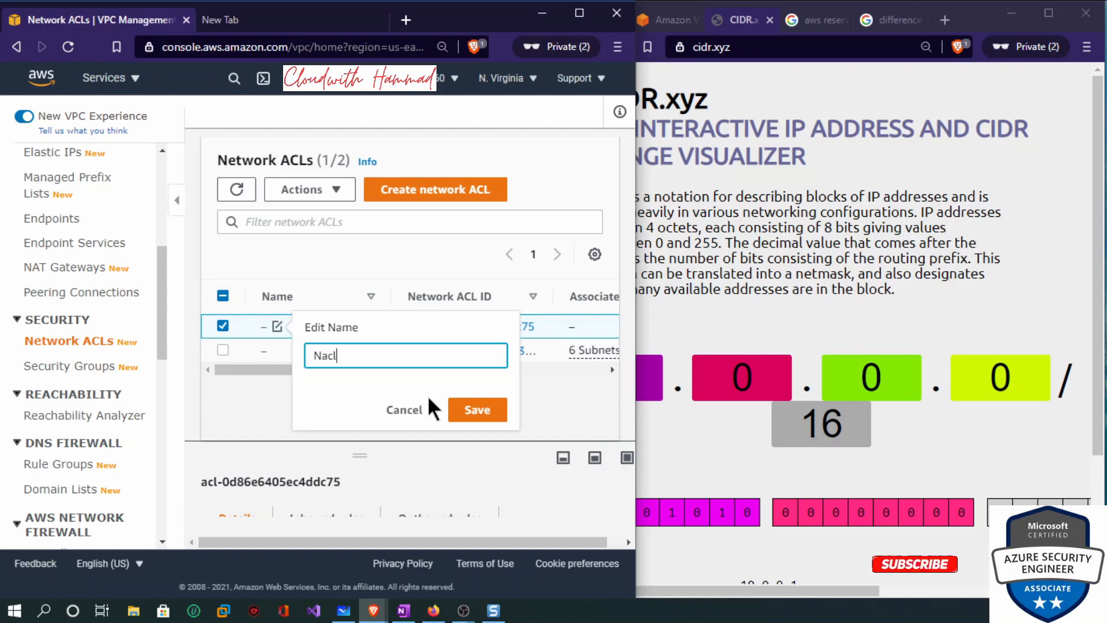
{"action": "type", "text": "-Hammad"}
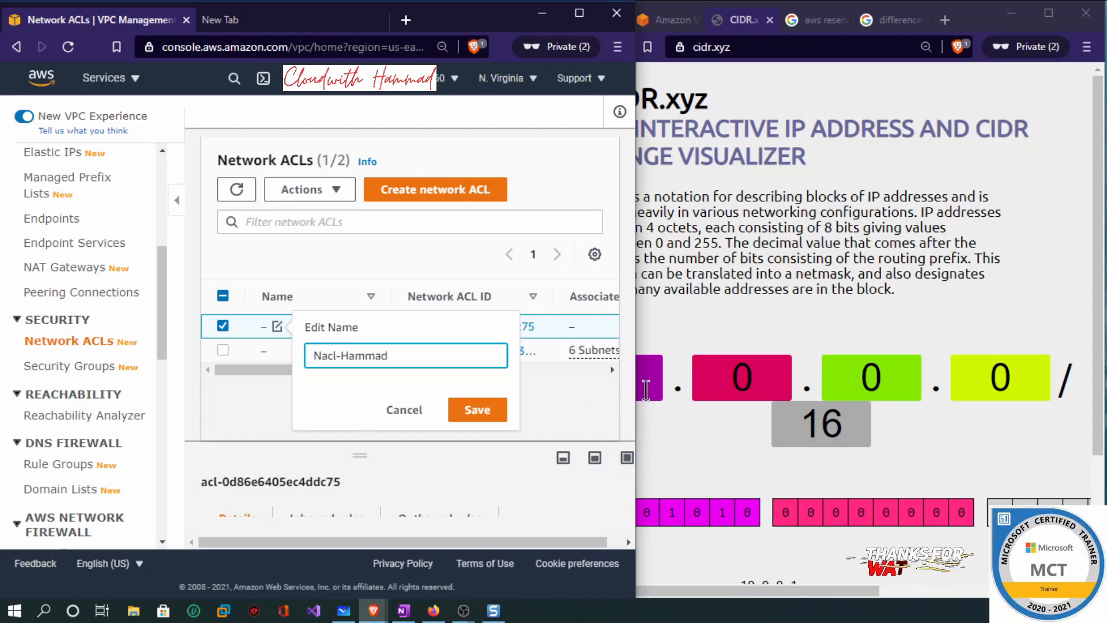
{"action": "left_click", "coordinate": [479, 411]}
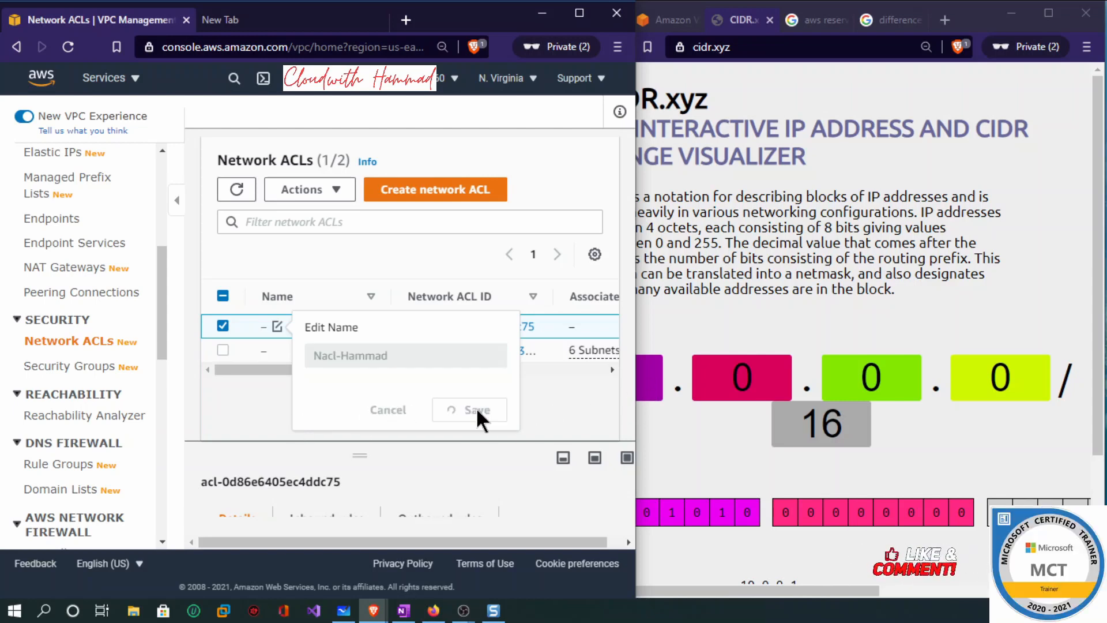
Look at the list of security groups and return to the list of subnets.
{"action": "left_click", "coordinate": [69, 369]}
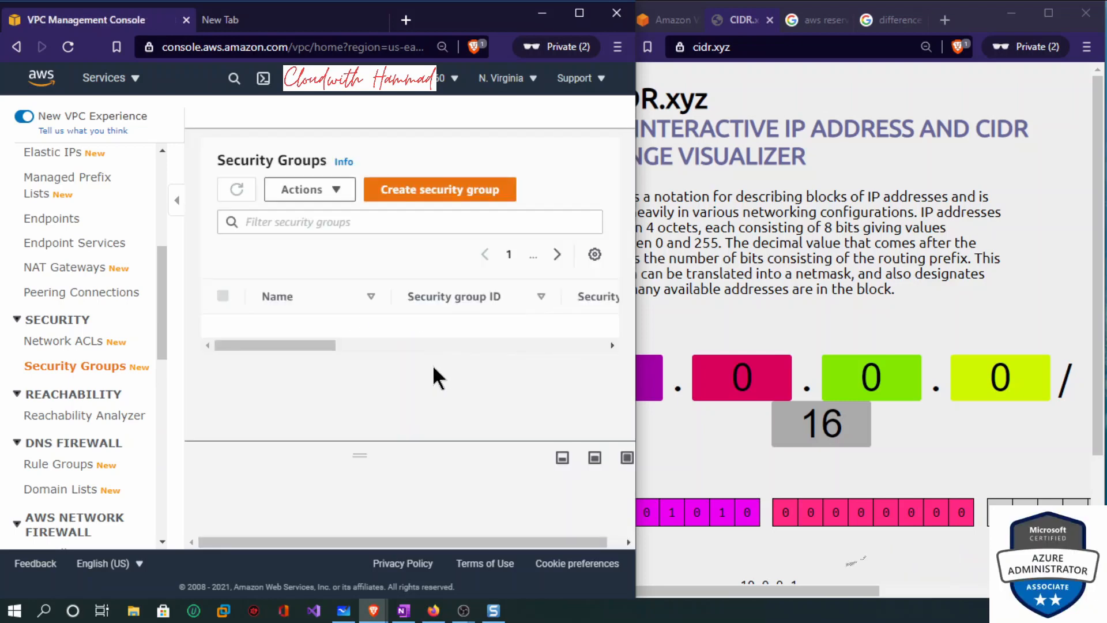
{"action": "left_click_drag", "start_coordinate": [322, 372], "coordinate": [283, 385]}
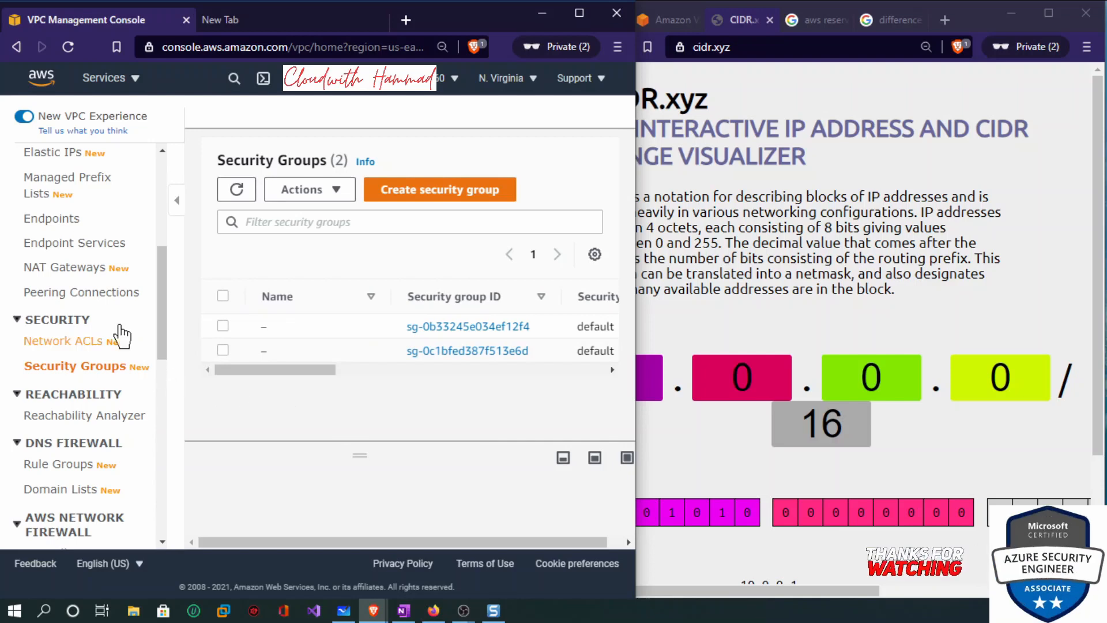
{"action": "left_click_drag", "start_coordinate": [162, 358], "coordinate": [159, 261]}
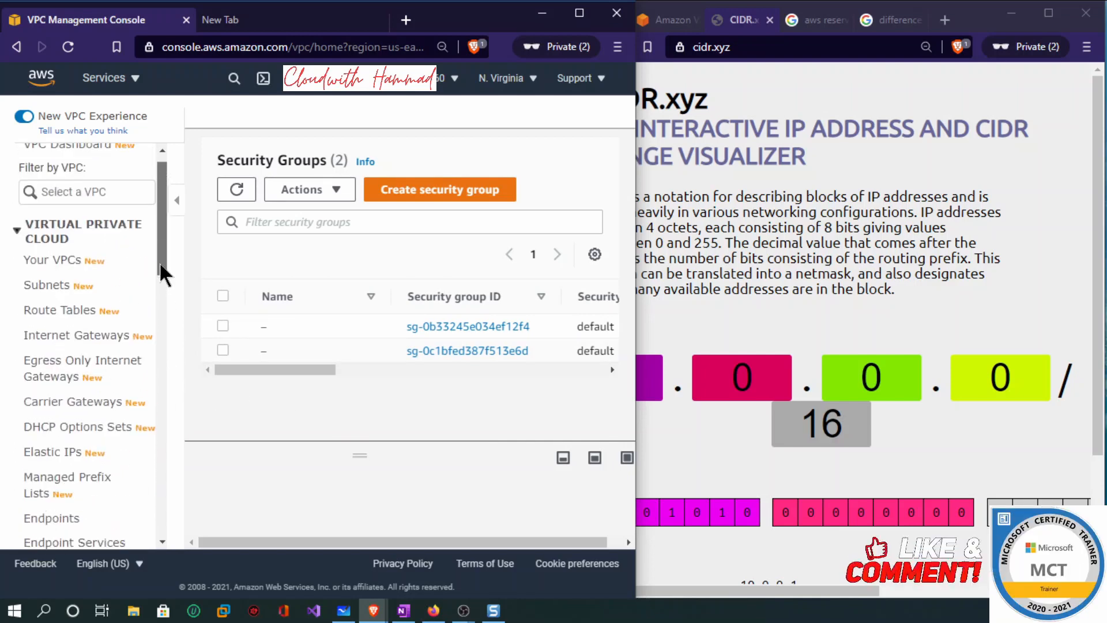
{"action": "left_click", "coordinate": [50, 288]}
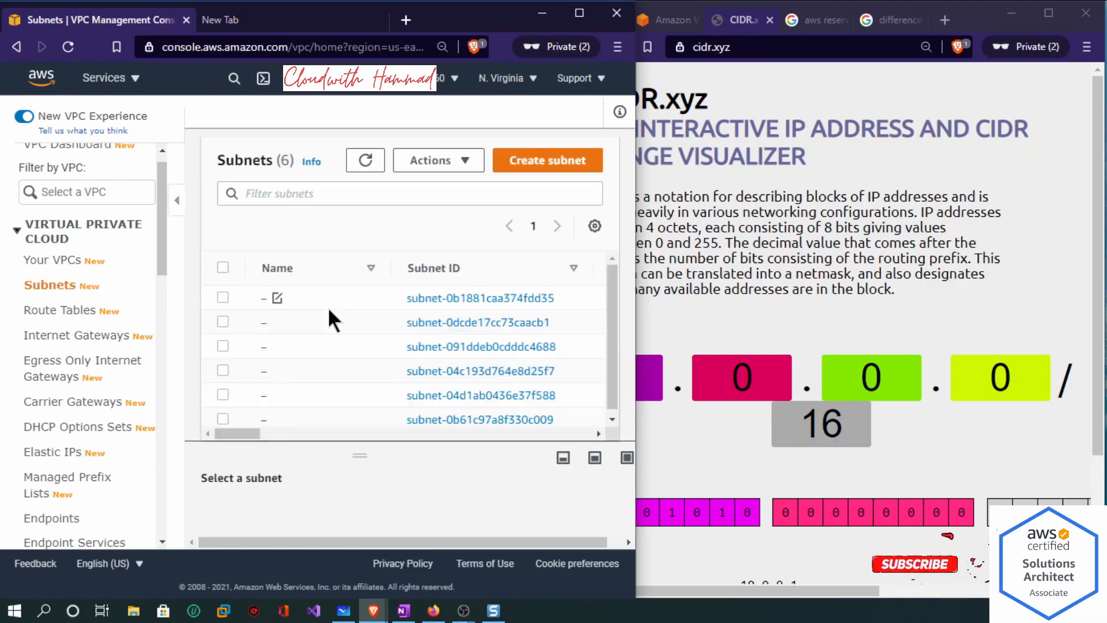
Switch to Microsoft Whiteboard, review the diagram of the VPC with public and private subnets, and return to the console.
{"action": "left_click", "coordinate": [492, 610]}
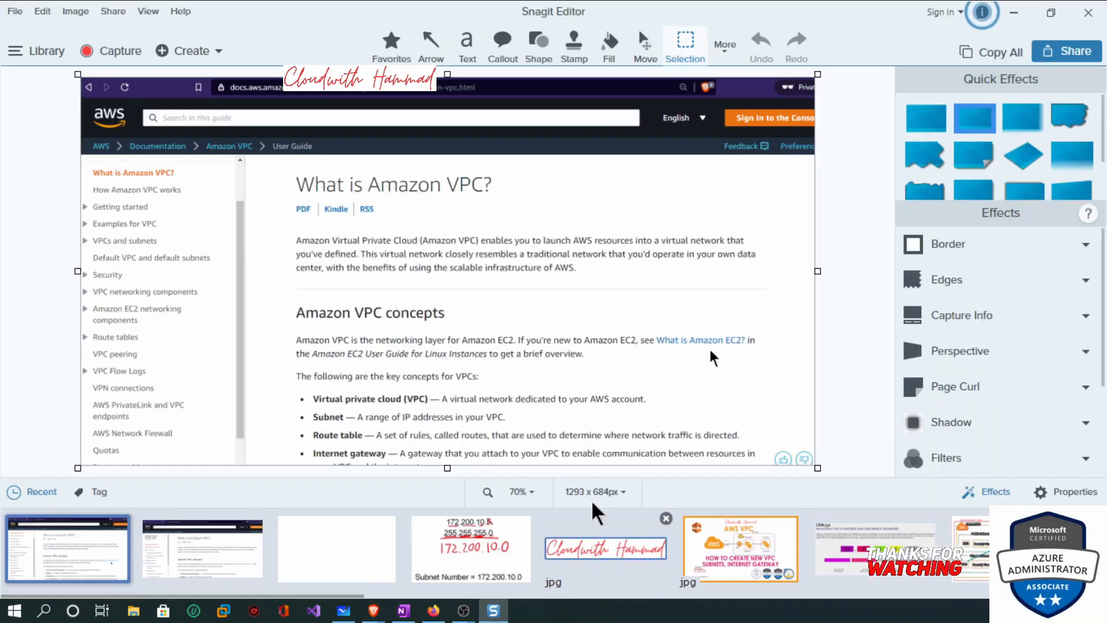
{"action": "left_click", "coordinate": [1030, 9]}
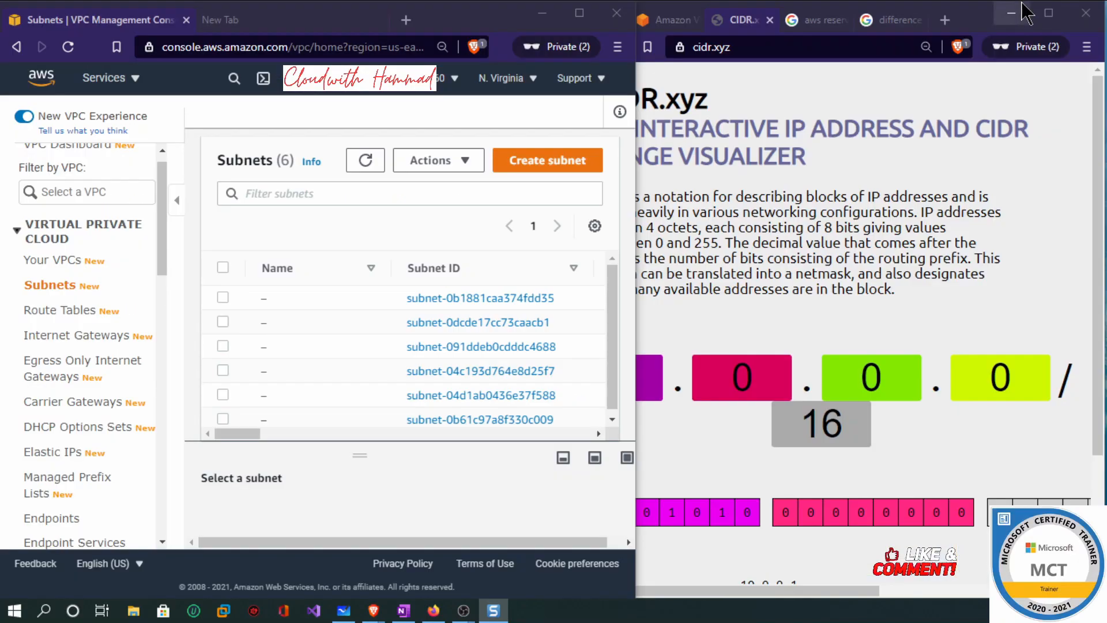
{"action": "left_click", "coordinate": [342, 612]}
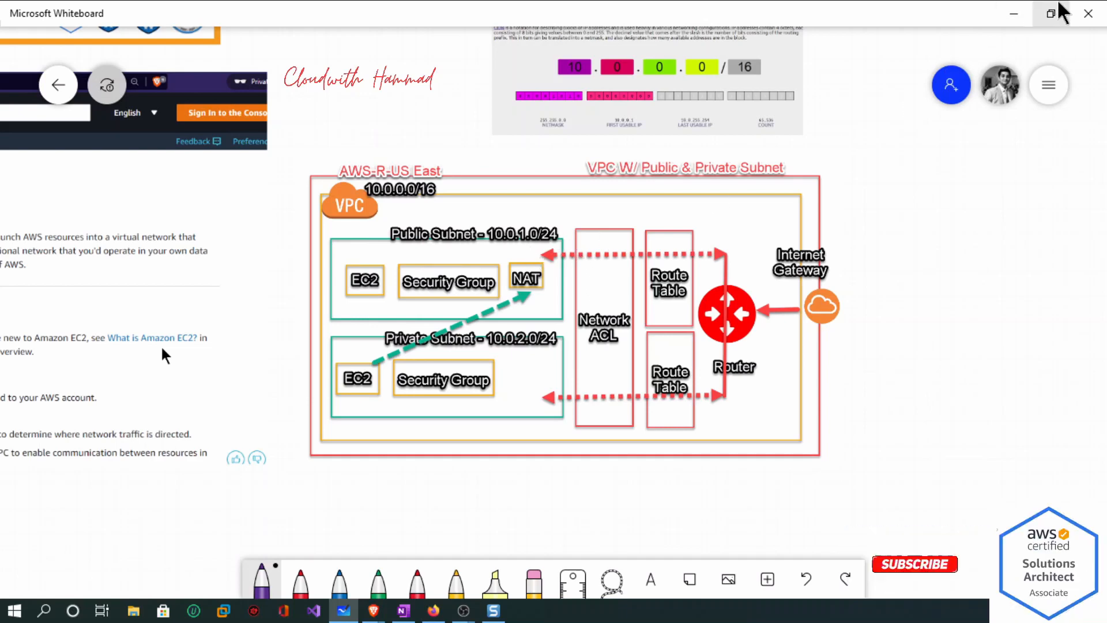
{"action": "left_click", "coordinate": [1014, 12]}
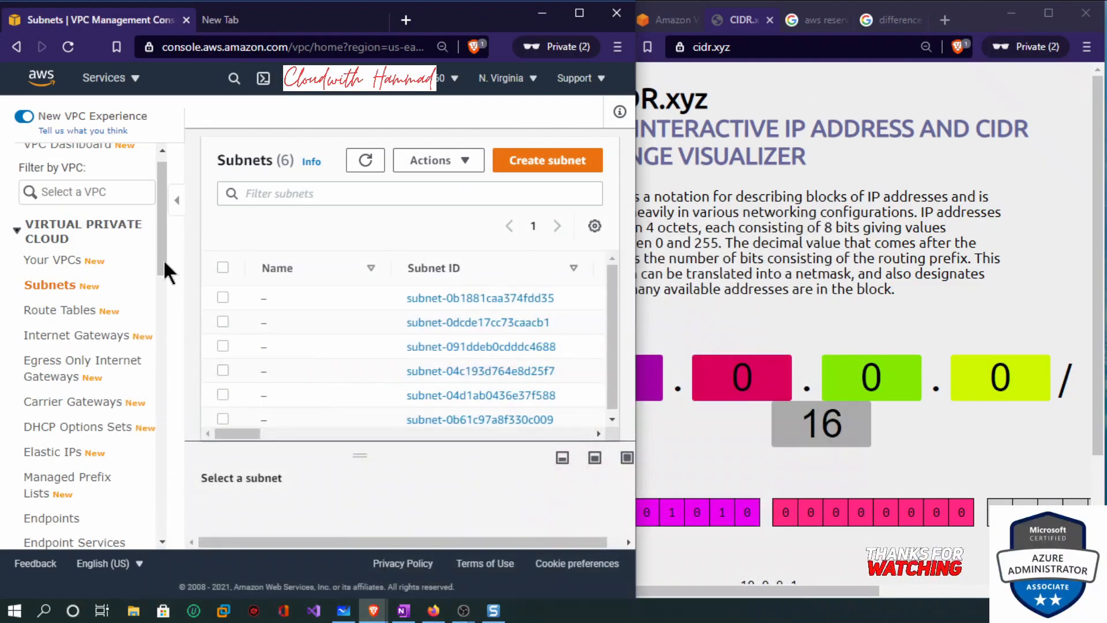
Start creating a subnet and select the non-default VPC with CIDR 10.0.0.0/16 for it.
{"action": "left_click", "coordinate": [547, 161]}
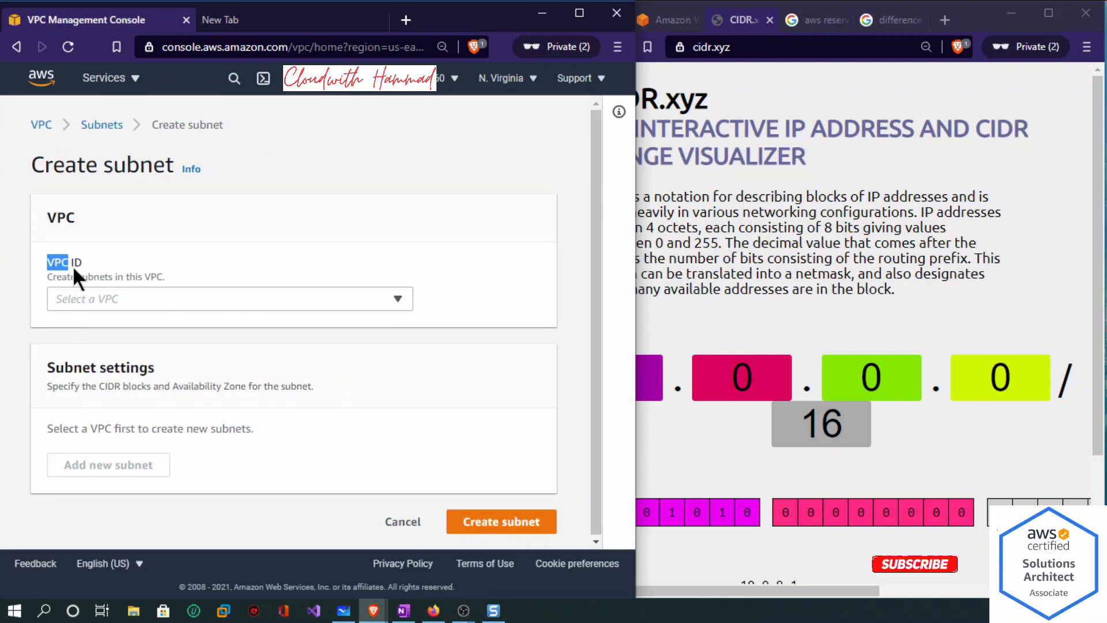
{"action": "left_click_drag", "start_coordinate": [73, 267], "coordinate": [83, 263]}
{"action": "left_click_drag", "start_coordinate": [168, 277], "coordinate": [101, 276]}
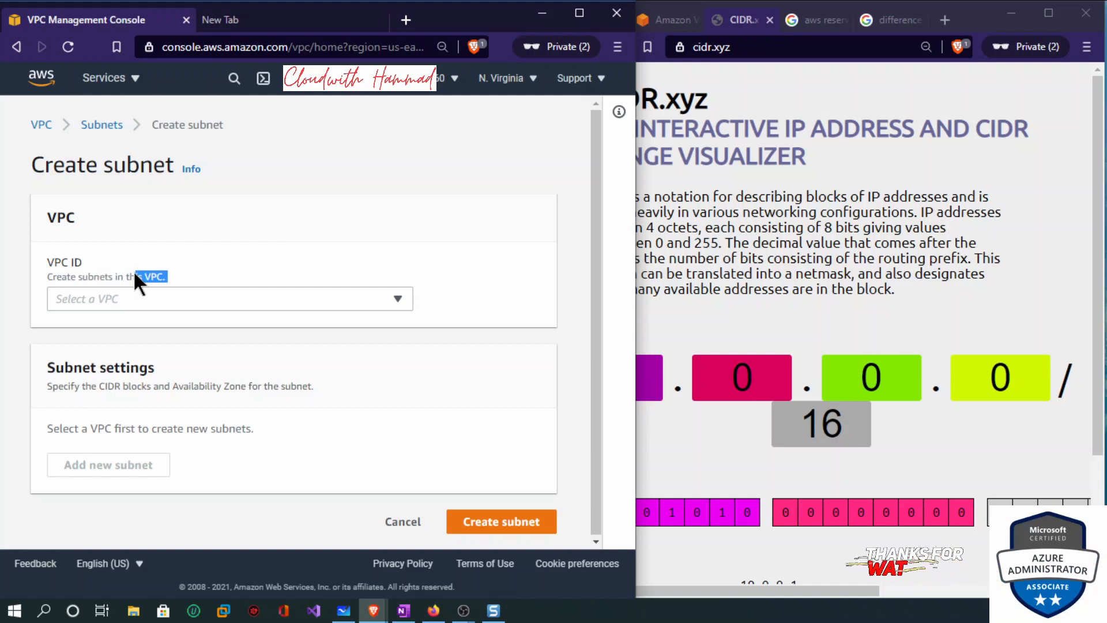
{"action": "left_click", "coordinate": [397, 297]}
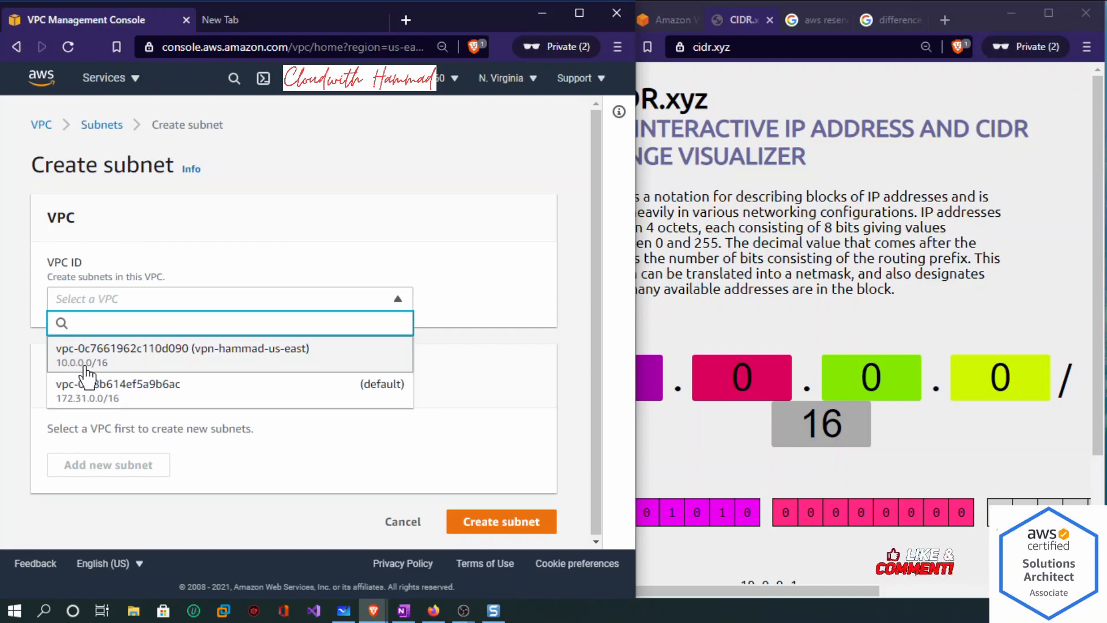
{"action": "left_click", "coordinate": [157, 362]}
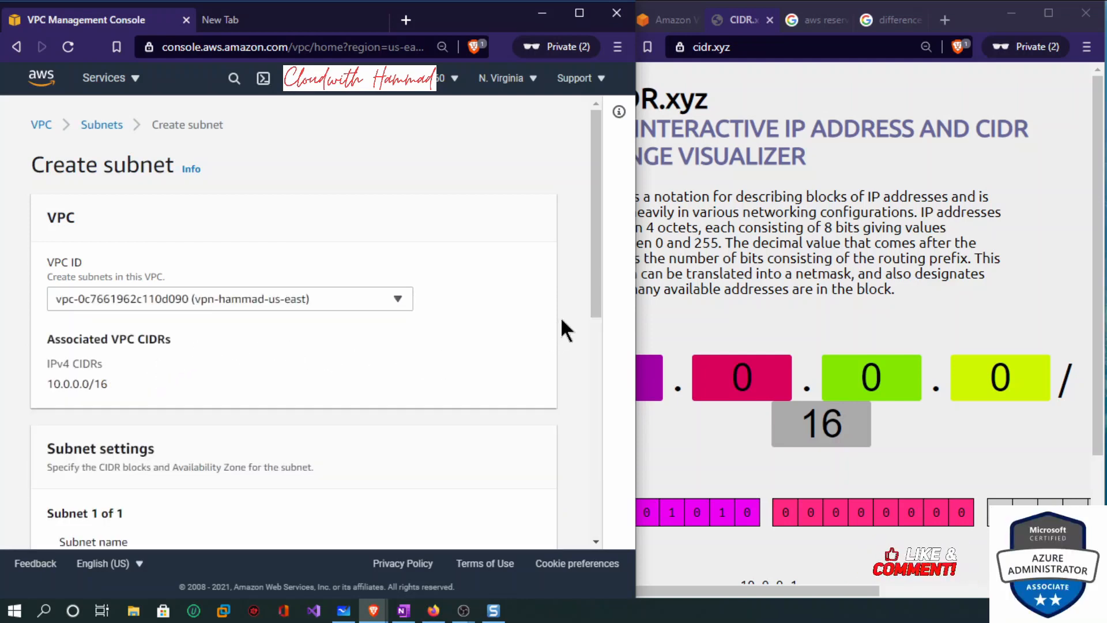
Enter "Public-subnet-Us-east-" as the beginning of the subnet's name.
{"action": "left_click_drag", "start_coordinate": [594, 307], "coordinate": [599, 430]}
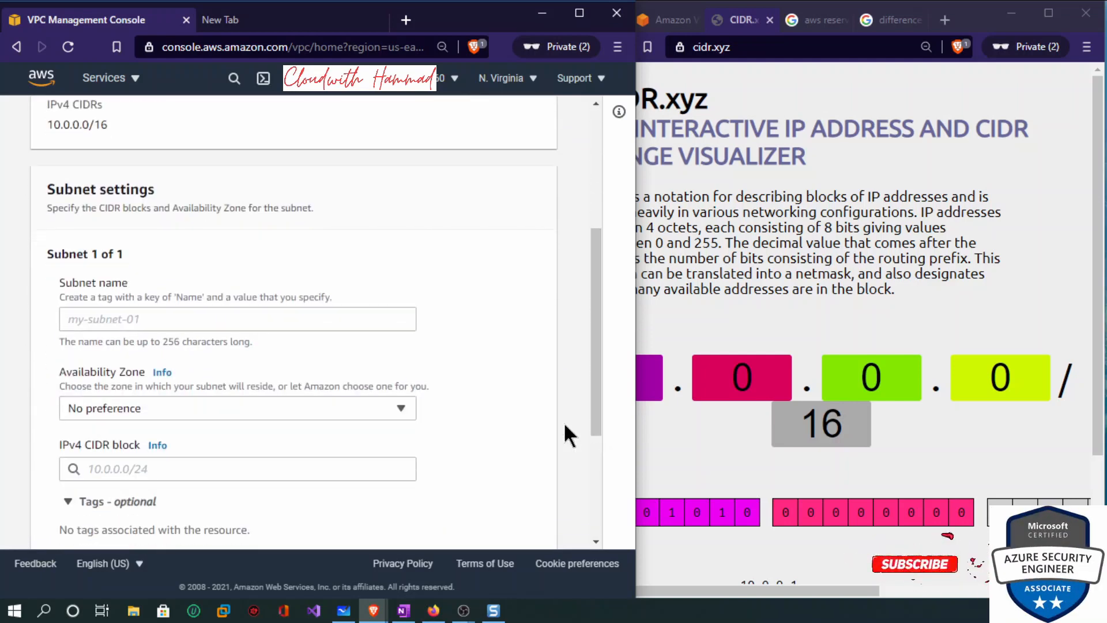
{"action": "left_click", "coordinate": [121, 316]}
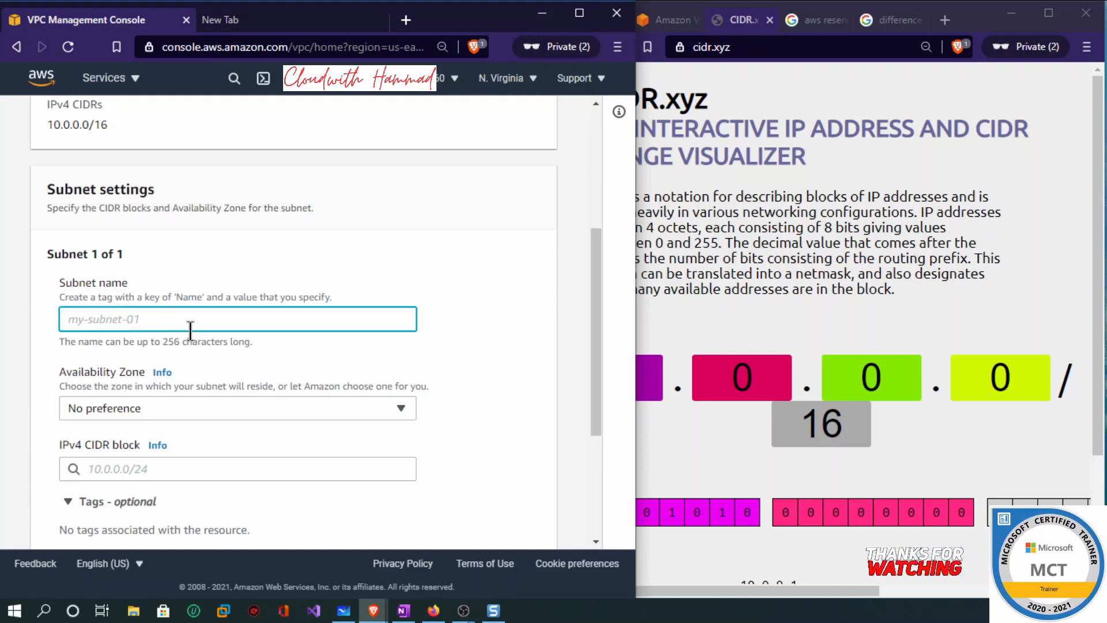
{"action": "type", "text": "S"}
{"action": "key", "text": "BackSpace"}
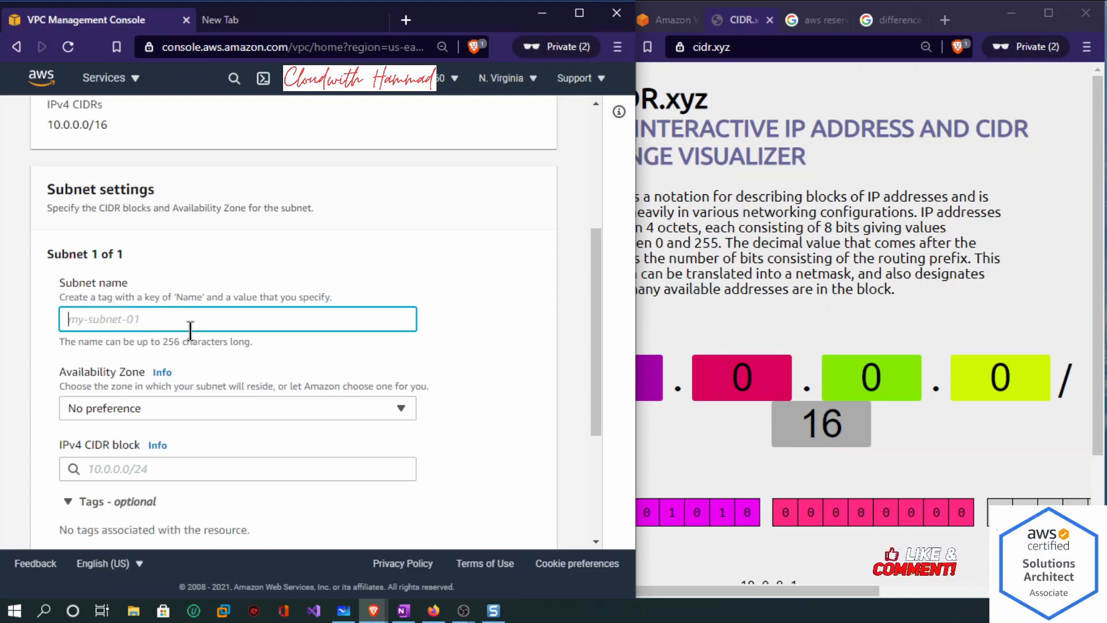
{"action": "type", "text": "P"}
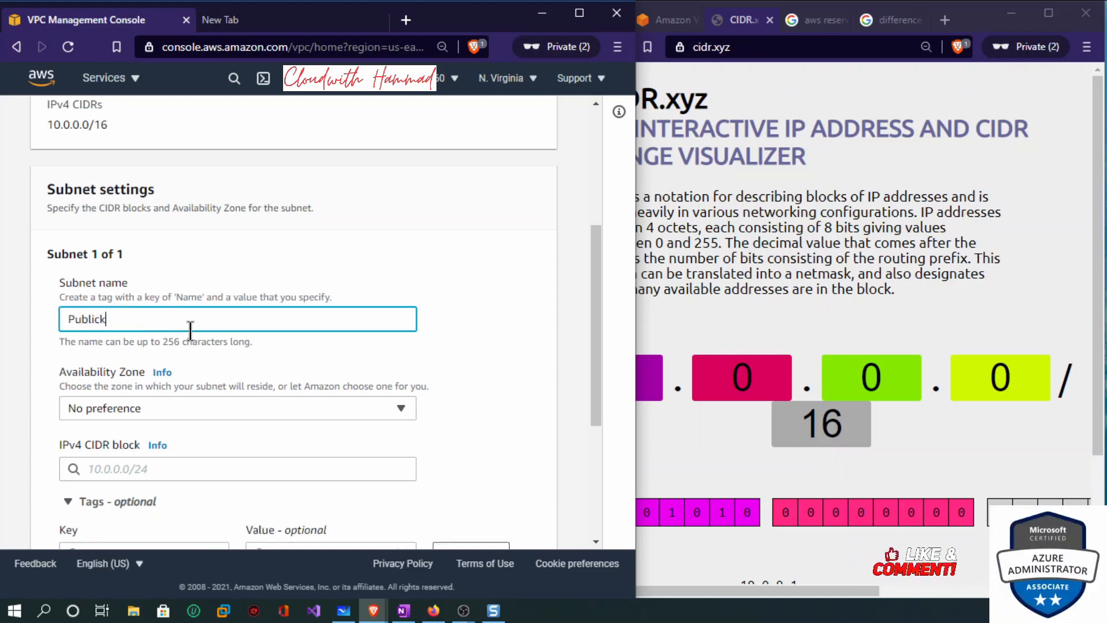
{"action": "type", "text": "ublick"}
{"action": "key", "text": "BackSpace"}
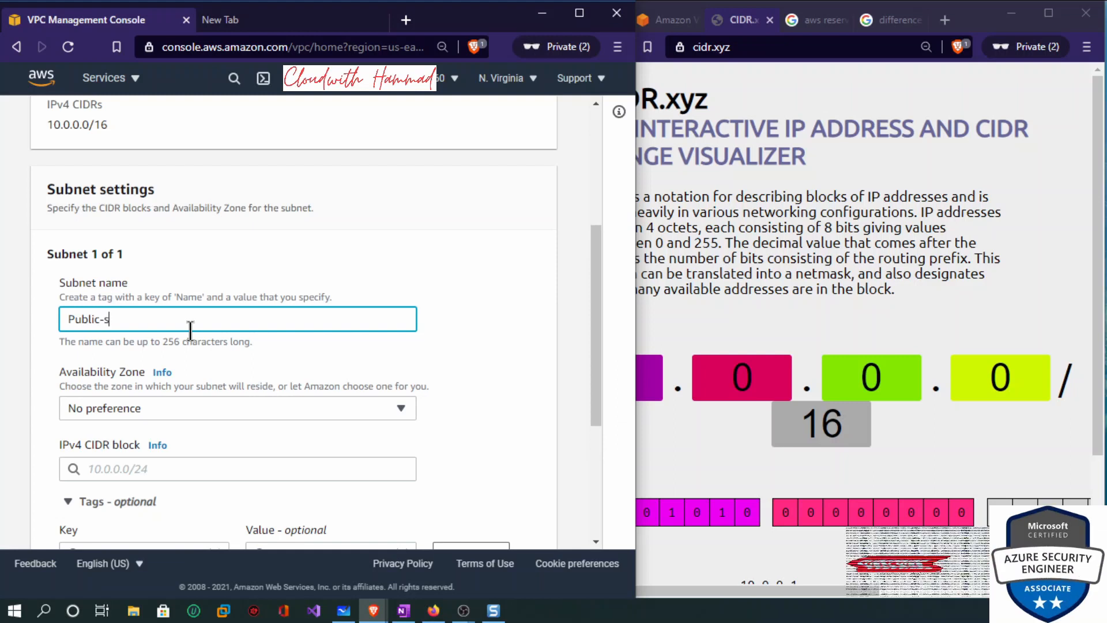
{"action": "type", "text": "-subnet"}
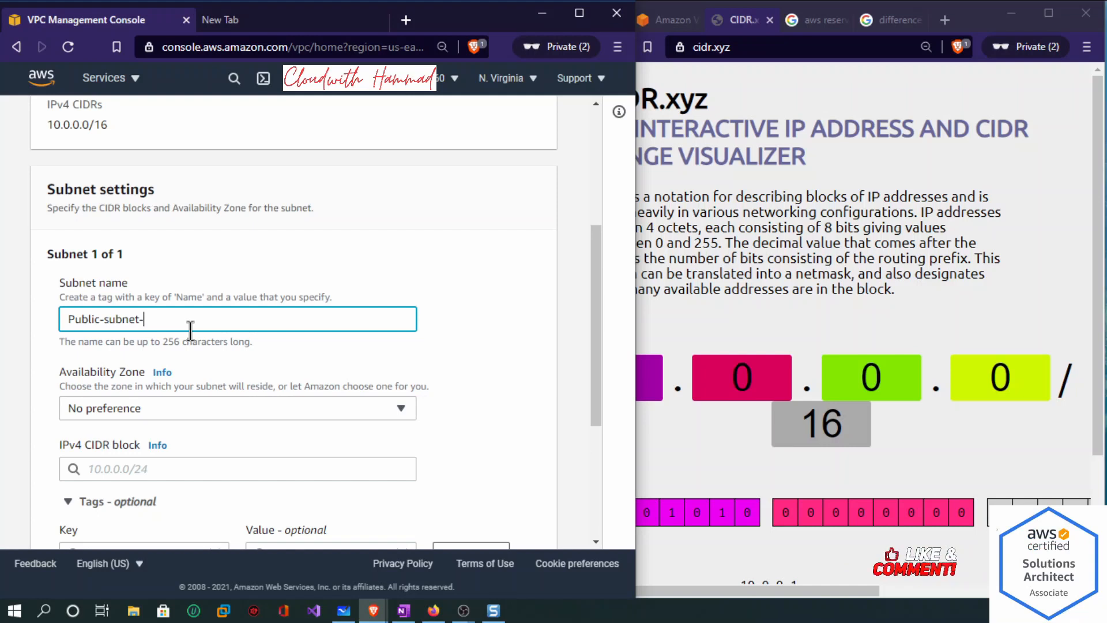
{"action": "type", "text": "-Us-east"}
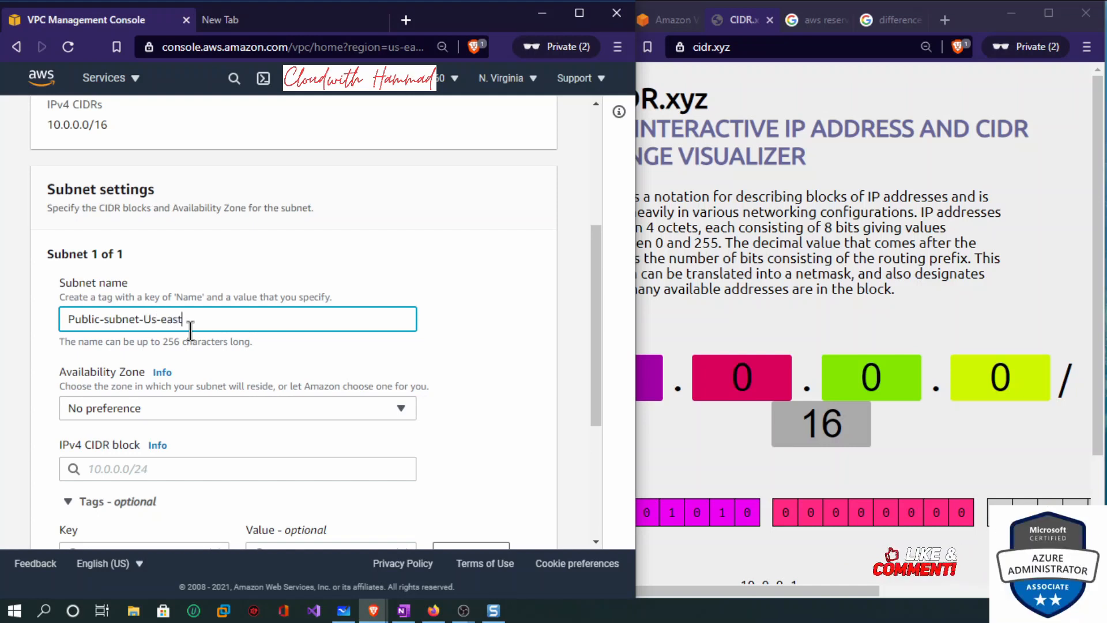
{"action": "type", "text": "-"}
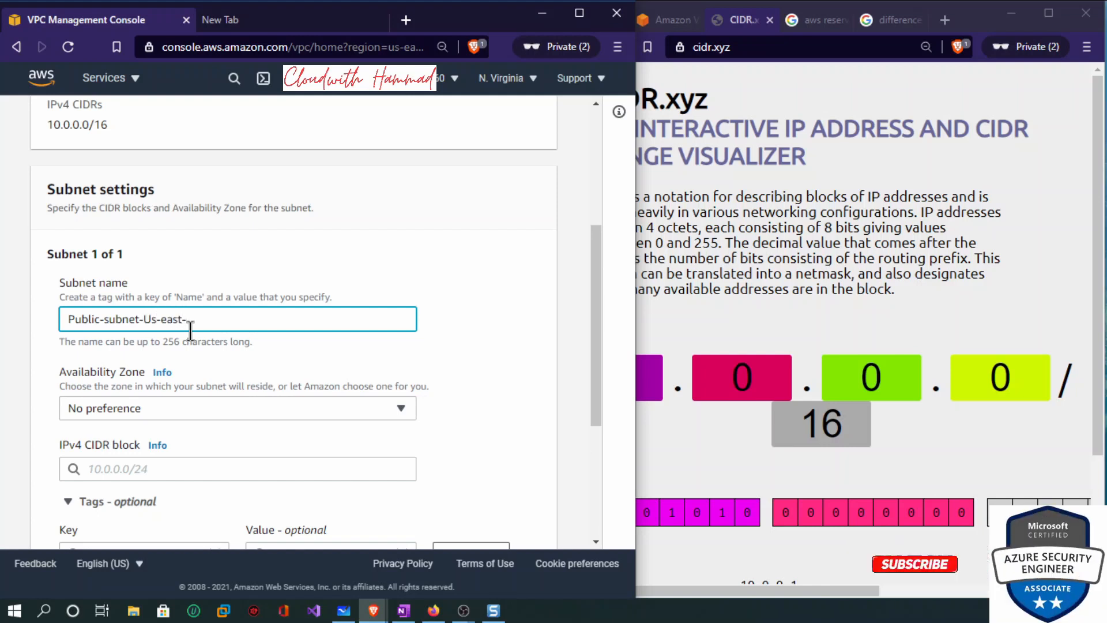
Set the Availability Zone to US East (N. Virginia) / us-east-1a and complete the subnet name as Public-subnet-Us-east-1a.
{"action": "left_click", "coordinate": [299, 408]}
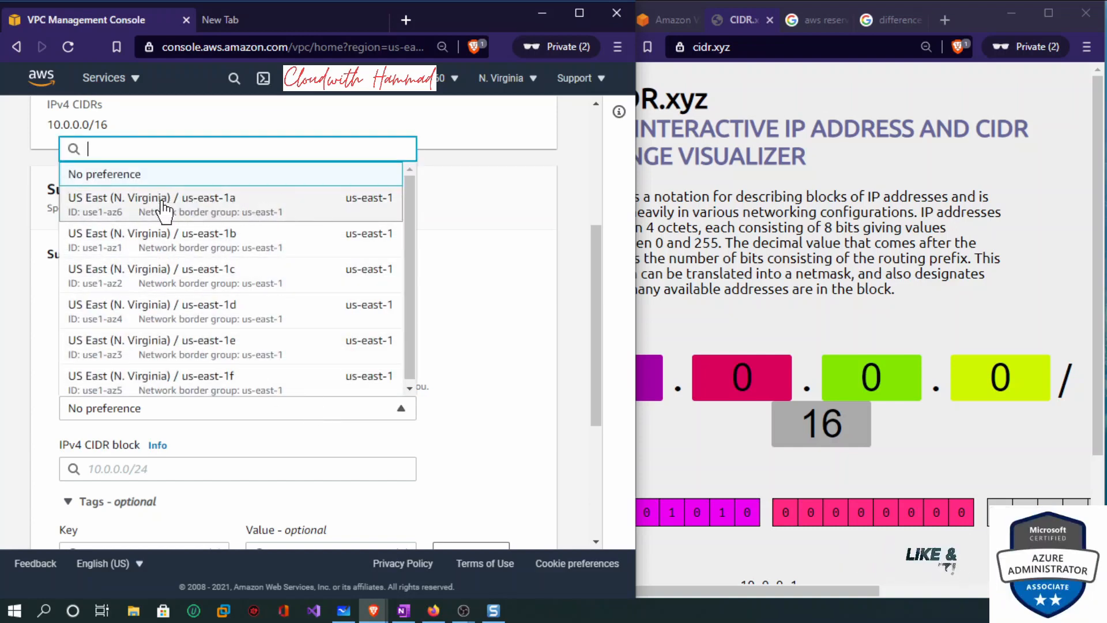
{"action": "left_click", "coordinate": [229, 207]}
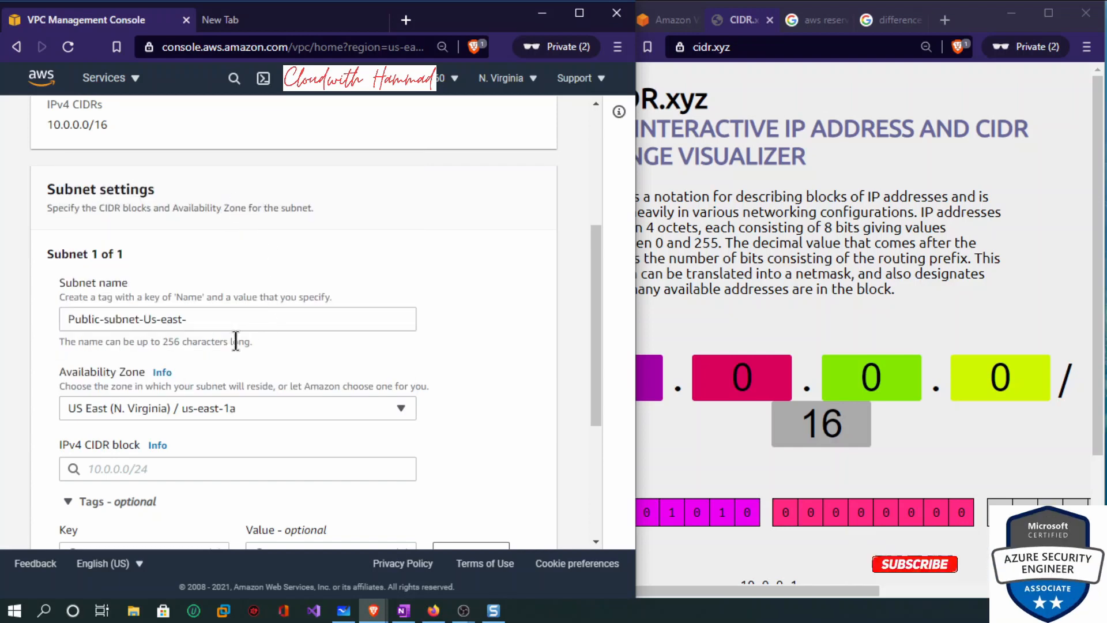
{"action": "left_click", "coordinate": [207, 314]}
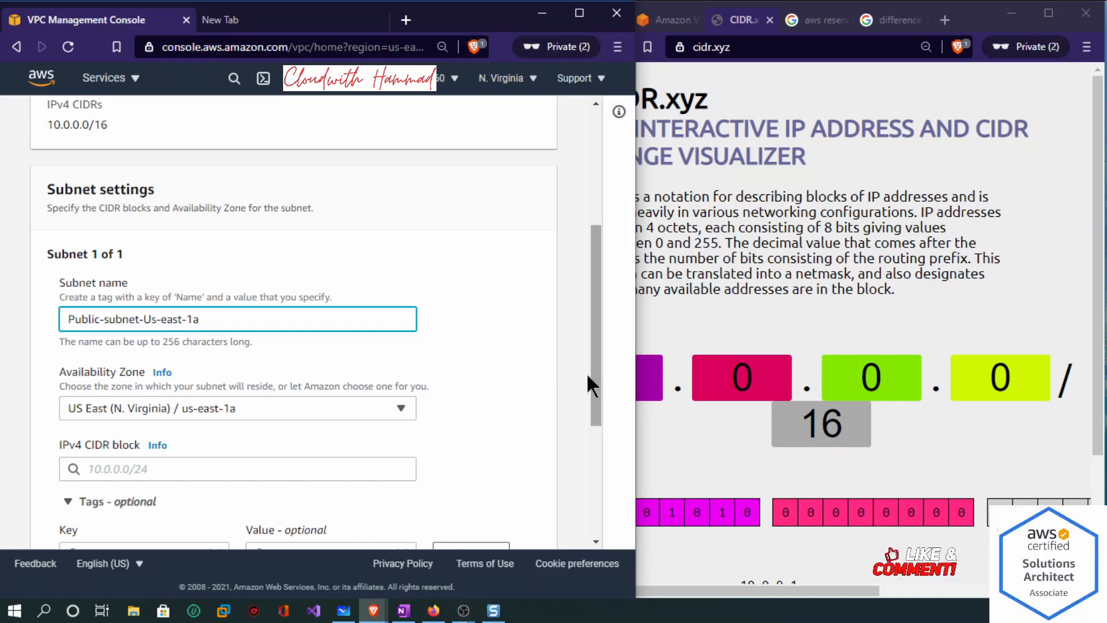
Set the public subnet's IPv4 CIDR block to 10.0.1.0/24.
{"action": "left_click_drag", "start_coordinate": [599, 379], "coordinate": [625, 426]}
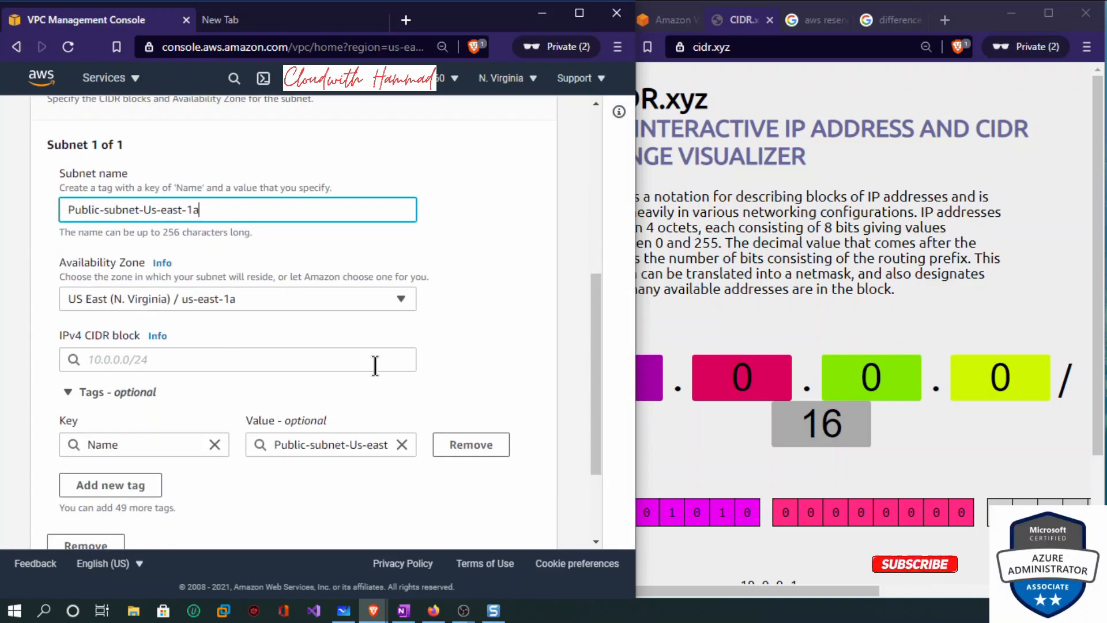
{"action": "left_click", "coordinate": [269, 358]}
{"action": "left_click", "coordinate": [456, 364]}
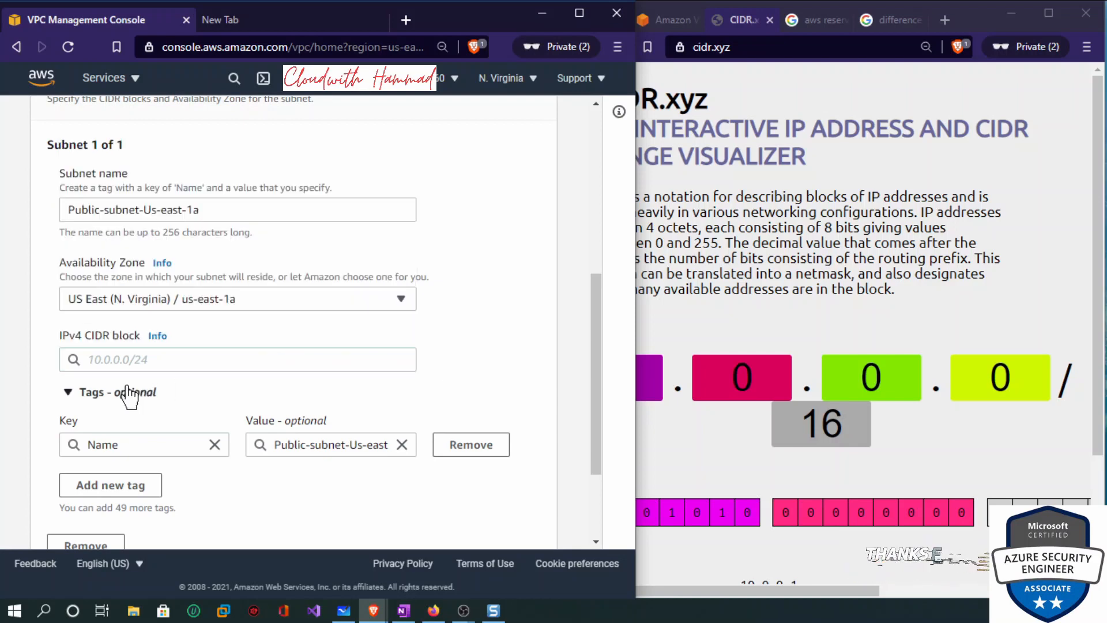
{"action": "left_click", "coordinate": [115, 359]}
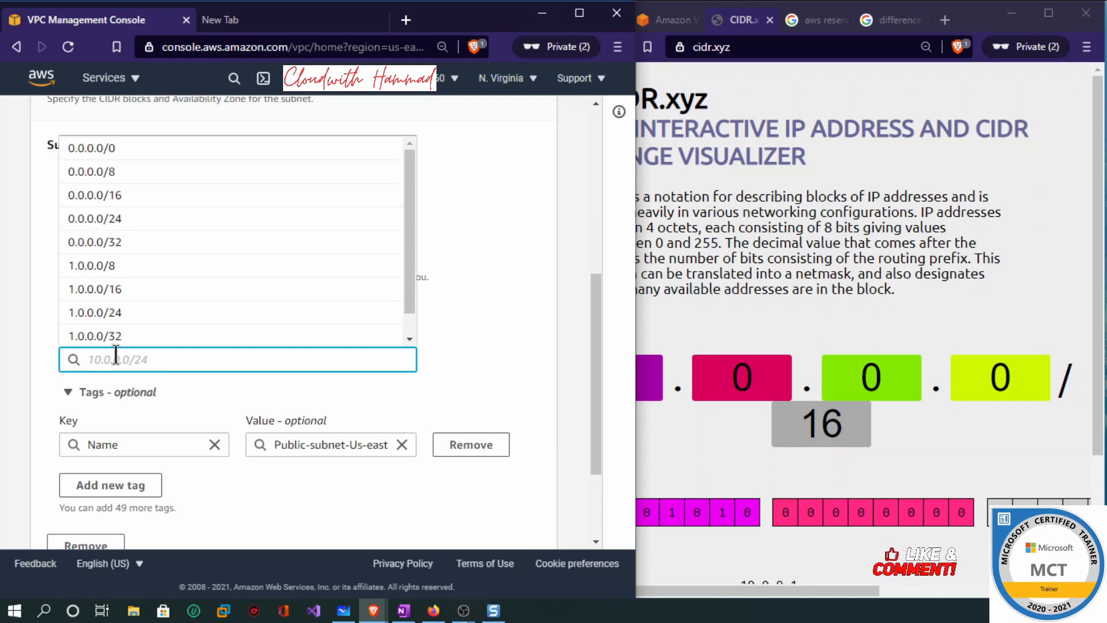
{"action": "type", "text": "10."}
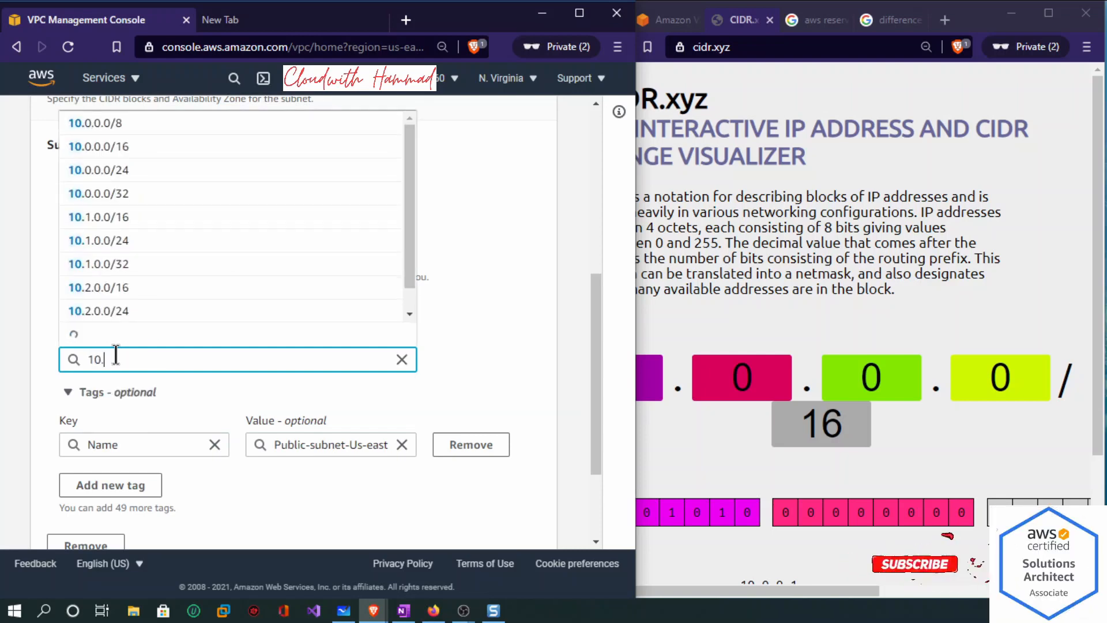
{"action": "type", "text": "0.1."}
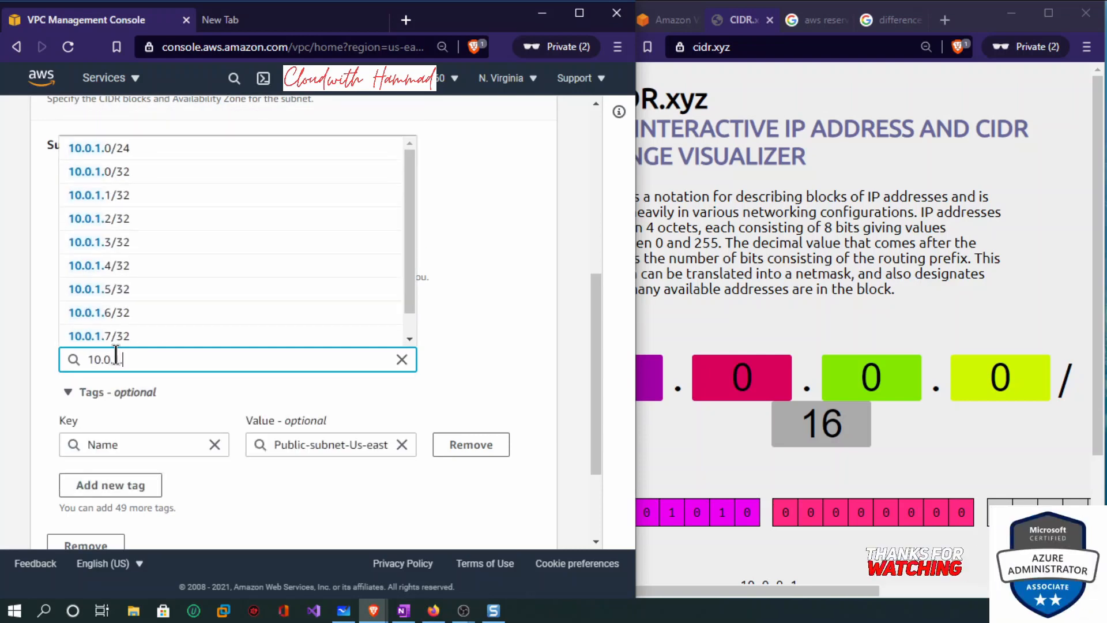
{"action": "type", "text": "0/24"}
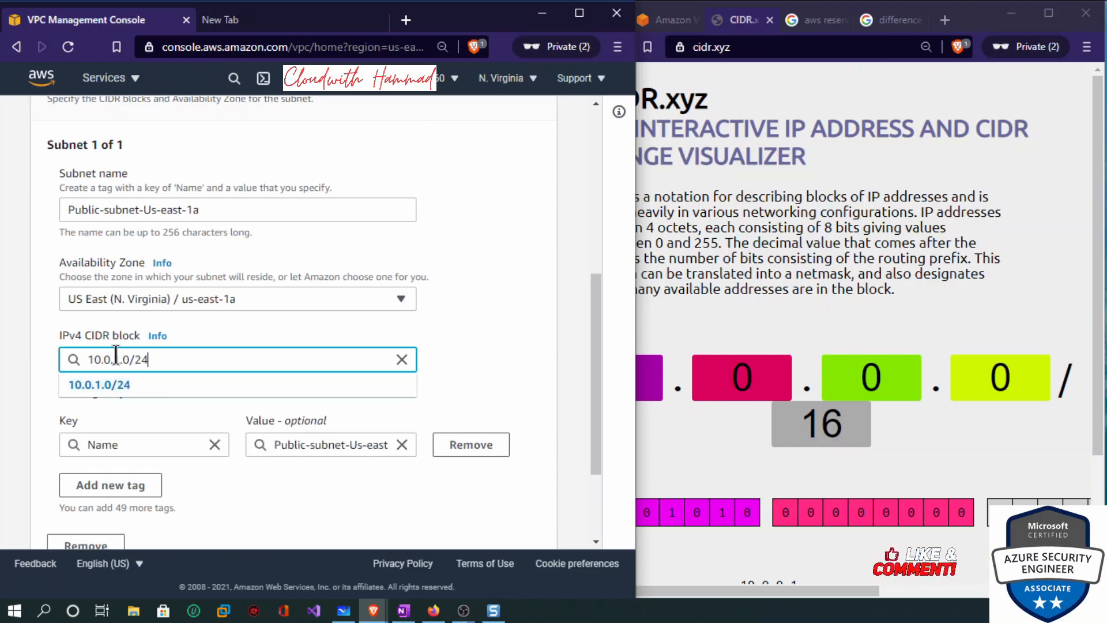
{"action": "left_click", "coordinate": [125, 385]}
Add a second subnet to the form and copy the first subnet's name into its name field.
{"action": "left_click_drag", "start_coordinate": [594, 383], "coordinate": [637, 465]}
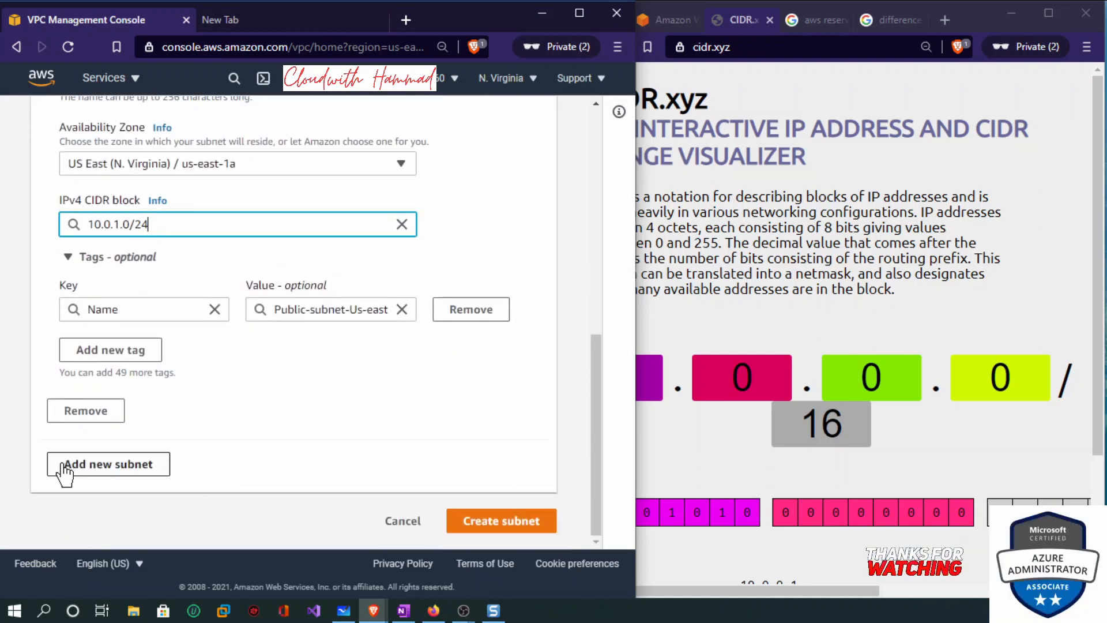
{"action": "left_click", "coordinate": [106, 465]}
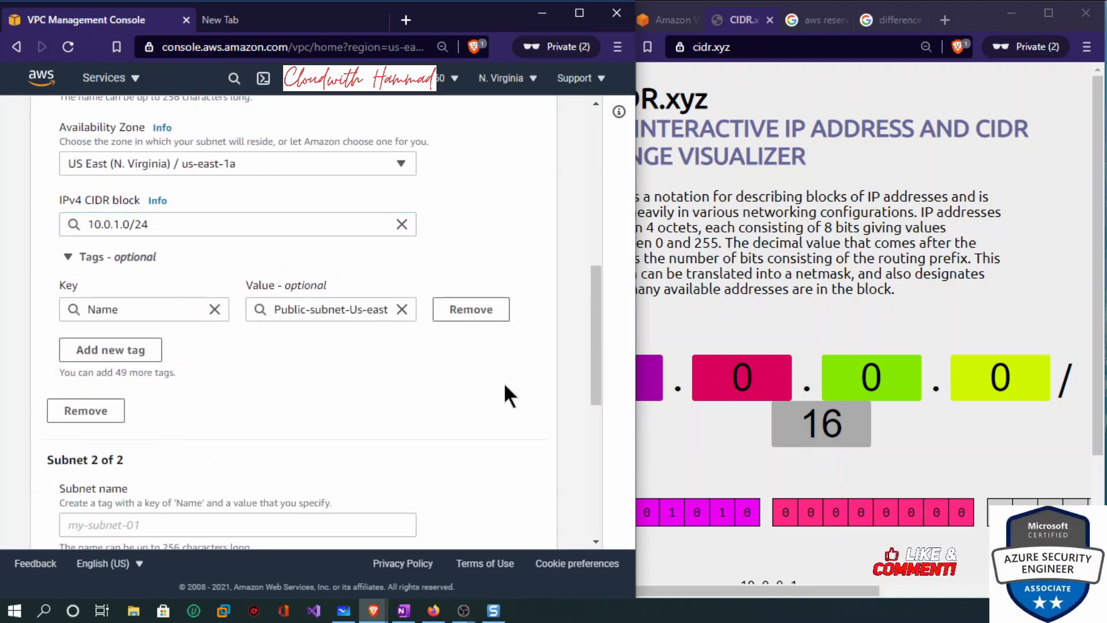
{"action": "left_click_drag", "start_coordinate": [593, 378], "coordinate": [613, 345]}
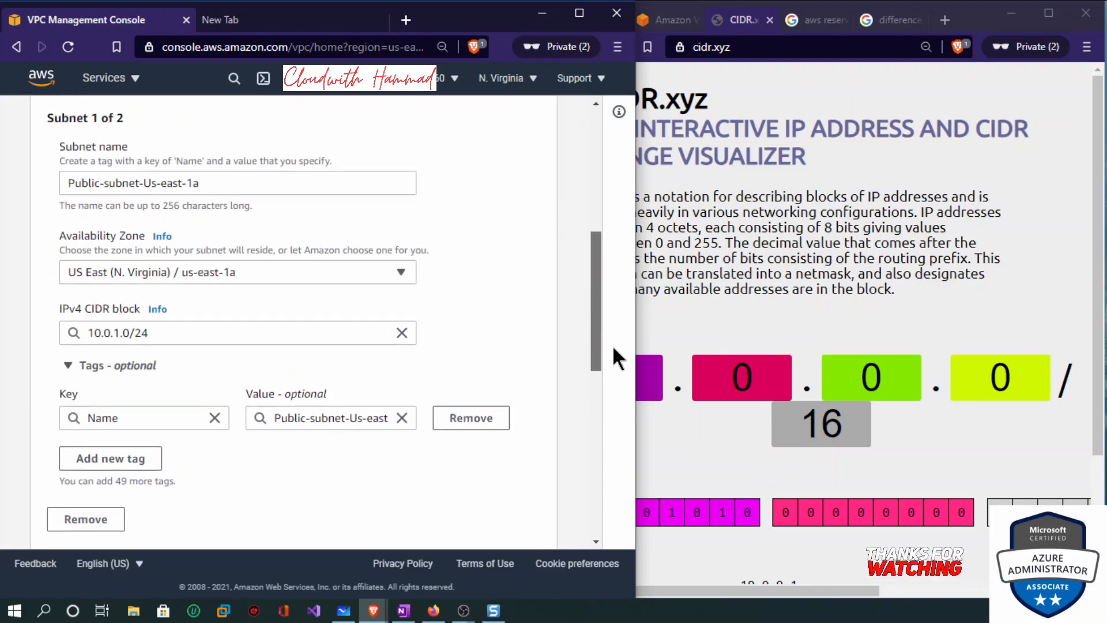
{"action": "left_click_drag", "start_coordinate": [210, 183], "coordinate": [51, 183]}
{"action": "right_click", "coordinate": [104, 185]}
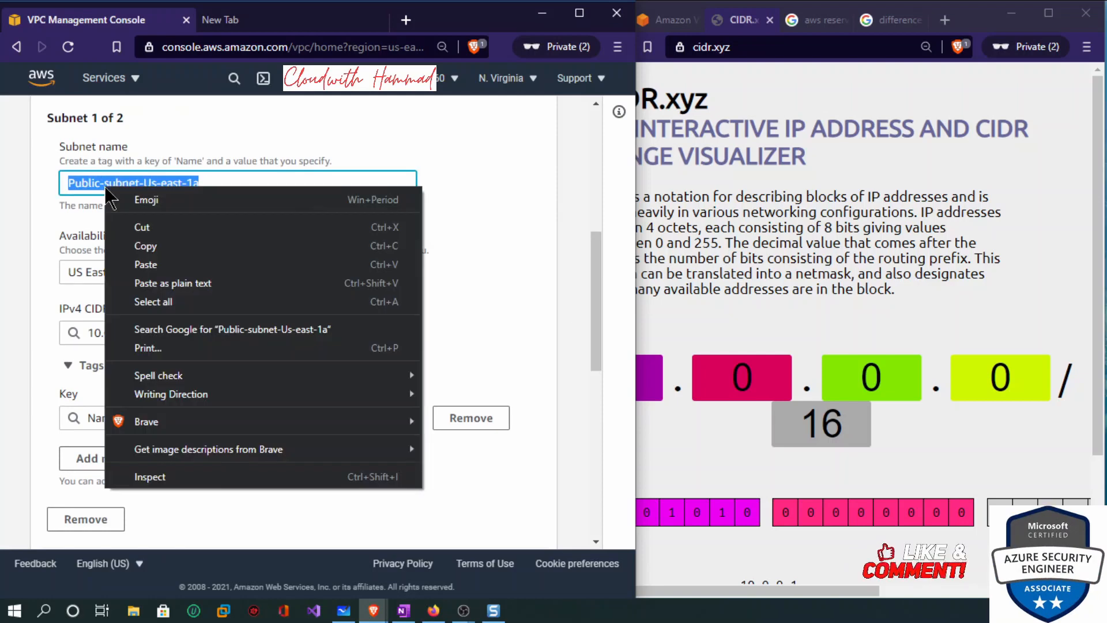
{"action": "left_click", "coordinate": [138, 246]}
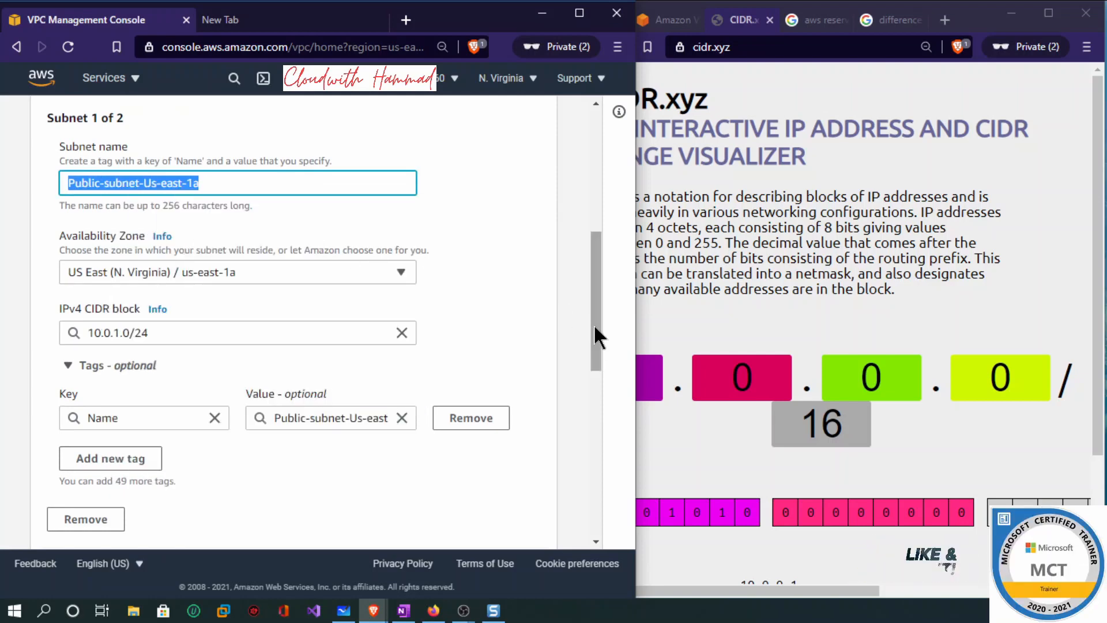
{"action": "left_click_drag", "start_coordinate": [593, 323], "coordinate": [600, 422]}
{"action": "left_click", "coordinate": [189, 371]}
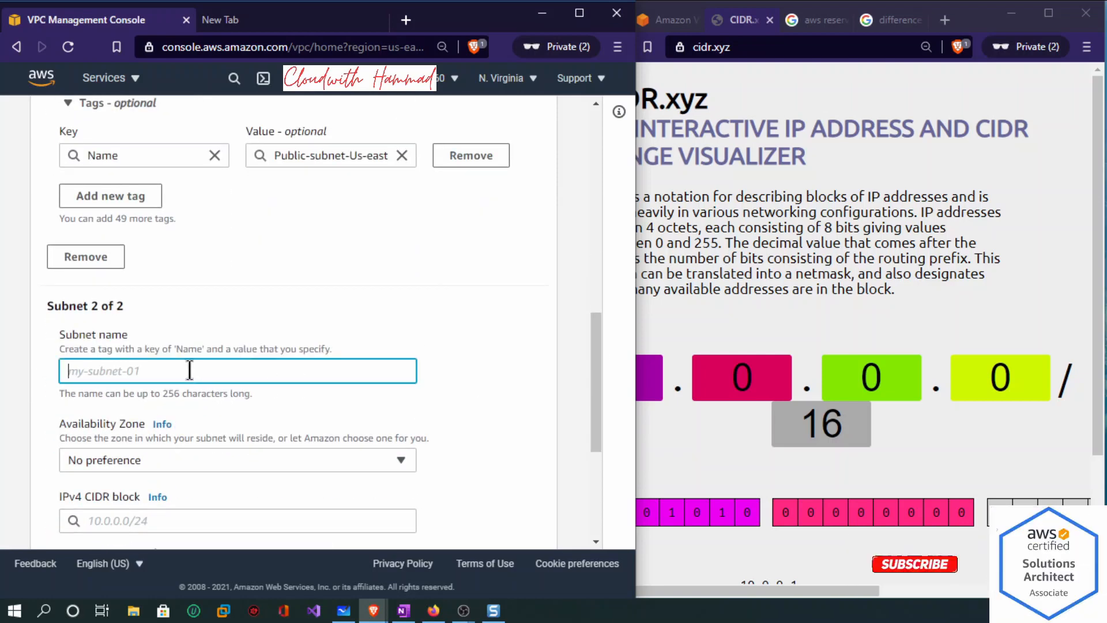
{"action": "key", "text": "ctrl+v"}
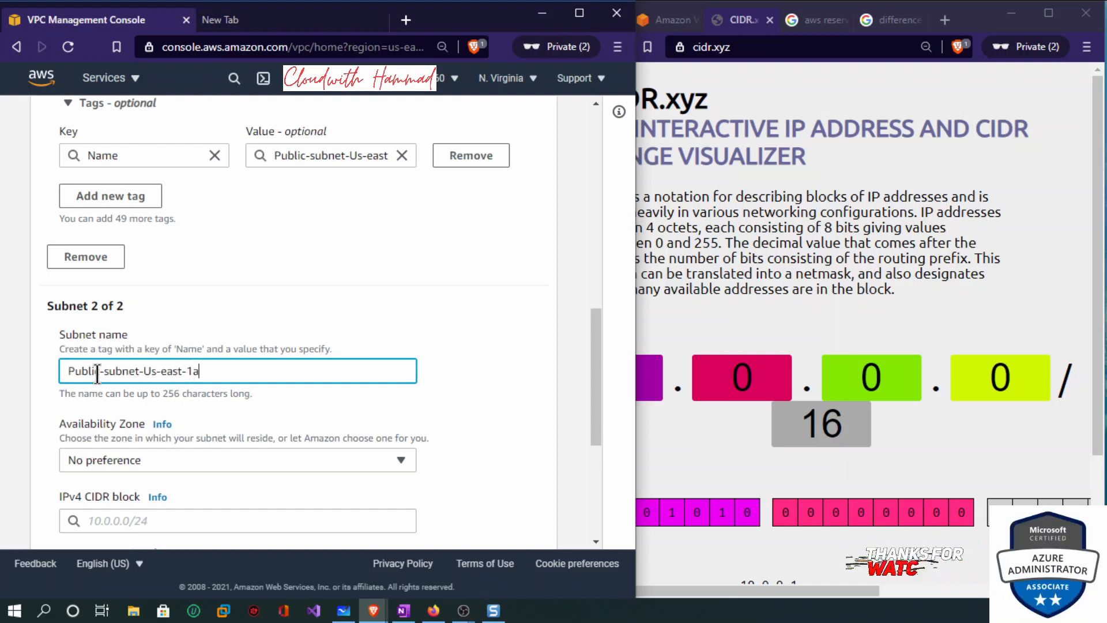
Change the second subnet's name to Private-subnet-Us-east-1b.
{"action": "left_click_drag", "start_coordinate": [89, 373], "coordinate": [76, 374]}
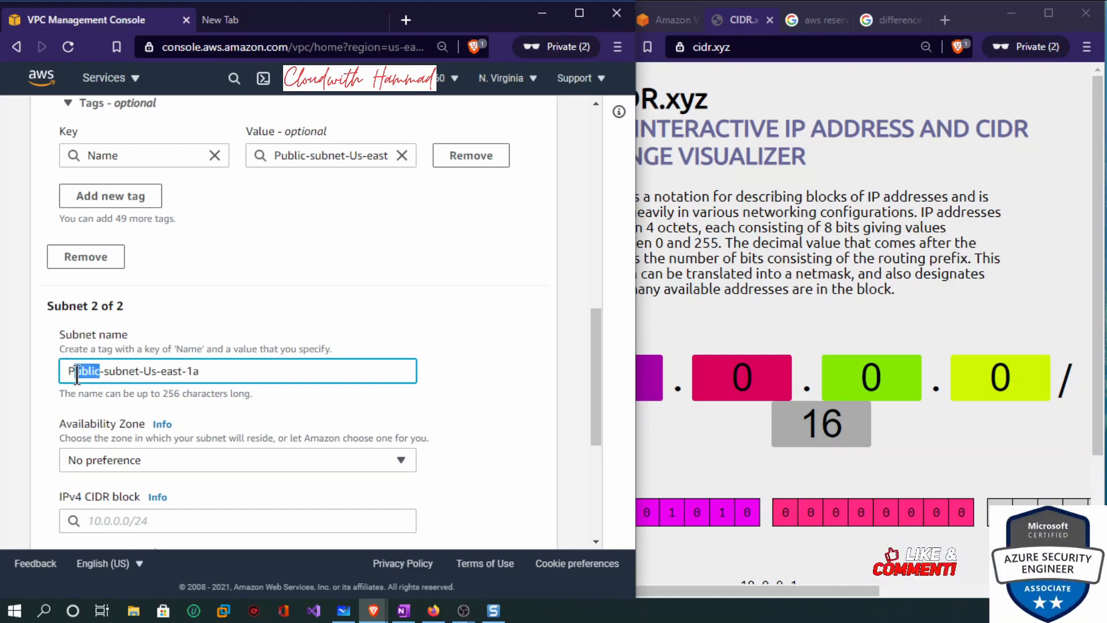
{"action": "type", "text": "rivate"}
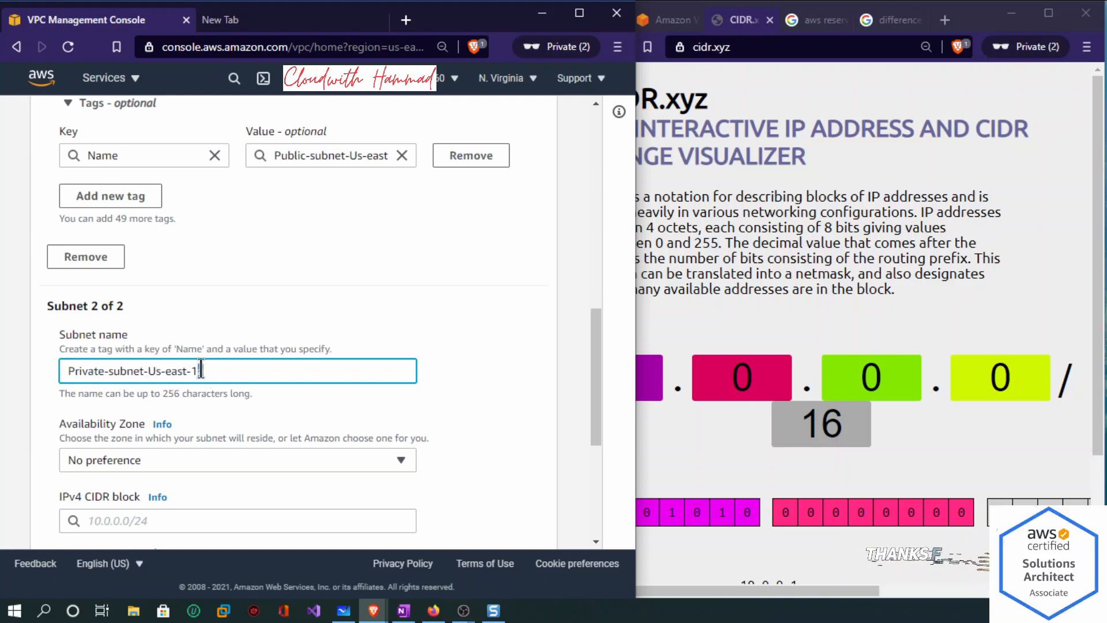
{"action": "left_click_drag", "start_coordinate": [200, 370], "coordinate": [243, 373]}
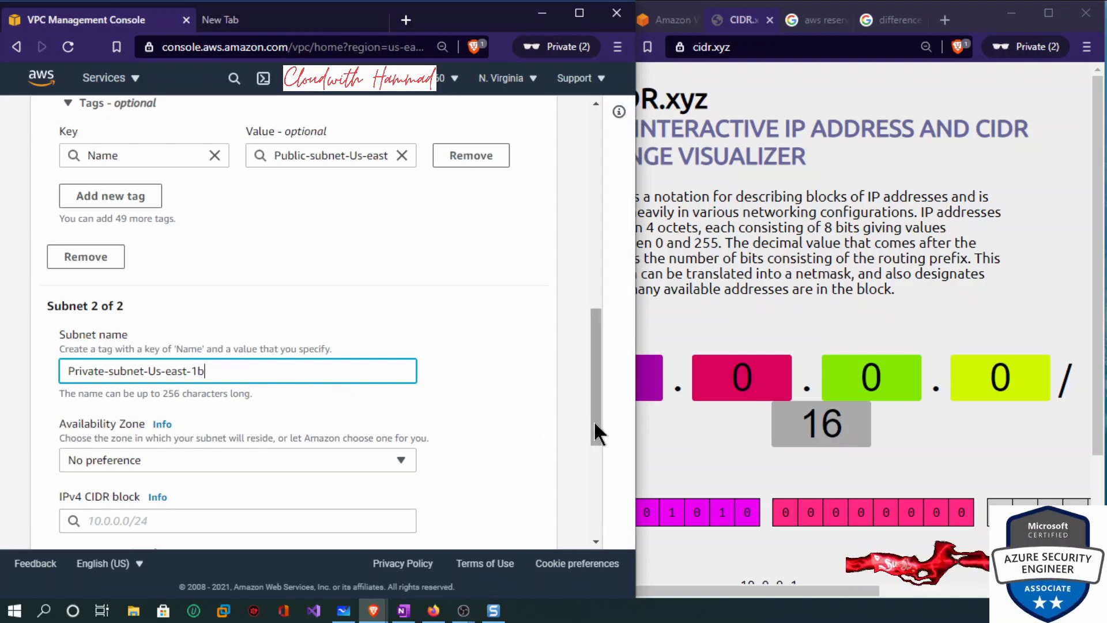
Set the private subnet's Availability Zone to US East (N. Virginia) / us-east-1b and its IPv4 CIDR block to 10.0.2.0/24.
{"action": "left_click_drag", "start_coordinate": [593, 419], "coordinate": [596, 443]}
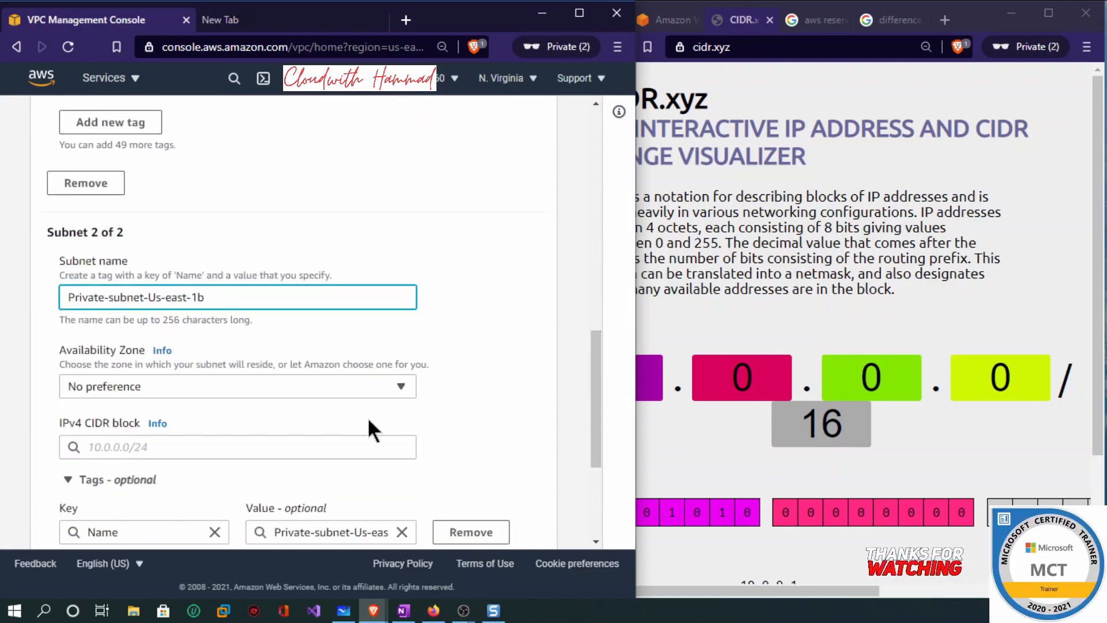
{"action": "left_click", "coordinate": [369, 387]}
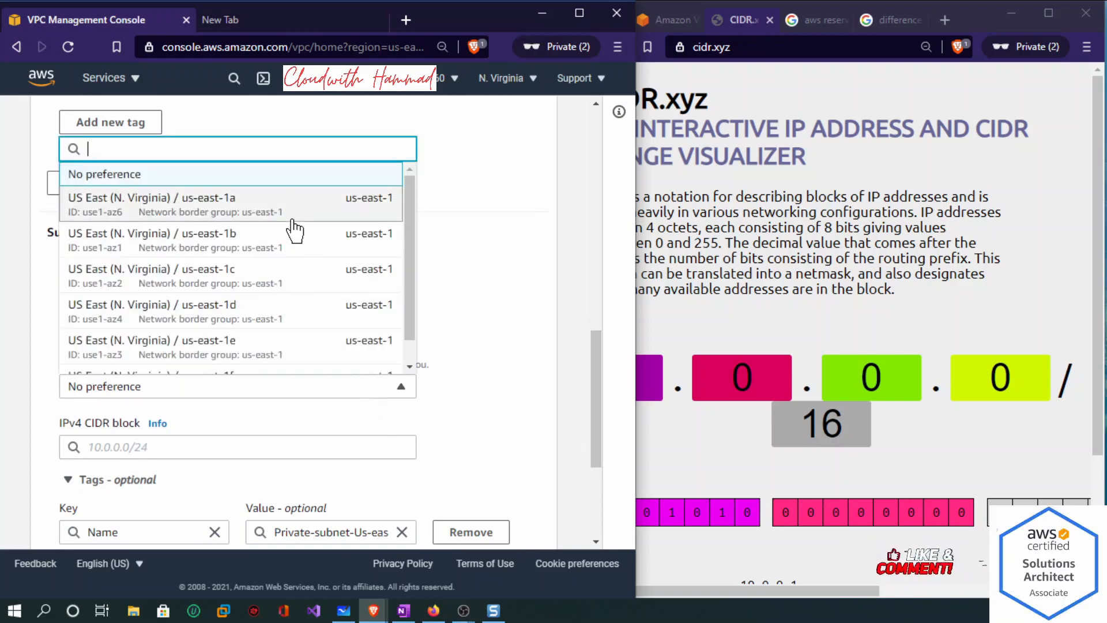
{"action": "left_click", "coordinate": [234, 235]}
{"action": "left_click_drag", "start_coordinate": [595, 396], "coordinate": [594, 446]}
{"action": "left_click", "coordinate": [112, 338]}
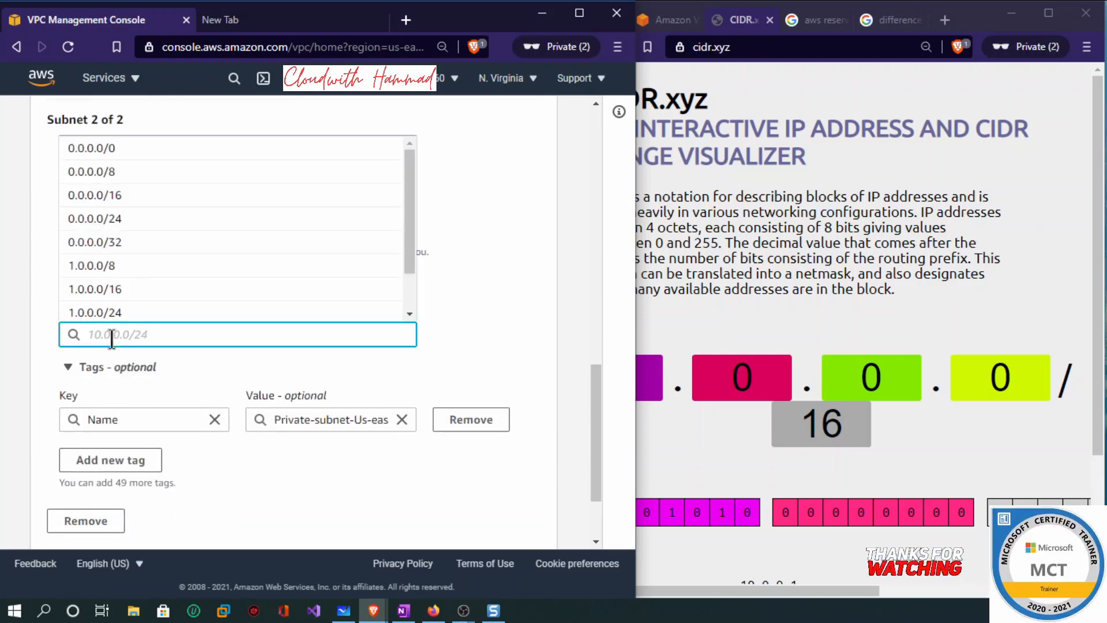
{"action": "type", "text": "10.0"}
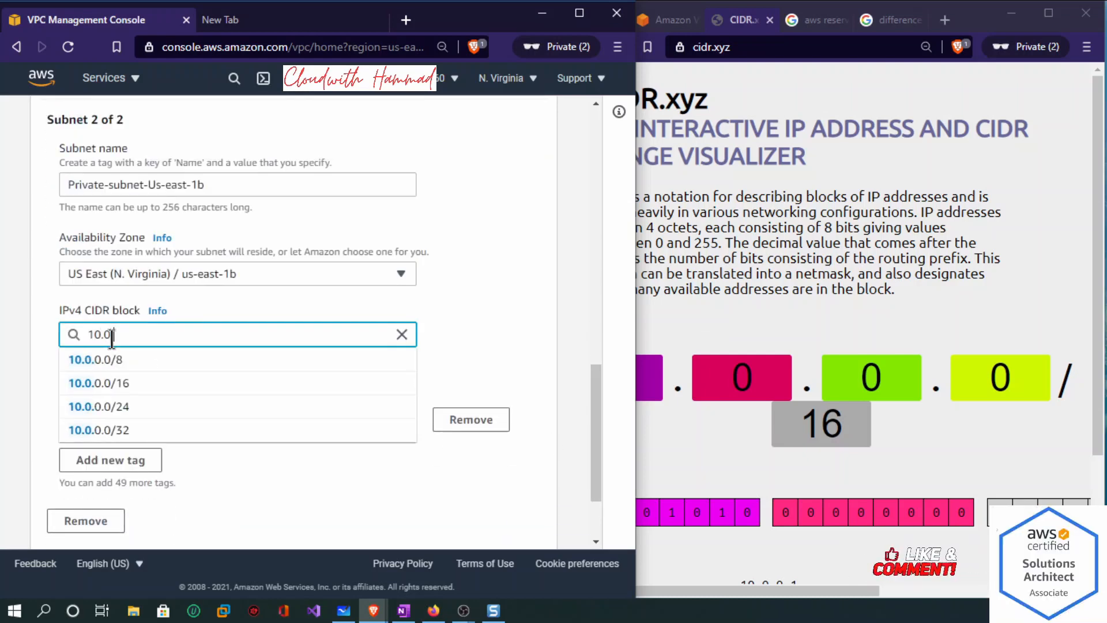
{"action": "type", "text": ".2.0"}
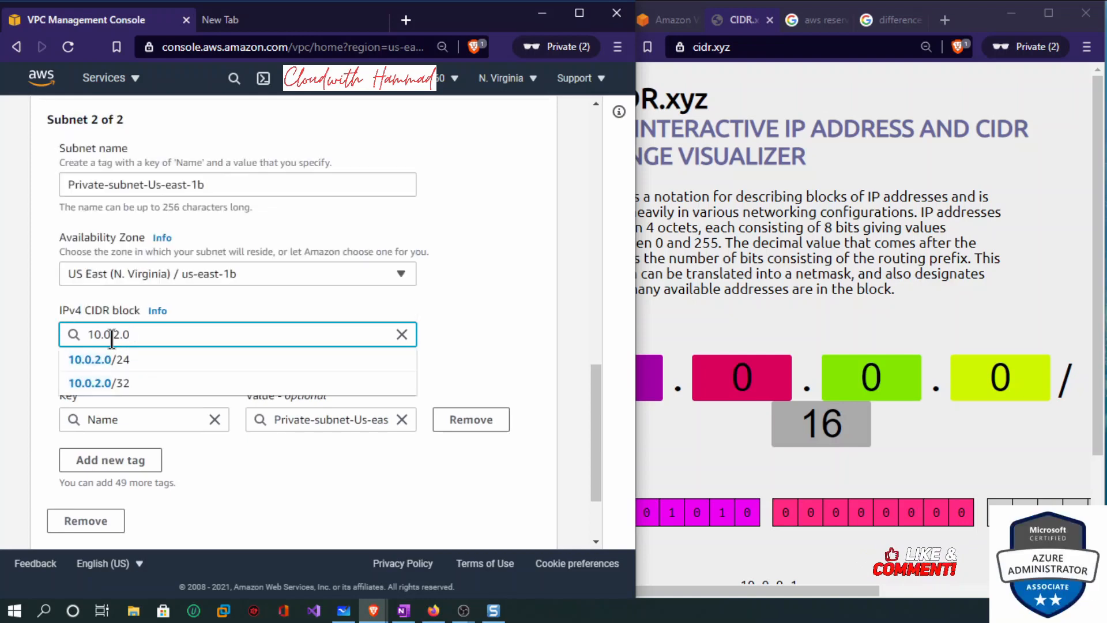
{"action": "type", "text": "/24"}
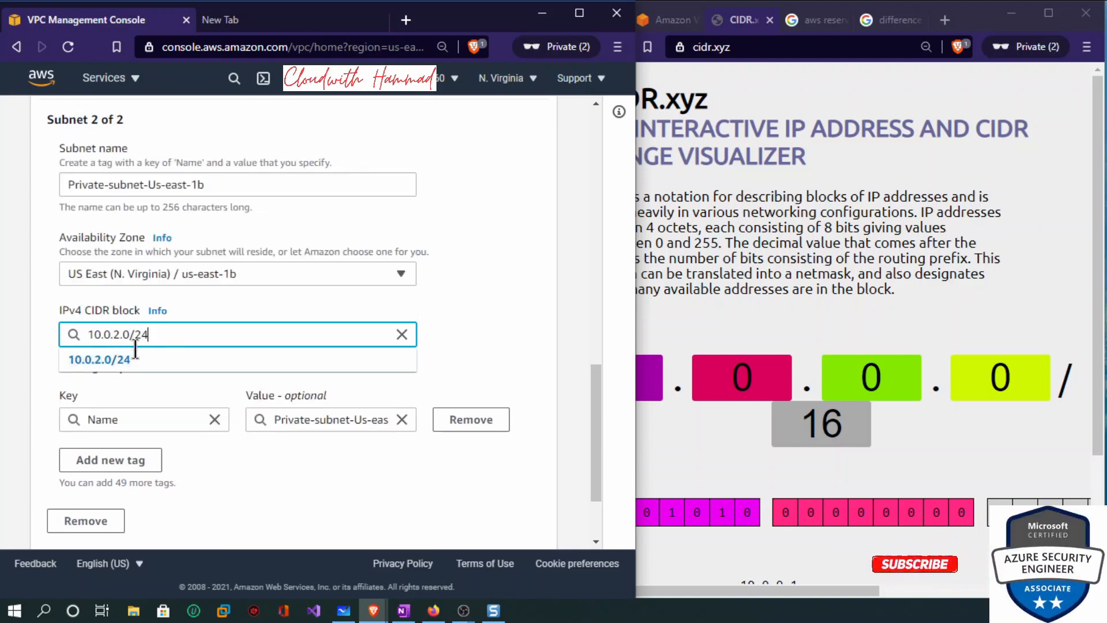
{"action": "left_click", "coordinate": [135, 367]}
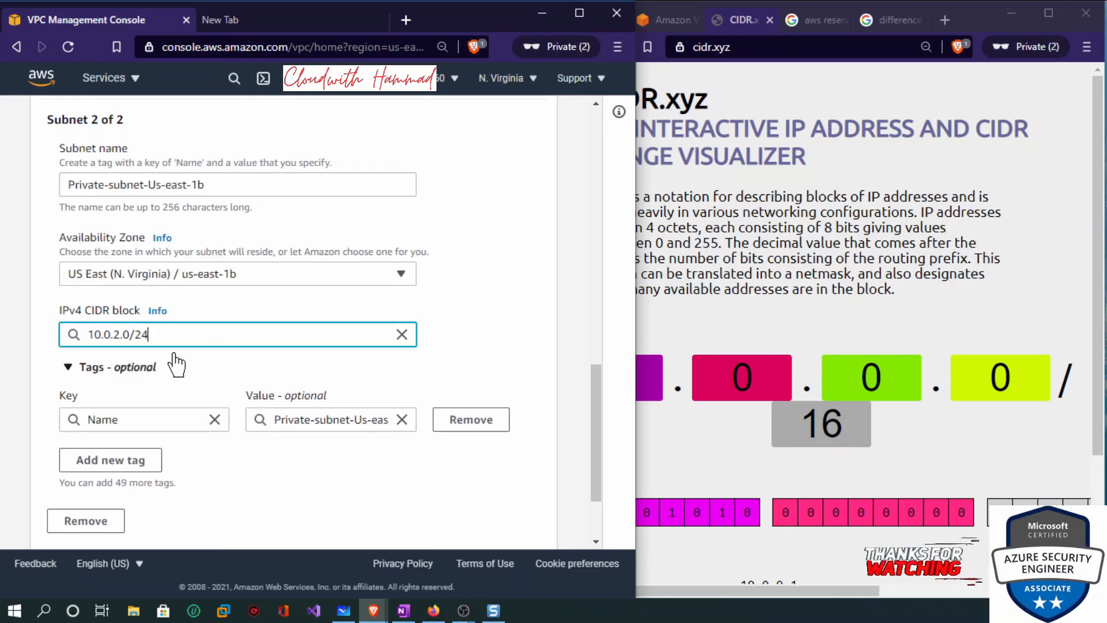
Append the network addresses to both names, giving Private-subnet-Us-east-1b-10.0.2.0 and Public-subnet-Us-east-1a-10.0.1.0.
{"action": "left_click", "coordinate": [242, 184]}
{"action": "type", "text": "-10"}
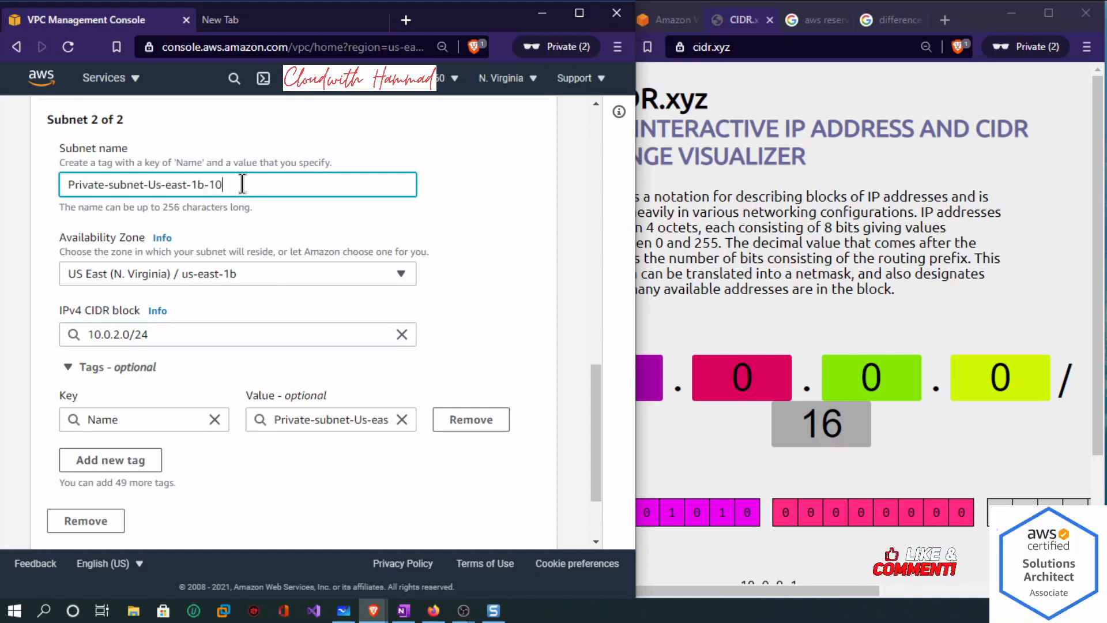
{"action": "type", "text": ".0.0"}
{"action": "scroll", "coordinate": [265, 225], "scroll_direction": "up", "scroll_amount": 10}
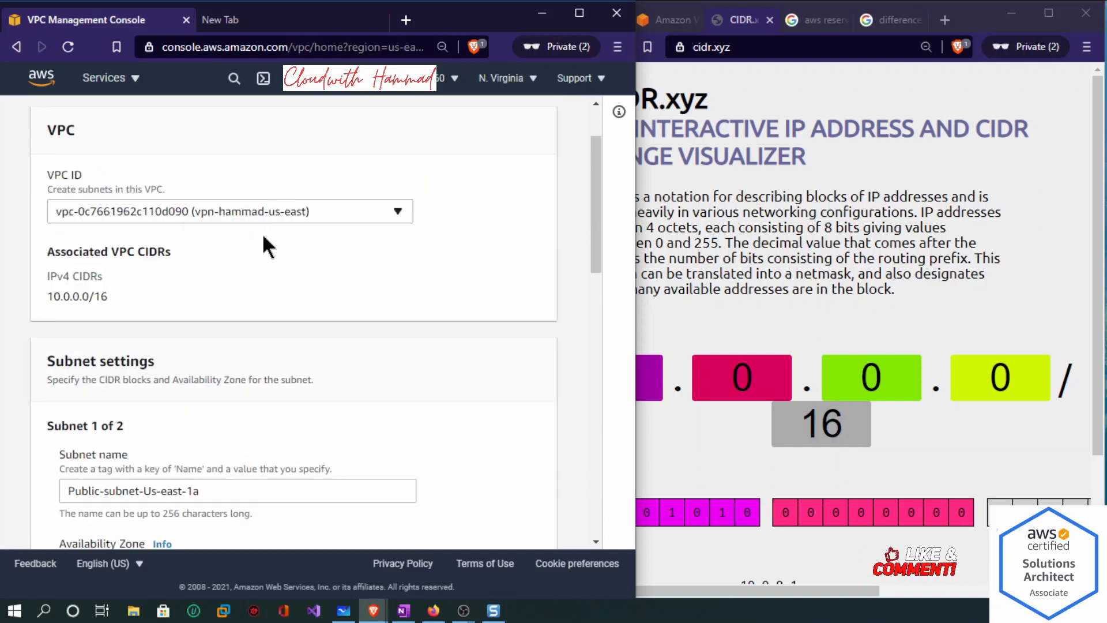
{"action": "left_click", "coordinate": [239, 494]}
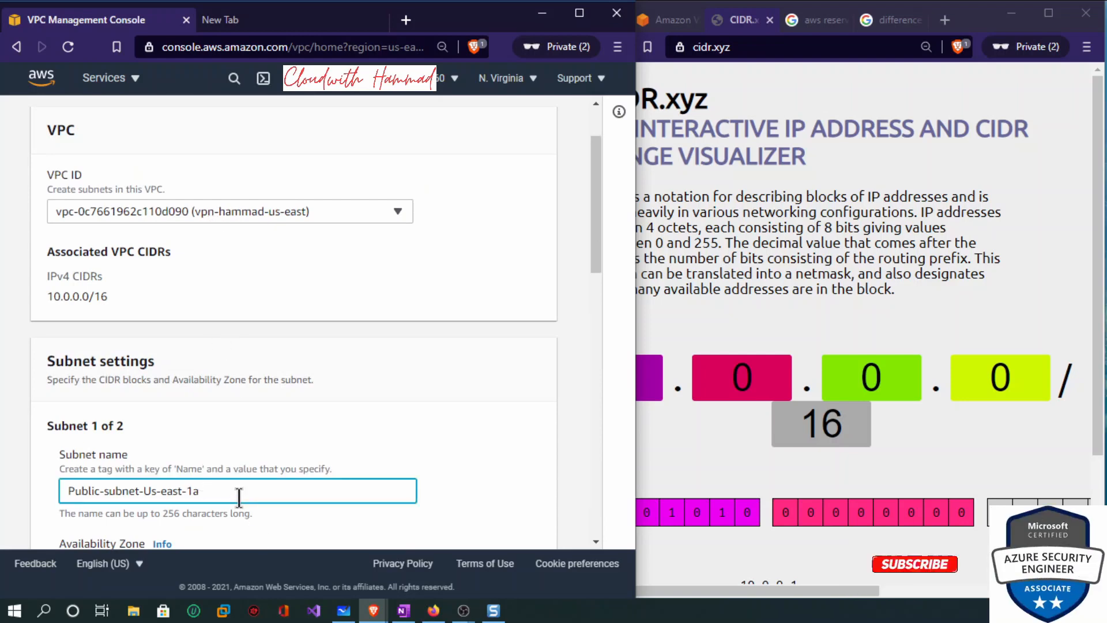
{"action": "type", "text": ".0"}
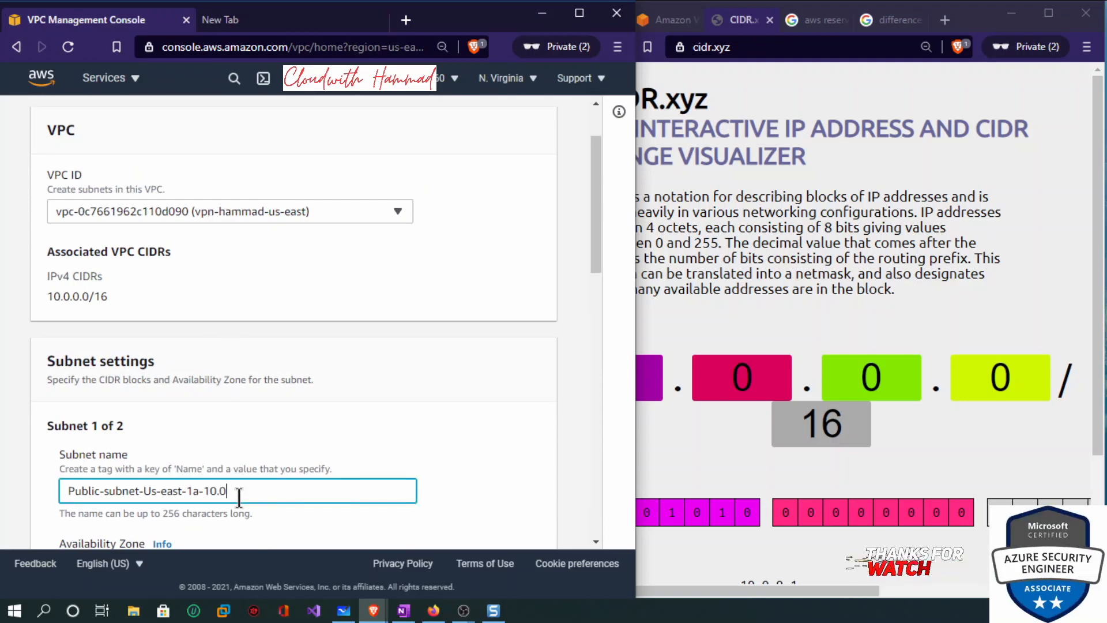
{"action": "type", "text": ".1.0"}
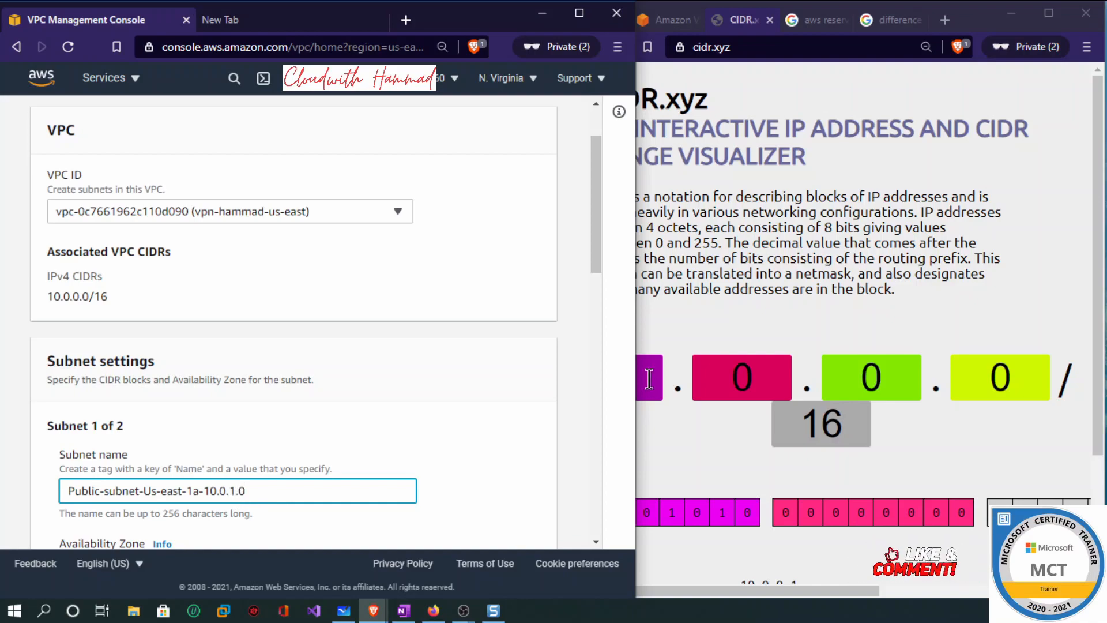
Create the public and private subnets and enlarge the subnet list so both rows can be read.
{"action": "left_click_drag", "start_coordinate": [597, 250], "coordinate": [598, 481]}
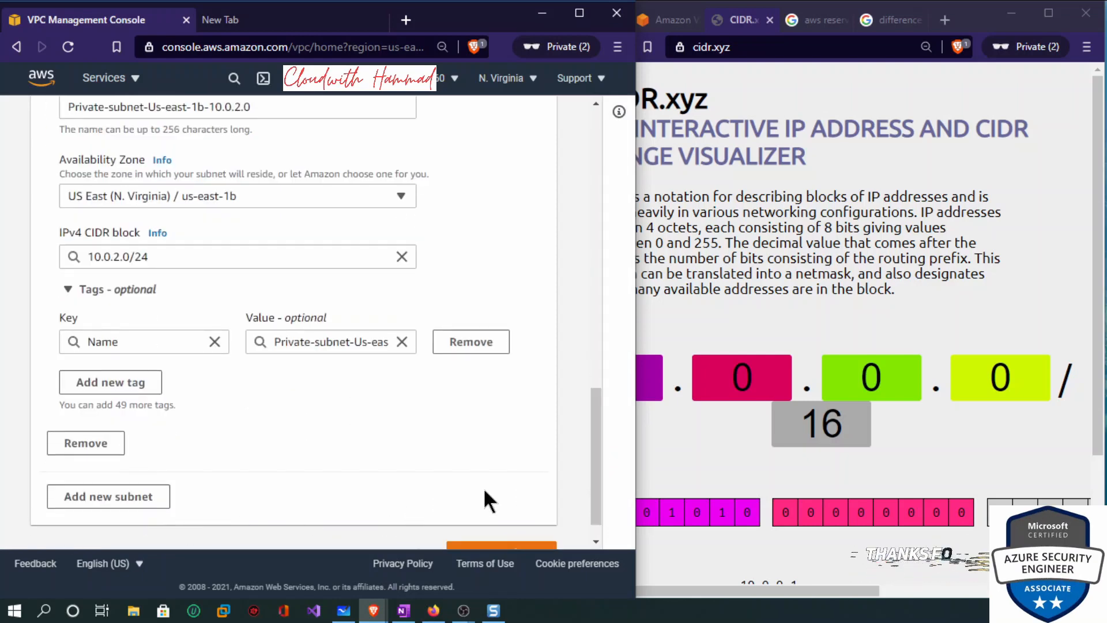
{"action": "left_click_drag", "start_coordinate": [600, 519], "coordinate": [598, 527]}
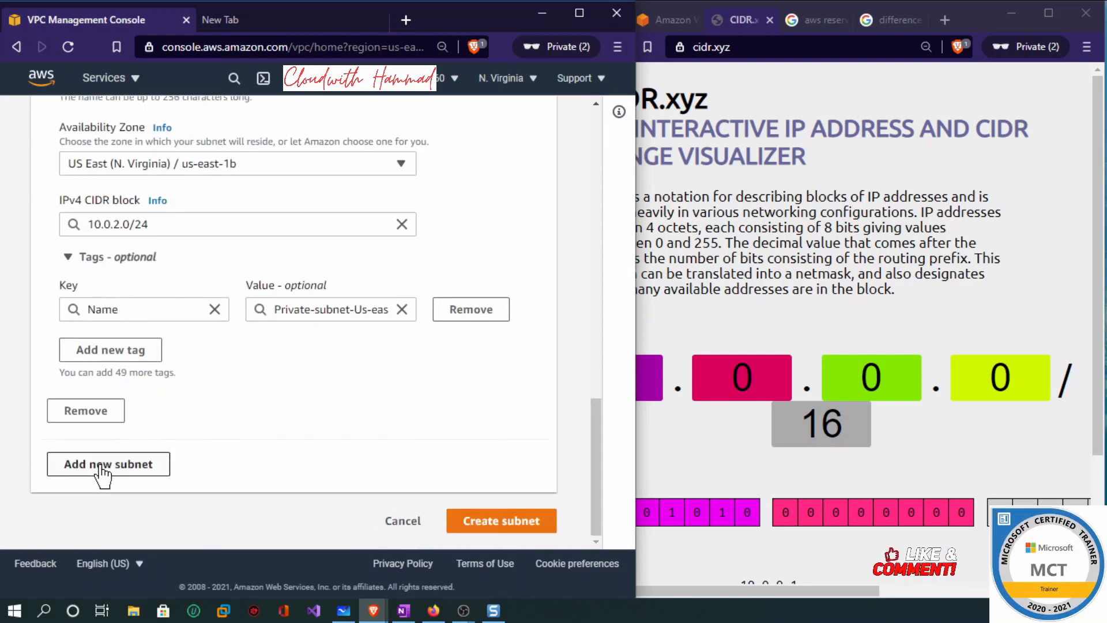
{"action": "left_click", "coordinate": [521, 528]}
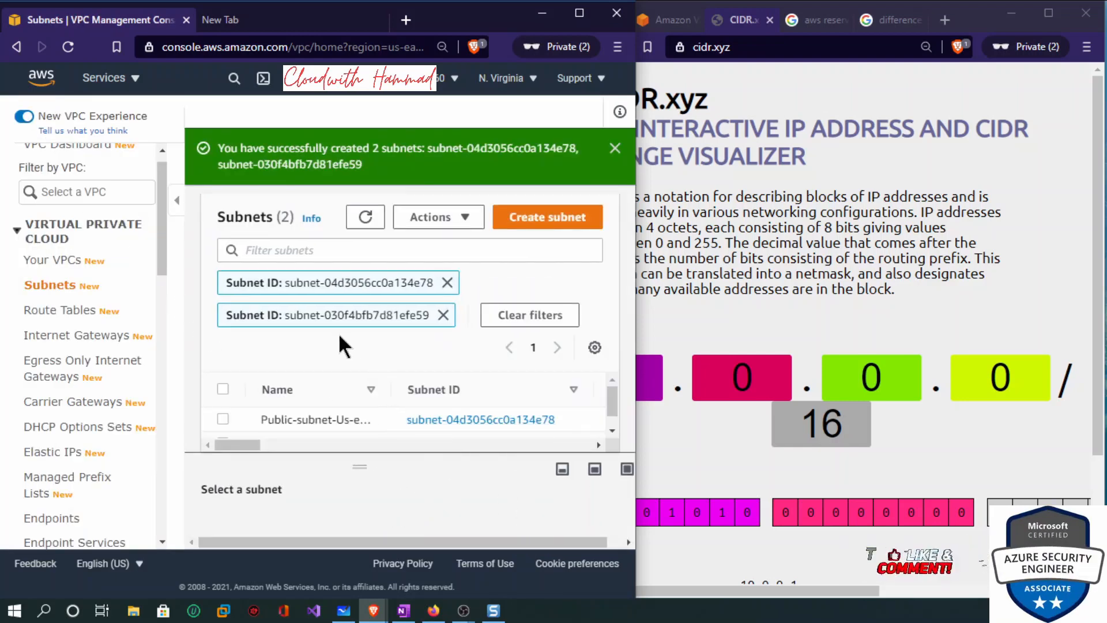
{"action": "left_click_drag", "start_coordinate": [379, 453], "coordinate": [381, 488]}
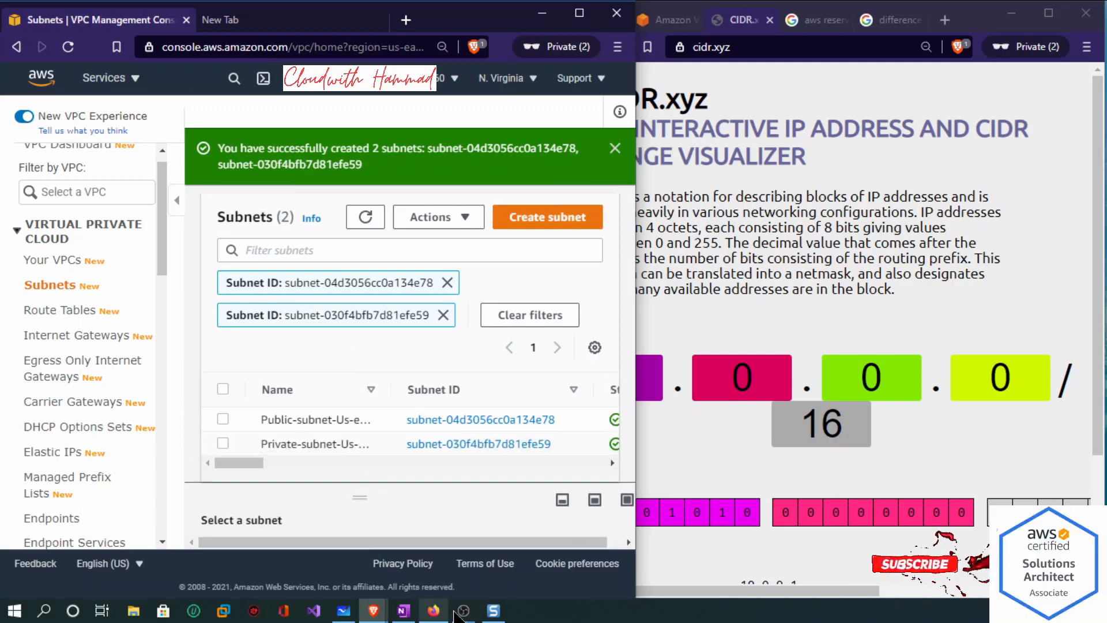
Switch to Microsoft Whiteboard, check the subnets against the VPC diagram, and return to the console.
{"action": "mouse_move", "coordinate": [502, 613]}
{"action": "left_click", "coordinate": [343, 611]}
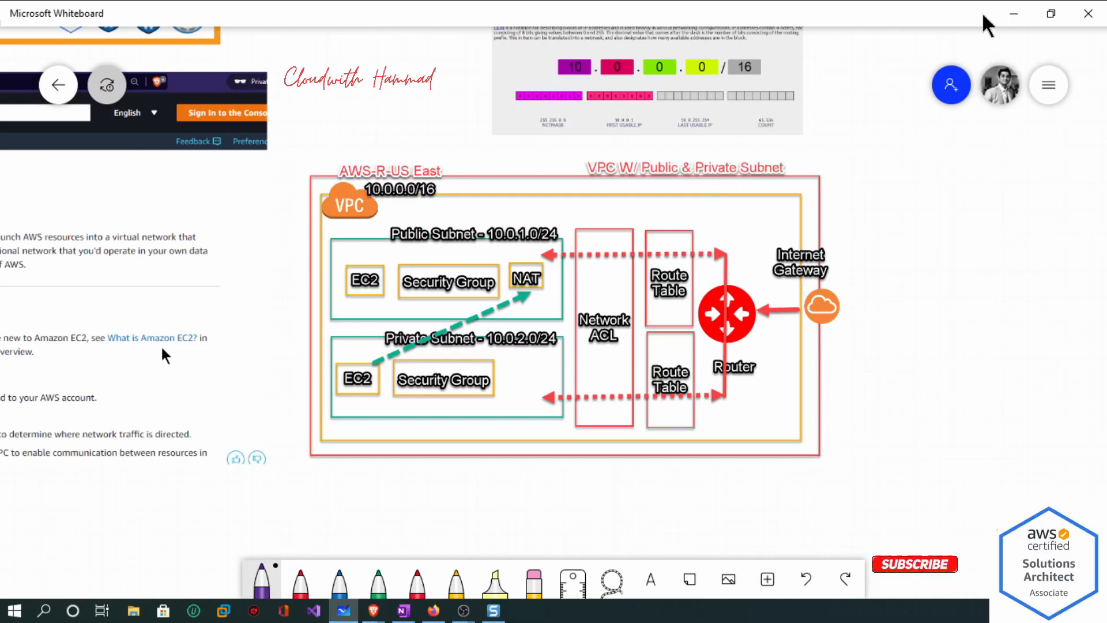
{"action": "left_click", "coordinate": [1014, 12]}
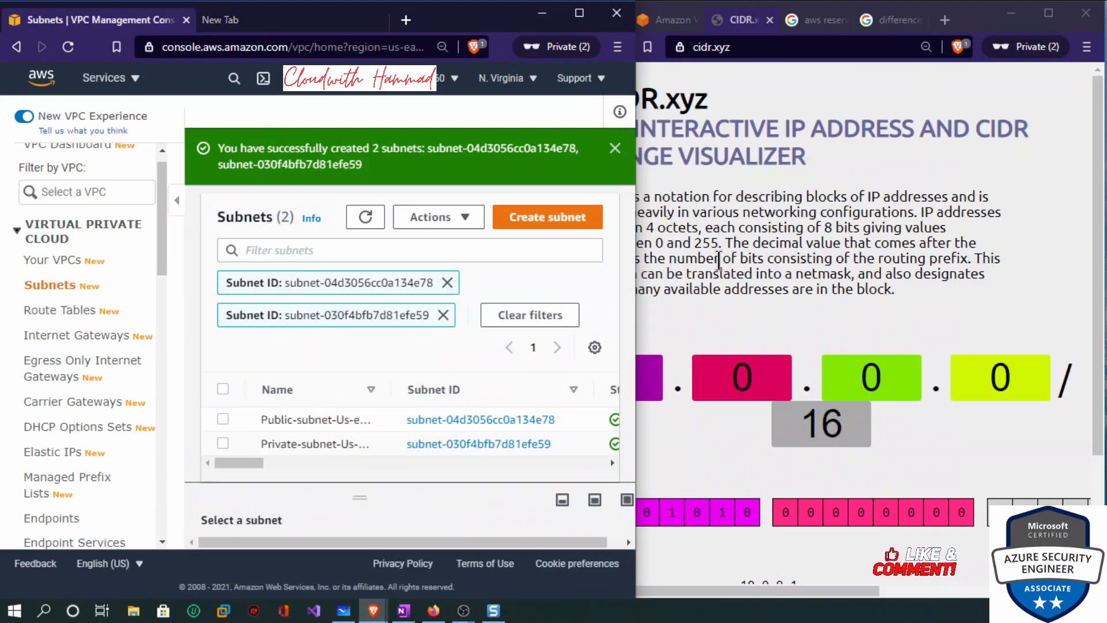
Bring up the AWS blog post on Amazon VPC and read its Default VPC section, highlighting the passage on public addresses and Internet routes.
{"action": "left_click", "coordinate": [668, 19]}
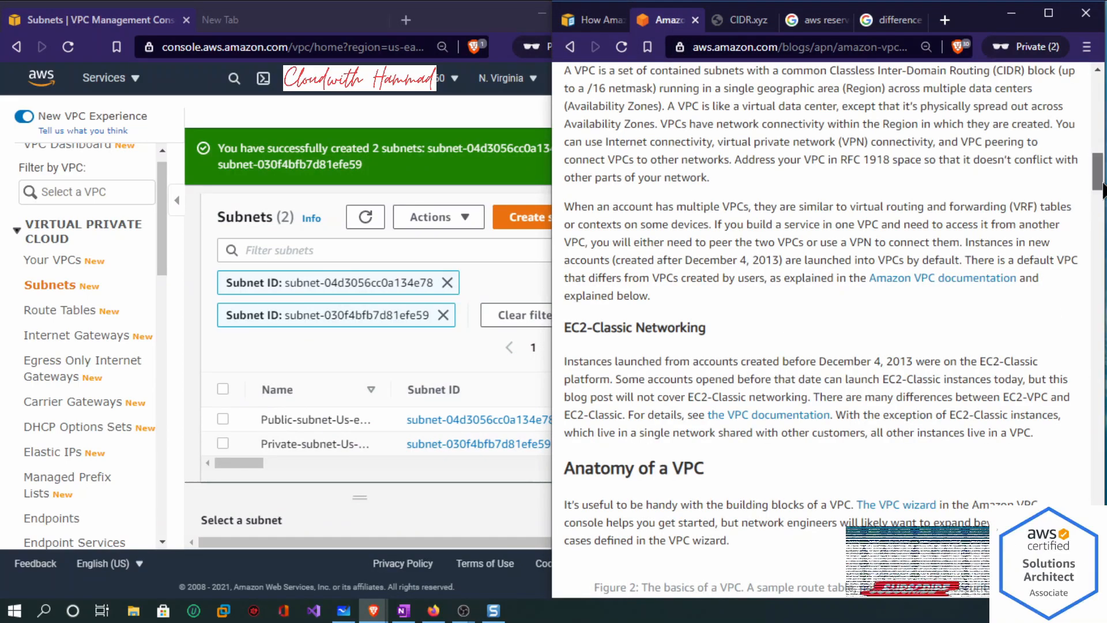
{"action": "left_click_drag", "start_coordinate": [1097, 183], "coordinate": [1104, 213]}
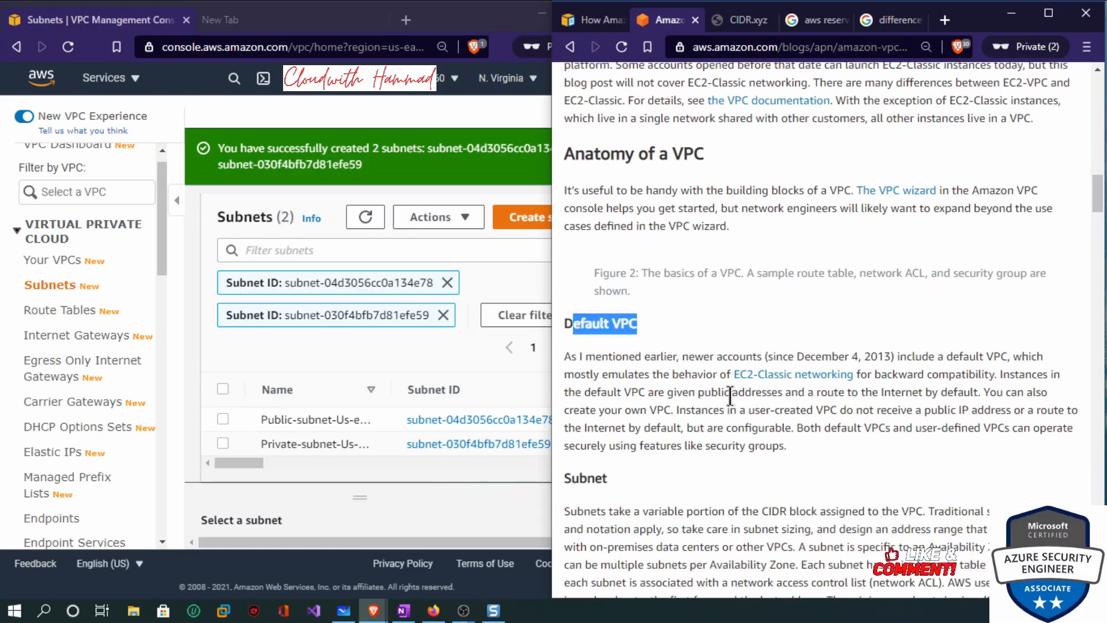
{"action": "left_click_drag", "start_coordinate": [751, 392], "coordinate": [866, 399]}
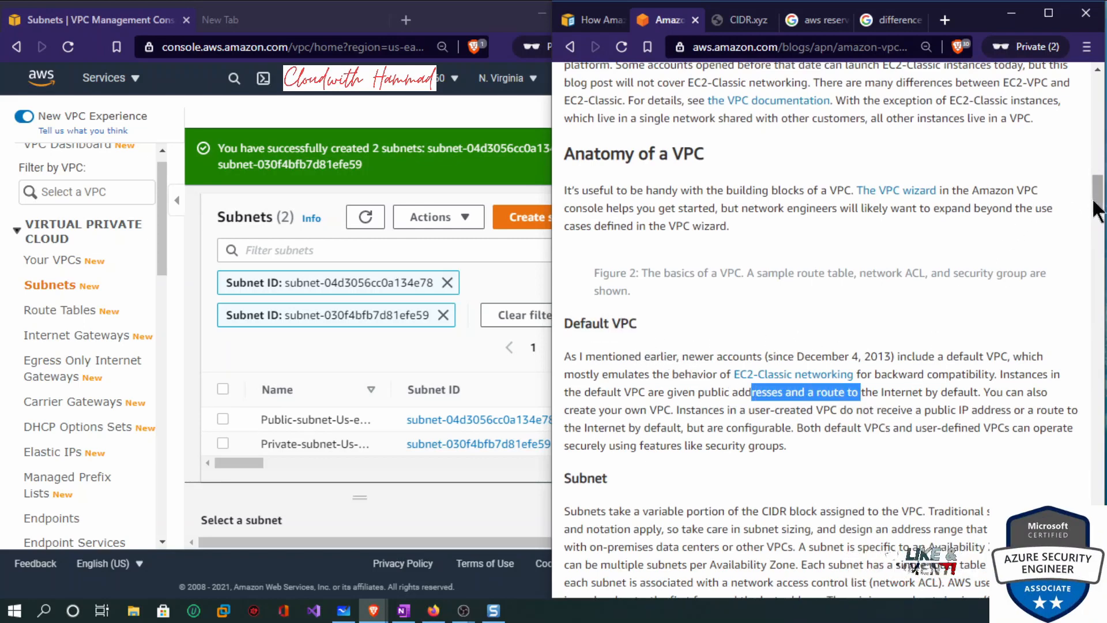
{"action": "scroll", "coordinate": [1097, 214], "scroll_direction": "down", "scroll_amount": 1}
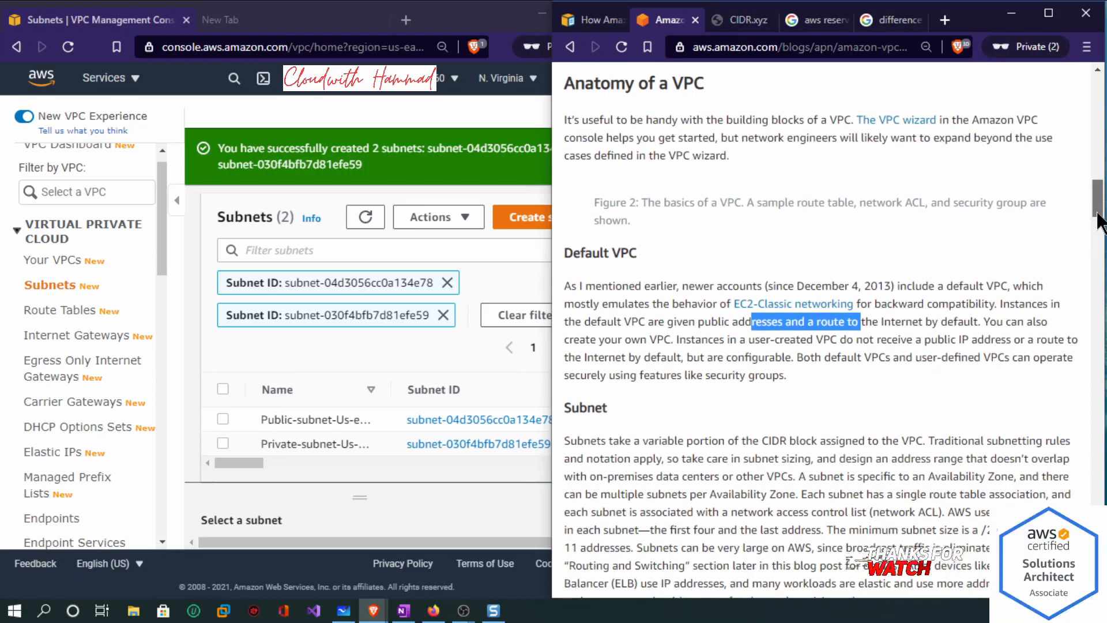
{"action": "scroll", "coordinate": [1096, 215], "scroll_direction": "down", "scroll_amount": 1}
{"action": "scroll", "coordinate": [1101, 222], "scroll_direction": "down", "scroll_amount": 1}
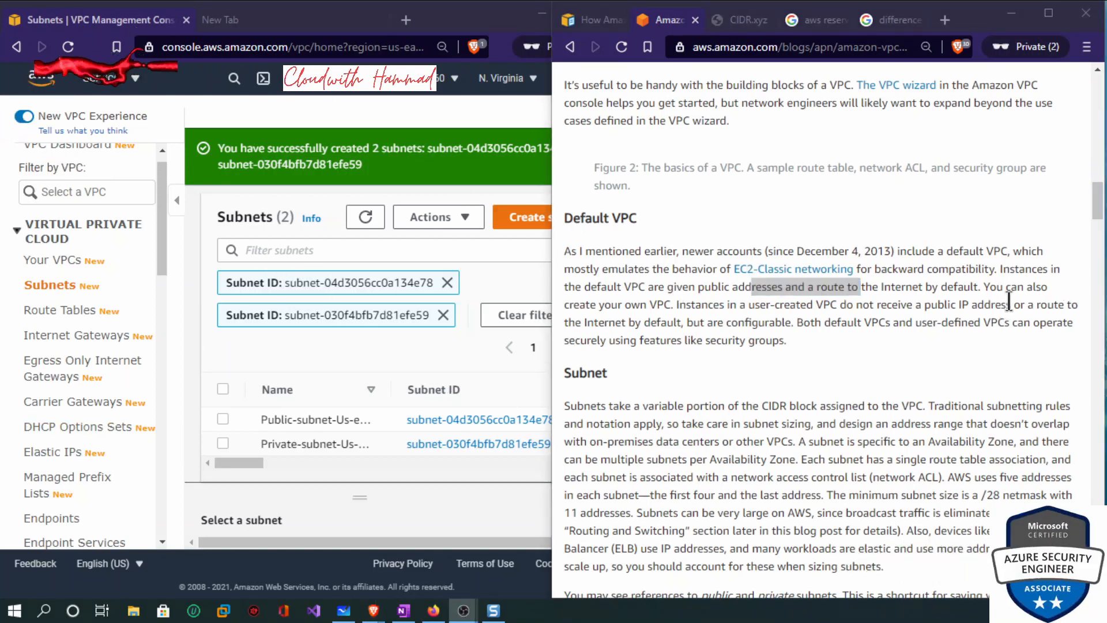
{"action": "left_click_drag", "start_coordinate": [1098, 210], "coordinate": [1102, 222]}
{"action": "scroll", "coordinate": [1102, 222], "scroll_direction": "down", "scroll_amount": 2}
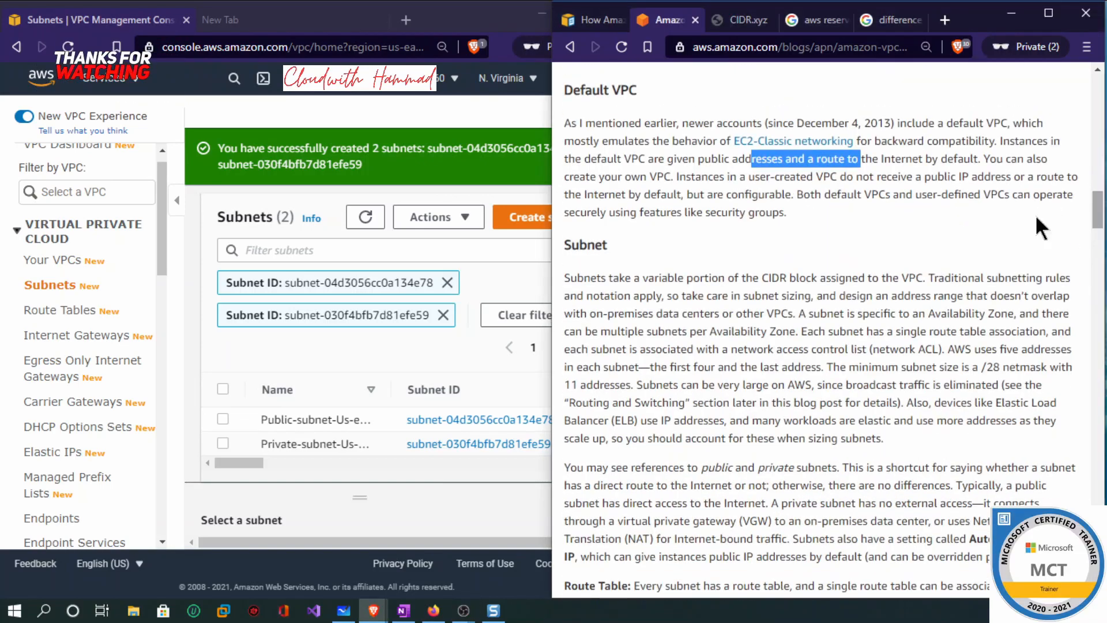
{"action": "left_click_drag", "start_coordinate": [786, 215], "coordinate": [638, 160]}
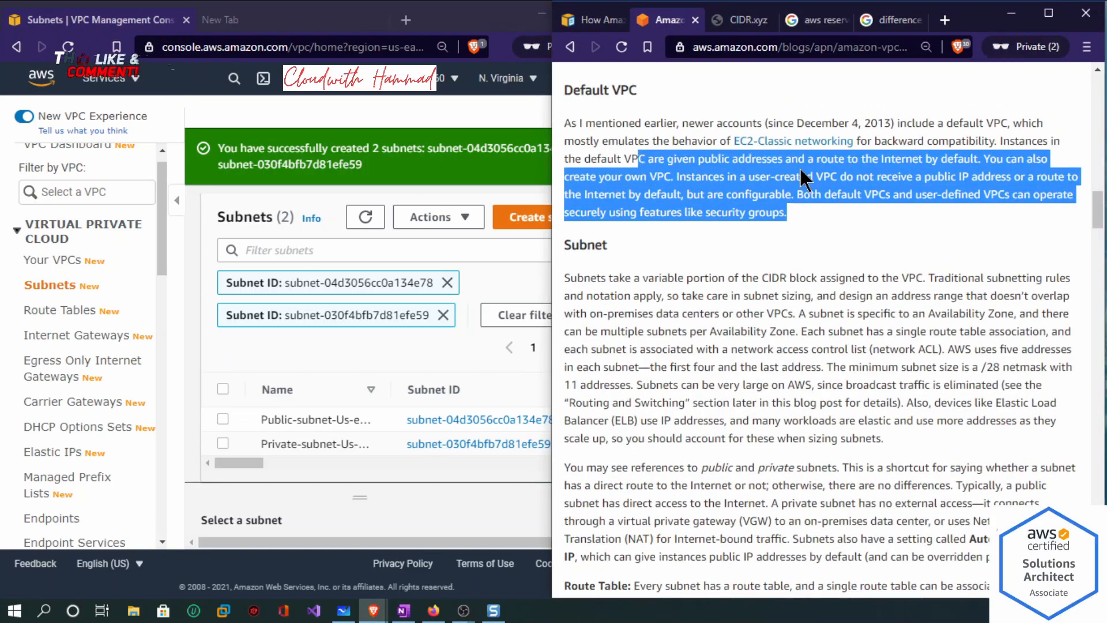
In the blog's Subnet section, highlight how subnets use the VPC's CIDR block and relate to an Availability Zone.
{"action": "left_click_drag", "start_coordinate": [570, 277], "coordinate": [926, 277]}
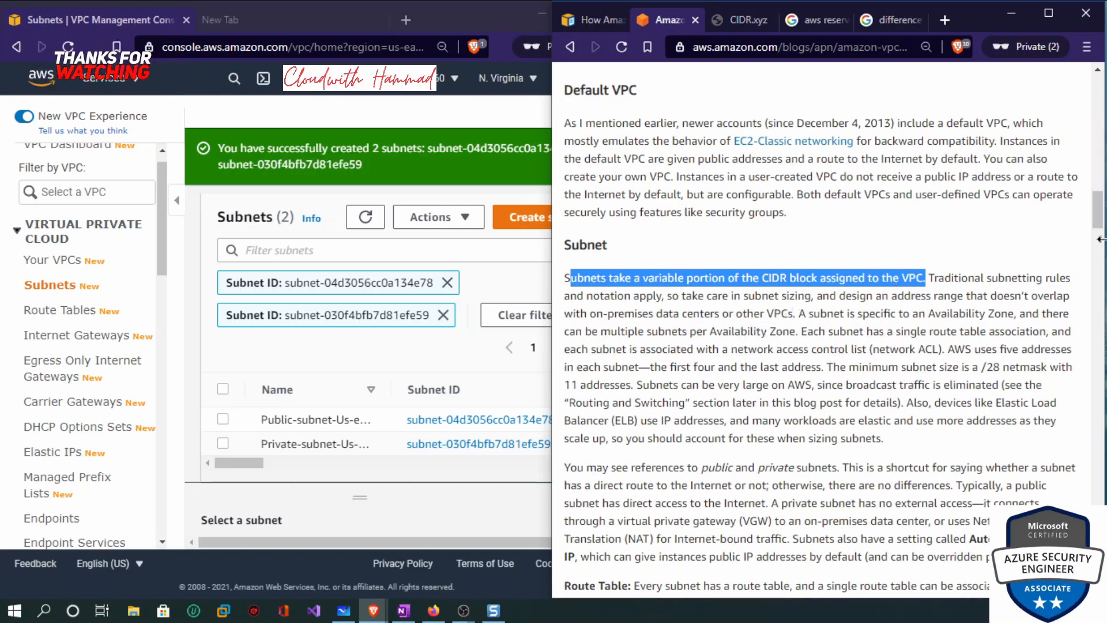
{"action": "scroll", "coordinate": [1098, 239], "scroll_direction": "down", "scroll_amount": 2}
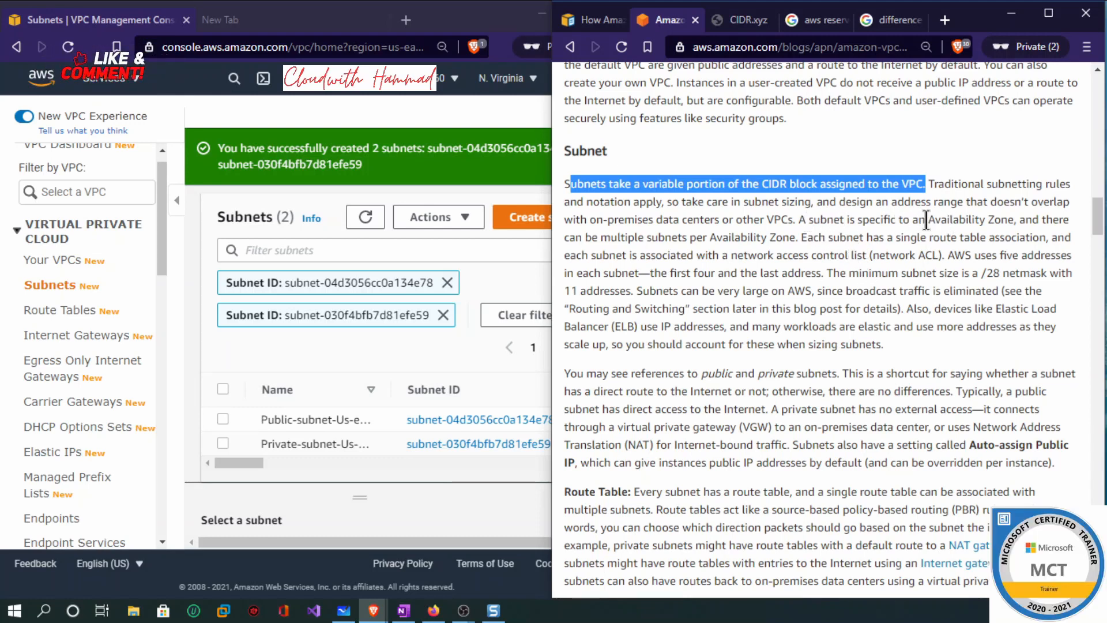
{"action": "left_click_drag", "start_coordinate": [926, 220], "coordinate": [1016, 219]}
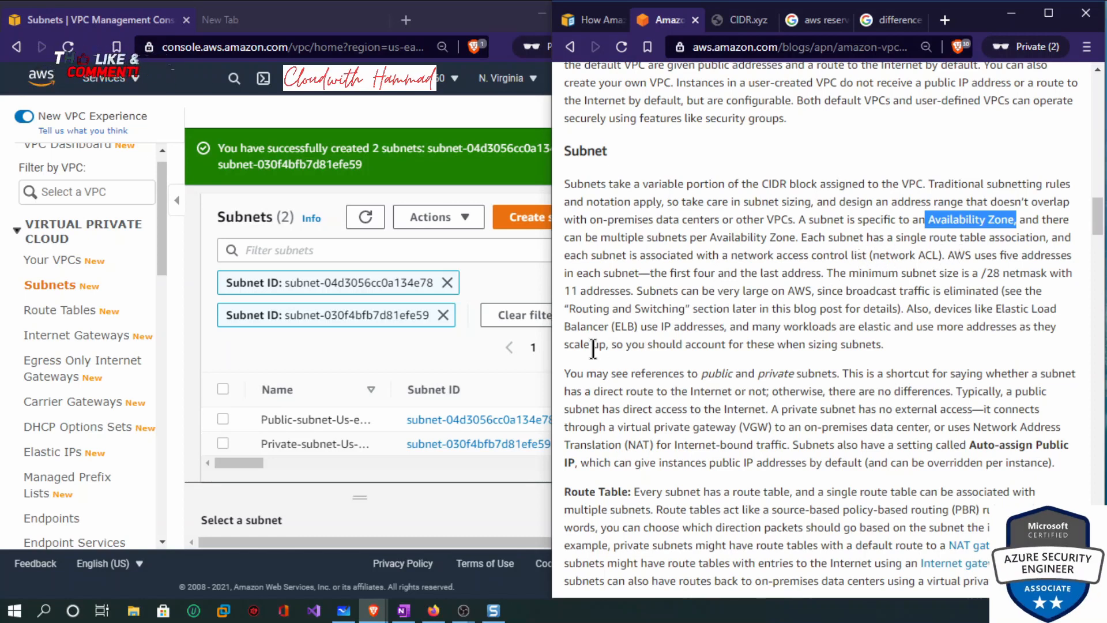
List the VPC route tables in the console, check which VPC each belongs to, and open the custom VPC from its route table entry.
{"action": "left_click", "coordinate": [68, 314]}
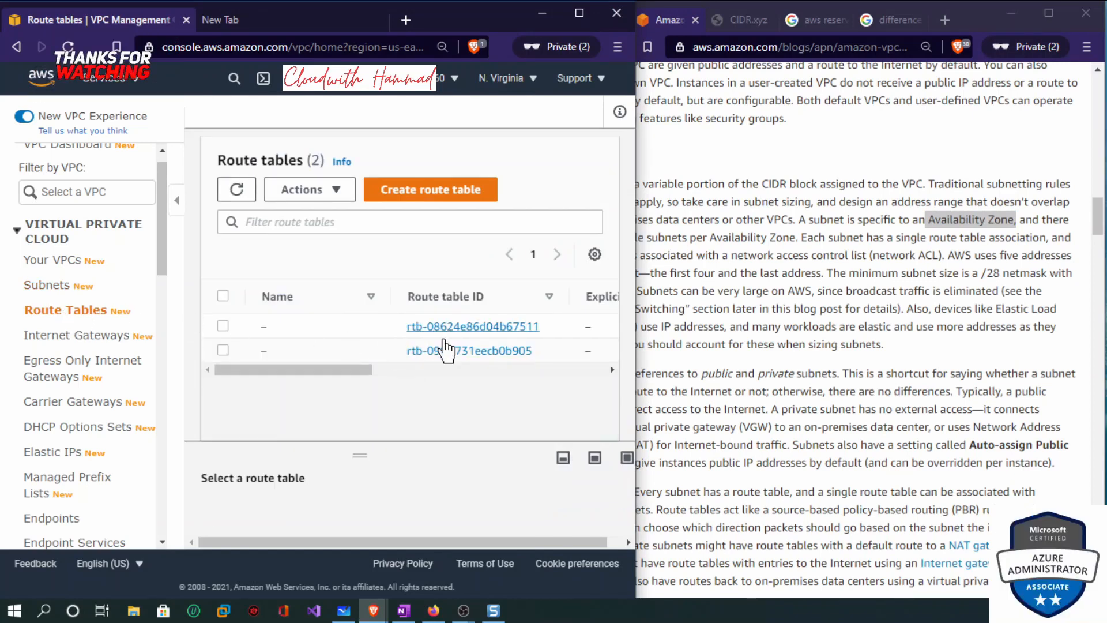
{"action": "left_click_drag", "start_coordinate": [346, 370], "coordinate": [579, 373]}
{"action": "left_click_drag", "start_coordinate": [544, 300], "coordinate": [573, 300]}
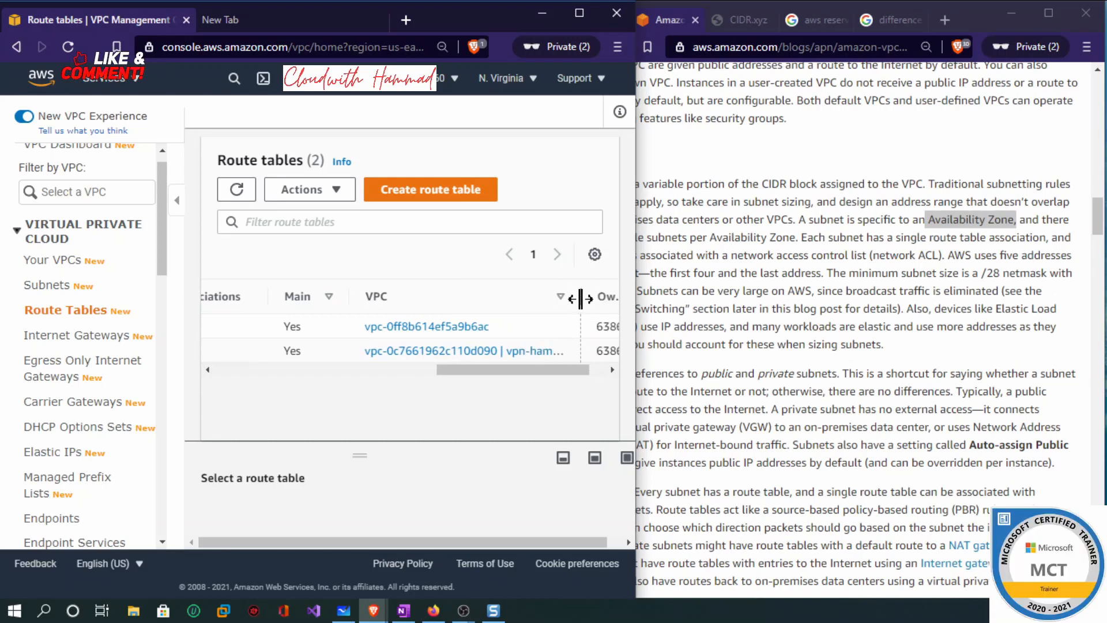
{"action": "left_click", "coordinate": [466, 359]}
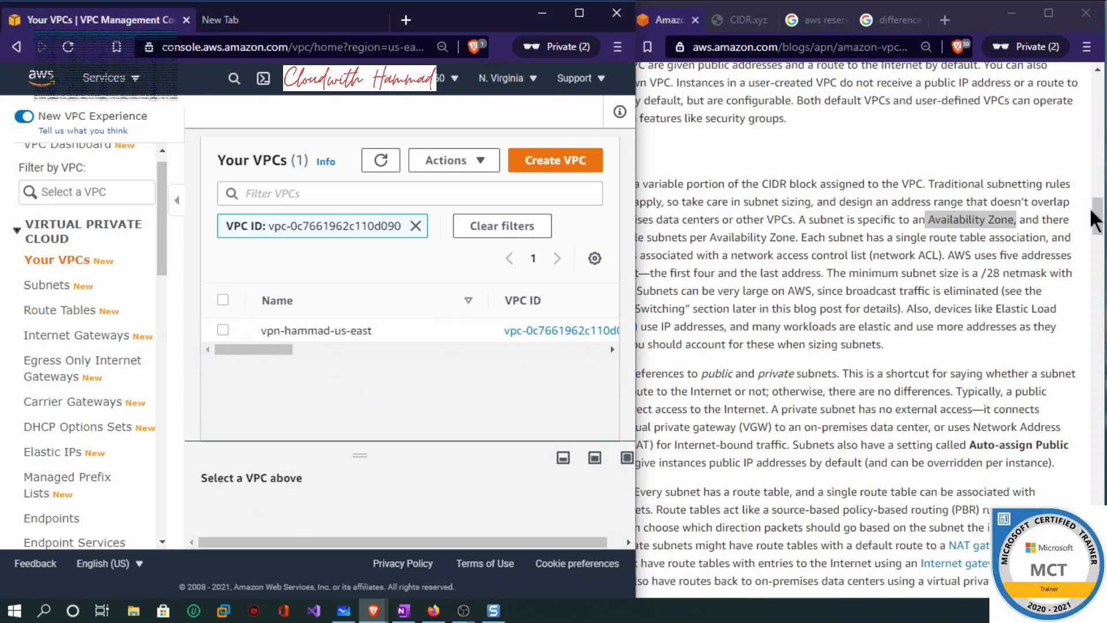
Return to the blog's Subnet section and highlight the text on multiple subnets per Availability Zone and the addresses AWS reserves.
{"action": "left_click", "coordinate": [857, 288]}
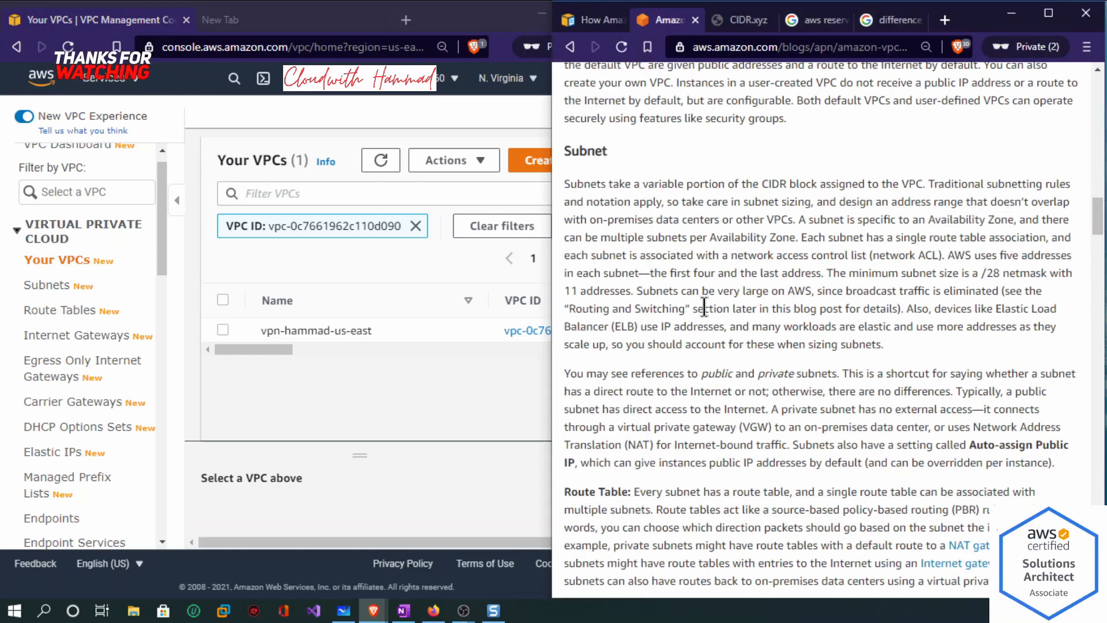
{"action": "left_click_drag", "start_coordinate": [652, 240], "coordinate": [806, 236]}
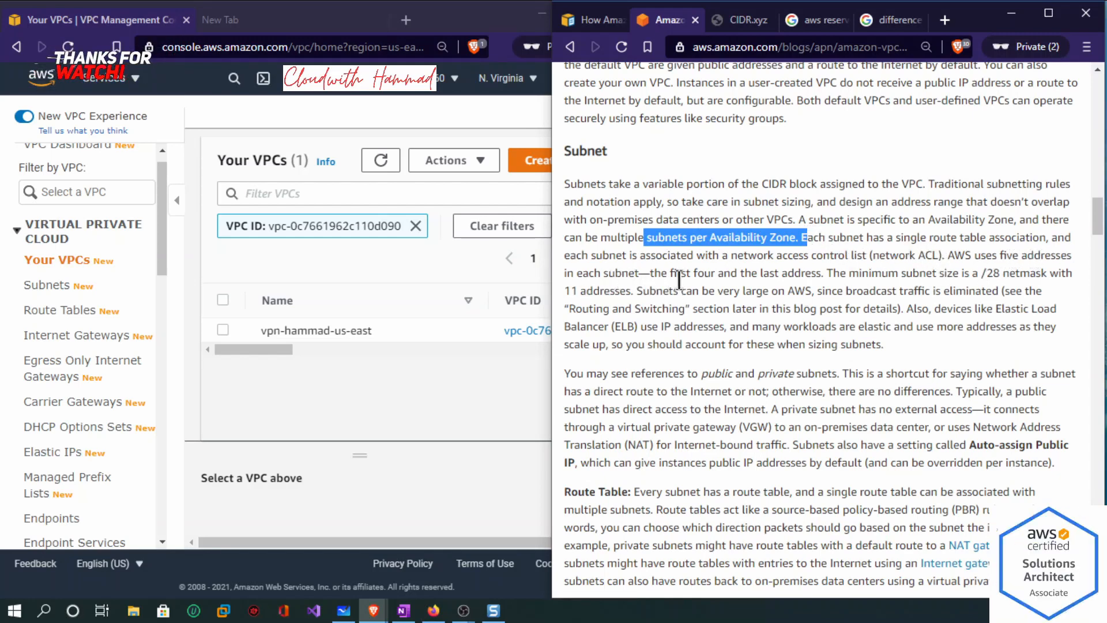
{"action": "left_click", "coordinate": [828, 273]}
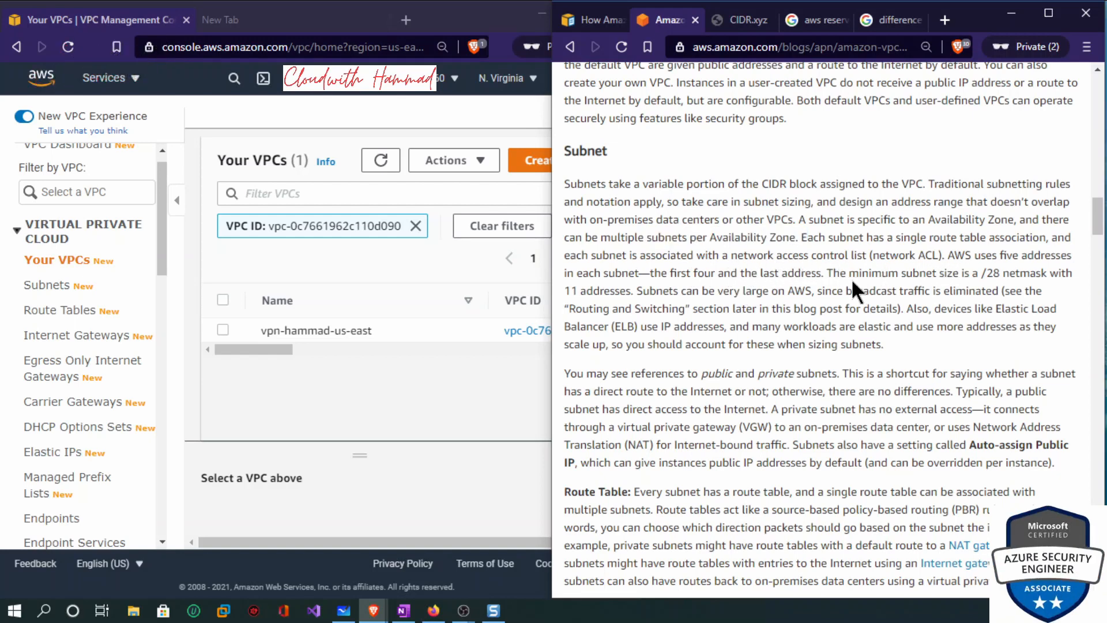
{"action": "left_click_drag", "start_coordinate": [823, 273], "coordinate": [696, 273]}
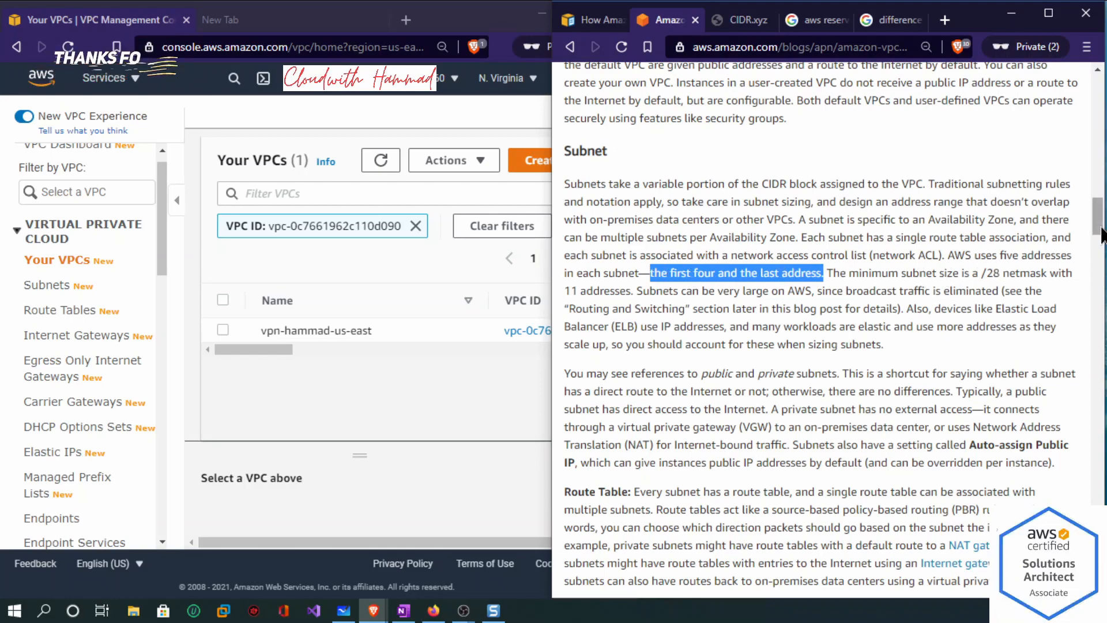
{"action": "left_click_drag", "start_coordinate": [1100, 226], "coordinate": [1099, 226]}
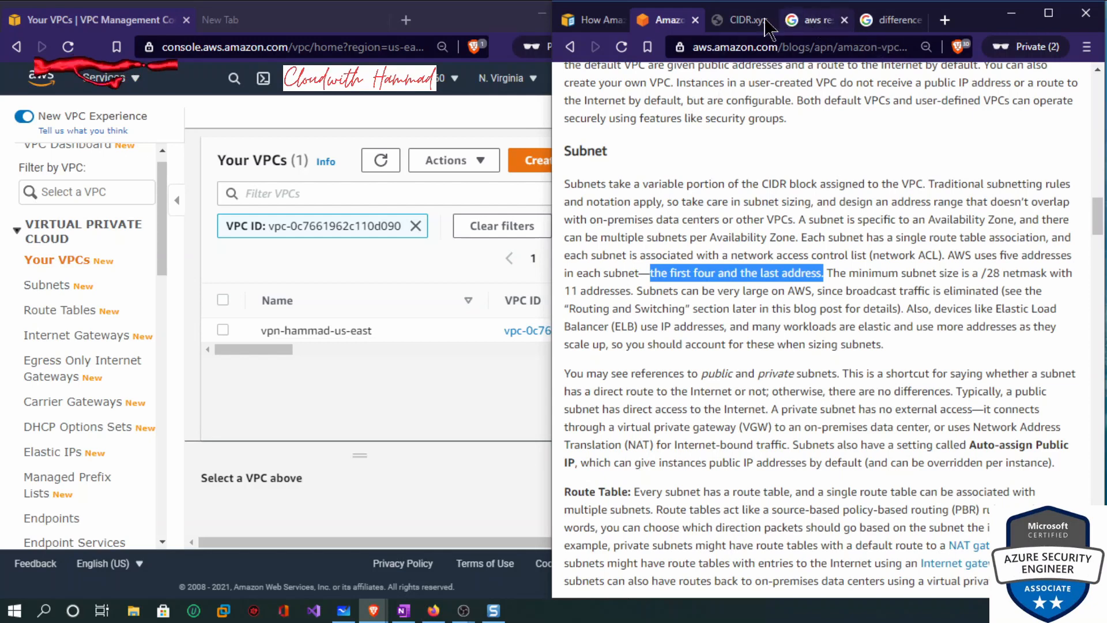
Set the prefix length to 28 for 10.0.0.0 in the CIDR.xyz calculator and check the address count.
{"action": "left_click", "coordinate": [743, 19]}
{"action": "left_click_drag", "start_coordinate": [850, 420], "coordinate": [776, 431]}
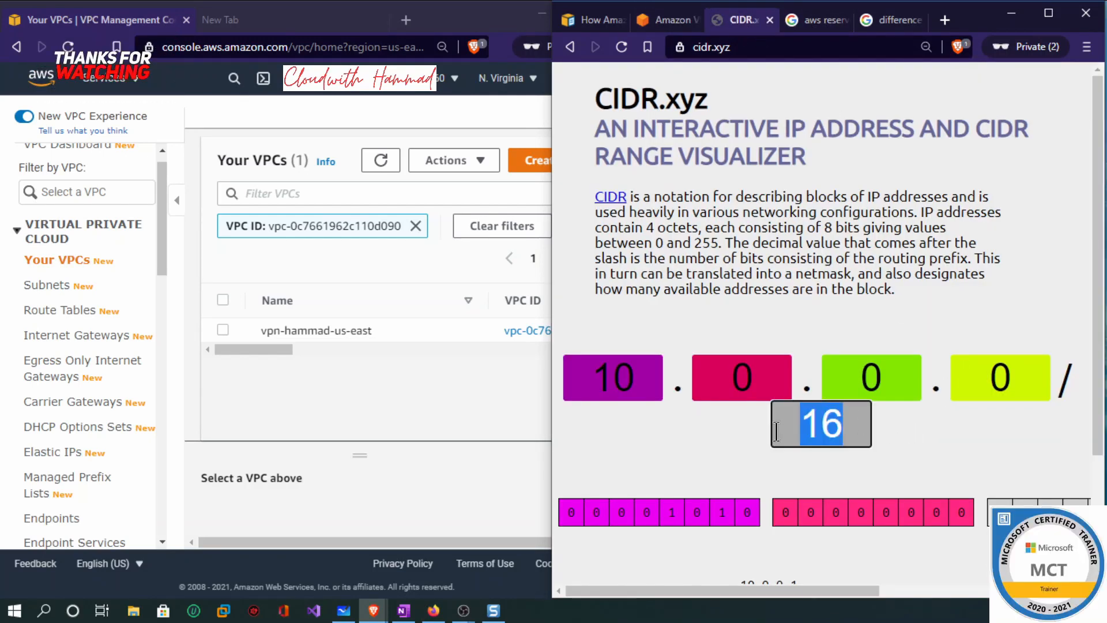
{"action": "type", "text": "28"}
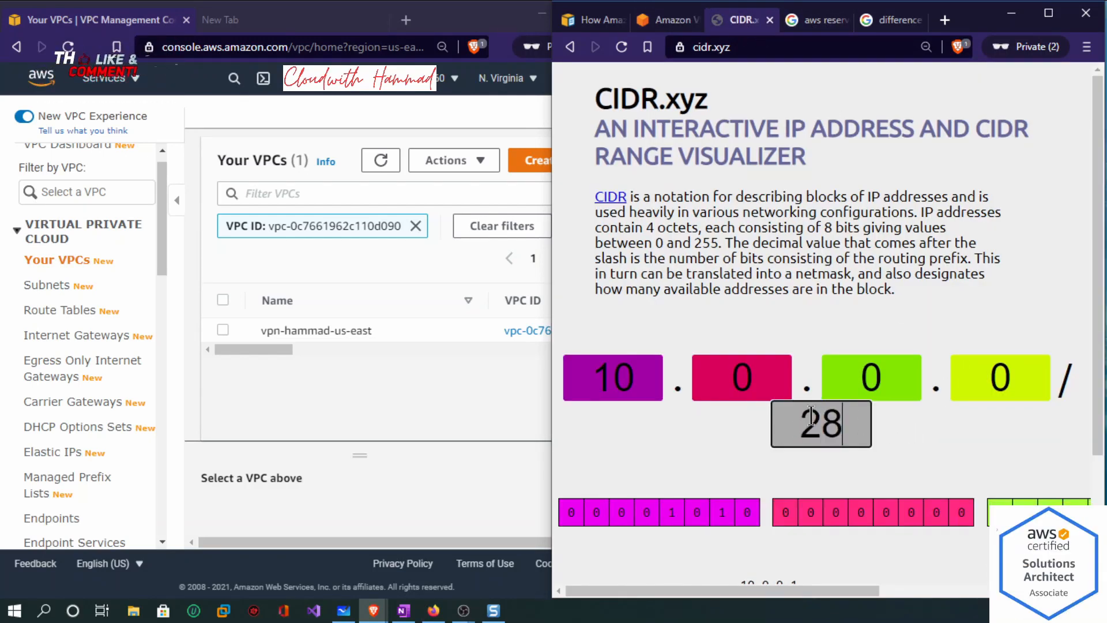
{"action": "scroll", "coordinate": [968, 519], "scroll_direction": "down", "scroll_amount": 3}
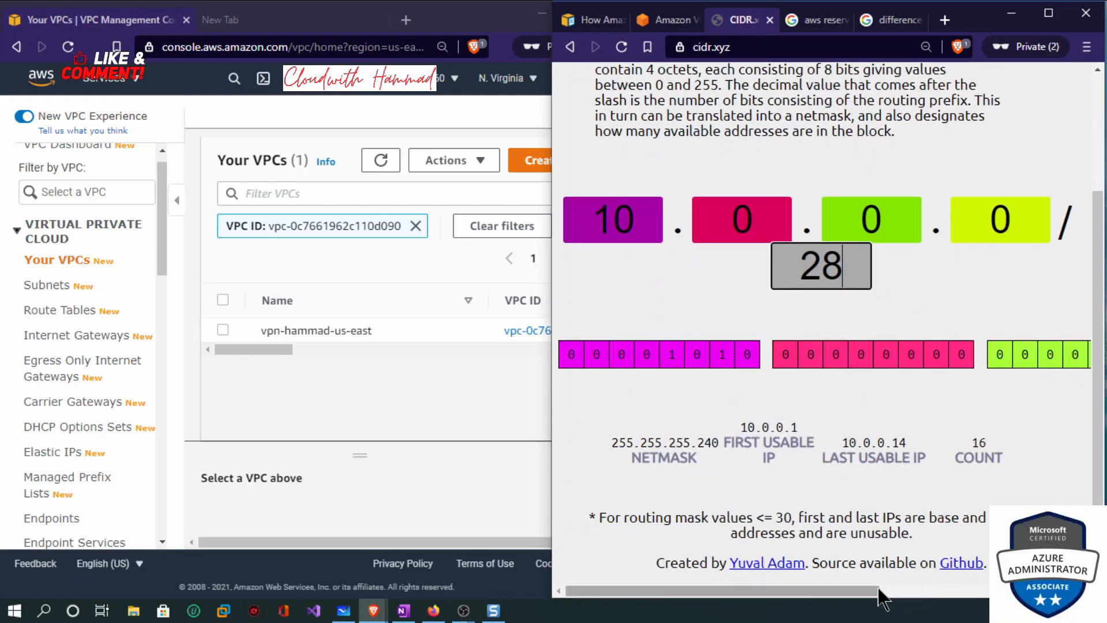
{"action": "left_click_drag", "start_coordinate": [877, 591], "coordinate": [894, 597]}
{"action": "left_click", "coordinate": [960, 449]}
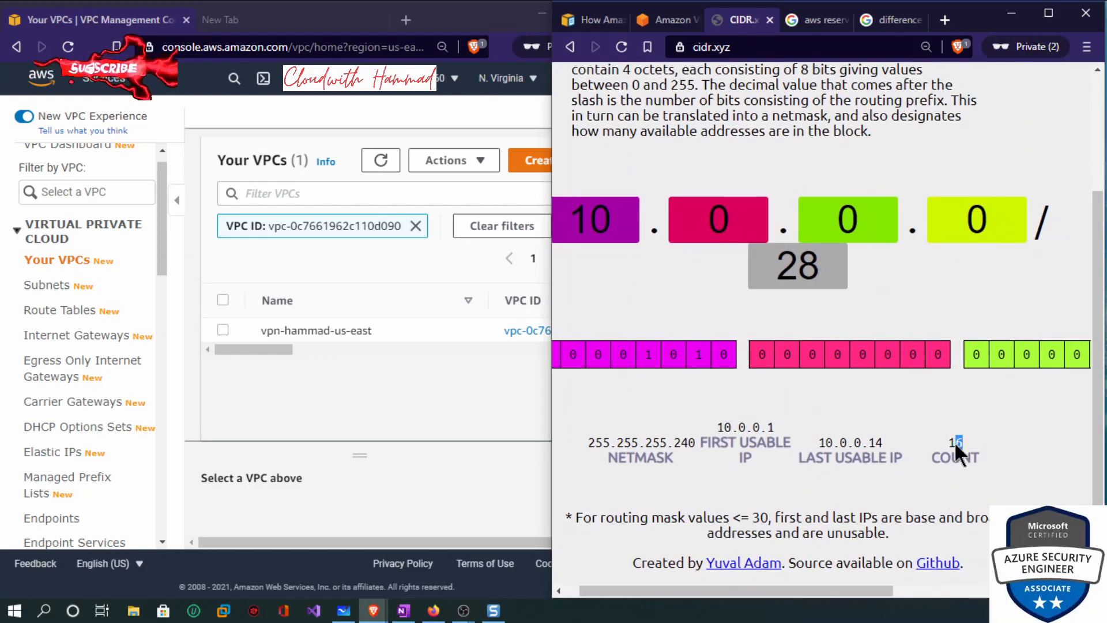
Go back to the AWS blog post and highlight its text on the minimum subnet size, large subnets, and elastic workloads using more addresses.
{"action": "left_click", "coordinate": [652, 20]}
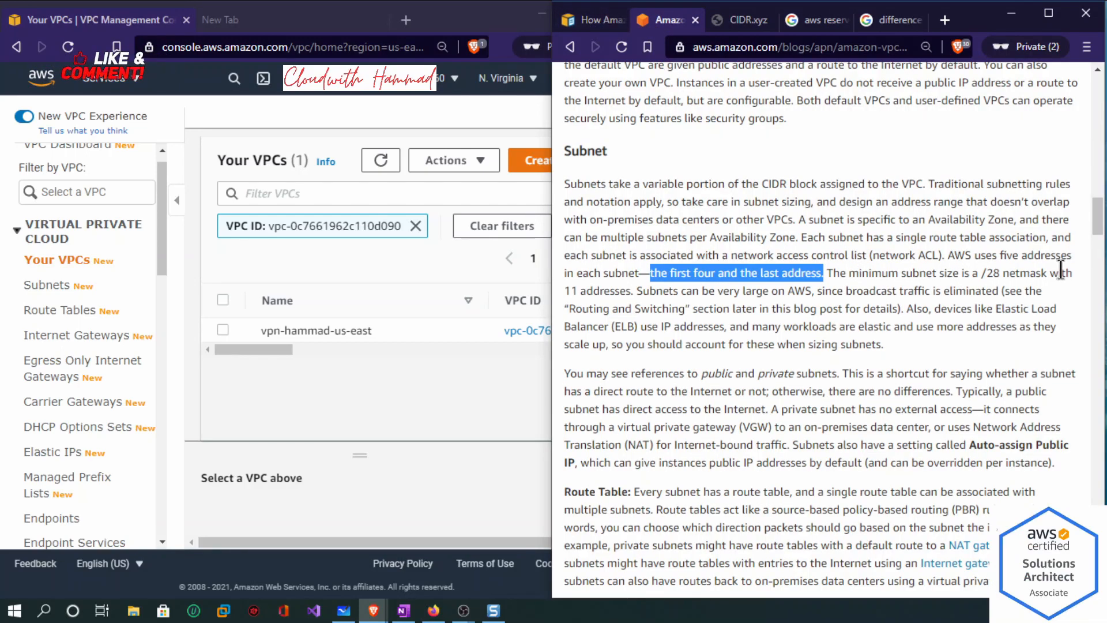
{"action": "left_click_drag", "start_coordinate": [634, 294], "coordinate": [805, 294]}
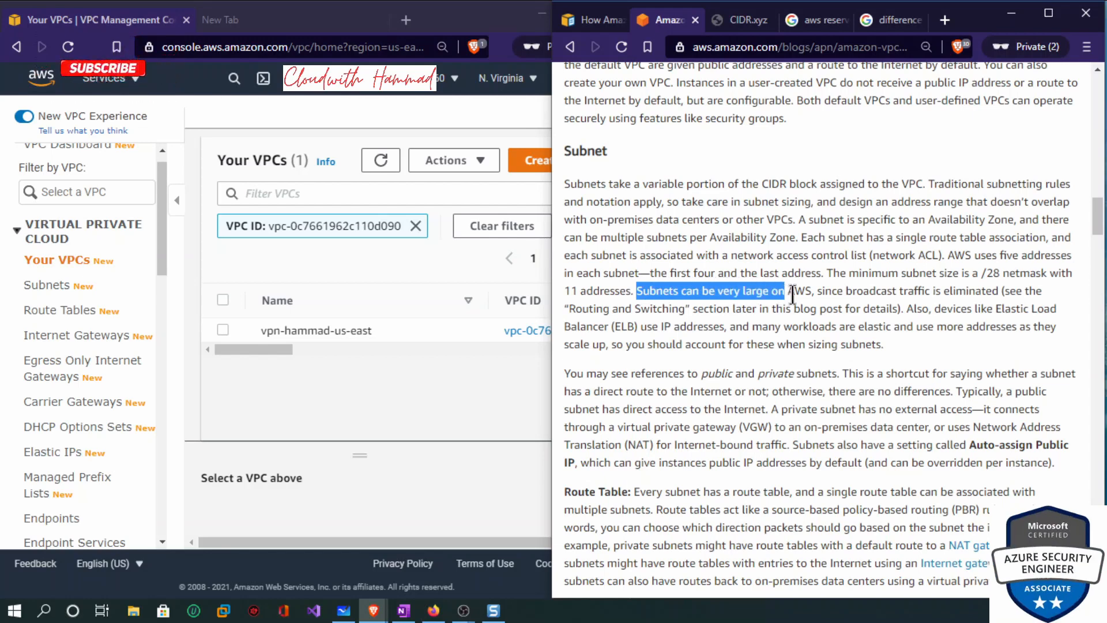
{"action": "left_click_drag", "start_coordinate": [634, 293], "coordinate": [570, 291]}
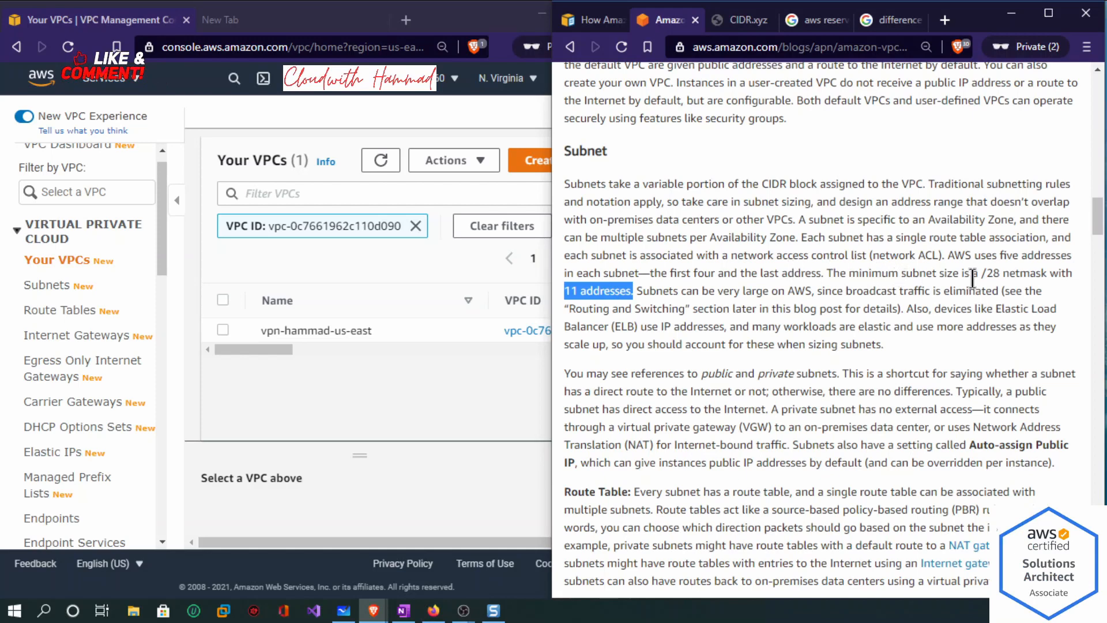
{"action": "left_click_drag", "start_coordinate": [987, 272], "coordinate": [1000, 275]}
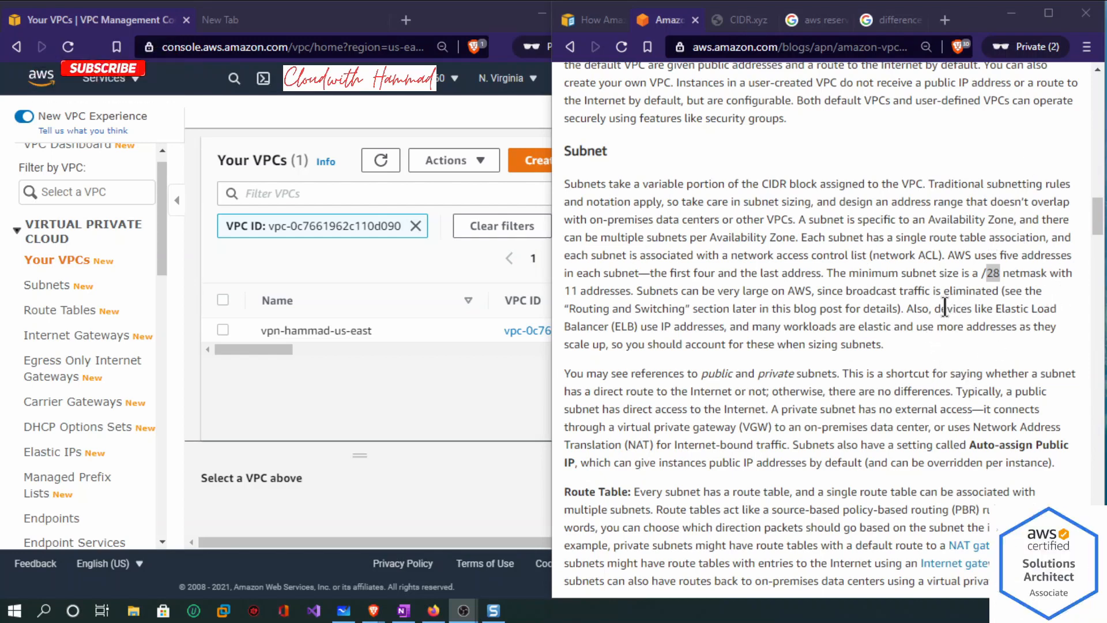
{"action": "left_click_drag", "start_coordinate": [944, 308], "coordinate": [1047, 309]}
{"action": "left_click_drag", "start_coordinate": [728, 327], "coordinate": [644, 344]}
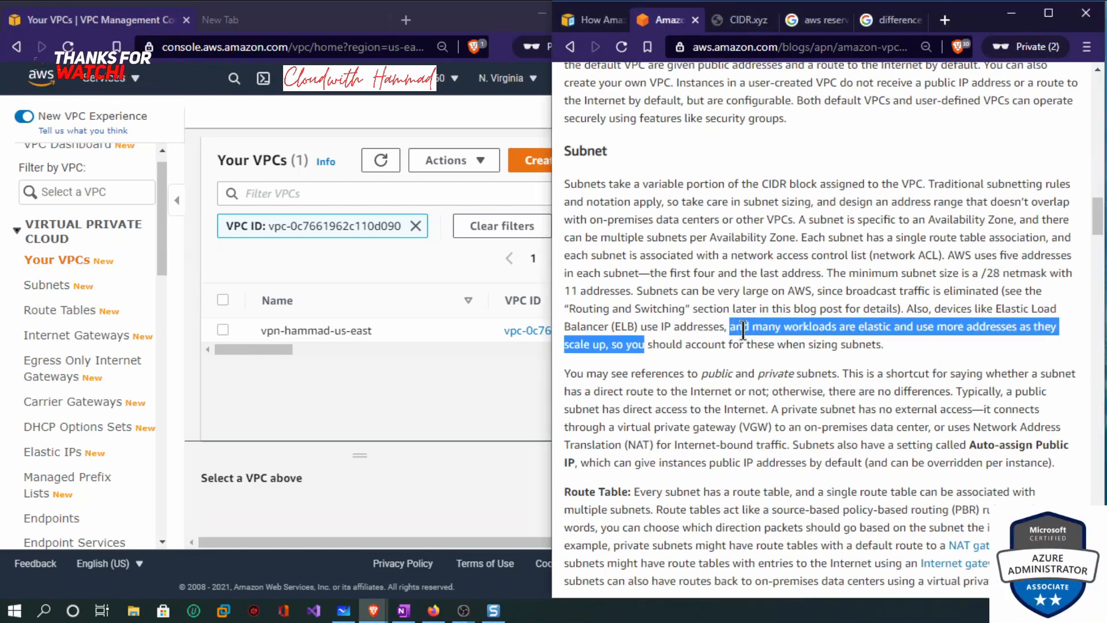
Read the blog's paragraph on public and private subnets, highlighting the passage about a direct route to the Internet.
{"action": "left_click_drag", "start_coordinate": [1098, 231], "coordinate": [1098, 242]}
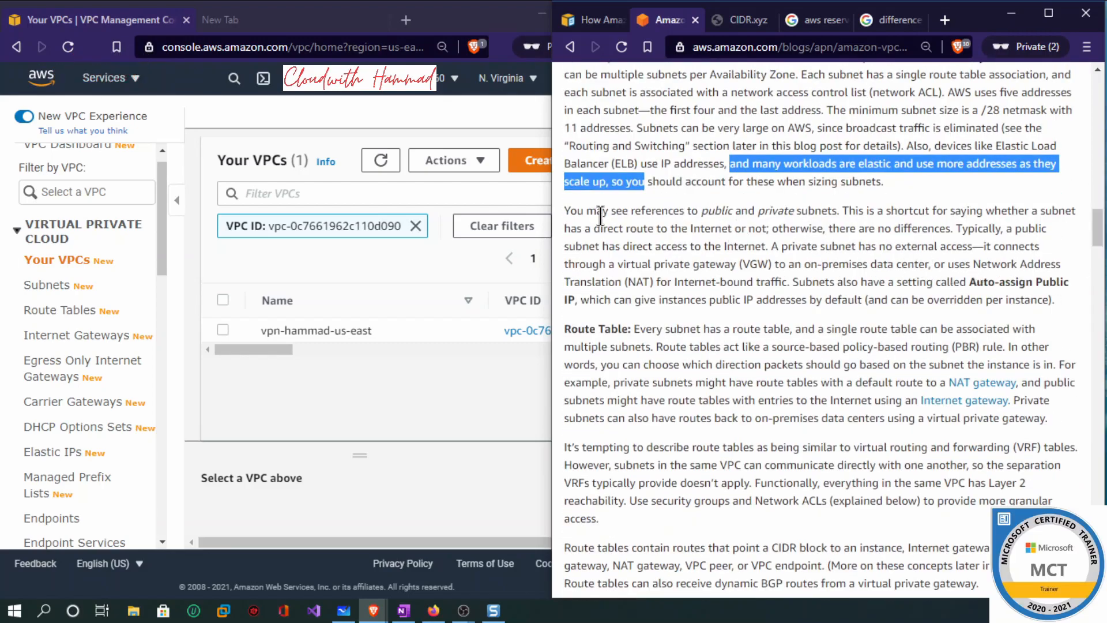
{"action": "left_click_drag", "start_coordinate": [598, 213], "coordinate": [841, 212]}
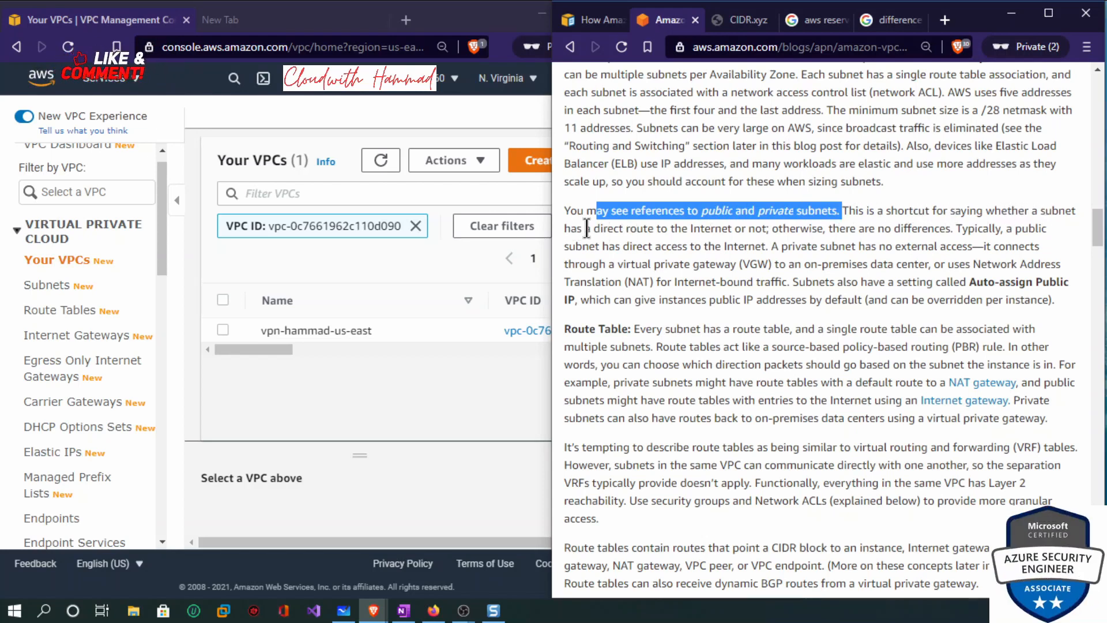
{"action": "left_click_drag", "start_coordinate": [642, 229], "coordinate": [726, 232]}
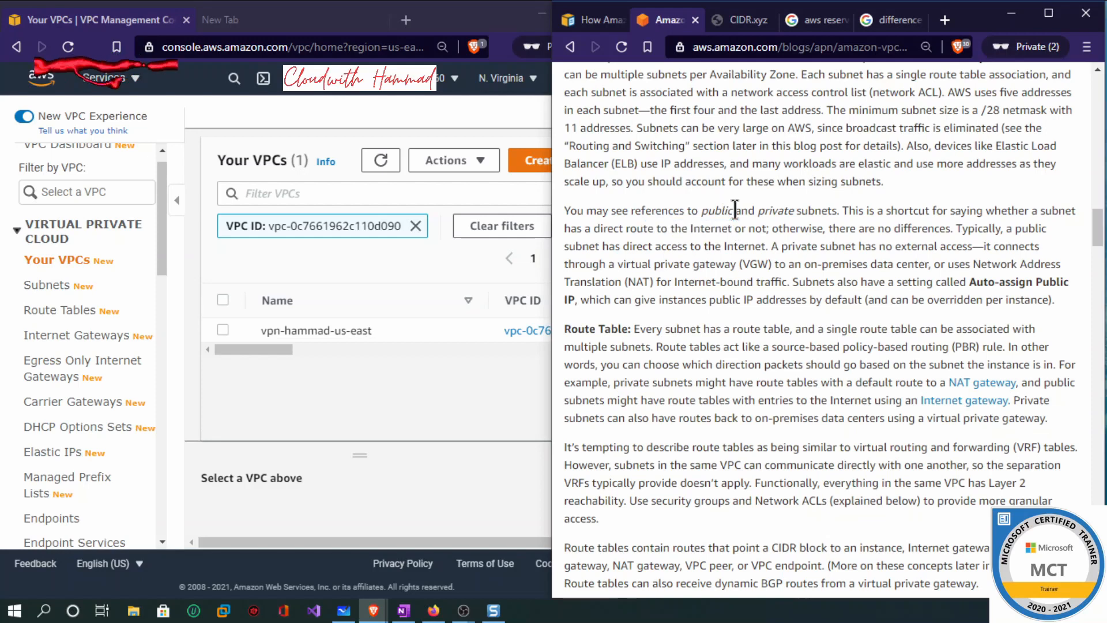
{"action": "double_click", "coordinate": [716, 210]}
{"action": "left_click_drag", "start_coordinate": [784, 229], "coordinate": [934, 229]}
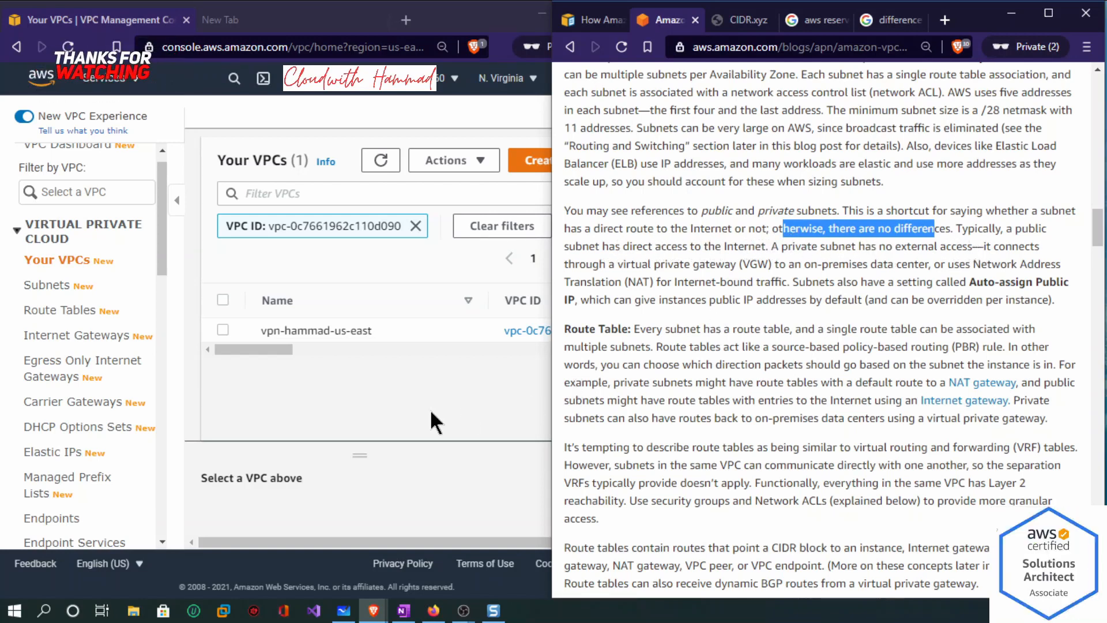
Check the whiteboard's architecture diagram, and highlight the blog's text on private subnets' external access, virtual private gateway, NAT and default public IP addresses.
{"action": "left_click", "coordinate": [343, 611]}
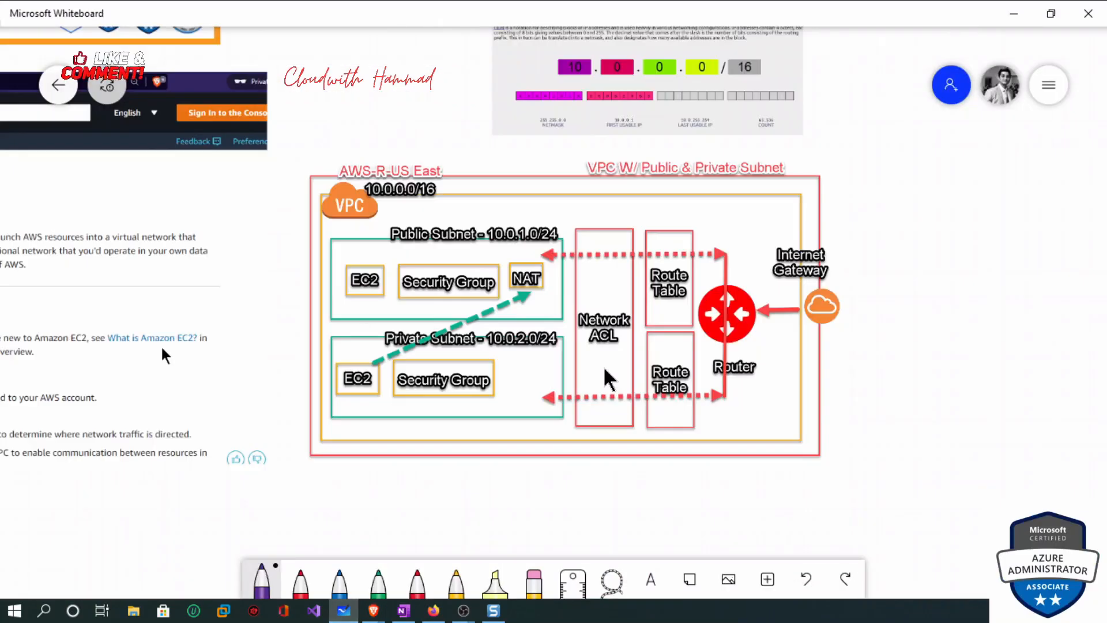
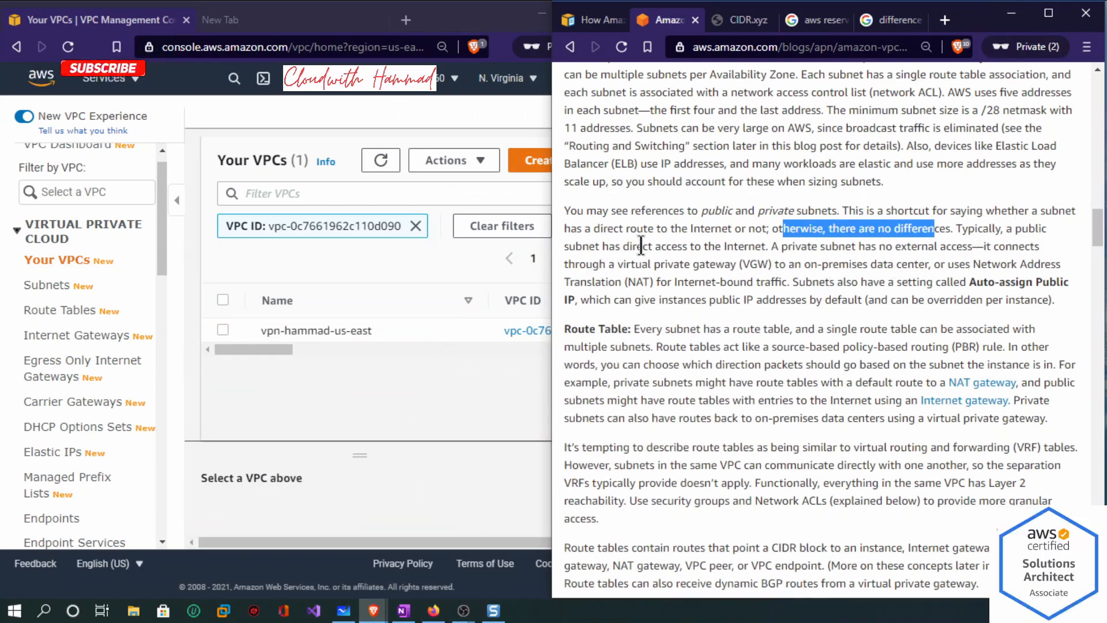
{"action": "left_click_drag", "start_coordinate": [831, 246], "coordinate": [971, 240]}
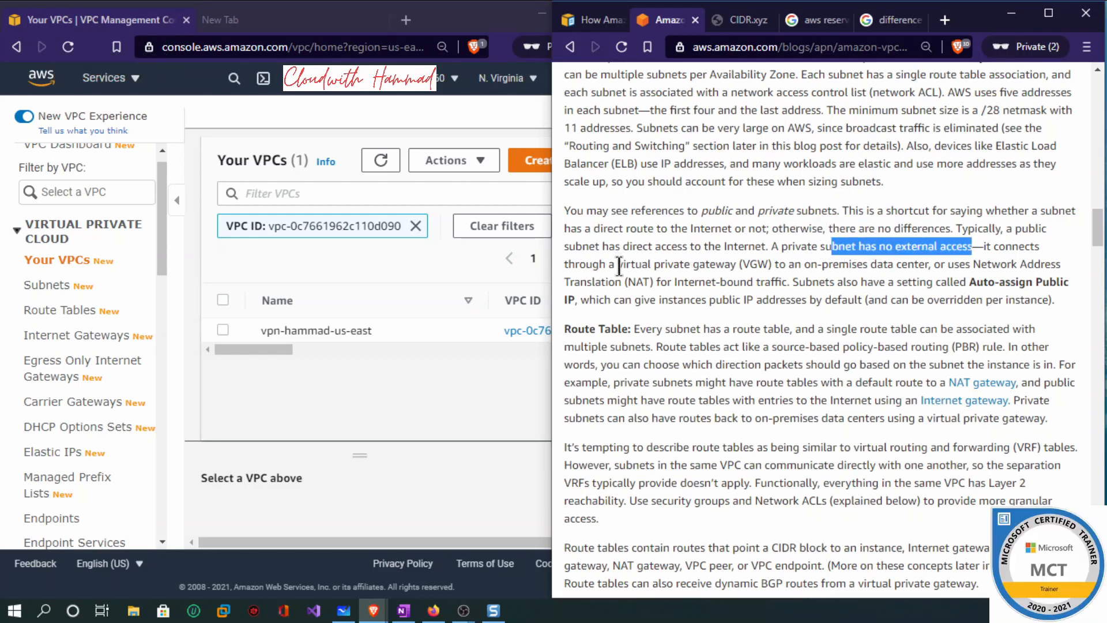
{"action": "left_click_drag", "start_coordinate": [618, 264], "coordinate": [779, 254]}
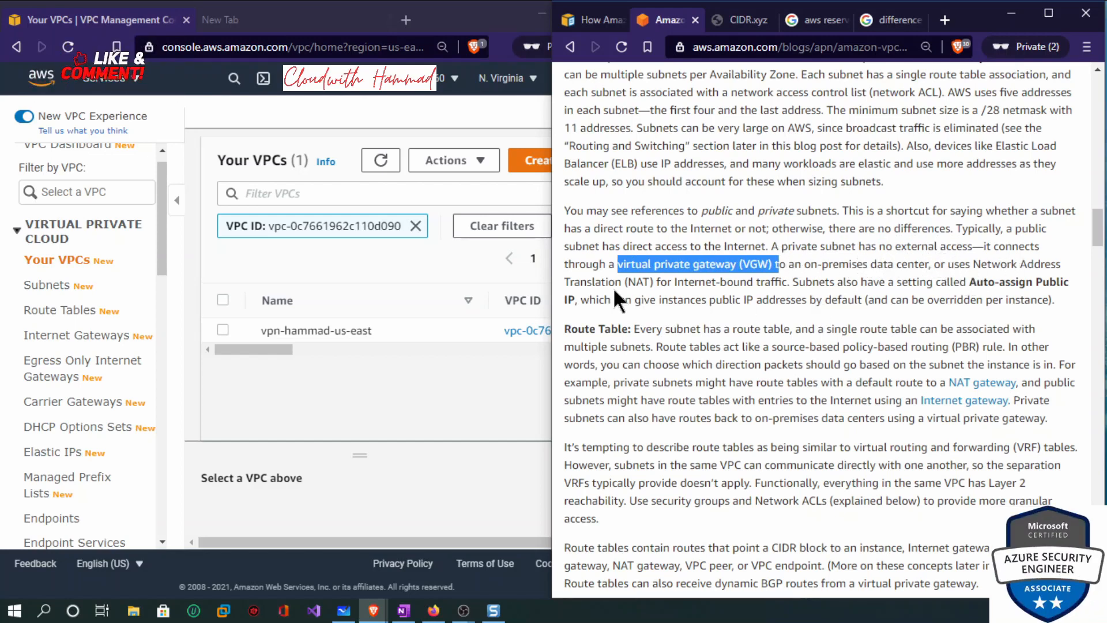
{"action": "mouse_move", "coordinate": [628, 281]}
{"action": "left_mouse_down"}
{"action": "mouse_move", "coordinate": [672, 281]}
{"action": "mouse_move", "coordinate": [634, 281]}
{"action": "left_mouse_up"}
{"action": "left_click", "coordinate": [658, 281]}
{"action": "left_click_drag", "start_coordinate": [719, 282], "coordinate": [799, 286]}
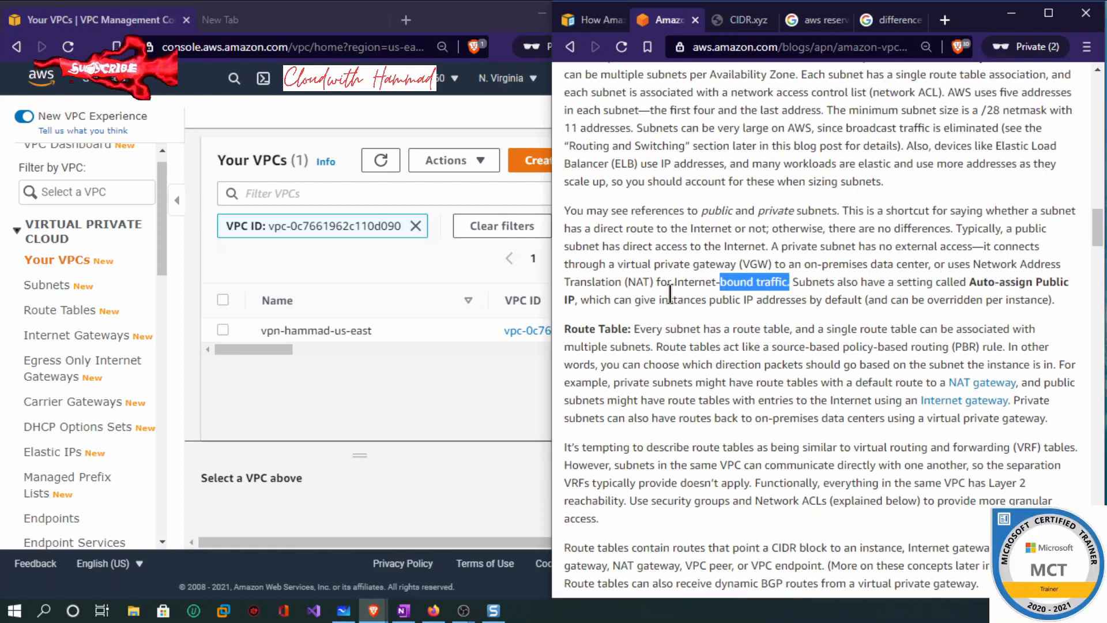
{"action": "left_click_drag", "start_coordinate": [715, 300], "coordinate": [829, 297]}
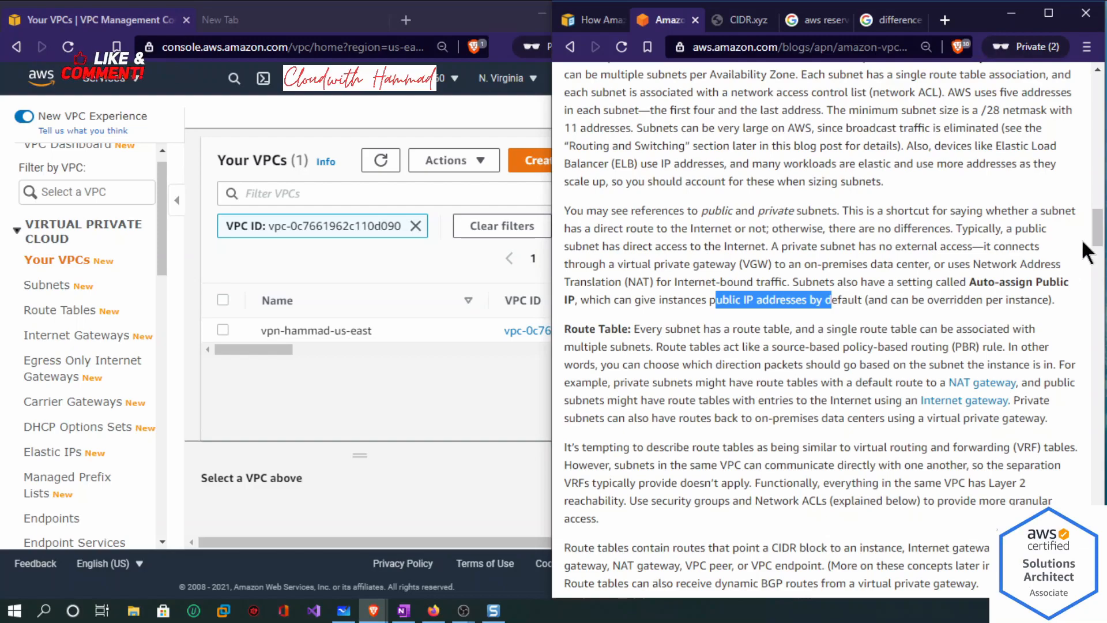
Find the blog's Route Table section, then open the VPC console's route tables and name the second one "RT-" plus the owner's first name.
{"action": "scroll", "coordinate": [1061, 248], "scroll_direction": "down", "scroll_amount": 3}
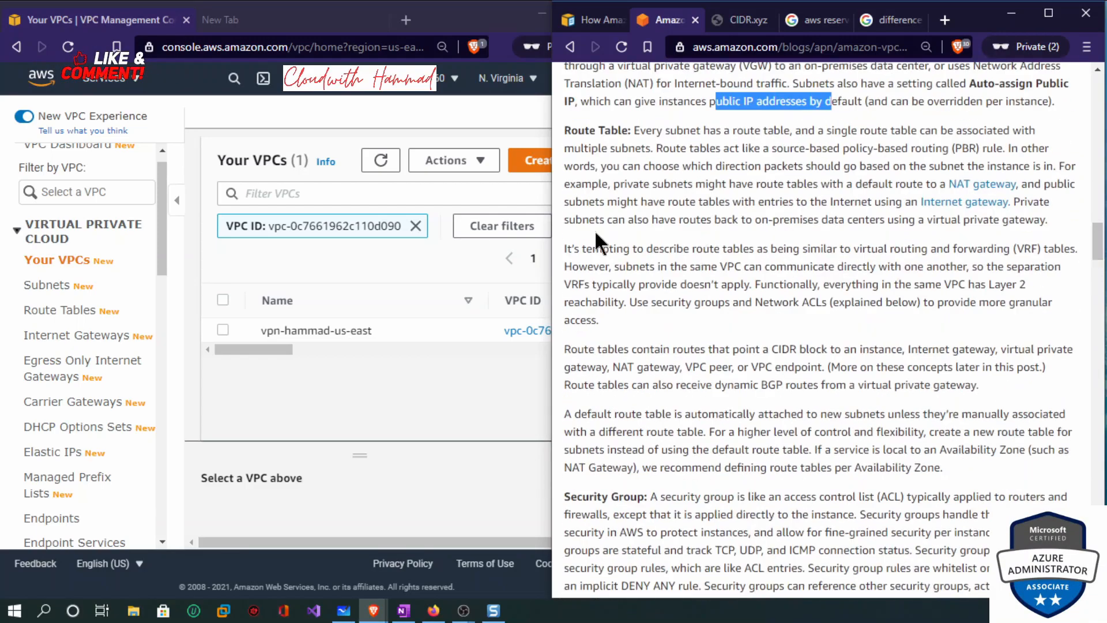
{"action": "left_click_drag", "start_coordinate": [564, 131], "coordinate": [571, 130]}
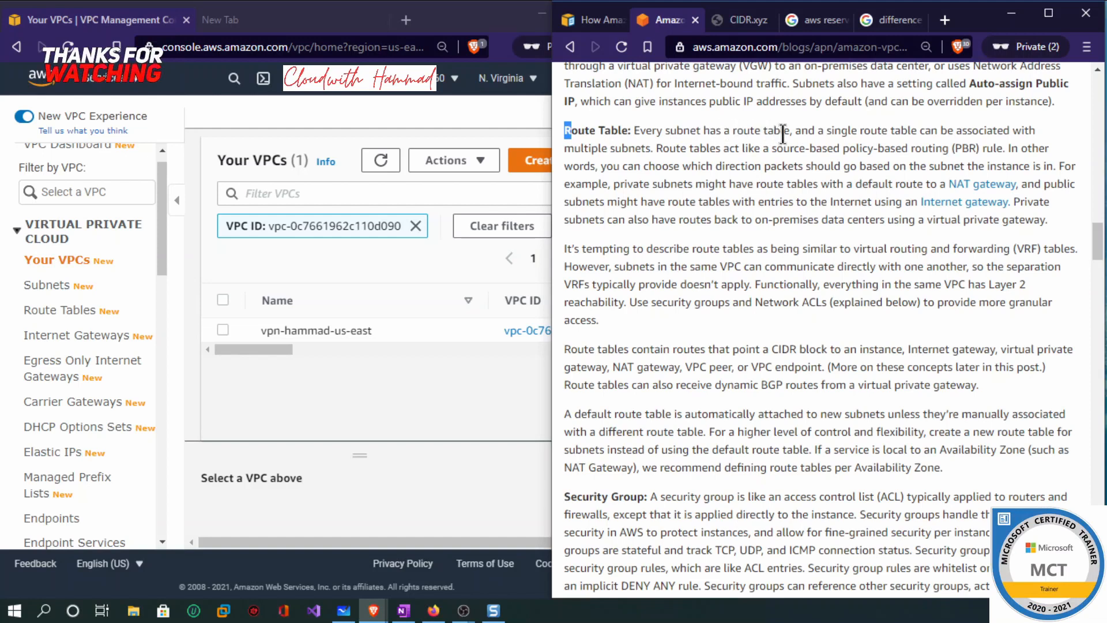
{"action": "left_click", "coordinate": [66, 310]}
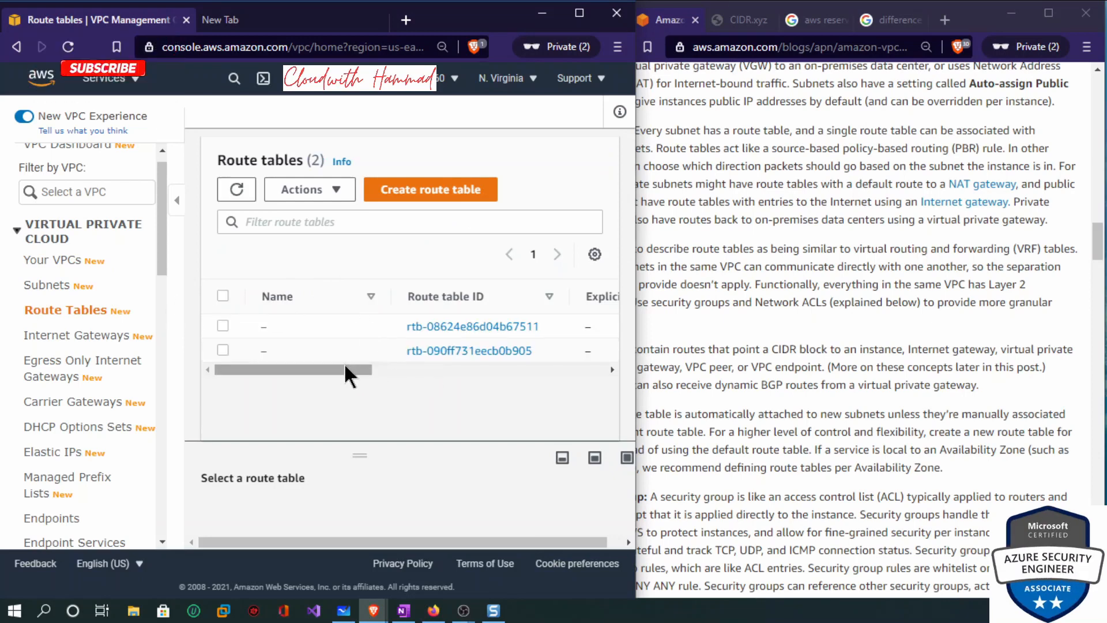
{"action": "left_click_drag", "start_coordinate": [346, 371], "coordinate": [327, 385]}
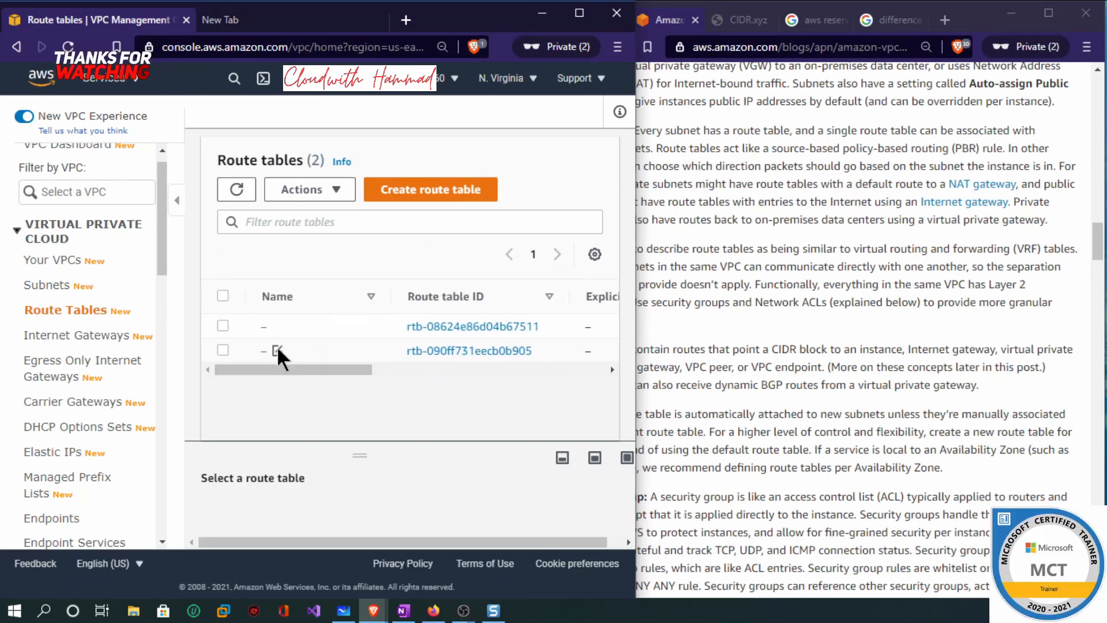
{"action": "left_click", "coordinate": [278, 350]}
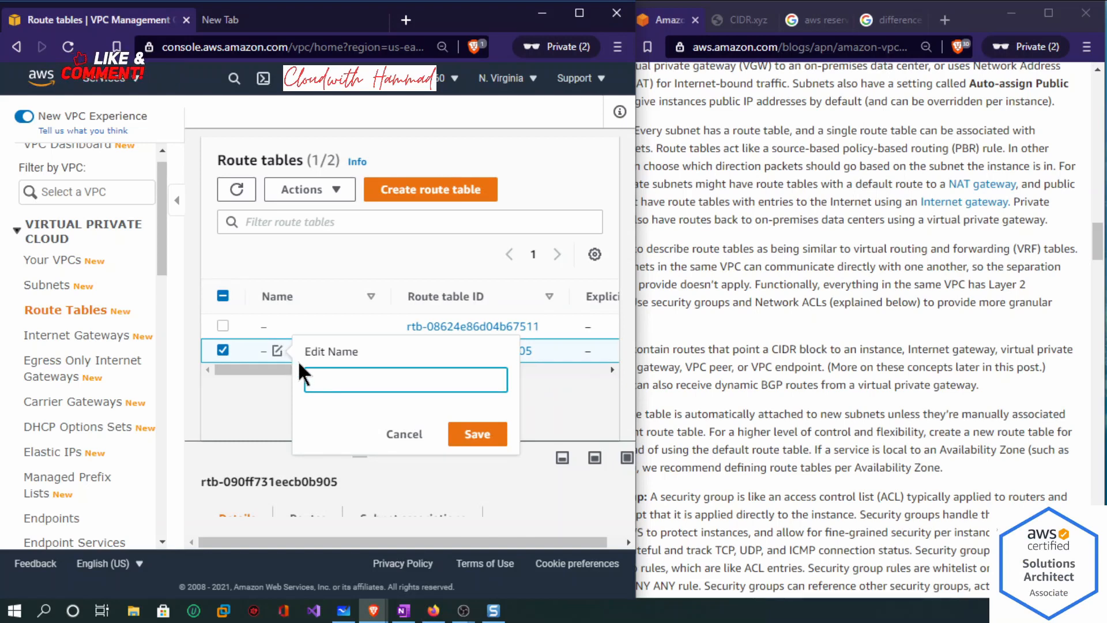
{"action": "type", "text": "RT-Hammad"}
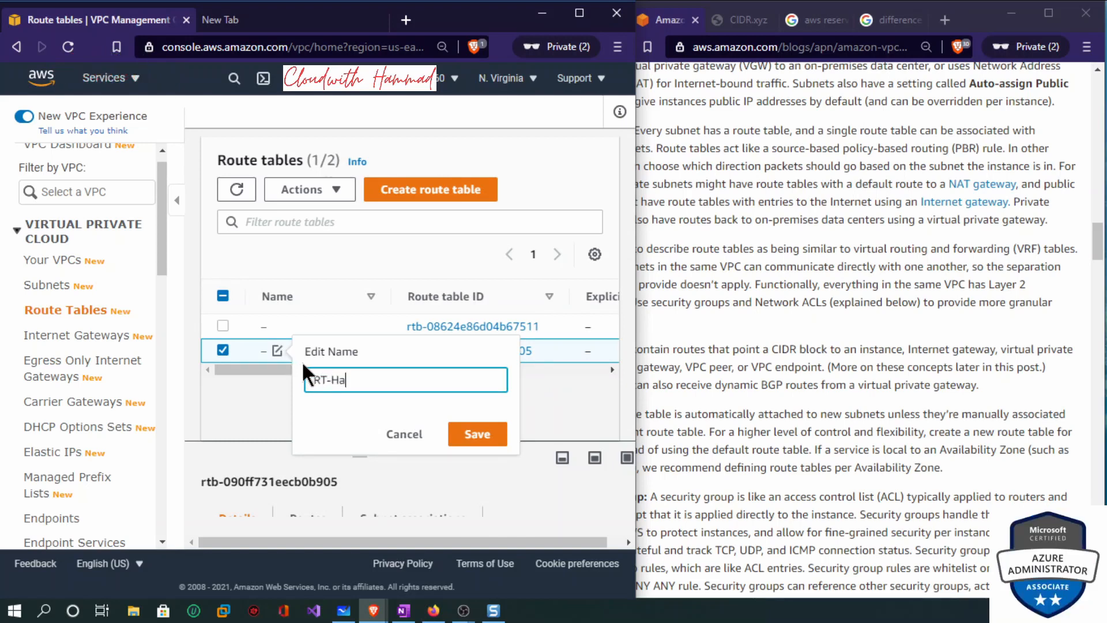
{"action": "left_click", "coordinate": [470, 437]}
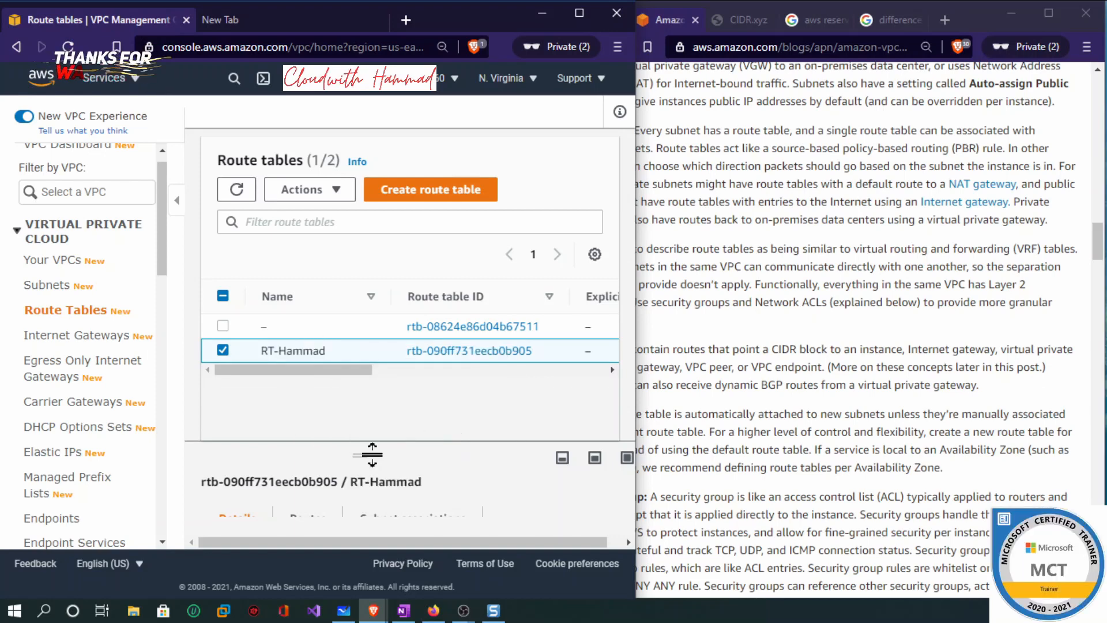
Enlarge the selected route table's details, view its routes, and highlight the destination CIDR of the local route.
{"action": "left_click_drag", "start_coordinate": [370, 452], "coordinate": [383, 249]}
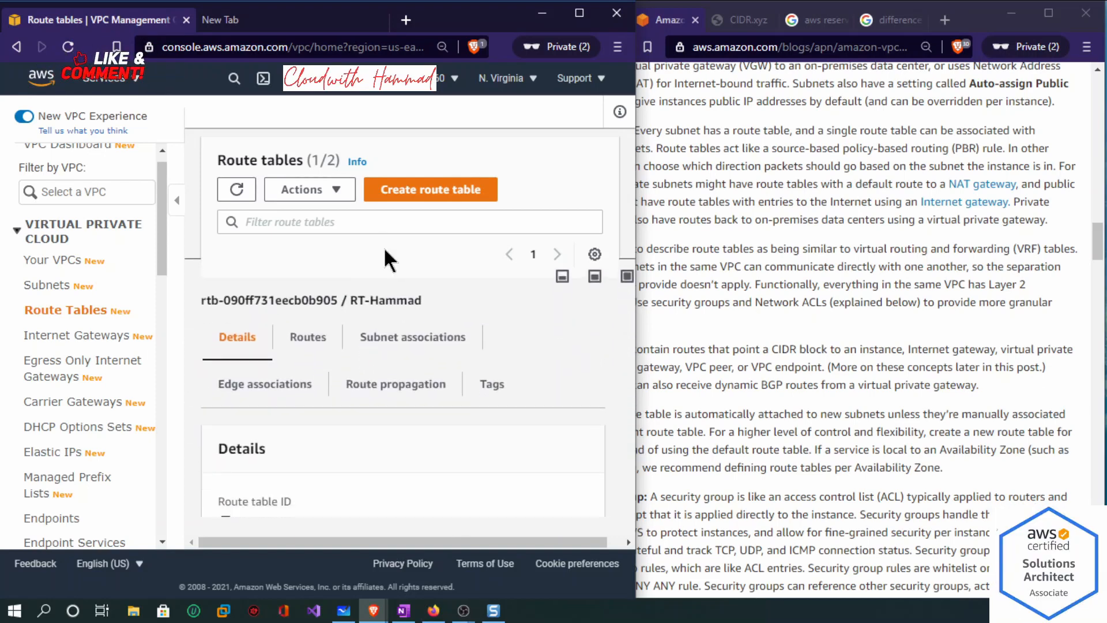
{"action": "left_click", "coordinate": [292, 337]}
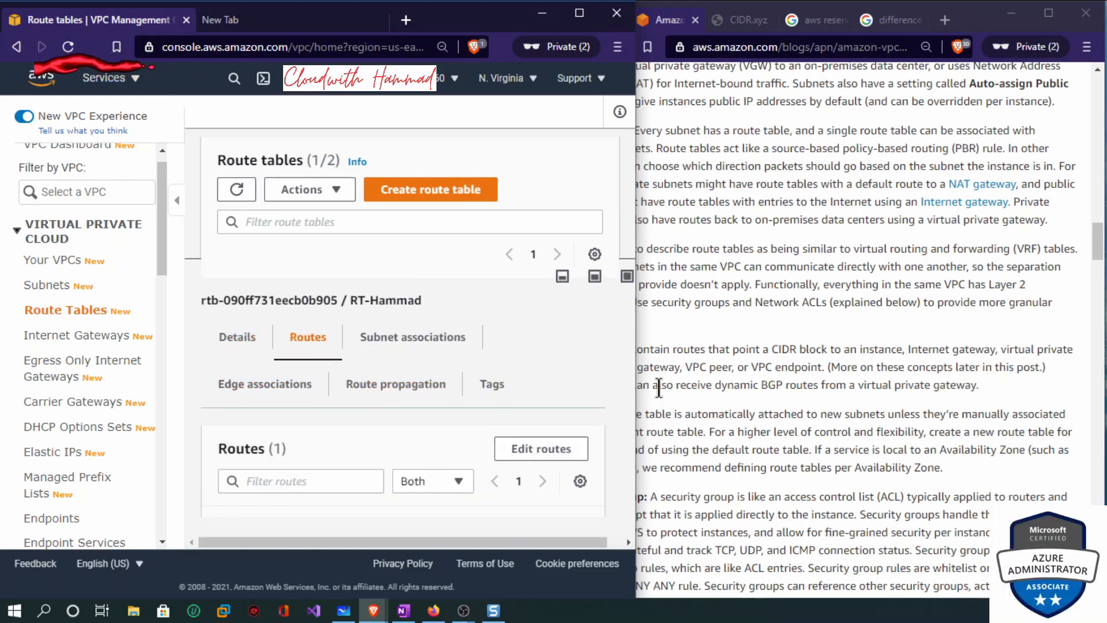
{"action": "scroll", "coordinate": [529, 470], "scroll_direction": "down", "scroll_amount": 2}
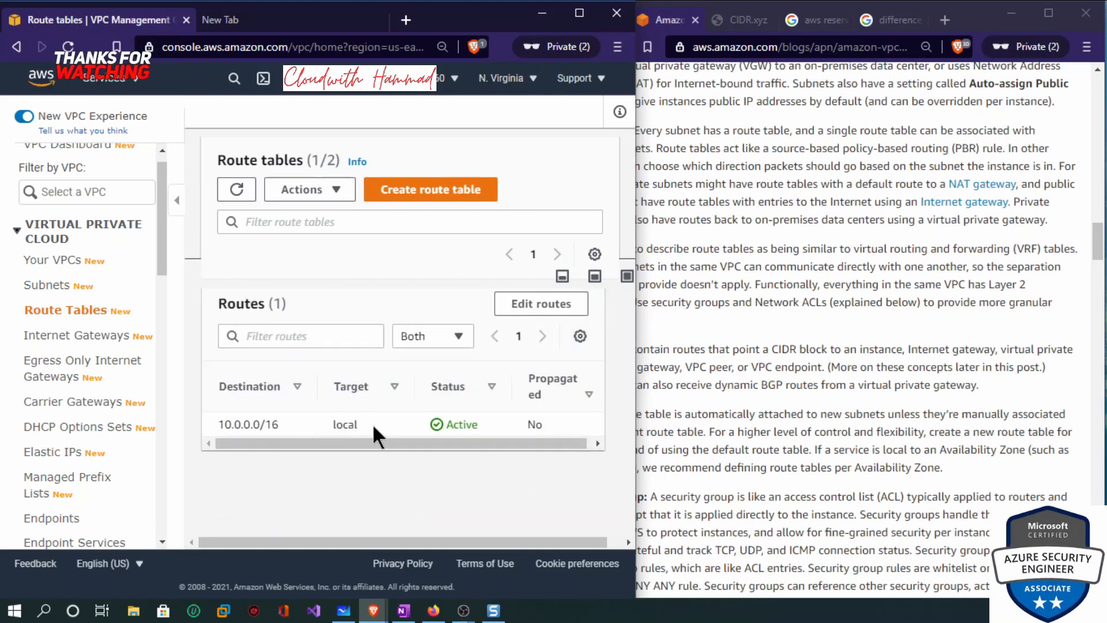
{"action": "left_click_drag", "start_coordinate": [227, 425], "coordinate": [279, 425]}
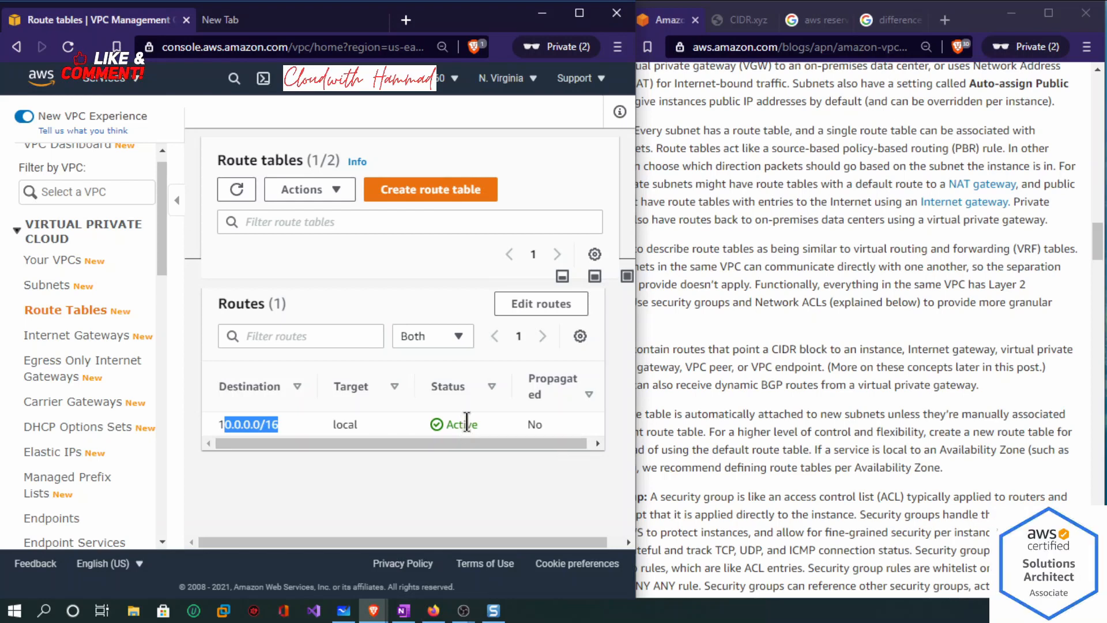
{"action": "left_click", "coordinate": [627, 234]}
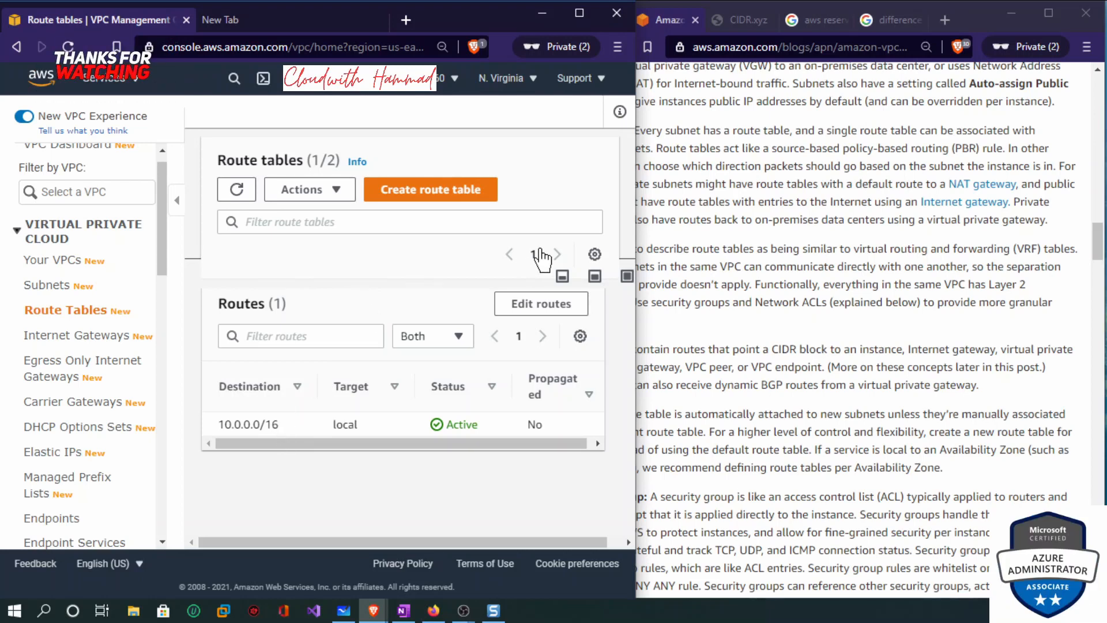
Read the blog's Route Table section, highlighting the NAT gateway default route and virtual private gateway text, and recheck the console's route list in between.
{"action": "left_click", "coordinate": [712, 170]}
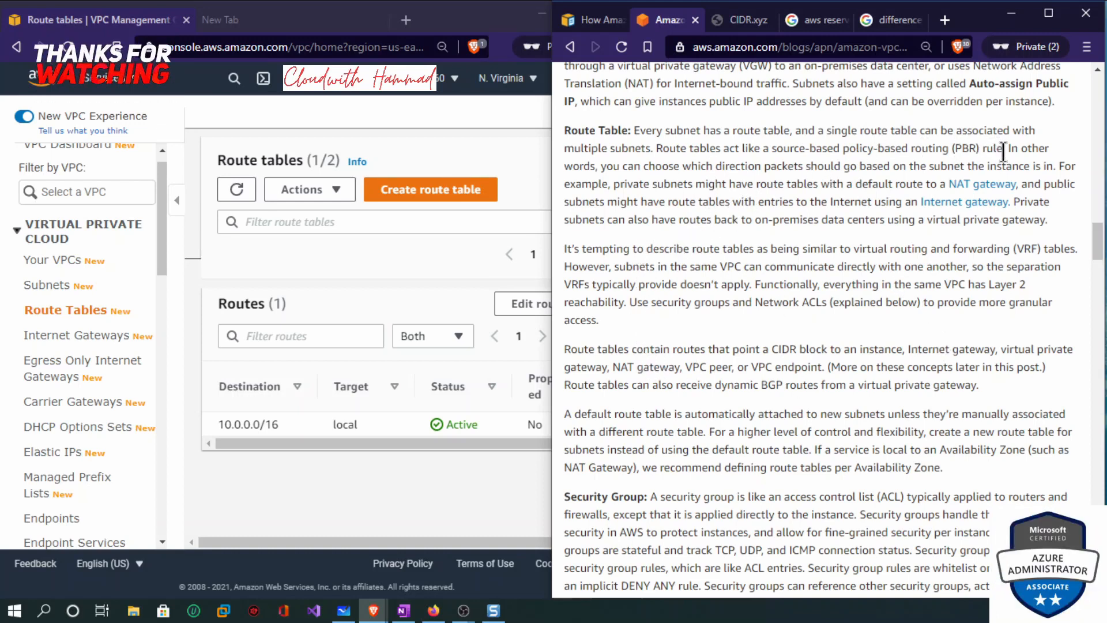
{"action": "left_click_drag", "start_coordinate": [617, 186], "coordinate": [1029, 185]}
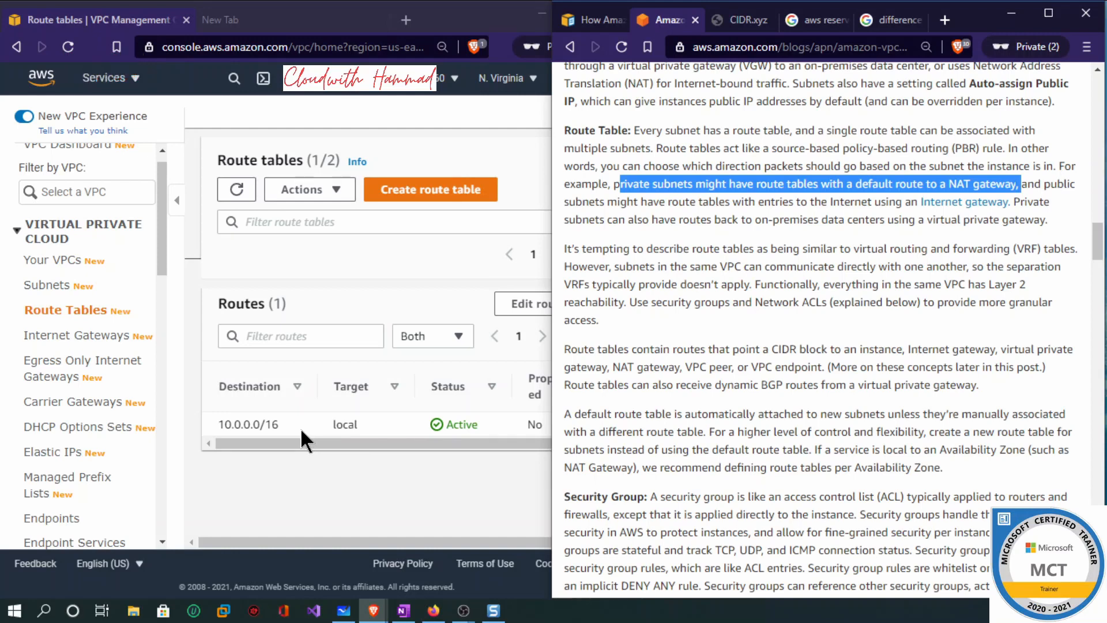
{"action": "left_click", "coordinate": [309, 445]}
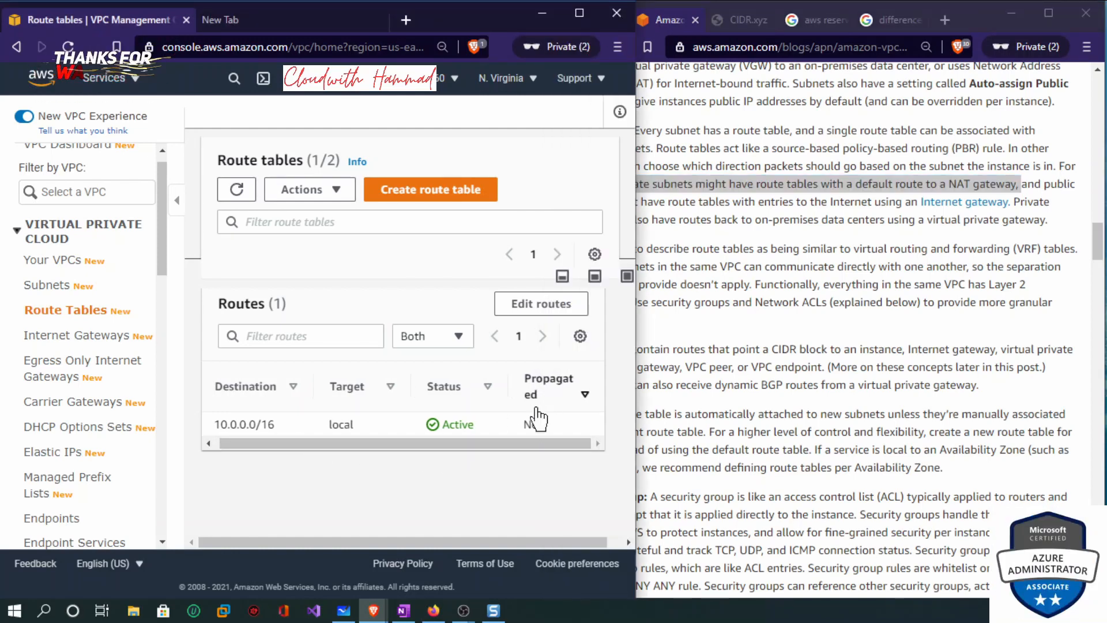
{"action": "left_click_drag", "start_coordinate": [532, 443], "coordinate": [456, 448]}
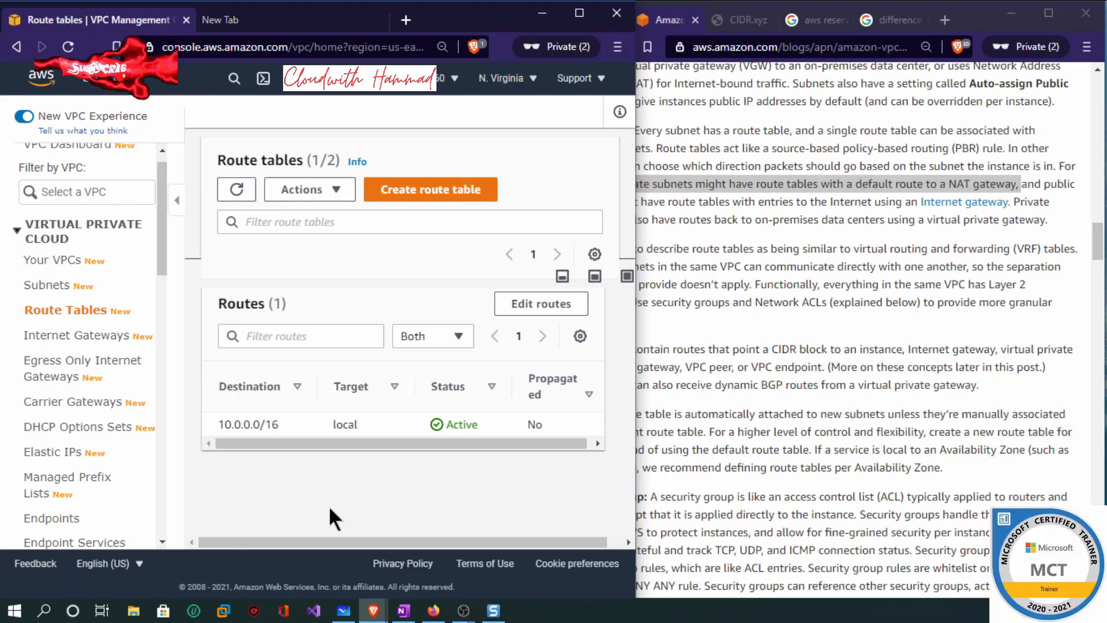
{"action": "left_click", "coordinate": [999, 265]}
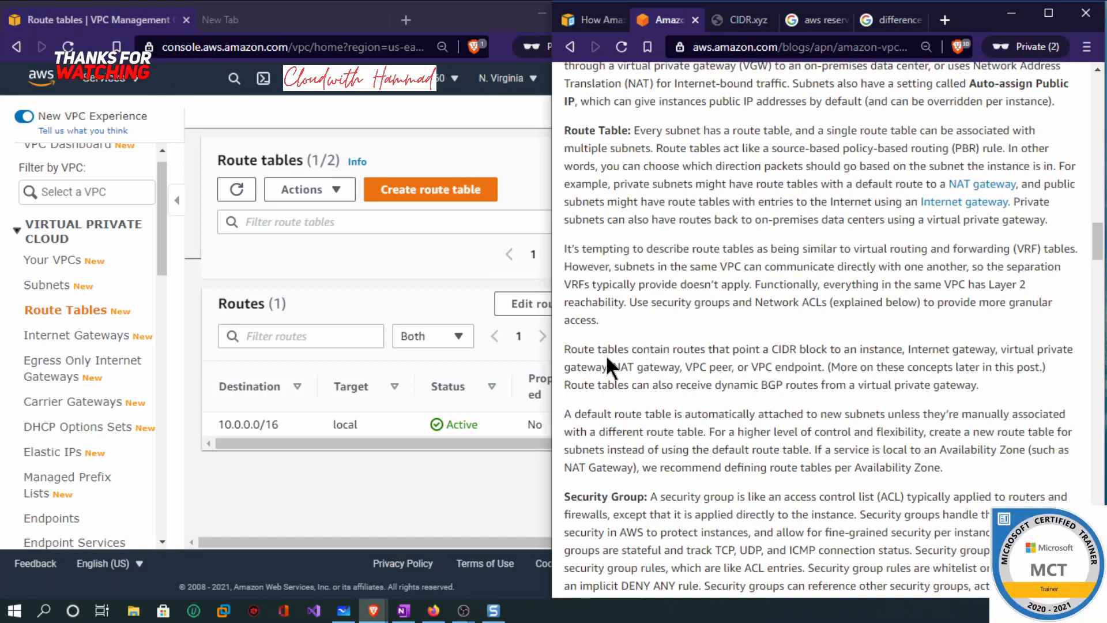
{"action": "left_click_drag", "start_coordinate": [676, 348], "coordinate": [1067, 342]}
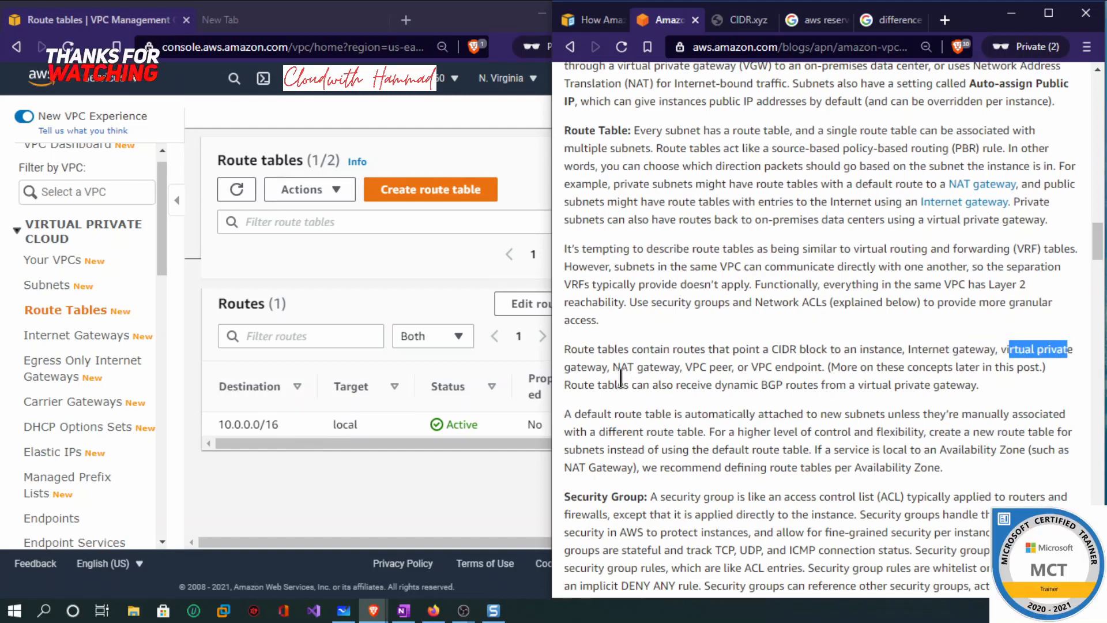
Review the article's VPC peer reference and look through the console's route table and subnet lists.
{"action": "left_click_drag", "start_coordinate": [643, 366], "coordinate": [734, 368]}
{"action": "scroll", "coordinate": [1098, 257], "scroll_direction": "down", "scroll_amount": 3}
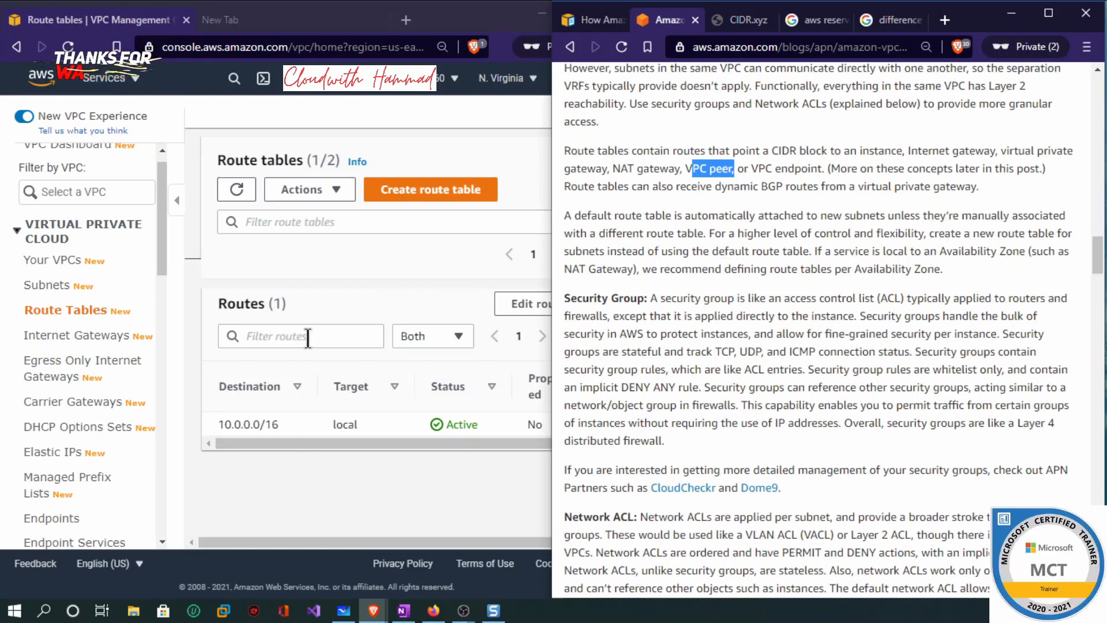
{"action": "left_click", "coordinate": [73, 319]}
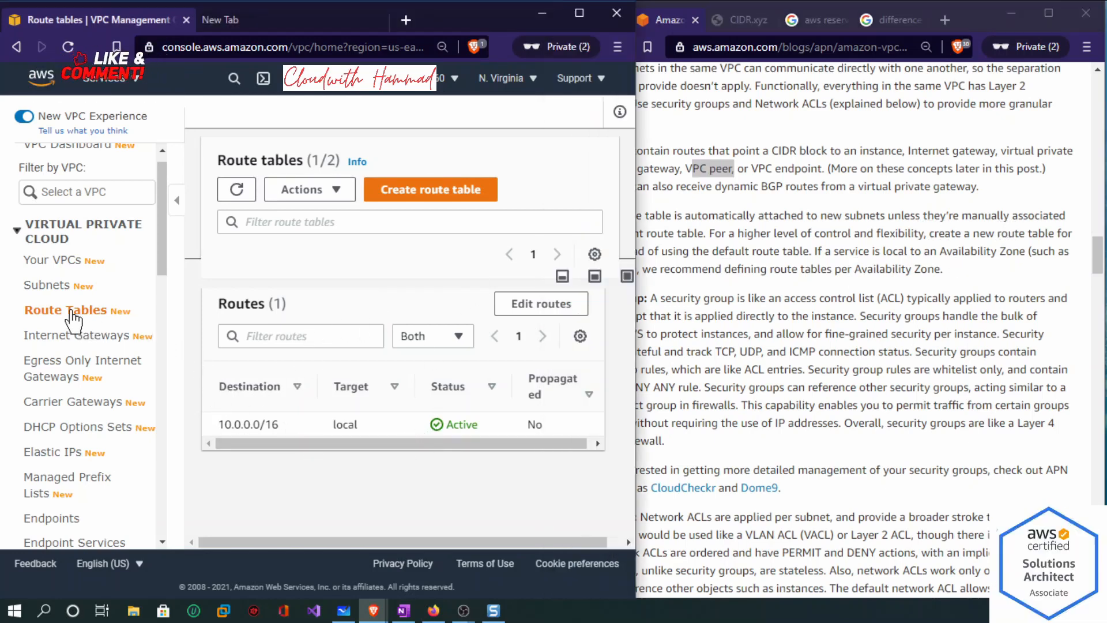
{"action": "left_click", "coordinate": [60, 287]}
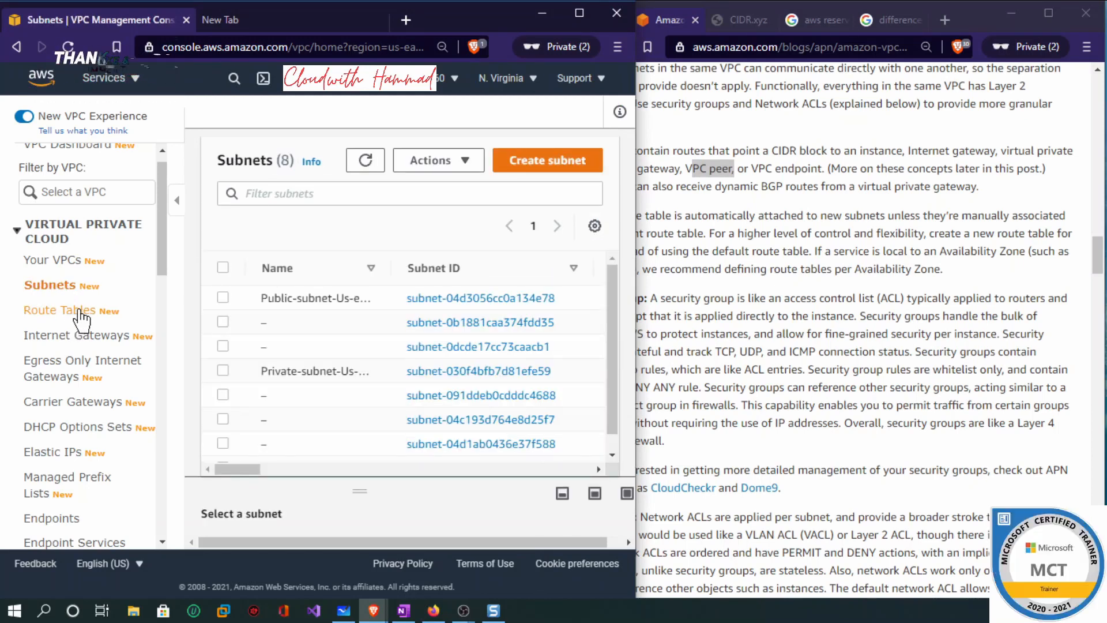
{"action": "left_click", "coordinate": [80, 314]}
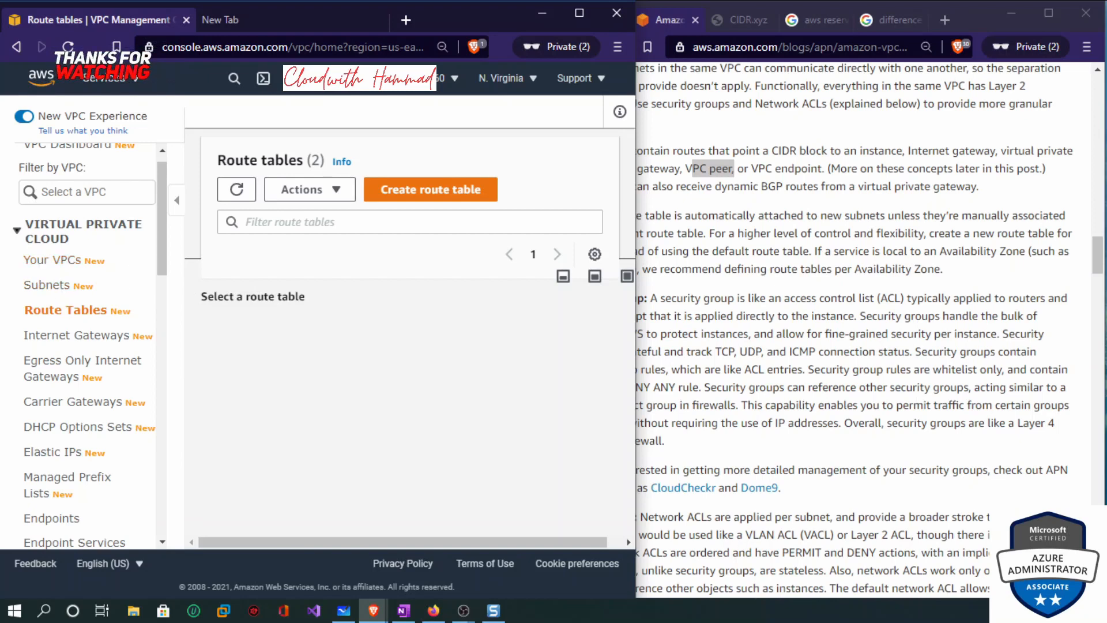
{"action": "left_click", "coordinate": [42, 285]}
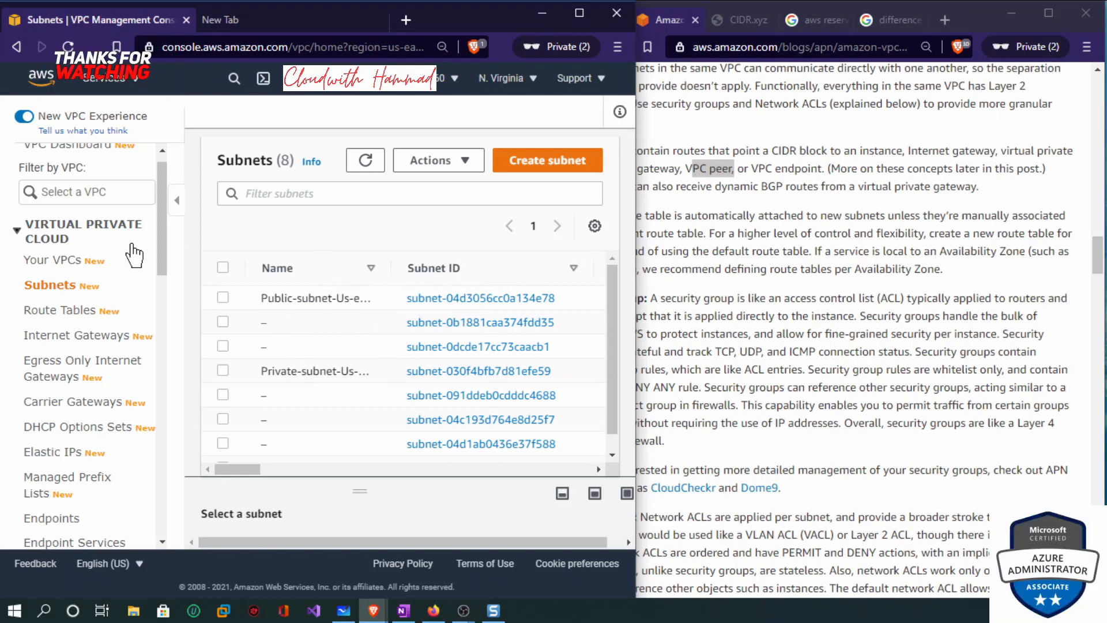
Open the details of the named us-east VPC from the VPC list and copy its VPC ID.
{"action": "left_click", "coordinate": [58, 262]}
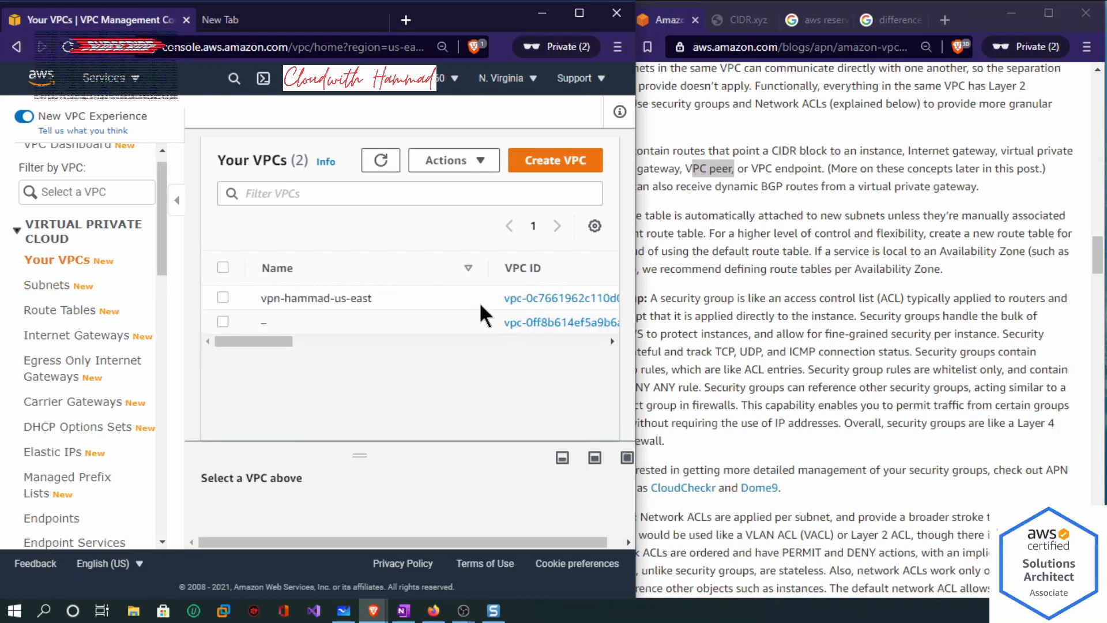
{"action": "left_click", "coordinate": [524, 299]}
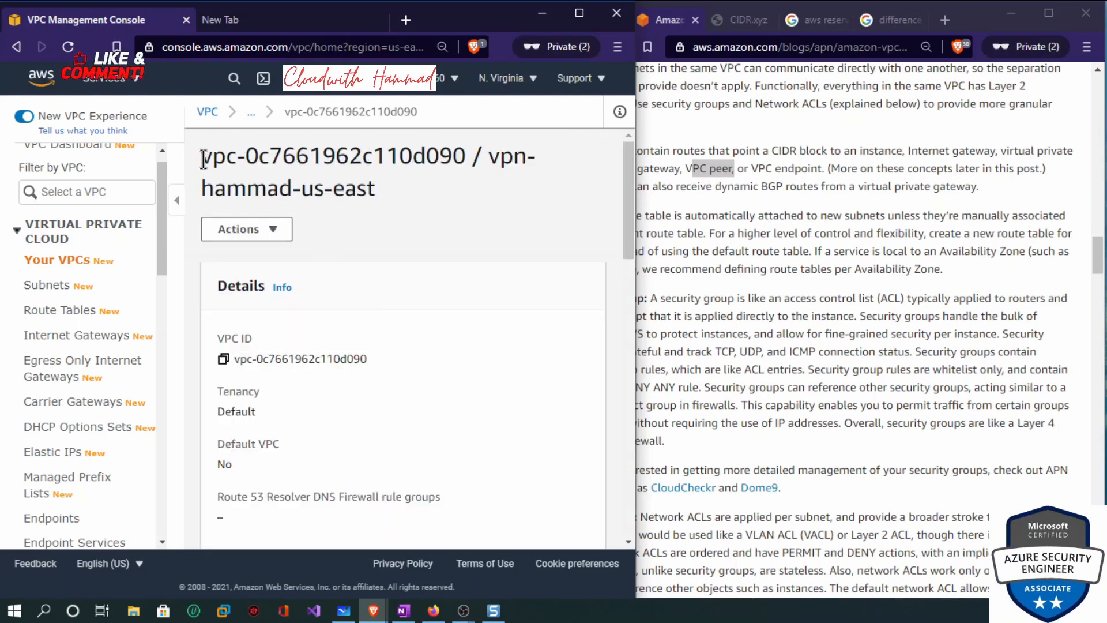
{"action": "left_click_drag", "start_coordinate": [203, 160], "coordinate": [342, 157]}
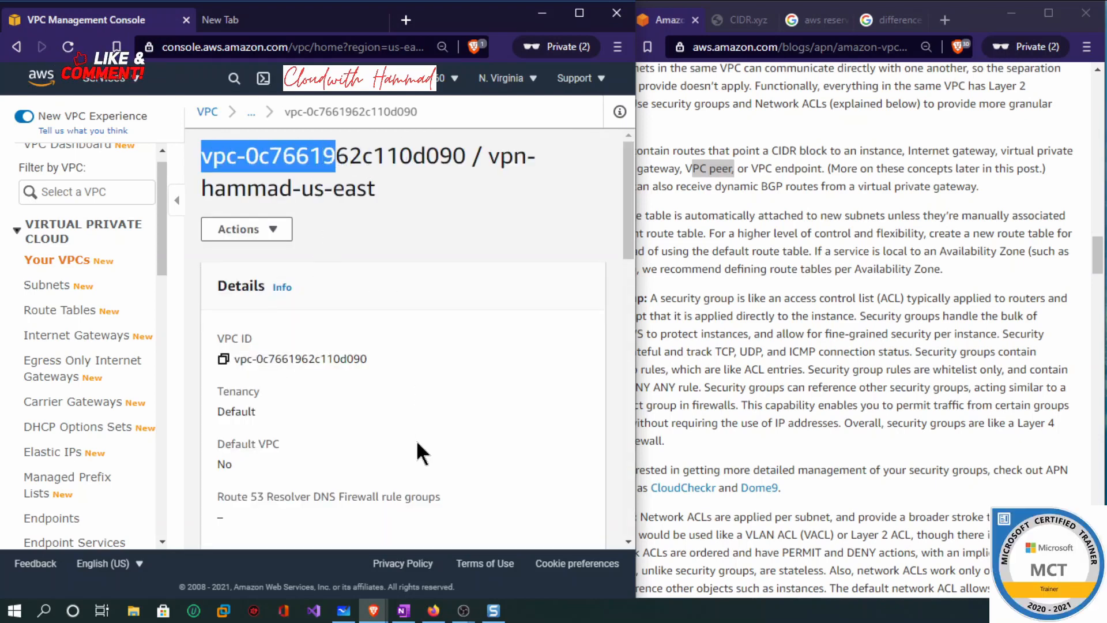
{"action": "left_click", "coordinate": [363, 362]}
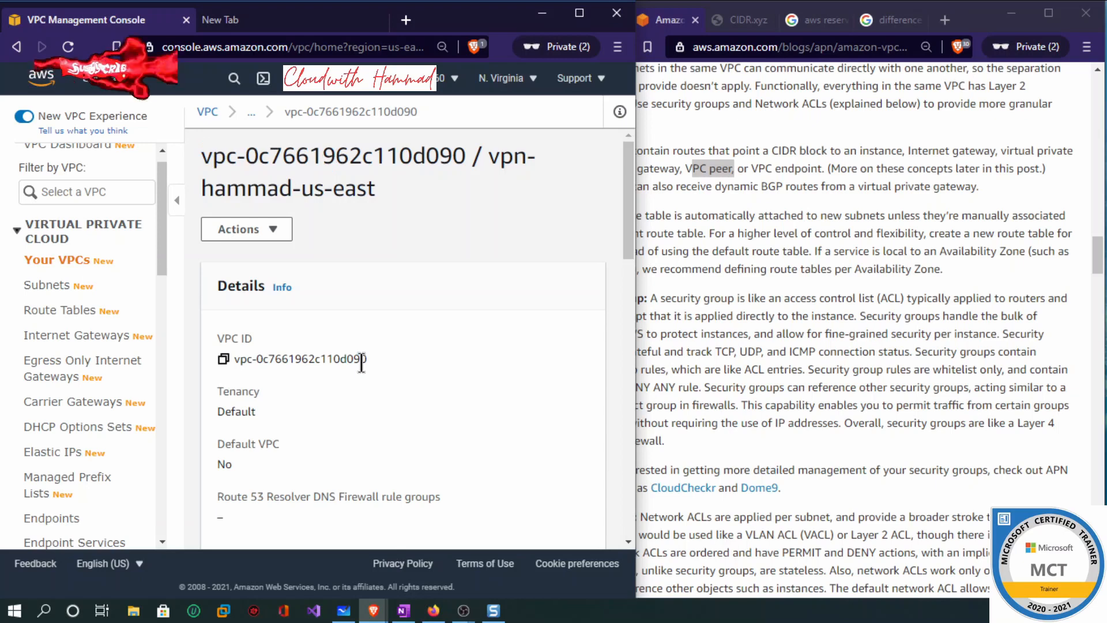
{"action": "left_click", "coordinate": [224, 360]}
Filter the subnet list by the copied VPC ID.
{"action": "left_click", "coordinate": [74, 311]}
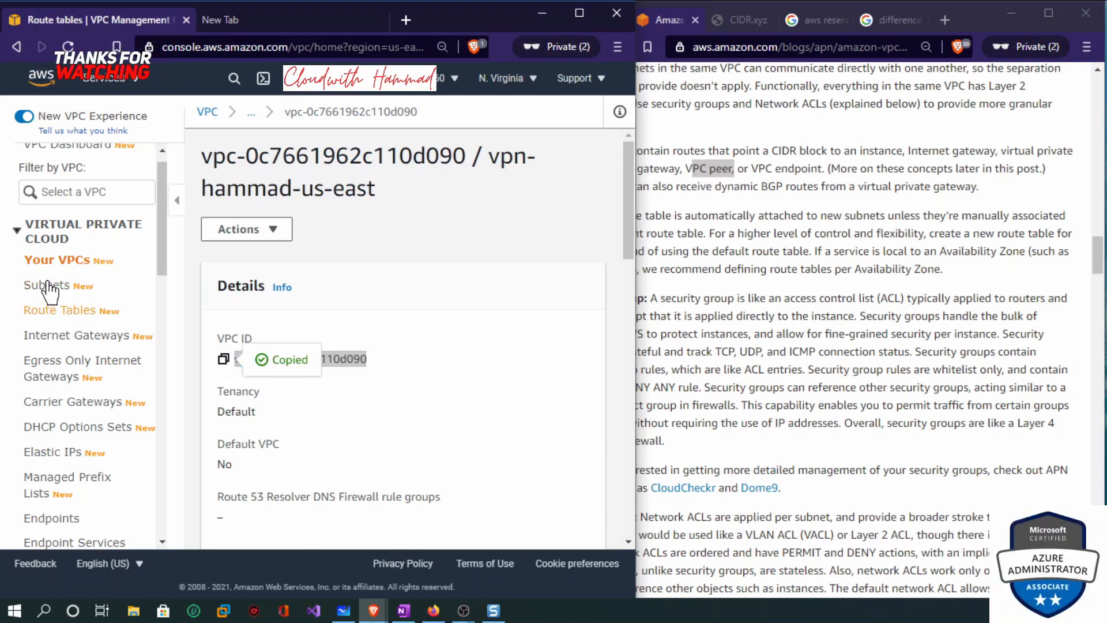
{"action": "left_click", "coordinate": [54, 291]}
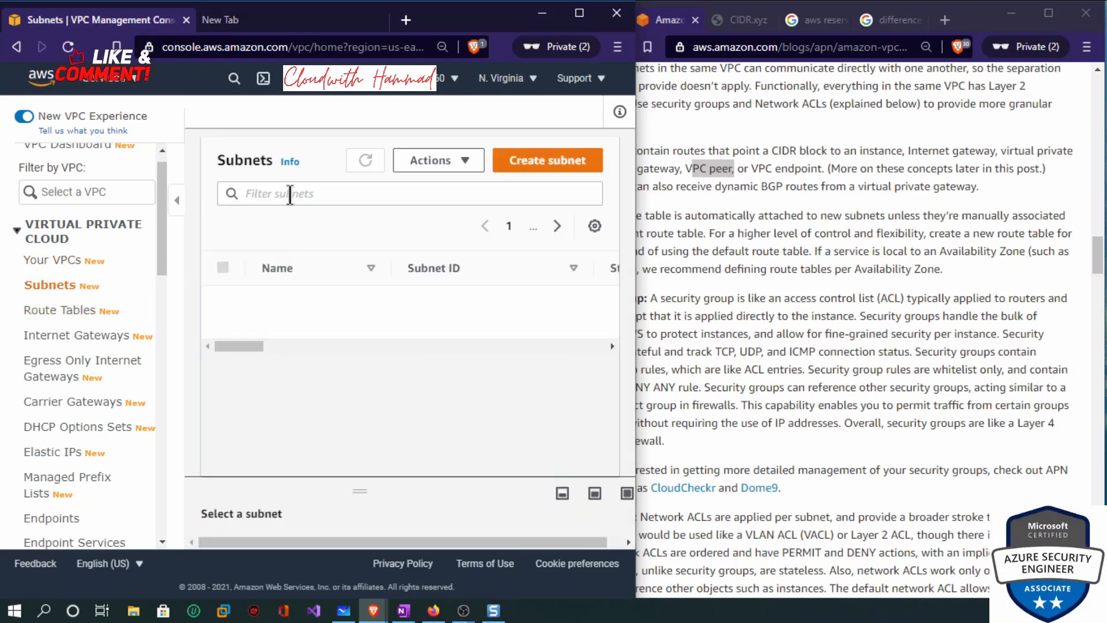
{"action": "left_click", "coordinate": [290, 193]}
{"action": "key", "text": "ctrl+v"}
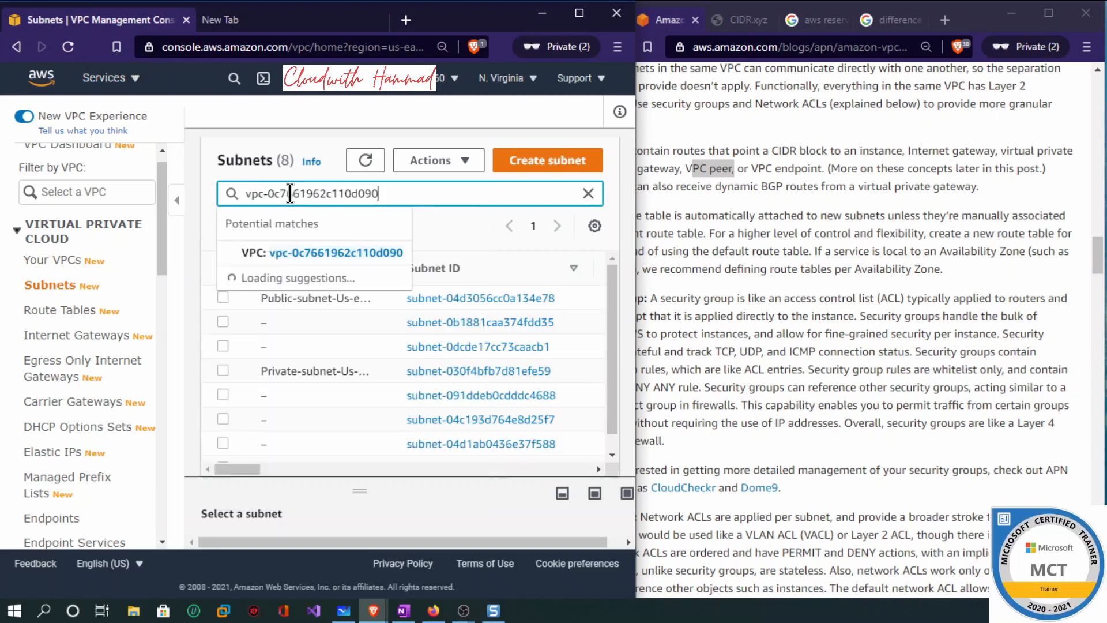
{"action": "key", "text": "Return"}
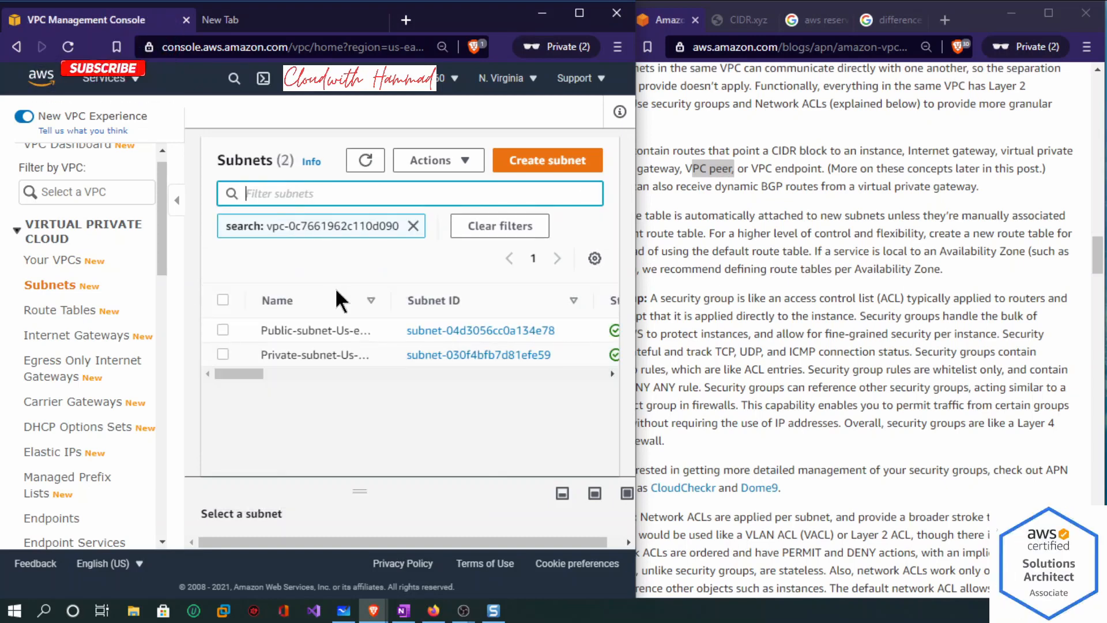
Start a new route table and name it with the prefix "rt-public-" followed by the owner's first name.
{"action": "left_click", "coordinate": [47, 311]}
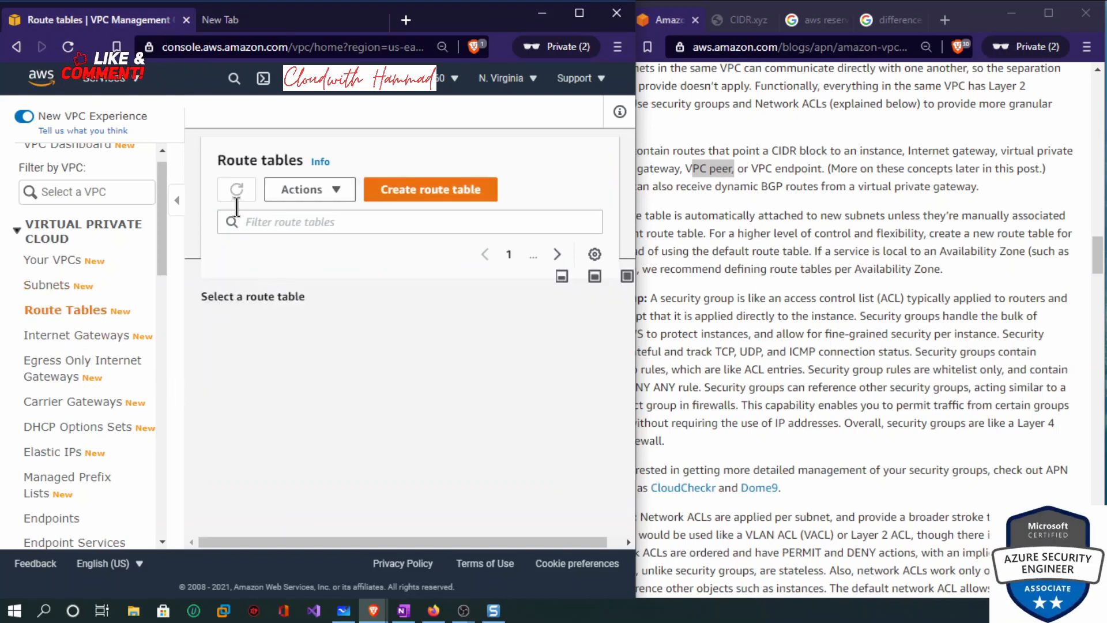
{"action": "left_click", "coordinate": [432, 188]}
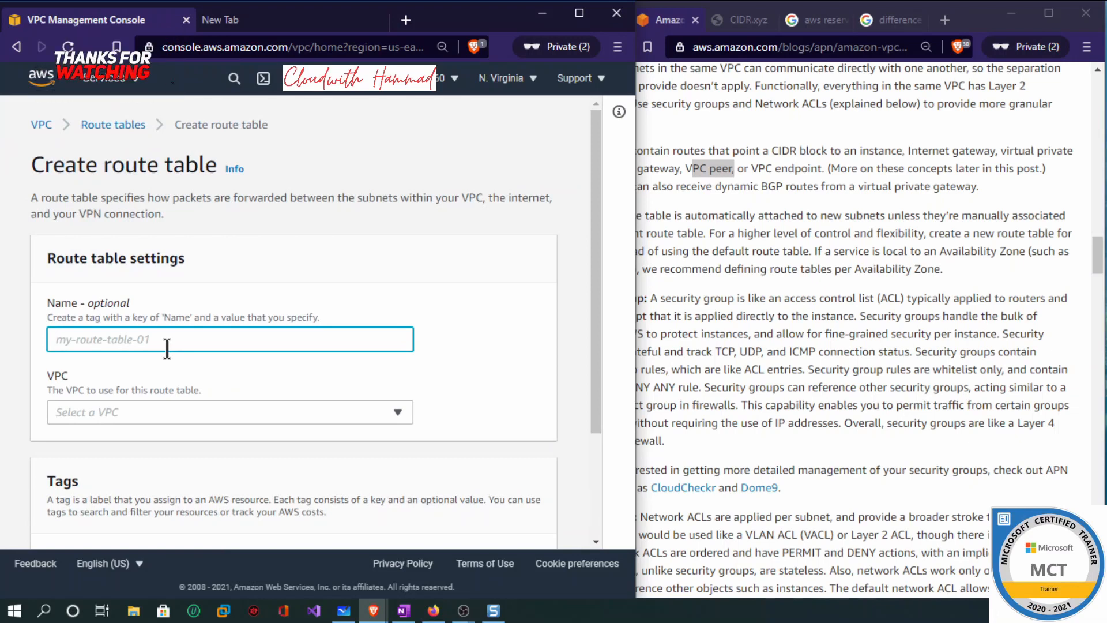
{"action": "type", "text": "public"}
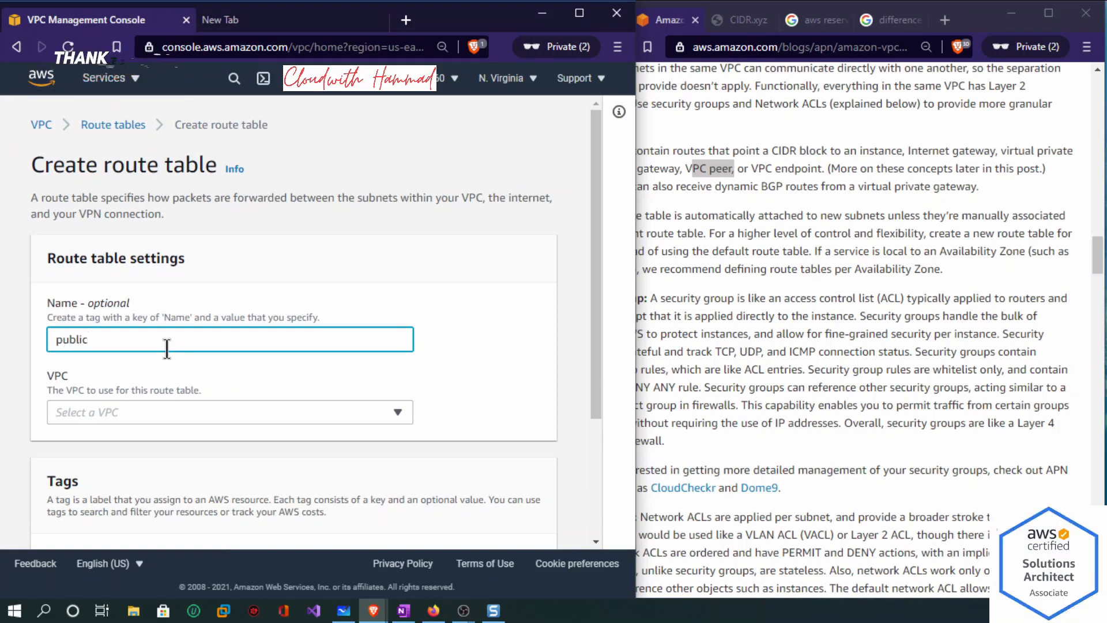
{"action": "type", "text": "-"}
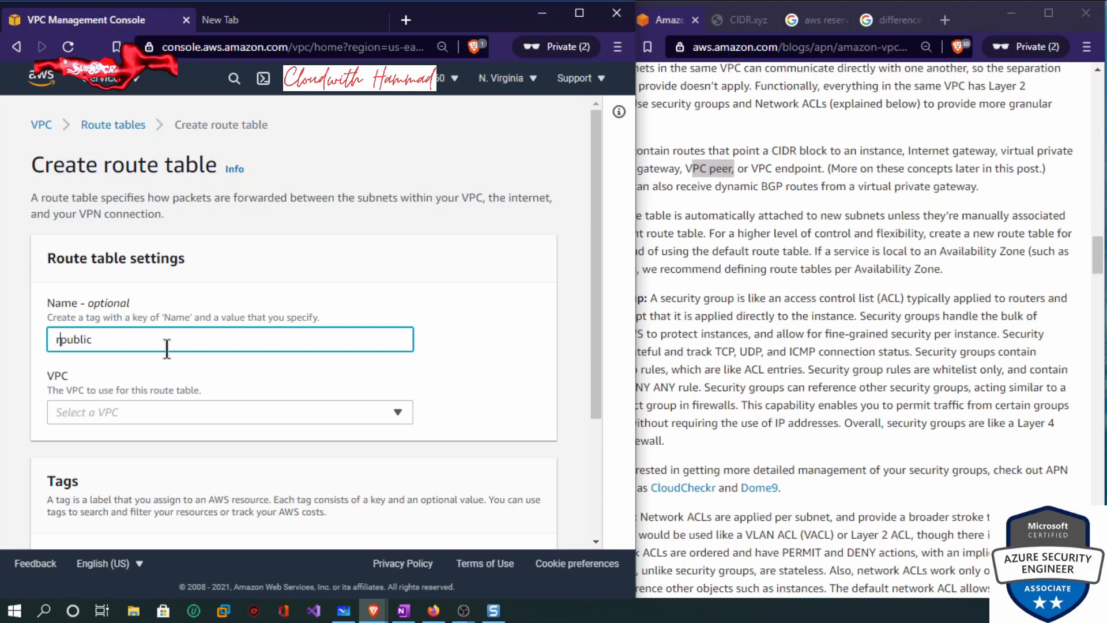
{"action": "type", "text": "re-"}
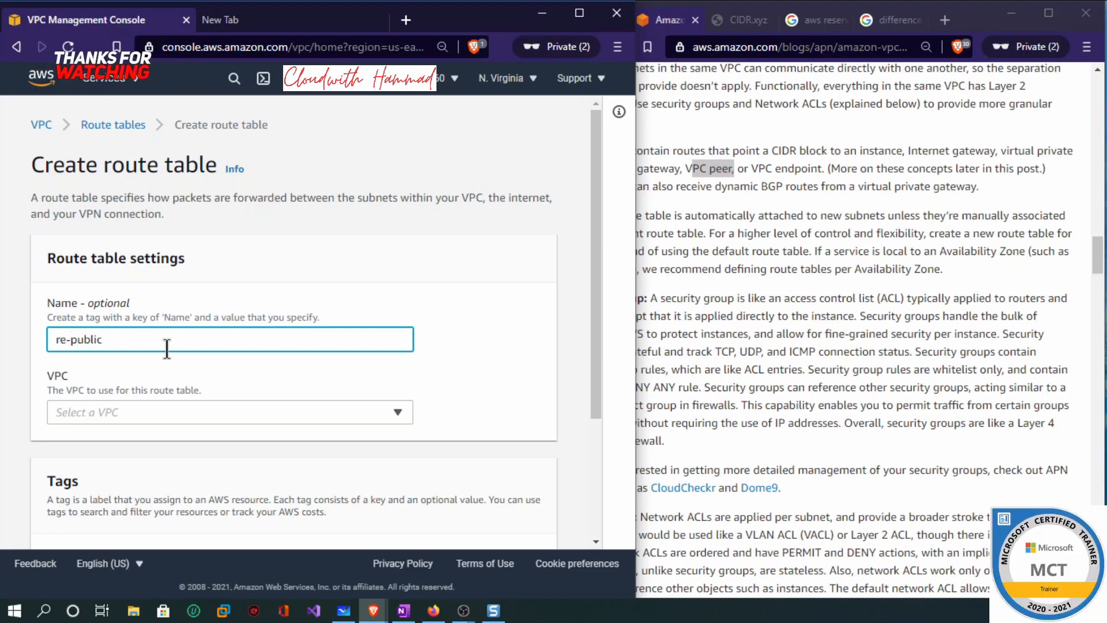
{"action": "type", "text": "t"}
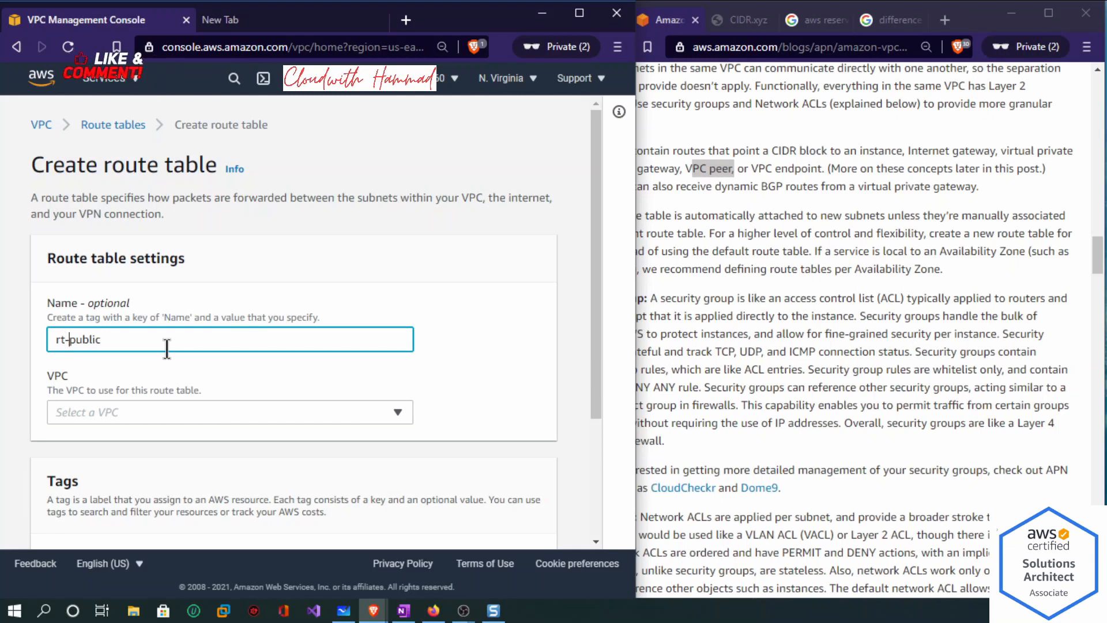
{"action": "key", "text": "Right"}
{"action": "key", "text": "Right"}
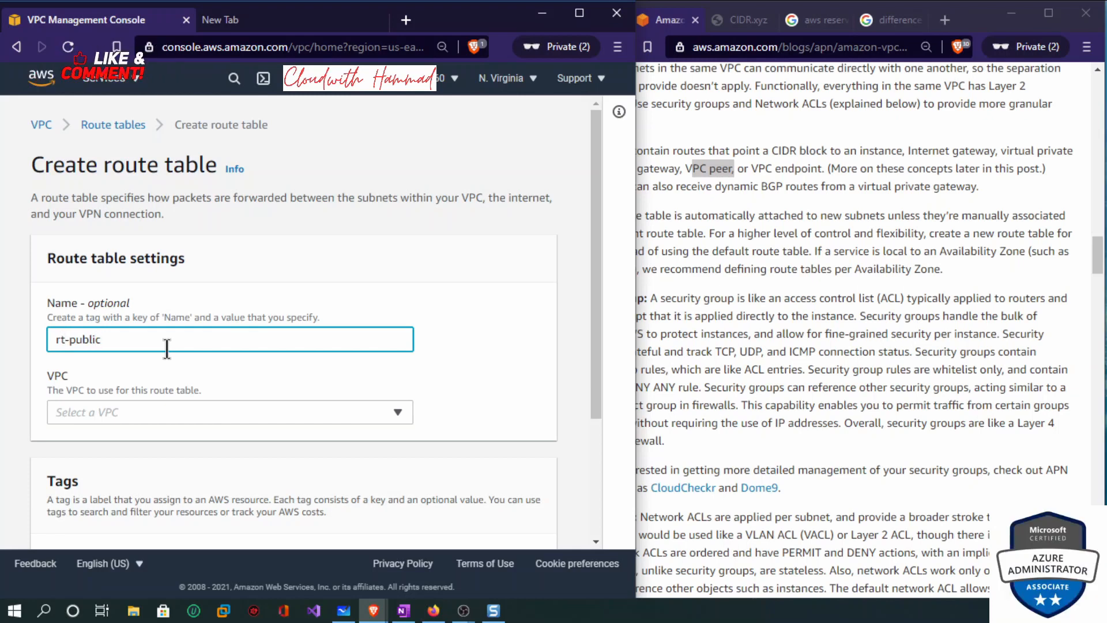
{"action": "type", "text": "-hammad"}
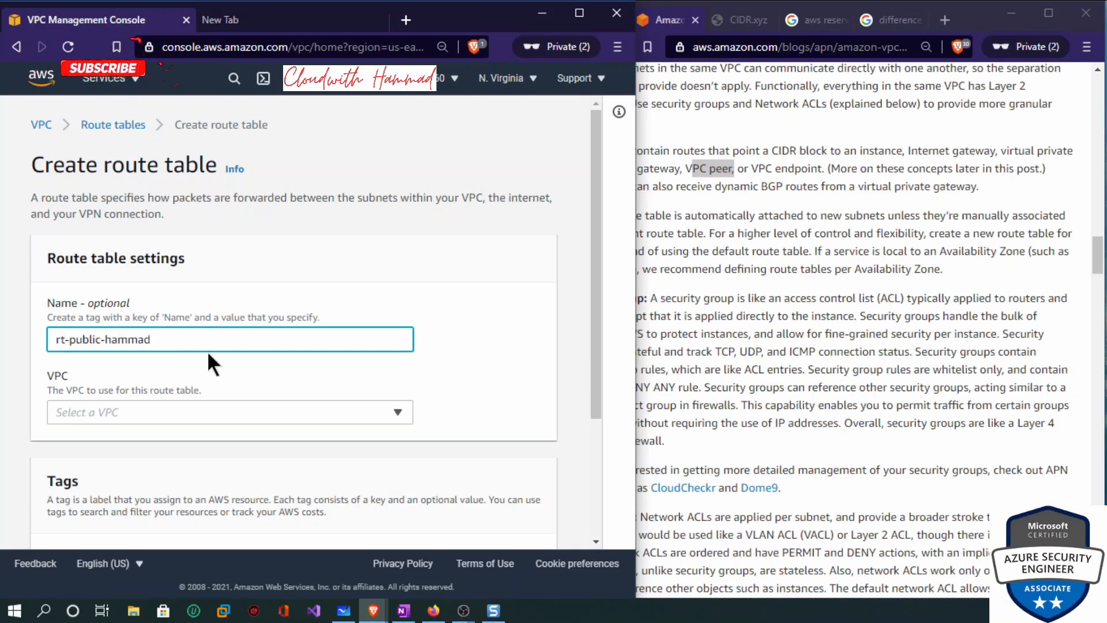
Assign the public route table to the named, non-default us-east VPC and create it.
{"action": "left_click", "coordinate": [265, 411]}
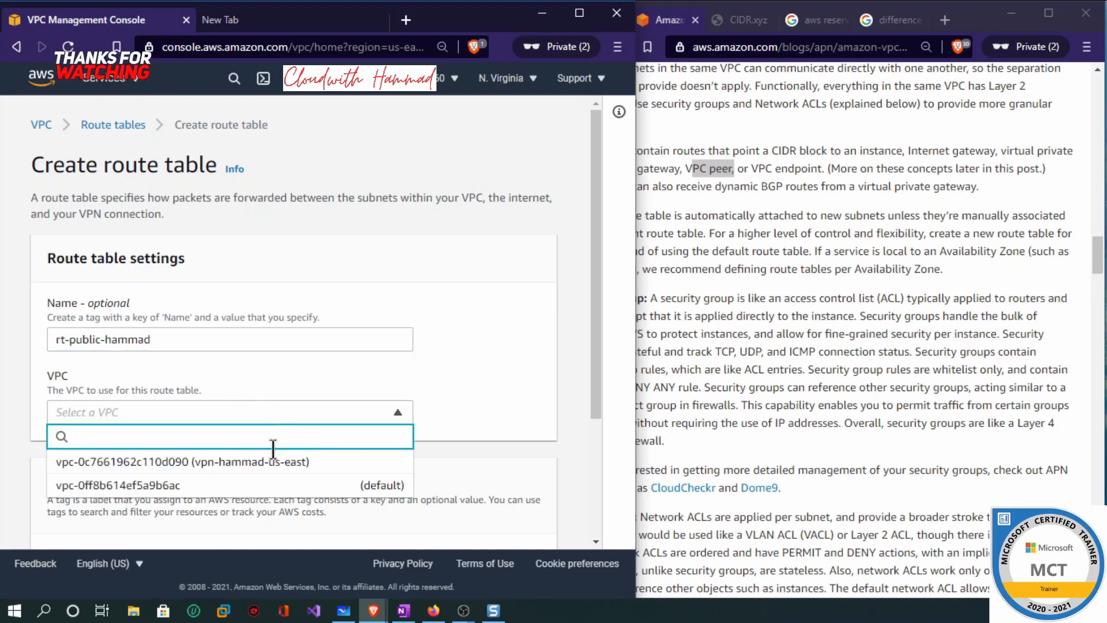
{"action": "left_click", "coordinate": [276, 467]}
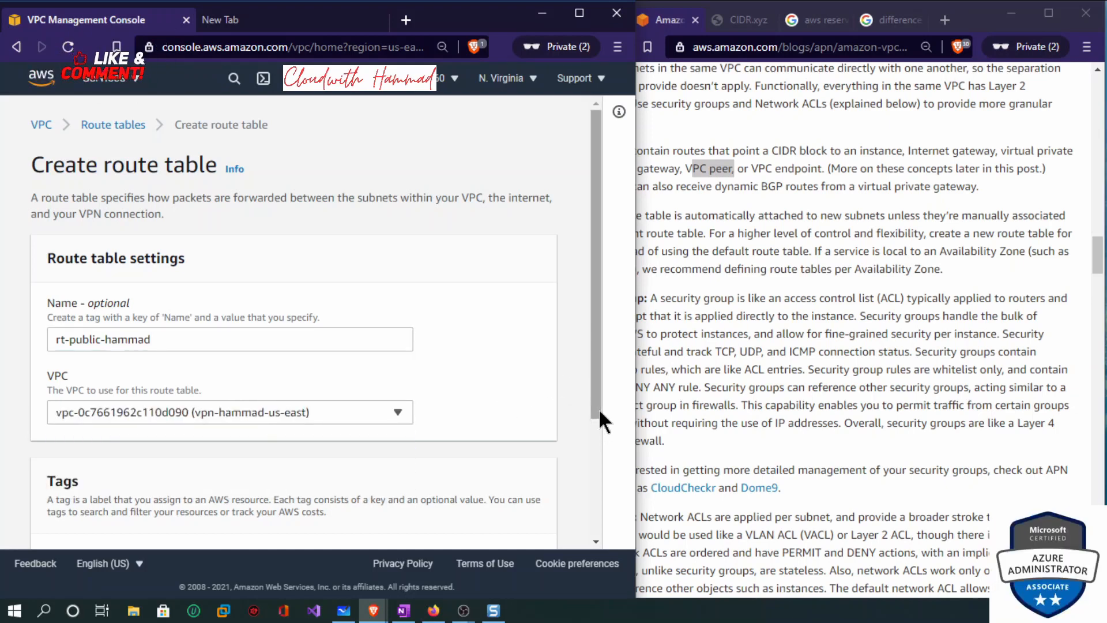
{"action": "scroll", "coordinate": [595, 424], "scroll_direction": "down", "scroll_amount": 1}
{"action": "left_click_drag", "start_coordinate": [592, 447], "coordinate": [593, 537]}
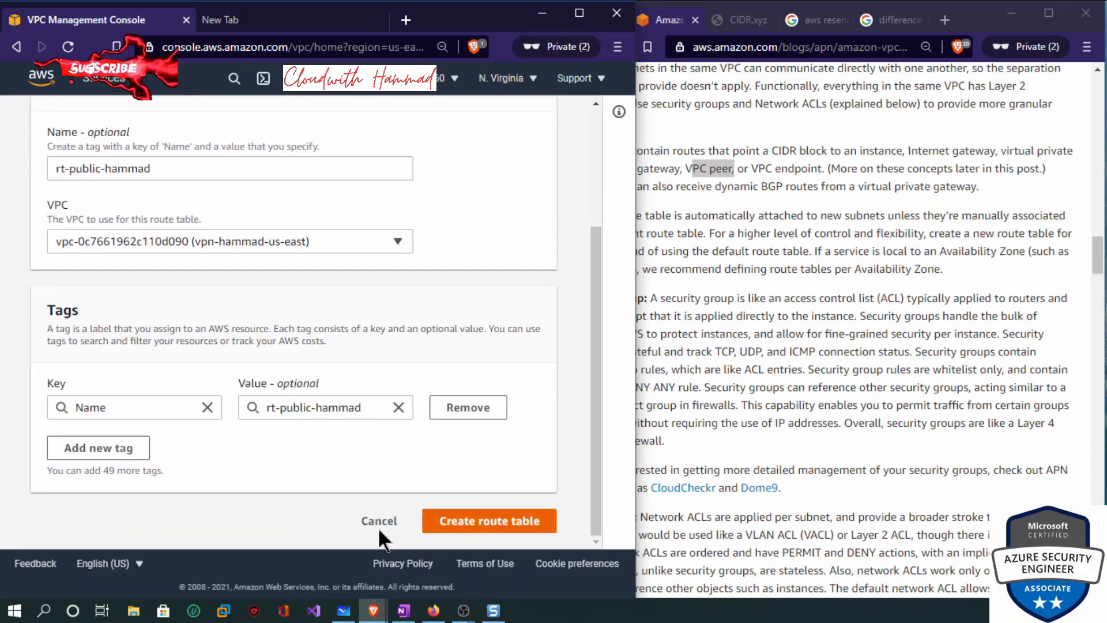
{"action": "left_click", "coordinate": [476, 521]}
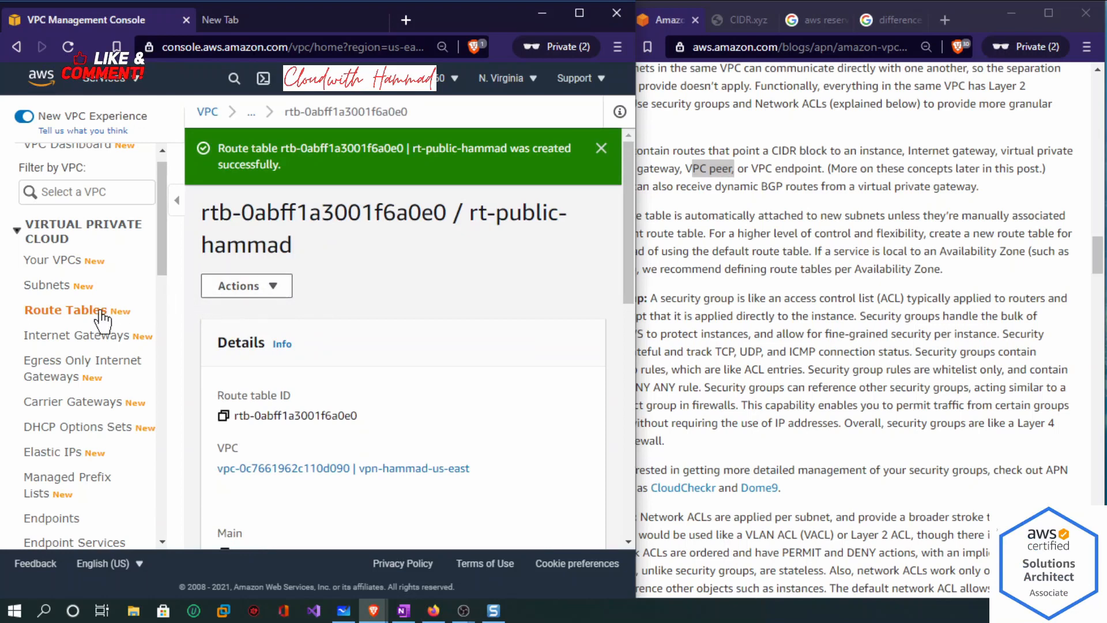
Start another new route table and name it with the prefix "rt-private-" followed by the owner's first name.
{"action": "left_click", "coordinate": [74, 314]}
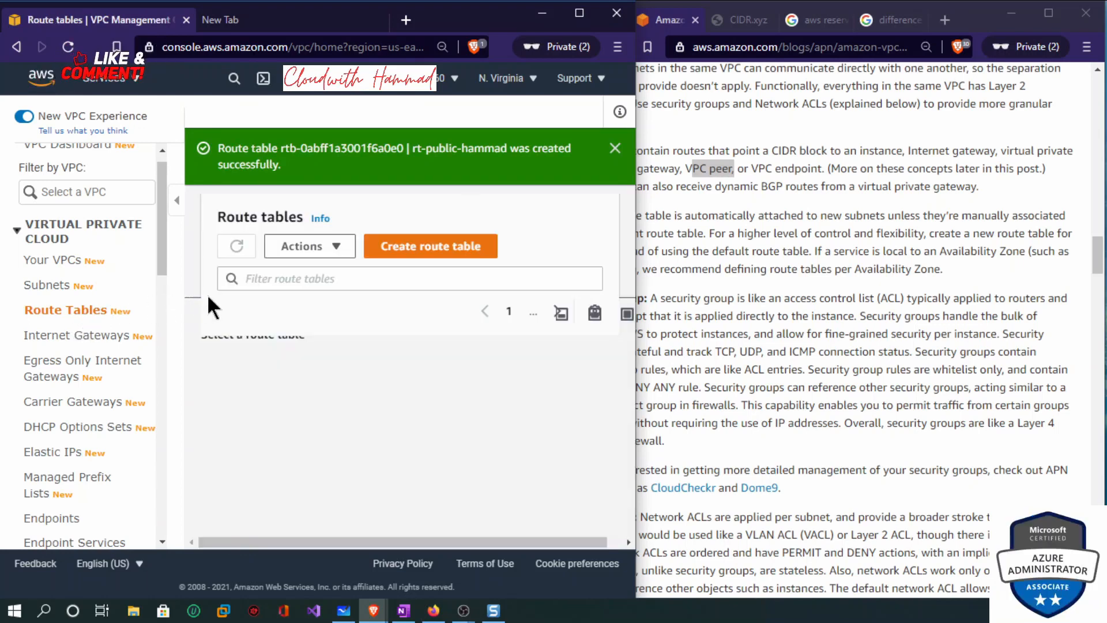
{"action": "left_click", "coordinate": [449, 250]}
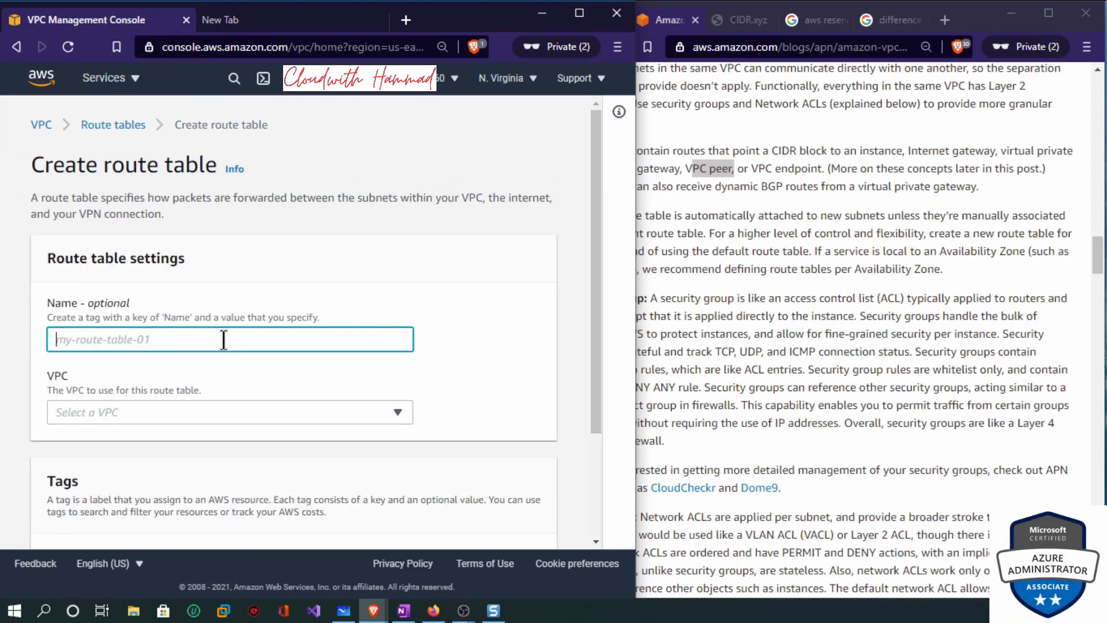
{"action": "type", "text": "p"}
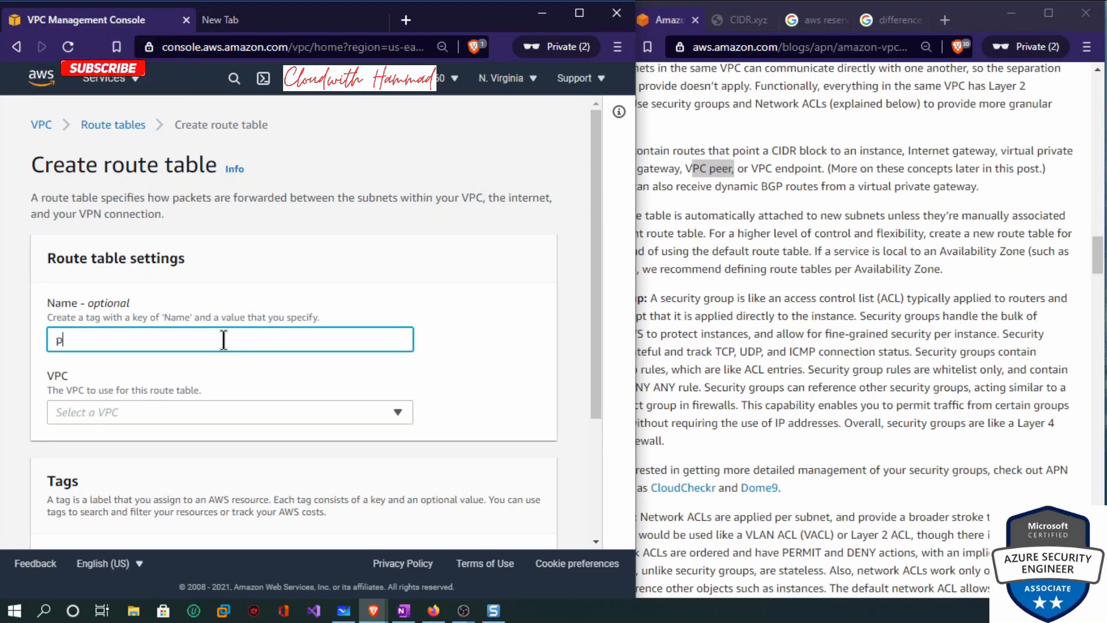
{"action": "type", "text": "rivate-"}
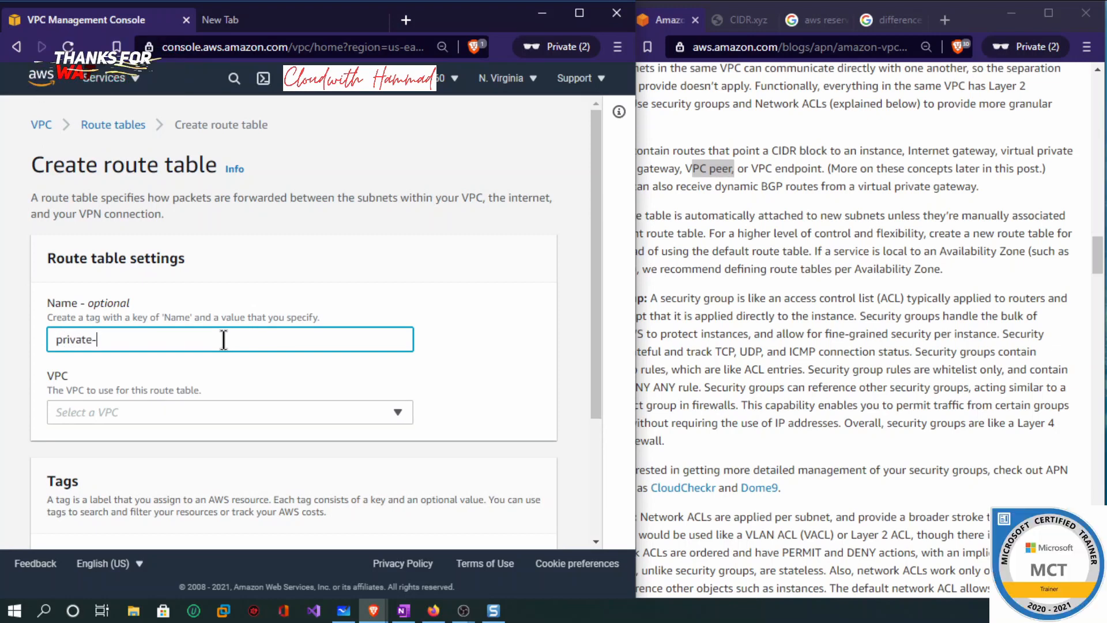
{"action": "type", "text": "ham"}
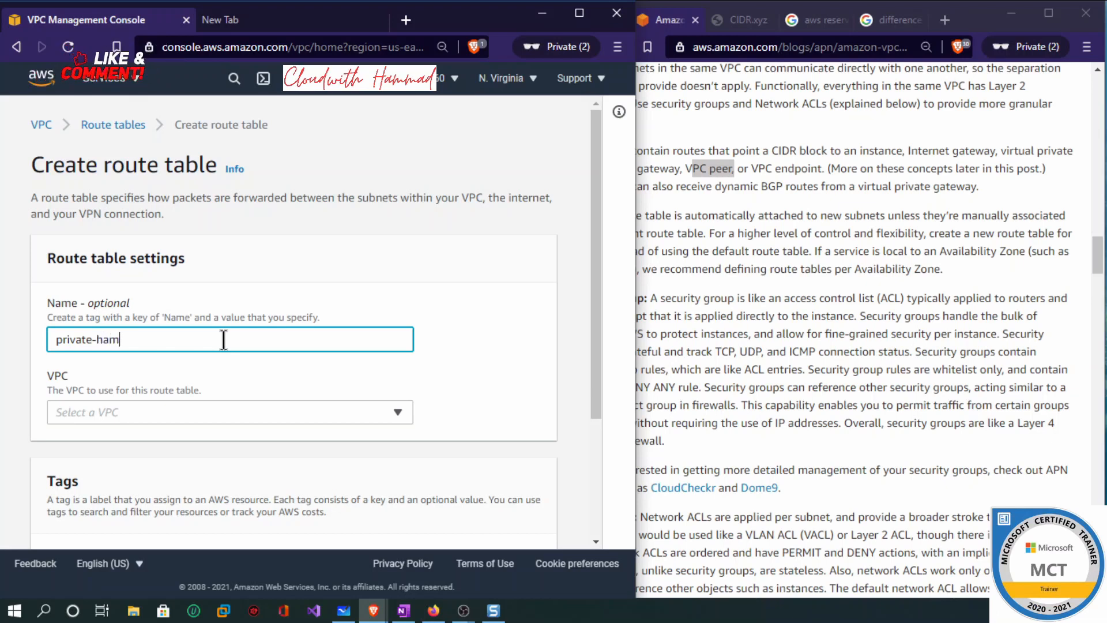
{"action": "type", "text": "mad"}
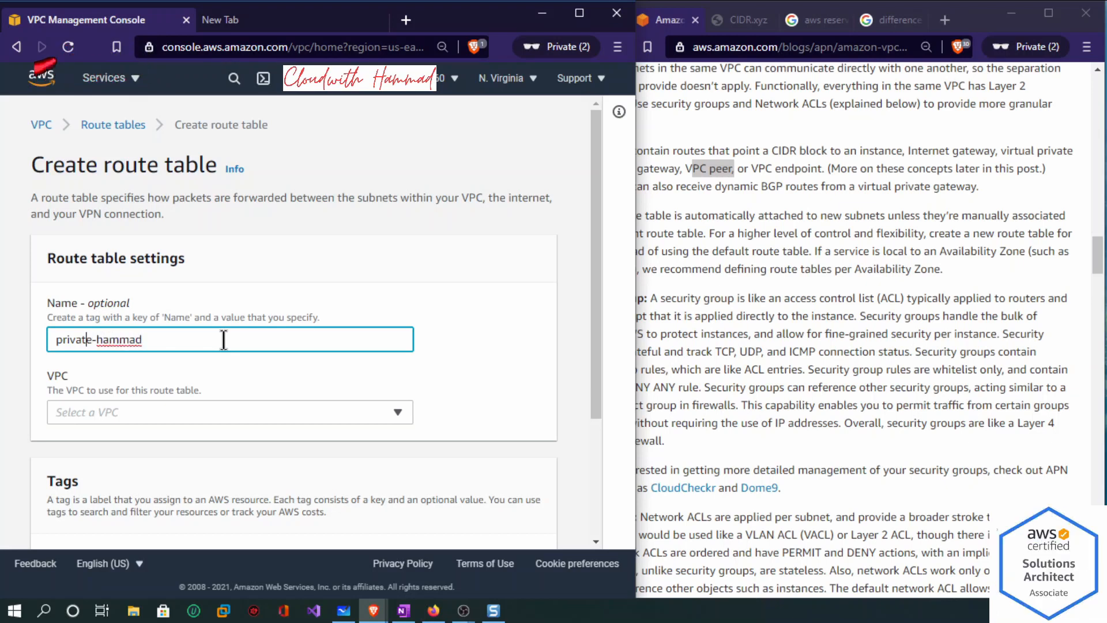
{"action": "key", "text": "Left"}
{"action": "key", "text": "Left"}
{"action": "key", "text": "Left"}
{"action": "key", "text": "Left"}
{"action": "key", "text": "Left"}
{"action": "key", "text": "Left"}
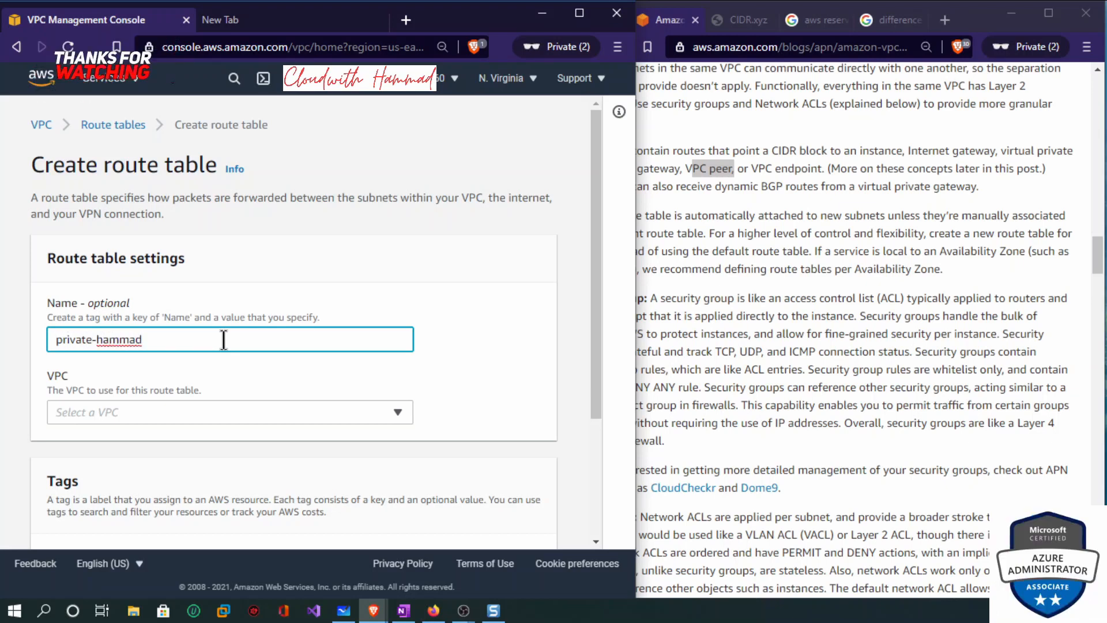
{"action": "type", "text": "rt-"}
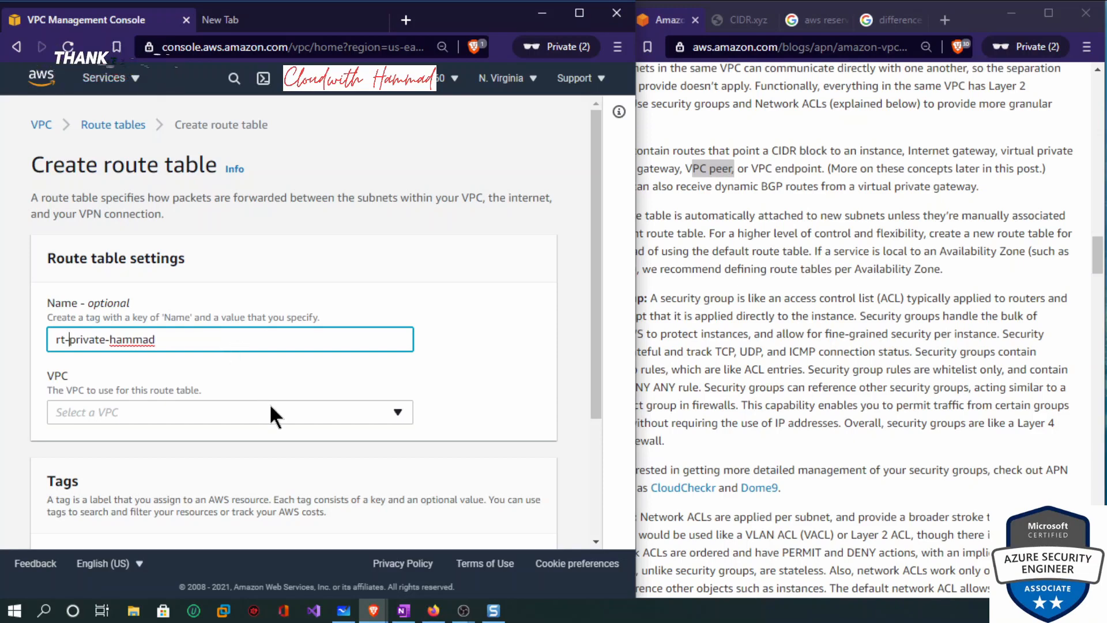
Assign the private route table to the named, non-default us-east VPC and create it.
{"action": "left_click", "coordinate": [270, 407]}
{"action": "left_click", "coordinate": [248, 460]}
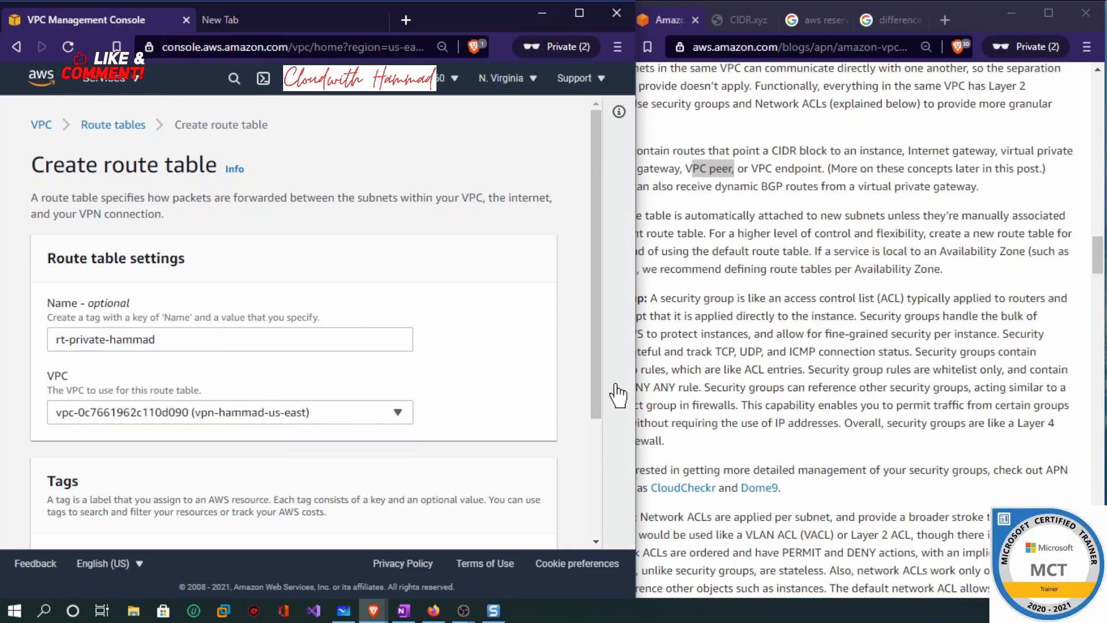
{"action": "left_click_drag", "start_coordinate": [594, 378], "coordinate": [621, 502]}
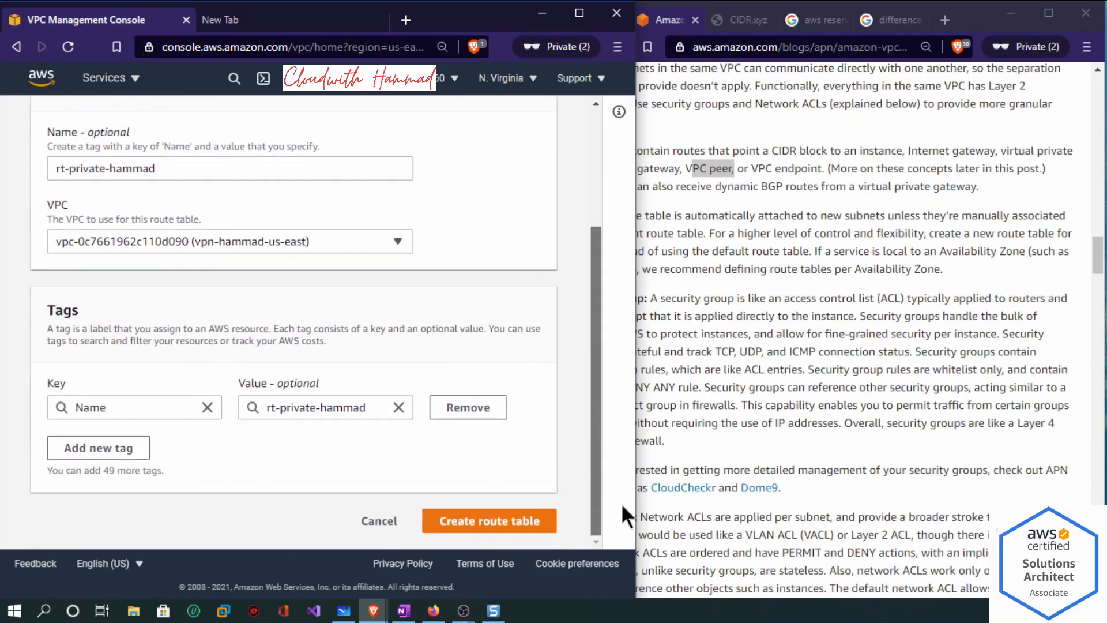
{"action": "left_click", "coordinate": [510, 521]}
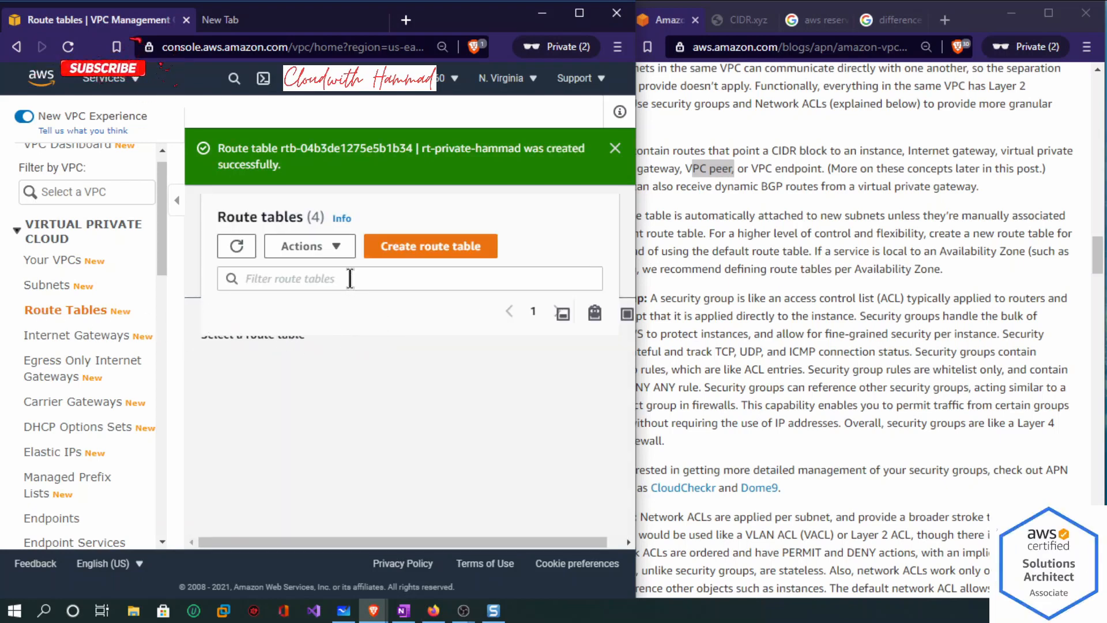
{"action": "right_click", "coordinate": [349, 278]}
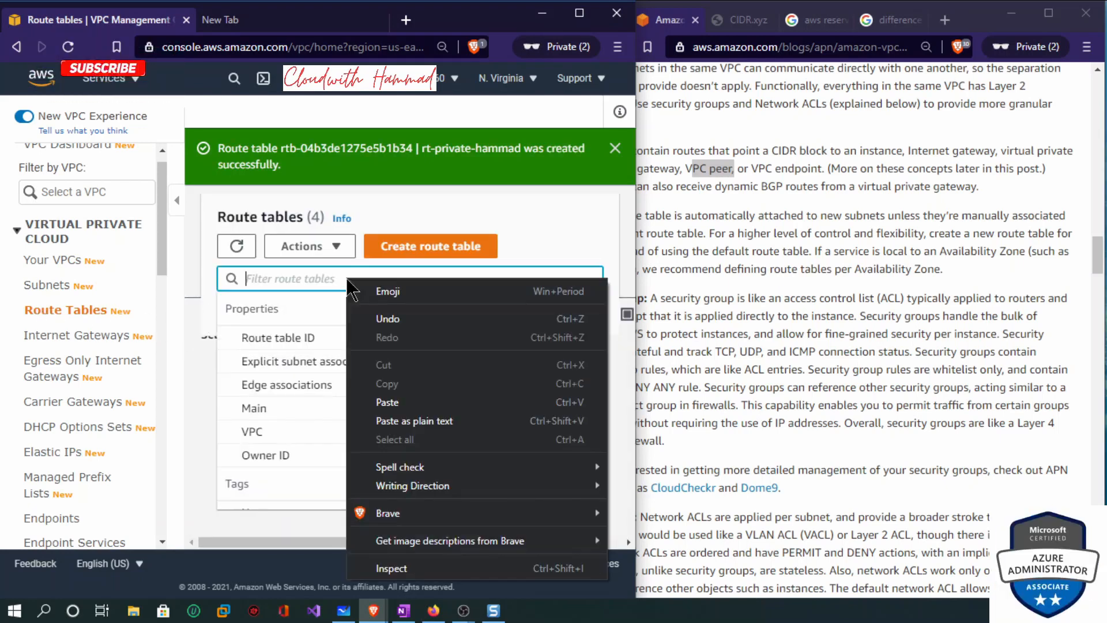
{"action": "left_click", "coordinate": [393, 402]}
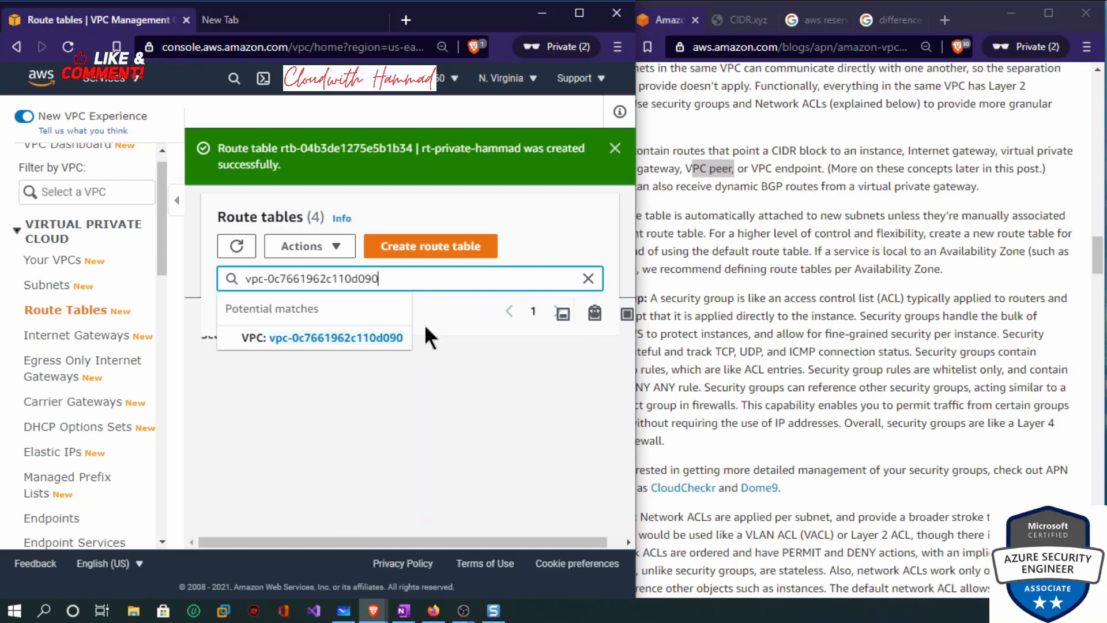
{"action": "key", "text": "Return"}
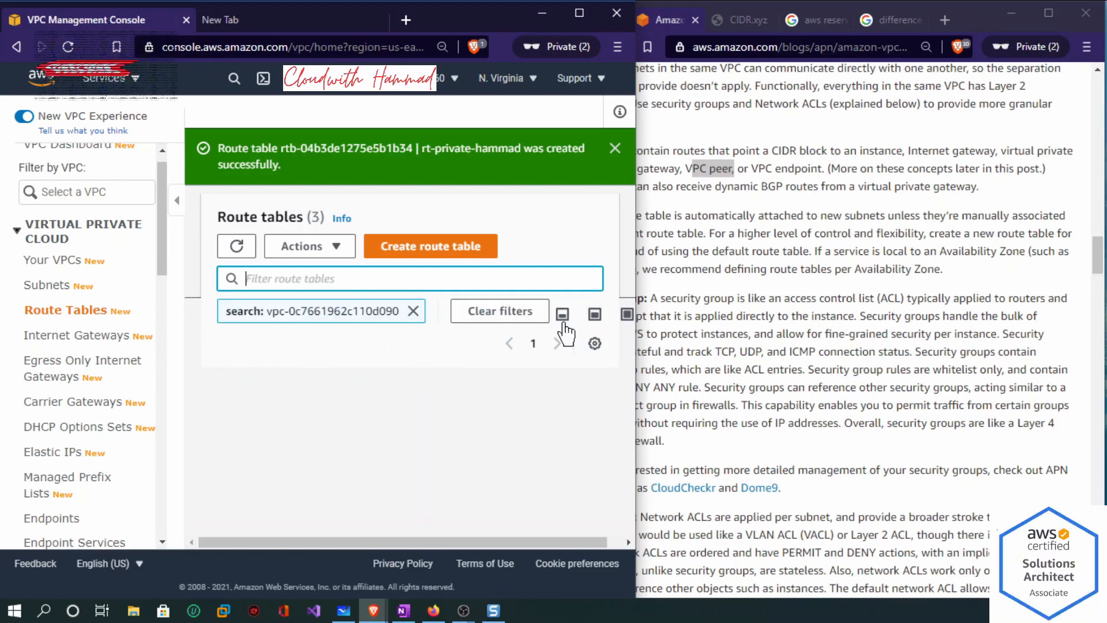
{"action": "left_click", "coordinate": [412, 309]}
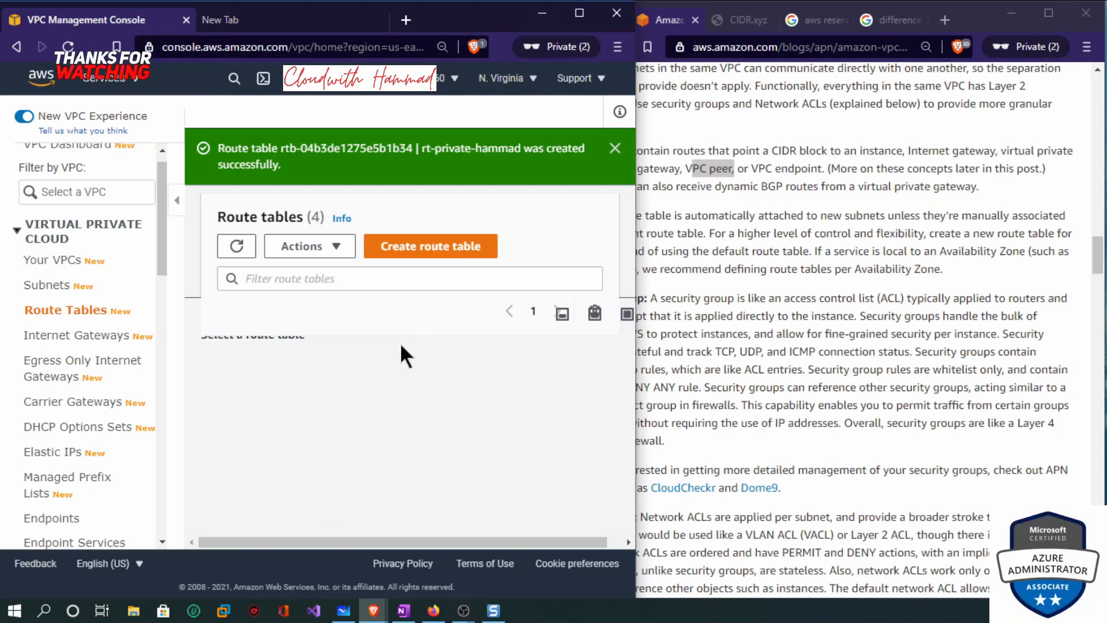
{"action": "left_click_drag", "start_coordinate": [627, 312], "coordinate": [612, 313]}
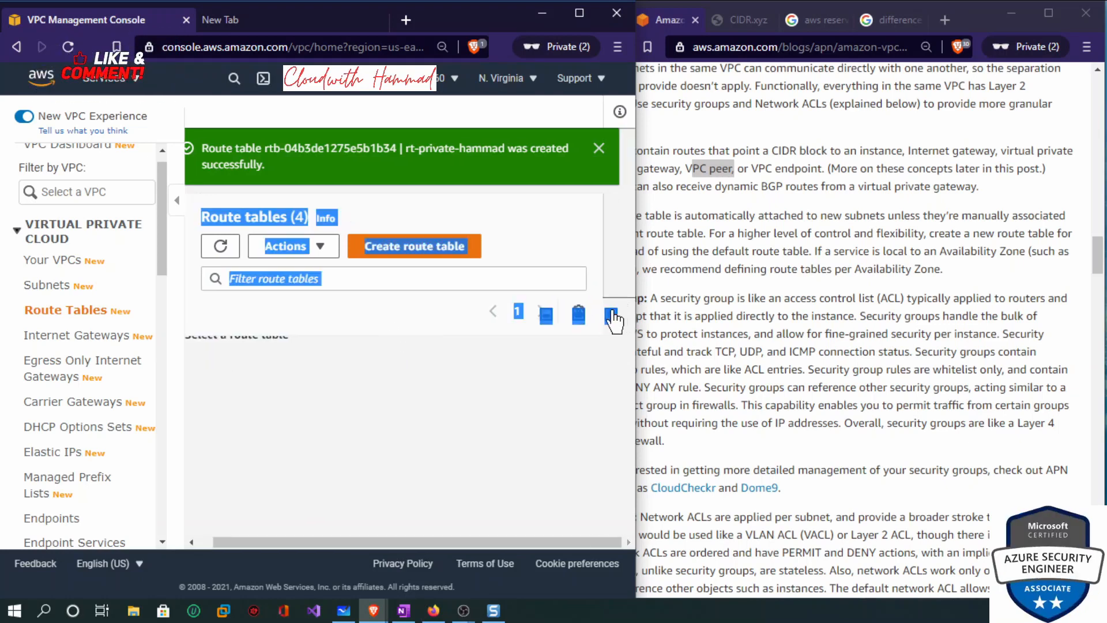
{"action": "left_click_drag", "start_coordinate": [468, 340], "coordinate": [194, 391]}
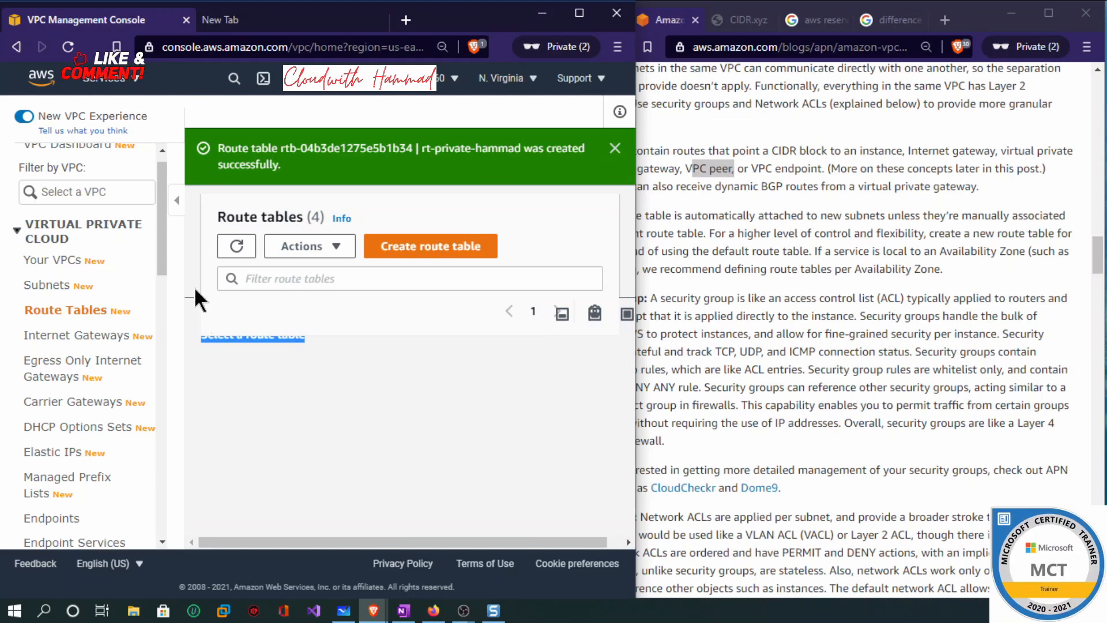
{"action": "left_click_drag", "start_coordinate": [193, 296], "coordinate": [193, 319]}
{"action": "left_click", "coordinate": [360, 361]}
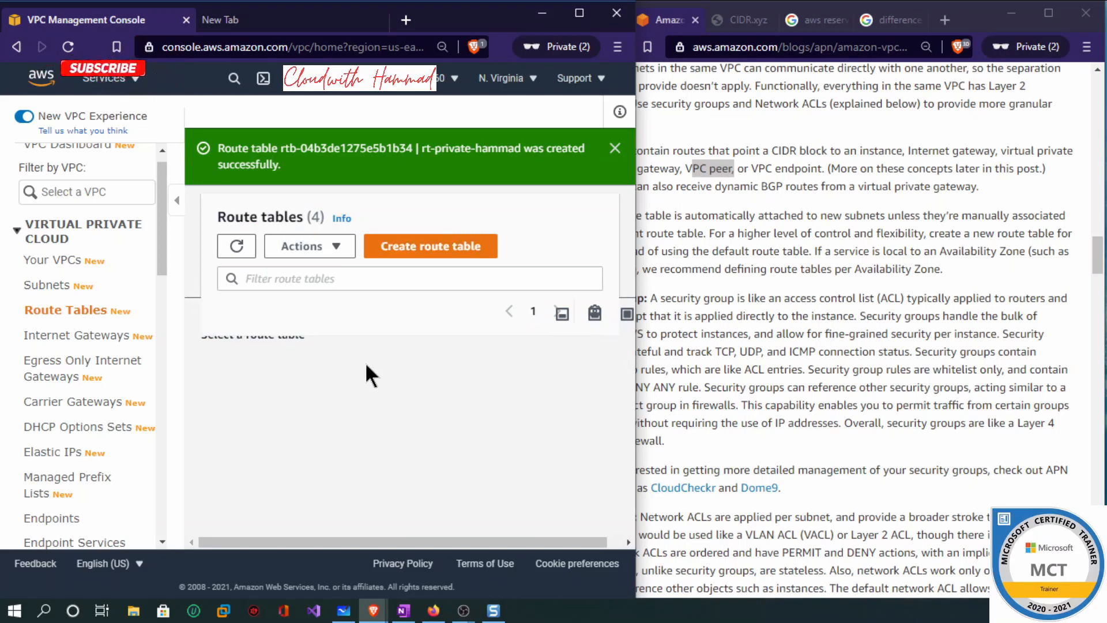
Refresh the route tables list with the success notice dismissed, and enlarge the window and list pane to fit every route table.
{"action": "left_click", "coordinate": [615, 149]}
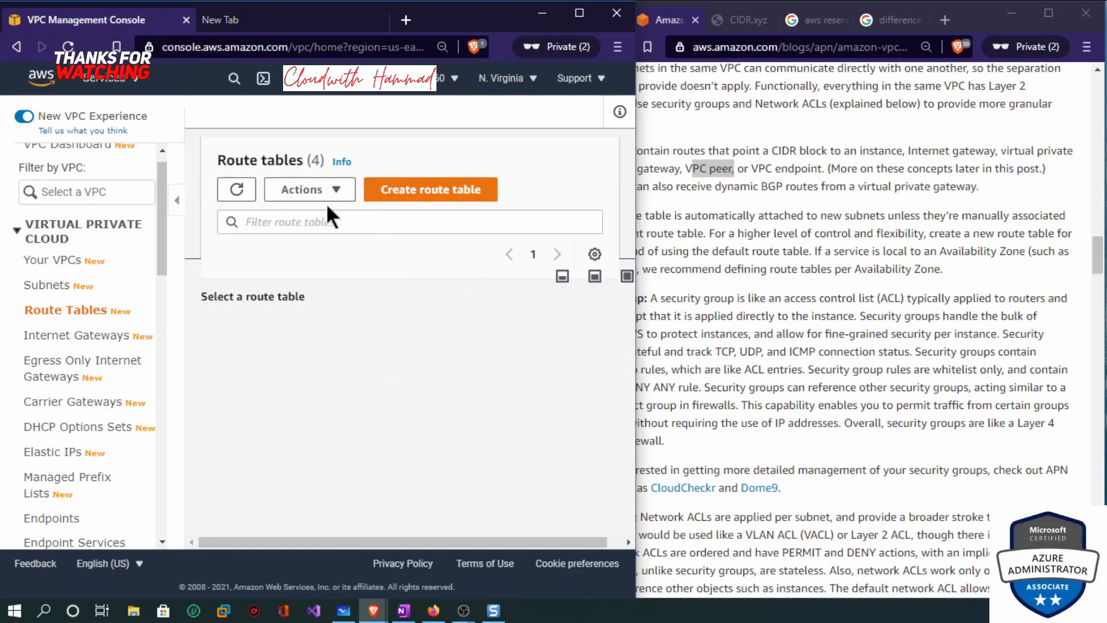
{"action": "left_click", "coordinate": [236, 193]}
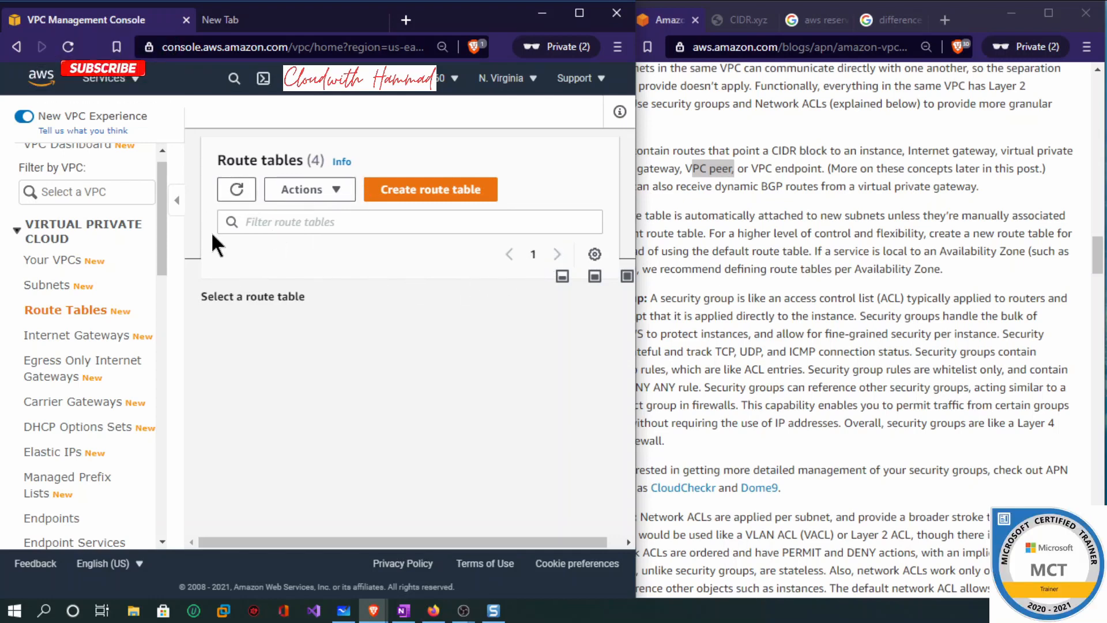
{"action": "left_click", "coordinate": [579, 13]}
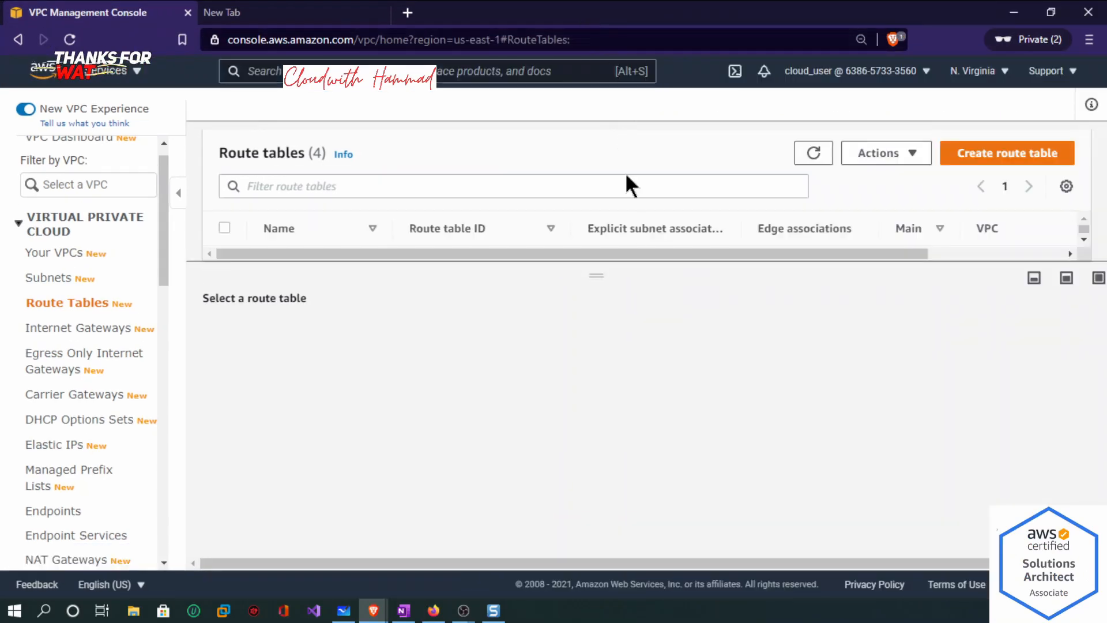
{"action": "left_click_drag", "start_coordinate": [576, 273], "coordinate": [596, 370]}
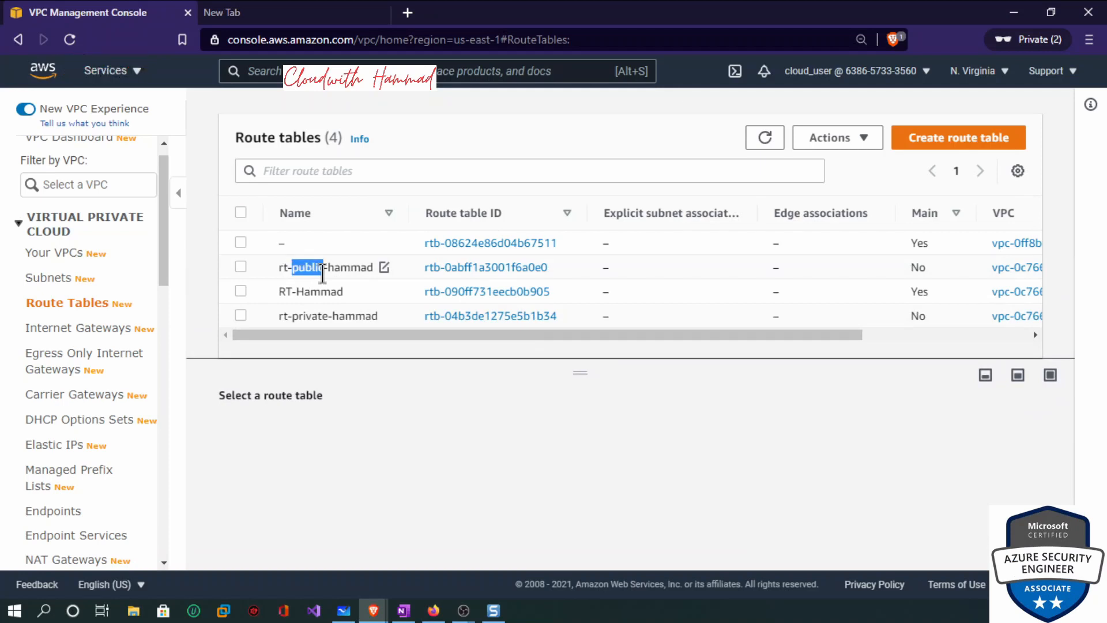
Compare the private route table with the custom VPC's main route table and open the main table's details.
{"action": "double_click", "coordinate": [314, 315]}
{"action": "left_click_drag", "start_coordinate": [280, 291], "coordinate": [344, 290]}
{"action": "left_click", "coordinate": [407, 291]}
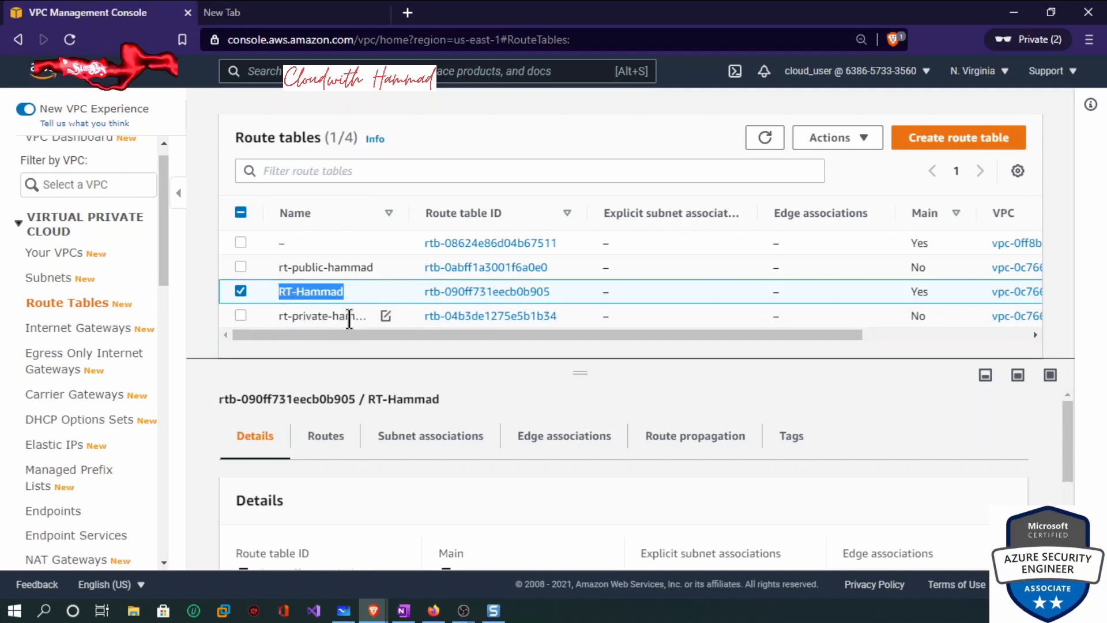
Open the internet gateways list and arrange the console window side by side with the AWS blog article, closing the empty tab.
{"action": "left_click", "coordinate": [96, 345]}
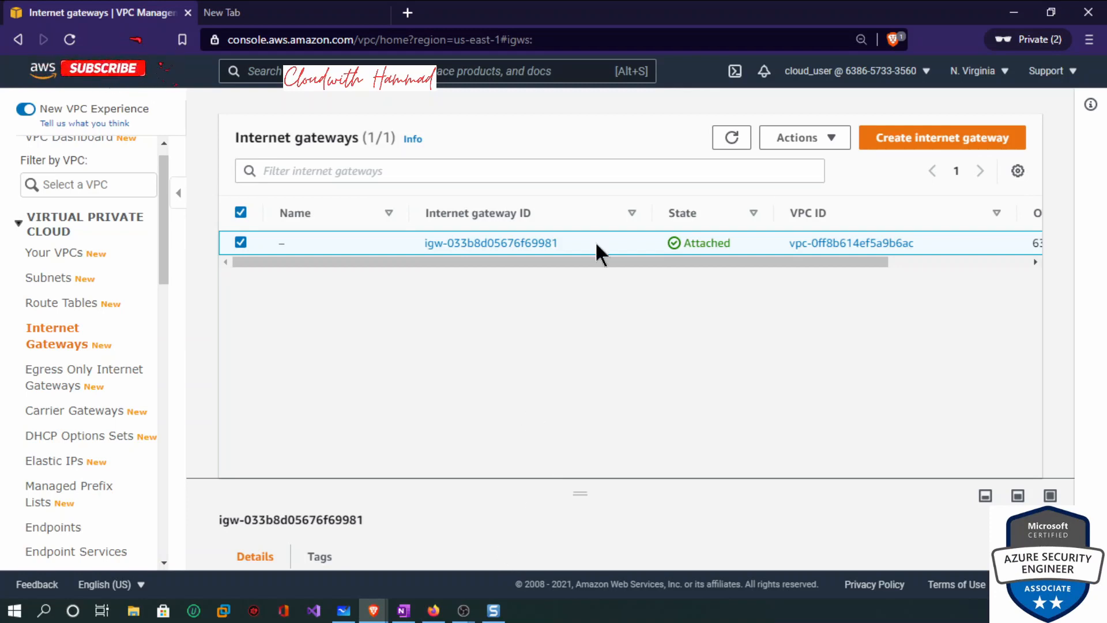
{"action": "left_click", "coordinate": [1054, 9]}
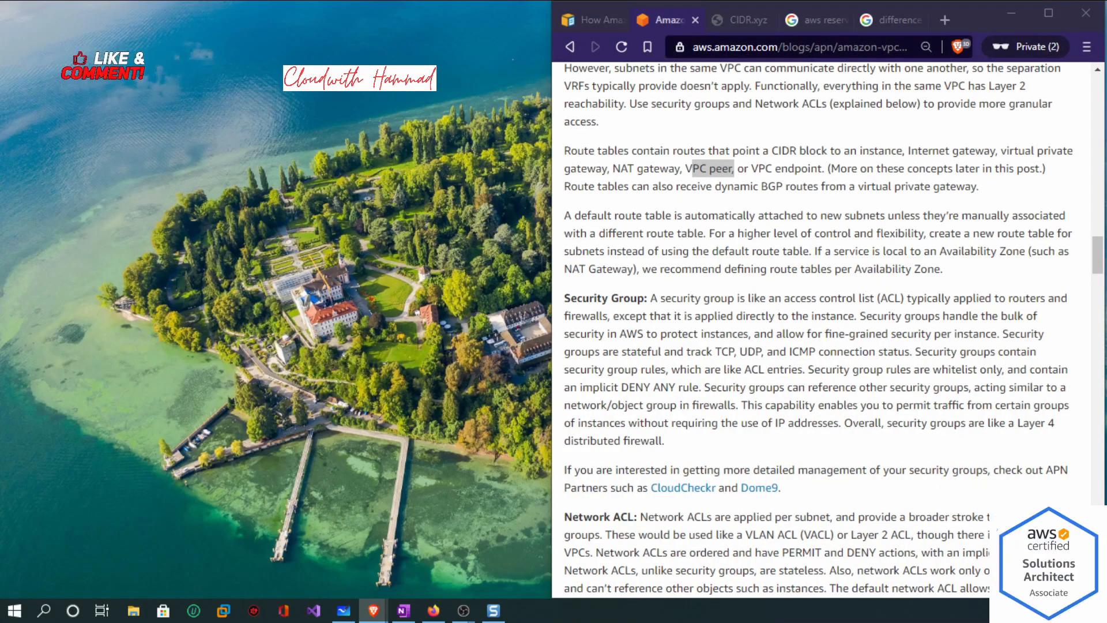
{"action": "left_click_drag", "start_coordinate": [4, 7], "coordinate": [68, 38]}
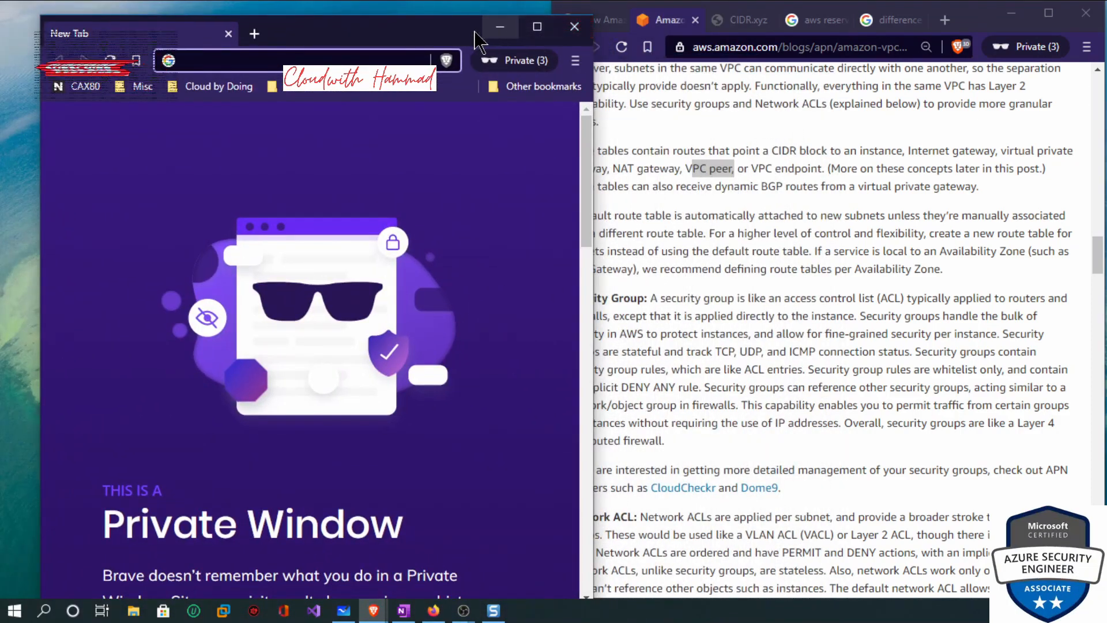
{"action": "left_click", "coordinate": [537, 27]}
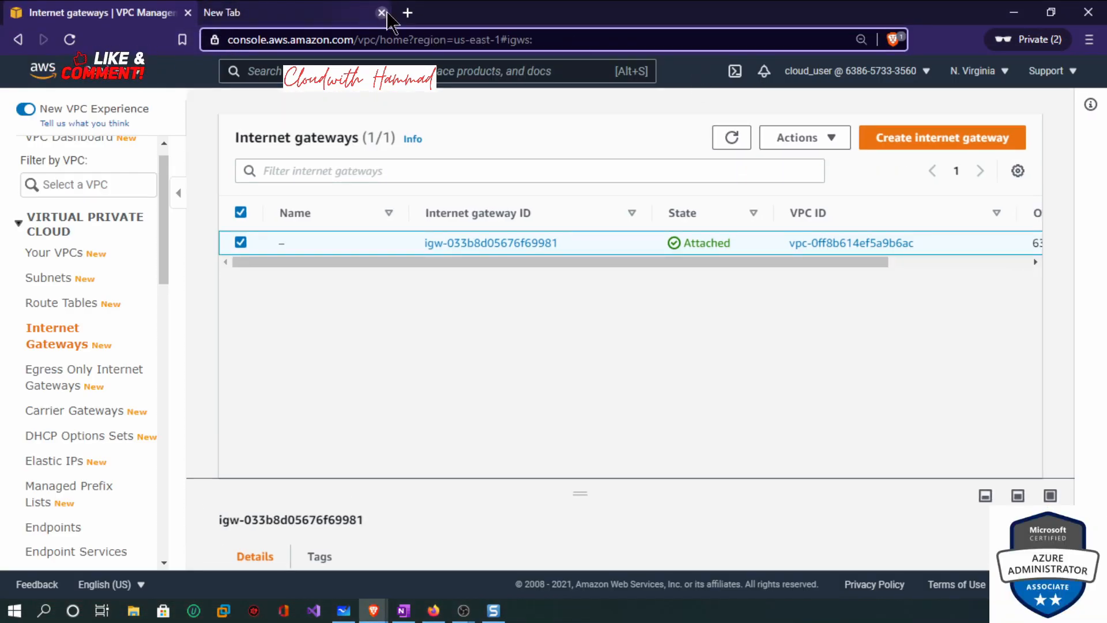
{"action": "left_click", "coordinate": [381, 13]}
{"action": "key", "text": "super+Right"}
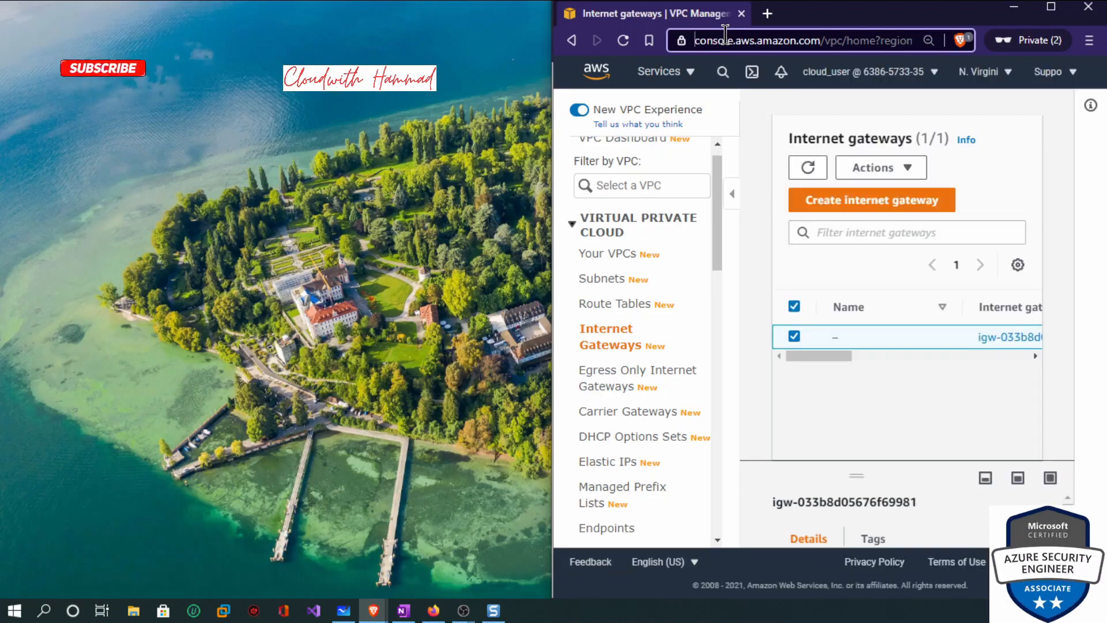
{"action": "key", "text": "super+Left"}
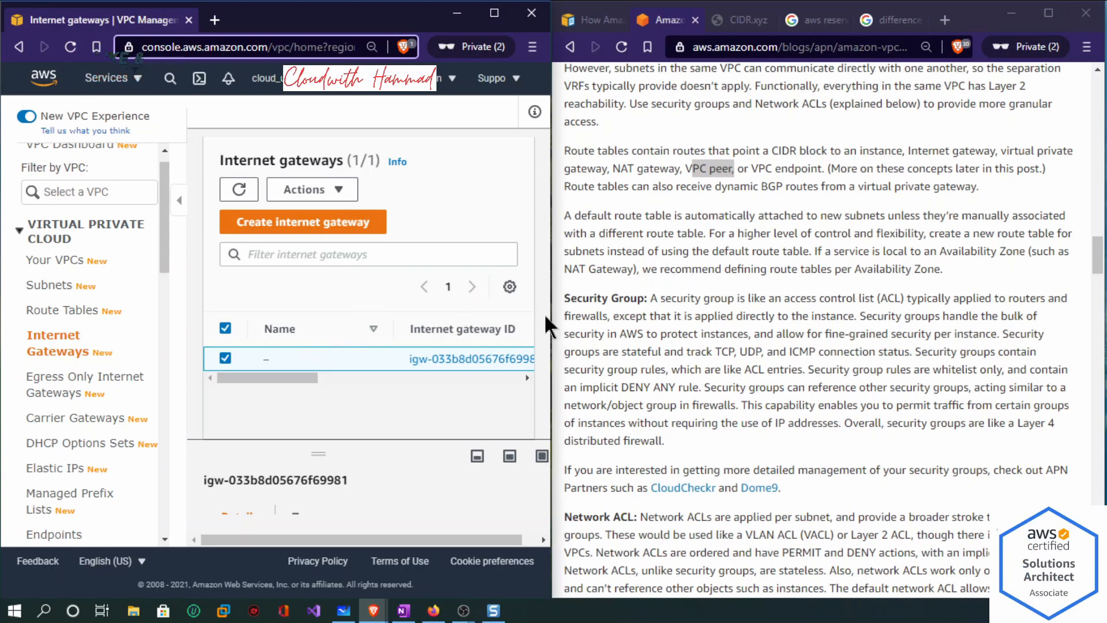
Read the Security Group and Network ACL sections of the AWS VPC article.
{"action": "left_click_drag", "start_coordinate": [571, 298], "coordinate": [660, 298]}
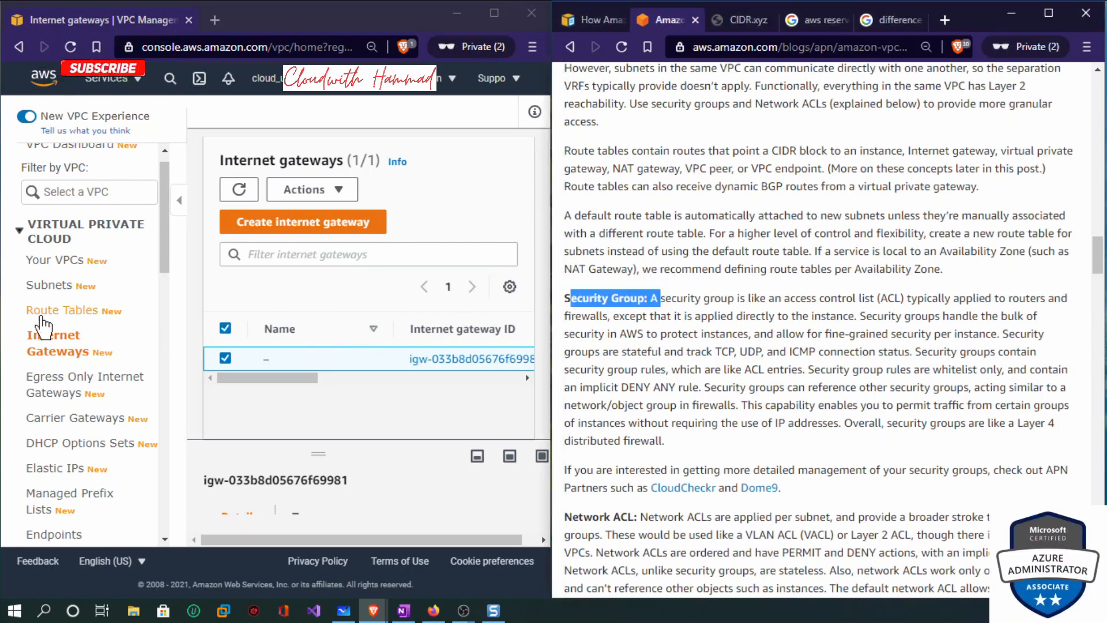
{"action": "left_click", "coordinate": [659, 299]}
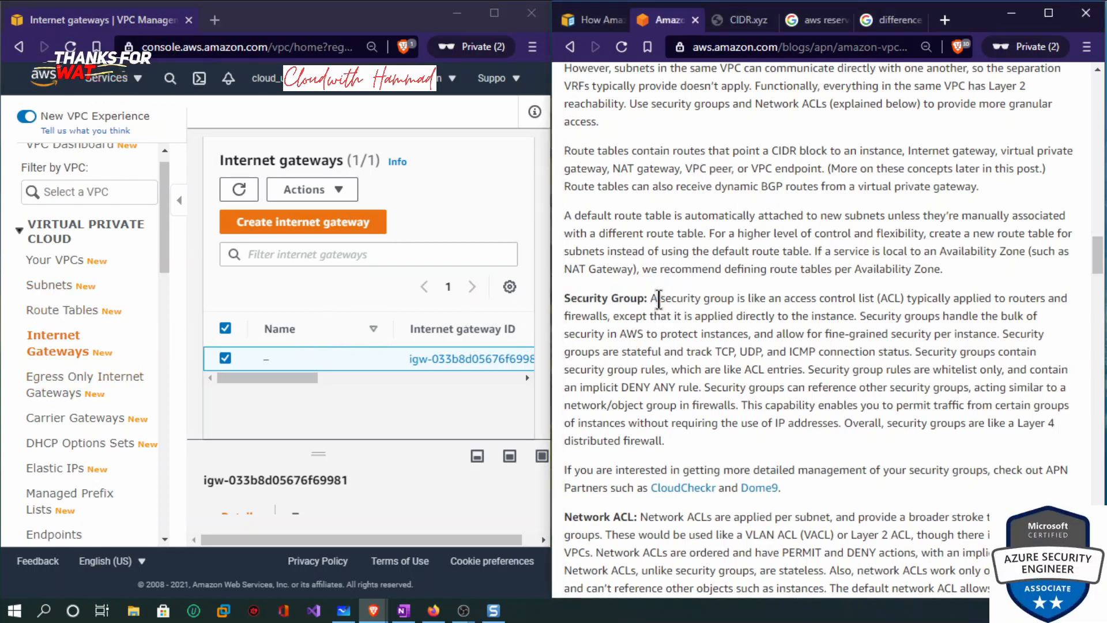
{"action": "left_click_drag", "start_coordinate": [658, 299], "coordinate": [571, 295]}
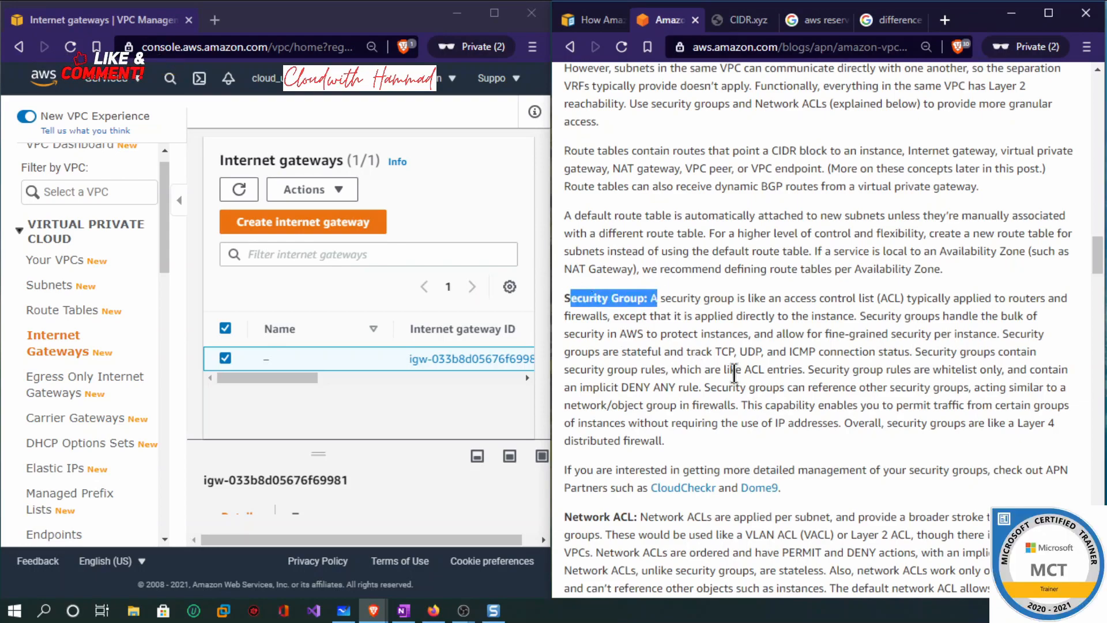
{"action": "scroll", "coordinate": [1101, 287], "scroll_direction": "down", "scroll_amount": 5}
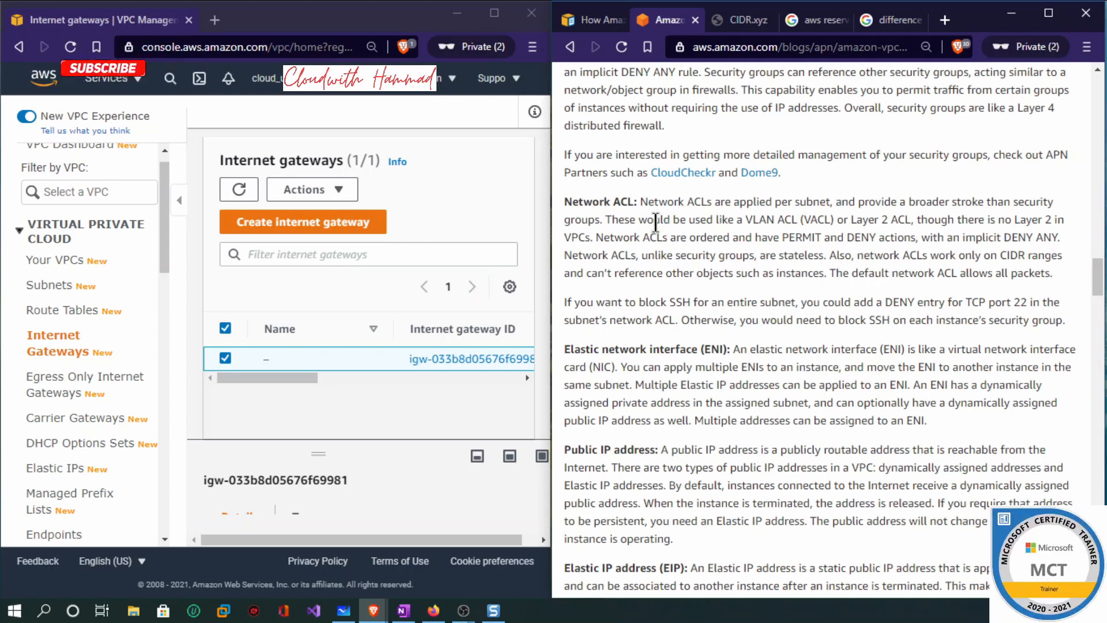
{"action": "scroll", "coordinate": [1066, 285], "scroll_direction": "down", "scroll_amount": 2}
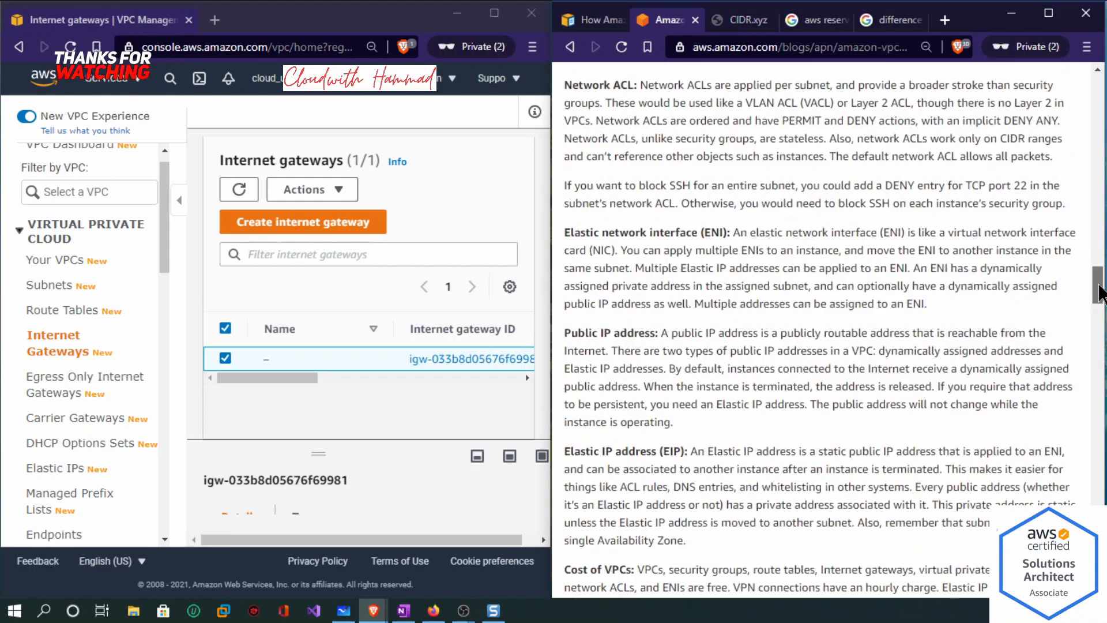
Examine the article's explanations of elastic network interfaces, public IP addresses and Elastic IP addresses.
{"action": "left_click_drag", "start_coordinate": [571, 212], "coordinate": [728, 210]}
{"action": "left_click_drag", "start_coordinate": [578, 310], "coordinate": [671, 307]}
{"action": "left_click", "coordinate": [673, 309]}
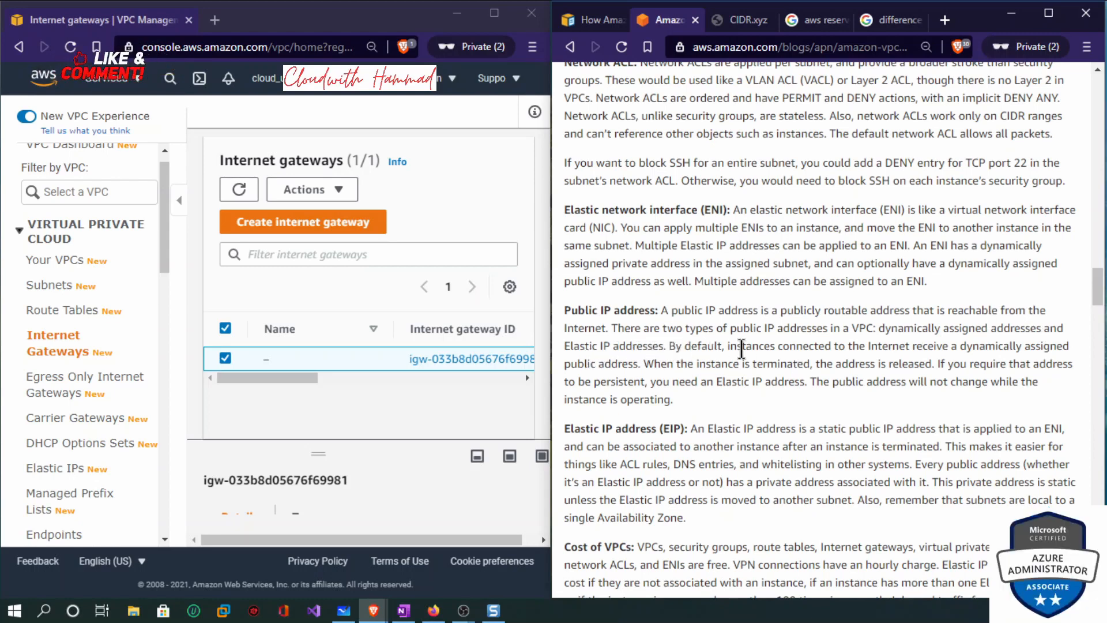
{"action": "left_click_drag", "start_coordinate": [743, 347], "coordinate": [1018, 345]}
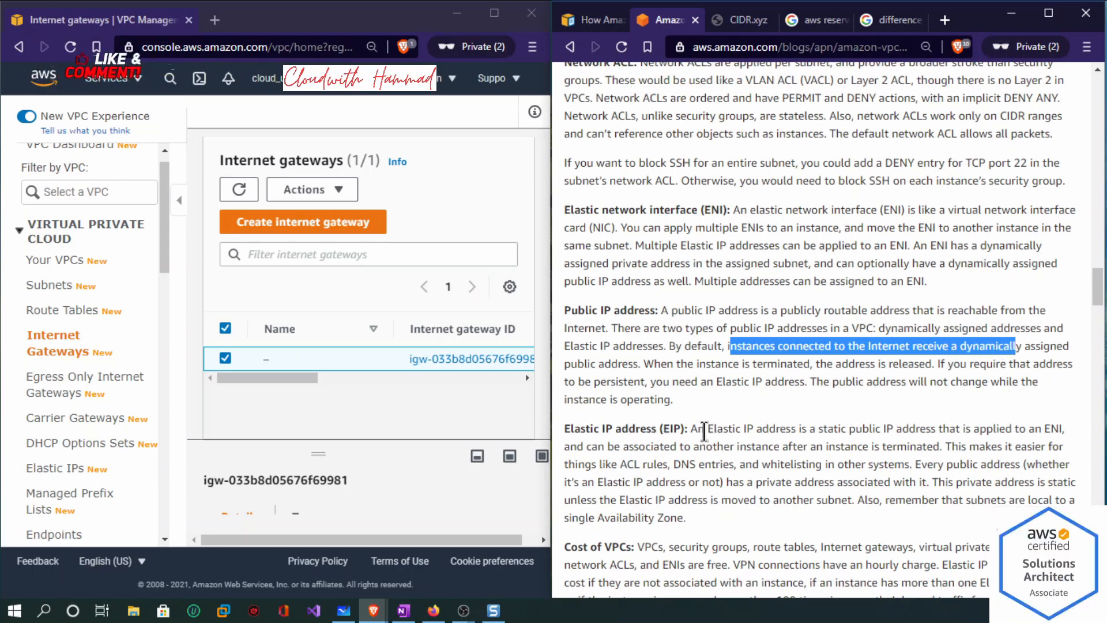
{"action": "left_click_drag", "start_coordinate": [705, 430], "coordinate": [873, 427]}
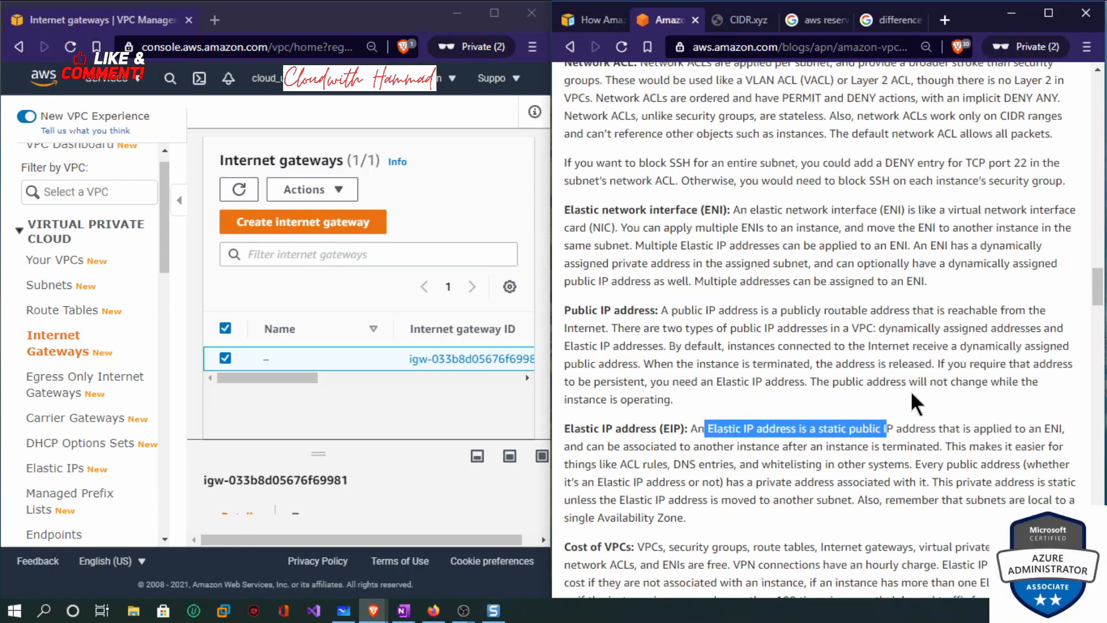
{"action": "scroll", "coordinate": [1095, 282], "scroll_direction": "down", "scroll_amount": 1}
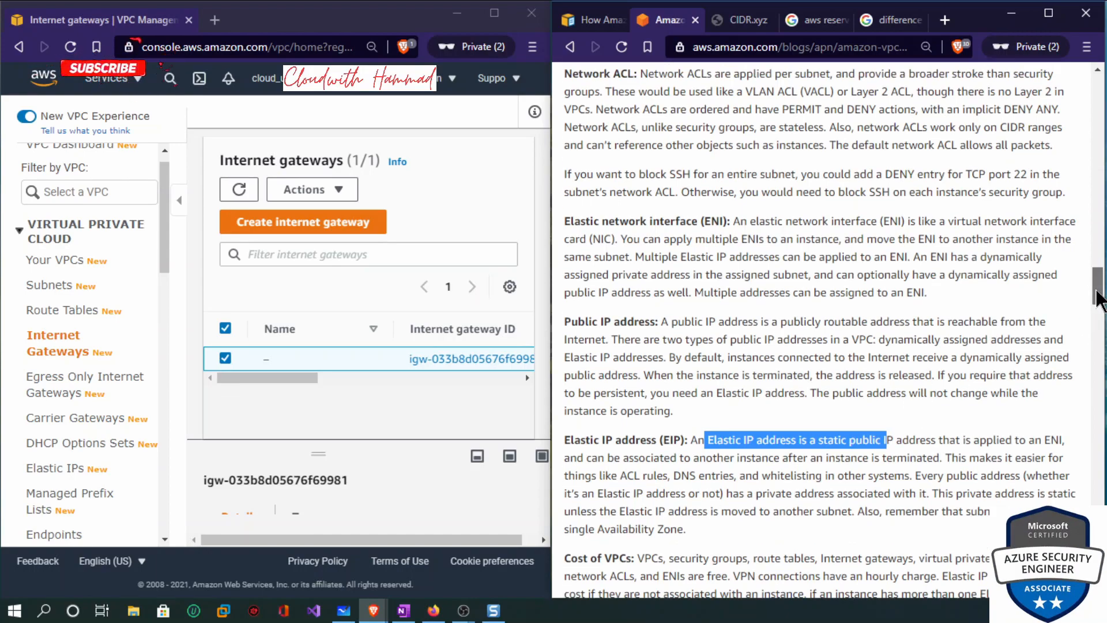
{"action": "scroll", "coordinate": [757, 353], "scroll_direction": "down", "scroll_amount": 1}
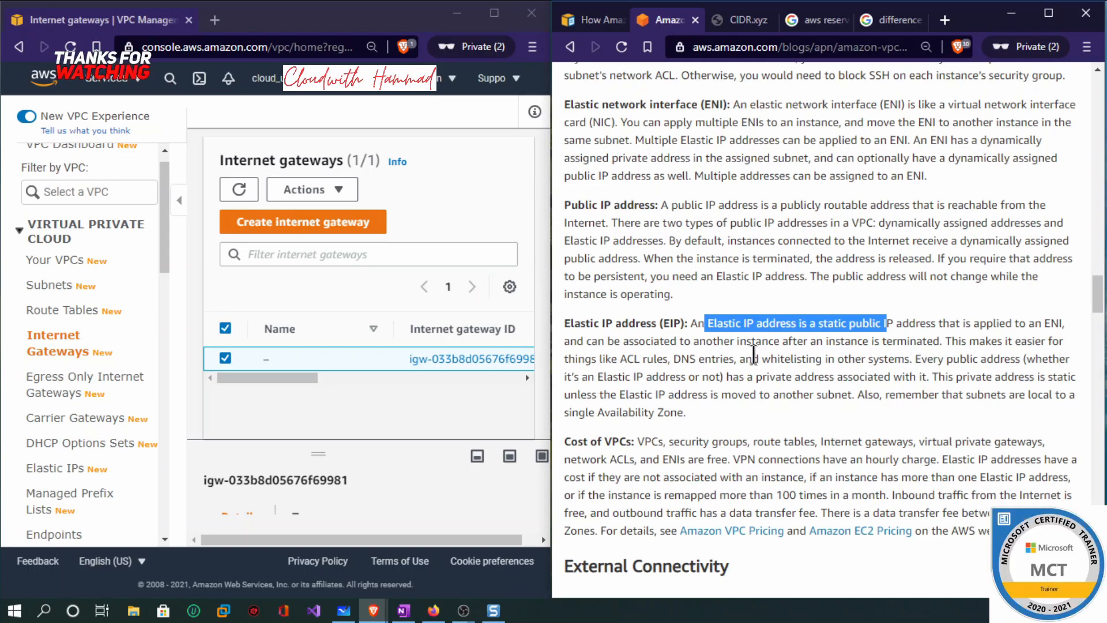
Review the article's Cost of VPCs section for free components and the conditions under which Elastic IP addresses are charged.
{"action": "left_click_drag", "start_coordinate": [582, 442], "coordinate": [667, 441]}
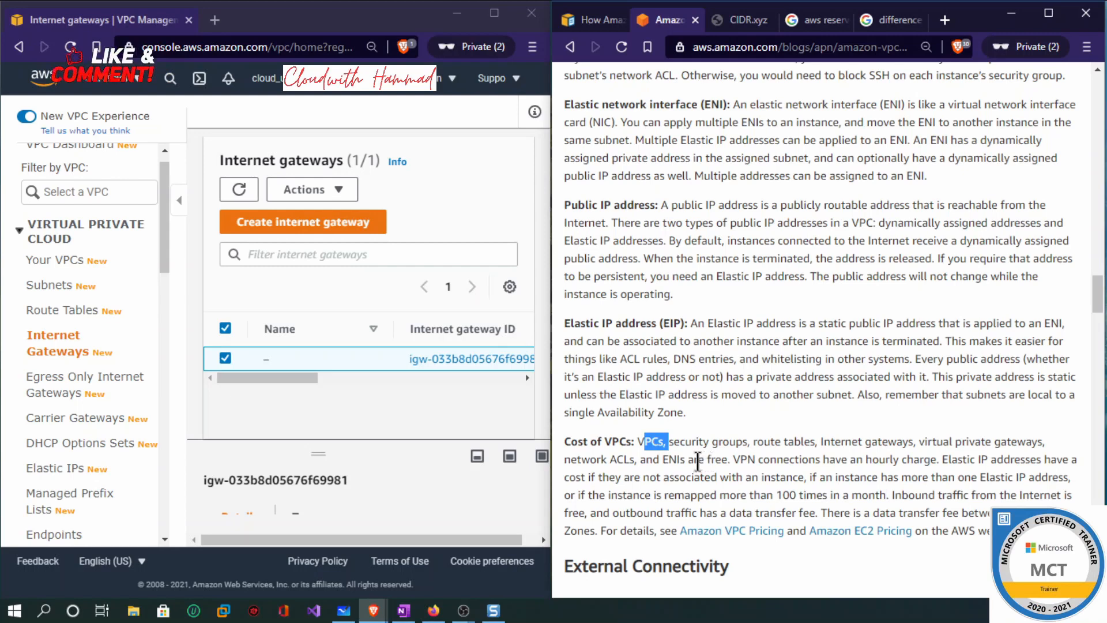
{"action": "left_click_drag", "start_coordinate": [707, 459], "coordinate": [739, 463]}
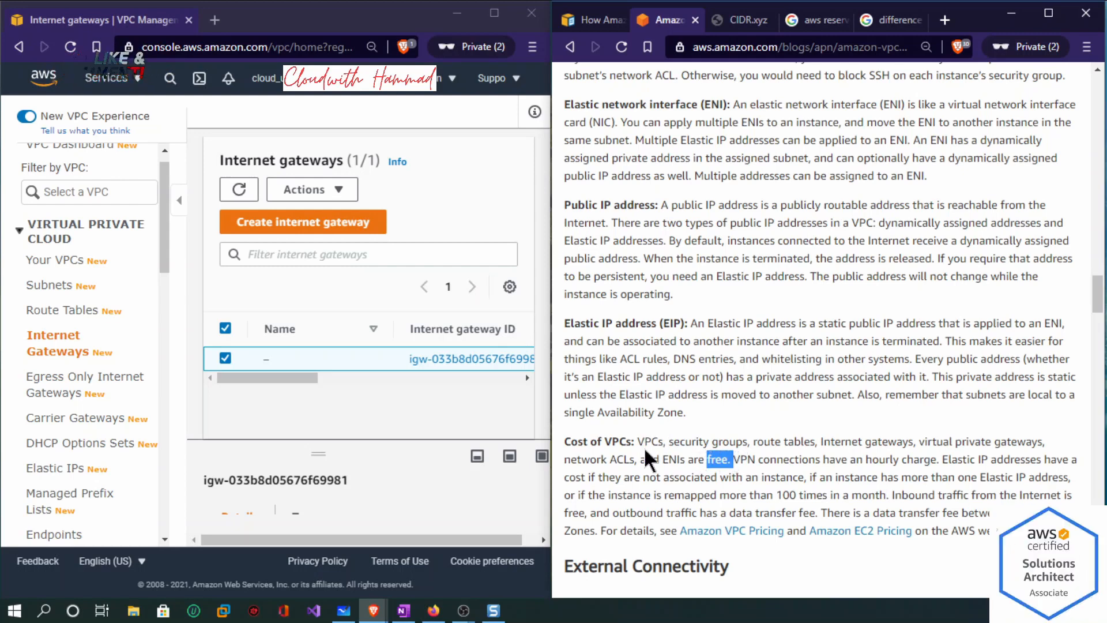
{"action": "left_click_drag", "start_coordinate": [637, 442], "coordinate": [734, 459]}
{"action": "left_click", "coordinate": [740, 462]}
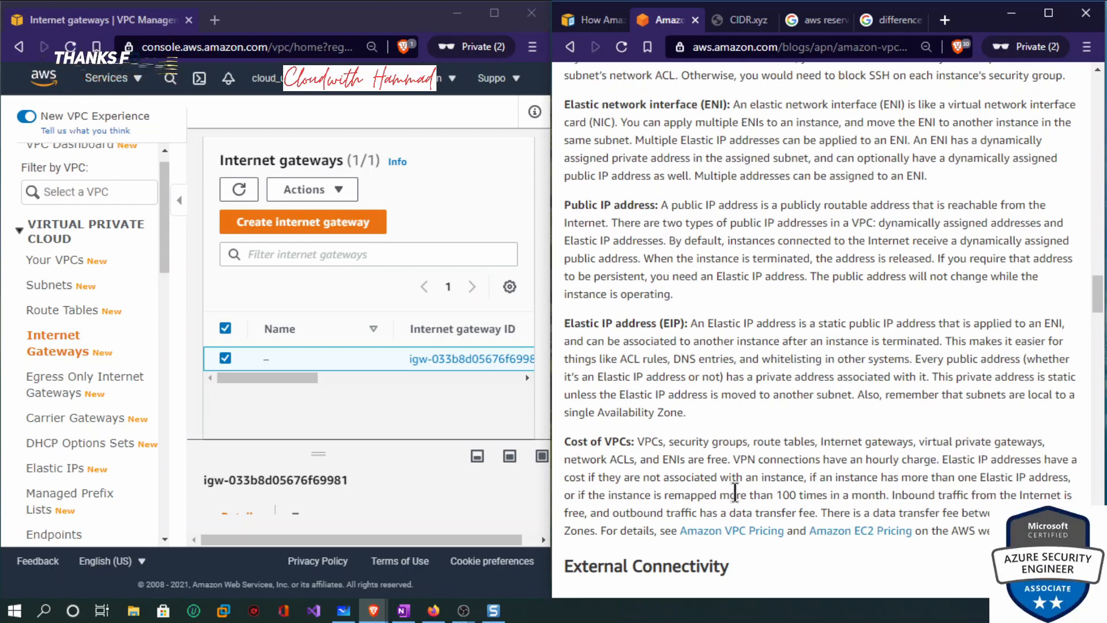
{"action": "left_click_drag", "start_coordinate": [593, 476], "coordinate": [804, 483]}
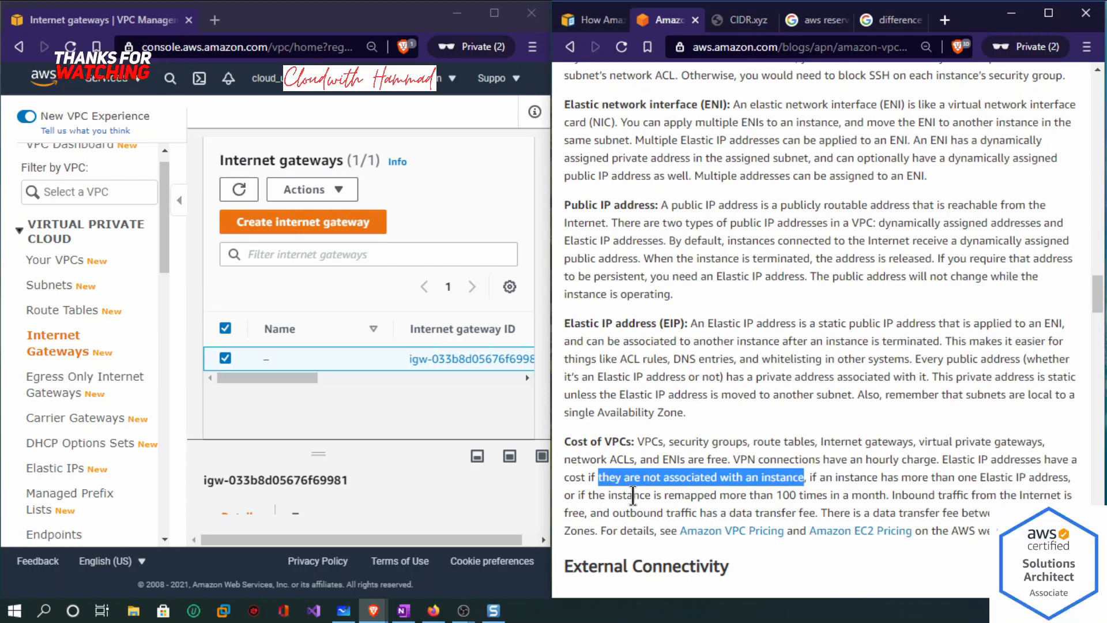
Review the data transfer fees for inbound and outbound traffic in the article's Cost of VPCs section.
{"action": "left_click_drag", "start_coordinate": [612, 513], "coordinate": [797, 517]}
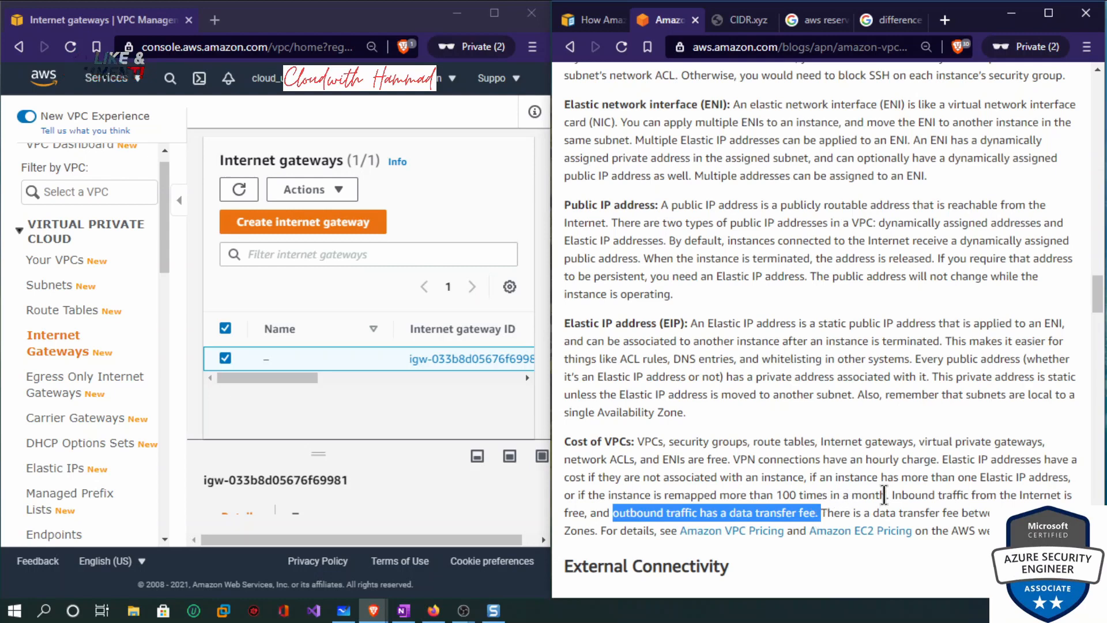
{"action": "left_click_drag", "start_coordinate": [892, 494], "coordinate": [1028, 499]}
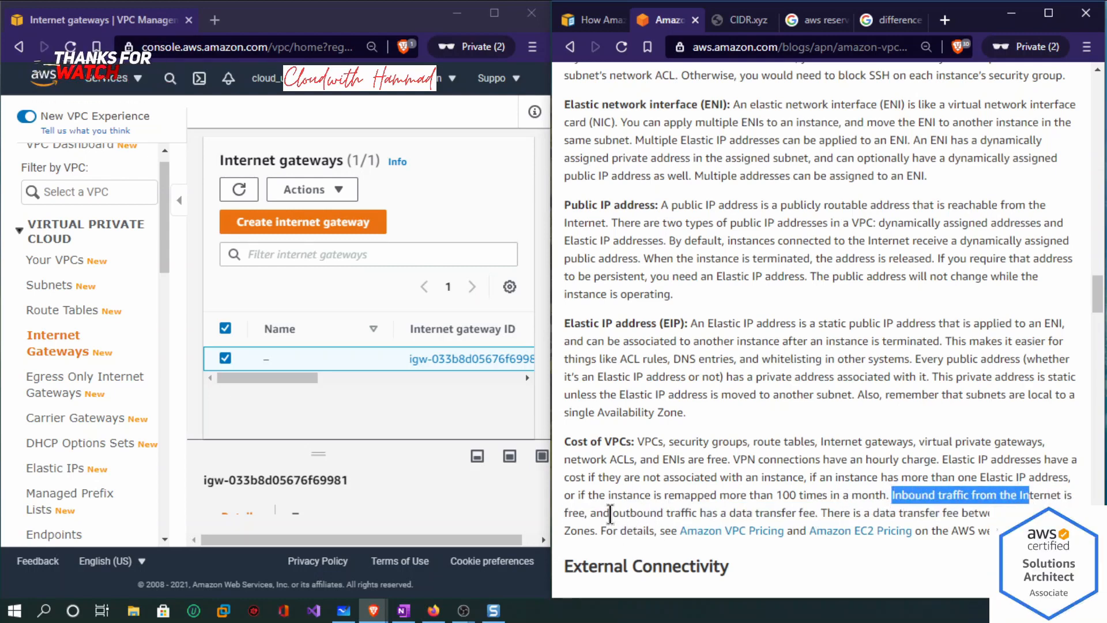
{"action": "left_click_drag", "start_coordinate": [617, 513], "coordinate": [812, 512]}
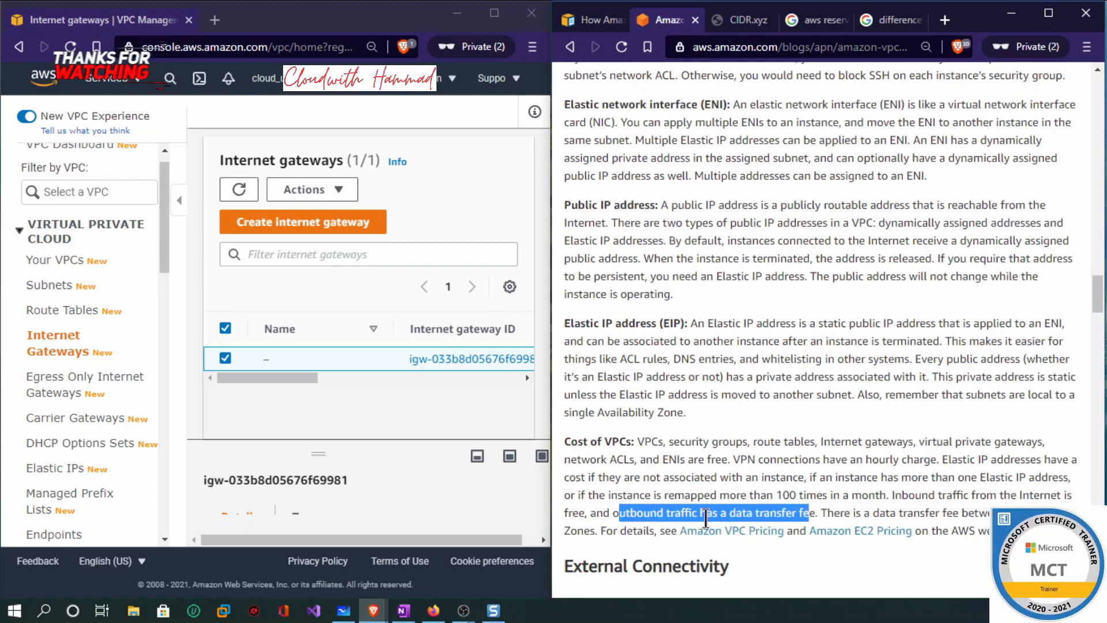
Skim the article's External Connectivity section, covering Internet gateways, NAT gateways, virtual private gateways and VPNs.
{"action": "scroll", "coordinate": [706, 517], "scroll_direction": "down", "scroll_amount": 5}
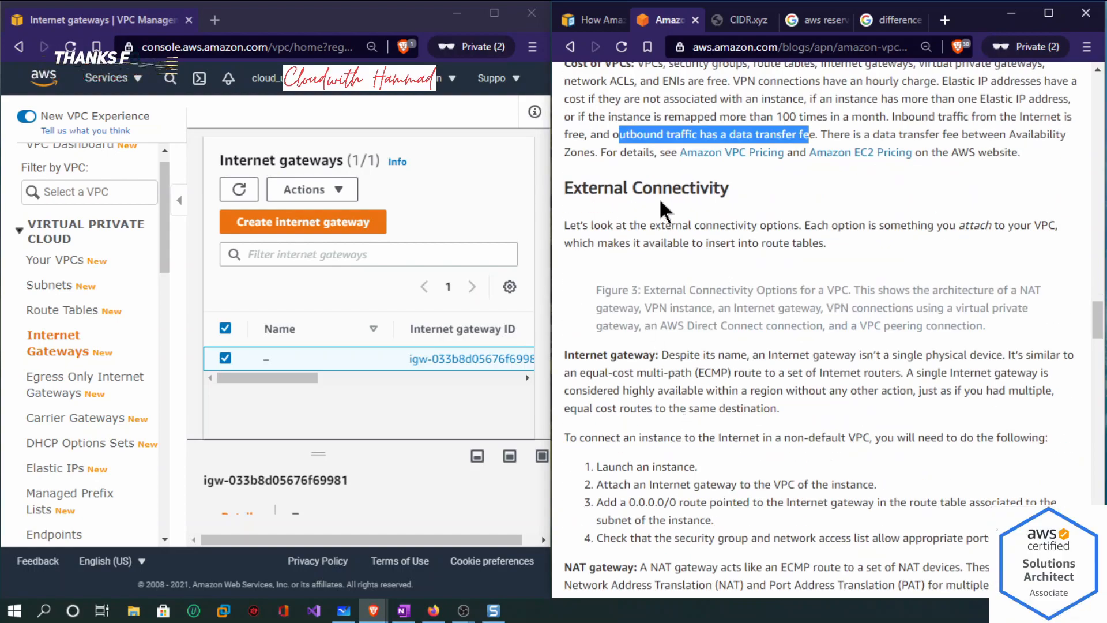
{"action": "scroll", "coordinate": [787, 329], "scroll_direction": "down", "scroll_amount": 5}
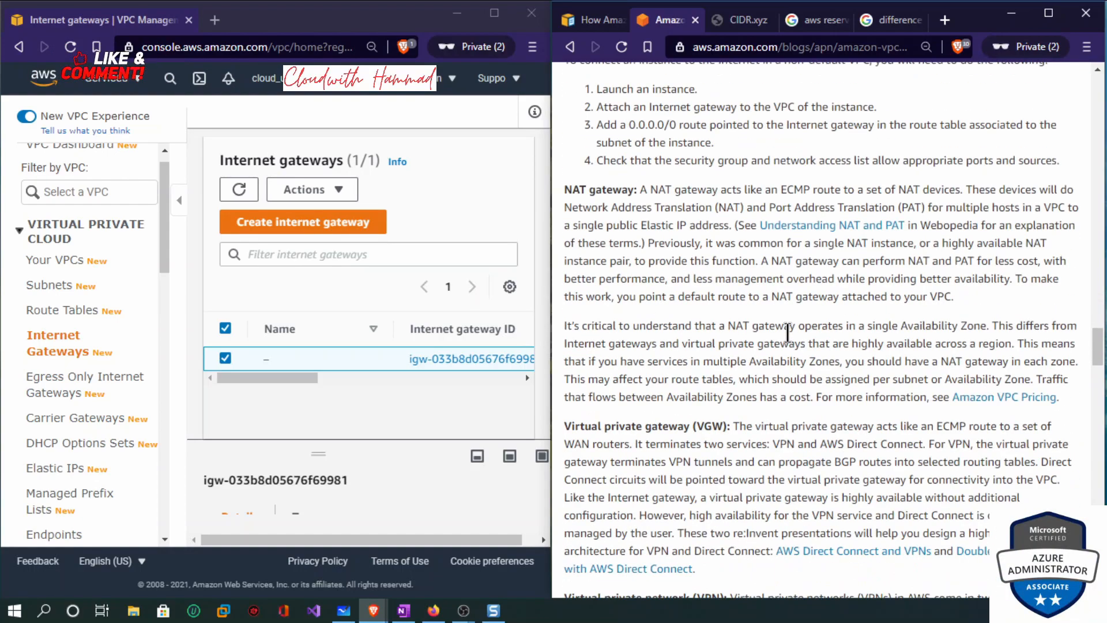
{"action": "left_click_drag", "start_coordinate": [652, 426], "coordinate": [729, 428]}
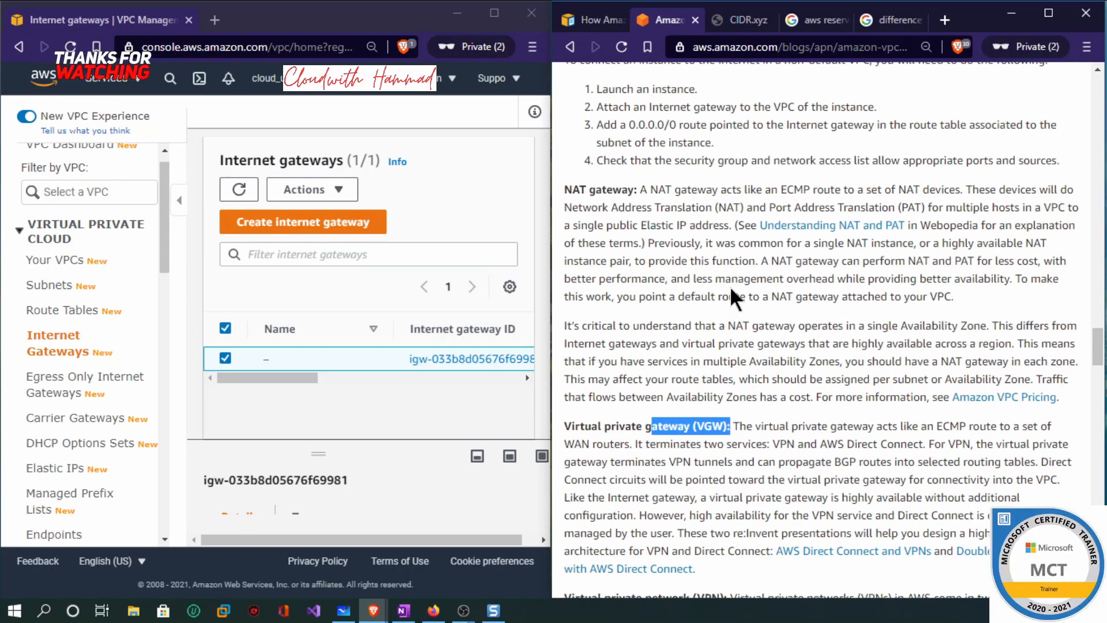
{"action": "left_click_drag", "start_coordinate": [634, 192], "coordinate": [578, 190]}
{"action": "scroll", "coordinate": [679, 309], "scroll_direction": "down", "scroll_amount": 5}
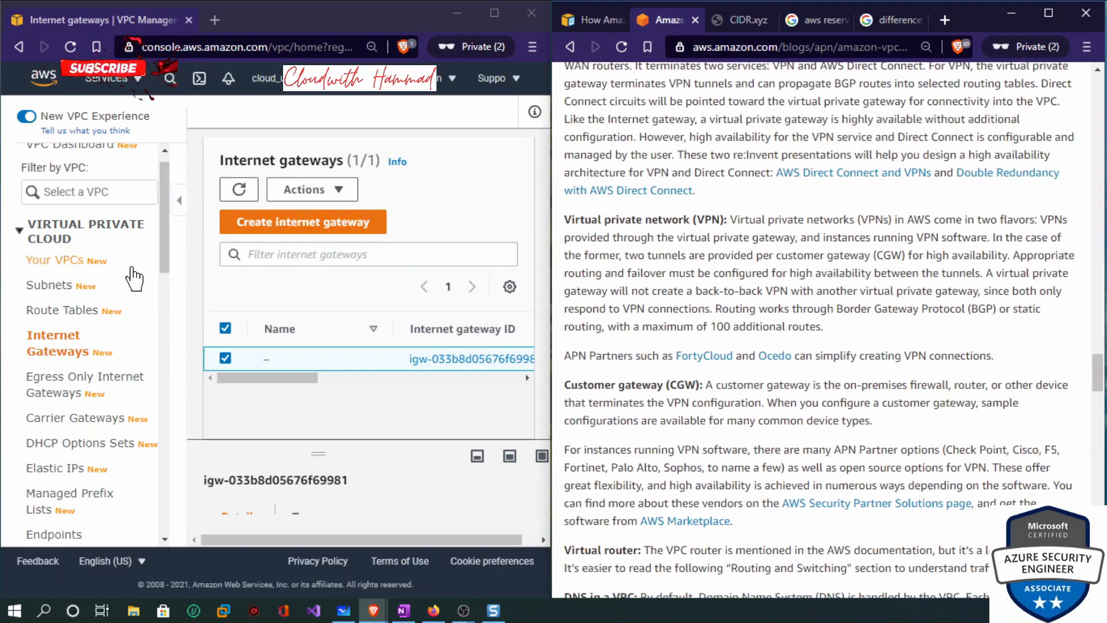
Open the AWS Management Console home in a second tab, put the whiteboard diagram away and go to the EC2 service.
{"action": "right_click", "coordinate": [51, 87]}
{"action": "left_click", "coordinate": [70, 96]}
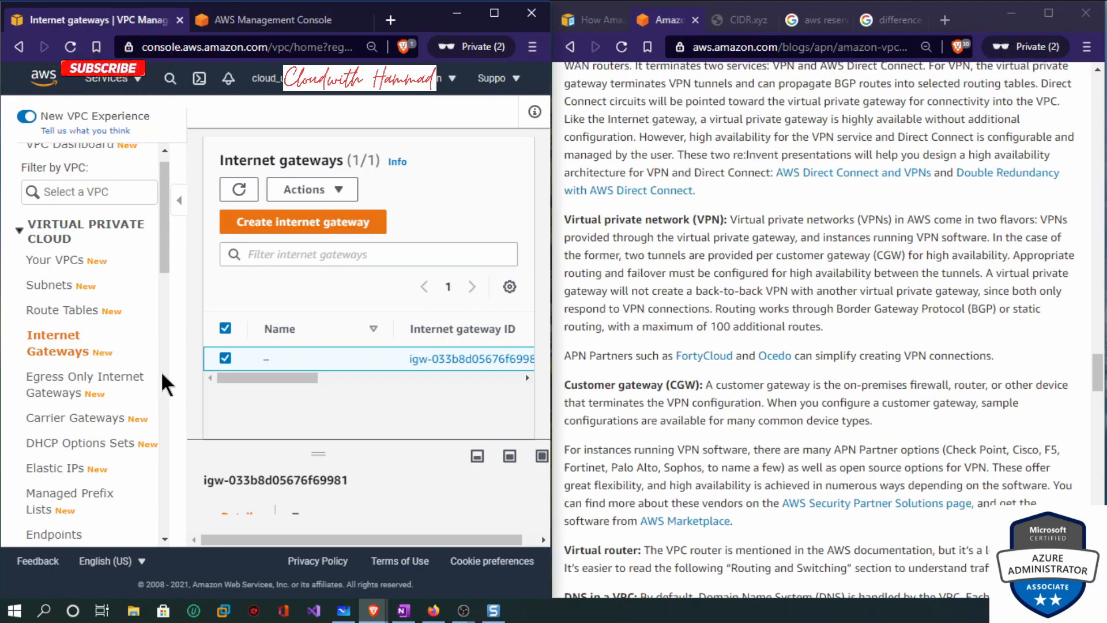
{"action": "left_click", "coordinate": [322, 20]}
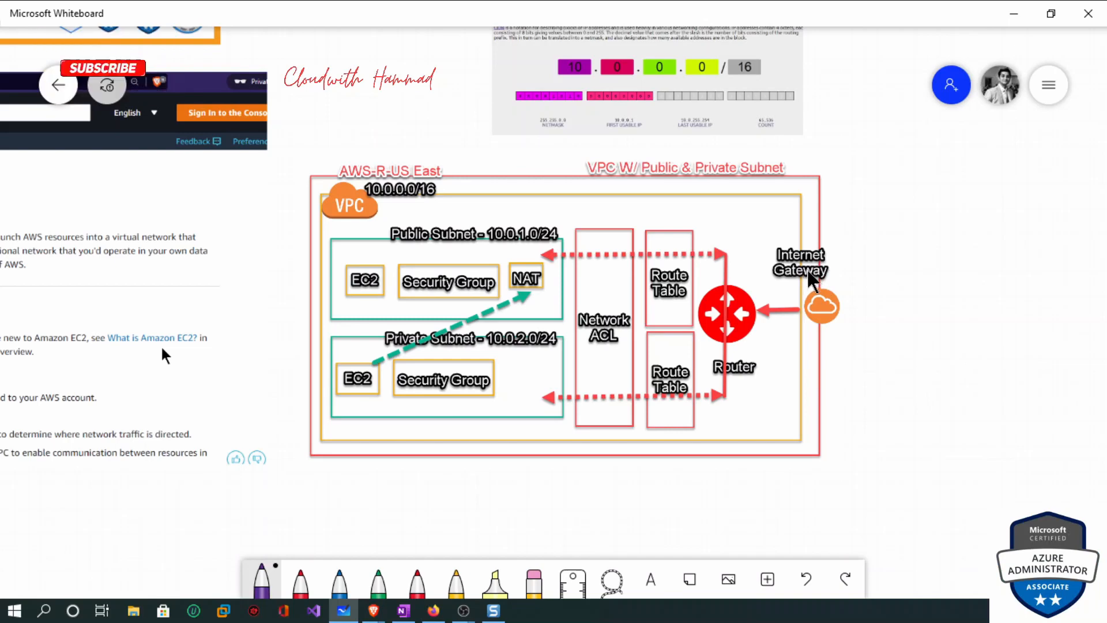
{"action": "left_click", "coordinate": [1012, 7]}
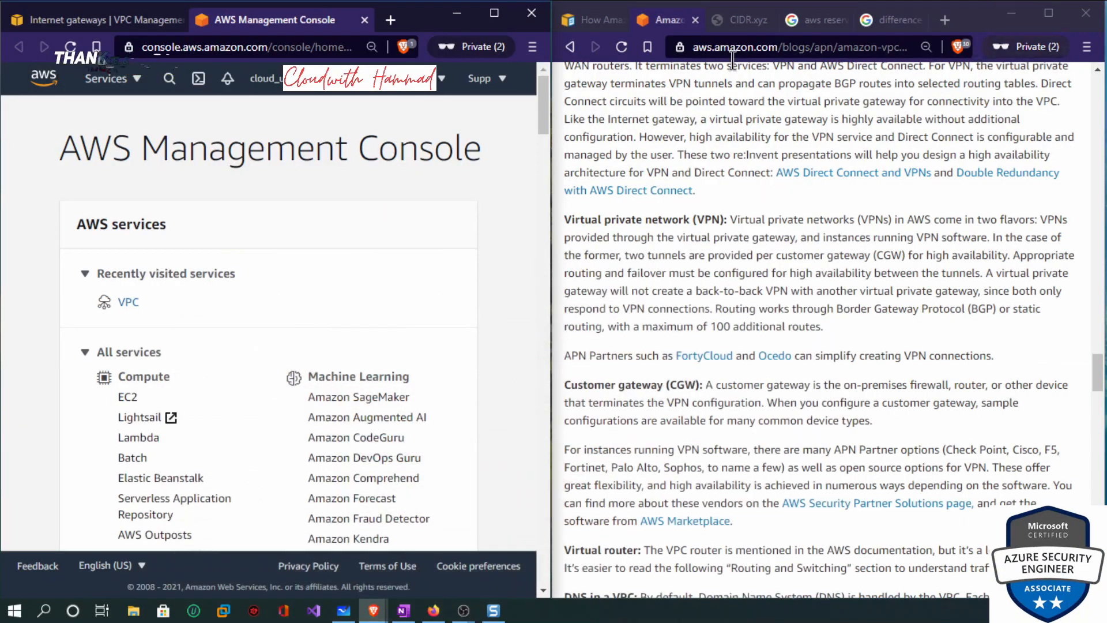
{"action": "left_click", "coordinate": [128, 398]}
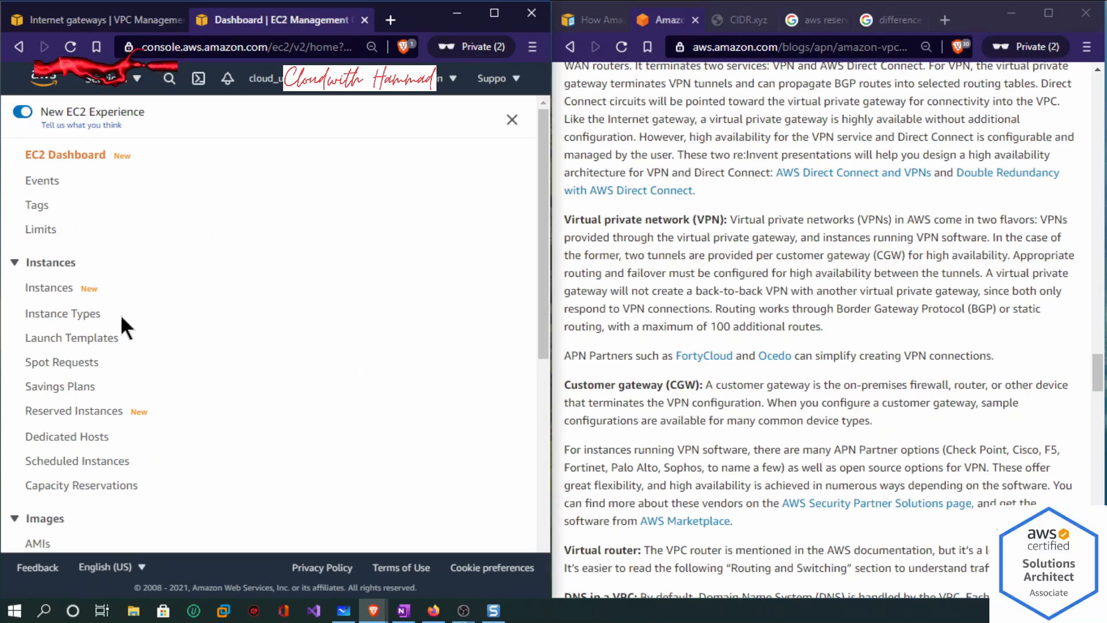
Examine the EC2 instances list and the dashboard's resource summary, dismissing the welcome banner.
{"action": "left_click", "coordinate": [36, 287]}
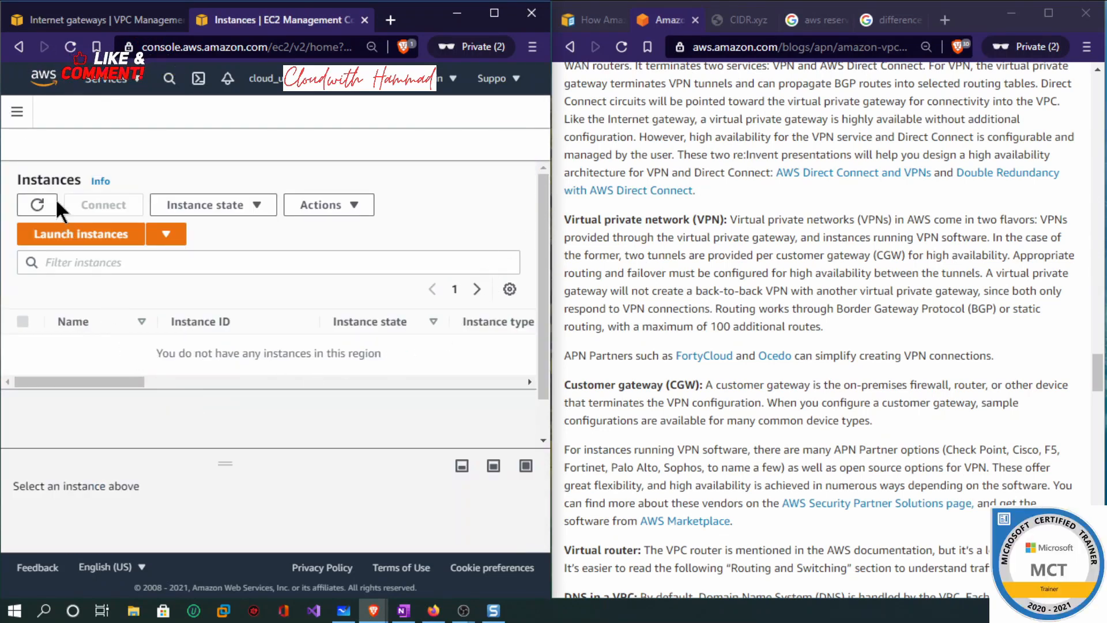
{"action": "left_click", "coordinate": [19, 118]}
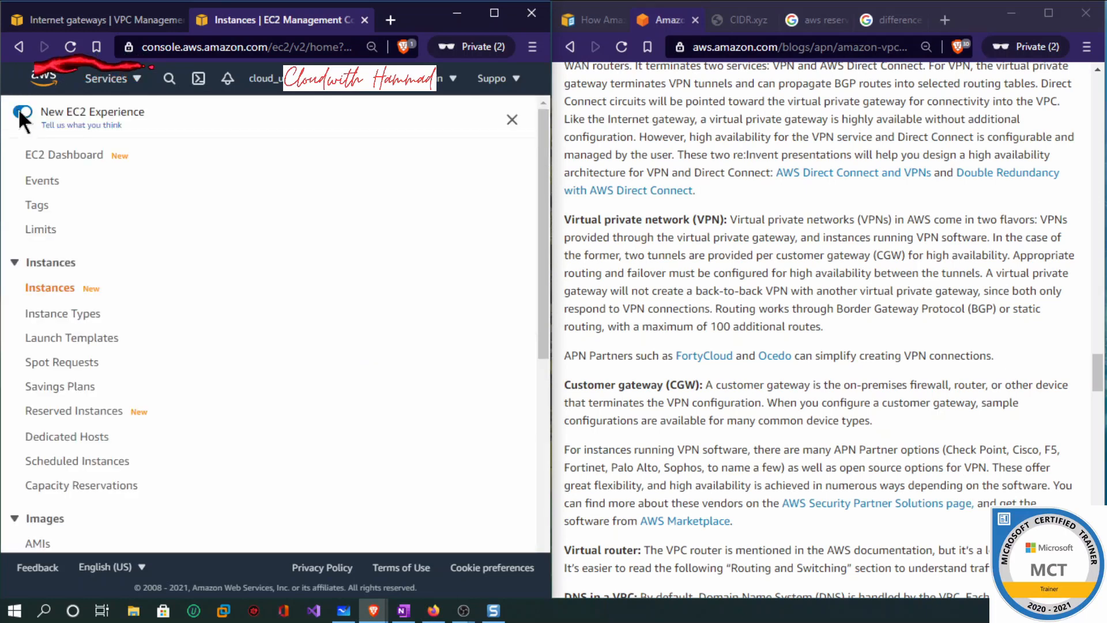
{"action": "left_click", "coordinate": [51, 154]}
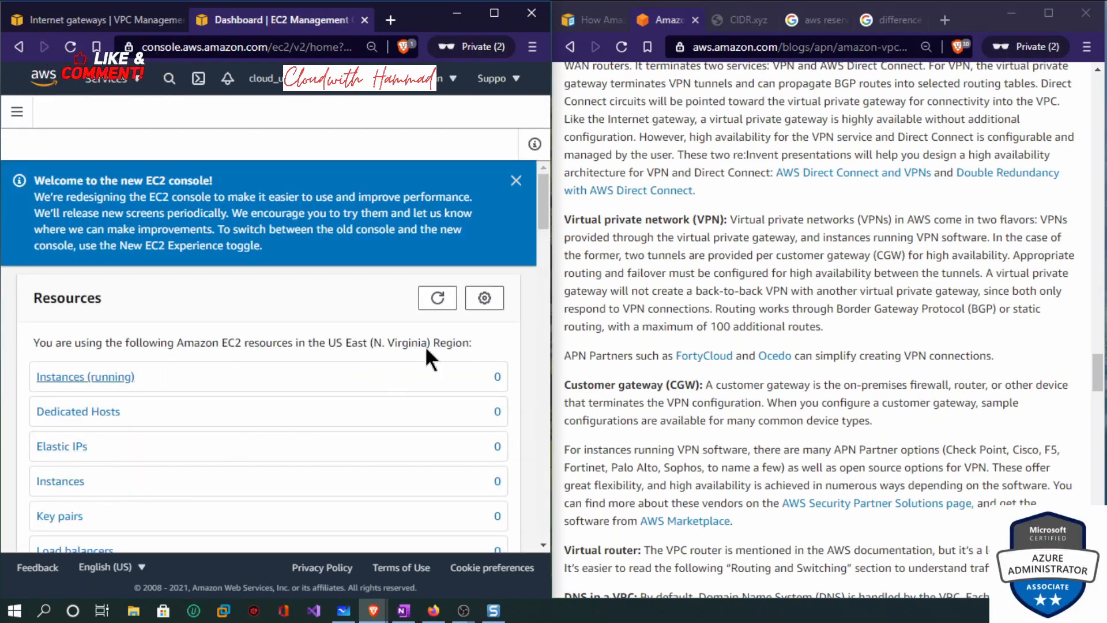
{"action": "scroll", "coordinate": [544, 199], "scroll_direction": "down", "scroll_amount": 1}
{"action": "scroll", "coordinate": [543, 184], "scroll_direction": "up", "scroll_amount": 1}
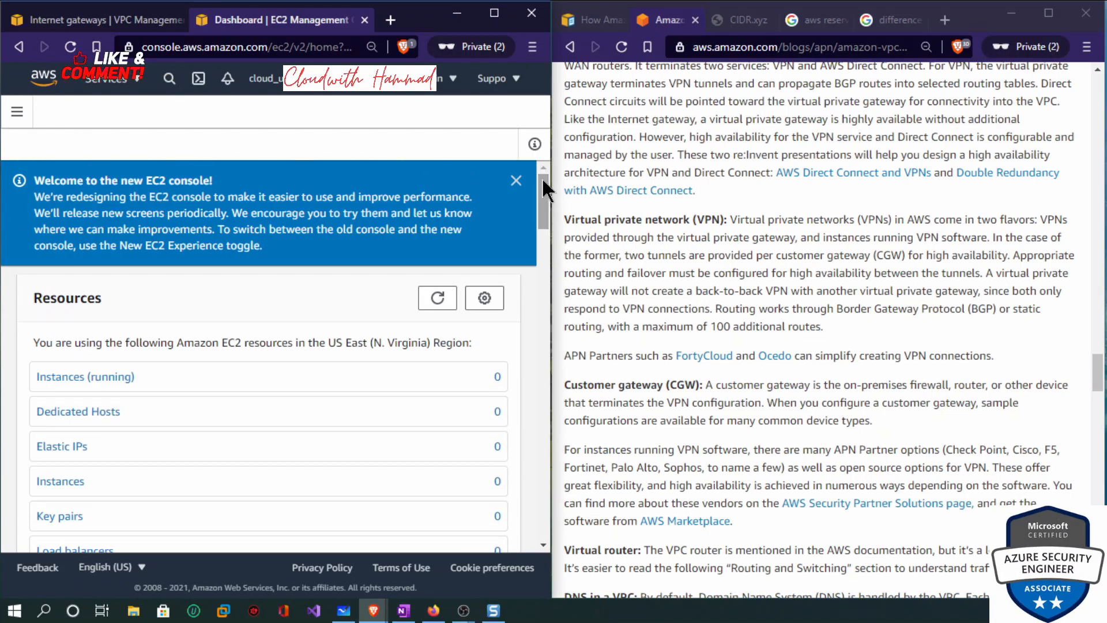
{"action": "left_click", "coordinate": [516, 181]}
{"action": "left_click_drag", "start_coordinate": [541, 196], "coordinate": [544, 230]}
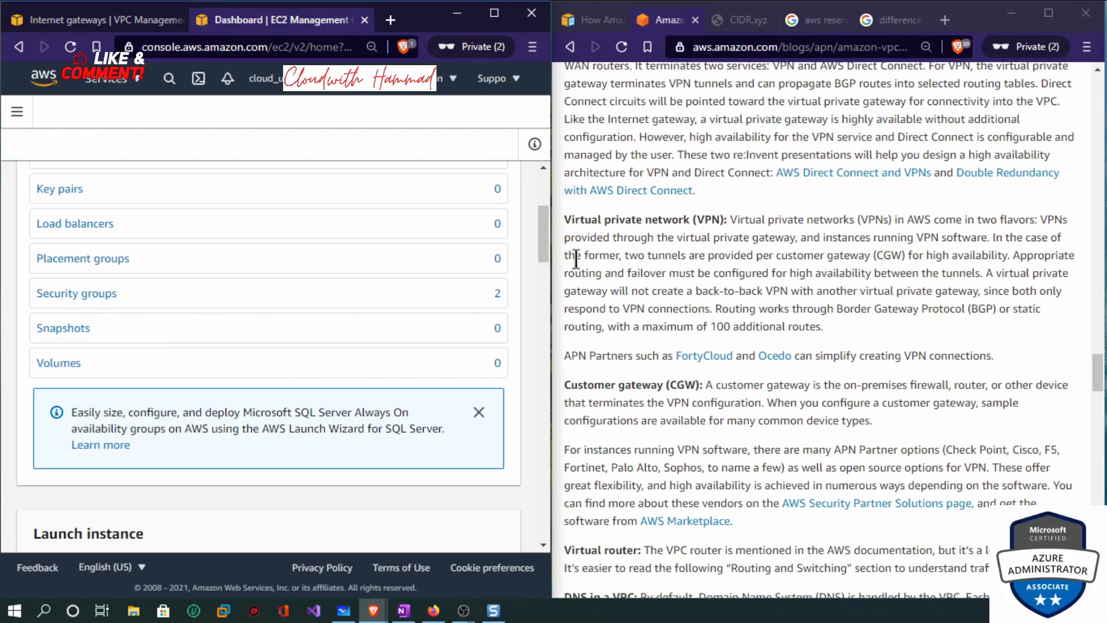
{"action": "left_click_drag", "start_coordinate": [545, 253], "coordinate": [546, 205]}
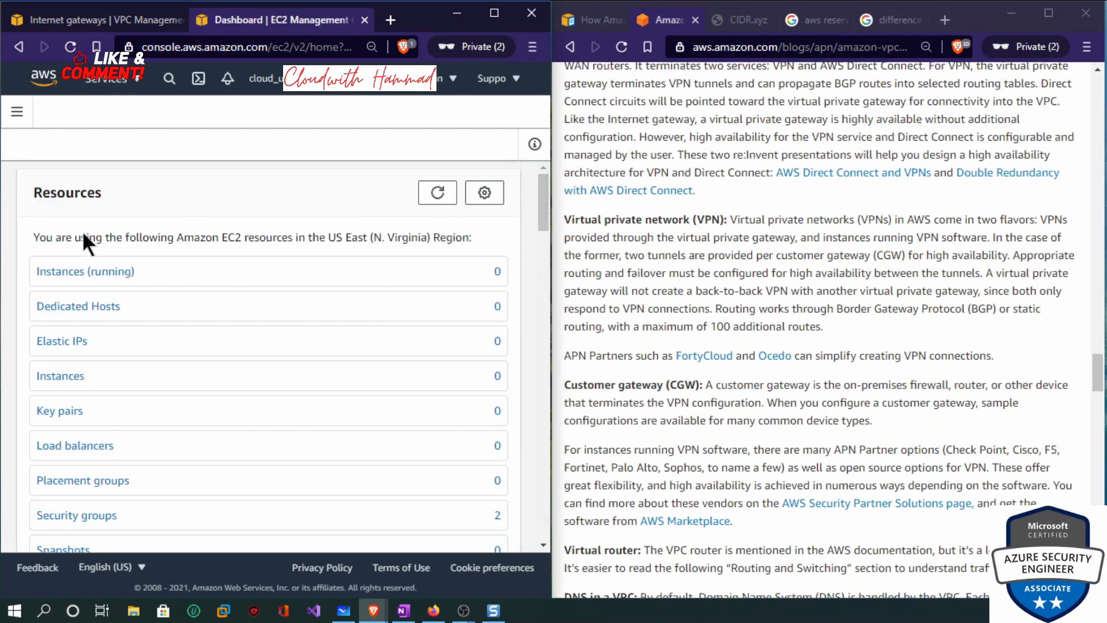
Open the list of running instances and start the launch instance wizard at the AMI selection step.
{"action": "left_click", "coordinate": [60, 278]}
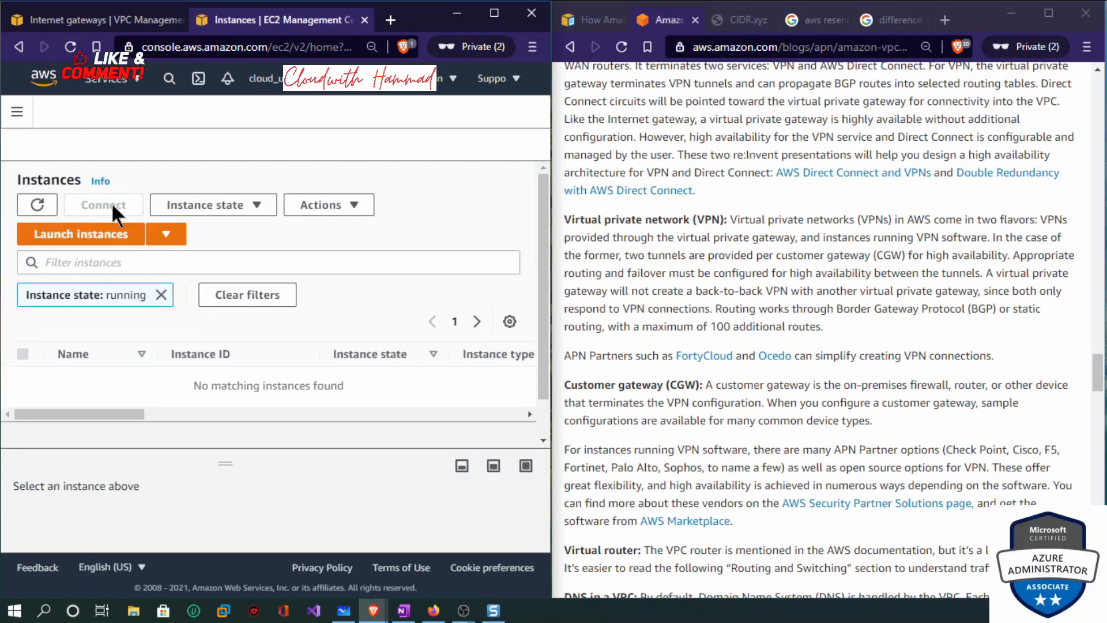
{"action": "left_click", "coordinate": [173, 237]}
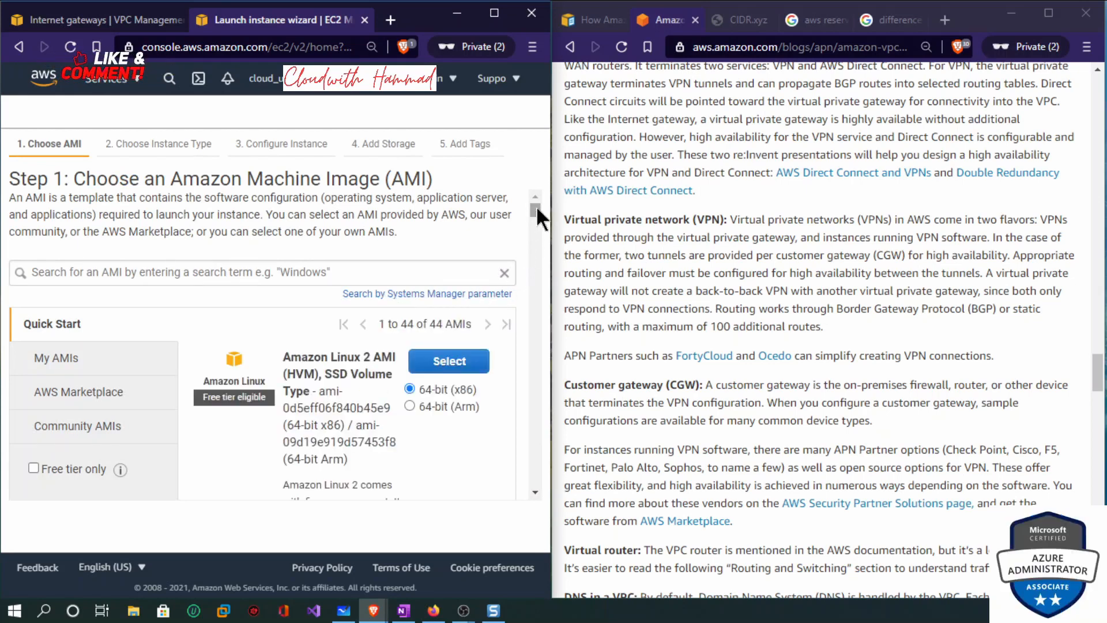
{"action": "mouse_move", "coordinate": [535, 205]}
{"action": "left_mouse_down"}
{"action": "mouse_move", "coordinate": [531, 242]}
{"action": "mouse_move", "coordinate": [531, 194]}
{"action": "left_mouse_up"}
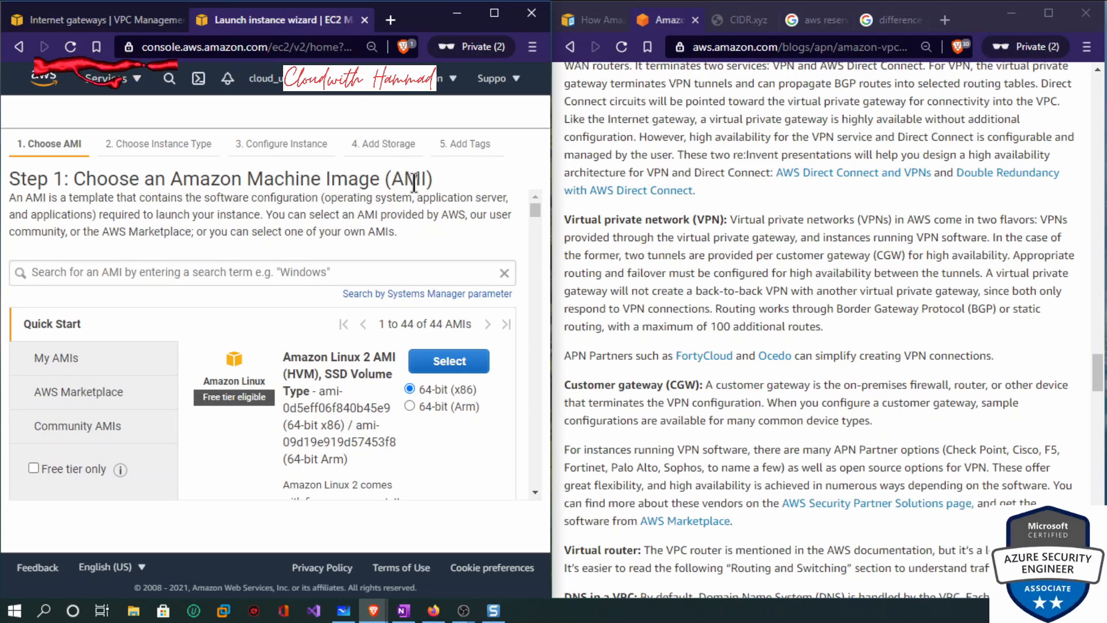
{"action": "left_click_drag", "start_coordinate": [404, 180], "coordinate": [434, 180]}
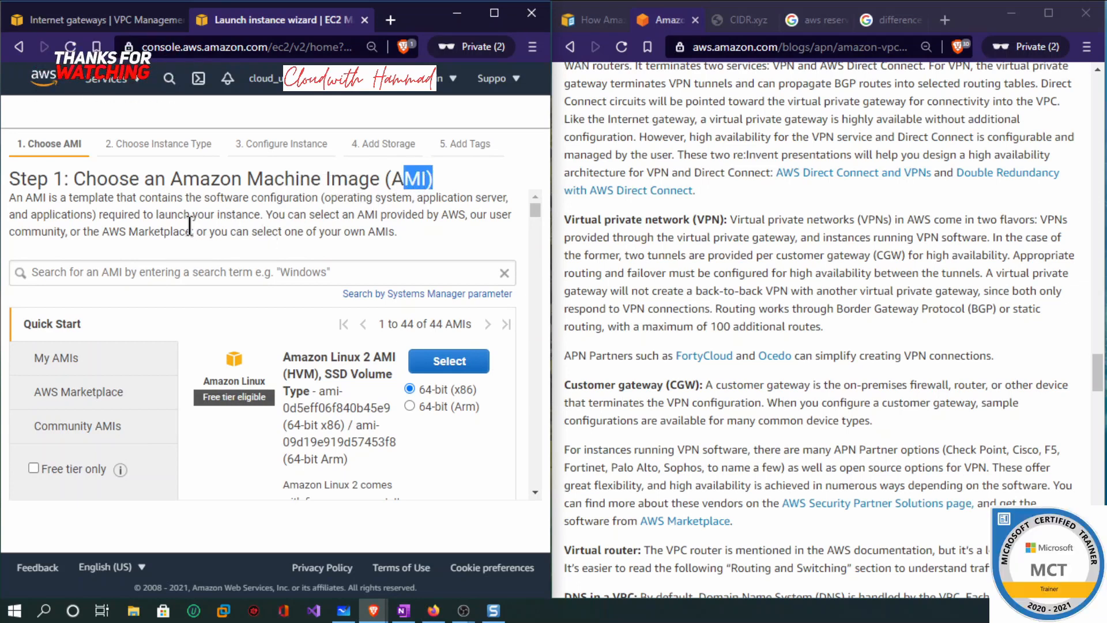
Browse the AWS Marketplace and My AMIs sources for available machine images.
{"action": "left_click", "coordinate": [77, 397]}
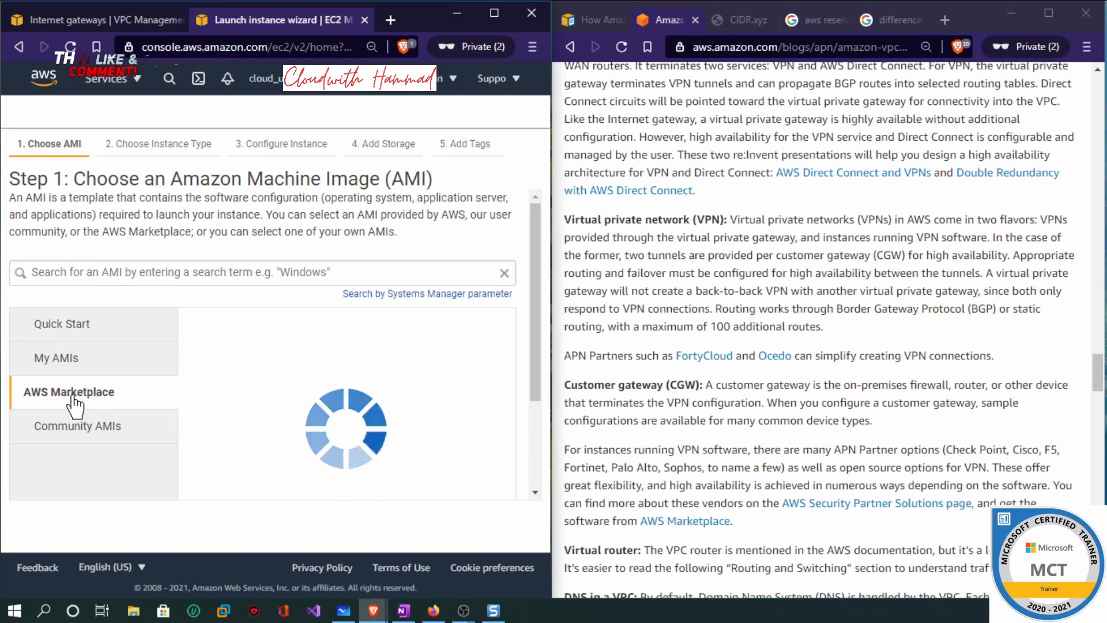
{"action": "left_click", "coordinate": [80, 372]}
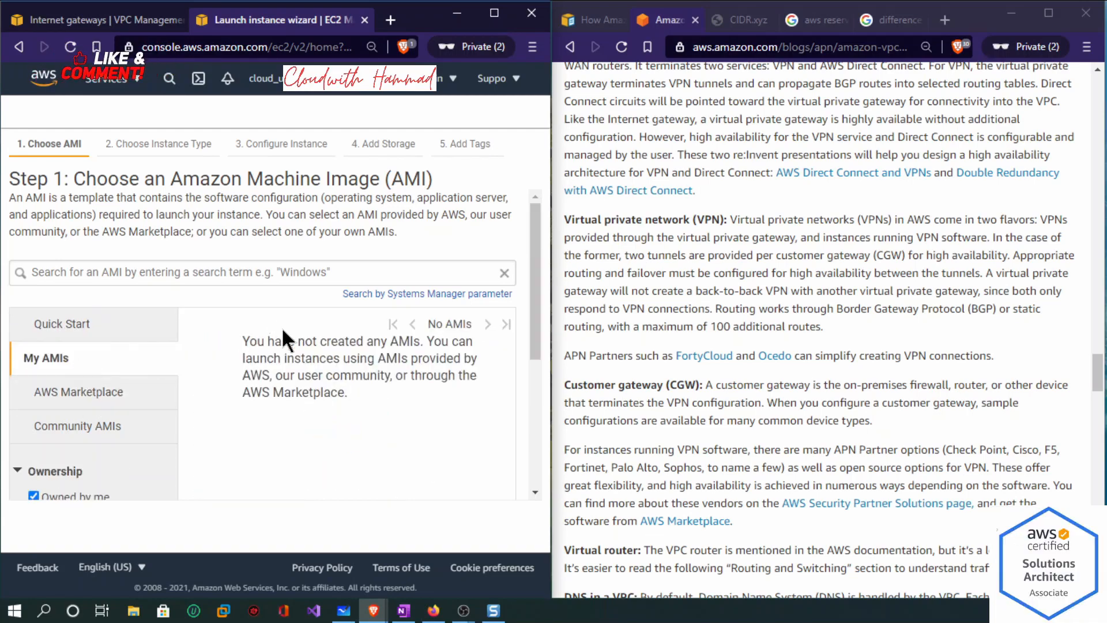
{"action": "left_click_drag", "start_coordinate": [544, 326], "coordinate": [533, 355]}
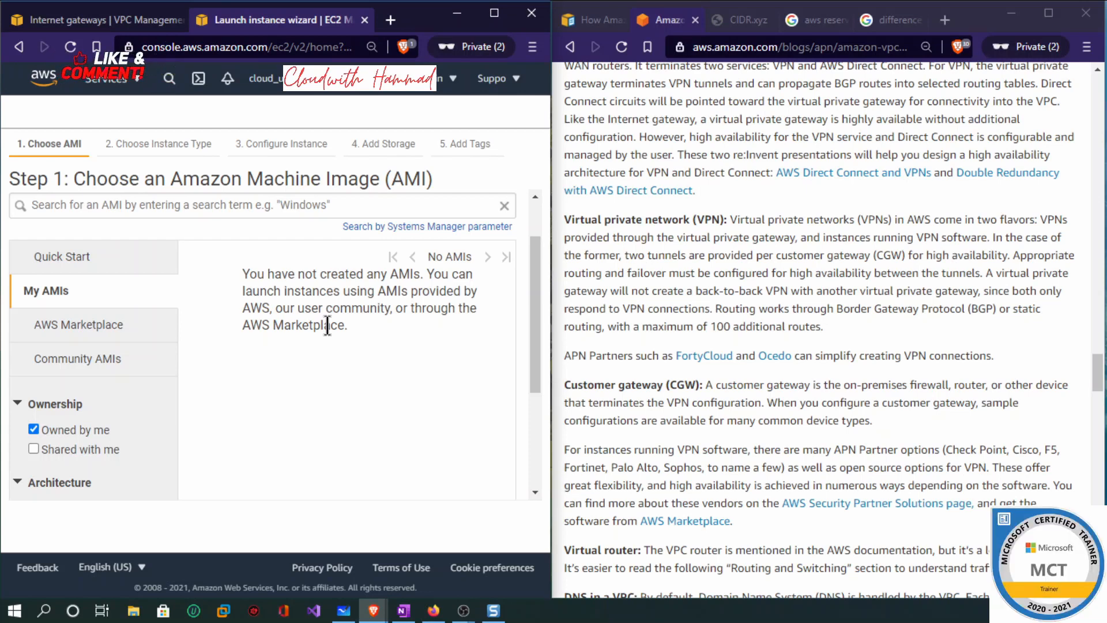
{"action": "left_click", "coordinate": [79, 325]}
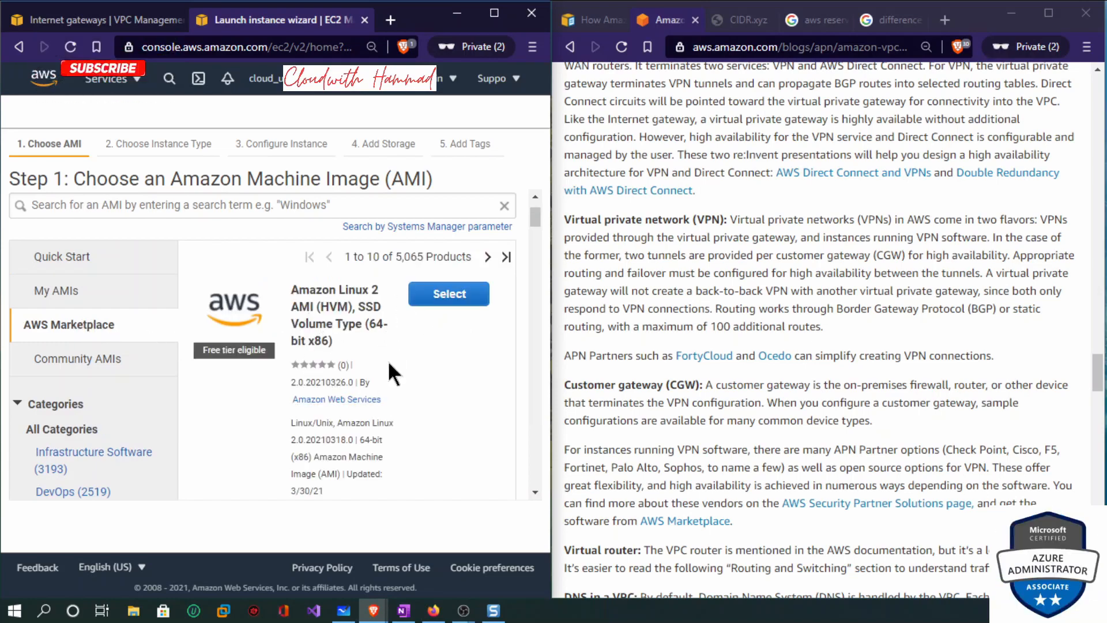
{"action": "mouse_move", "coordinate": [536, 215]}
{"action": "left_mouse_down"}
{"action": "mouse_move", "coordinate": [554, 247]}
{"action": "mouse_move", "coordinate": [552, 212]}
{"action": "left_mouse_up"}
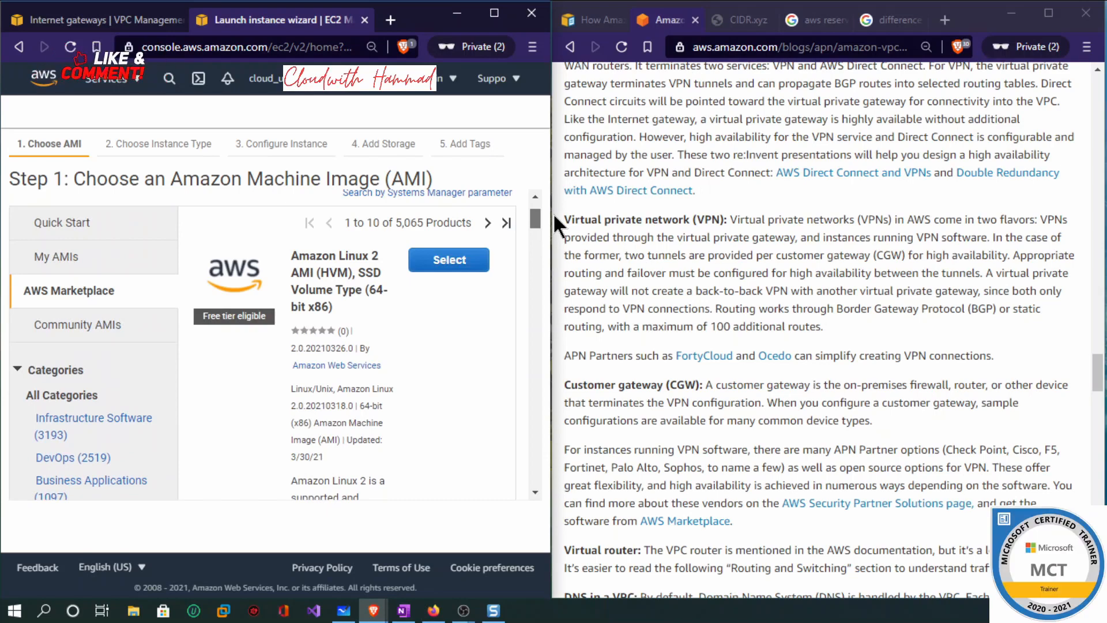
Select the Microsoft Windows Server 2019 Base image from the Quick Start AMIs.
{"action": "left_click", "coordinate": [56, 223]}
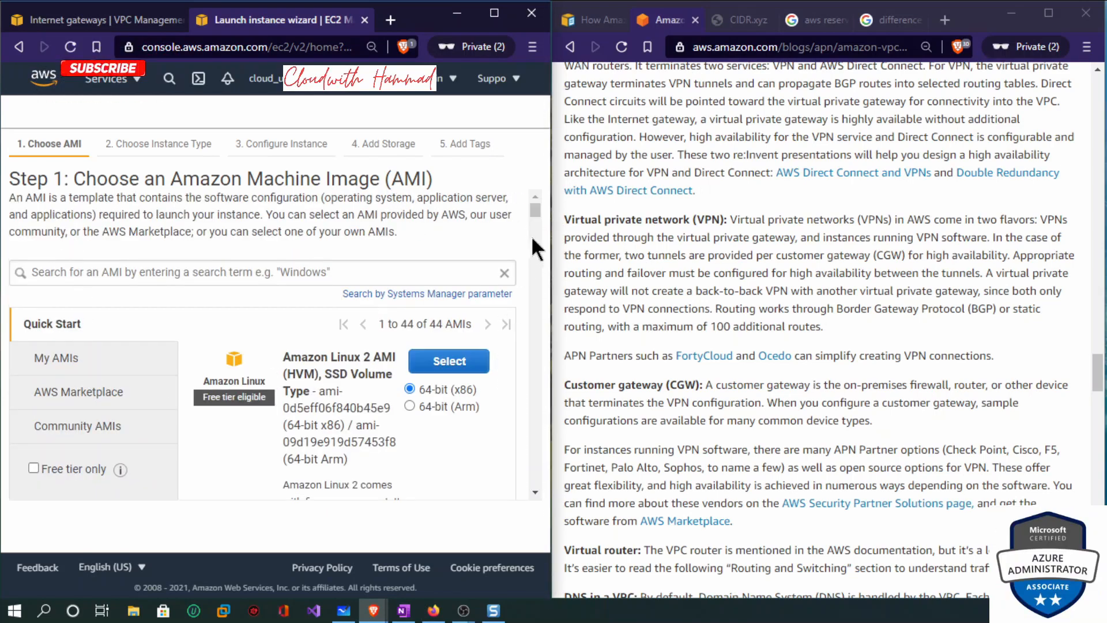
{"action": "left_click_drag", "start_coordinate": [533, 217], "coordinate": [539, 281]}
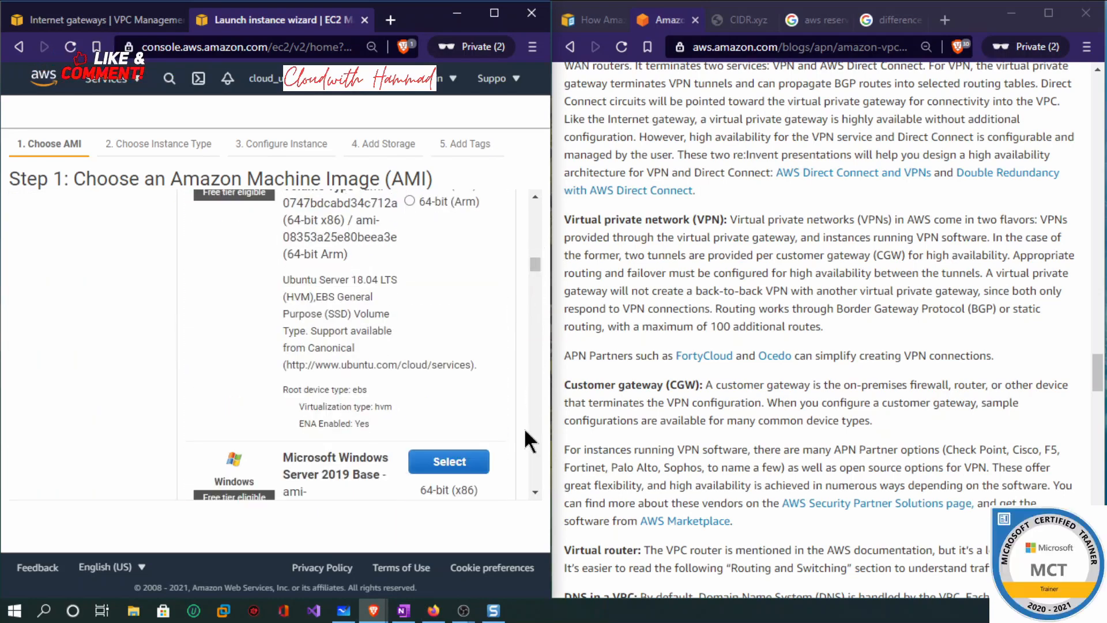
{"action": "scroll", "coordinate": [536, 490], "scroll_direction": "down", "scroll_amount": 3}
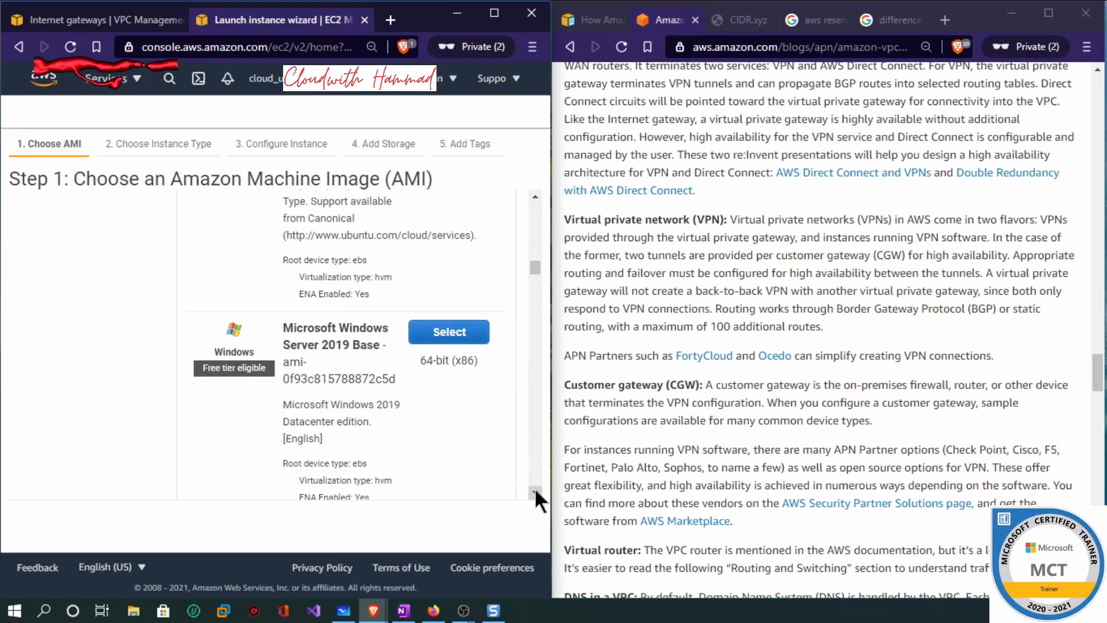
{"action": "left_click", "coordinate": [449, 300]}
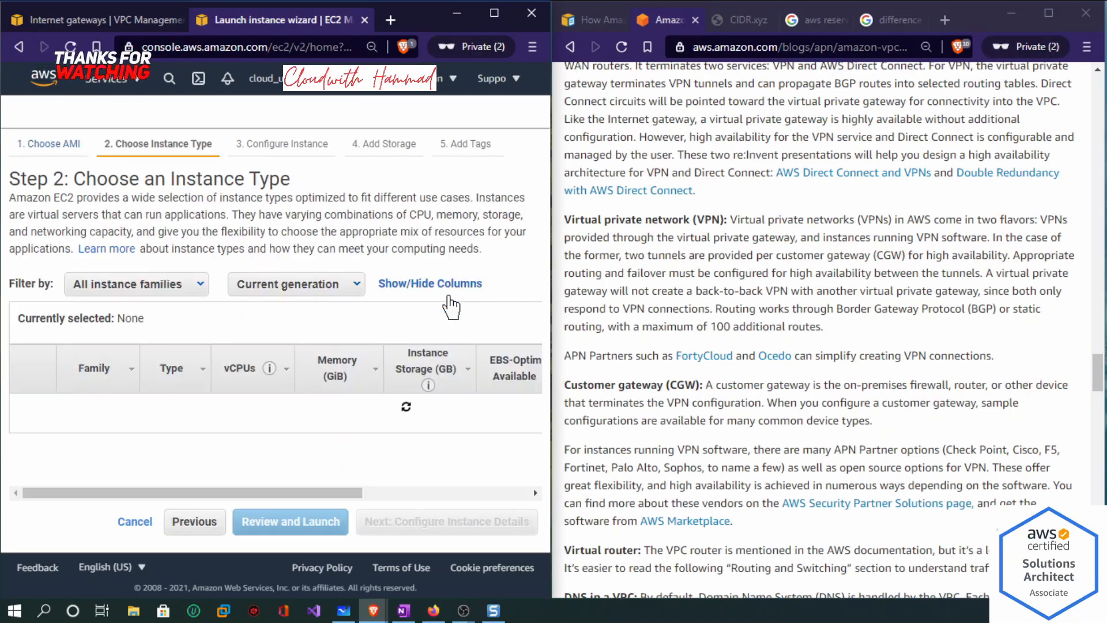
Widen the console window beside the article, examine the t2.micro instance type and sort the instance types by family.
{"action": "left_click_drag", "start_coordinate": [551, 356], "coordinate": [603, 341]}
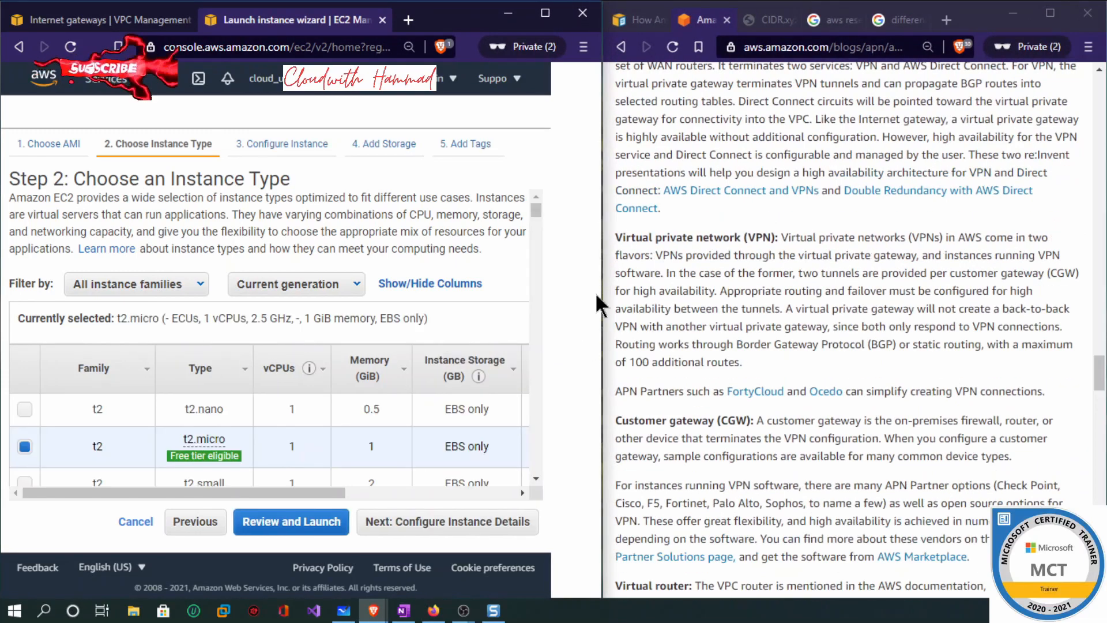
{"action": "left_click_drag", "start_coordinate": [600, 310], "coordinate": [651, 310]}
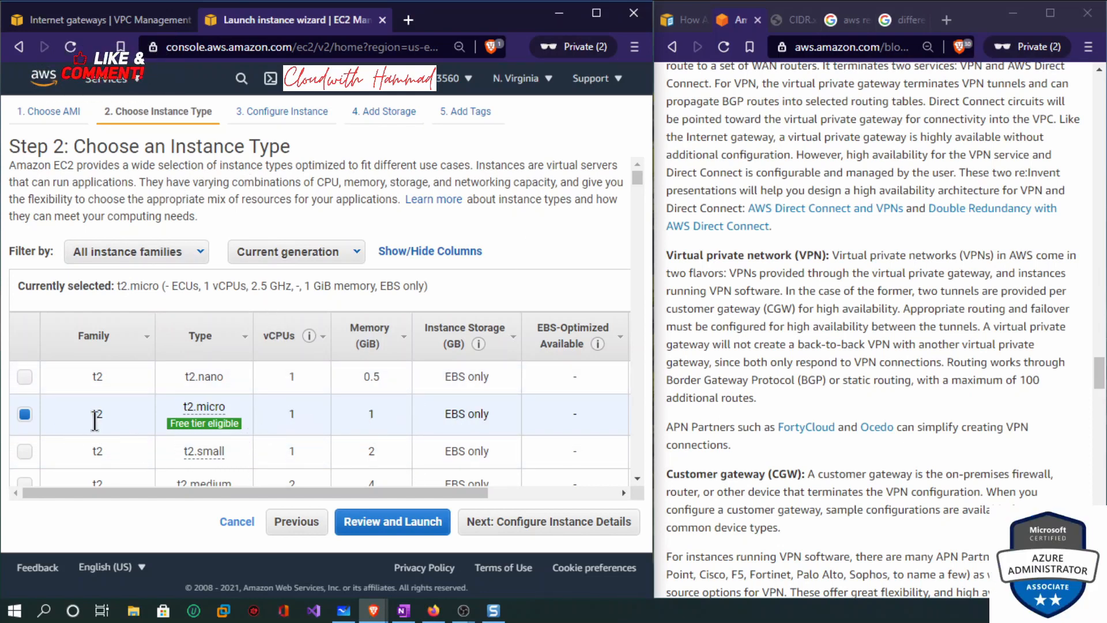
{"action": "mouse_move", "coordinate": [193, 427]}
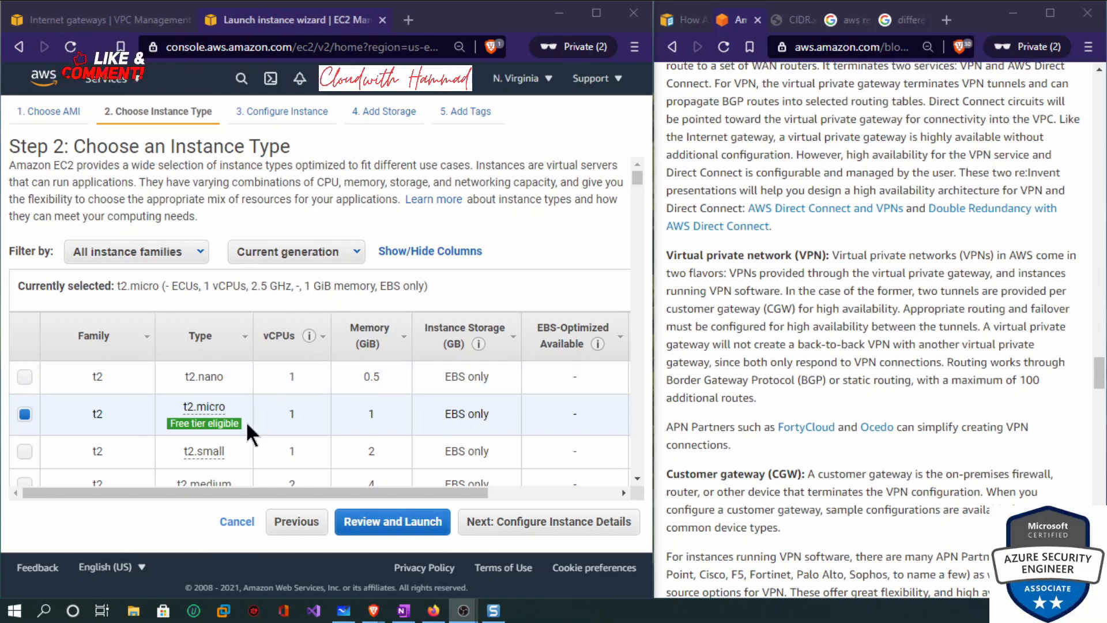
{"action": "double_click", "coordinate": [95, 413]}
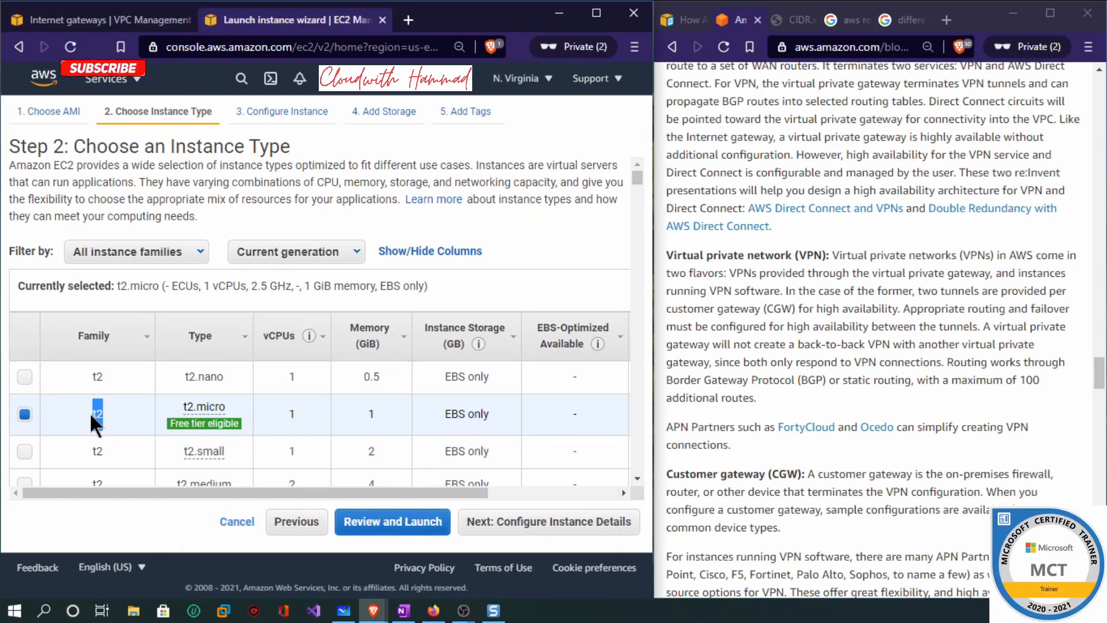
{"action": "left_click", "coordinate": [146, 344]}
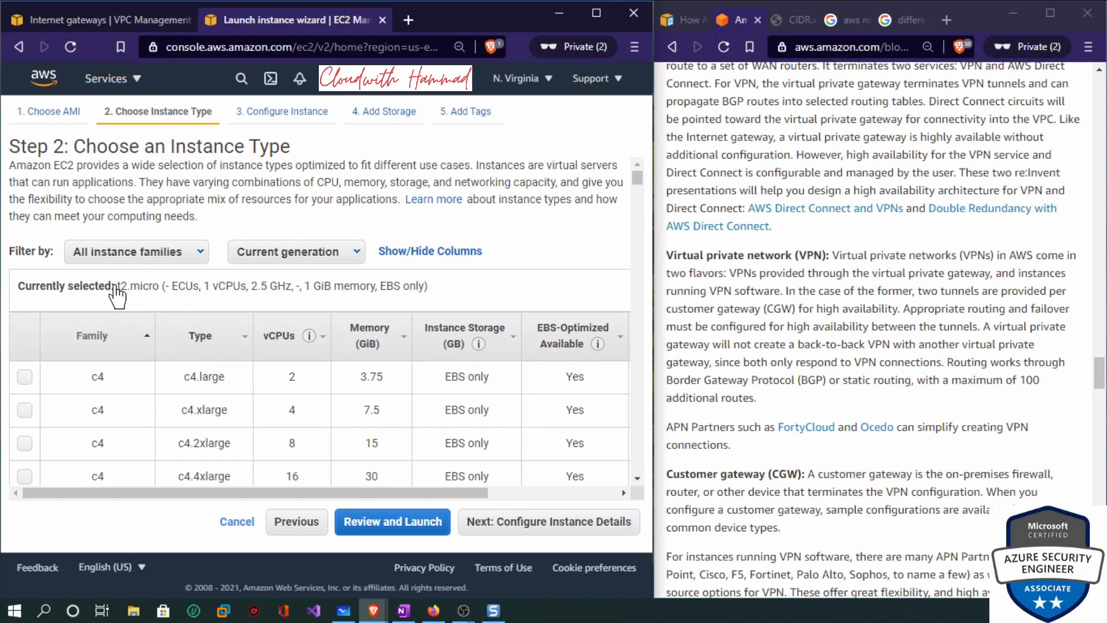
Switch to the OneNote notes and browse the EC2 - Elastic Compute Cloud, Security Group Lab and Launch Our First EC2 Instance pages.
{"action": "left_click_drag", "start_coordinate": [116, 286], "coordinate": [142, 288]}
{"action": "left_click_drag", "start_coordinate": [226, 291], "coordinate": [220, 286]}
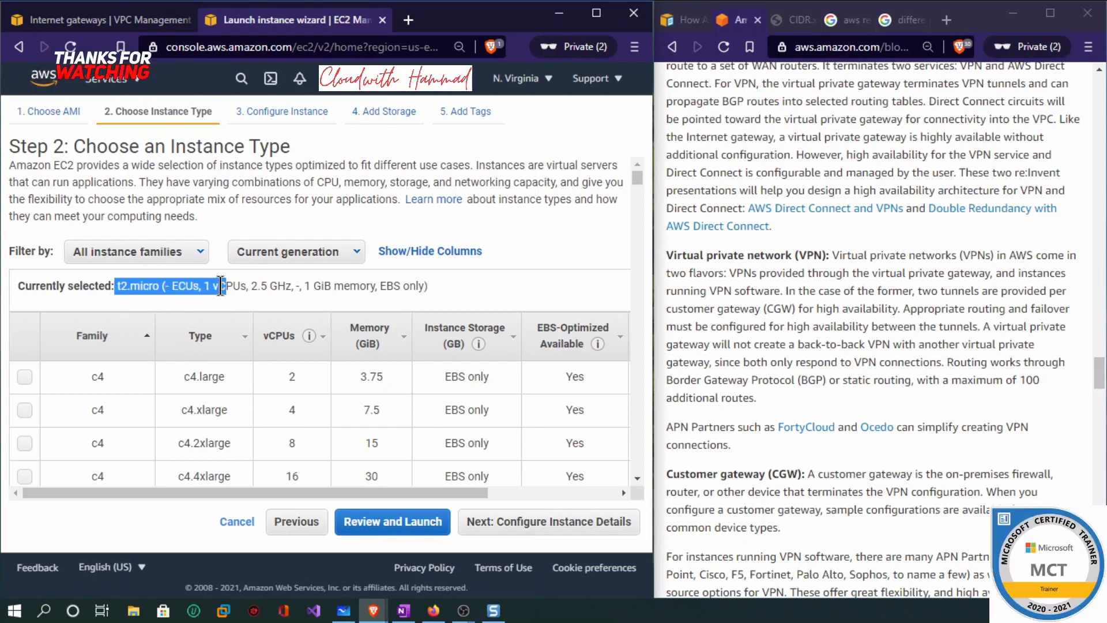
{"action": "left_click", "coordinate": [411, 618]}
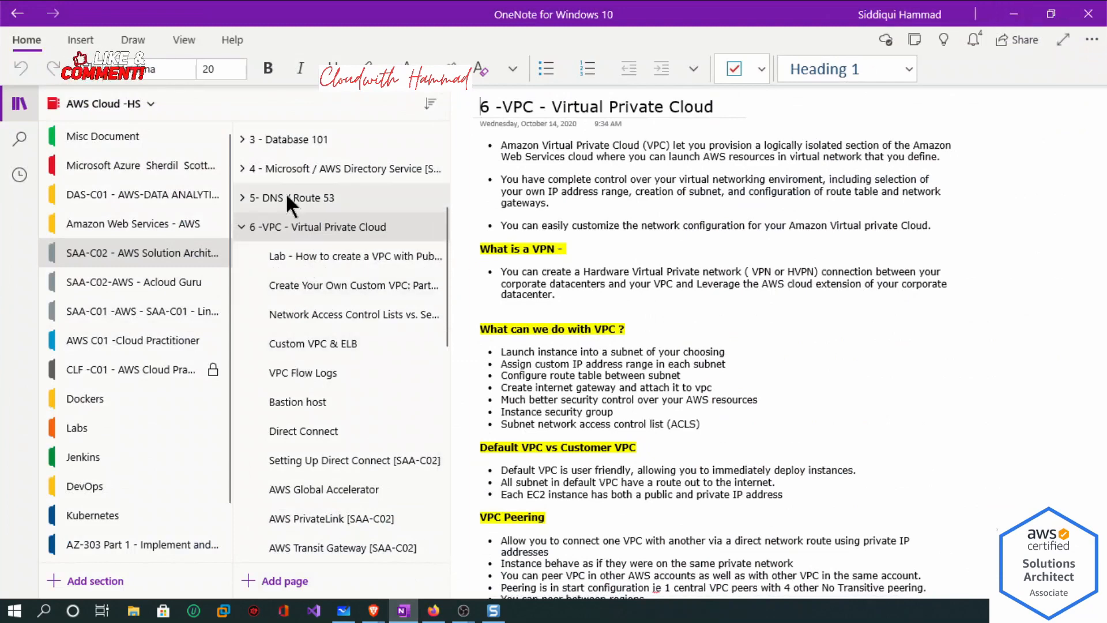
{"action": "left_click_drag", "start_coordinate": [445, 233], "coordinate": [448, 168]}
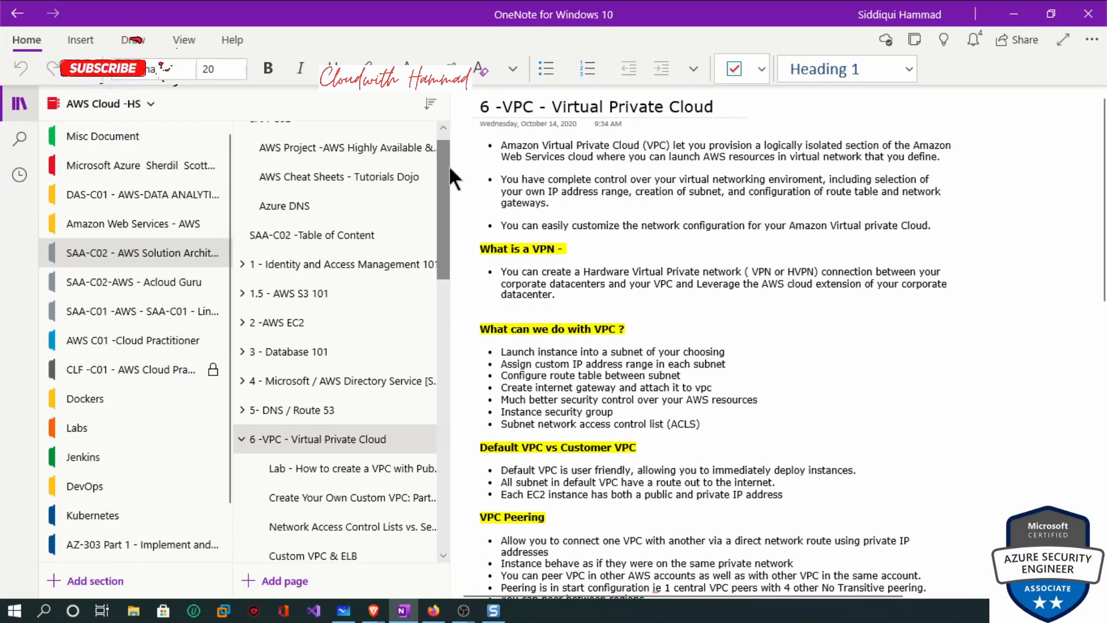
{"action": "left_click", "coordinate": [243, 324]}
{"action": "left_click", "coordinate": [346, 381]}
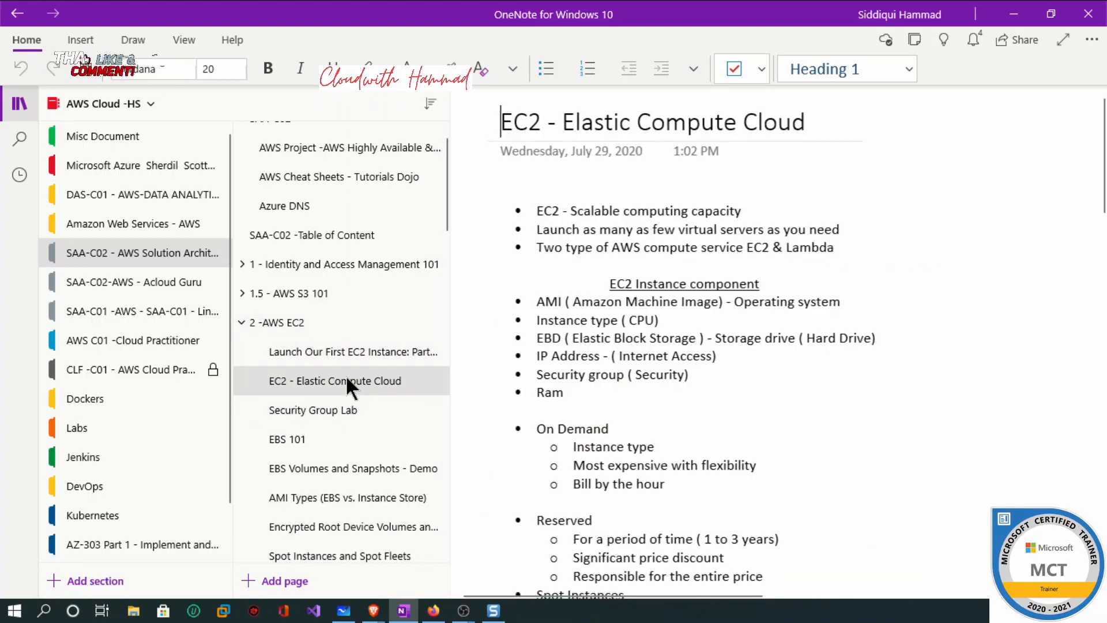
{"action": "scroll", "coordinate": [701, 316], "scroll_direction": "down", "scroll_amount": 15}
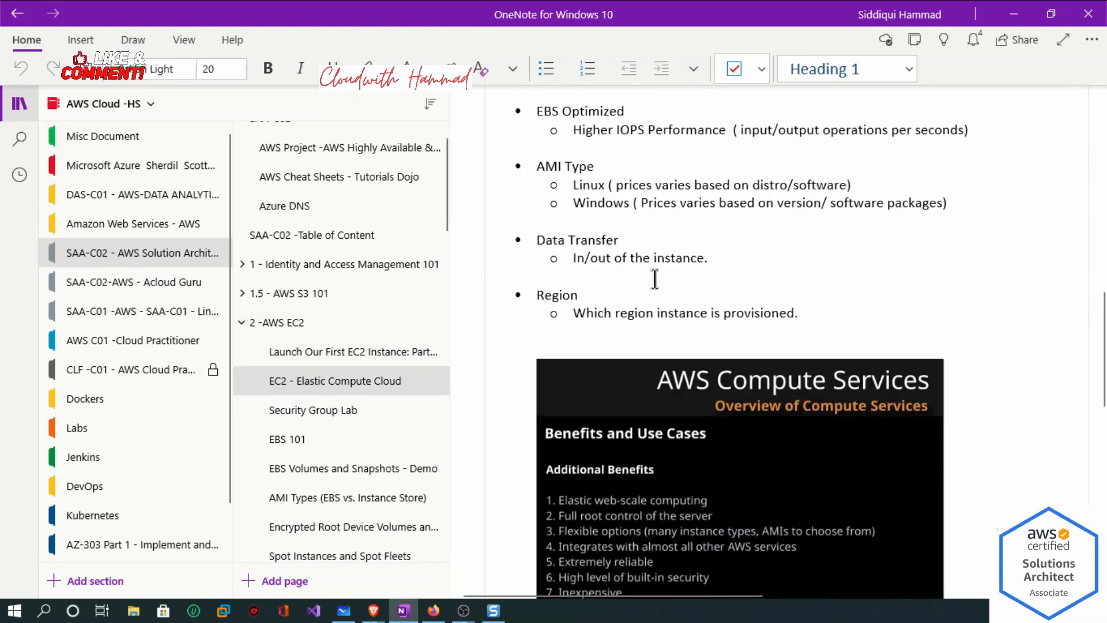
{"action": "scroll", "coordinate": [654, 279], "scroll_direction": "up", "scroll_amount": 6}
{"action": "left_click", "coordinate": [315, 412]}
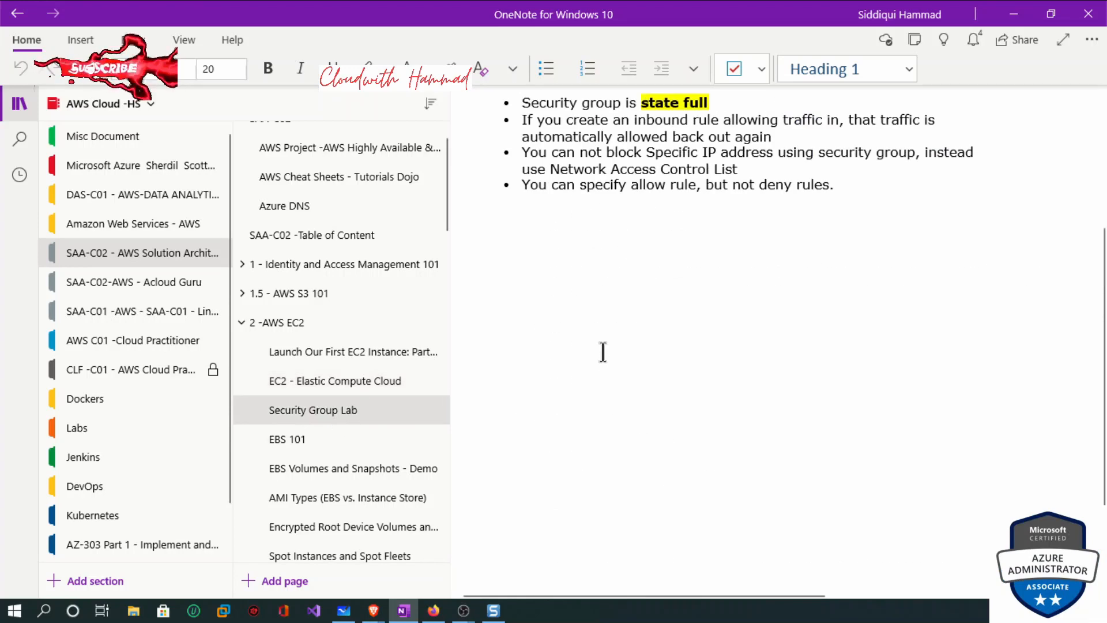
{"action": "scroll", "coordinate": [602, 352], "scroll_direction": "up", "scroll_amount": 4}
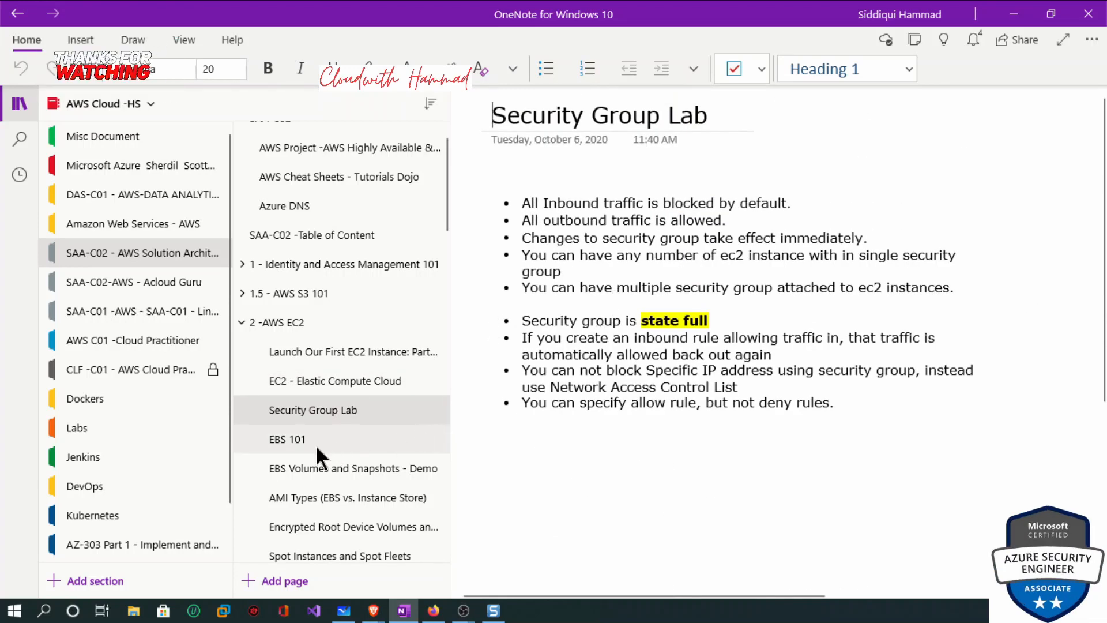
{"action": "left_click", "coordinate": [339, 352]}
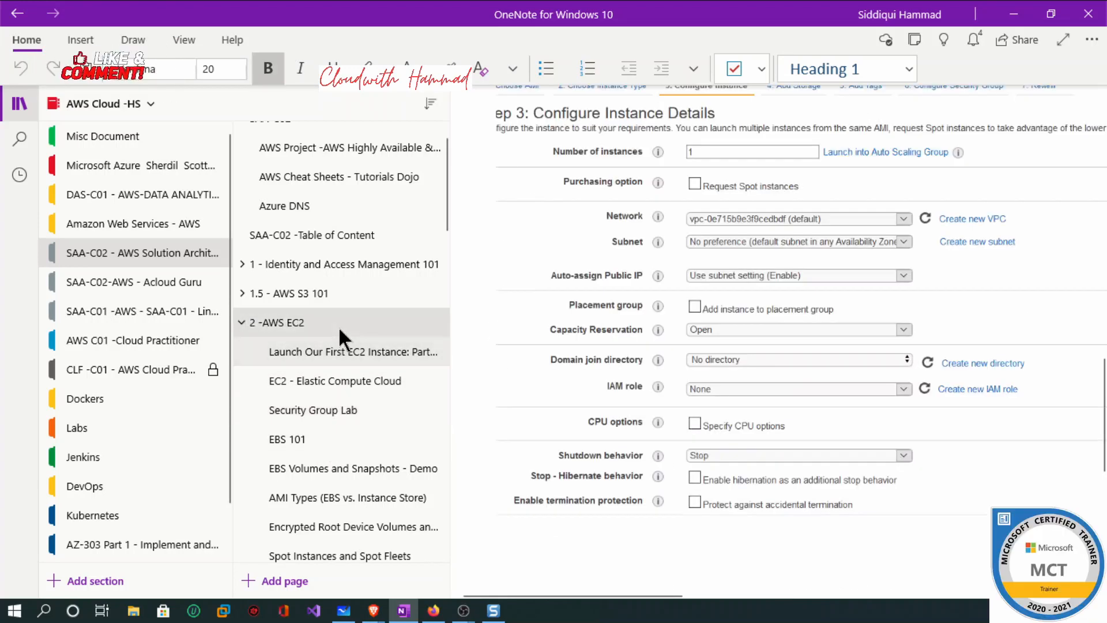
Examine the pricing models and the instance family table on the 2 -AWS EC2 notes page, and return to the launch wizard.
{"action": "left_click", "coordinate": [338, 327]}
{"action": "scroll", "coordinate": [670, 384], "scroll_direction": "up", "scroll_amount": 5}
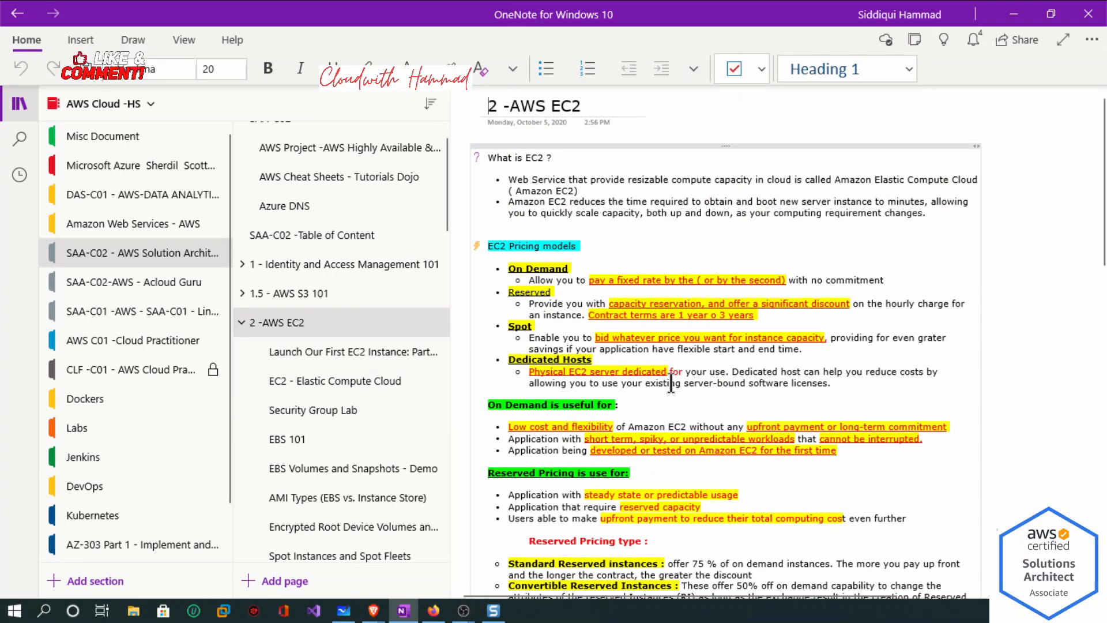
{"action": "scroll", "coordinate": [669, 385], "scroll_direction": "down", "scroll_amount": 7}
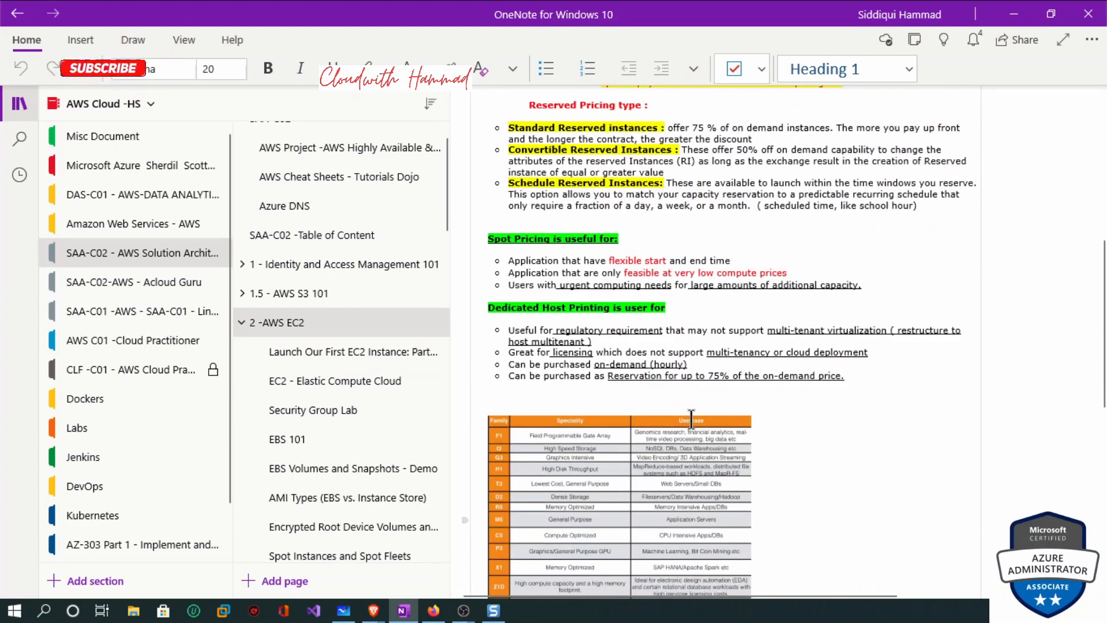
{"action": "scroll", "coordinate": [403, 413], "scroll_direction": "down", "scroll_amount": 5}
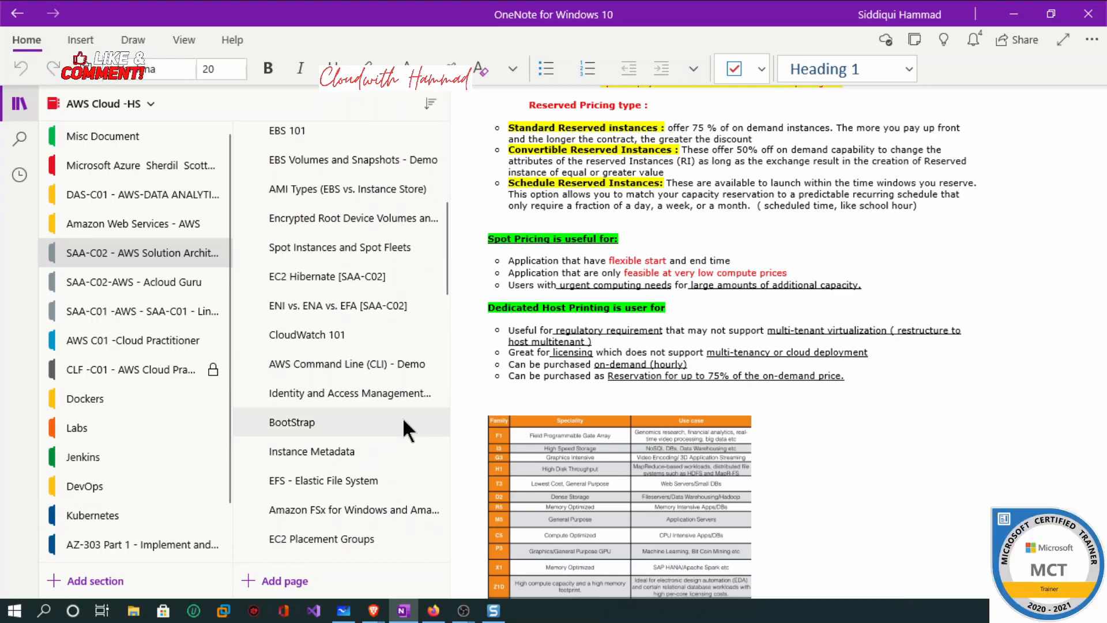
{"action": "scroll", "coordinate": [403, 417], "scroll_direction": "up", "scroll_amount": 5}
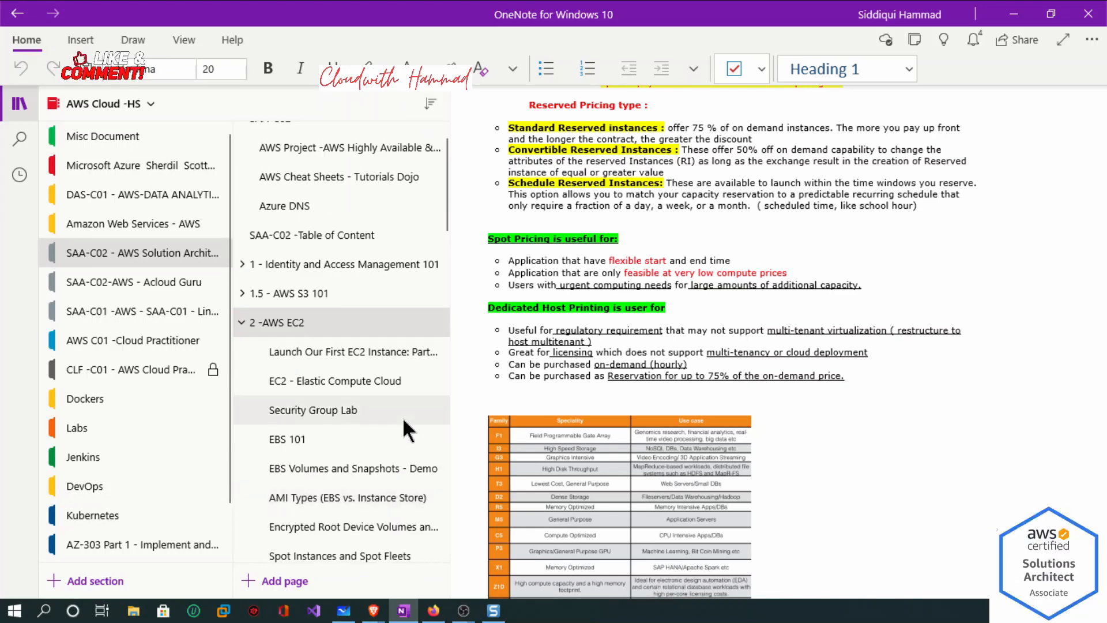
{"action": "scroll", "coordinate": [751, 449], "scroll_direction": "down", "scroll_amount": 7}
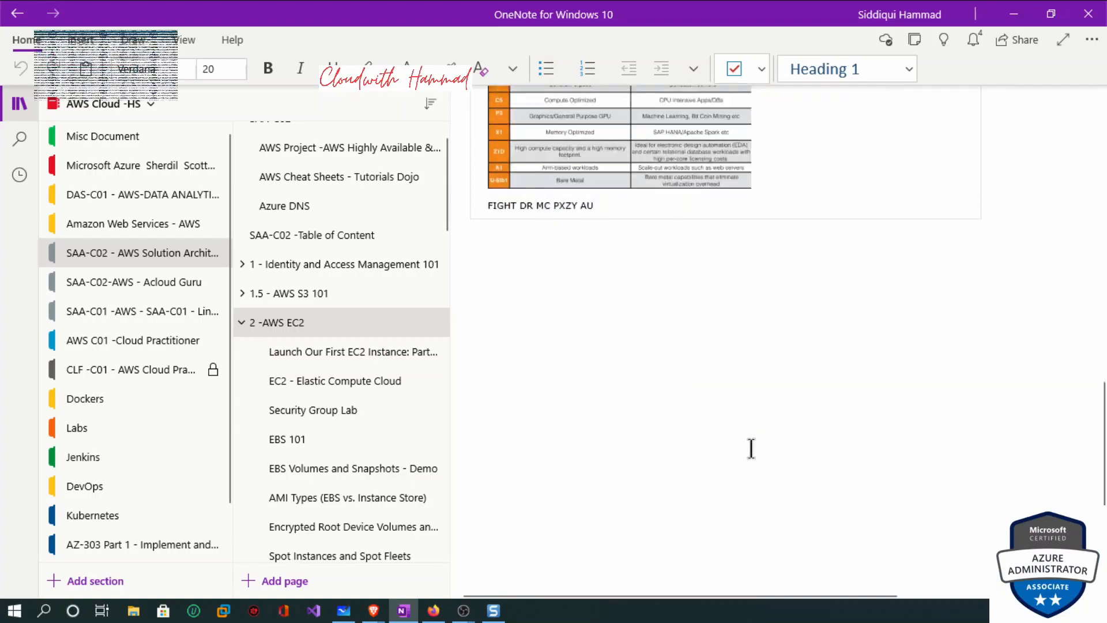
{"action": "scroll", "coordinate": [751, 448], "scroll_direction": "up", "scroll_amount": 7}
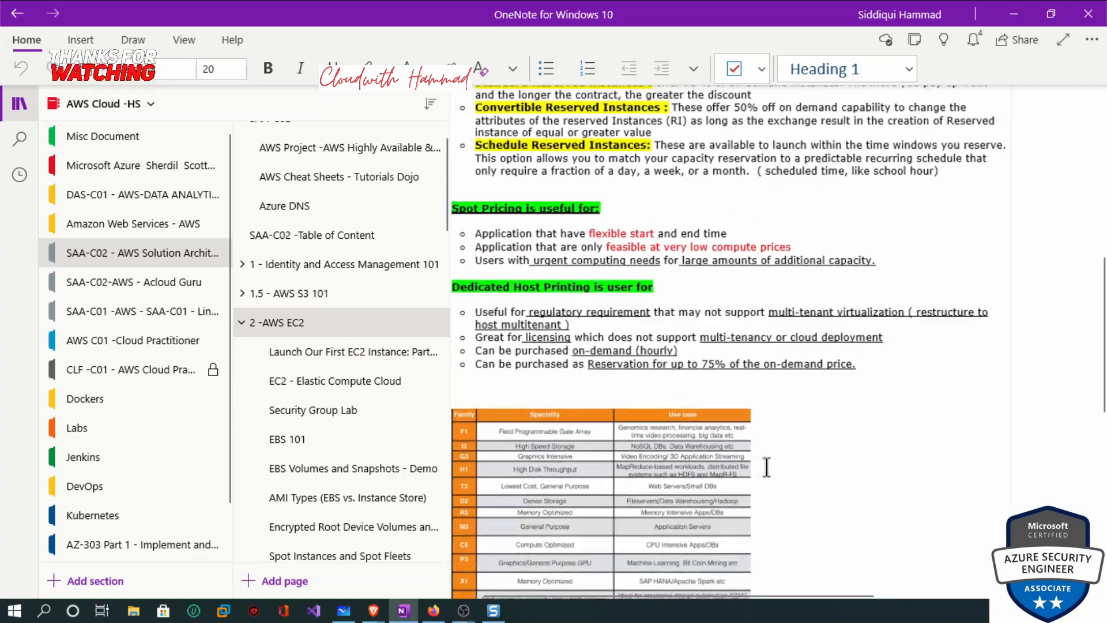
{"action": "scroll", "coordinate": [767, 466], "scroll_direction": "up", "scroll_amount": 2}
{"action": "left_click_drag", "start_coordinate": [837, 591], "coordinate": [741, 611]}
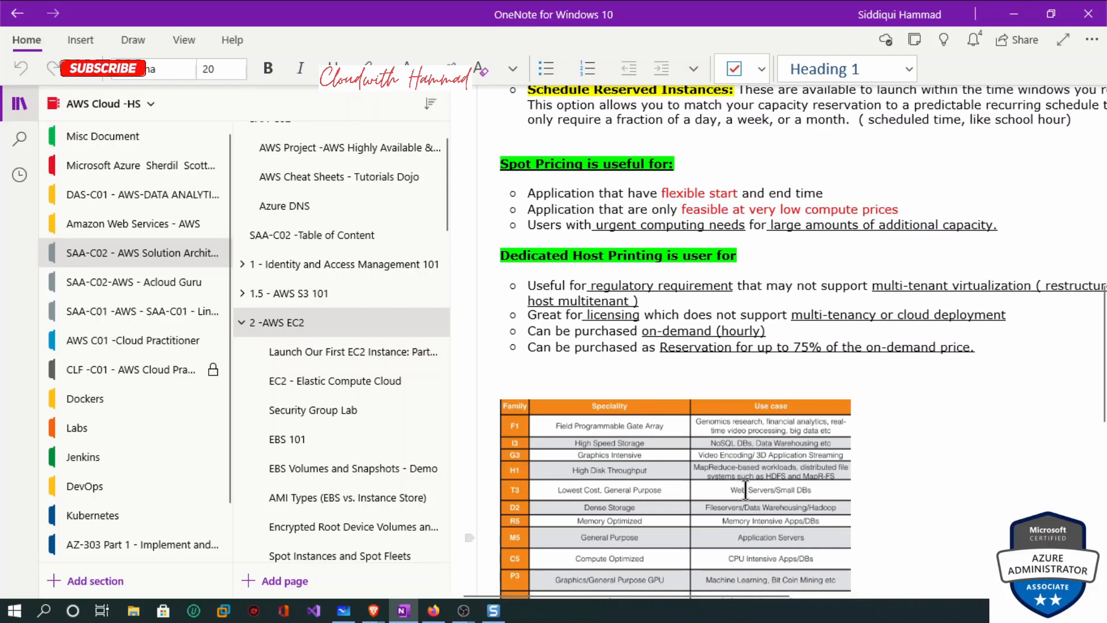
{"action": "left_click", "coordinate": [1014, 14]}
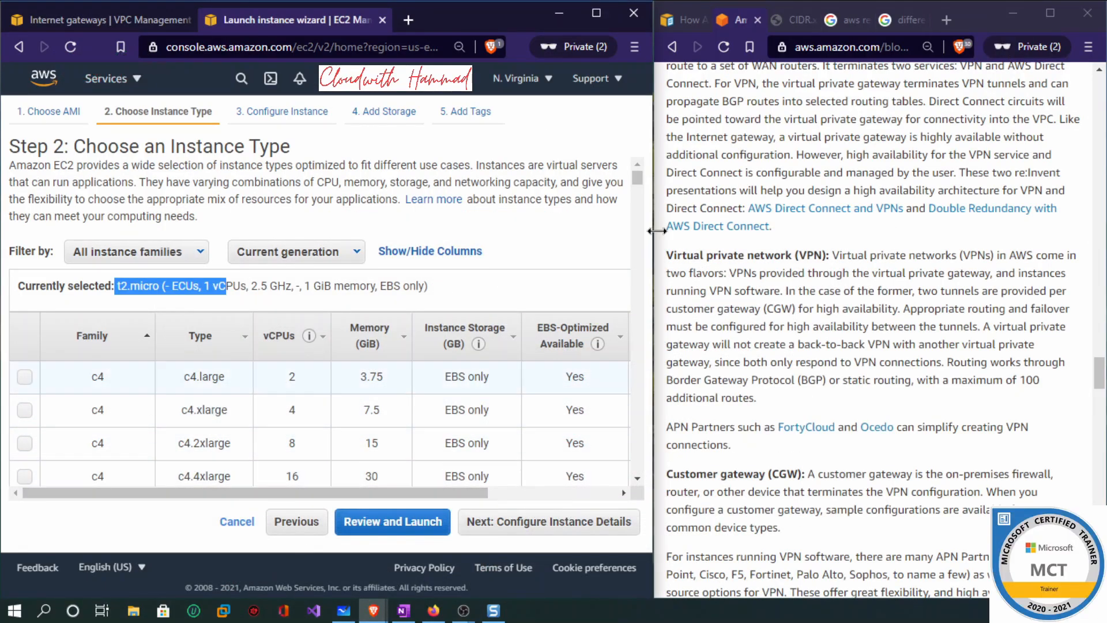
Filter the instance types to the t2 family across all generations.
{"action": "left_click", "coordinate": [173, 253]}
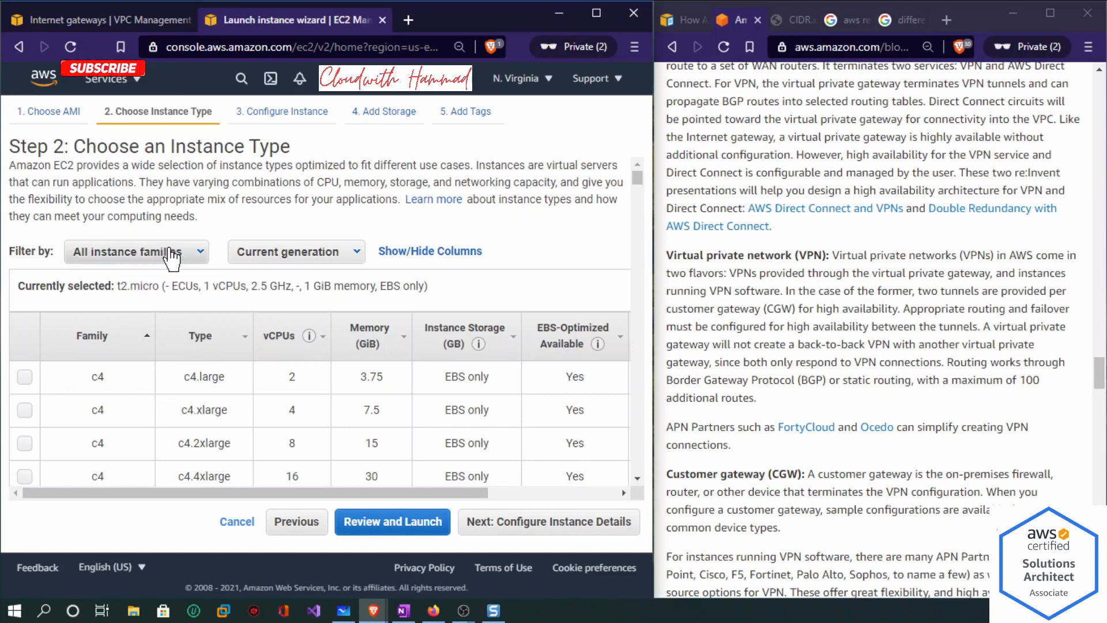
{"action": "left_click", "coordinate": [85, 314]}
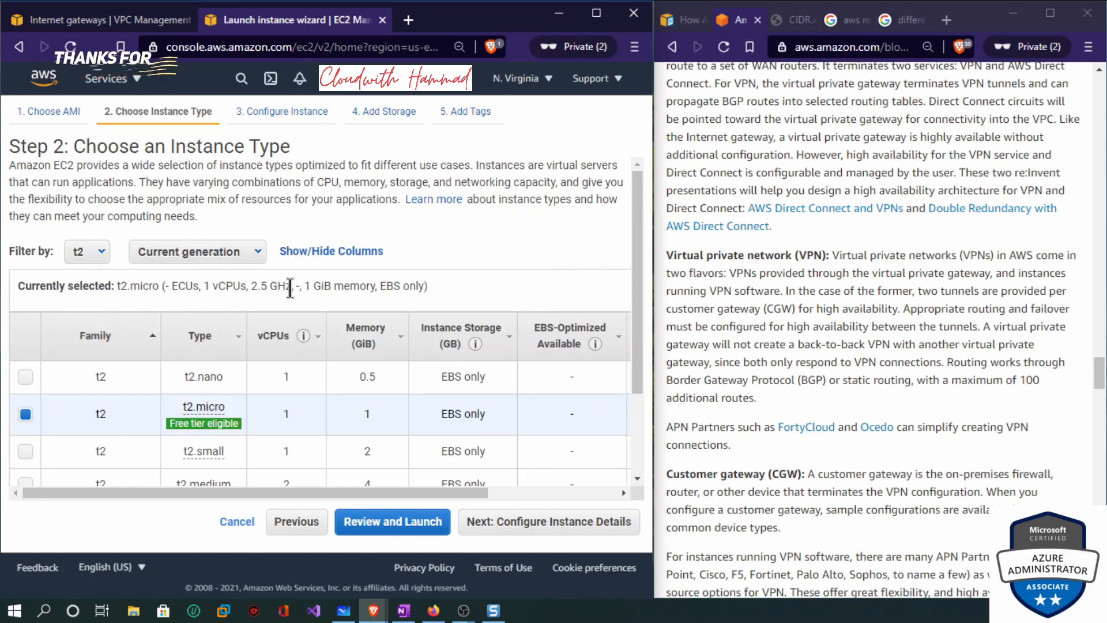
{"action": "left_click", "coordinate": [244, 257]}
{"action": "left_click", "coordinate": [211, 299]}
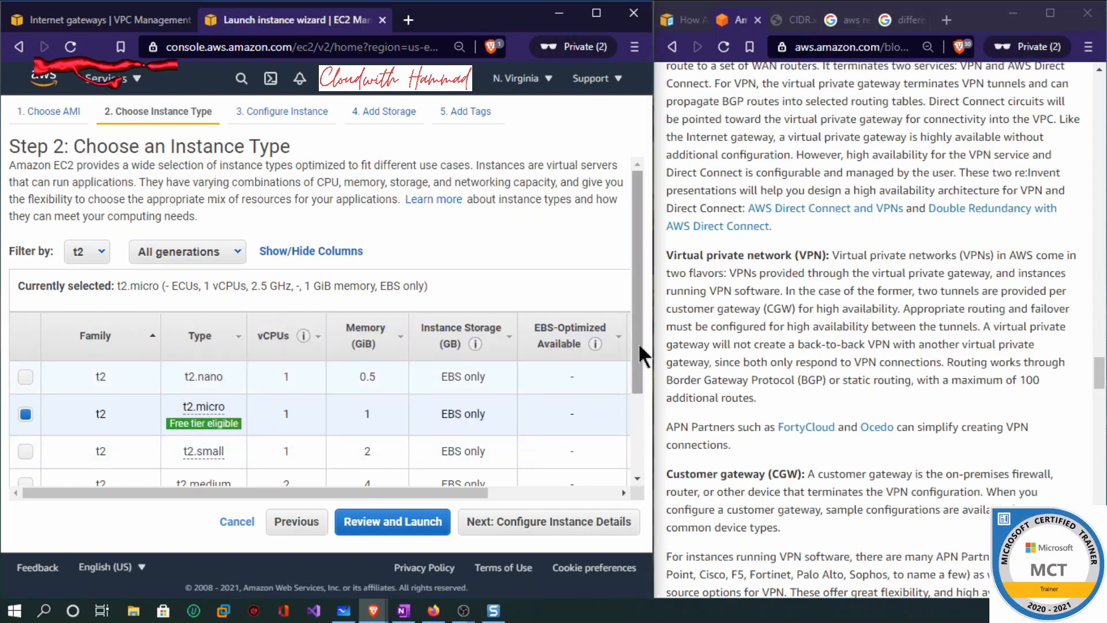
Select the t2.medium instance type and proceed to configuring the instance details.
{"action": "left_click_drag", "start_coordinate": [638, 342], "coordinate": [646, 432]}
{"action": "mouse_move", "coordinate": [233, 317]}
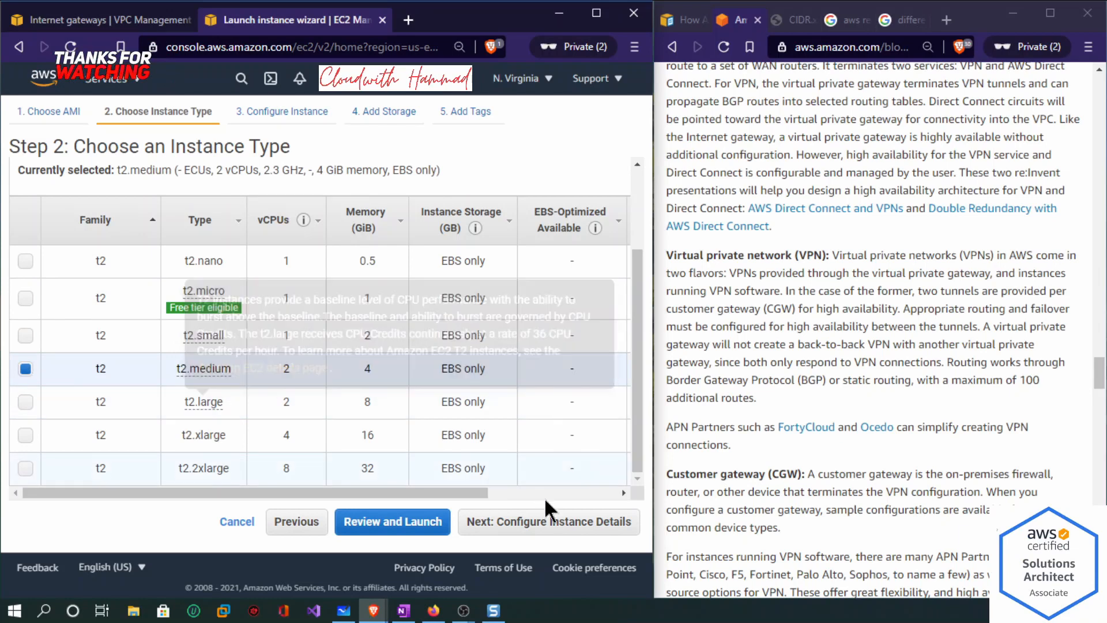
{"action": "left_click", "coordinate": [583, 522]}
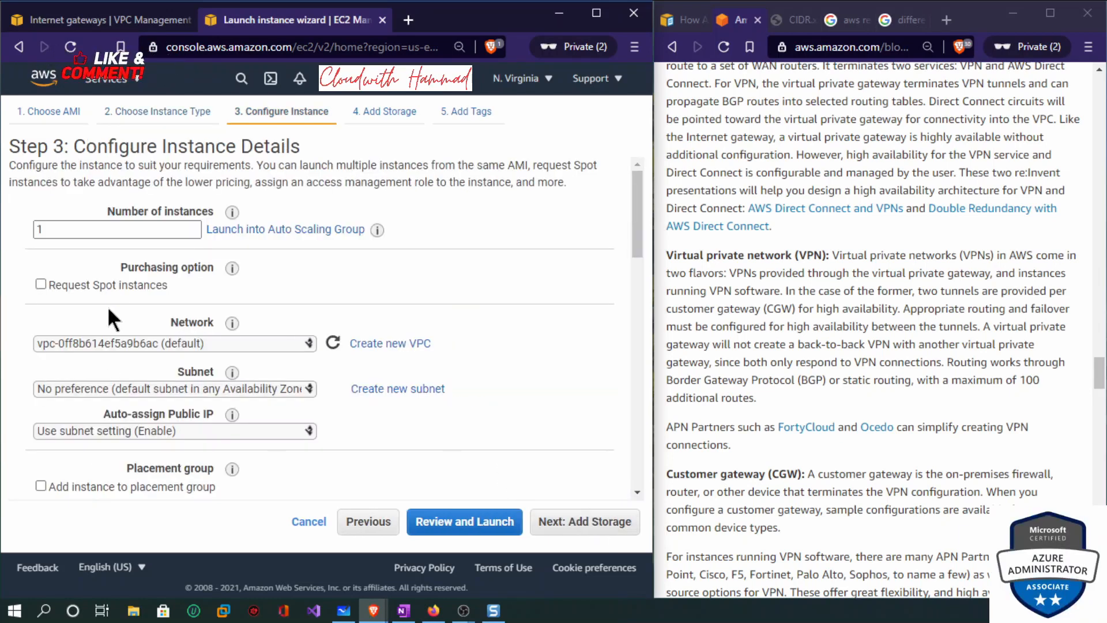
Assign the instance to the custom us-east VPC and its Public-subnet-Us-east-1a-10.0.1.0 subnet, and check the VPC diagram in Microsoft Whiteboard.
{"action": "left_click_drag", "start_coordinate": [132, 229], "coordinate": [19, 230]}
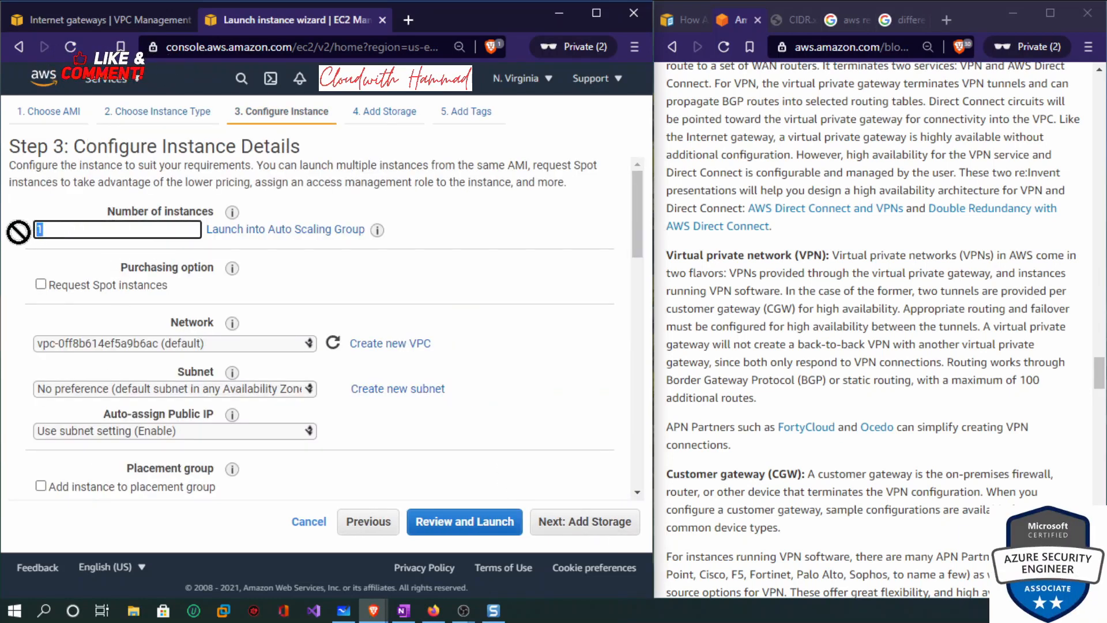
{"action": "mouse_move", "coordinate": [376, 232]}
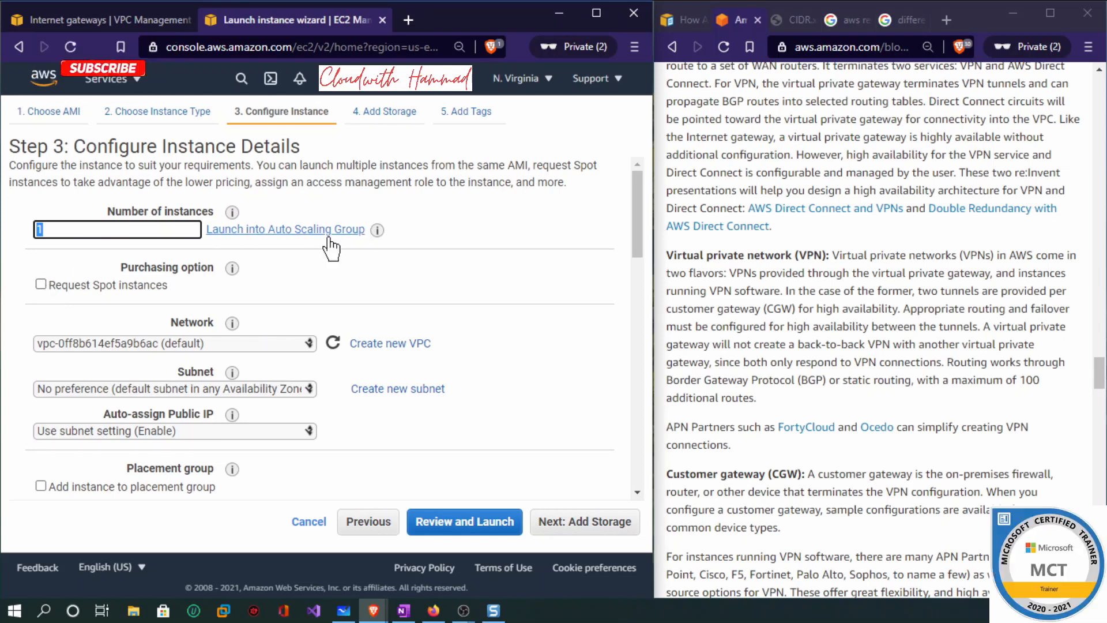
{"action": "mouse_move", "coordinate": [230, 268]}
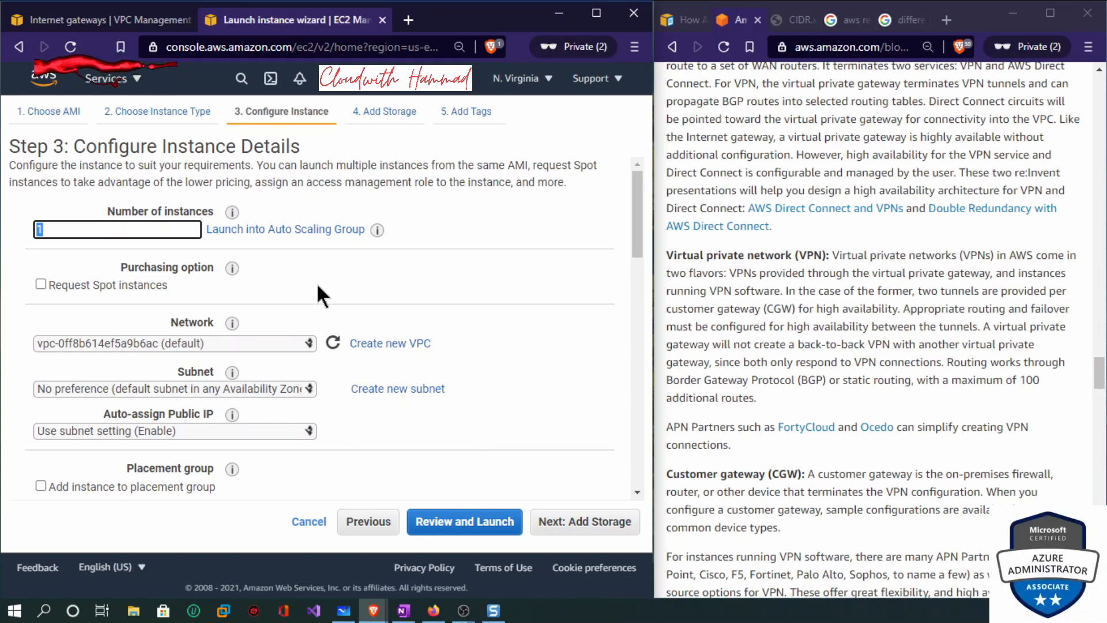
{"action": "left_click_drag", "start_coordinate": [637, 244], "coordinate": [637, 255]}
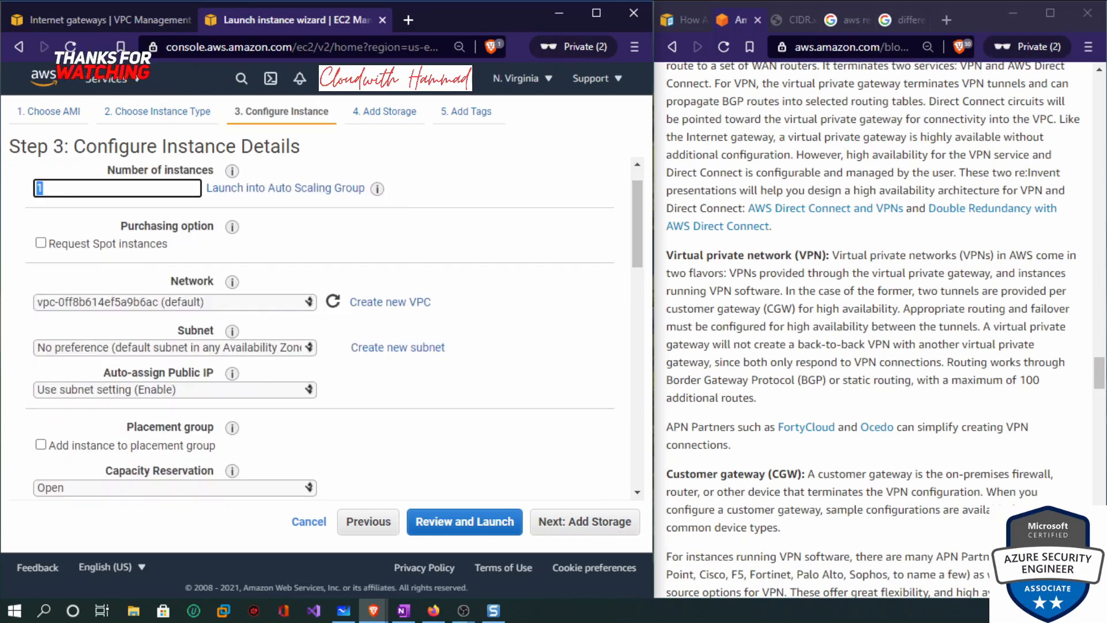
{"action": "left_click", "coordinate": [215, 299]}
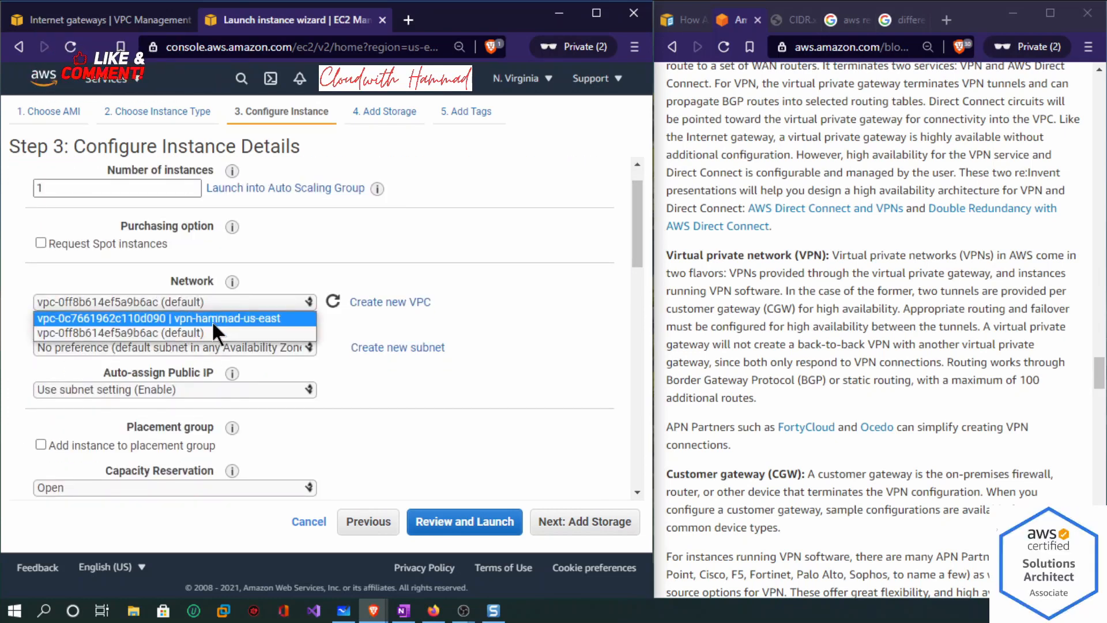
{"action": "left_click", "coordinate": [210, 322]}
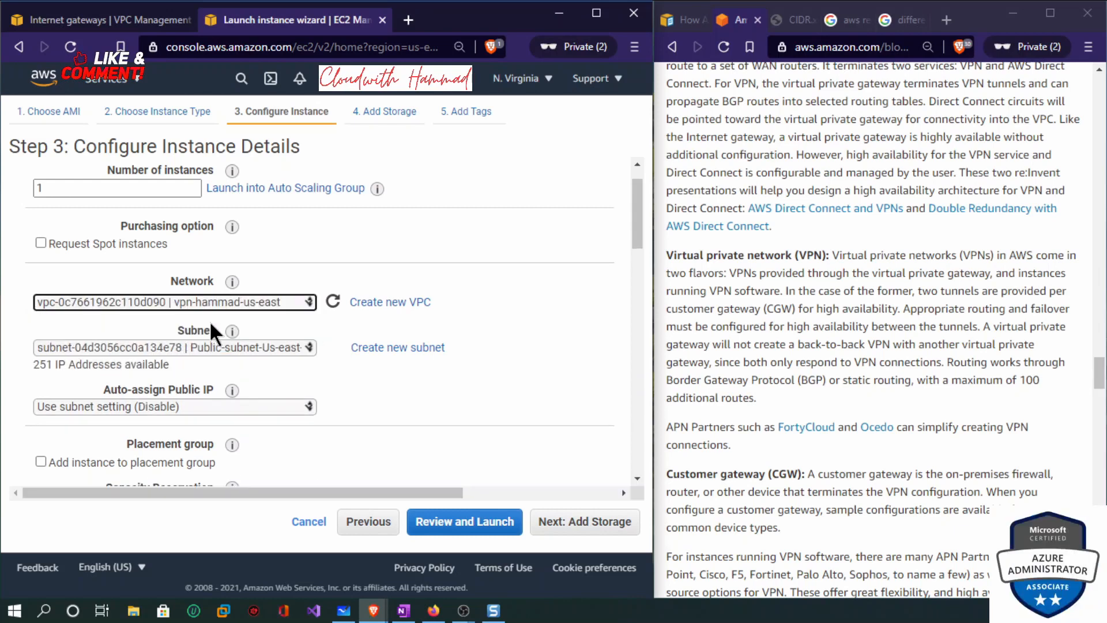
{"action": "left_click", "coordinate": [250, 348]}
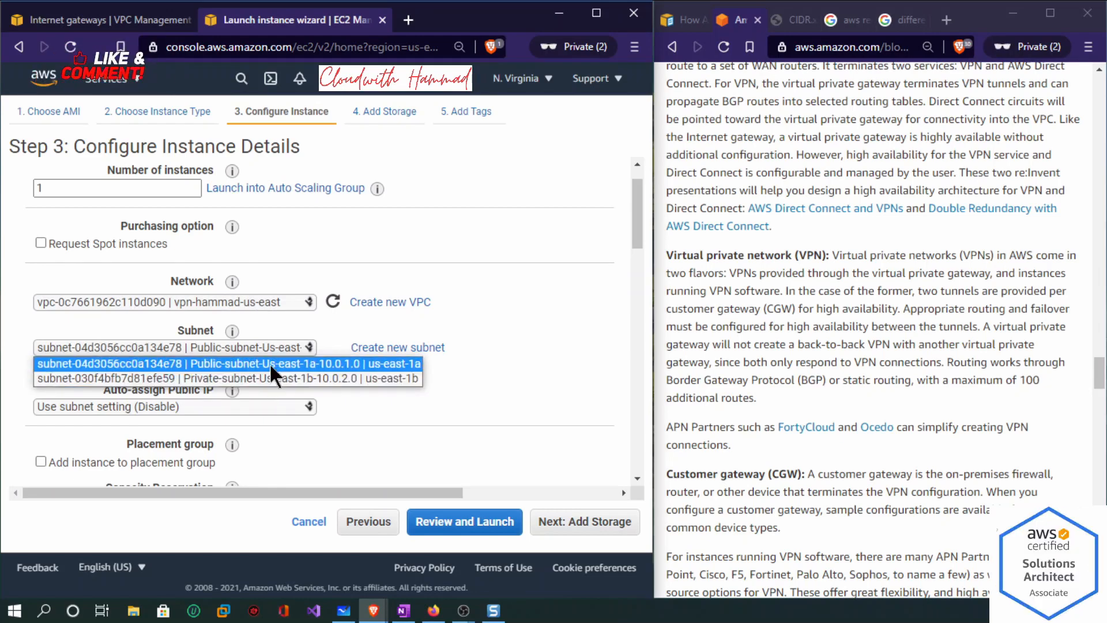
{"action": "left_click", "coordinate": [271, 367]}
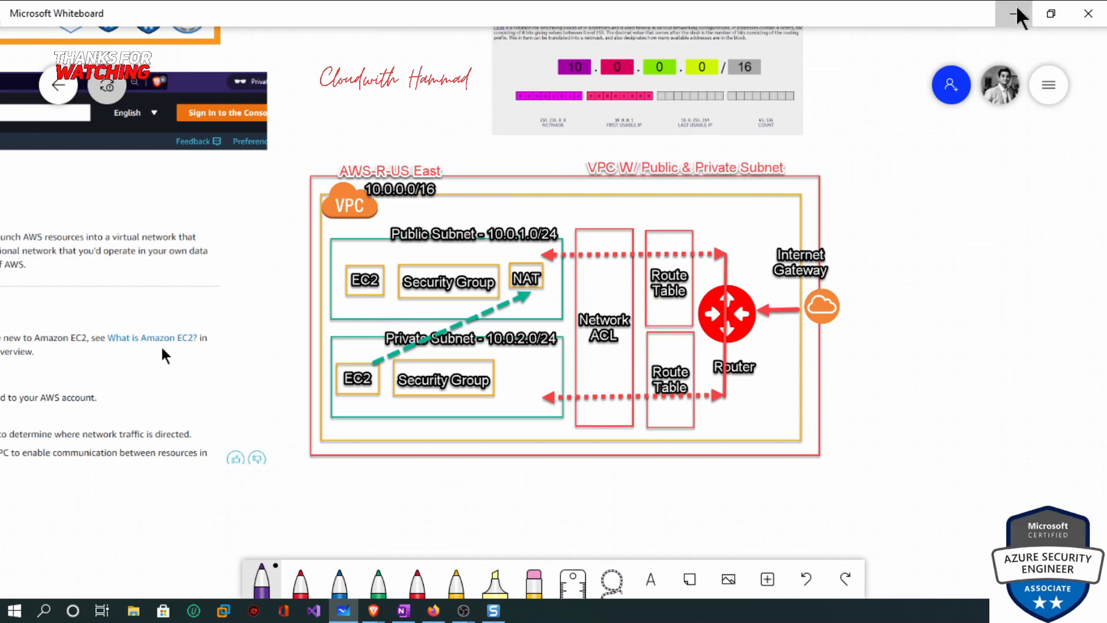
{"action": "left_click", "coordinate": [1016, 14]}
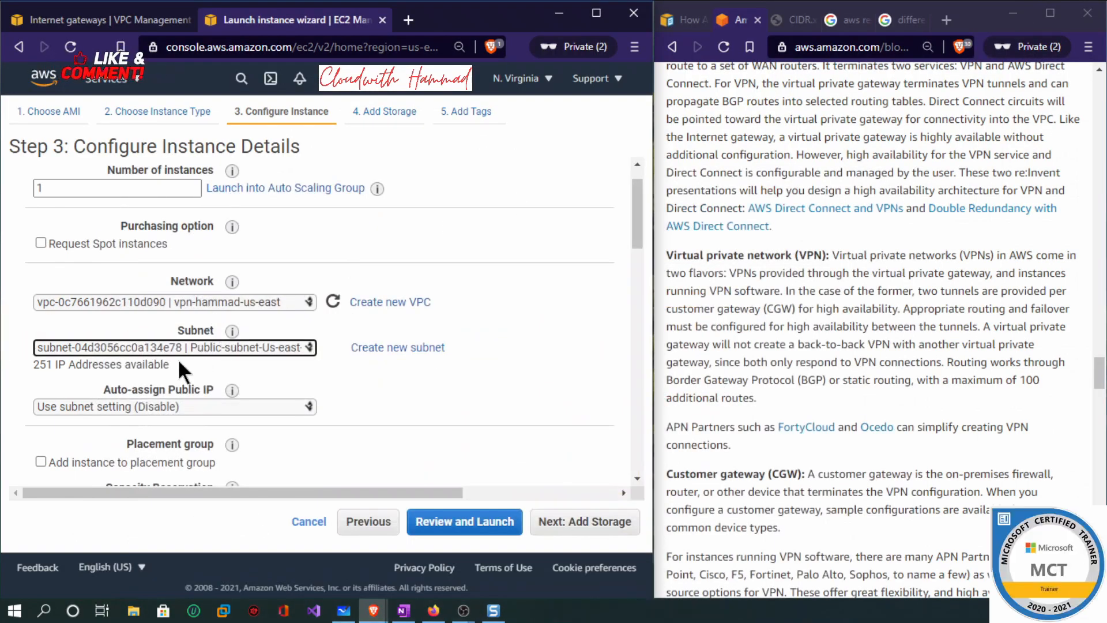
Set Auto-assign Public IP to Enable for the instance and read the setting's help text.
{"action": "left_click_drag", "start_coordinate": [111, 390], "coordinate": [222, 387]}
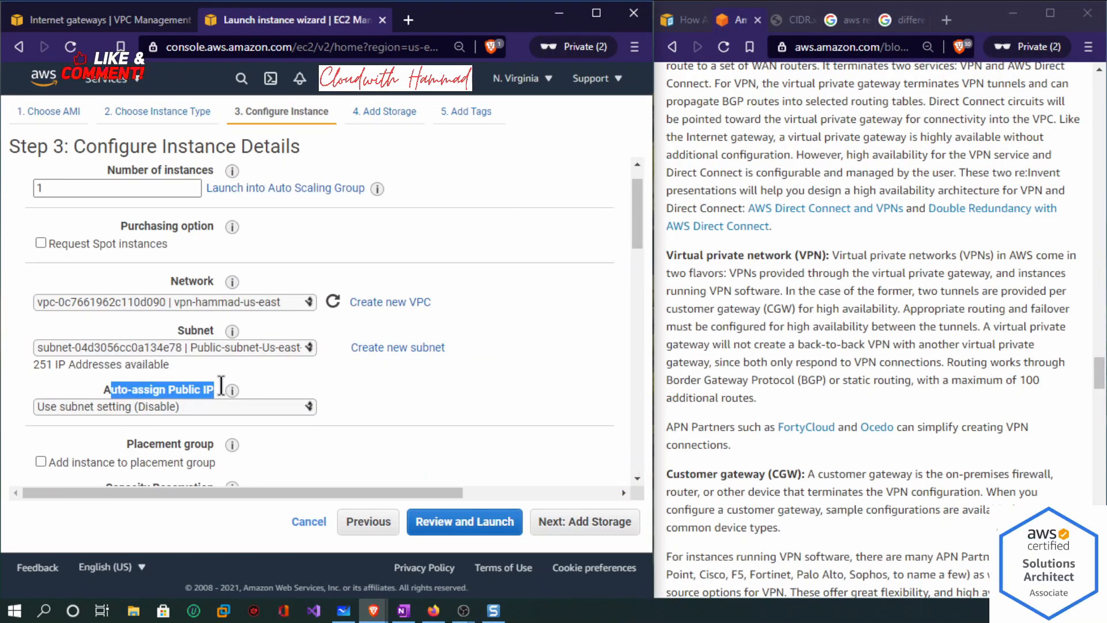
{"action": "left_click", "coordinate": [105, 400]}
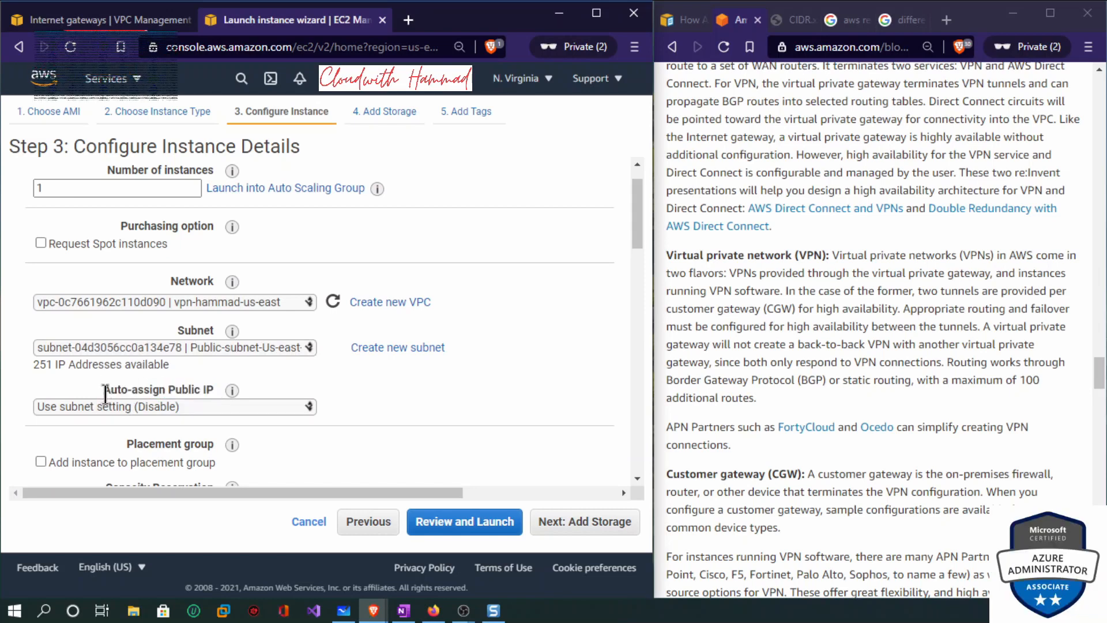
{"action": "left_click_drag", "start_coordinate": [103, 390], "coordinate": [208, 395]}
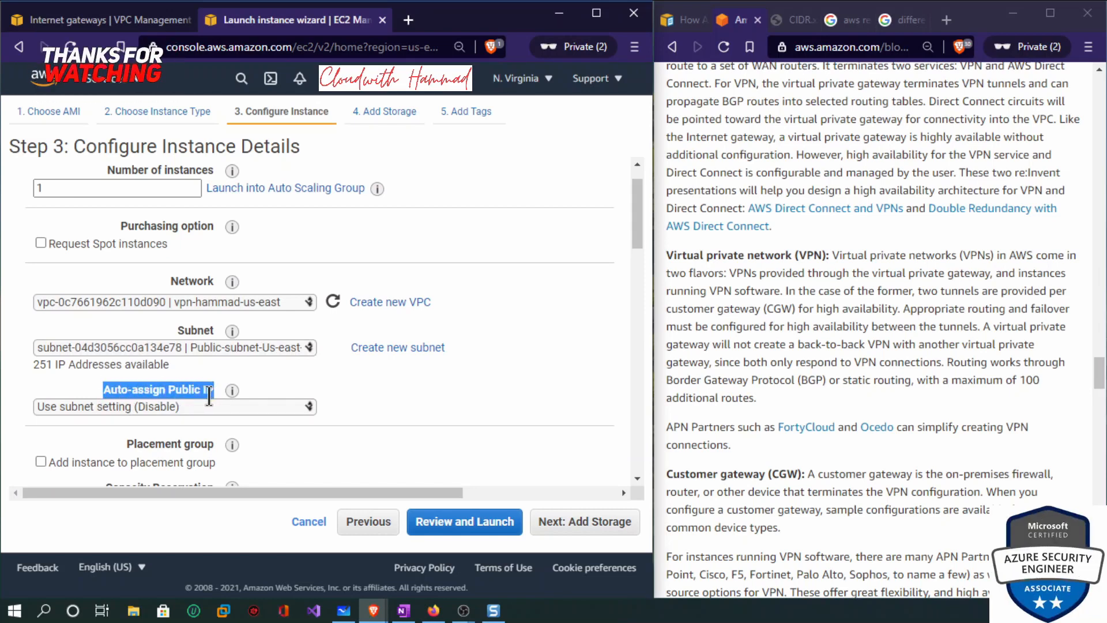
{"action": "left_click", "coordinate": [113, 407]}
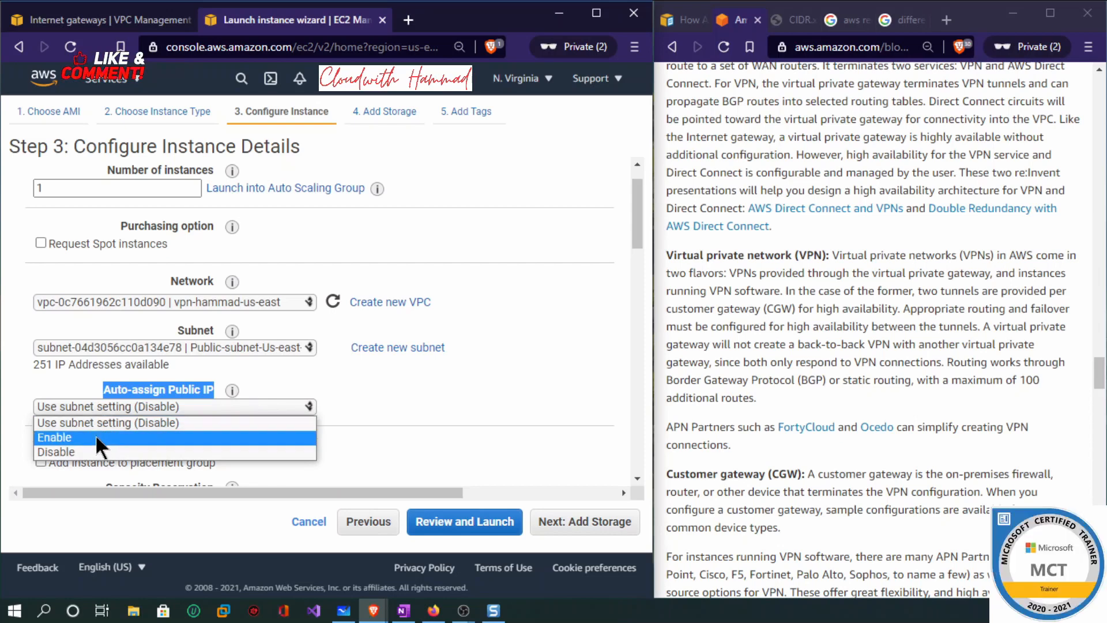
{"action": "left_click", "coordinate": [95, 437]}
{"action": "mouse_move", "coordinate": [231, 390]}
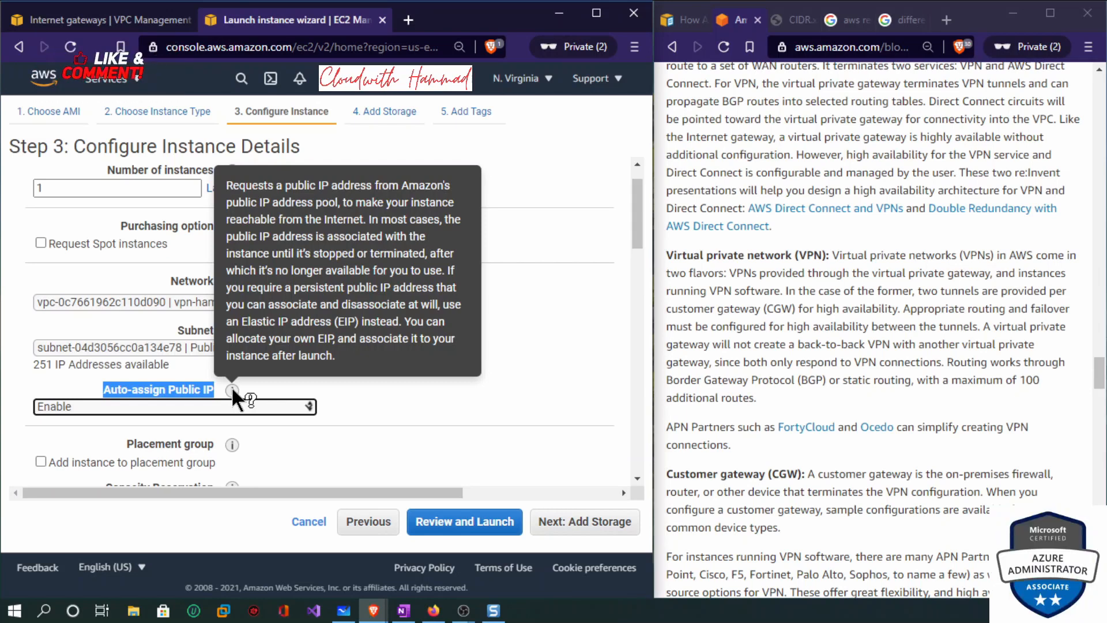
Review the instance's network settings and highlight the Internet gateway heading in the AWS article on external connectivity options.
{"action": "left_click", "coordinate": [603, 330]}
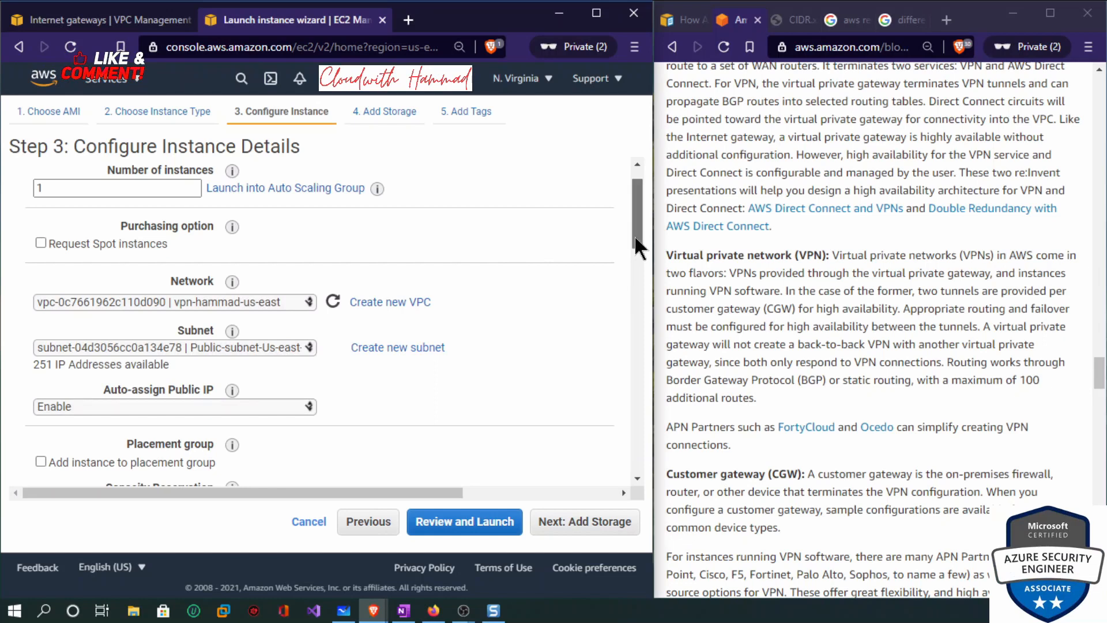
{"action": "left_click_drag", "start_coordinate": [634, 234], "coordinate": [642, 251]}
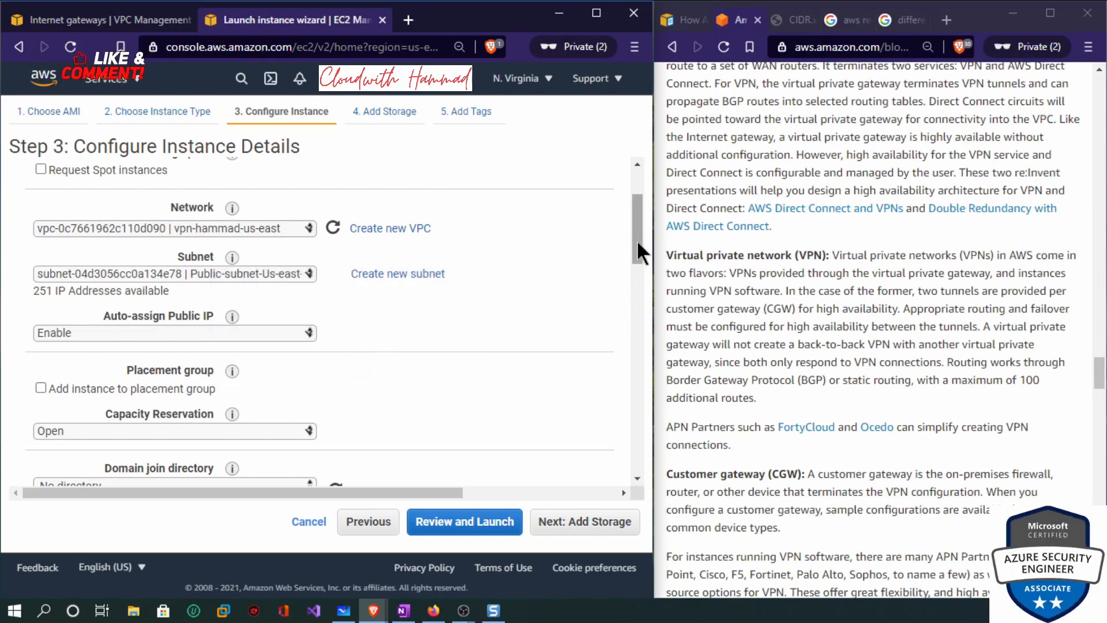
{"action": "left_click_drag", "start_coordinate": [637, 241], "coordinate": [641, 246]}
{"action": "scroll", "coordinate": [761, 323], "scroll_direction": "up", "scroll_amount": 6}
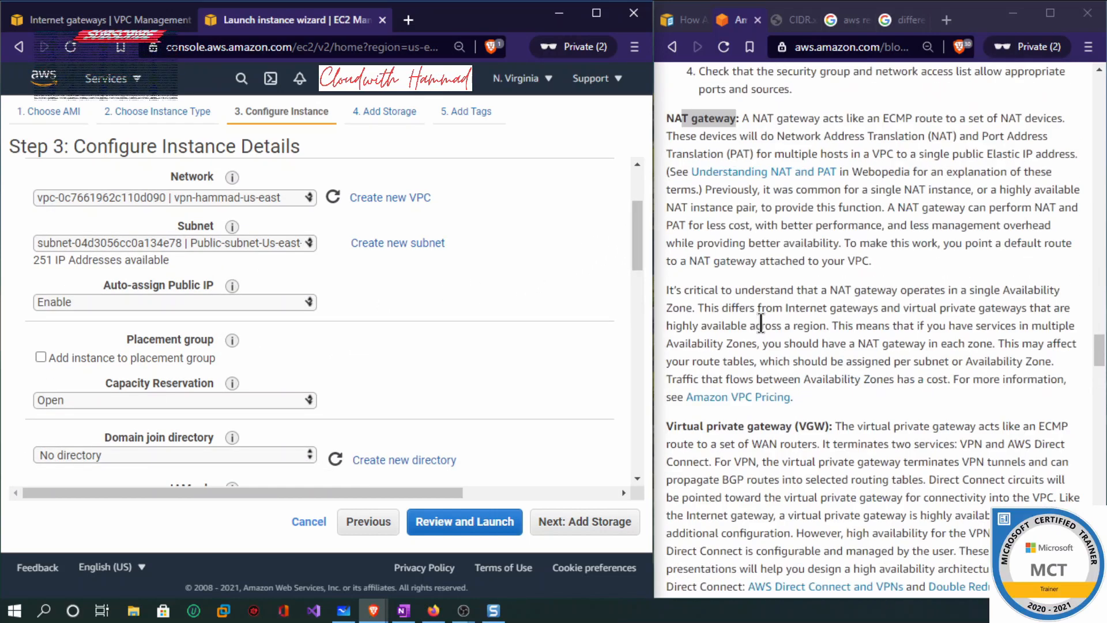
{"action": "scroll", "coordinate": [761, 323], "scroll_direction": "up", "scroll_amount": 6}
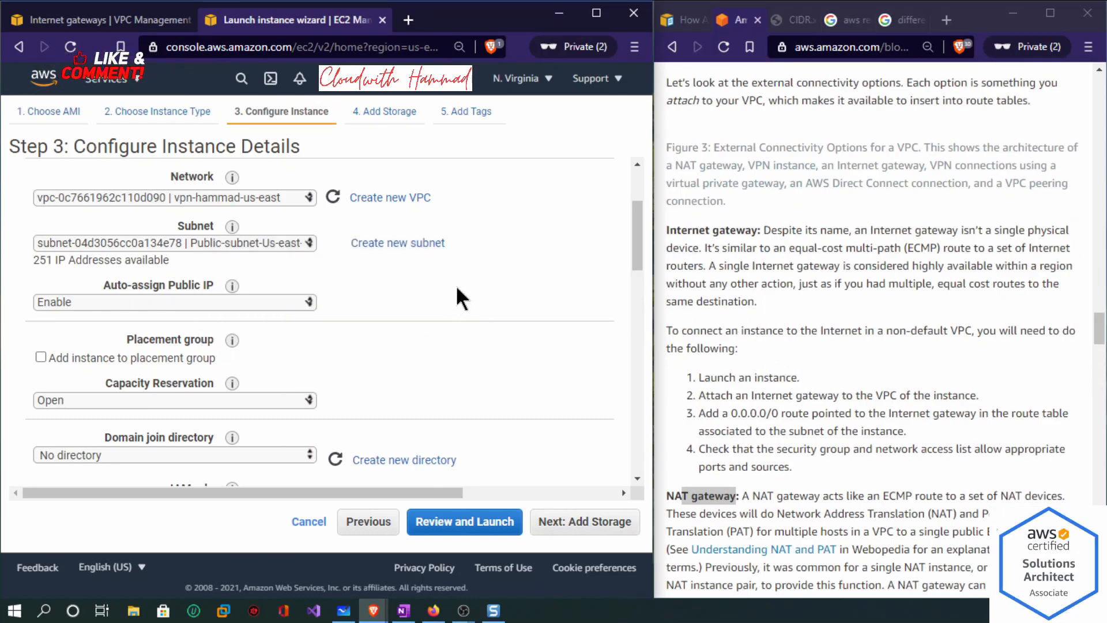
{"action": "left_click_drag", "start_coordinate": [665, 230], "coordinate": [764, 230]}
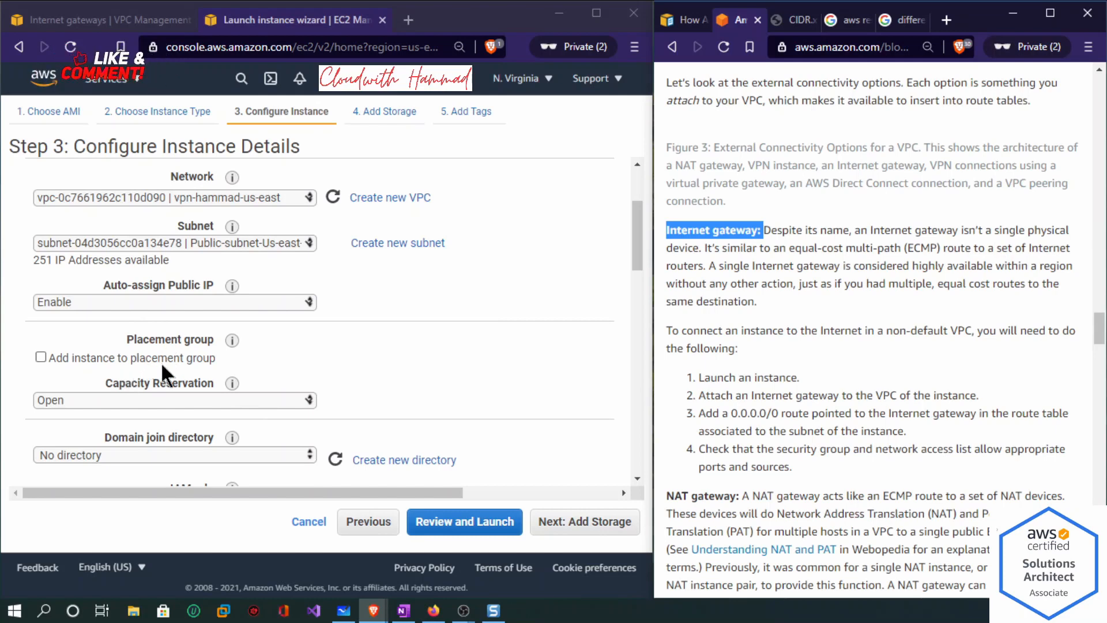
Read the Placement group help text, leave the remaining instance details at their defaults, and proceed to the storage configuration.
{"action": "scroll", "coordinate": [218, 354], "scroll_direction": "down", "scroll_amount": 5}
{"action": "scroll", "coordinate": [218, 354], "scroll_direction": "up", "scroll_amount": 5}
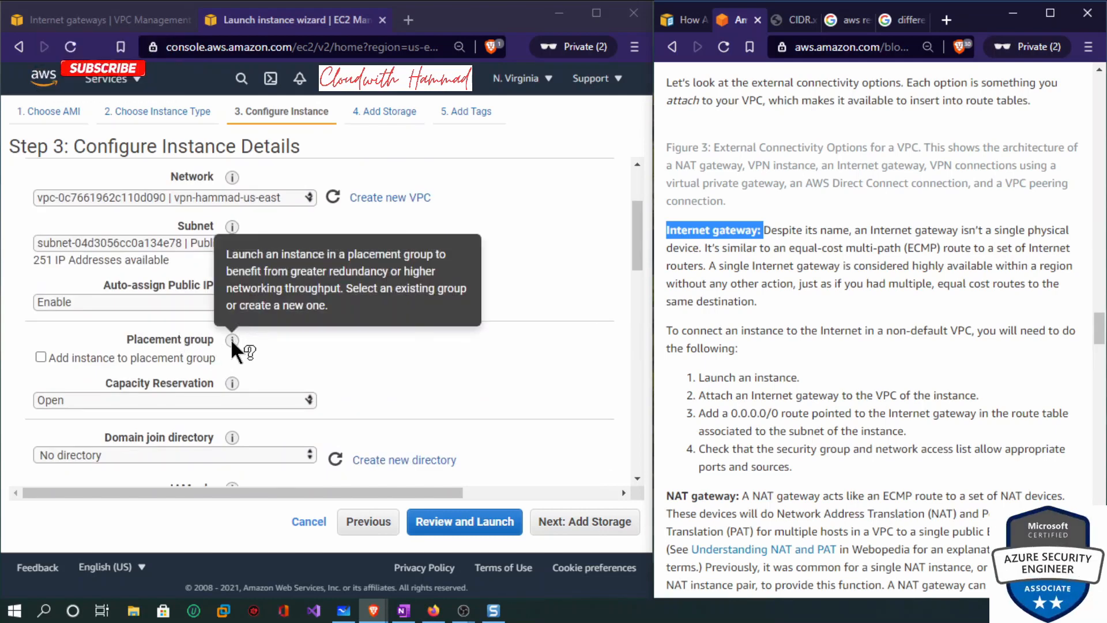
{"action": "scroll", "coordinate": [482, 371], "scroll_direction": "down", "scroll_amount": 5}
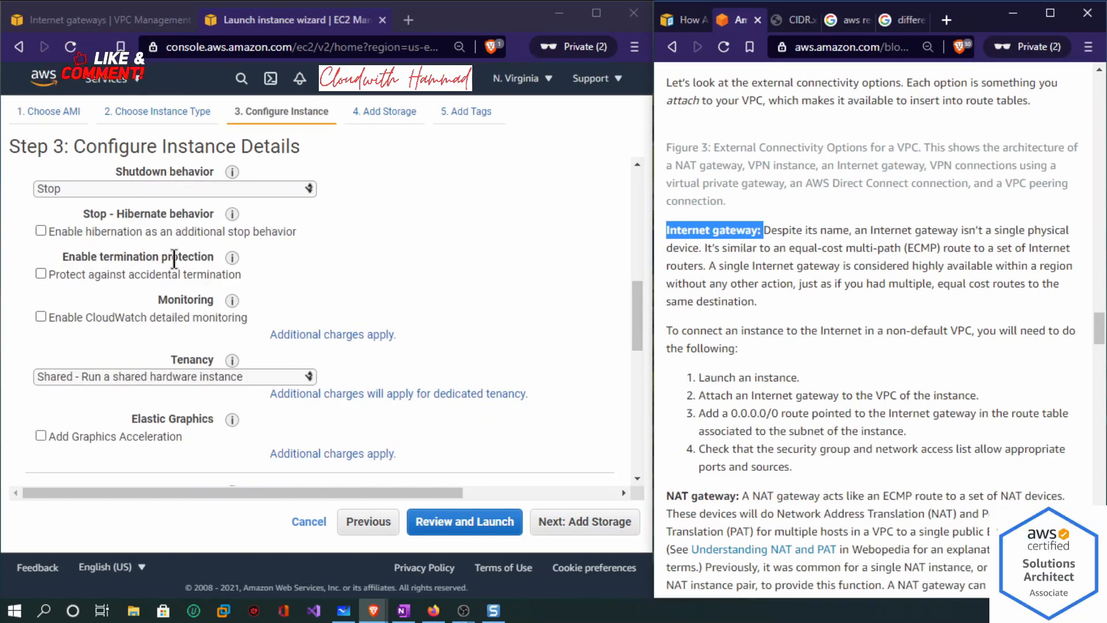
{"action": "left_click", "coordinate": [567, 528]}
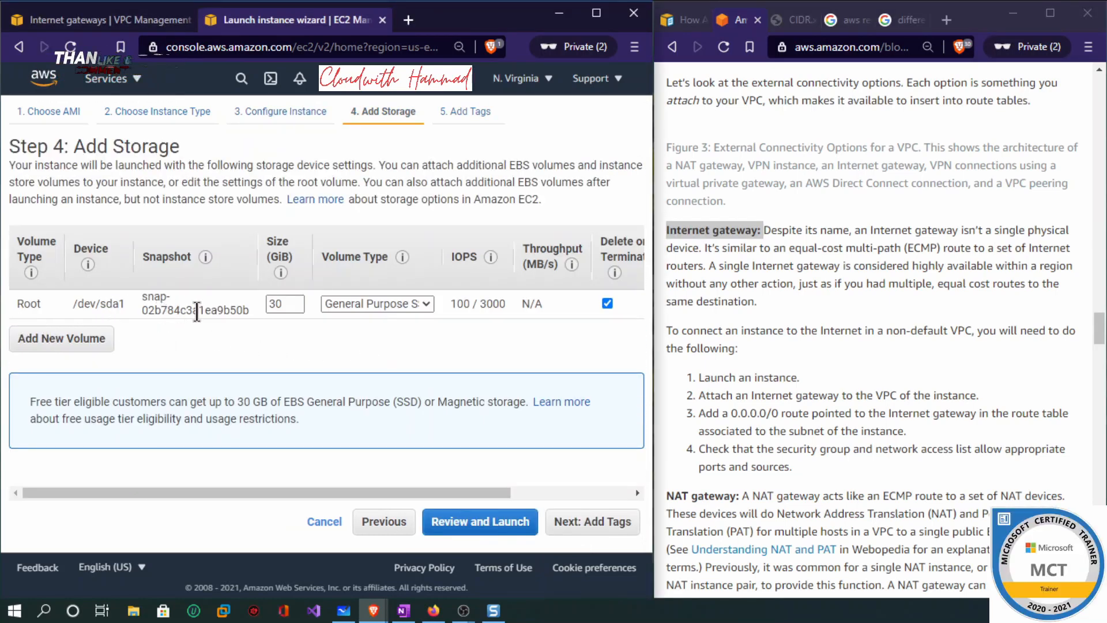
Examine the root volume's size and its baseline and burst IOPS.
{"action": "left_click_drag", "start_coordinate": [293, 307], "coordinate": [261, 314]}
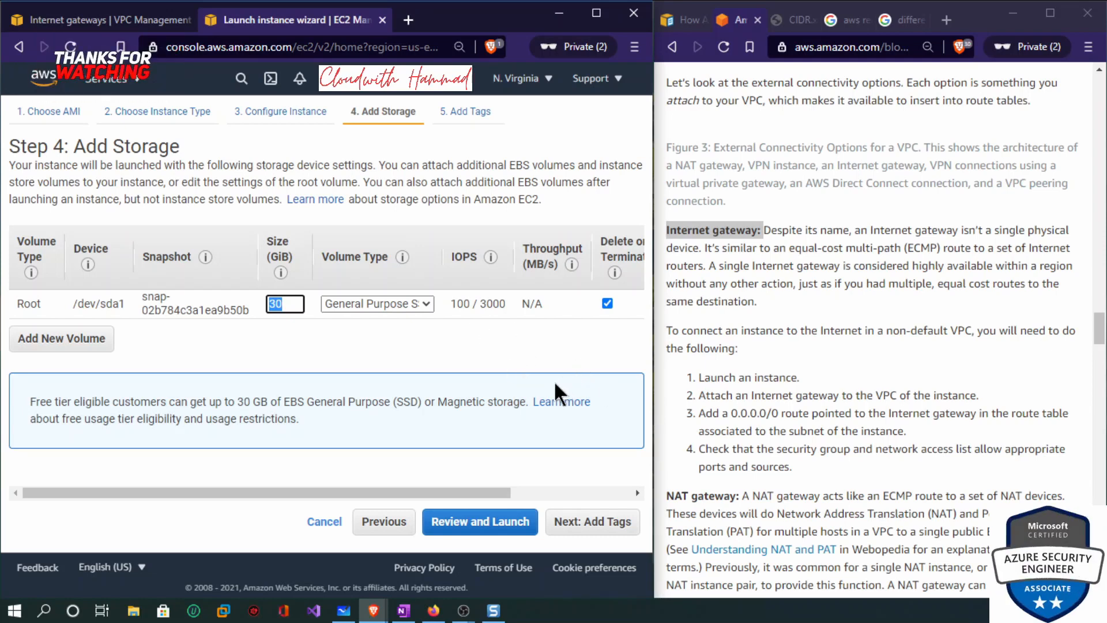
{"action": "mouse_move", "coordinate": [466, 310]}
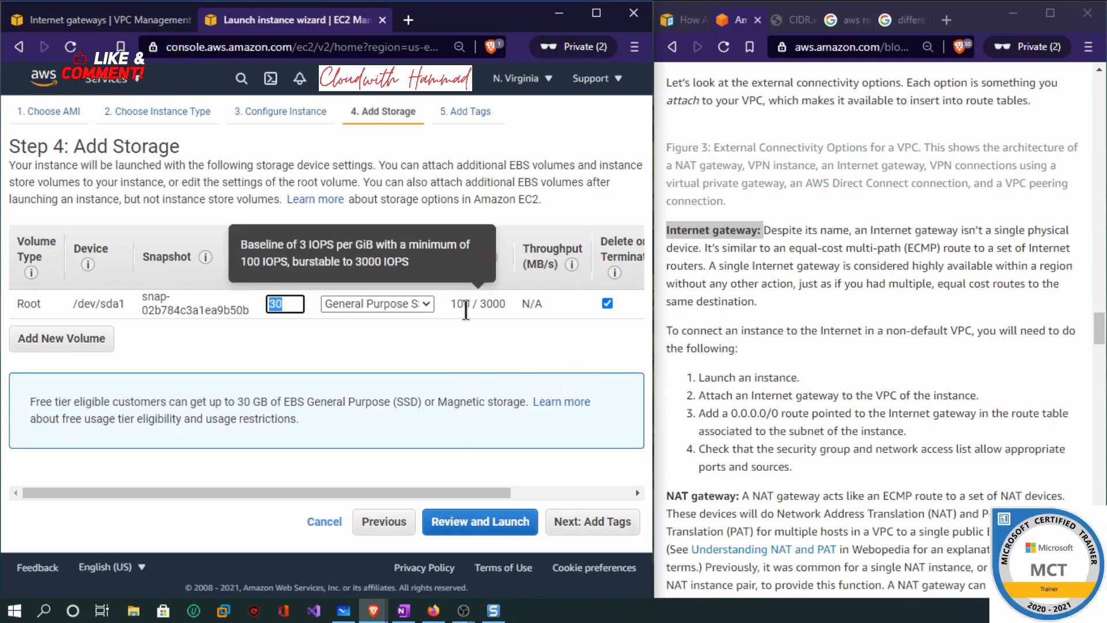
{"action": "left_click_drag", "start_coordinate": [458, 307], "coordinate": [505, 306]}
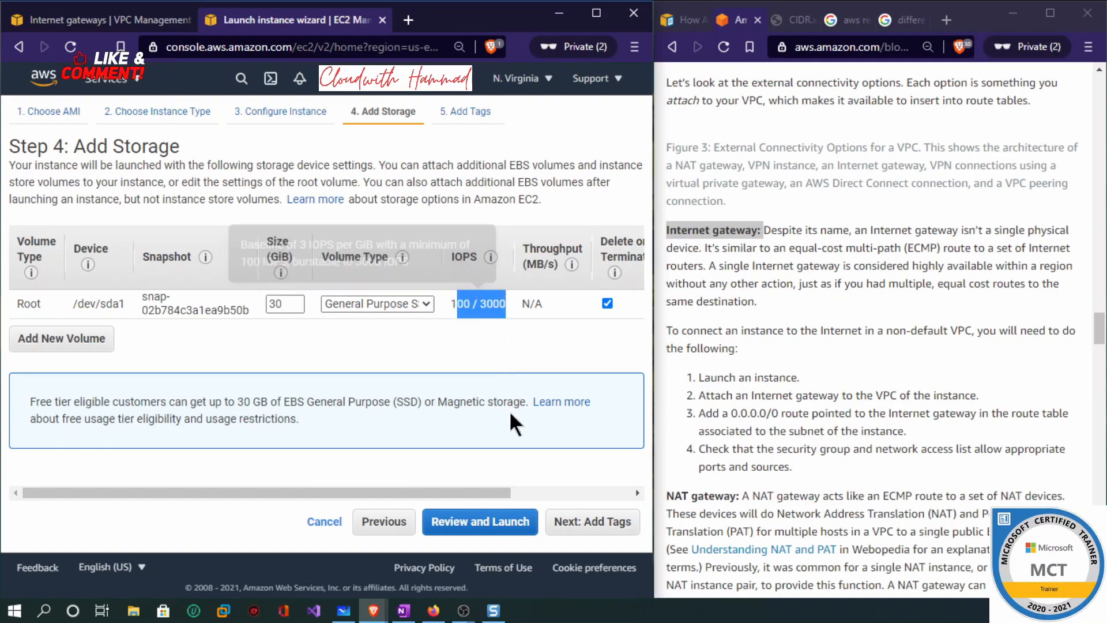
Switch to OneNote, review the EC2 instance family table and the FIGHT DR MC PXZY AU mnemonic, and return to the storage settings.
{"action": "left_click", "coordinate": [404, 609]}
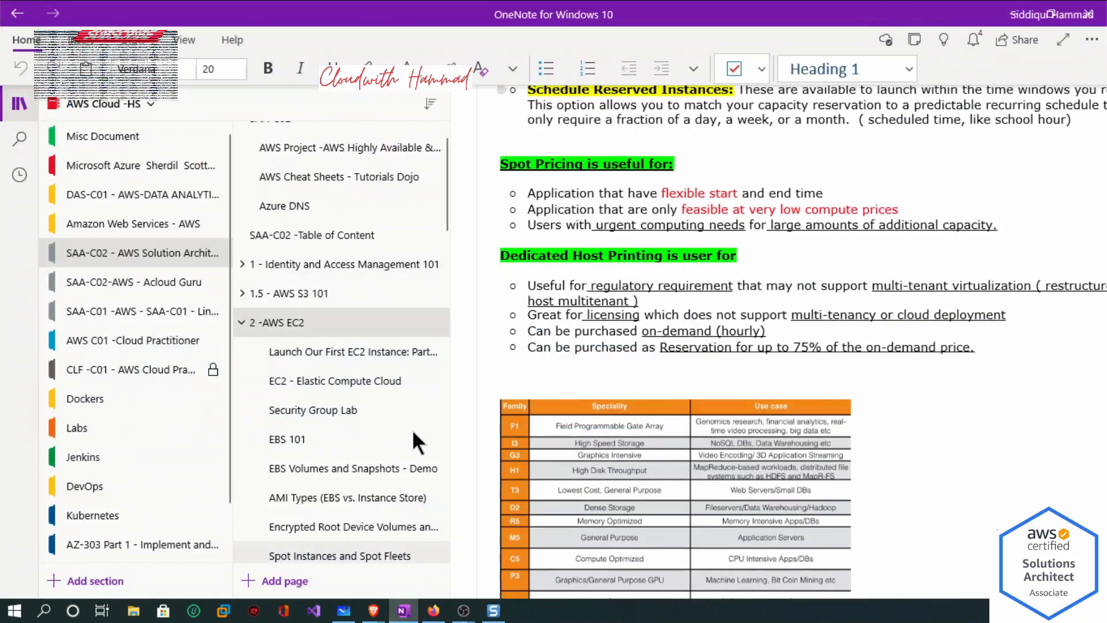
{"action": "scroll", "coordinate": [519, 380], "scroll_direction": "down", "scroll_amount": 8}
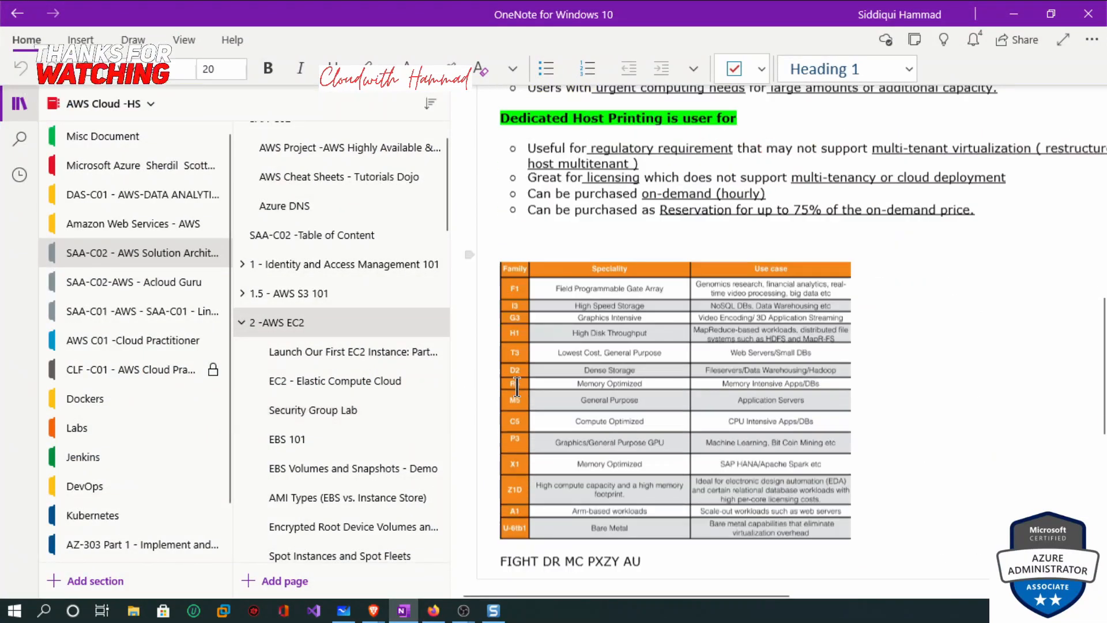
{"action": "scroll", "coordinate": [540, 394], "scroll_direction": "up", "scroll_amount": 8}
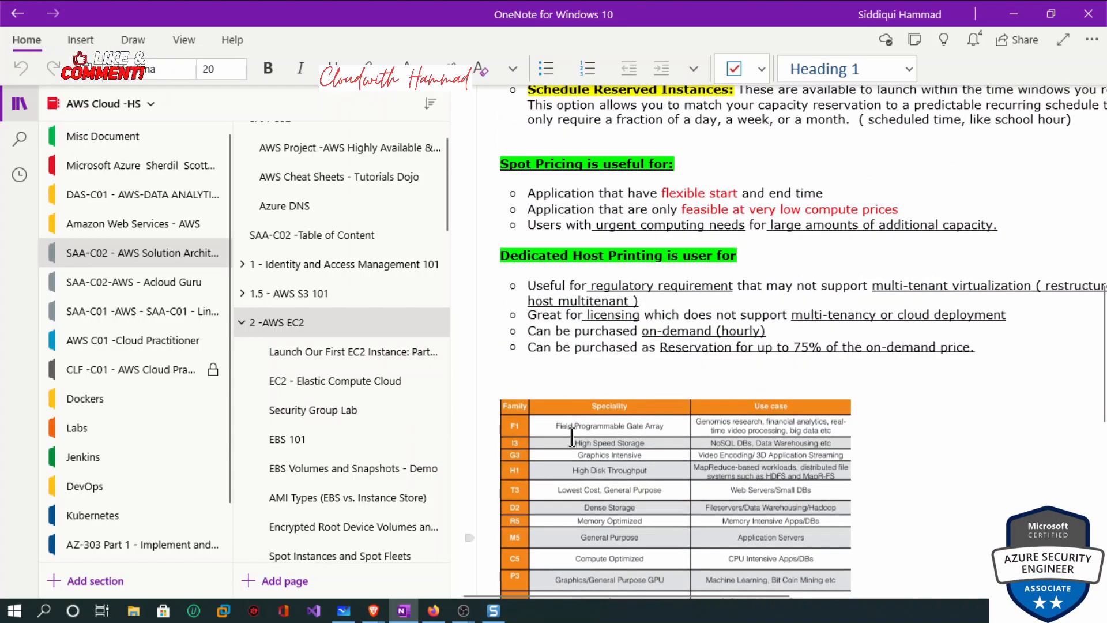
{"action": "scroll", "coordinate": [712, 410], "scroll_direction": "down", "scroll_amount": 8}
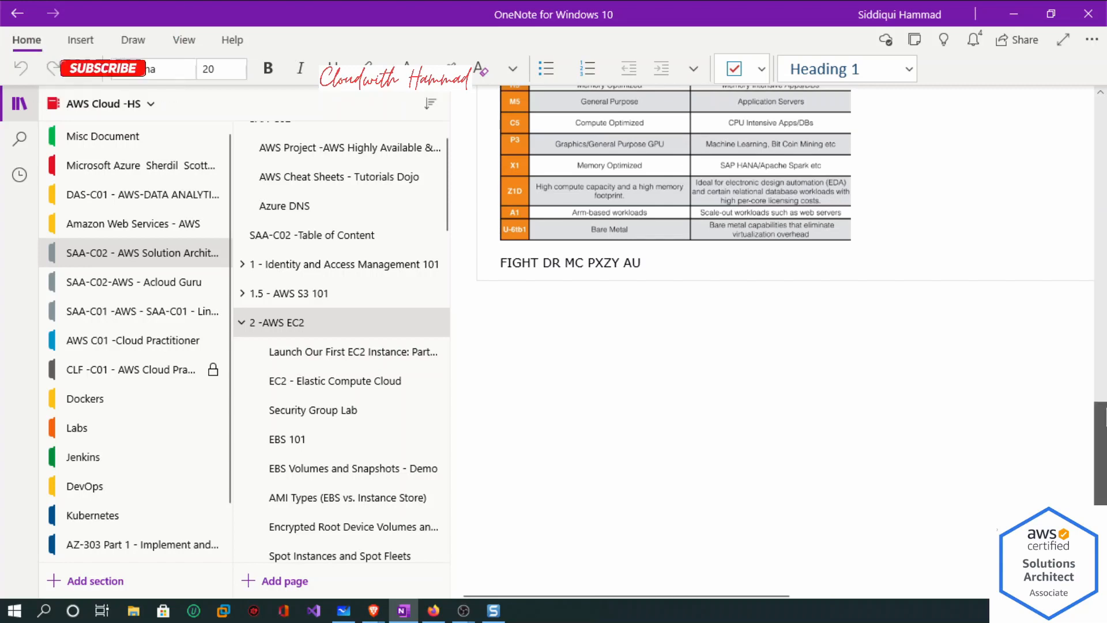
{"action": "scroll", "coordinate": [784, 294], "scroll_direction": "up", "scroll_amount": 4}
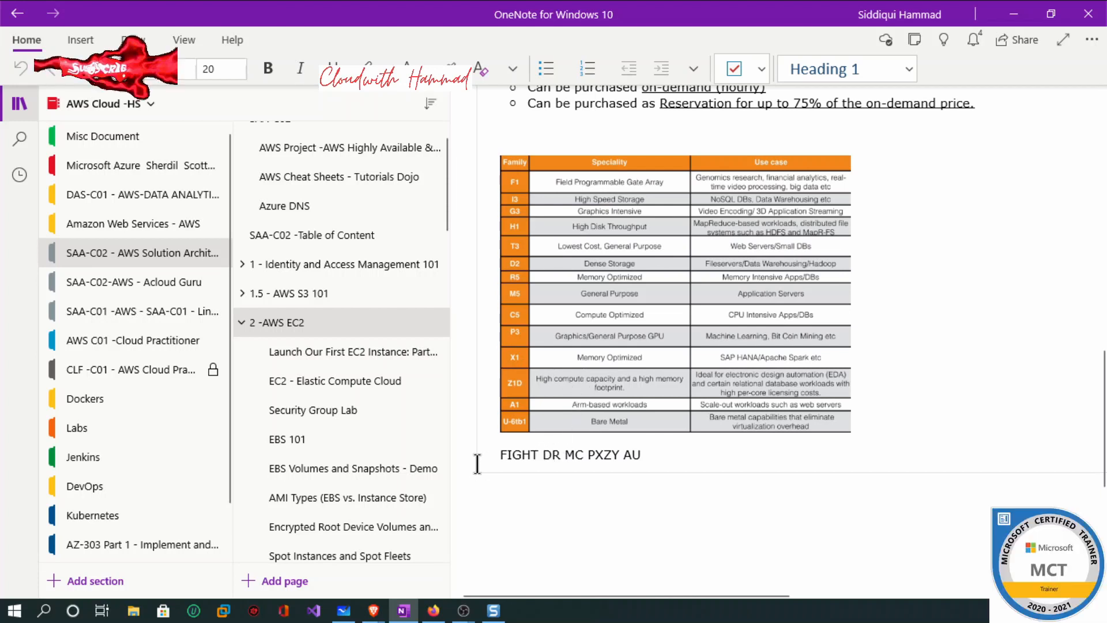
{"action": "left_click_drag", "start_coordinate": [645, 455], "coordinate": [501, 467]}
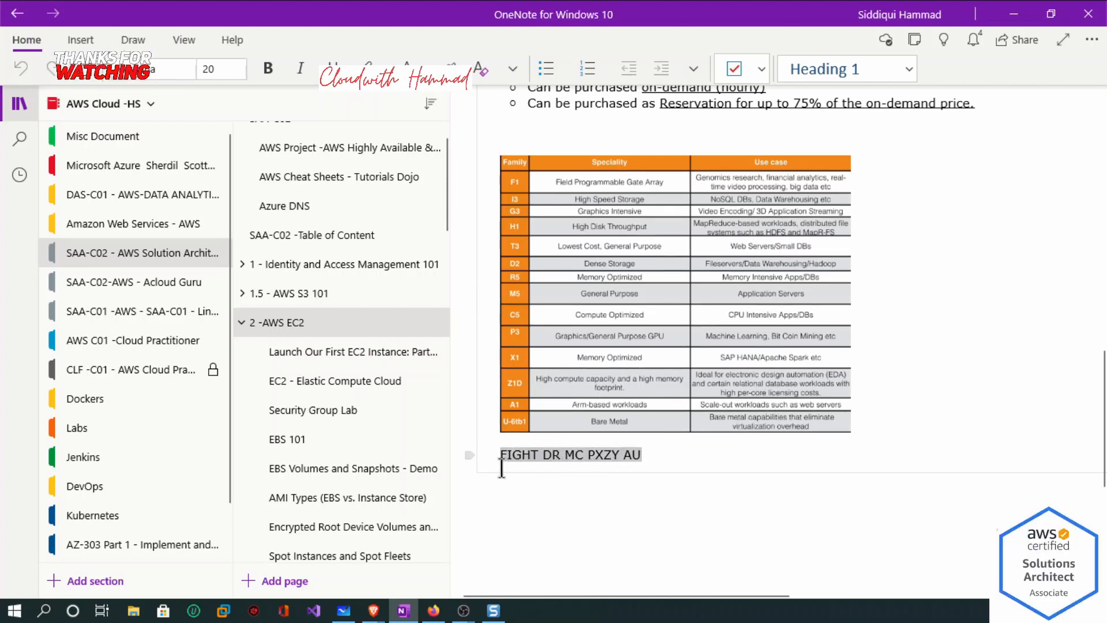
{"action": "left_click", "coordinate": [536, 484]}
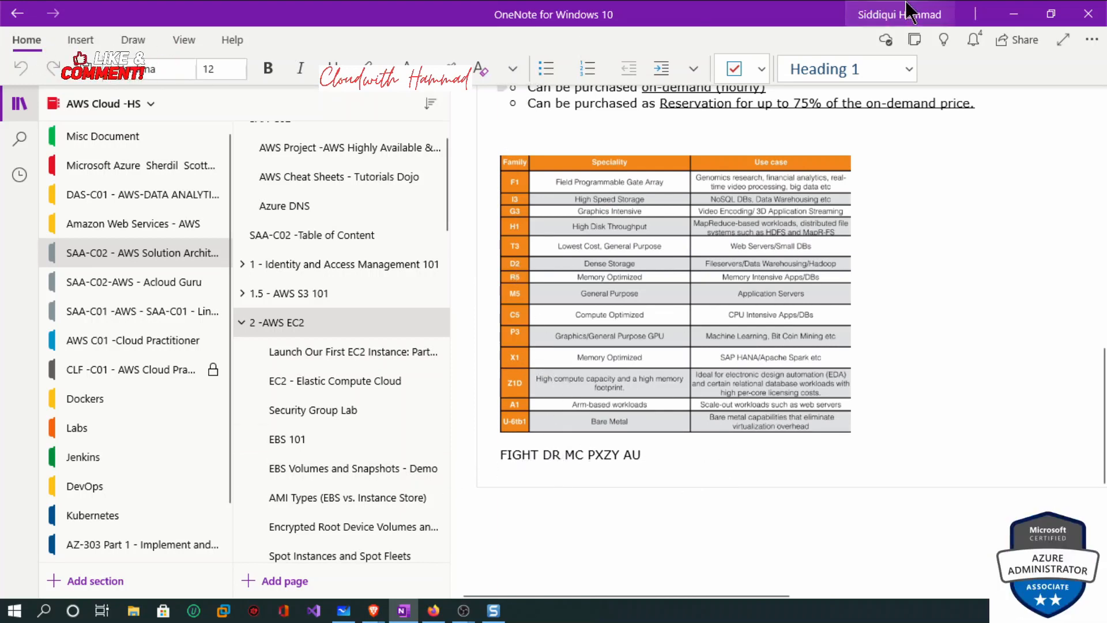
{"action": "left_click", "coordinate": [1014, 14]}
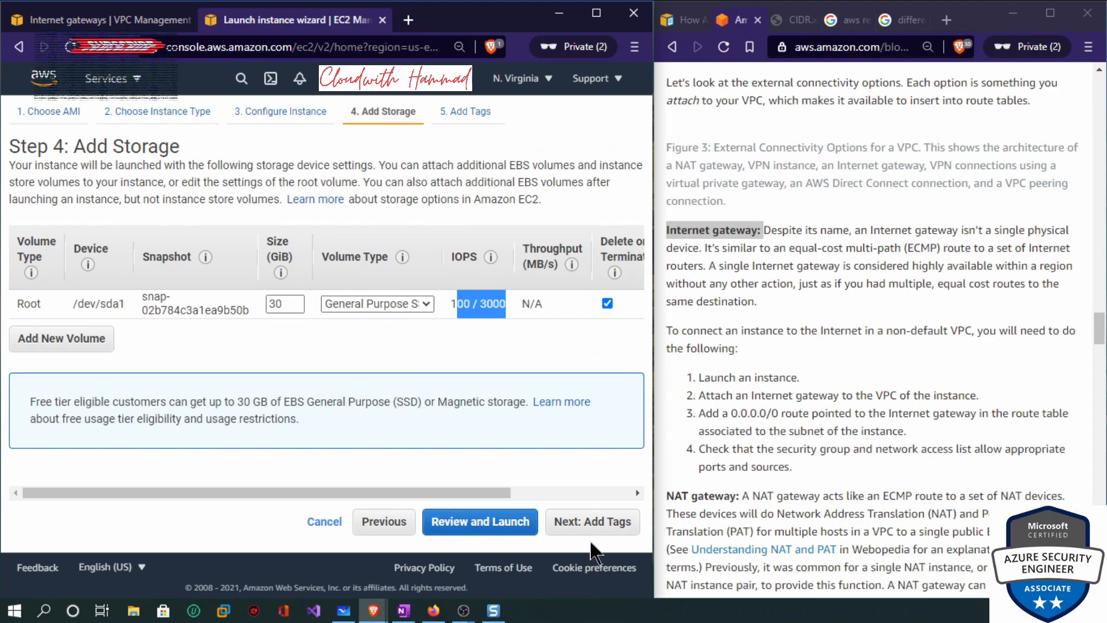
Accept the storage settings, proceed to the tags, and add a blank tag.
{"action": "left_click", "coordinate": [593, 521]}
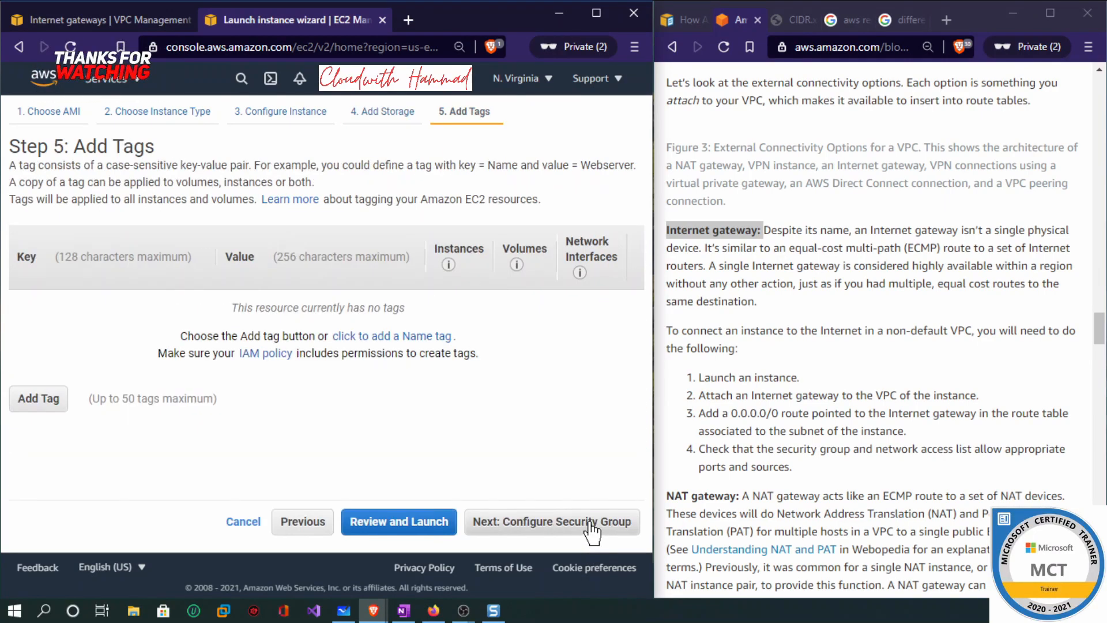
{"action": "left_click", "coordinate": [38, 399]}
{"action": "type", "text": "ec2"}
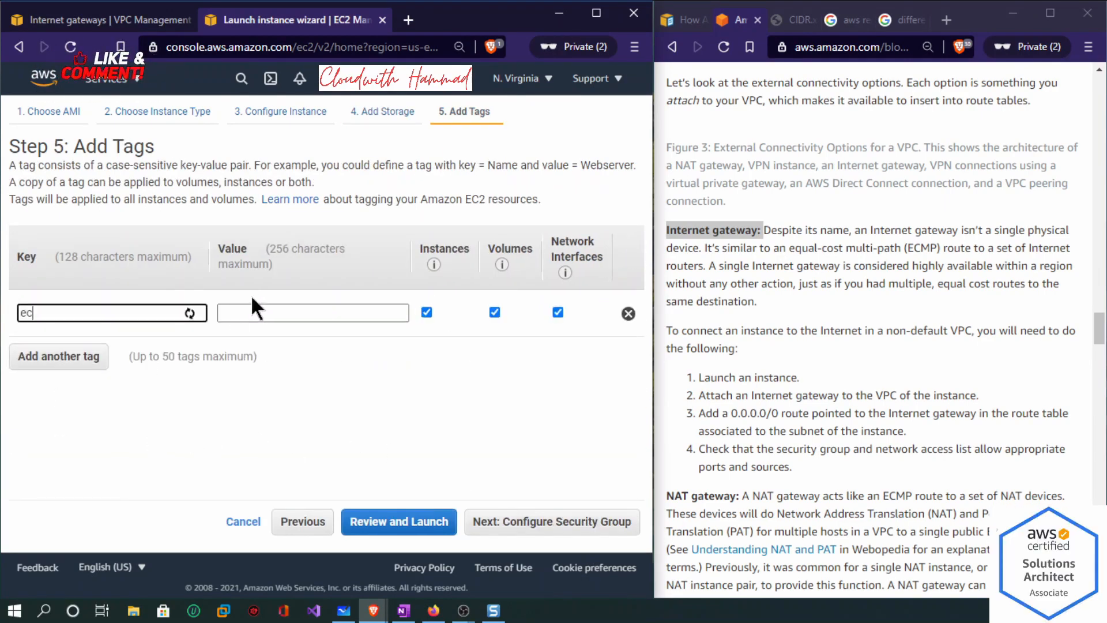
{"action": "key", "text": "BackSpace"}
{"action": "key", "text": "BackSpace"}
{"action": "key", "text": "BackSpace"}
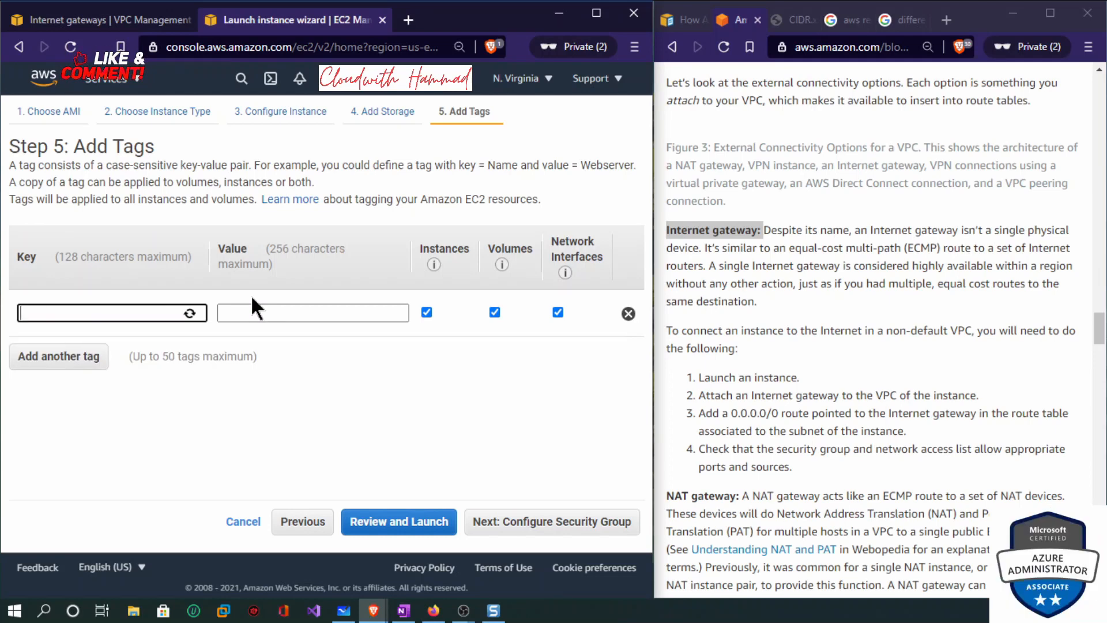
{"action": "type", "text": "name"}
{"action": "key", "text": "Tab"}
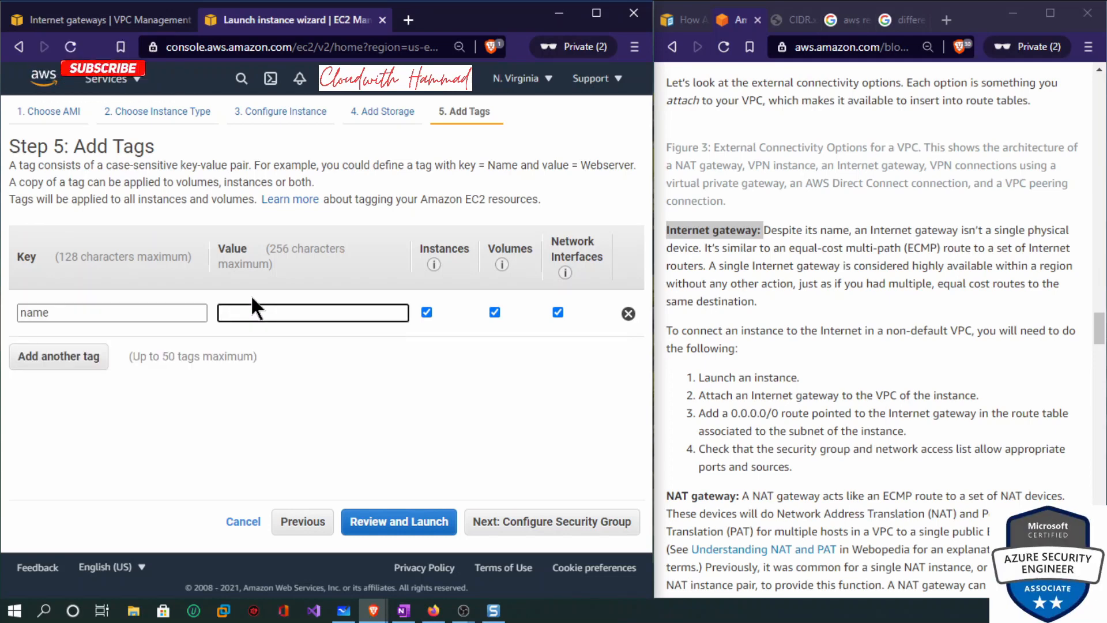
{"action": "key", "text": "shift+Tab"}
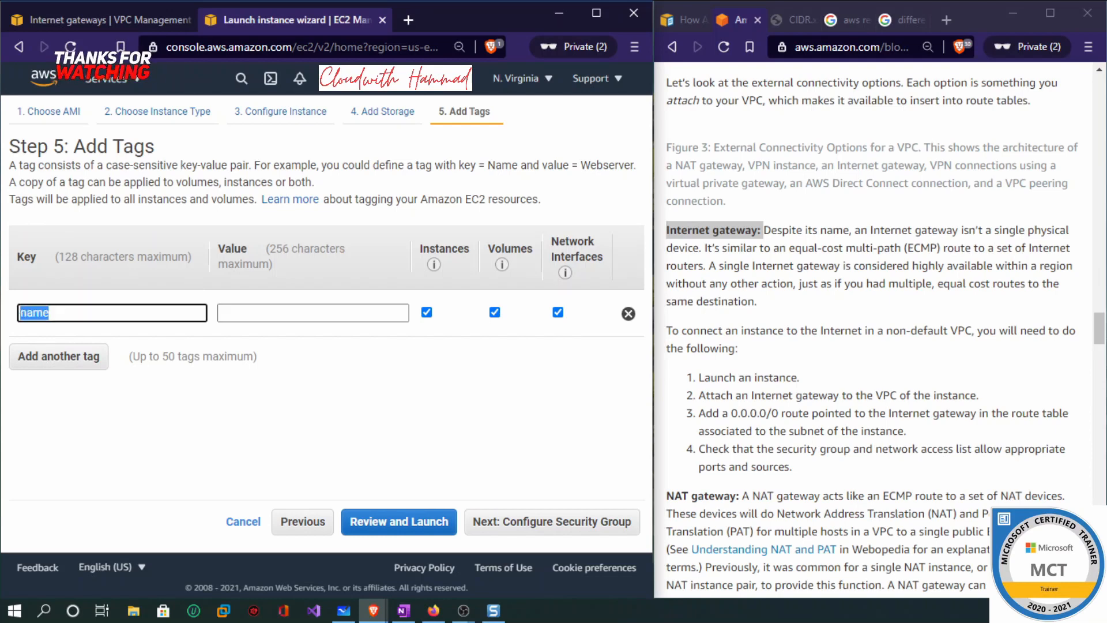
Give the tag the key Name and the value Ec2-Public, and proceed to configuring the security group.
{"action": "type", "text": "Na"}
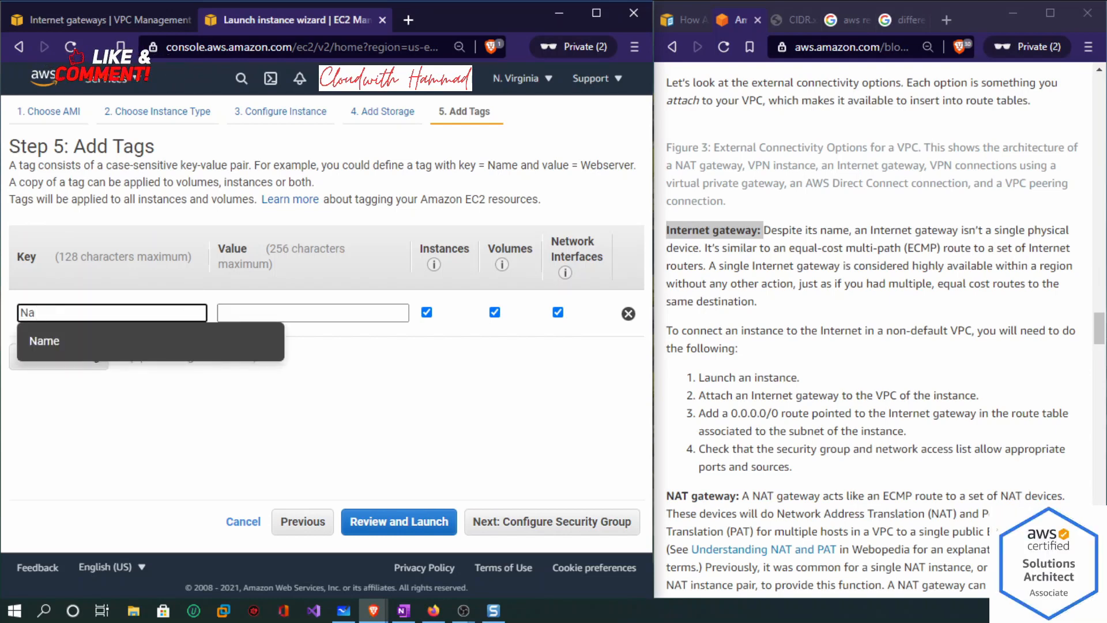
{"action": "left_click", "coordinate": [48, 339]}
{"action": "left_click", "coordinate": [238, 314]}
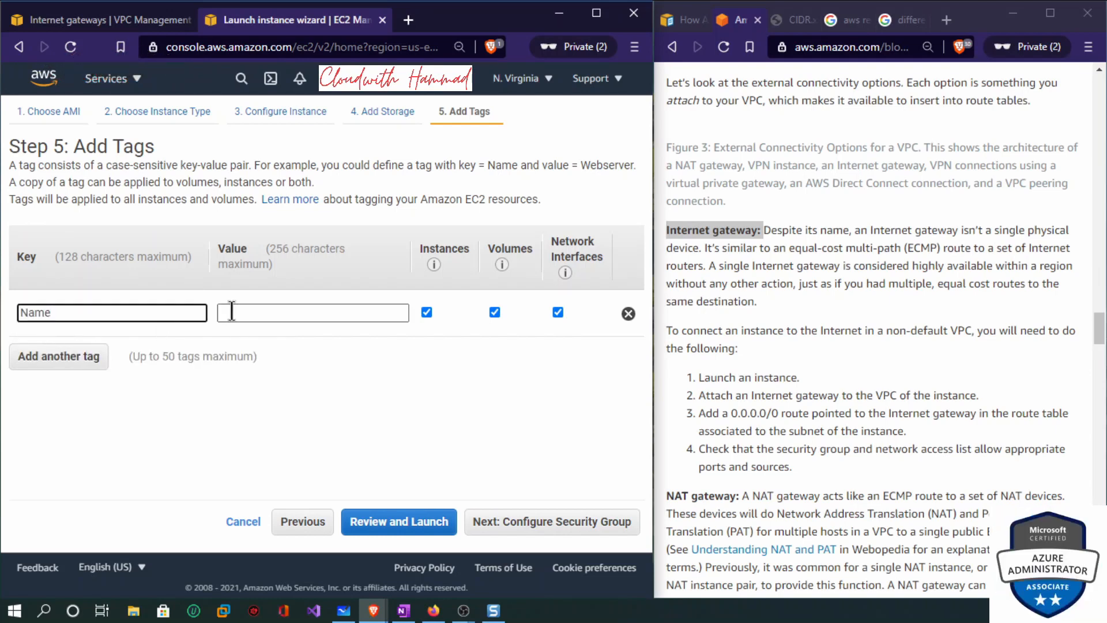
{"action": "type", "text": "Ec2"}
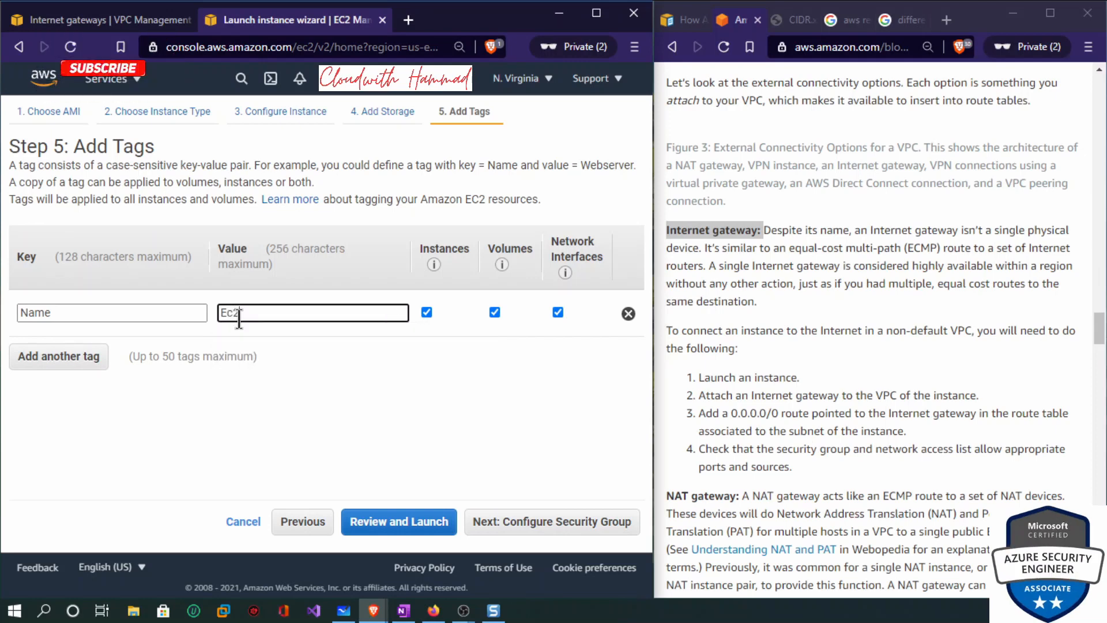
{"action": "type", "text": "Public"}
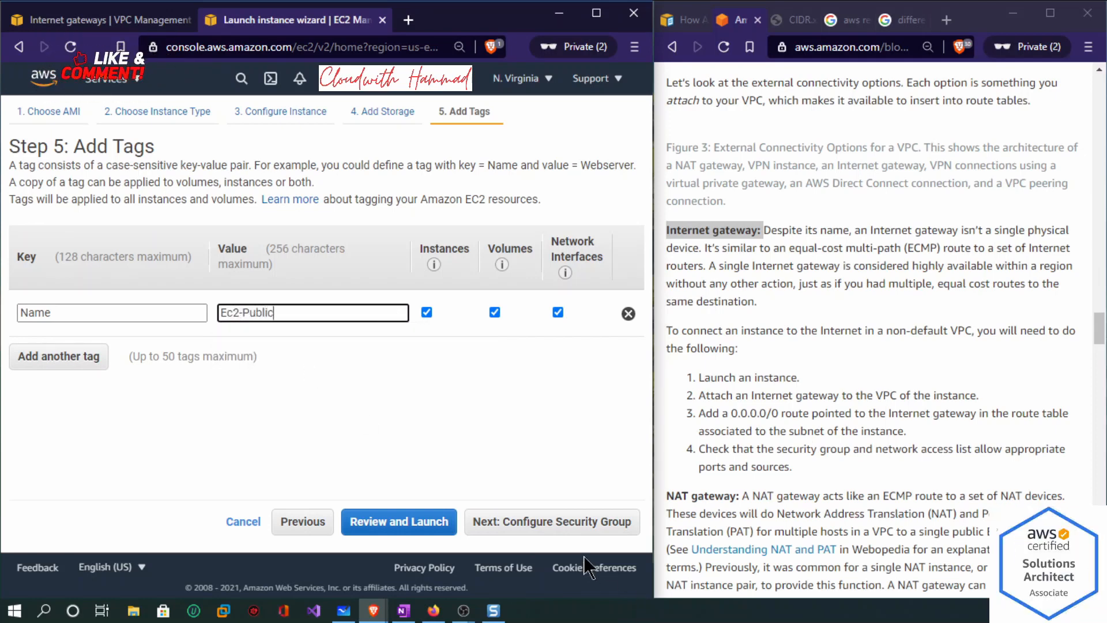
{"action": "left_click", "coordinate": [571, 527]}
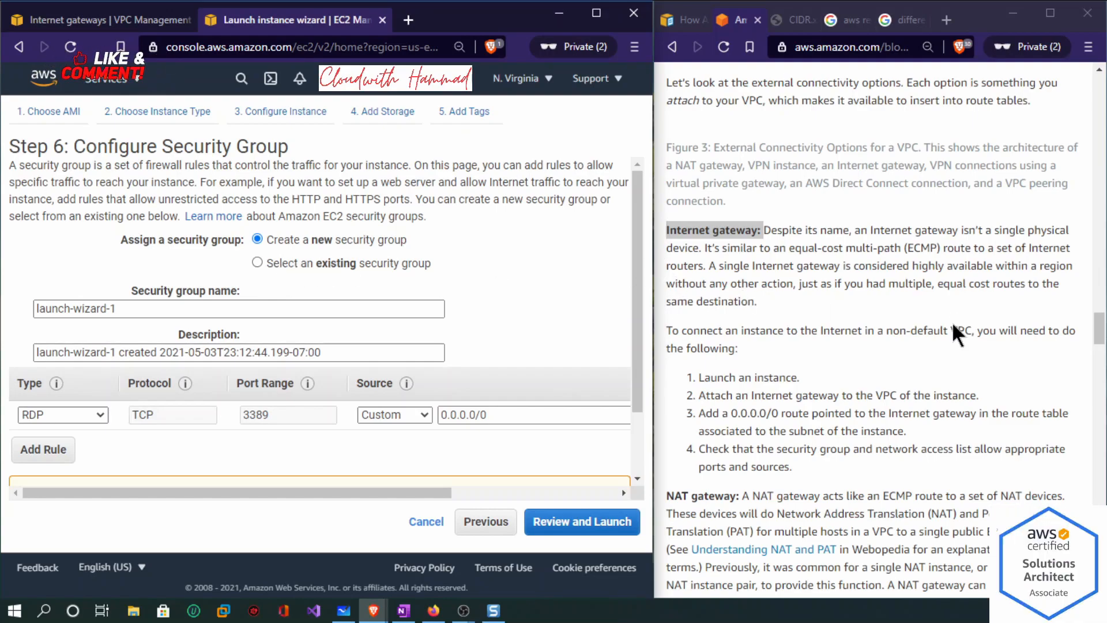
Find the Security Group section in the AWS article and highlight its comparison to an access control list.
{"action": "left_click_drag", "start_coordinate": [1096, 335], "coordinate": [1106, 257]}
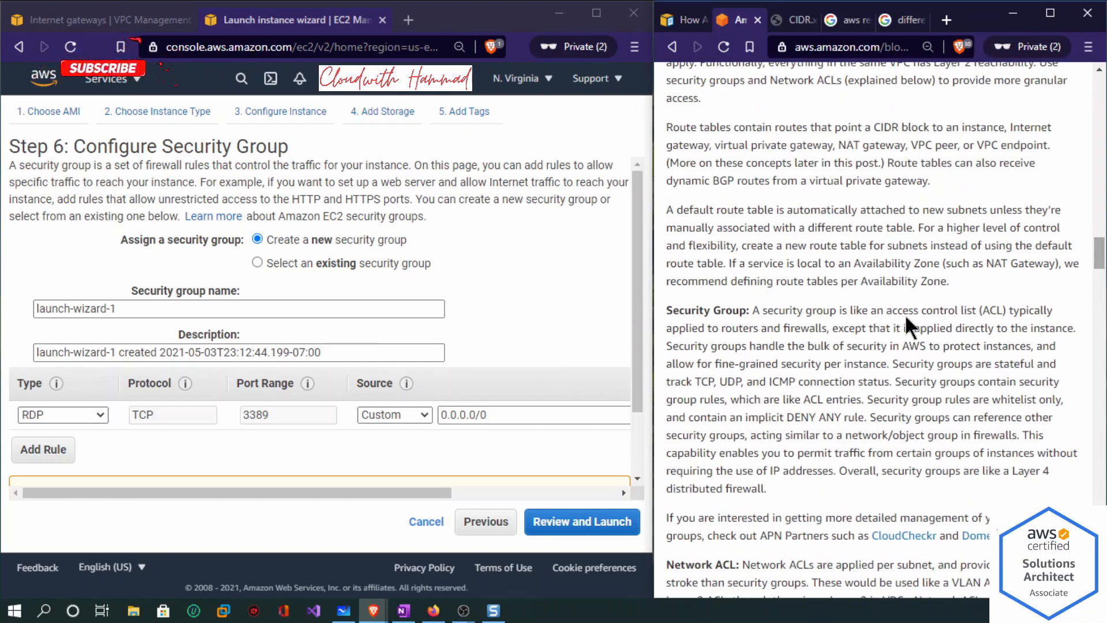
{"action": "left_click_drag", "start_coordinate": [764, 311], "coordinate": [1001, 312]}
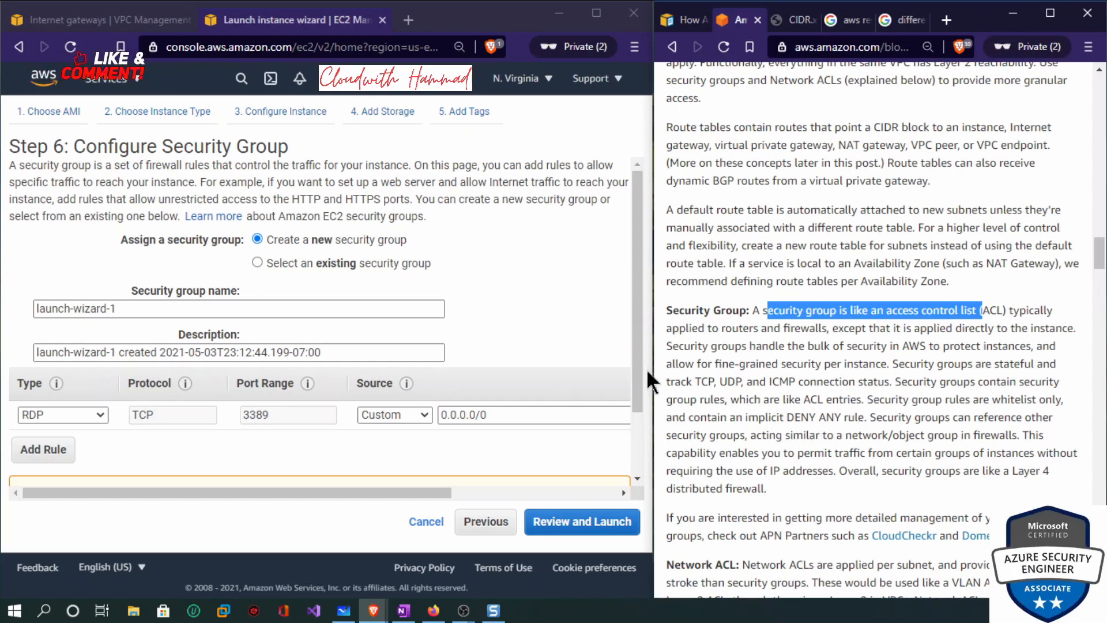
Replace the new security group's name with the owner's first name followed by "-security".
{"action": "left_click_drag", "start_coordinate": [634, 361], "coordinate": [639, 371]}
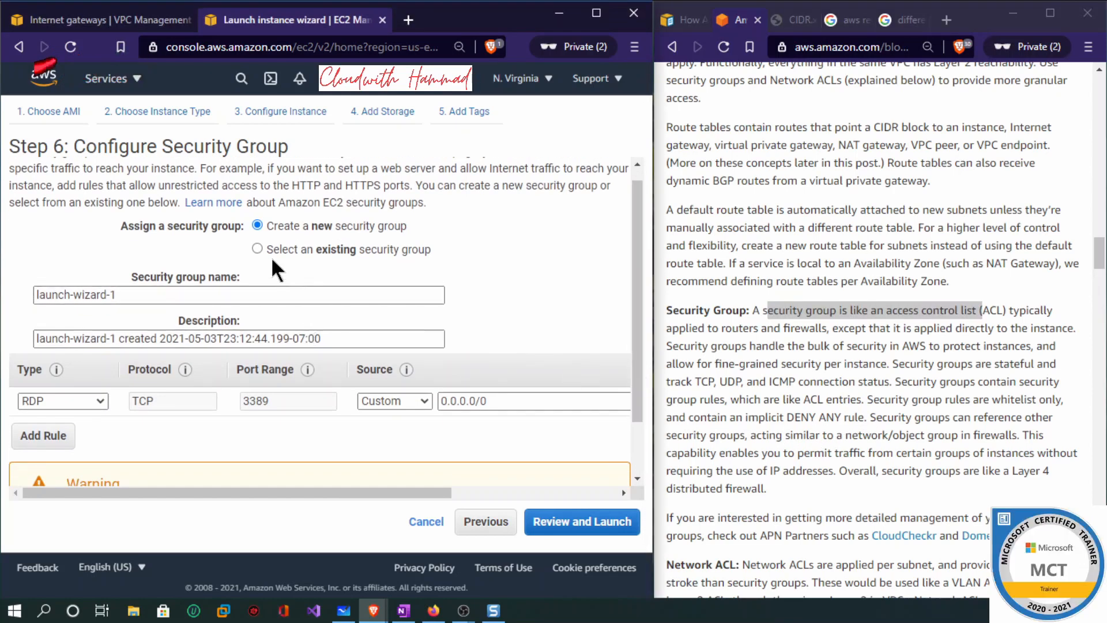
{"action": "left_click", "coordinate": [288, 294]}
{"action": "key", "text": "ctrl+a"}
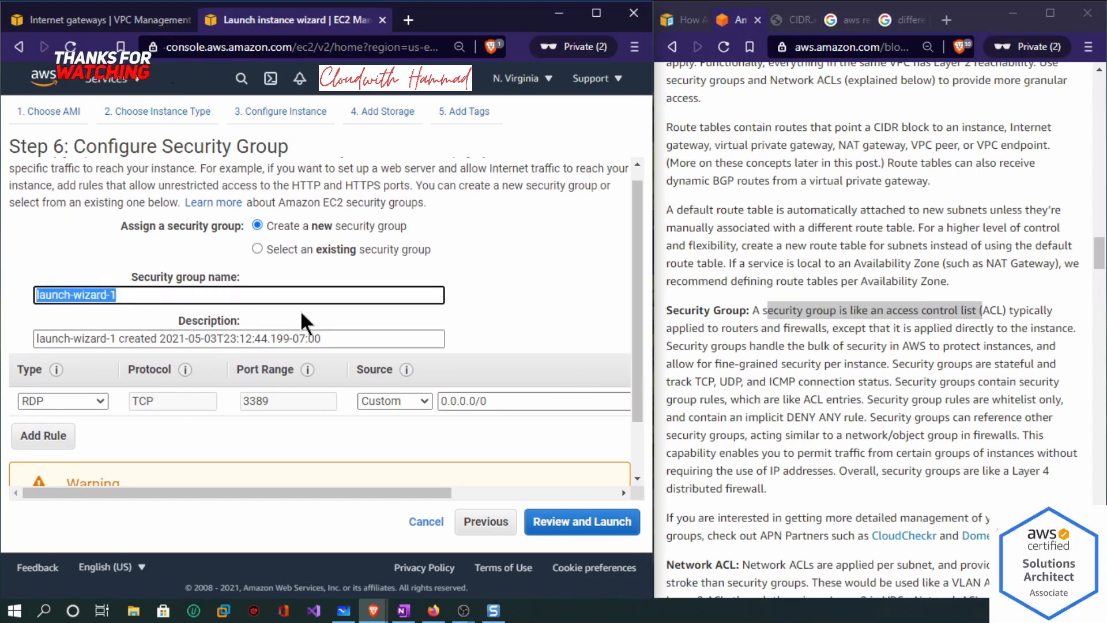
{"action": "type", "text": "hamma"}
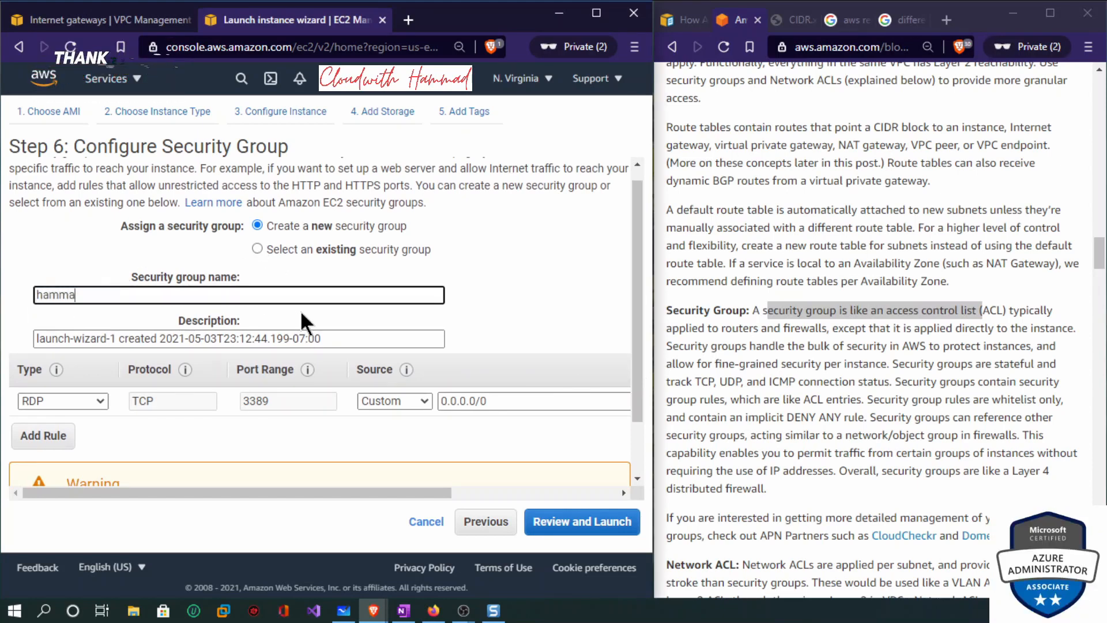
{"action": "type", "text": "d-security"}
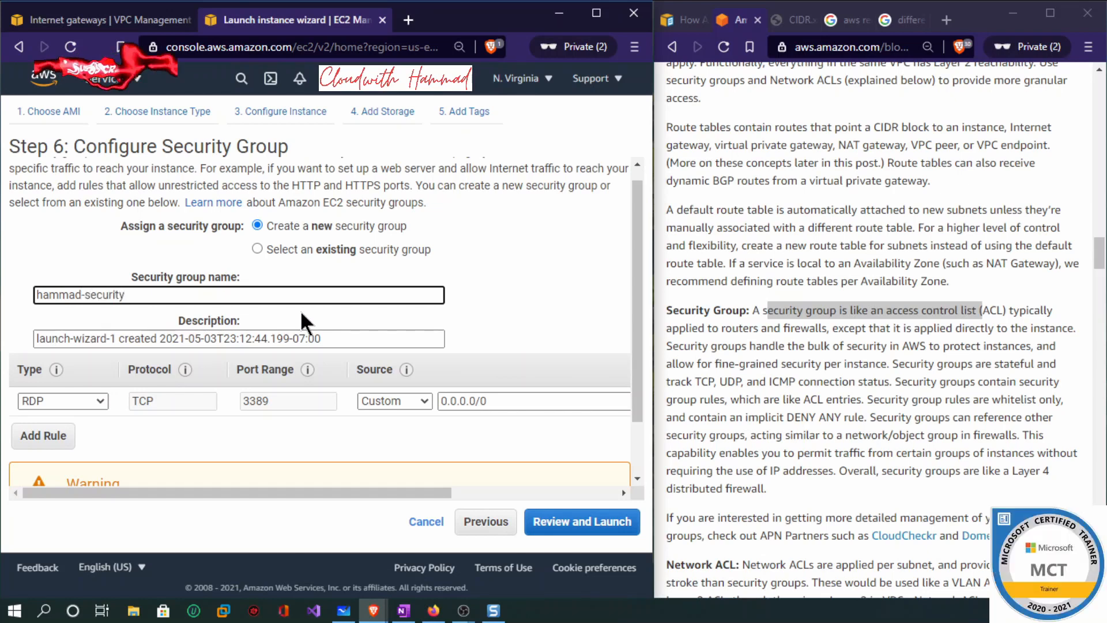
Prefix the new security group's name with "public-ec2-", keeping the existing text after it.
{"action": "left_click", "coordinate": [41, 294]}
{"action": "type", "text": "pub"}
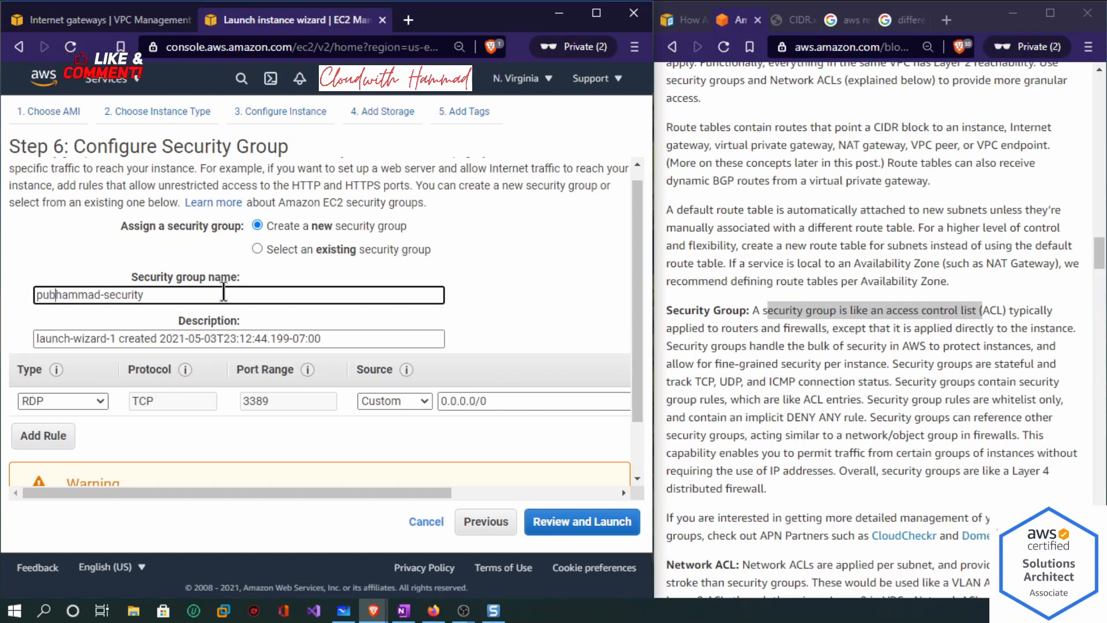
{"action": "type", "text": "lic-ec"}
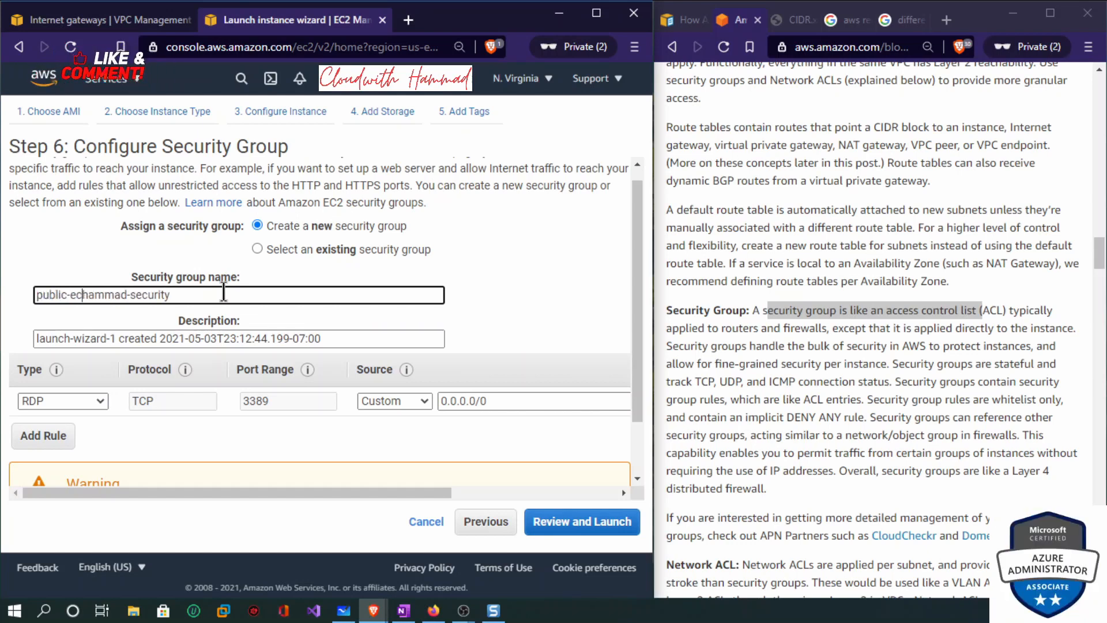
{"action": "type", "text": "2"}
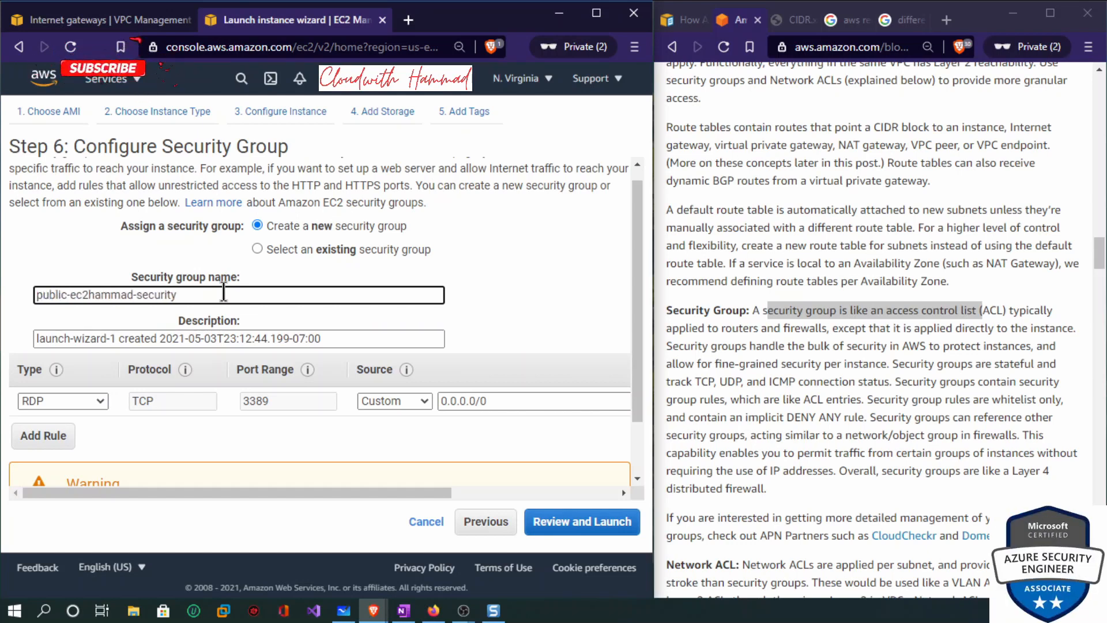
{"action": "type", "text": "-"}
Replace the security group's description with a copy of the full security group name.
{"action": "triple_click", "coordinate": [189, 291]}
{"action": "key", "text": "ctrl+c"}
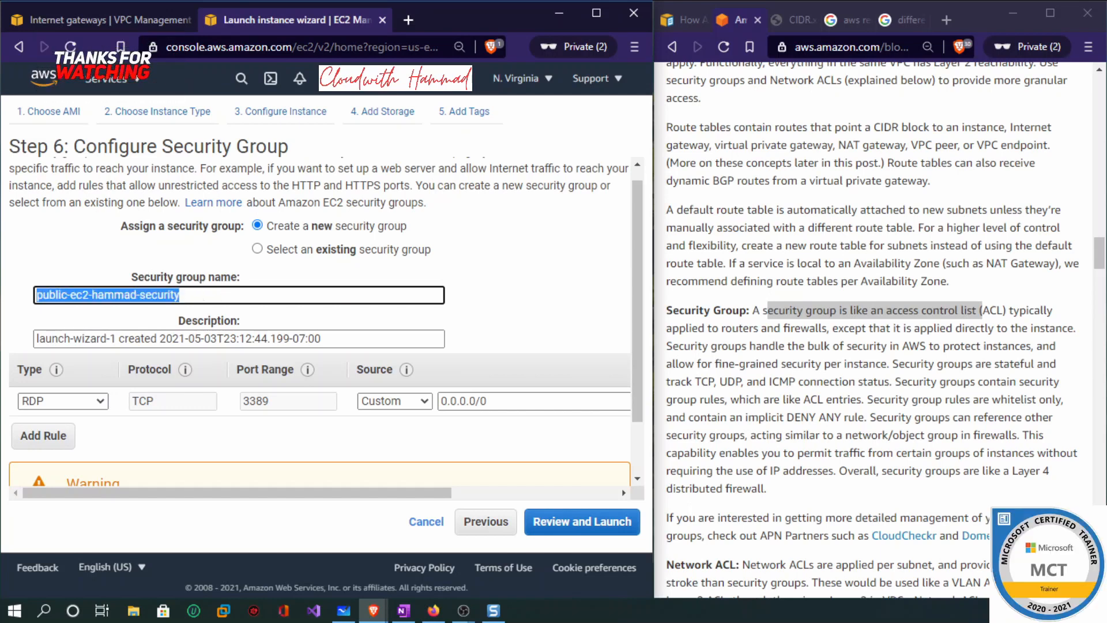
{"action": "left_click", "coordinate": [244, 337]}
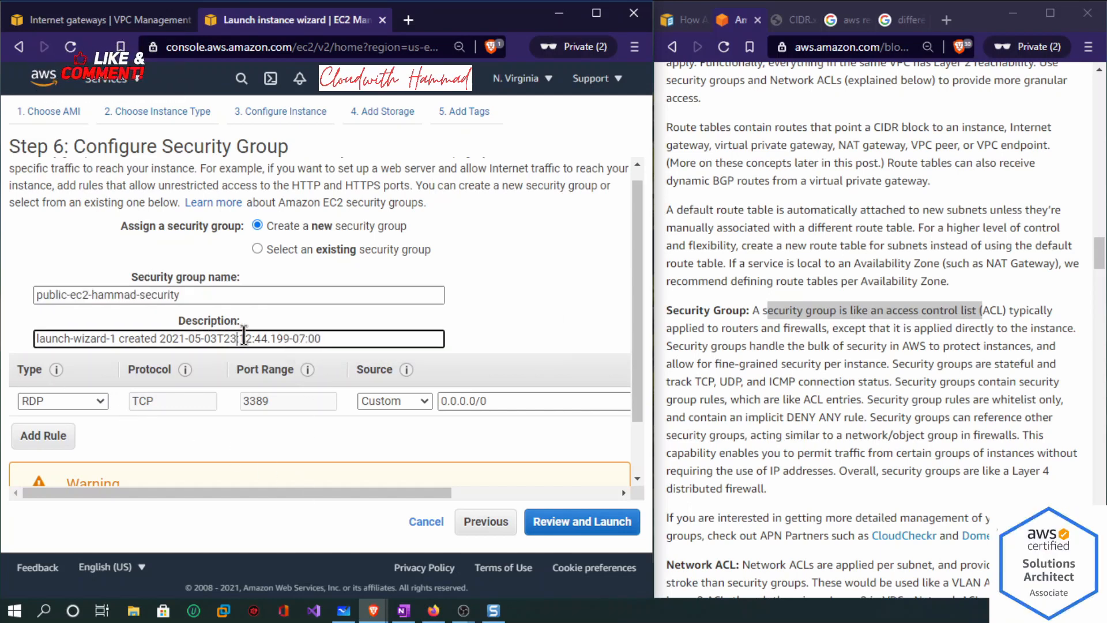
{"action": "key", "text": "ctrl+a"}
{"action": "key", "text": "ctrl+v"}
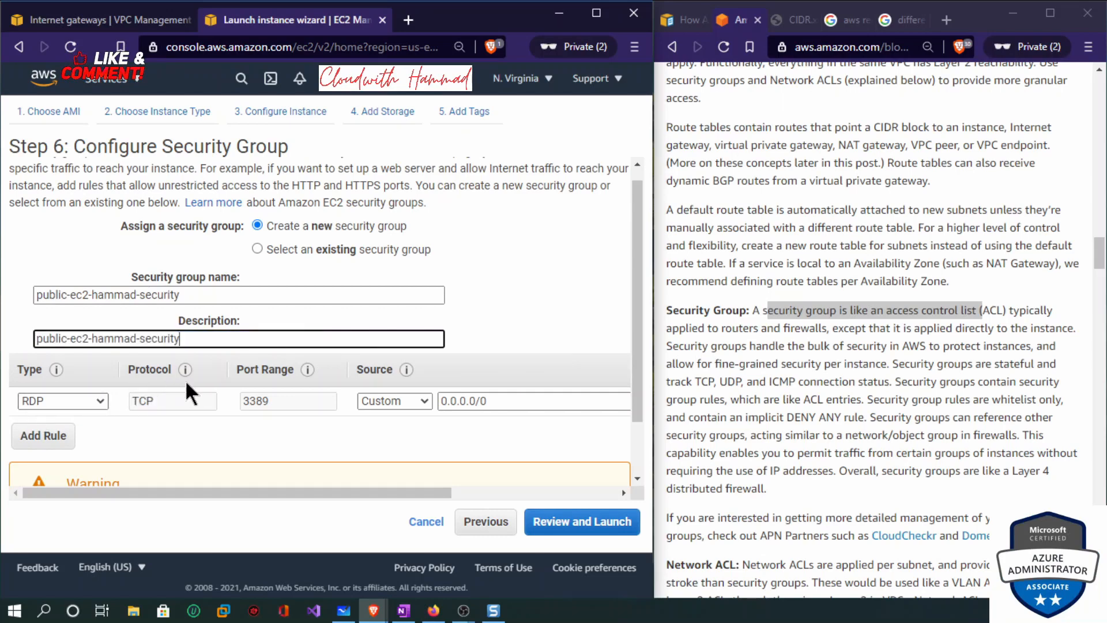
Search the web for "rdp portocal" in a new tab of the browser window holding the reference articles.
{"action": "left_click_drag", "start_coordinate": [636, 339], "coordinate": [642, 395]}
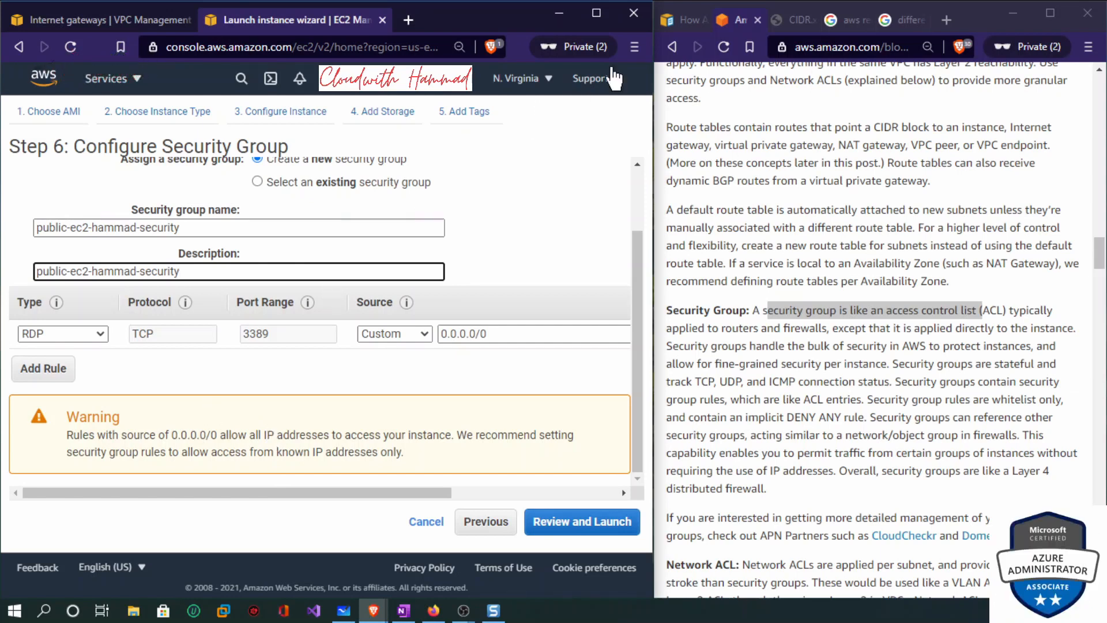
{"action": "left_click", "coordinate": [945, 20]}
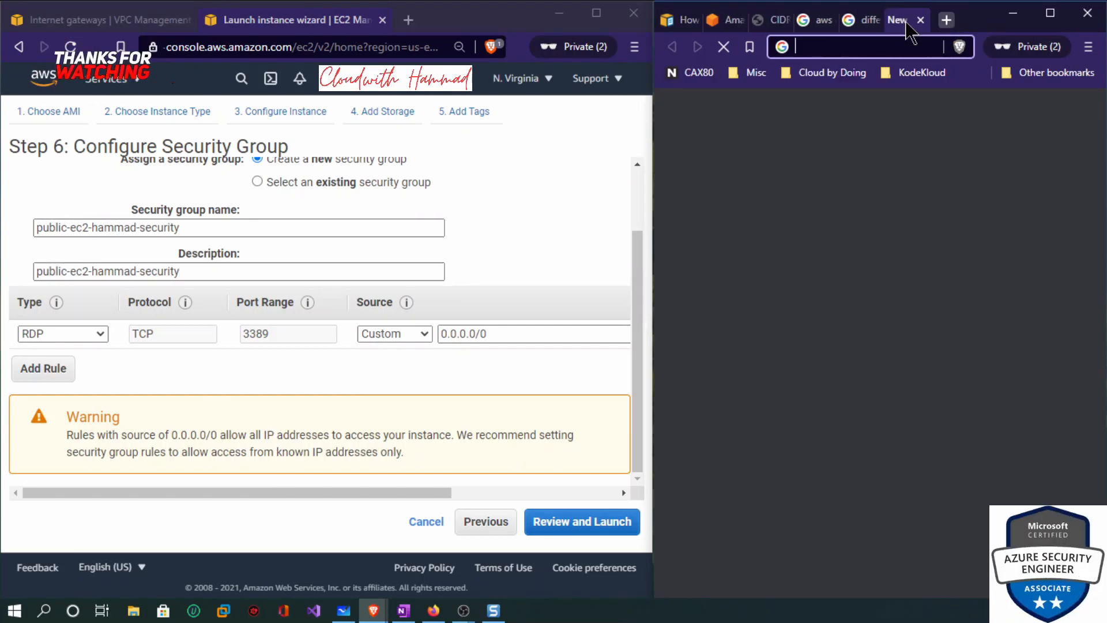
{"action": "type", "text": "rdp"}
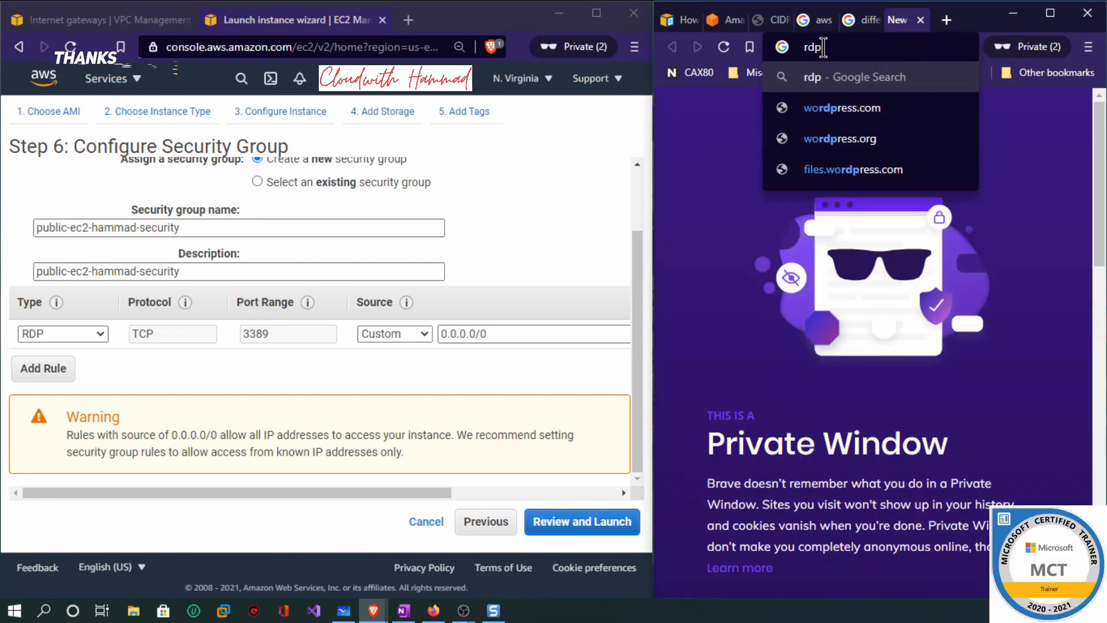
{"action": "type", "text": "p por"}
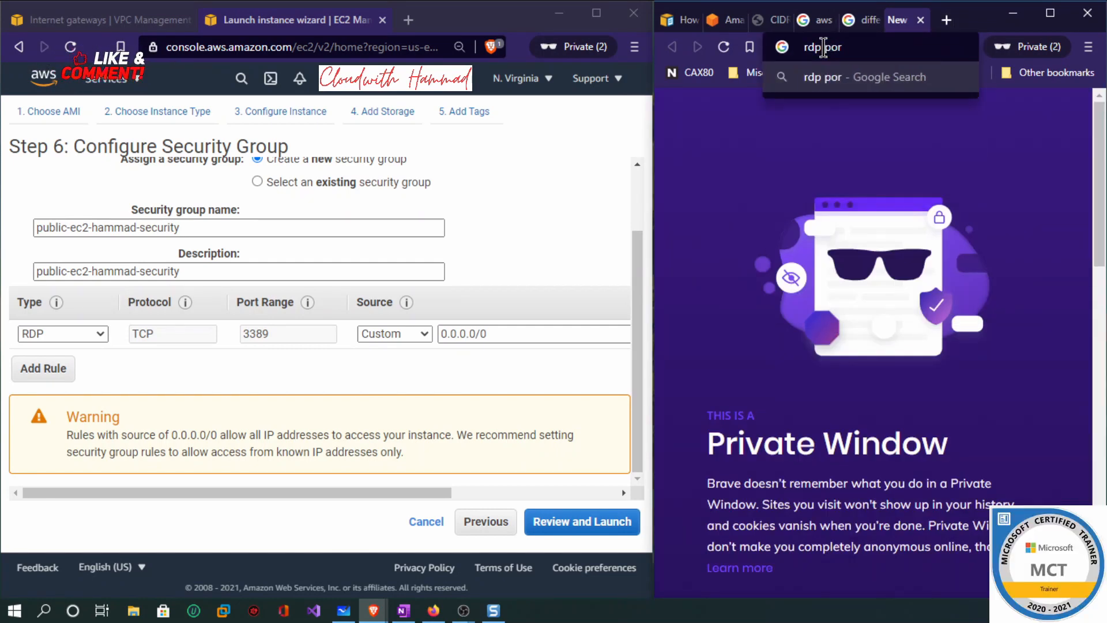
{"action": "type", "text": "tocol"}
{"action": "key", "text": "Return"}
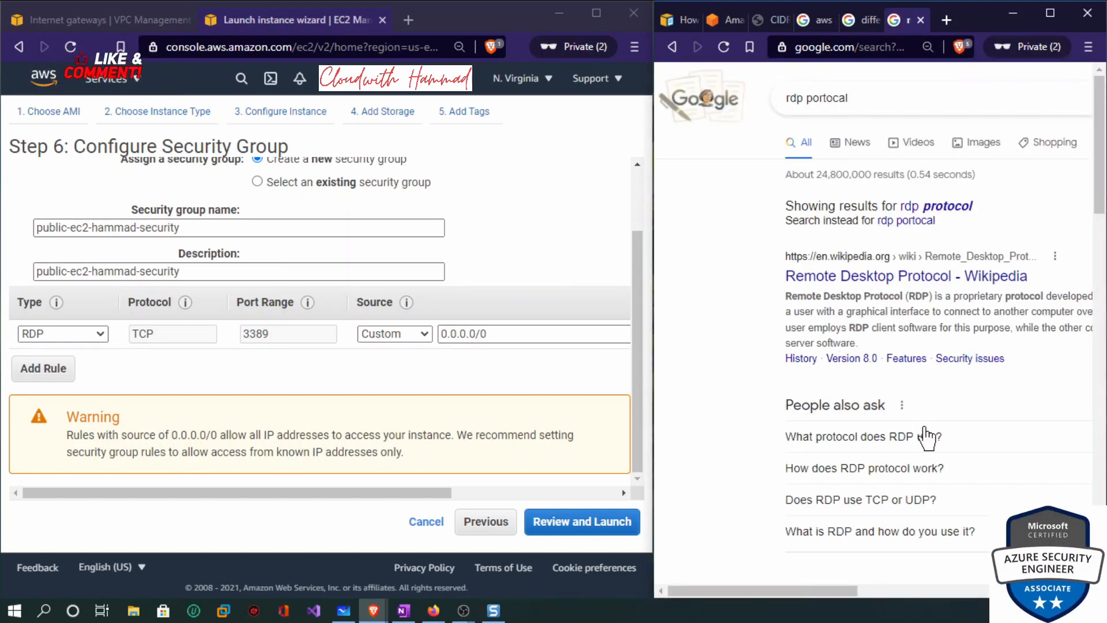
Expand the question "What protocol does RDP use?" in the search results and highlight the port mentioned in its answer.
{"action": "left_click", "coordinate": [927, 437]}
{"action": "left_click_drag", "start_coordinate": [848, 594], "coordinate": [908, 603]}
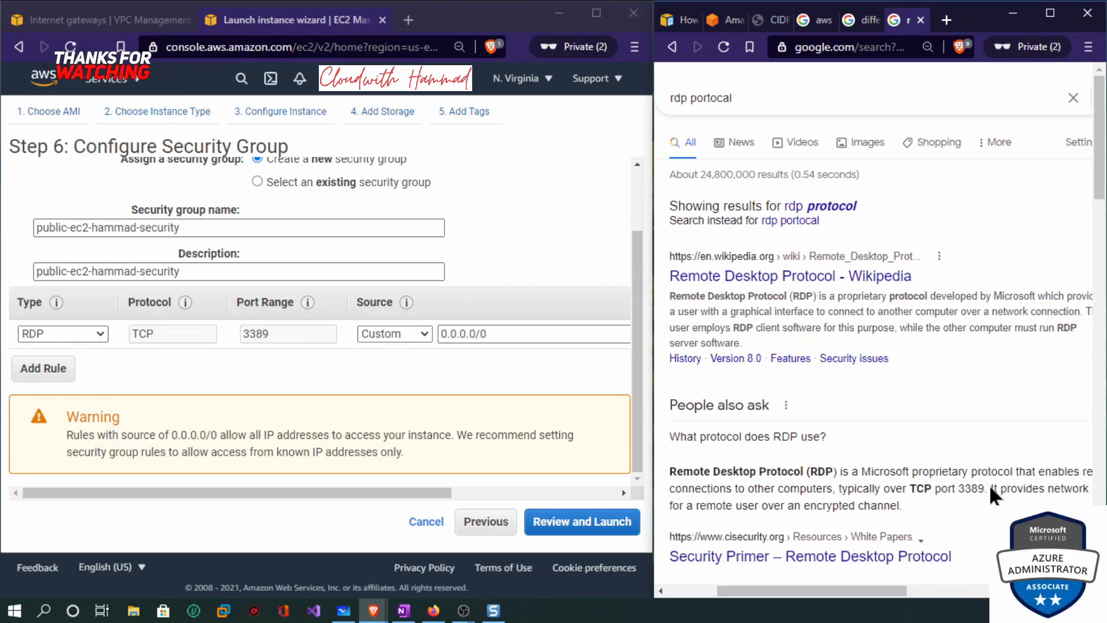
{"action": "mouse_move", "coordinate": [905, 592]}
{"action": "left_mouse_down"}
{"action": "mouse_move", "coordinate": [940, 600]}
{"action": "mouse_move", "coordinate": [885, 601]}
{"action": "left_mouse_up"}
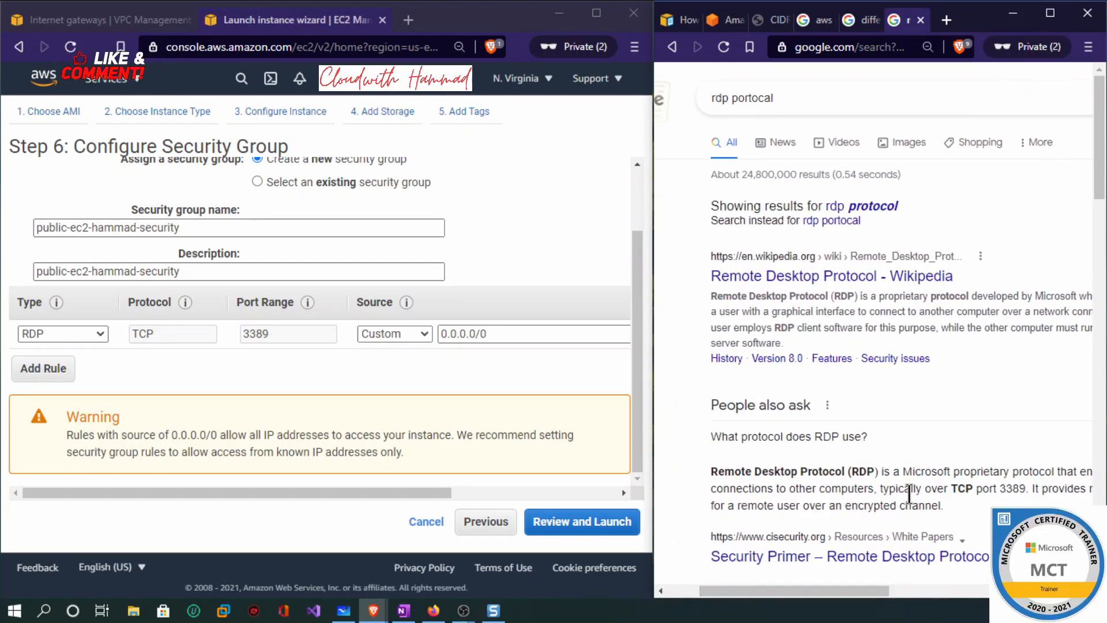
{"action": "left_click_drag", "start_coordinate": [965, 488], "coordinate": [1032, 492]}
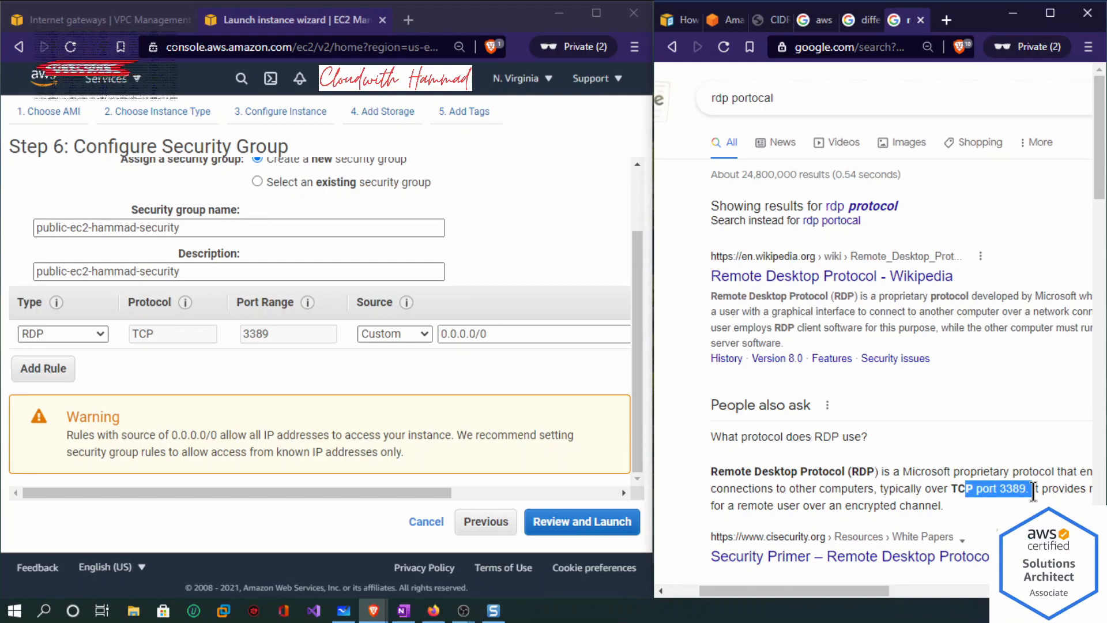
{"action": "mouse_move", "coordinate": [891, 596]}
{"action": "left_mouse_down"}
{"action": "mouse_move", "coordinate": [950, 597]}
{"action": "mouse_move", "coordinate": [896, 596]}
{"action": "left_mouse_up"}
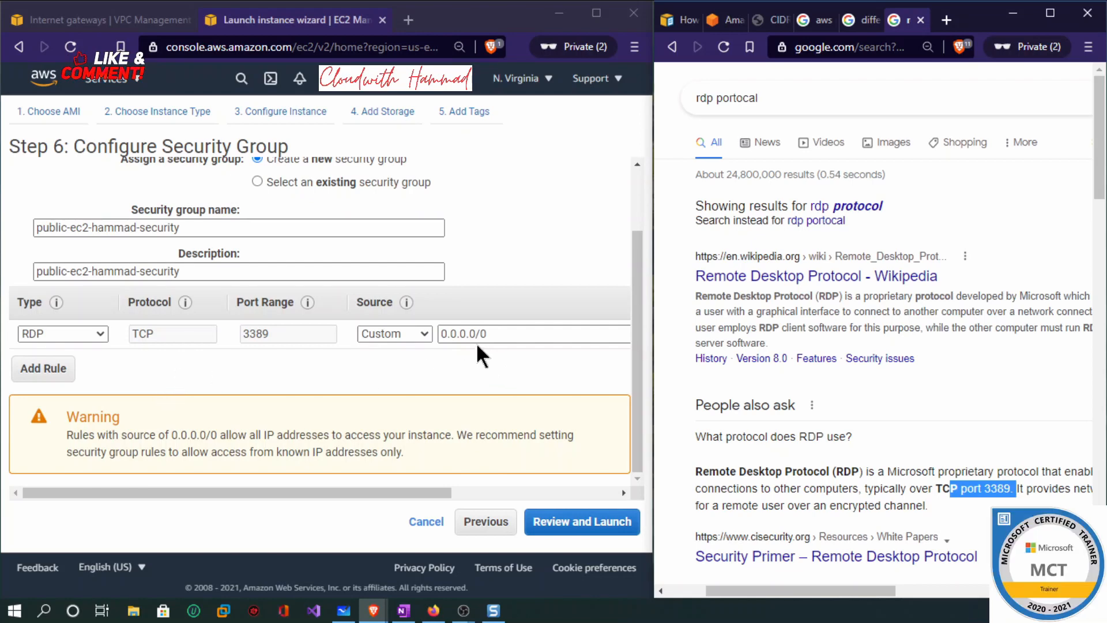
Try both My IP and Anywhere as the RDP rule's source, and settle on My IP.
{"action": "left_click", "coordinate": [424, 332]}
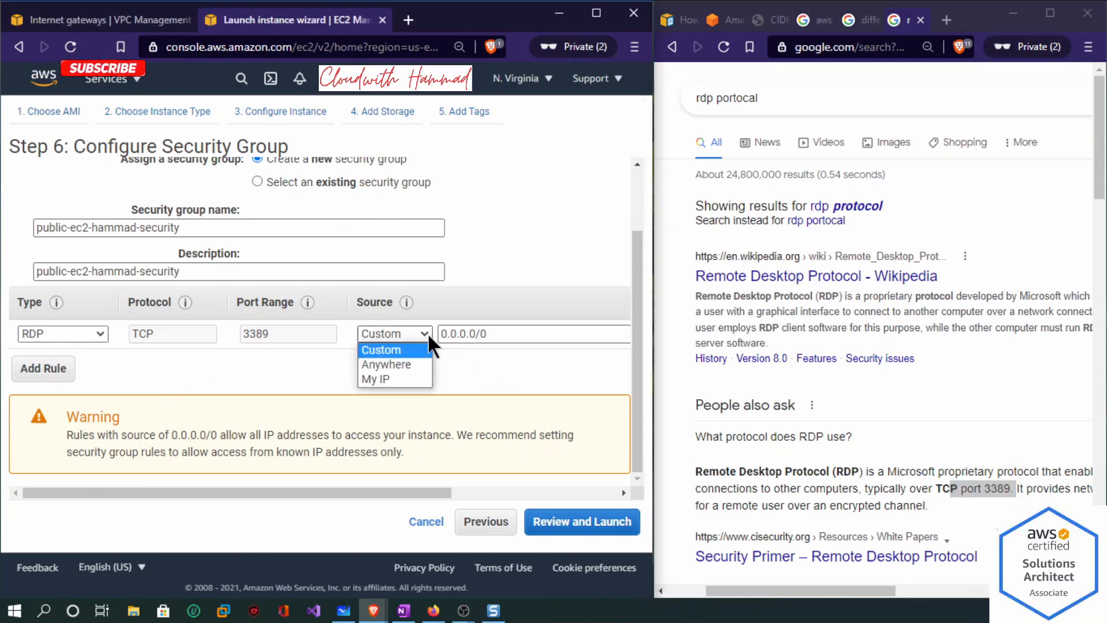
{"action": "left_click", "coordinate": [404, 377]}
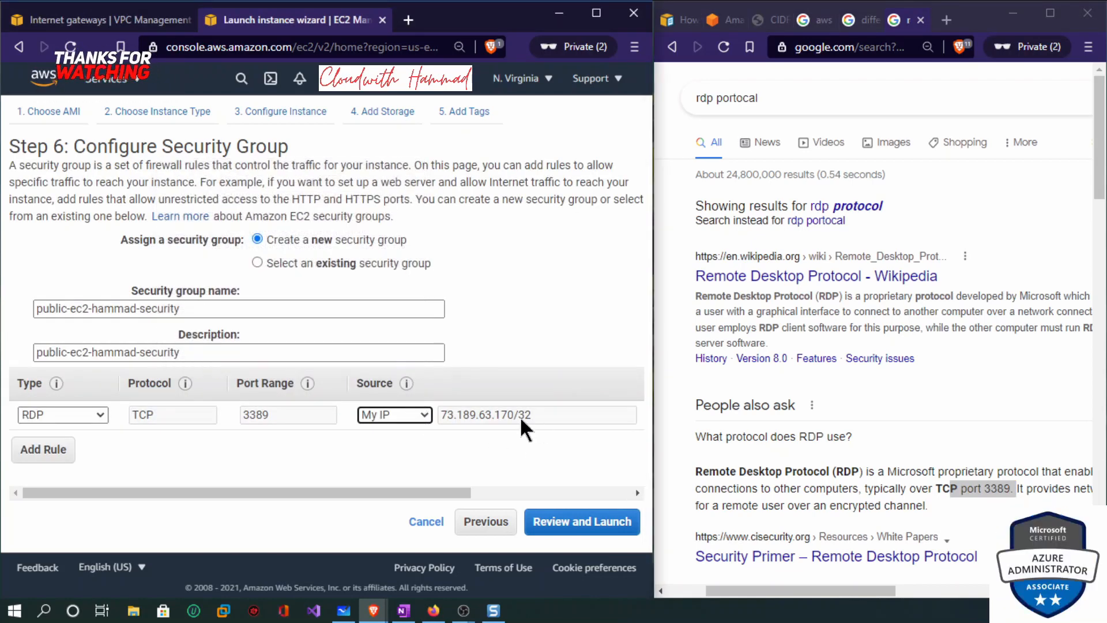
{"action": "left_click", "coordinate": [425, 415]}
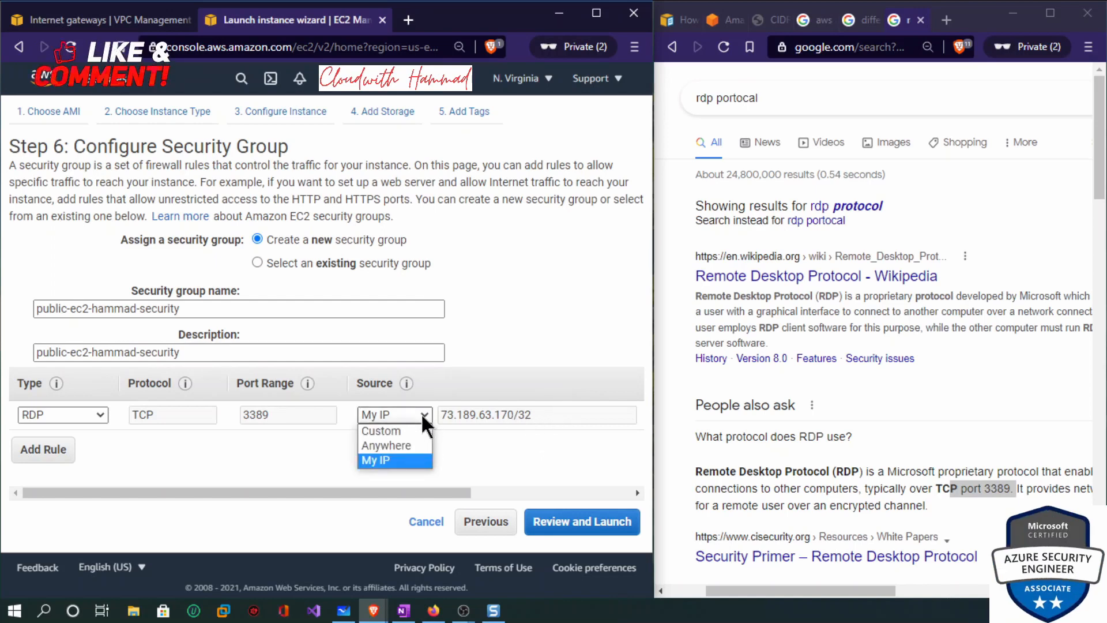
{"action": "left_click", "coordinate": [398, 446]}
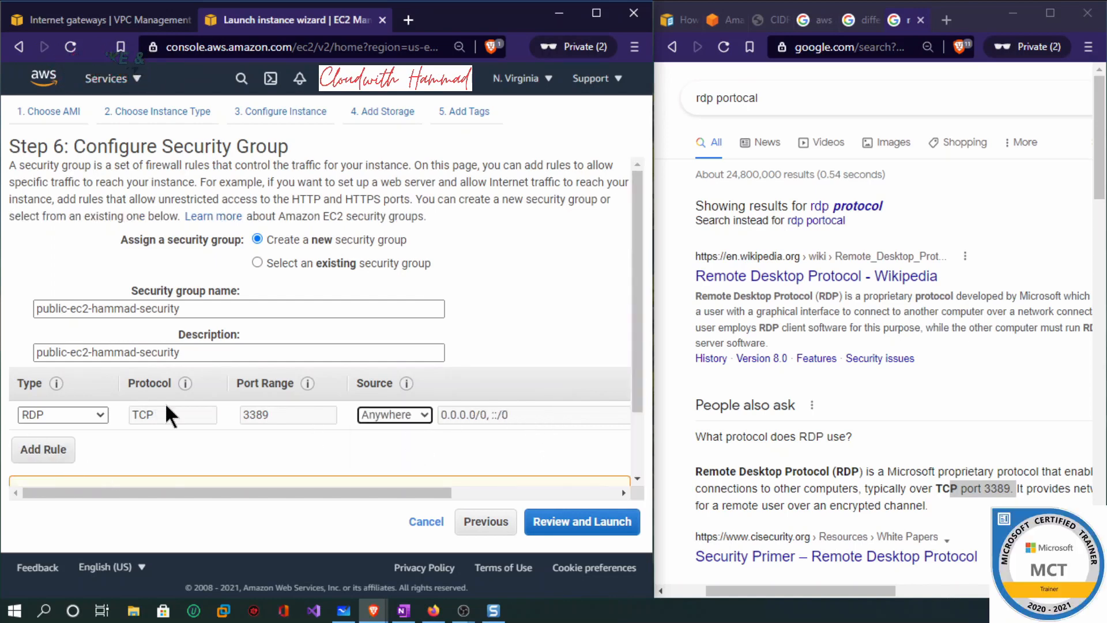
{"action": "left_click", "coordinate": [420, 413]}
{"action": "left_click", "coordinate": [413, 454]}
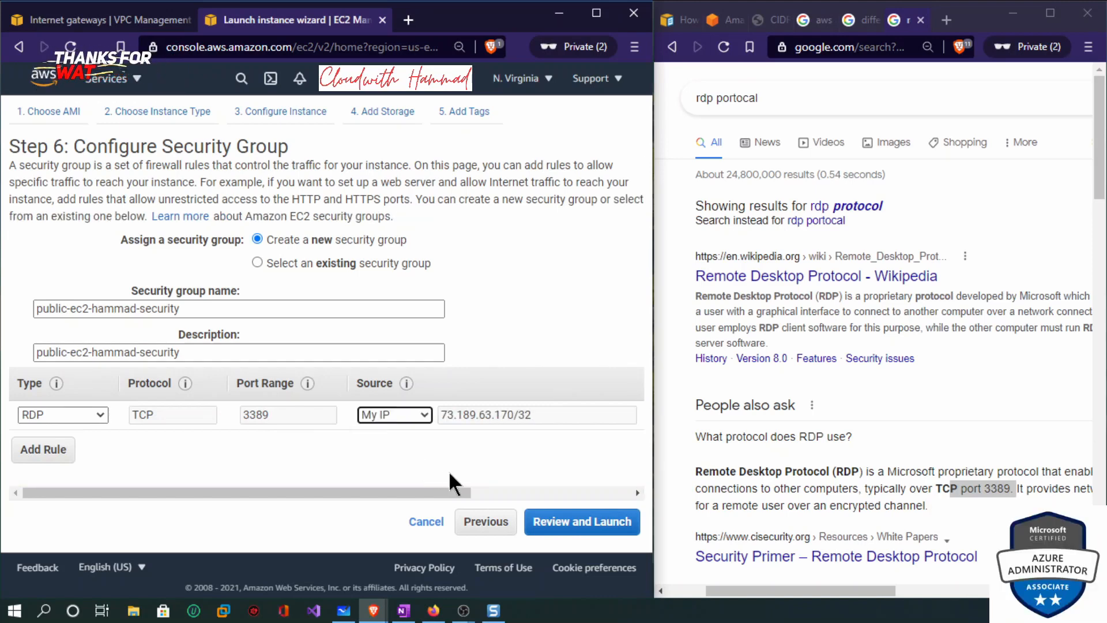
Add a second security group rule of type HTTP and highlight its source range.
{"action": "left_click", "coordinate": [44, 452]}
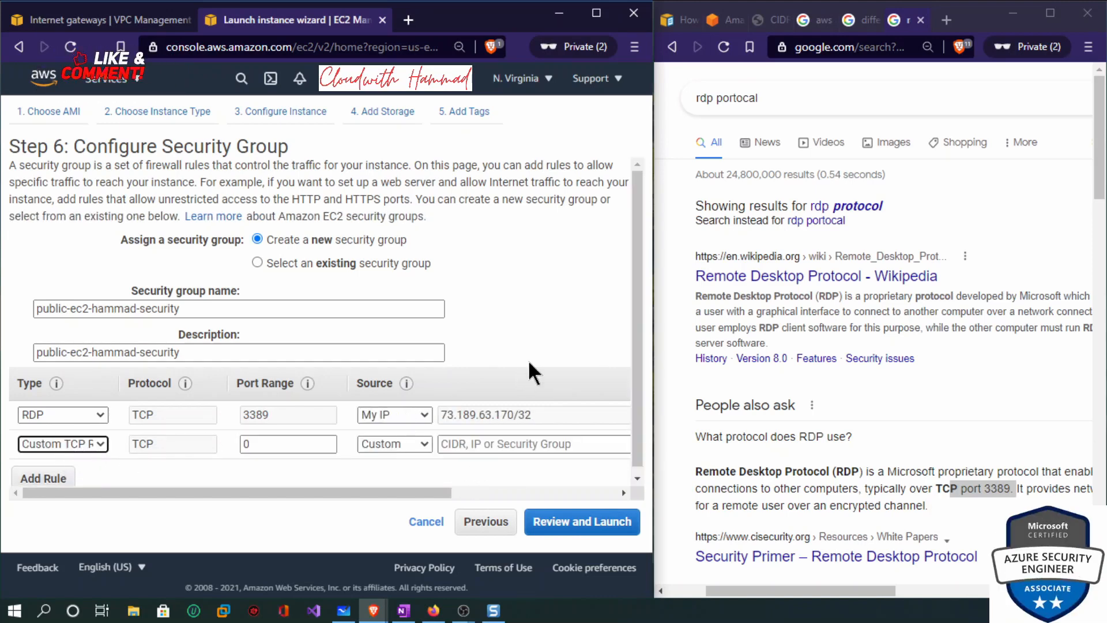
{"action": "left_click_drag", "start_coordinate": [635, 332], "coordinate": [655, 378]}
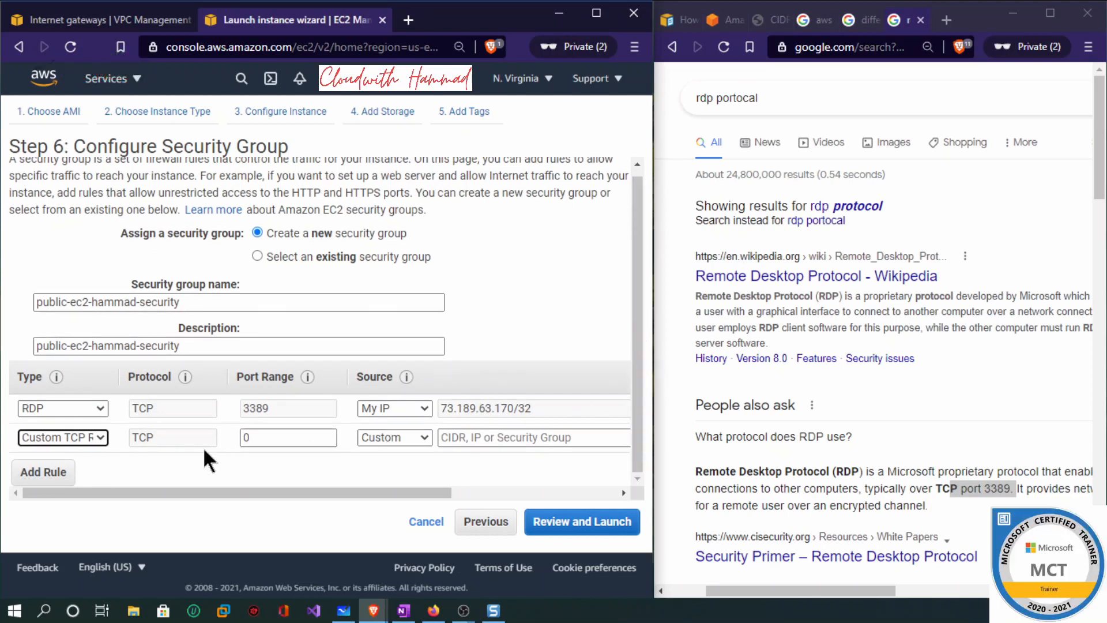
{"action": "left_click", "coordinate": [102, 439]}
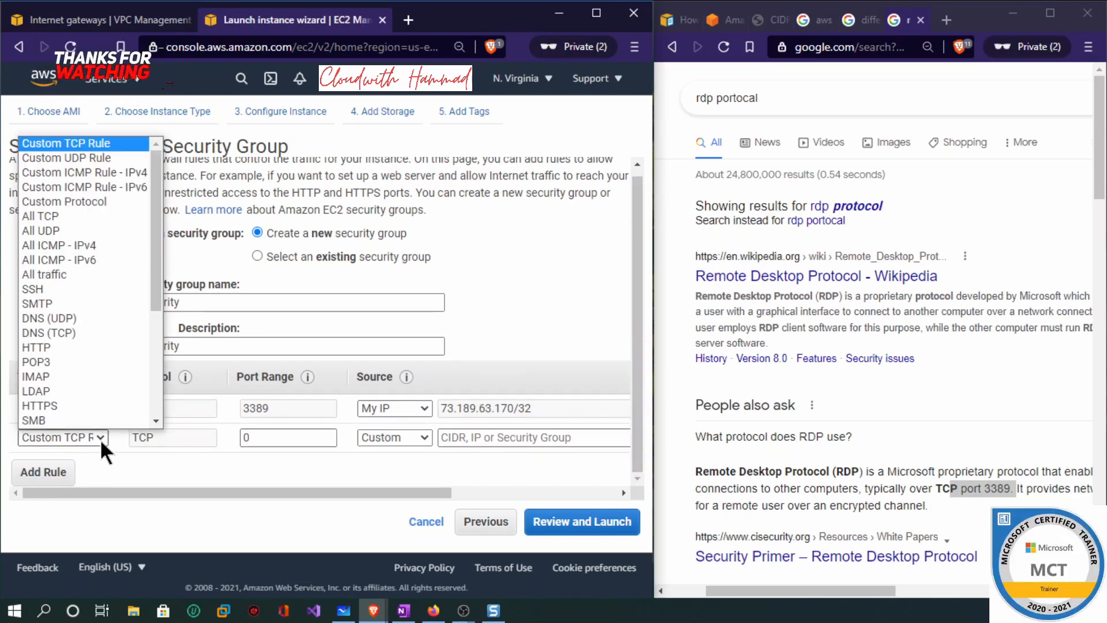
{"action": "left_click", "coordinate": [36, 346]}
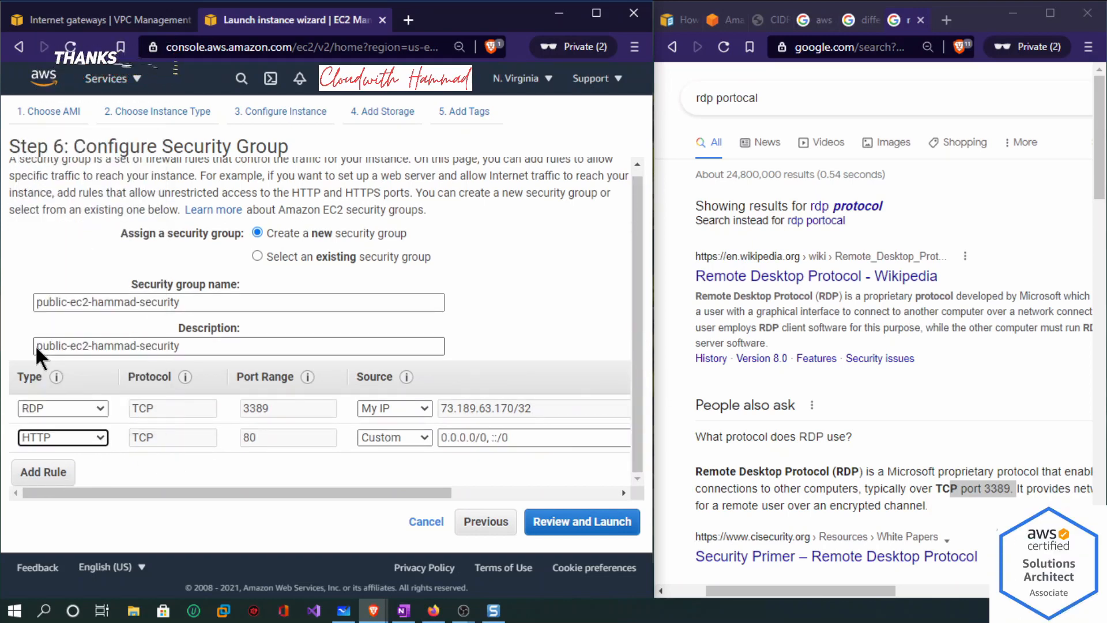
{"action": "left_click", "coordinate": [247, 437]}
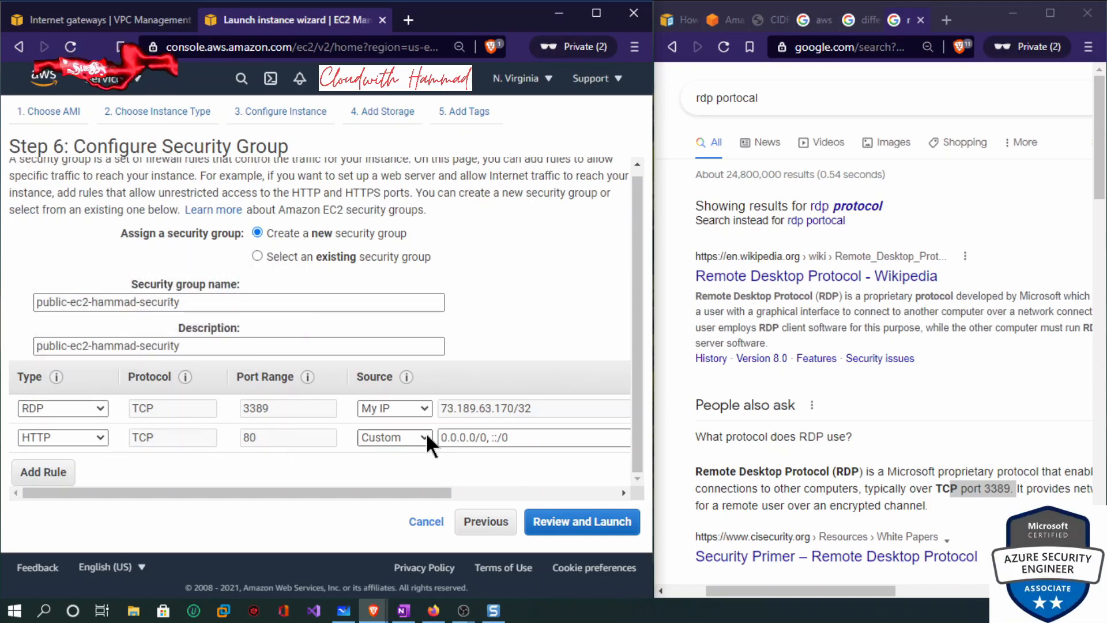
{"action": "left_click_drag", "start_coordinate": [519, 438], "coordinate": [438, 450]}
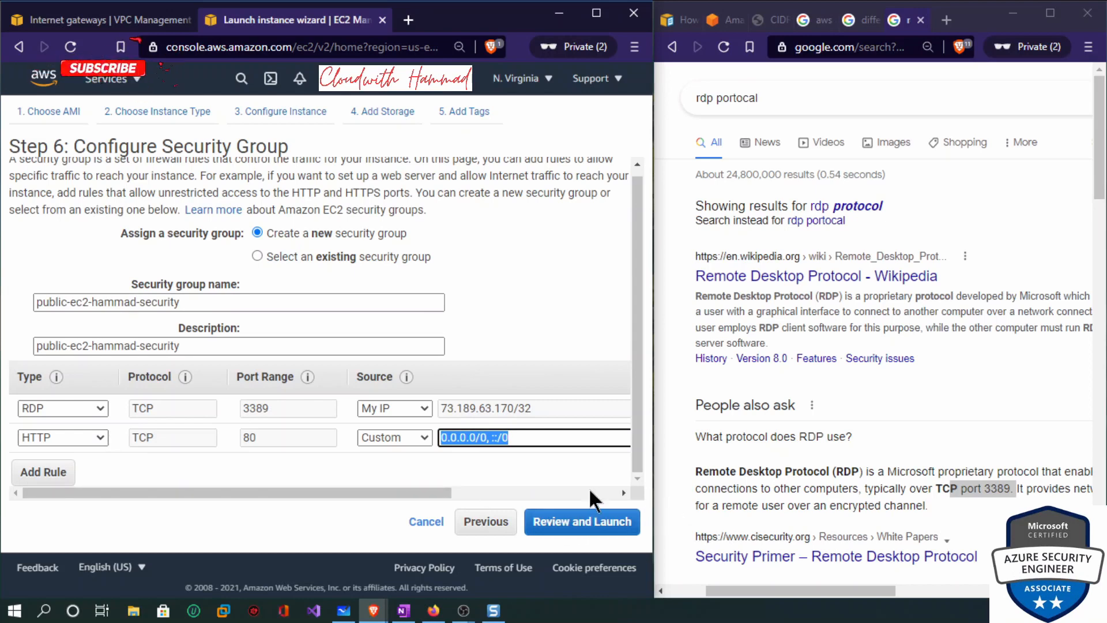
Proceed to the launch review and check the AMI, instance type and security group rules.
{"action": "left_click", "coordinate": [585, 523]}
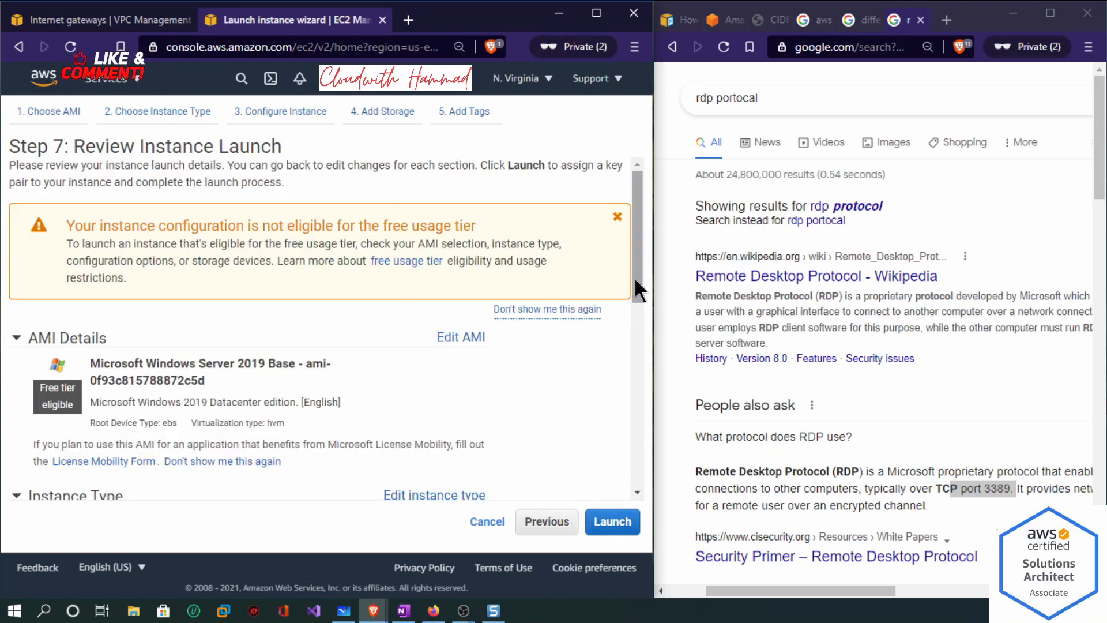
{"action": "scroll", "coordinate": [639, 291], "scroll_direction": "down", "scroll_amount": 3}
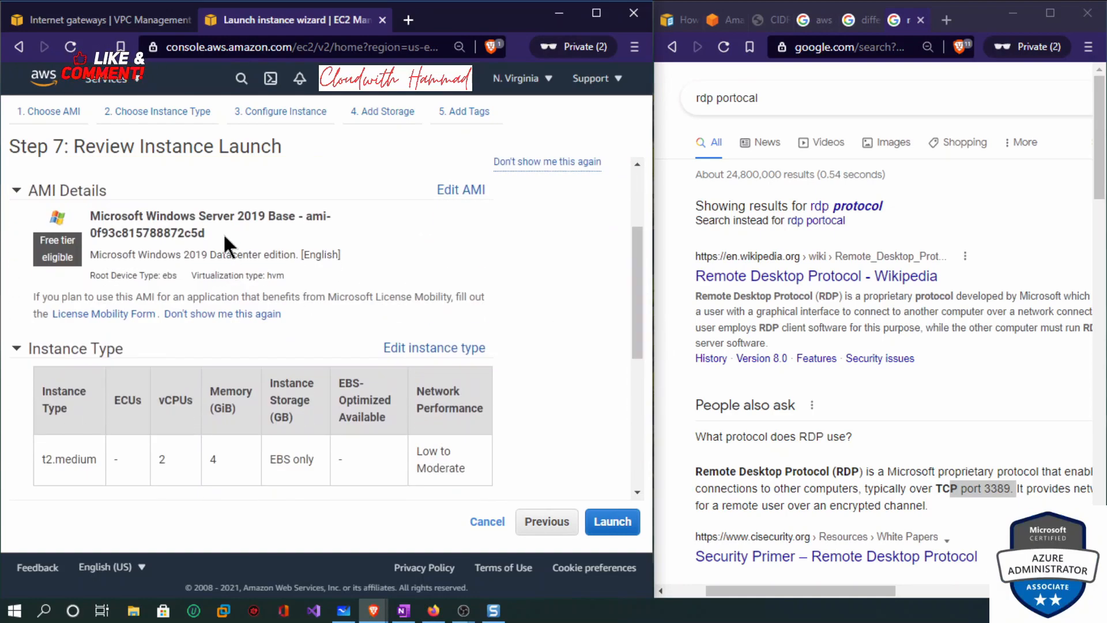
{"action": "left_click_drag", "start_coordinate": [636, 346], "coordinate": [651, 460]}
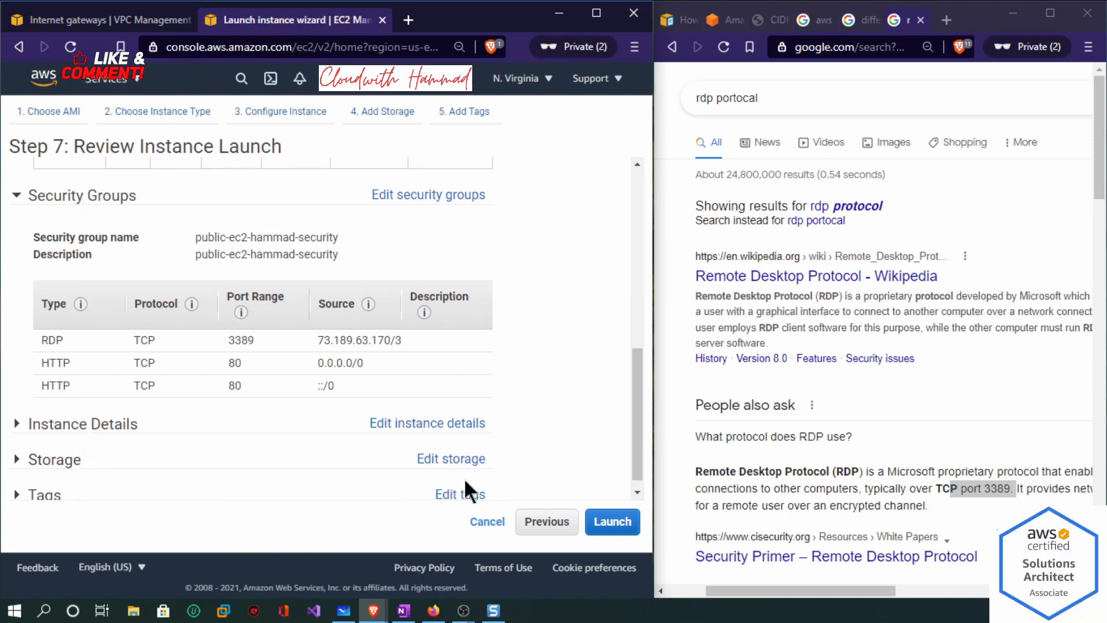
Start the launch, choose to create a new key pair named vpc-sg, and highlight the "pem file" mention in the download note.
{"action": "left_click", "coordinate": [612, 521]}
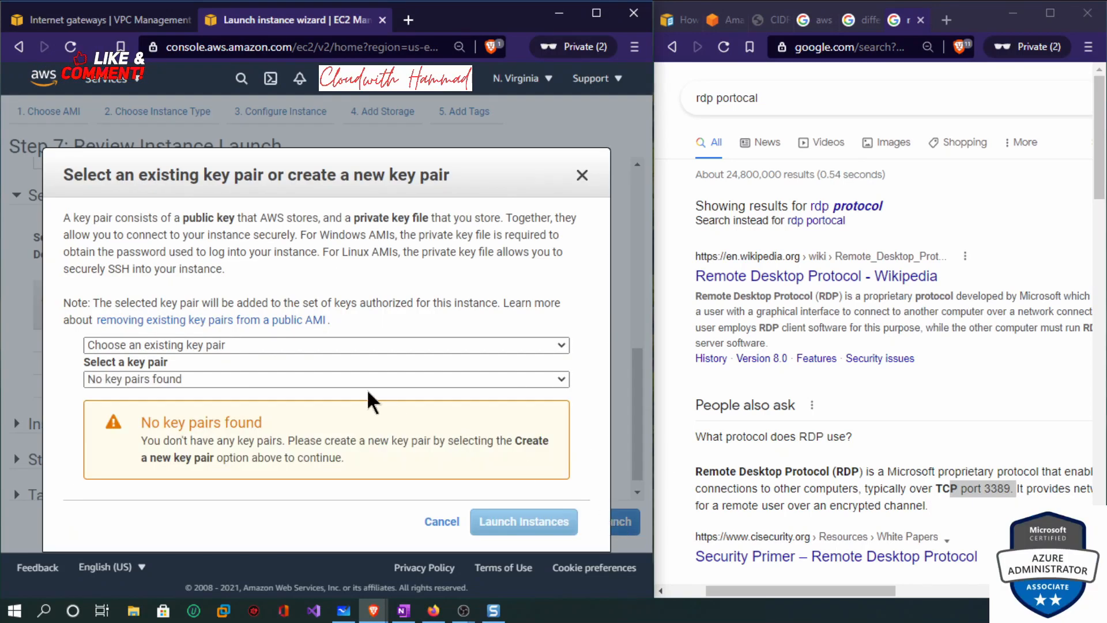
{"action": "left_click", "coordinate": [252, 344]}
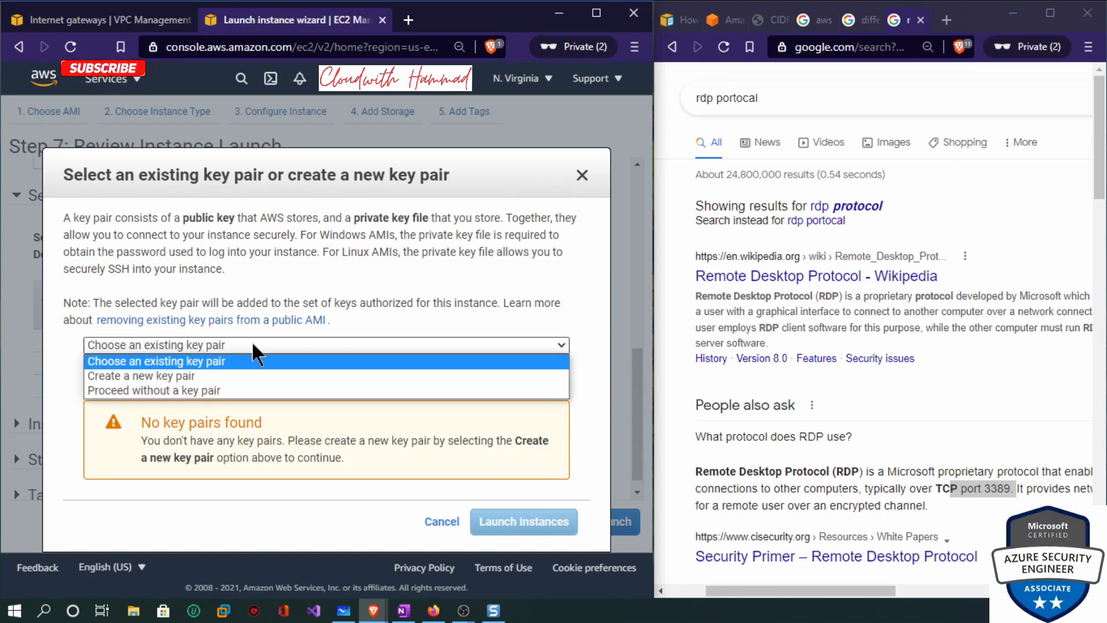
{"action": "left_click", "coordinate": [241, 380]}
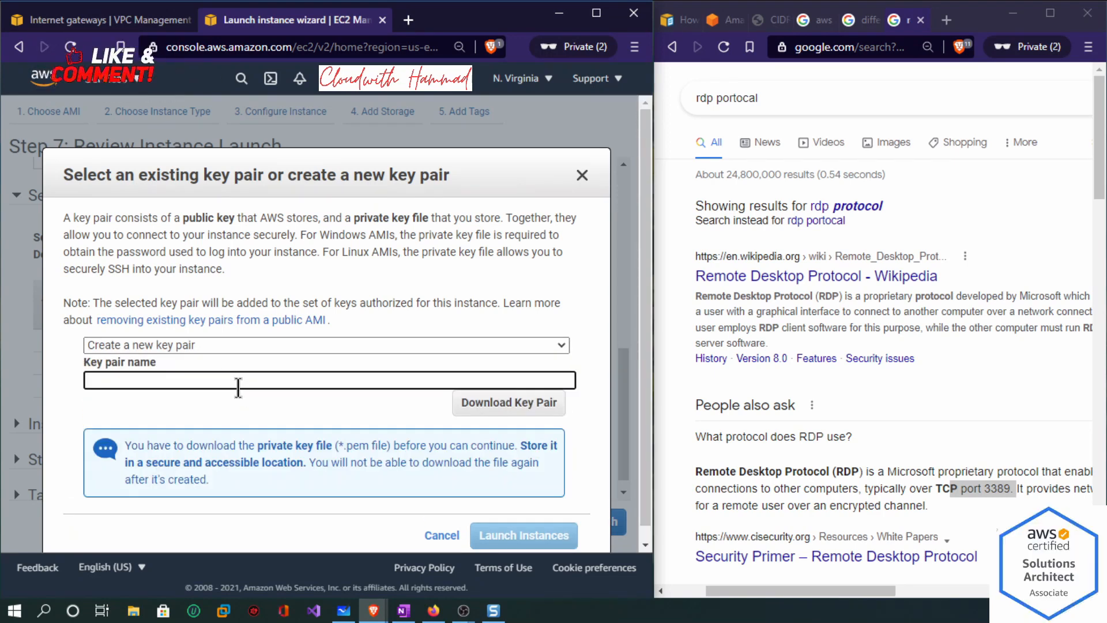
{"action": "type", "text": "Vpc-"}
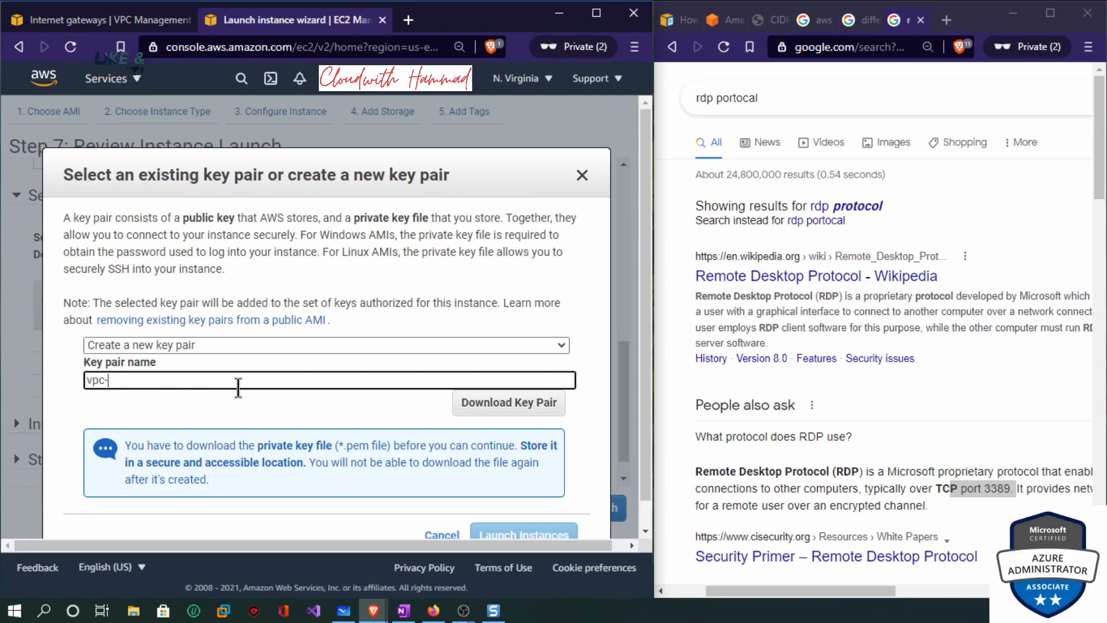
{"action": "type", "text": "sg"}
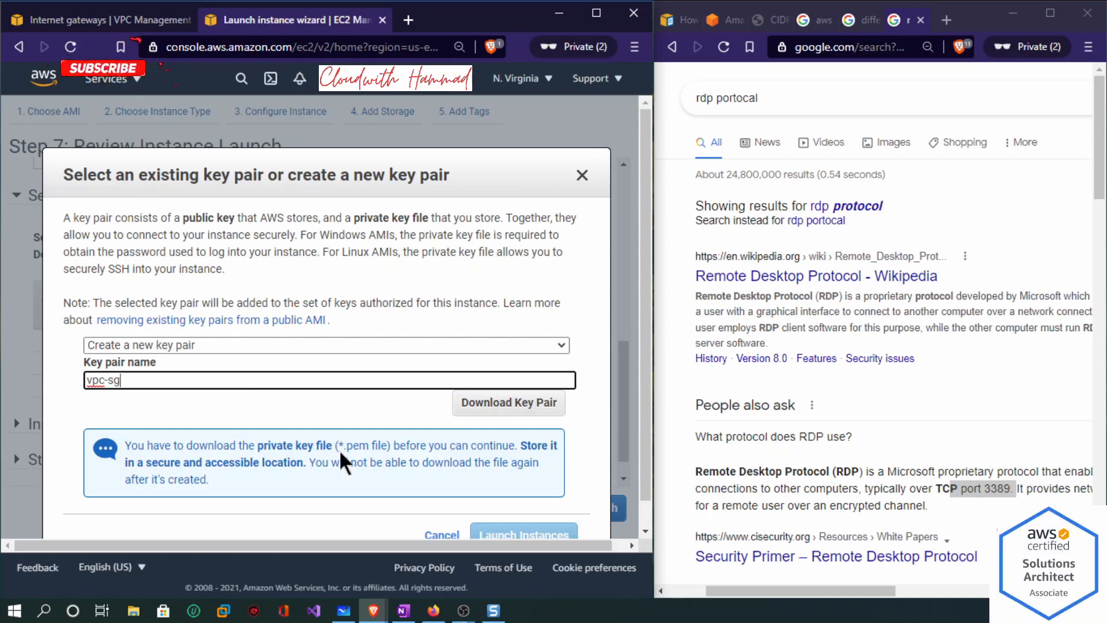
{"action": "left_click_drag", "start_coordinate": [346, 446], "coordinate": [351, 448]}
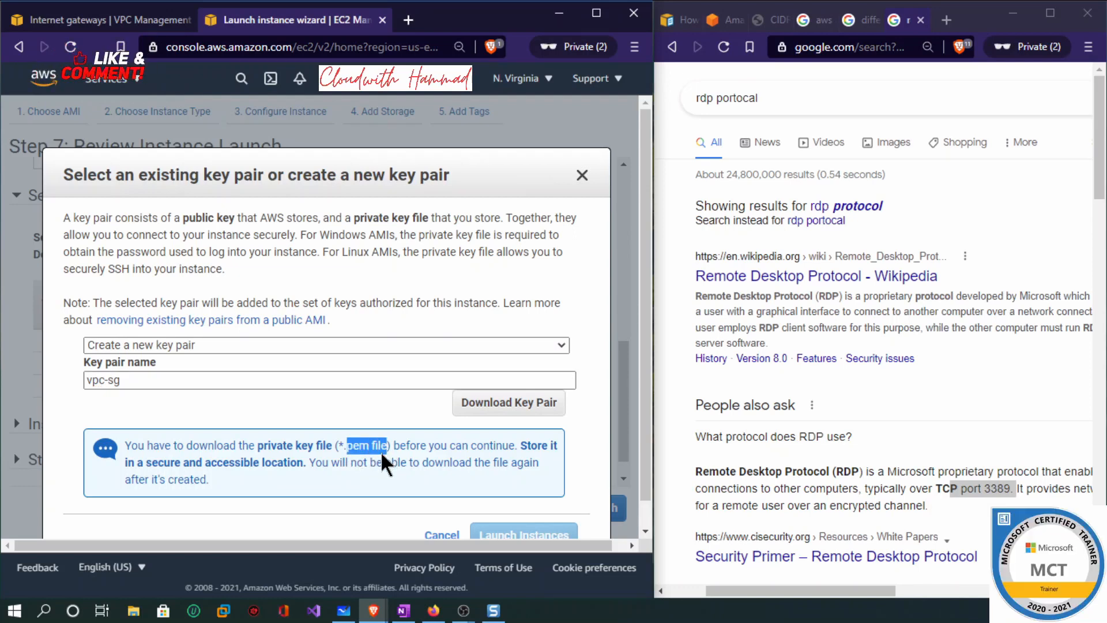
Download the vpc-sg key pair as a PEM file into the Downloads folder and dismiss the download notice.
{"action": "scroll", "coordinate": [393, 461], "scroll_direction": "down", "scroll_amount": 1}
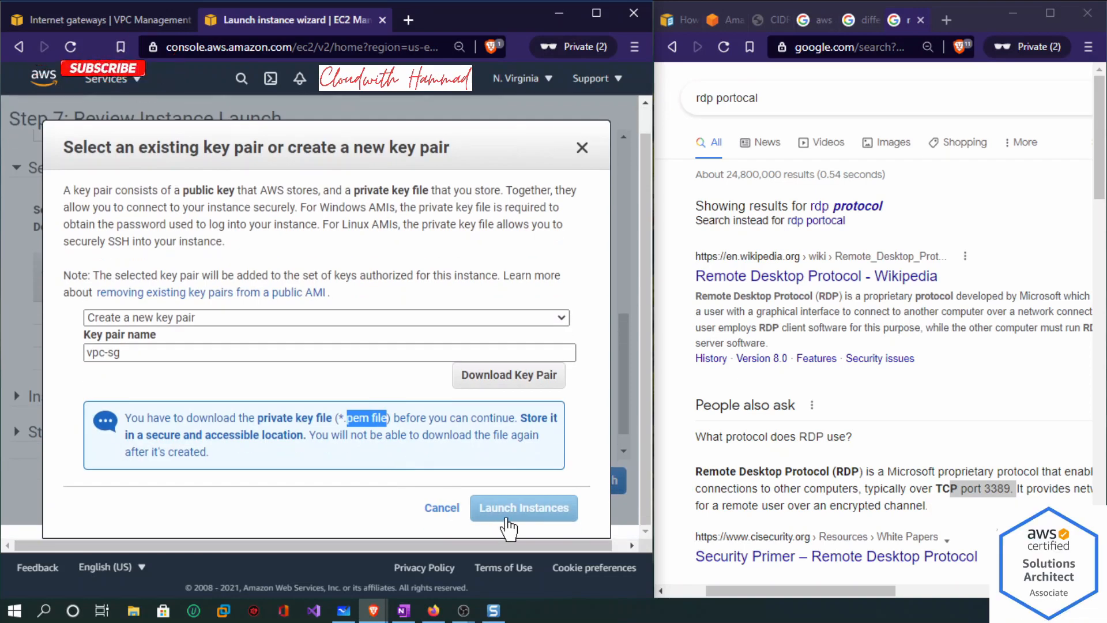
{"action": "left_click", "coordinate": [518, 378]}
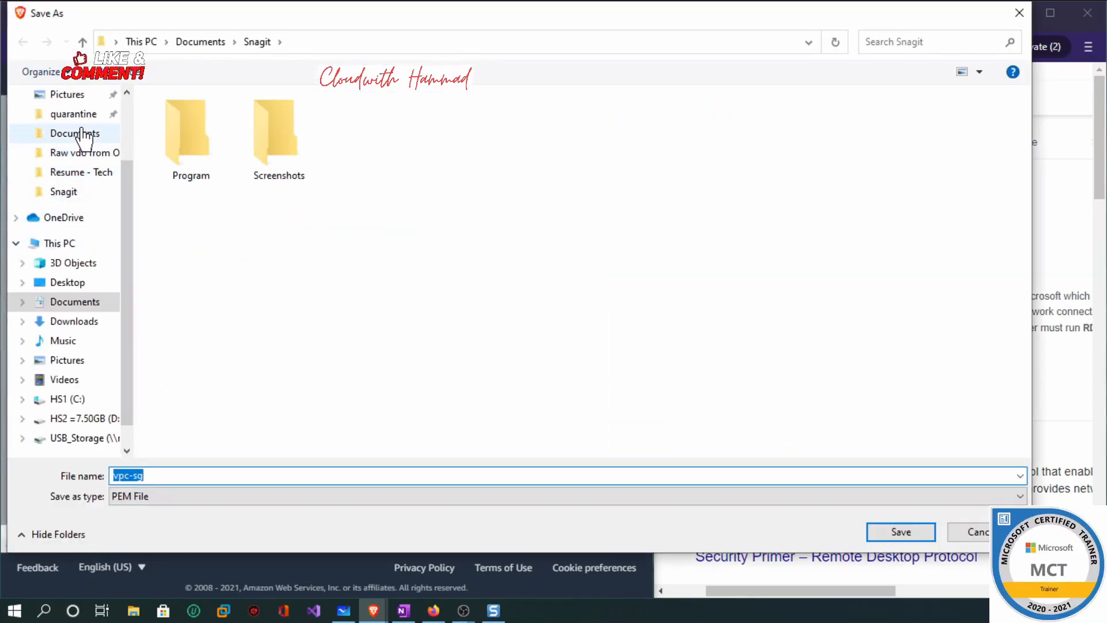
{"action": "scroll", "coordinate": [124, 145], "scroll_direction": "up", "scroll_amount": 2}
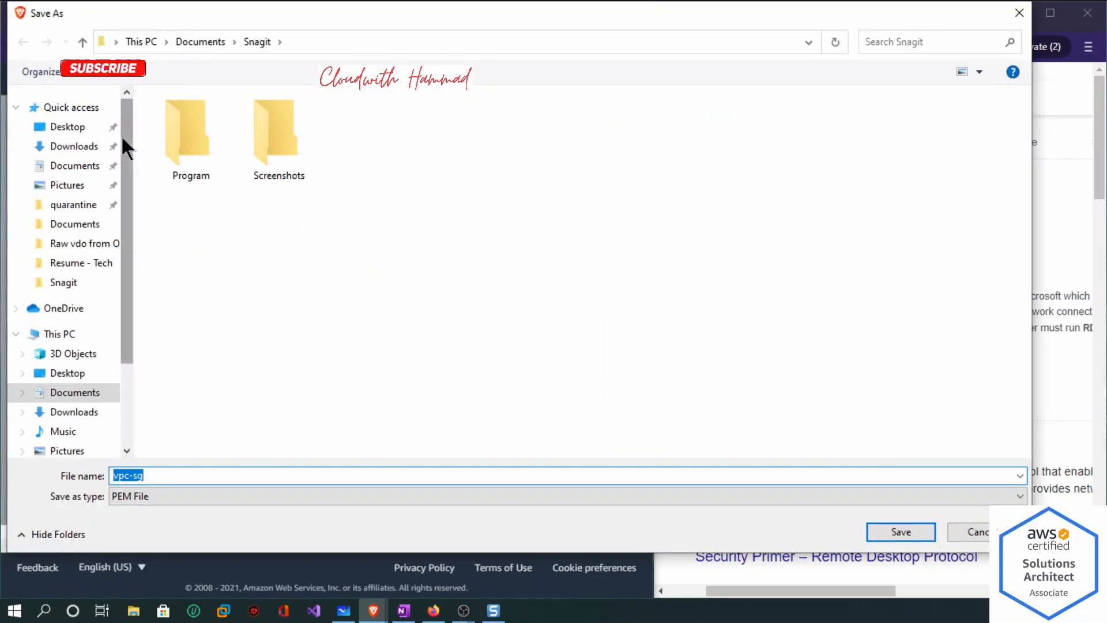
{"action": "left_click", "coordinate": [74, 147]}
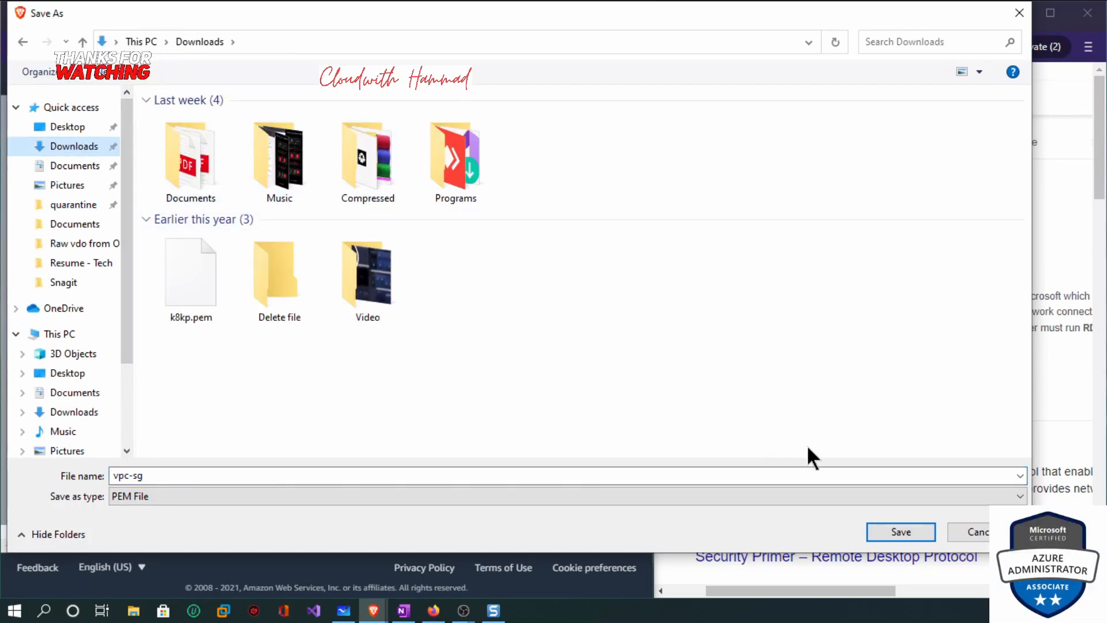
{"action": "left_click", "coordinate": [900, 532]}
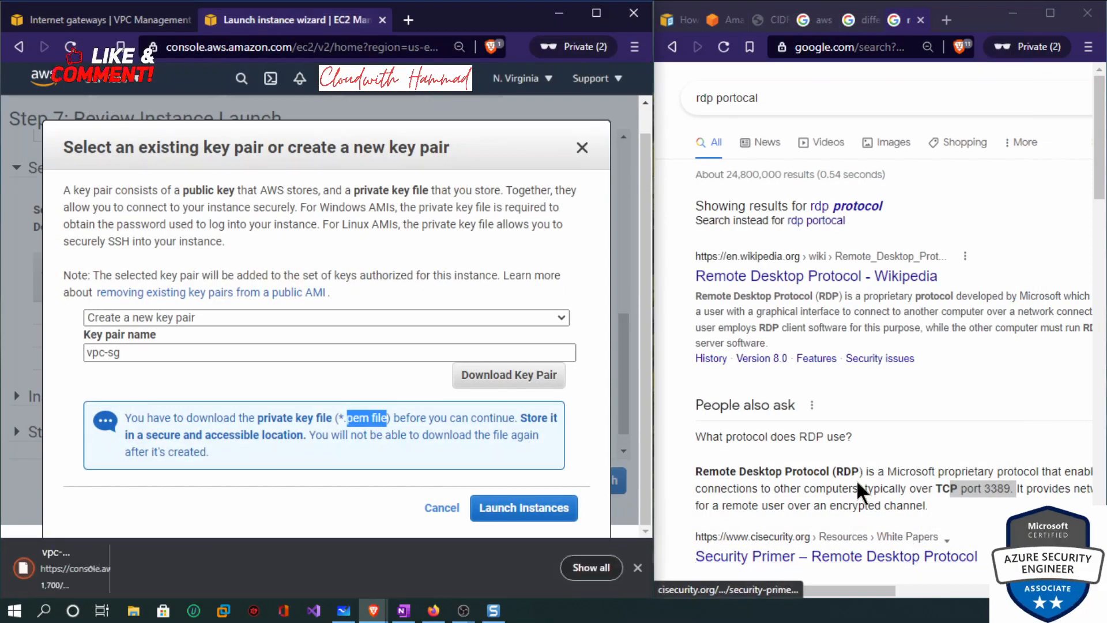
{"action": "left_click", "coordinate": [637, 568]}
Launch the EC2 instance with the new key pair and open the instances list.
{"action": "left_click", "coordinate": [513, 522]}
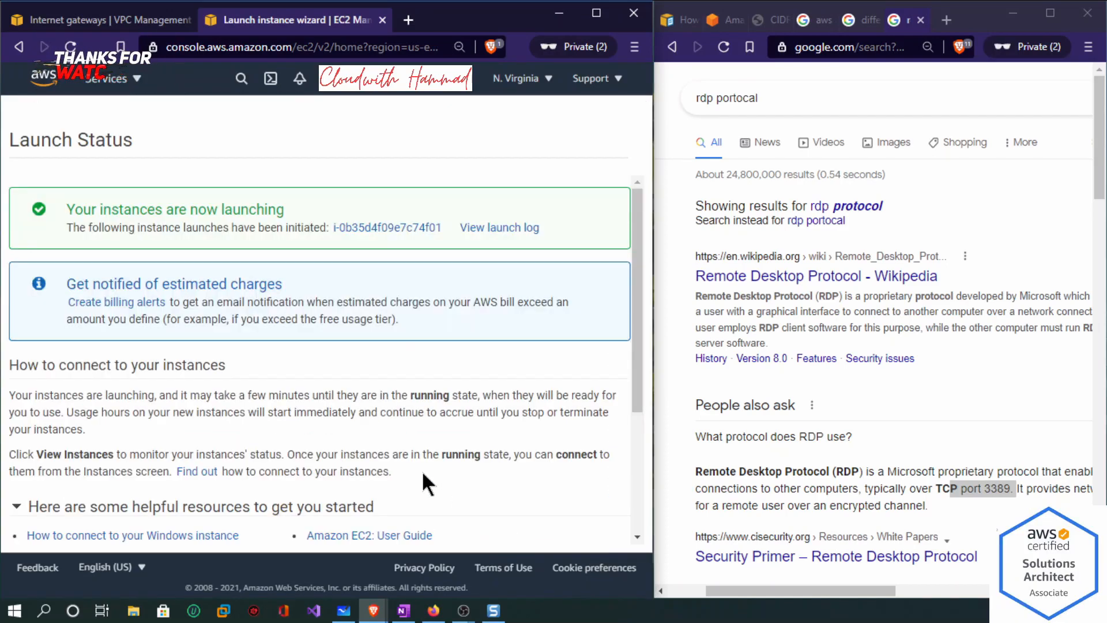
{"action": "scroll", "coordinate": [430, 470], "scroll_direction": "down", "scroll_amount": 3}
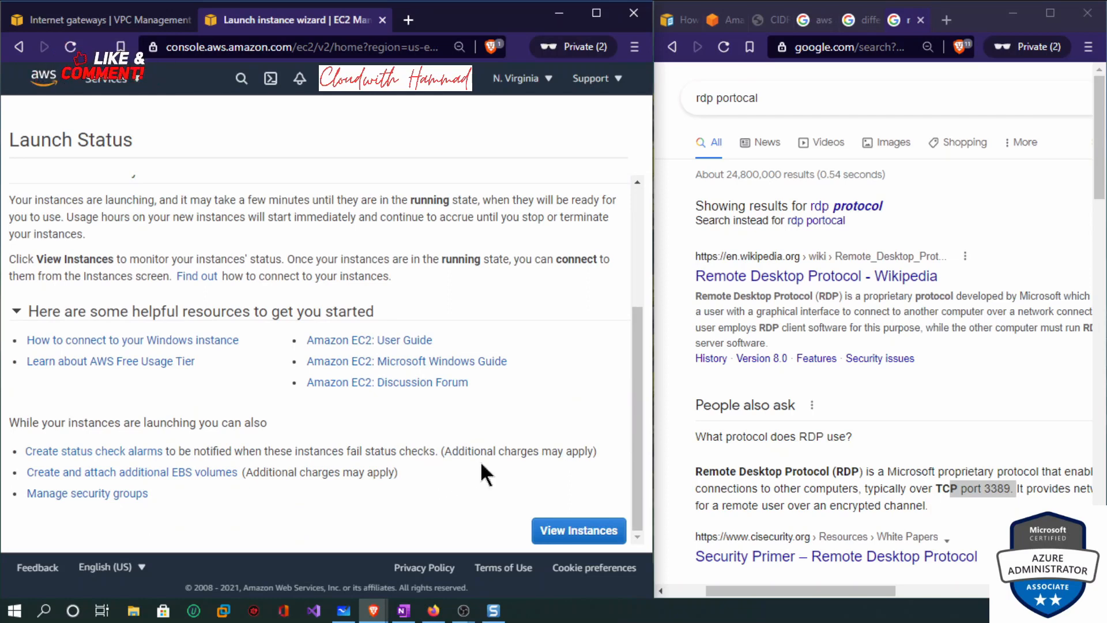
{"action": "left_click", "coordinate": [577, 529]}
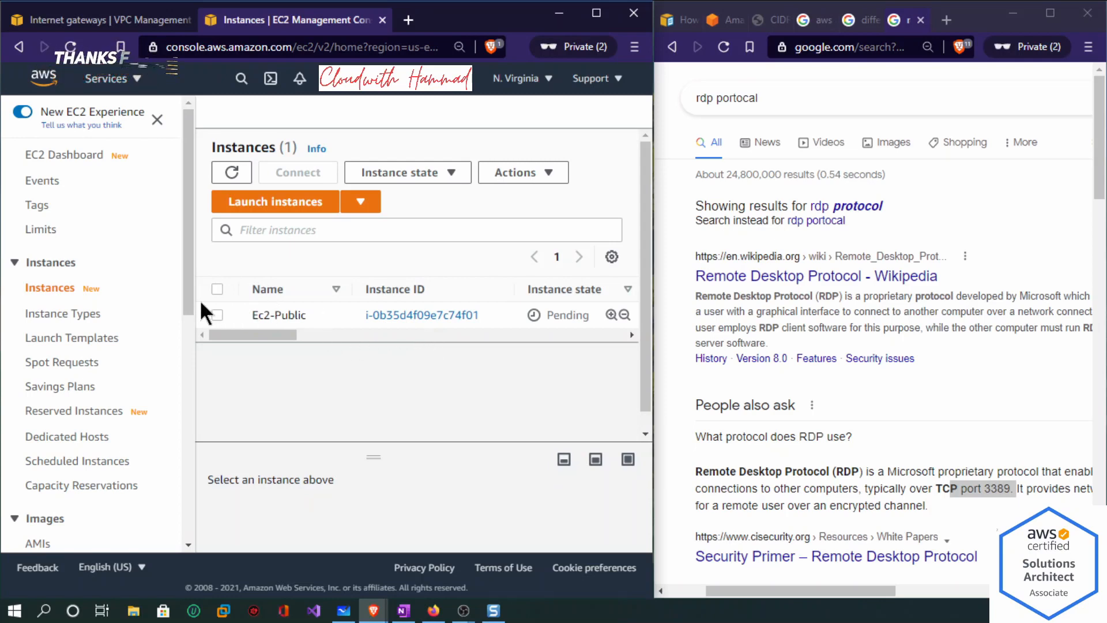
Select the Ec2-Public instance, enlarge its details pane and highlight its instance state.
{"action": "left_click", "coordinate": [217, 314]}
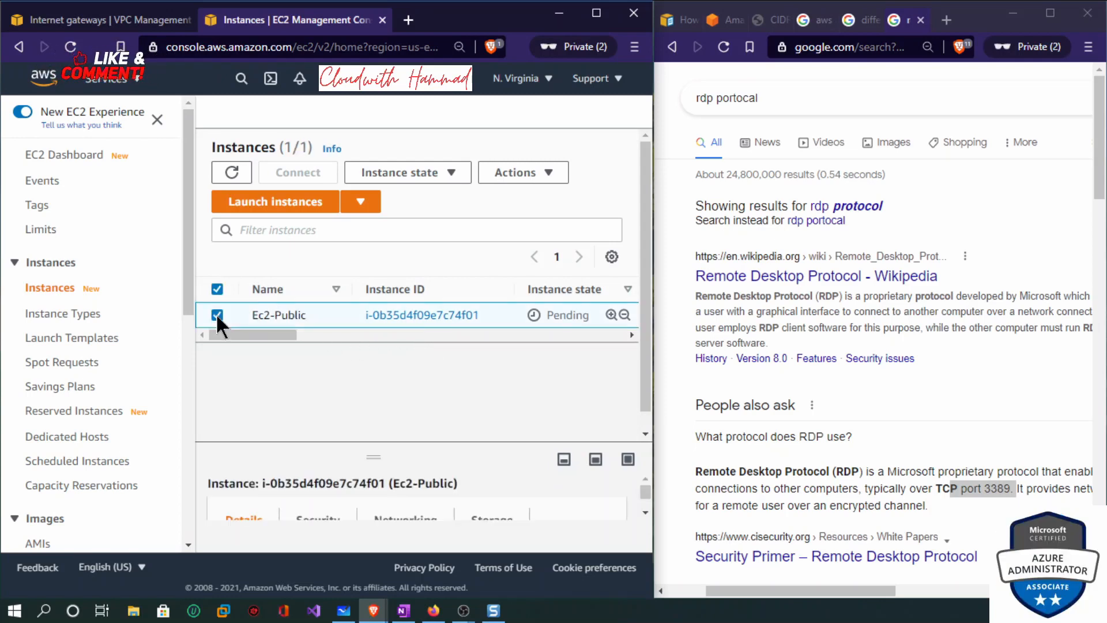
{"action": "left_click_drag", "start_coordinate": [395, 460], "coordinate": [373, 356]}
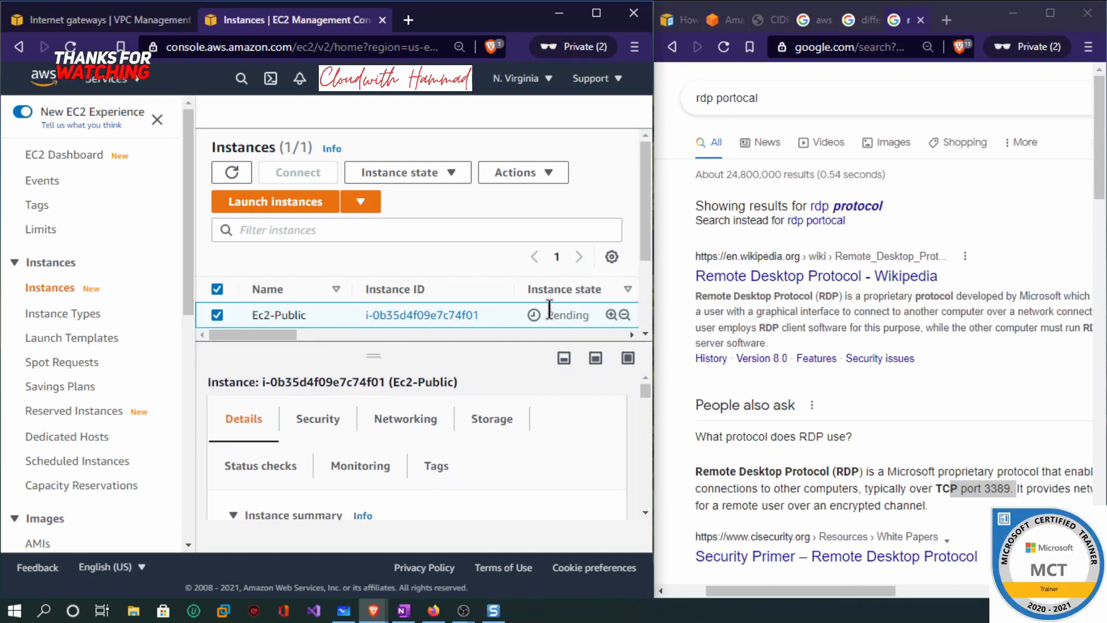
{"action": "left_click_drag", "start_coordinate": [652, 261], "coordinate": [708, 242]}
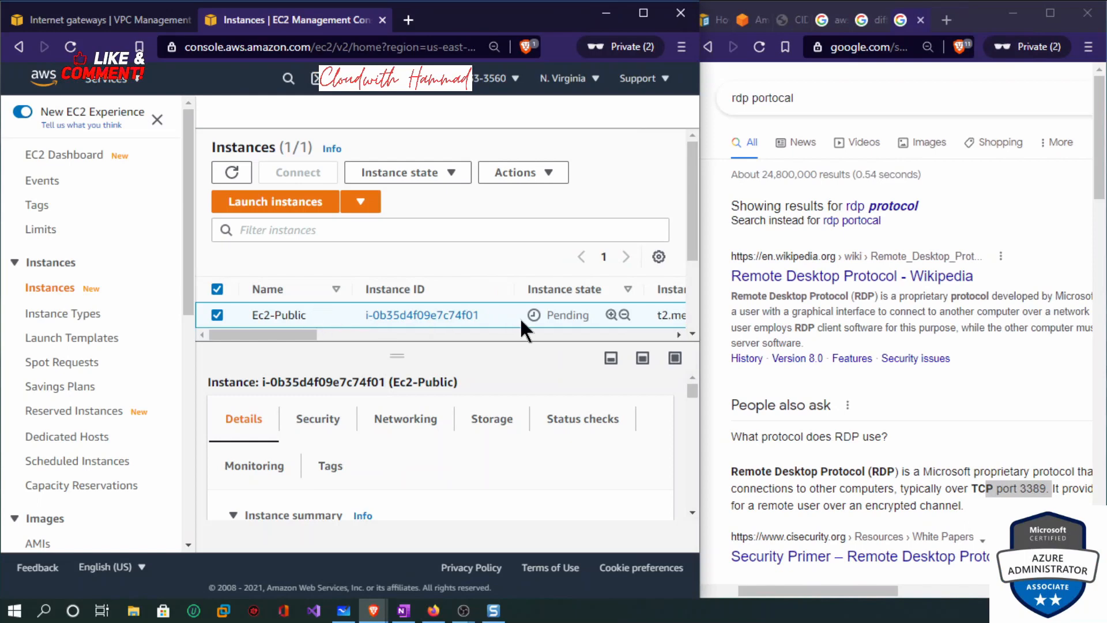
{"action": "double_click", "coordinate": [554, 314]}
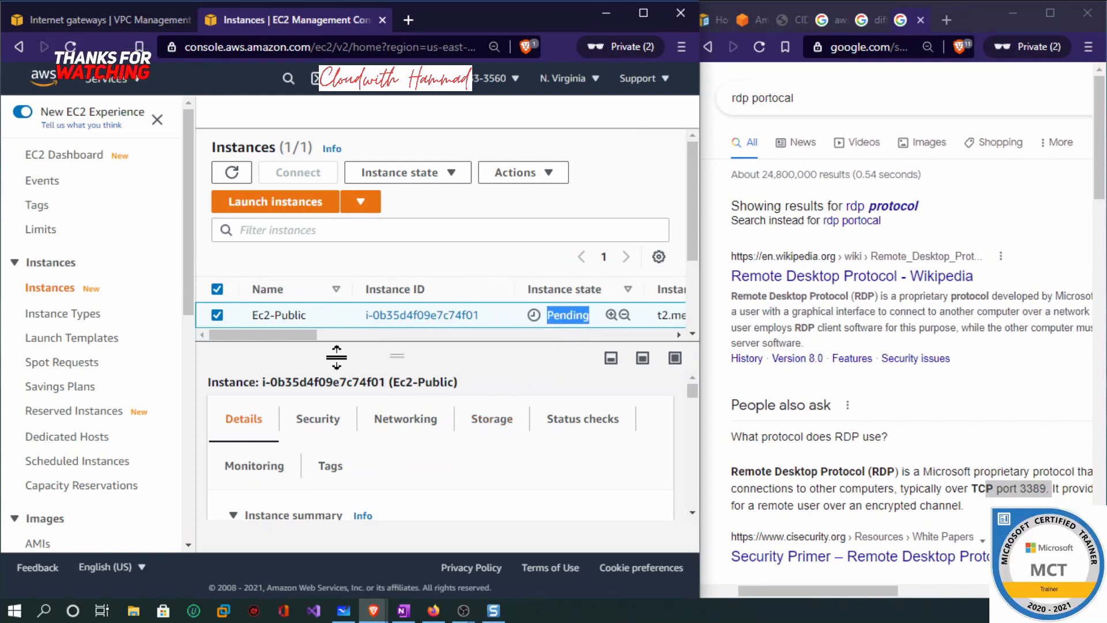
Open the VPC dashboard from the console home and close the last two Google search tabs in the second browser window.
{"action": "left_click", "coordinate": [42, 76]}
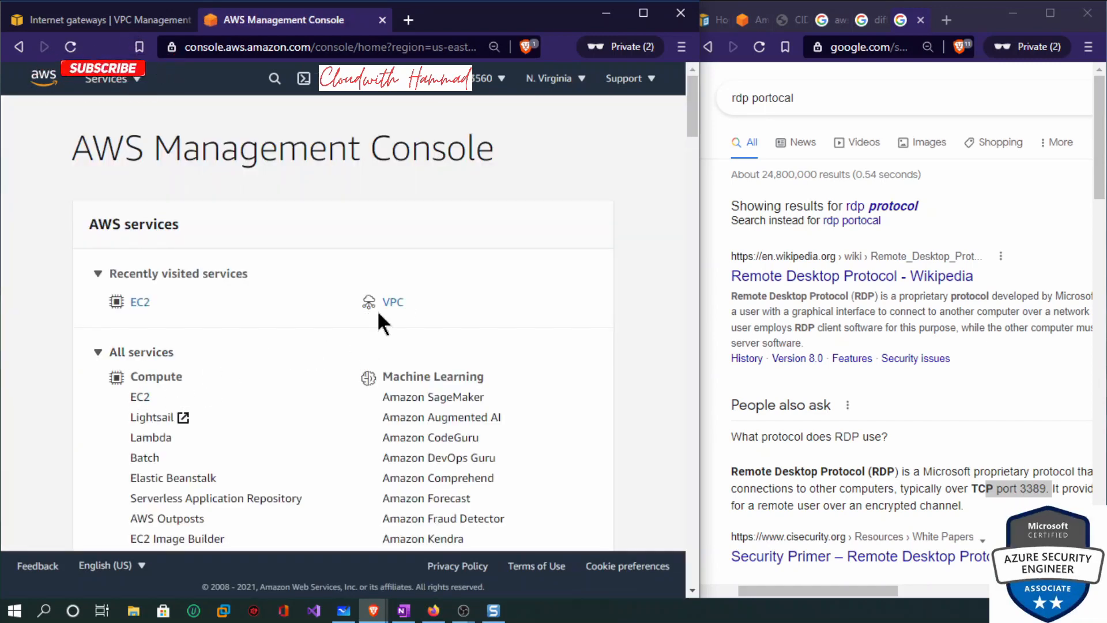
{"action": "left_click", "coordinate": [385, 305]}
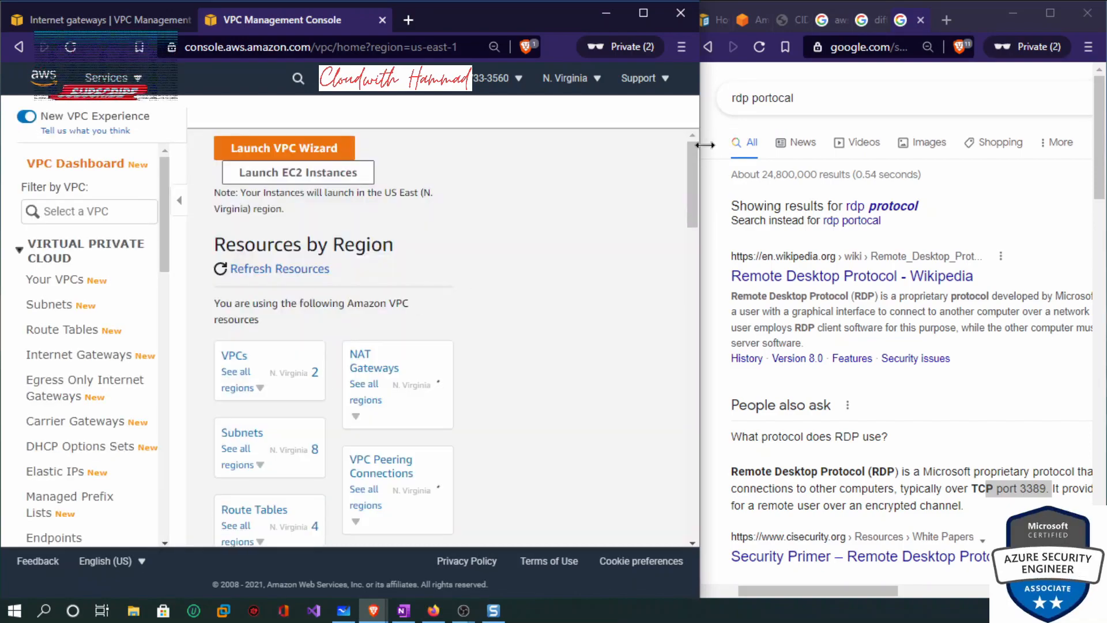
{"action": "left_click_drag", "start_coordinate": [704, 145], "coordinate": [585, 152]}
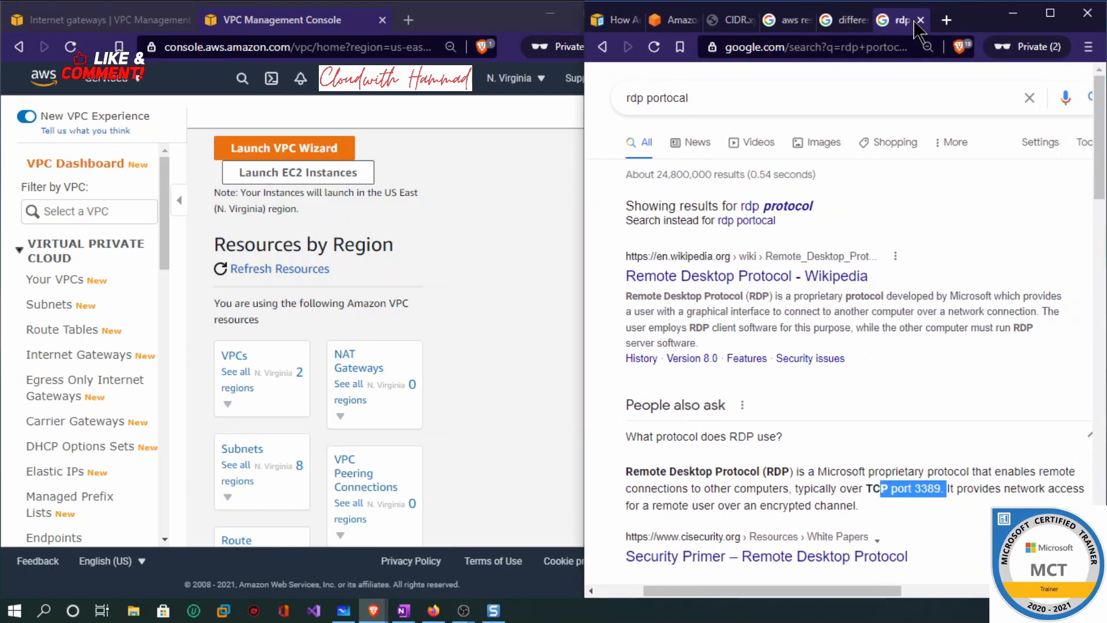
{"action": "left_click", "coordinate": [920, 20]}
{"action": "left_click", "coordinate": [920, 20]}
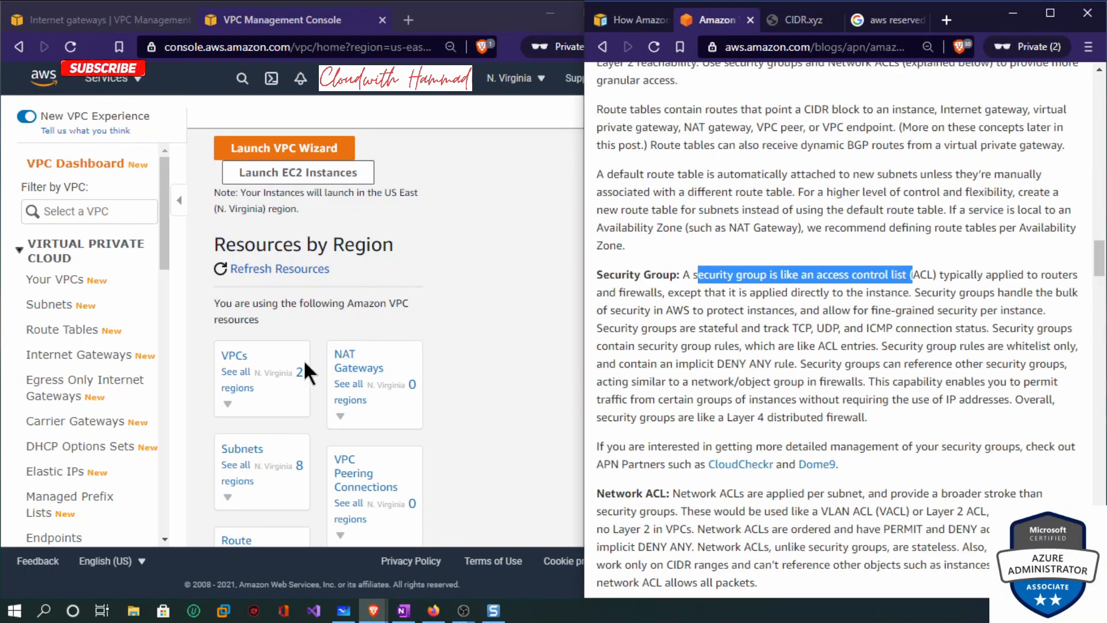
Create an internet gateway with a name tag made of vpc-, the owner's first name and -igw.
{"action": "left_click", "coordinate": [82, 356]}
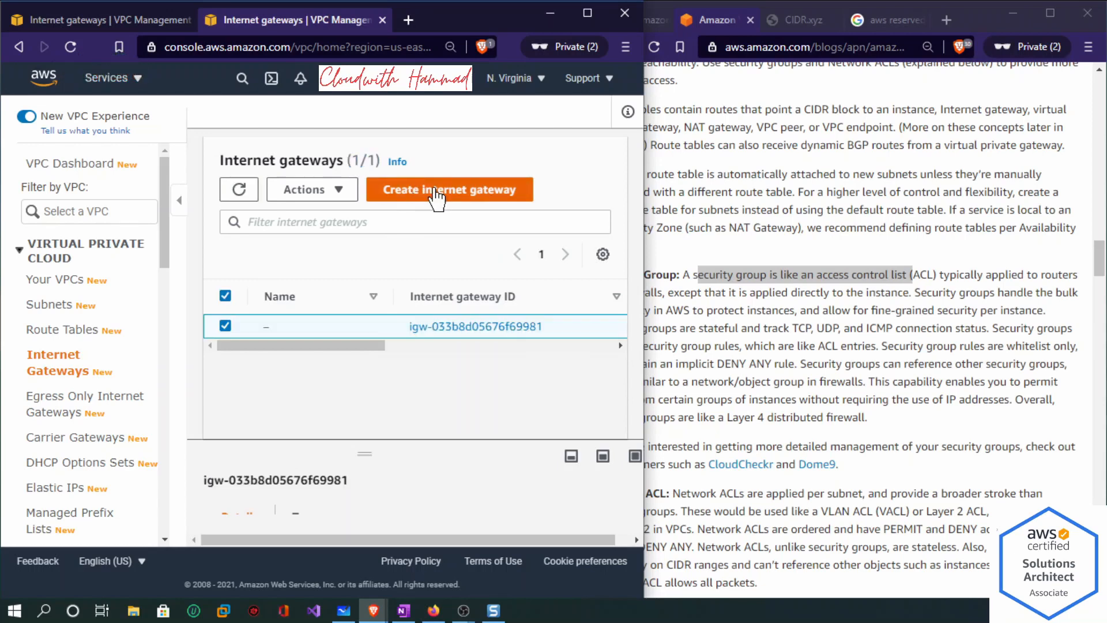
{"action": "left_click_drag", "start_coordinate": [346, 346], "coordinate": [203, 348]}
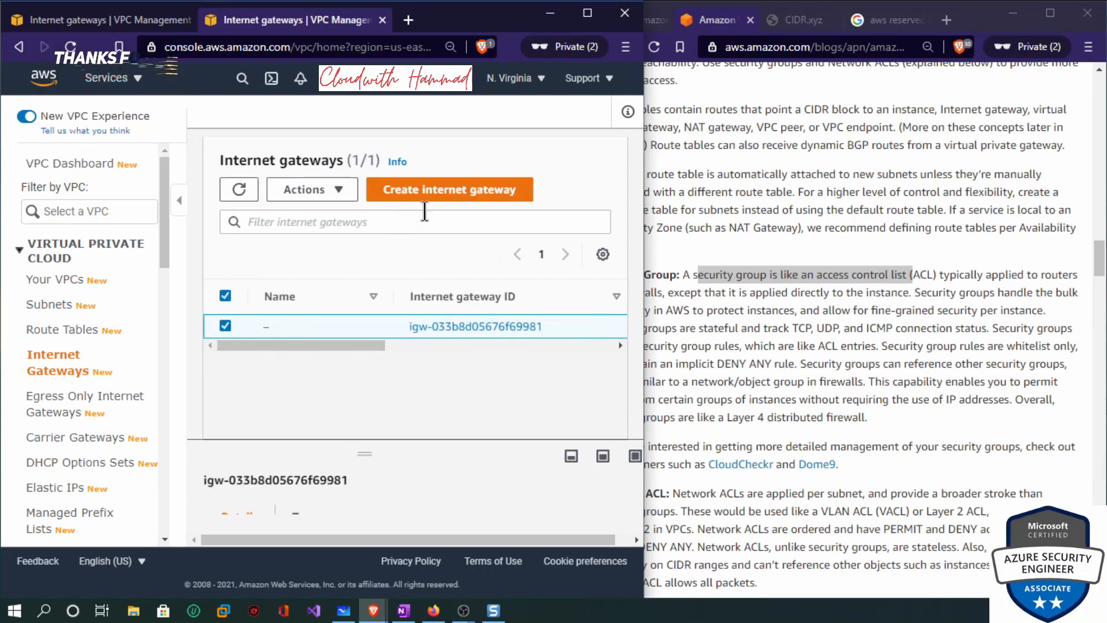
{"action": "left_click", "coordinate": [429, 191]}
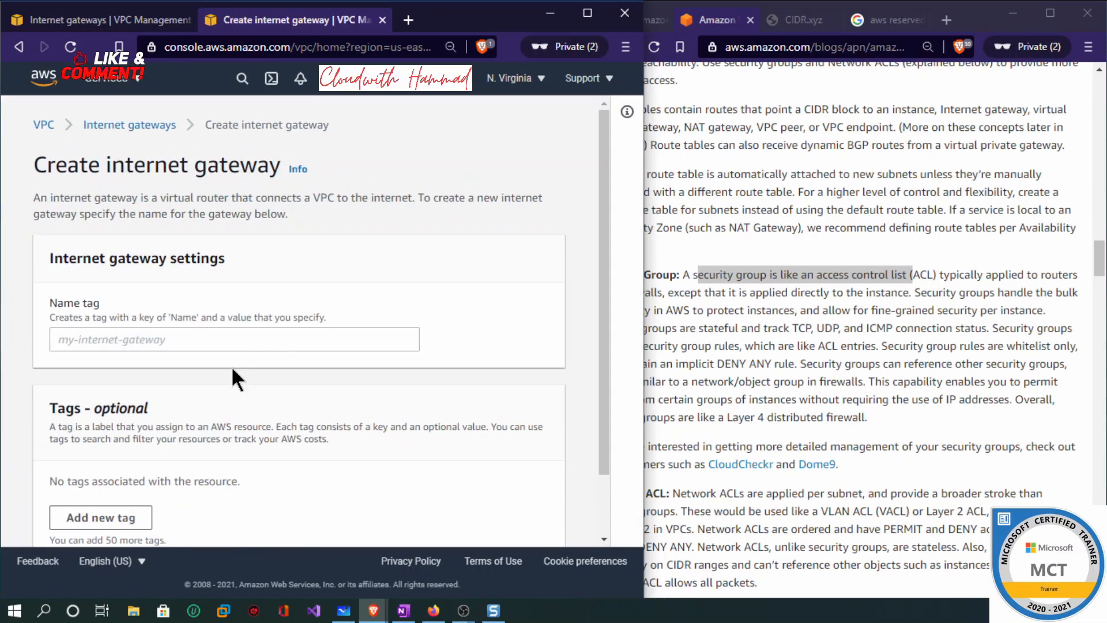
{"action": "left_click", "coordinate": [196, 345]}
{"action": "type", "text": "vpc=a"}
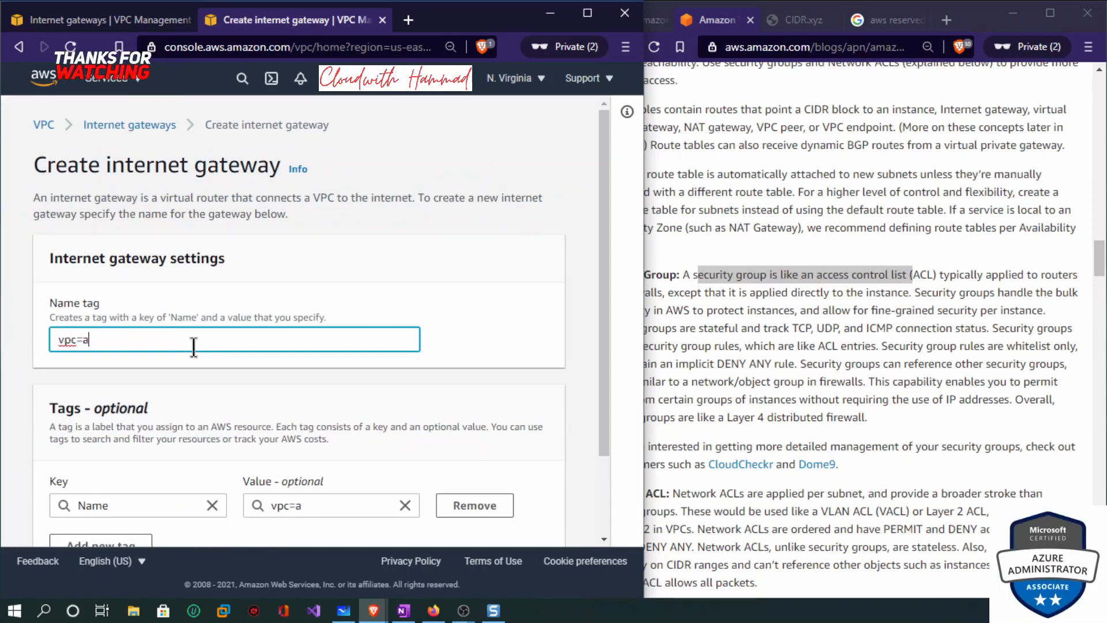
{"action": "key", "text": "BackSpace"}
{"action": "key", "text": "BackSpace"}
{"action": "type", "text": "-hammad"}
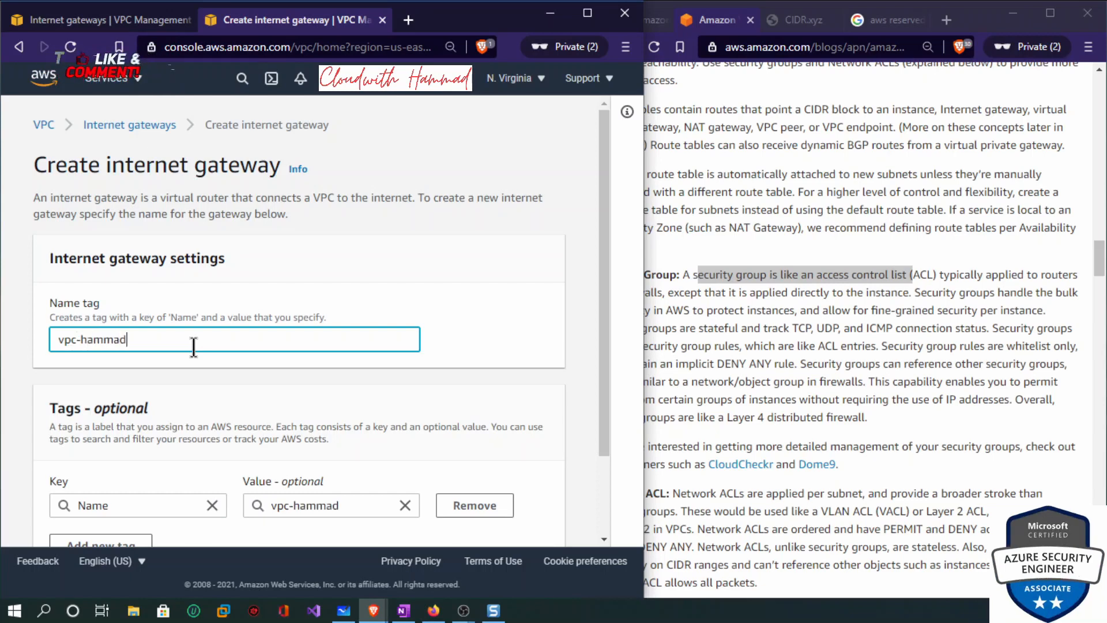
{"action": "key", "text": "BackSpace"}
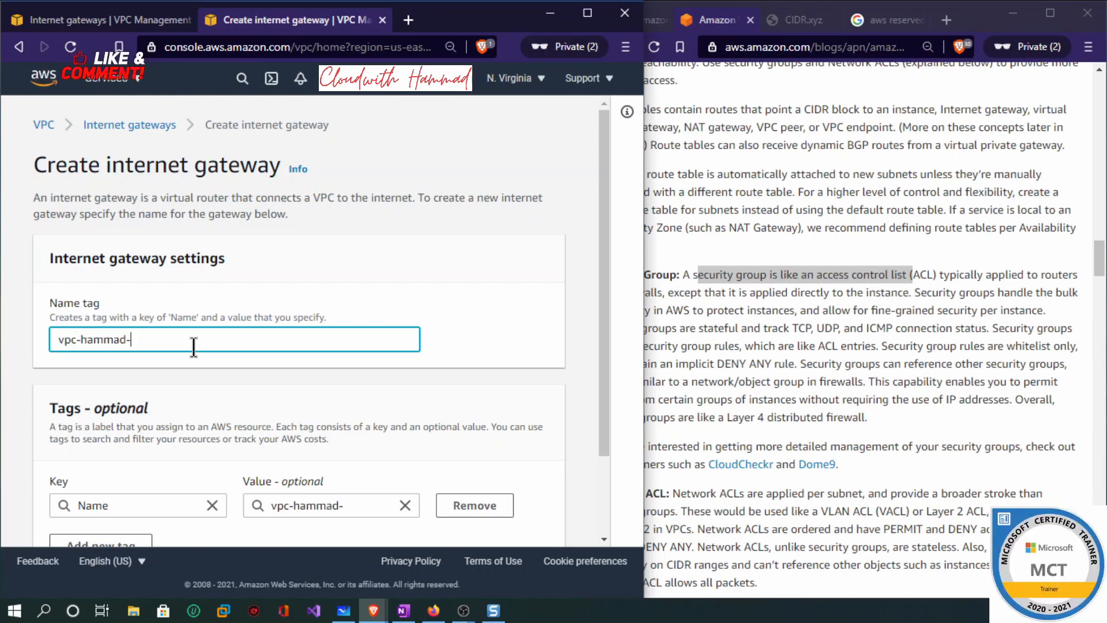
{"action": "scroll", "coordinate": [163, 391], "scroll_direction": "down", "scroll_amount": 2}
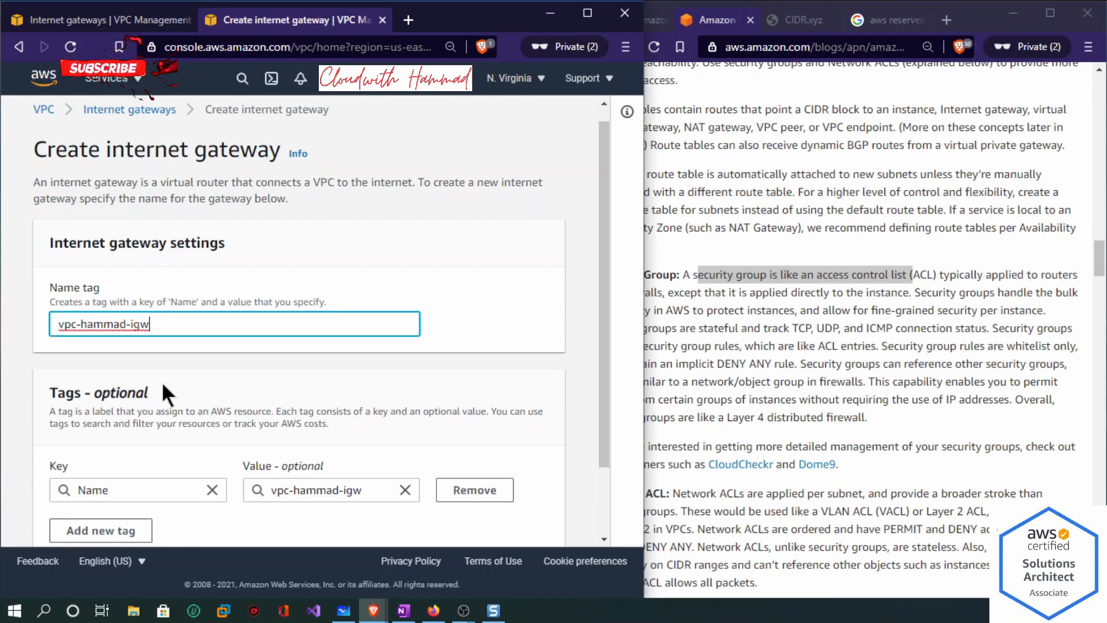
{"action": "left_click", "coordinate": [526, 517]}
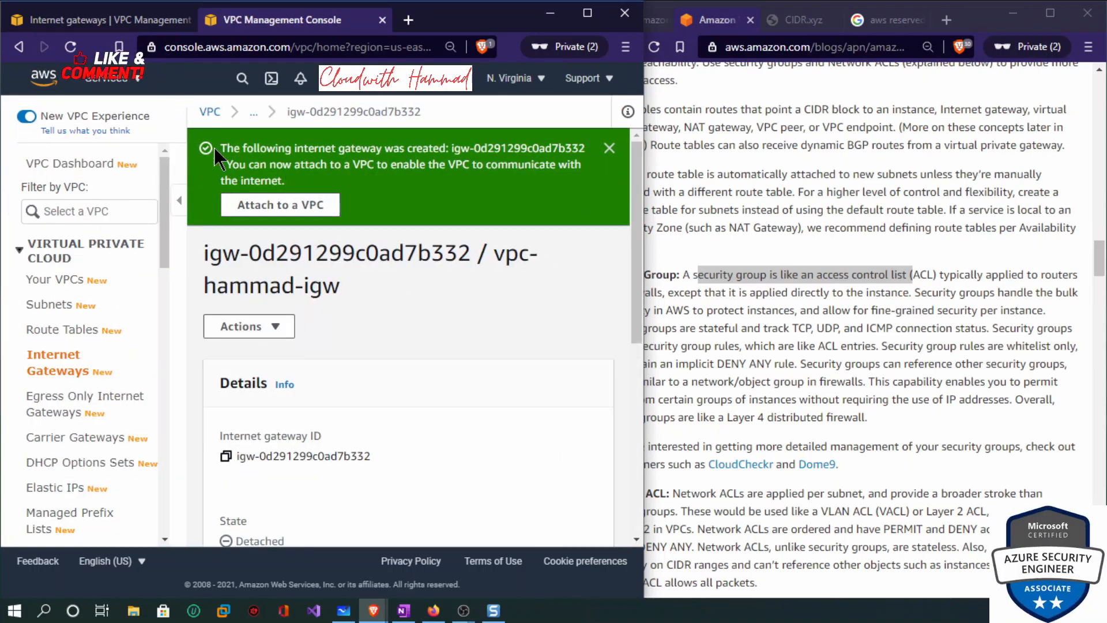
Highlight the gateway's creation notice, start attaching it to a VPC and choose the custom us-east VPC.
{"action": "left_click_drag", "start_coordinate": [247, 154], "coordinate": [442, 144]}
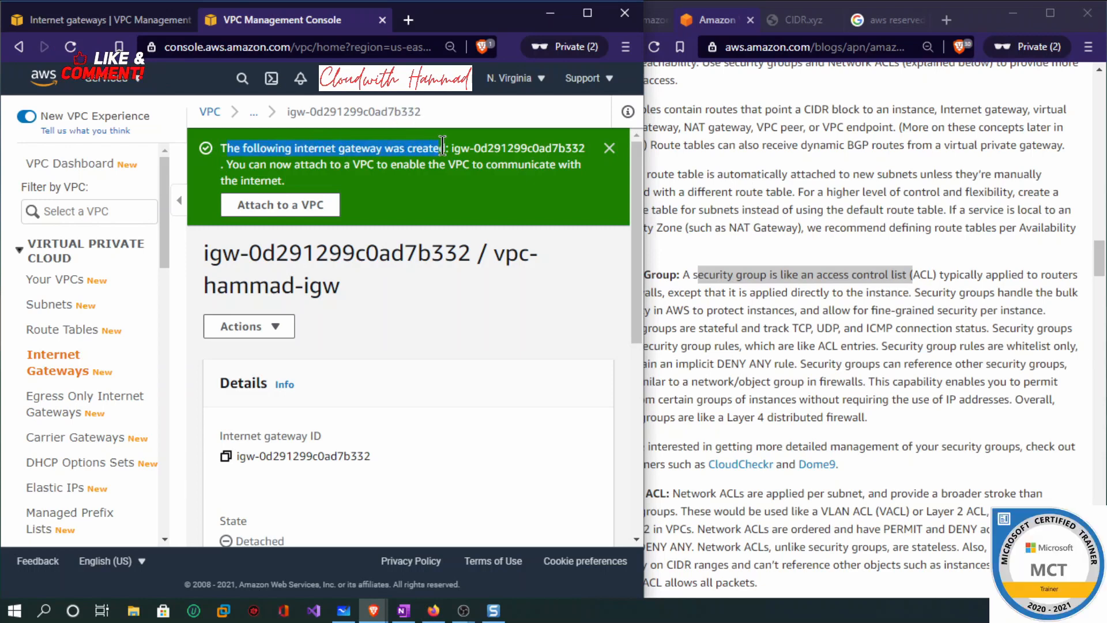
{"action": "left_click_drag", "start_coordinate": [360, 165], "coordinate": [551, 167]}
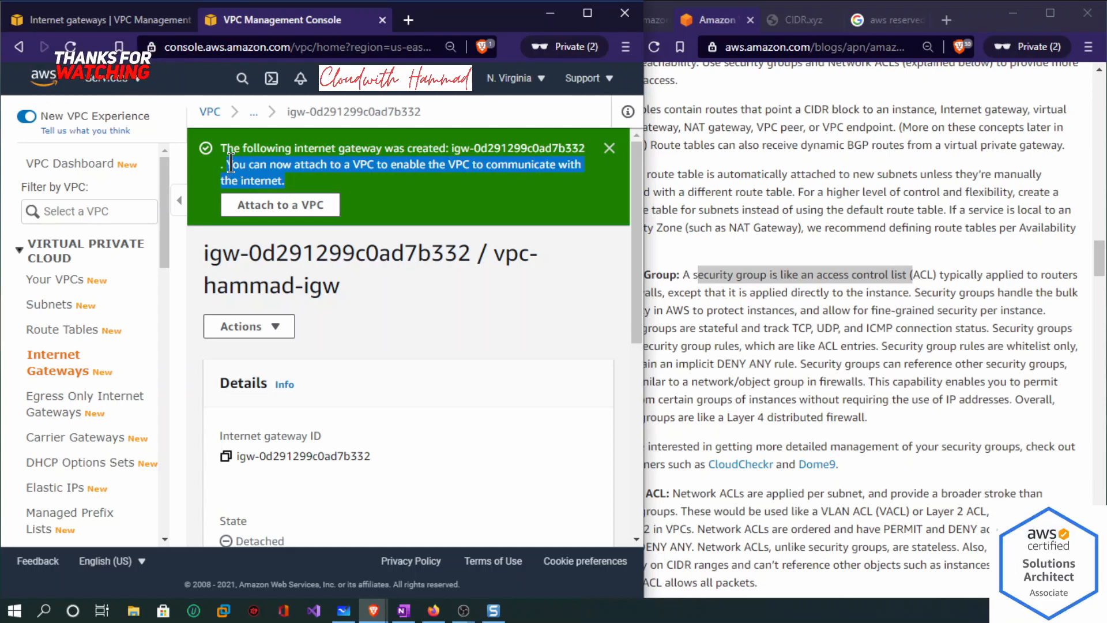
{"action": "left_click", "coordinate": [303, 208]}
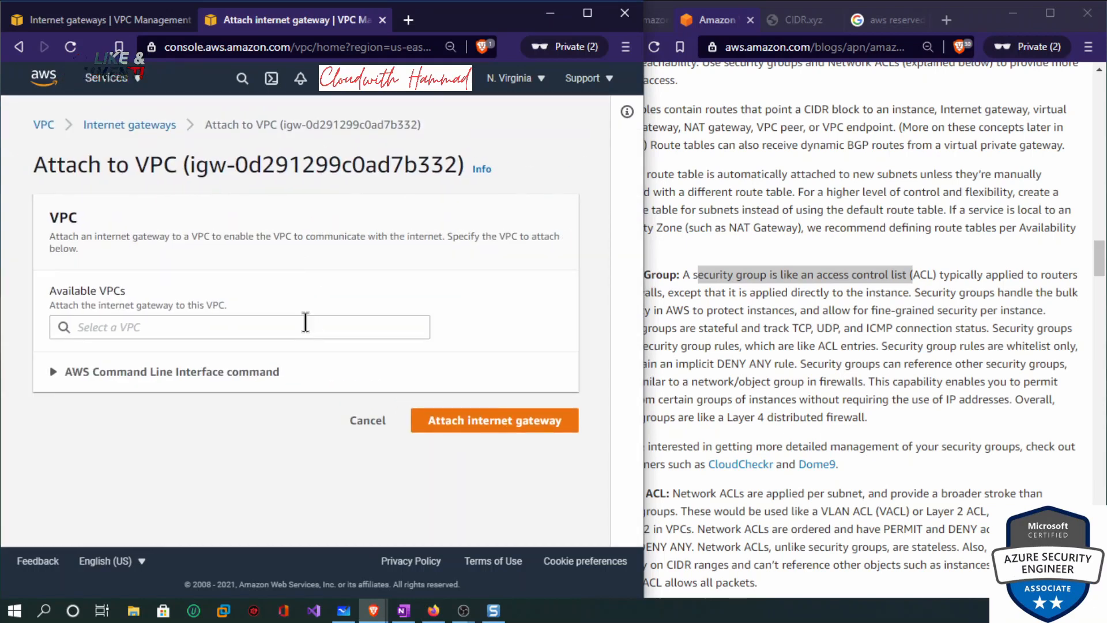
{"action": "left_click", "coordinate": [306, 322]}
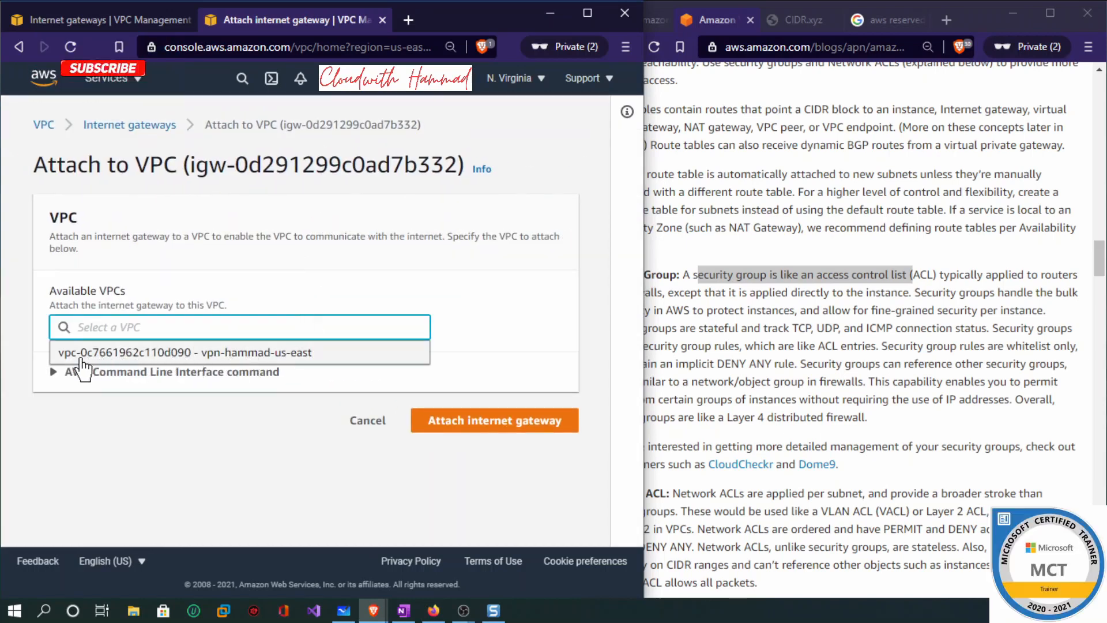
{"action": "left_click", "coordinate": [176, 359]}
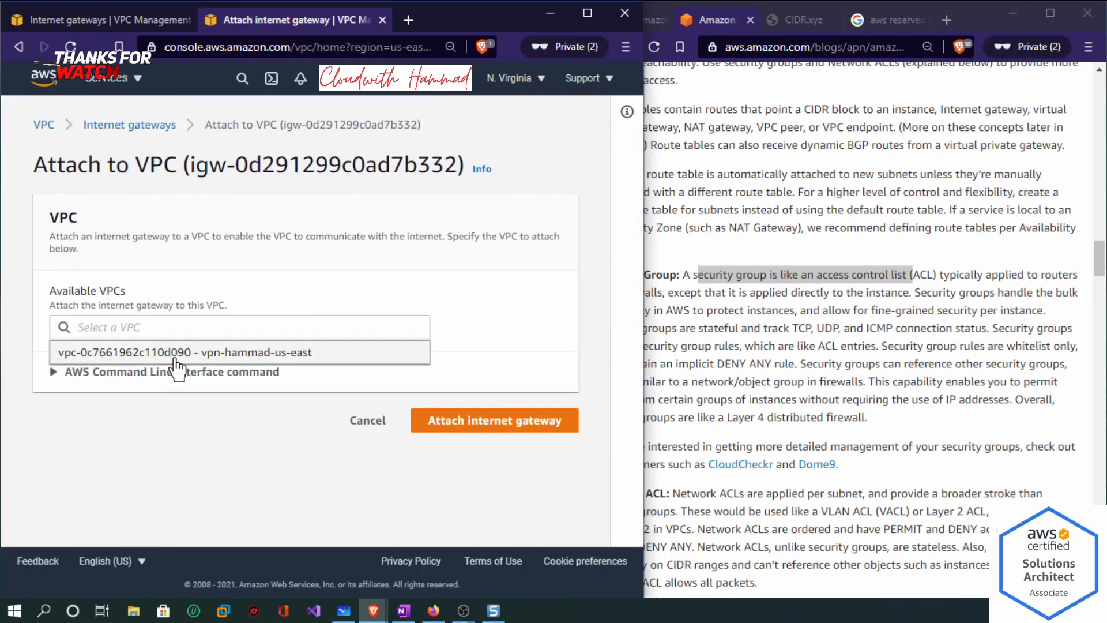
Expand the AWS Command Line Interface command for review and attach the internet gateway to the selected VPC.
{"action": "left_click", "coordinate": [53, 373]}
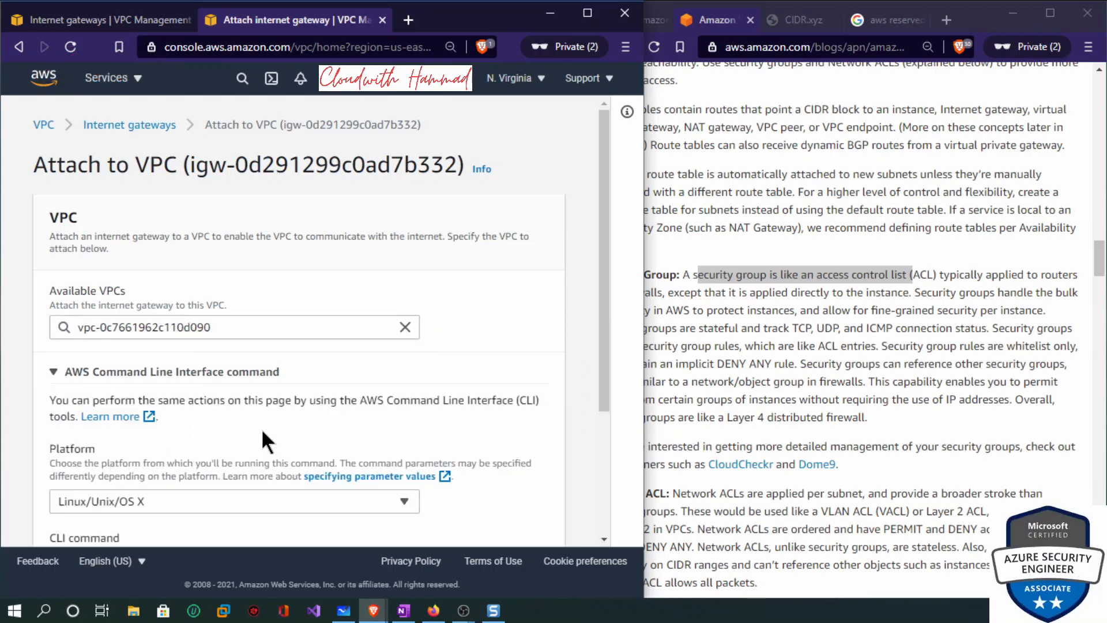
{"action": "scroll", "coordinate": [289, 437], "scroll_direction": "down", "scroll_amount": 3}
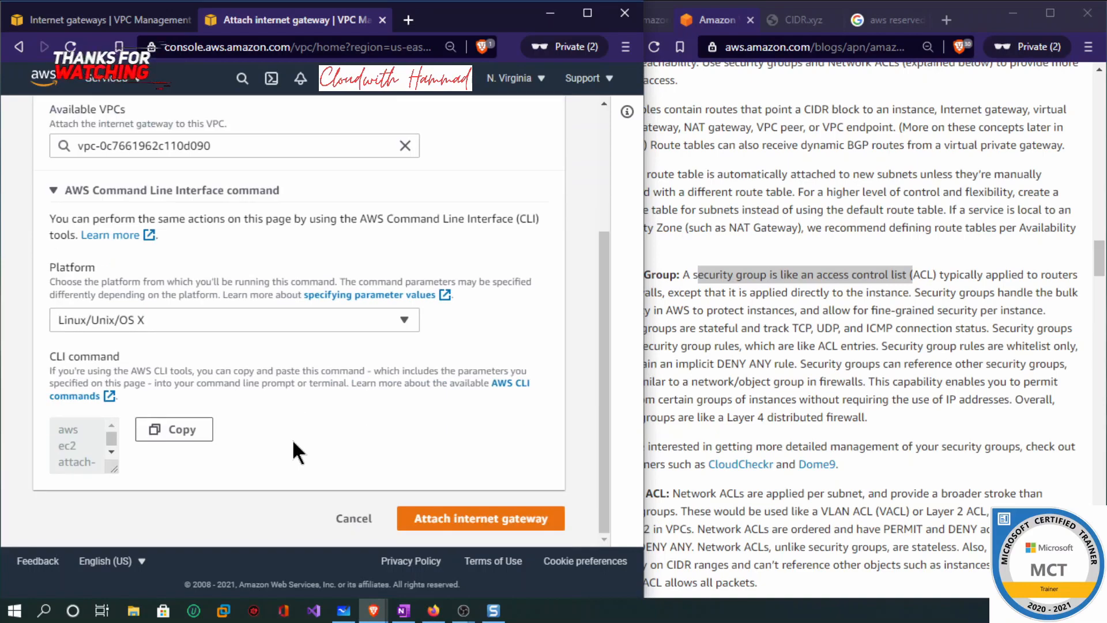
{"action": "scroll", "coordinate": [293, 440], "scroll_direction": "up", "scroll_amount": 3}
{"action": "scroll", "coordinate": [295, 404], "scroll_direction": "down", "scroll_amount": 3}
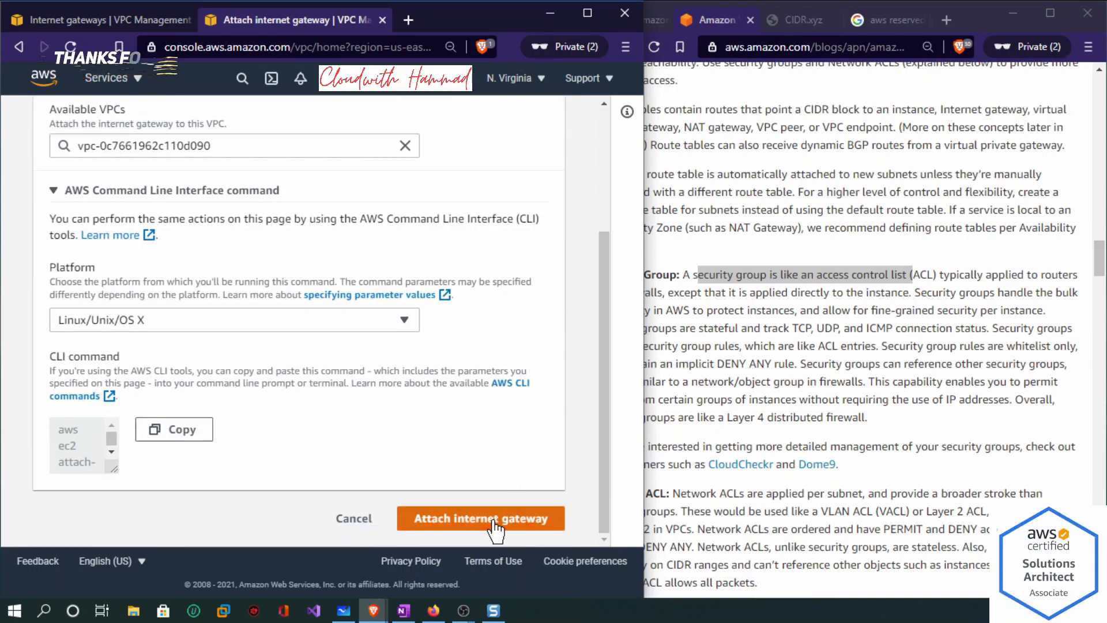
{"action": "left_click", "coordinate": [493, 518]}
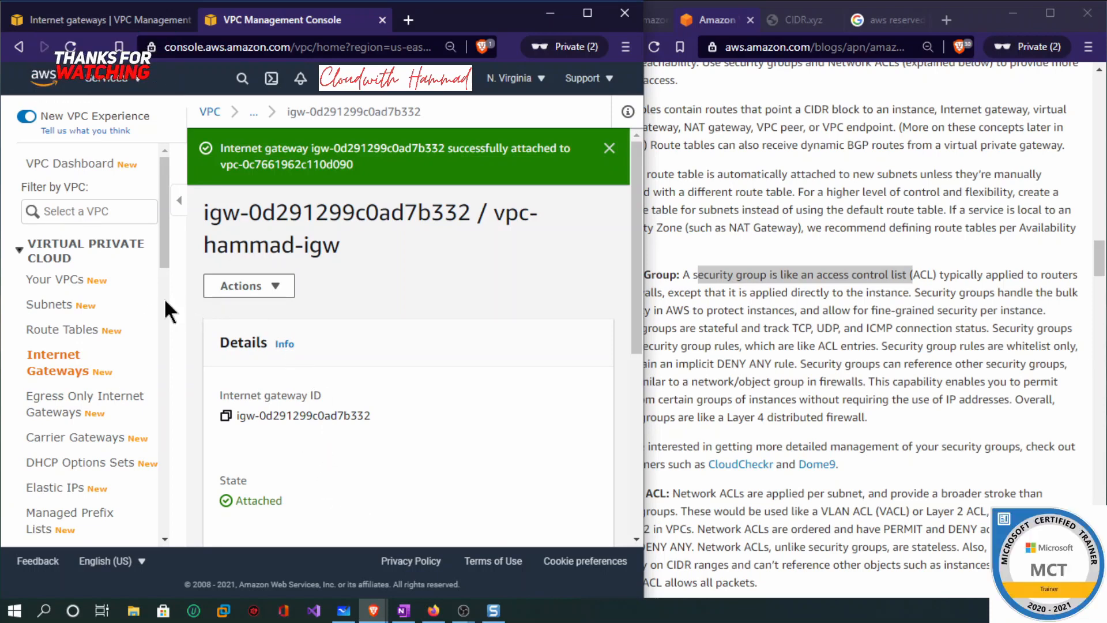
Open the VPC route tables list and highlight the blog's instructions for connecting an instance to the Internet in a non-default VPC.
{"action": "left_click", "coordinate": [58, 331]}
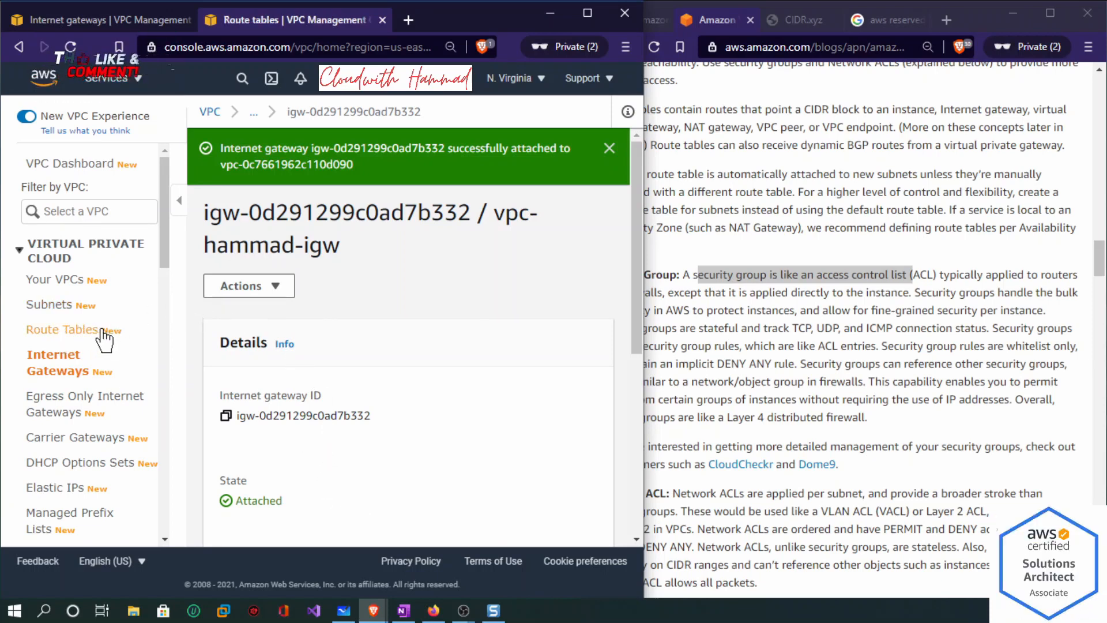
{"action": "left_click", "coordinate": [790, 294]}
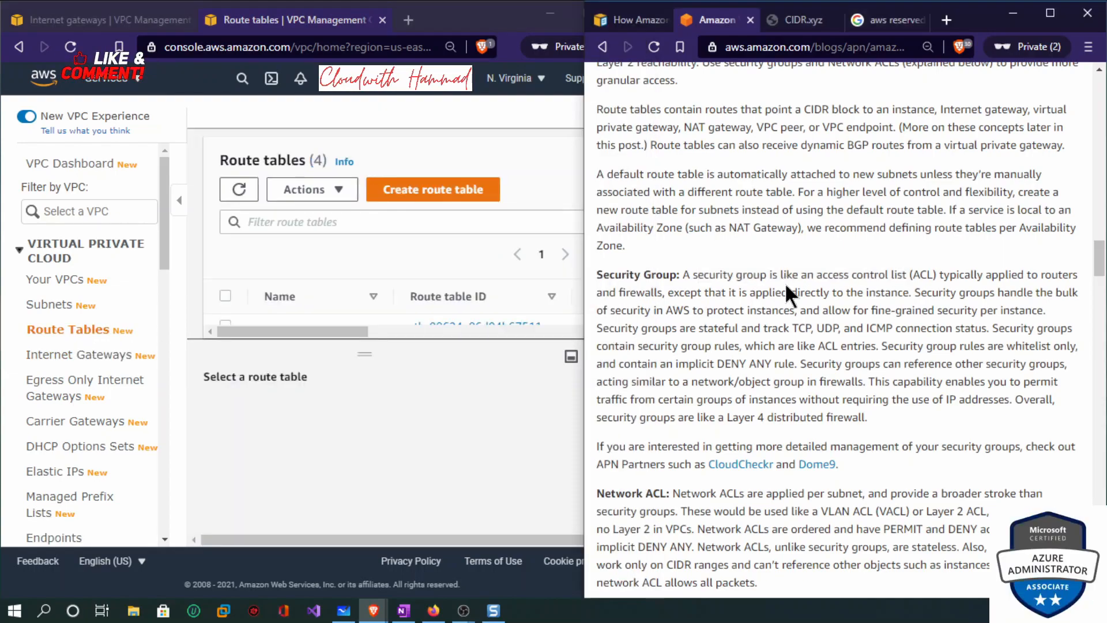
{"action": "scroll", "coordinate": [757, 339], "scroll_direction": "up", "scroll_amount": 10}
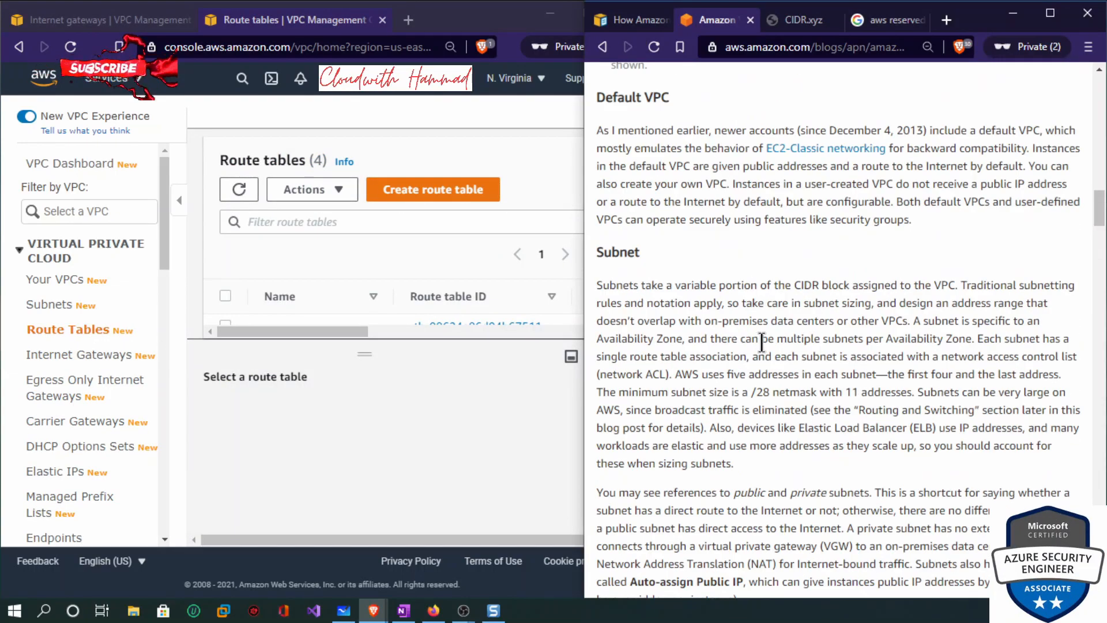
{"action": "scroll", "coordinate": [761, 346], "scroll_direction": "down", "scroll_amount": 15}
{"action": "scroll", "coordinate": [764, 351], "scroll_direction": "down", "scroll_amount": 15}
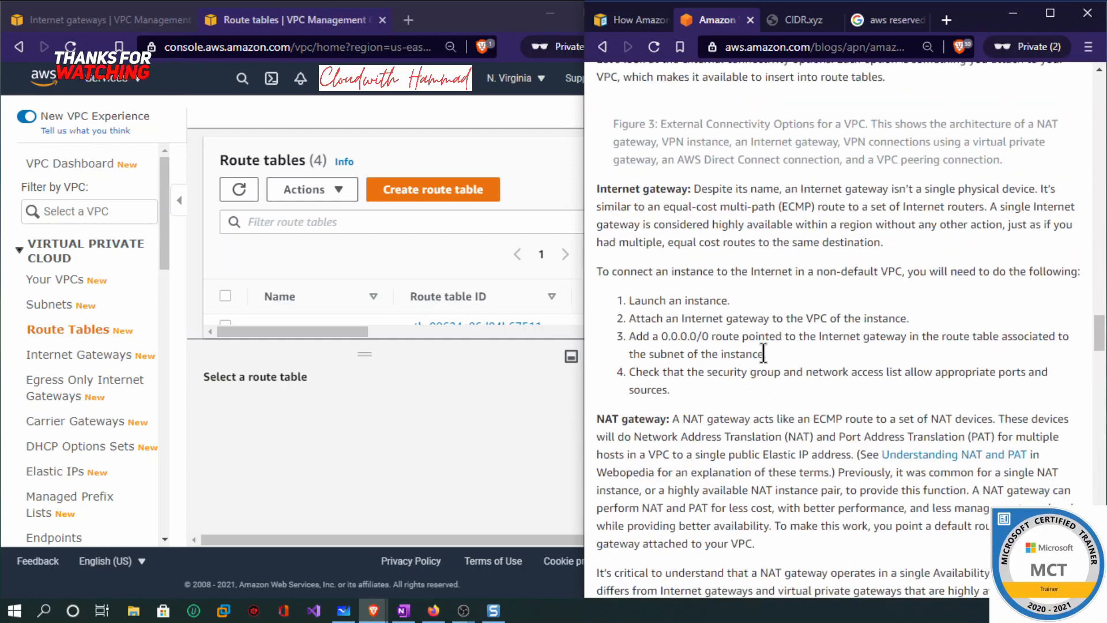
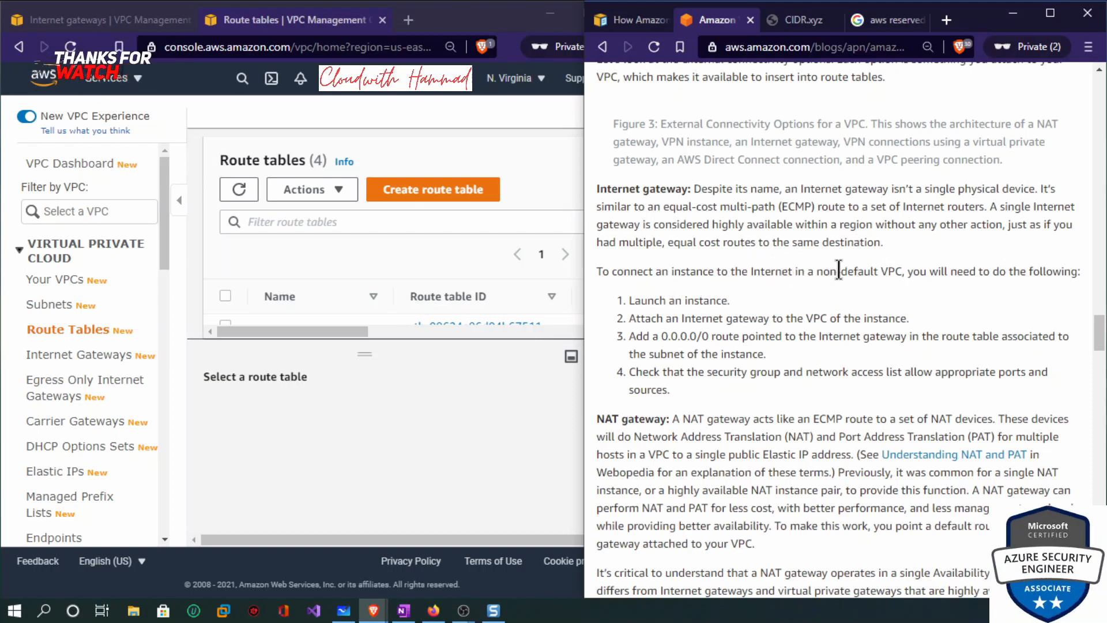
{"action": "left_click_drag", "start_coordinate": [875, 271], "coordinate": [981, 249]}
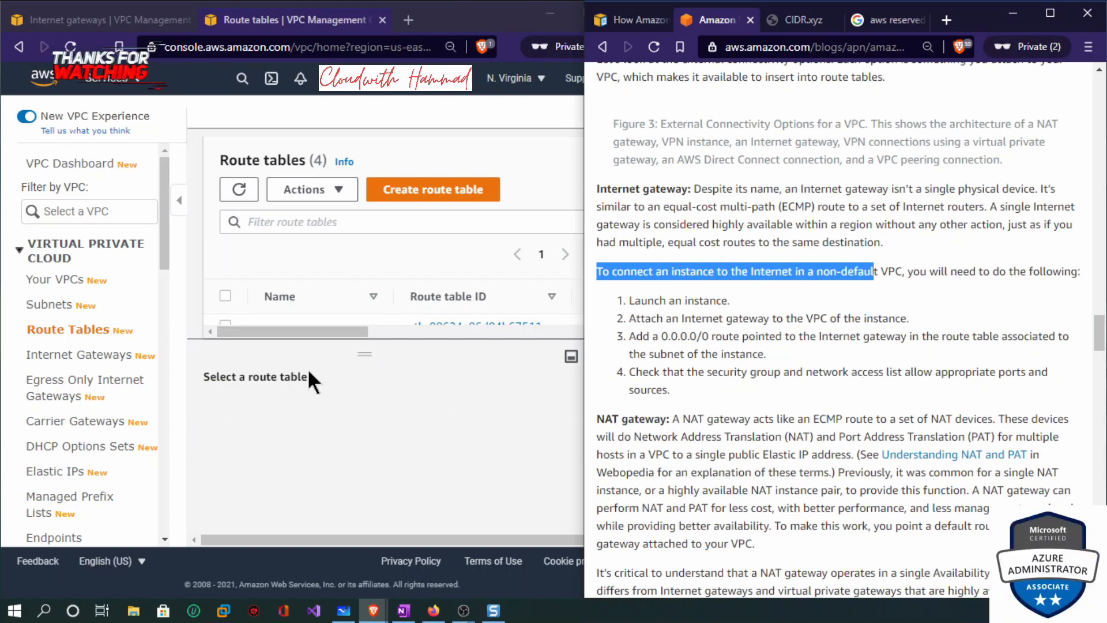
Return to the console, enlarge the route tables list and select the public route table.
{"action": "left_click", "coordinate": [56, 345]}
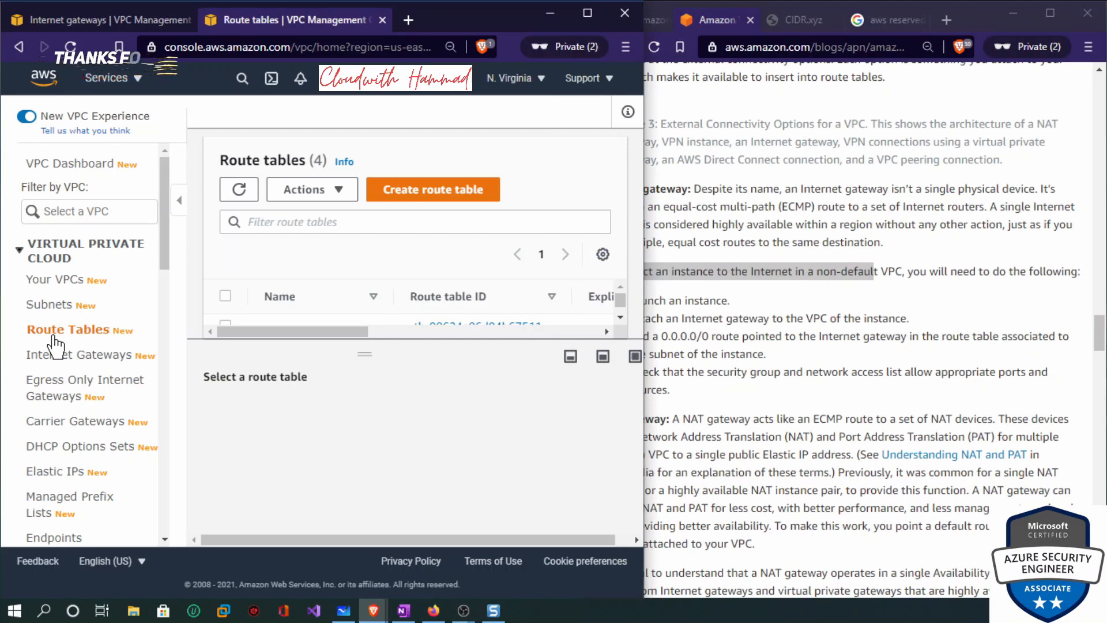
{"action": "left_click_drag", "start_coordinate": [346, 352], "coordinate": [367, 425]}
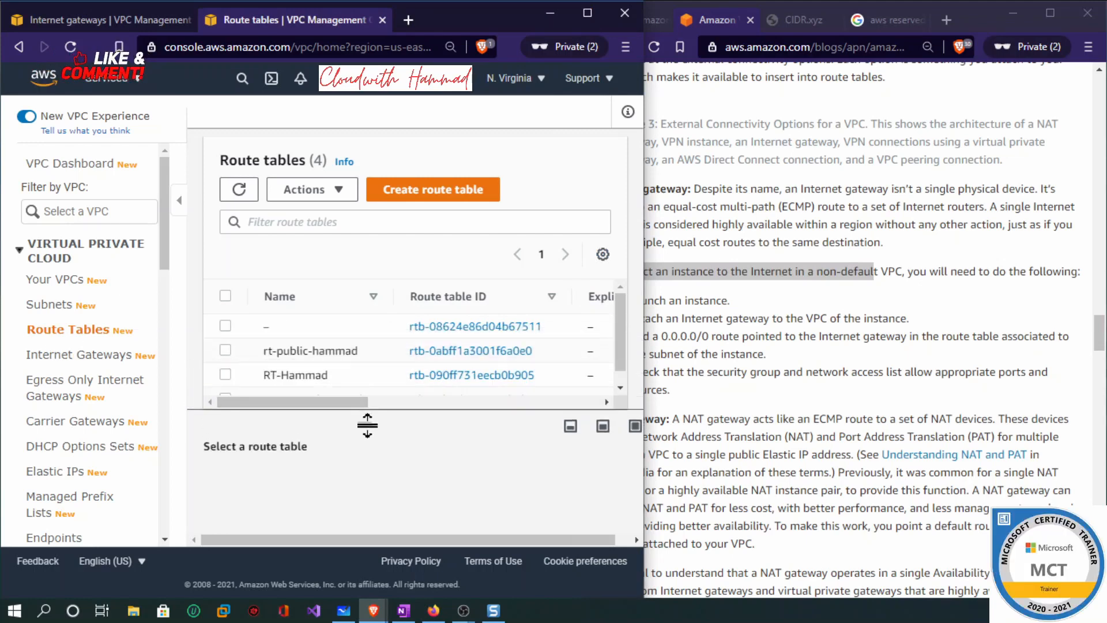
{"action": "scroll", "coordinate": [622, 340], "scroll_direction": "down", "scroll_amount": 1}
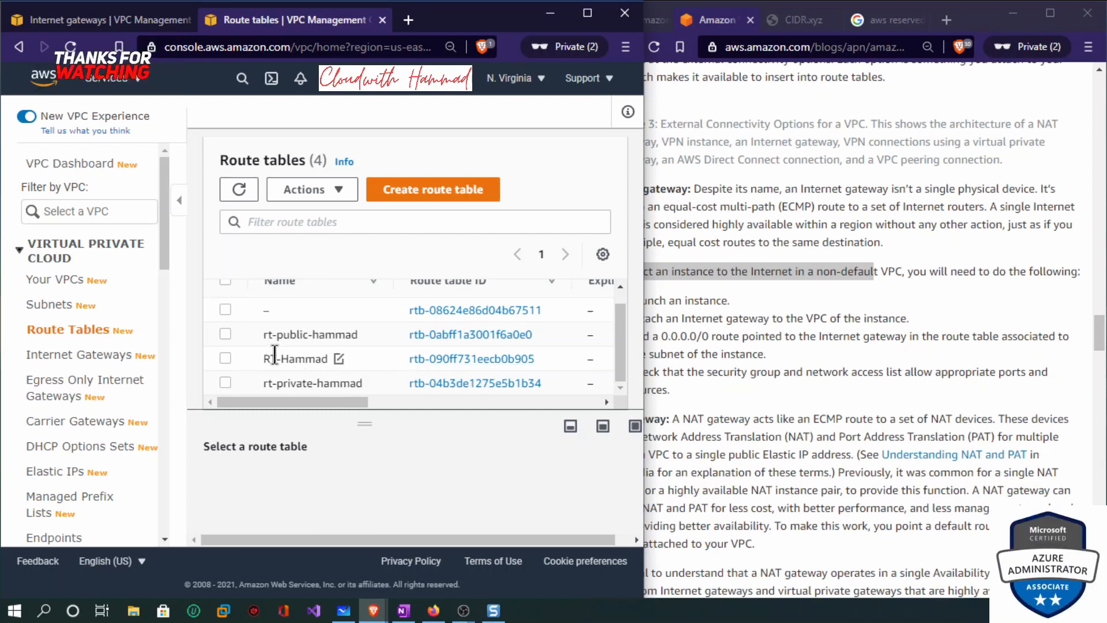
{"action": "left_click", "coordinate": [225, 334]}
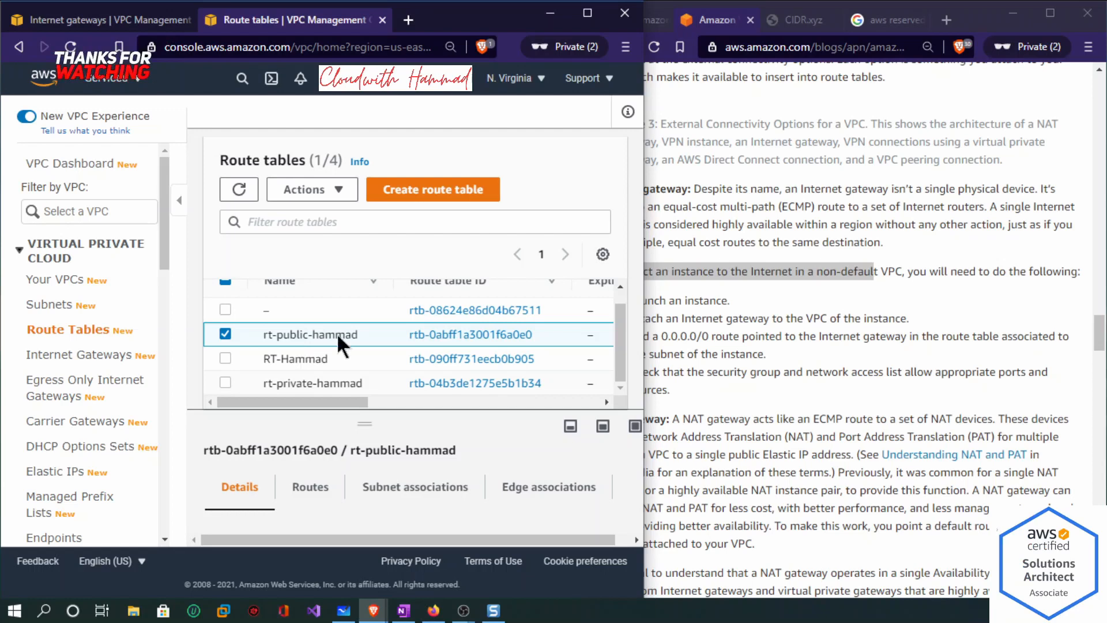
Open the subnets list, highlight the public subnet's name and select that subnet to view its details.
{"action": "left_click", "coordinate": [58, 304]}
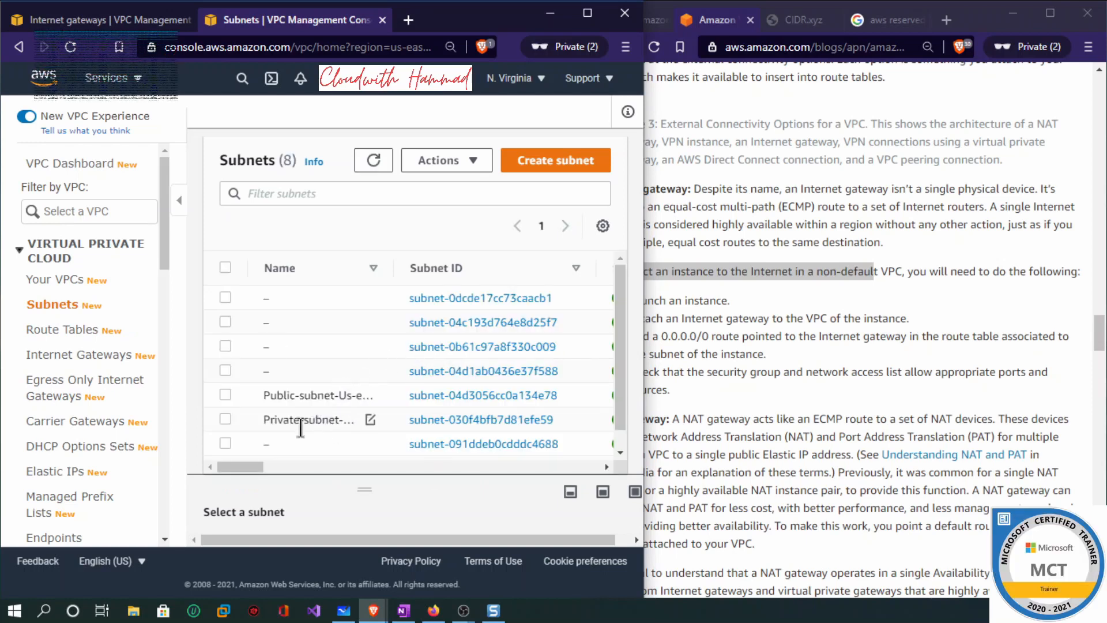
{"action": "left_click_drag", "start_coordinate": [264, 395], "coordinate": [392, 394]}
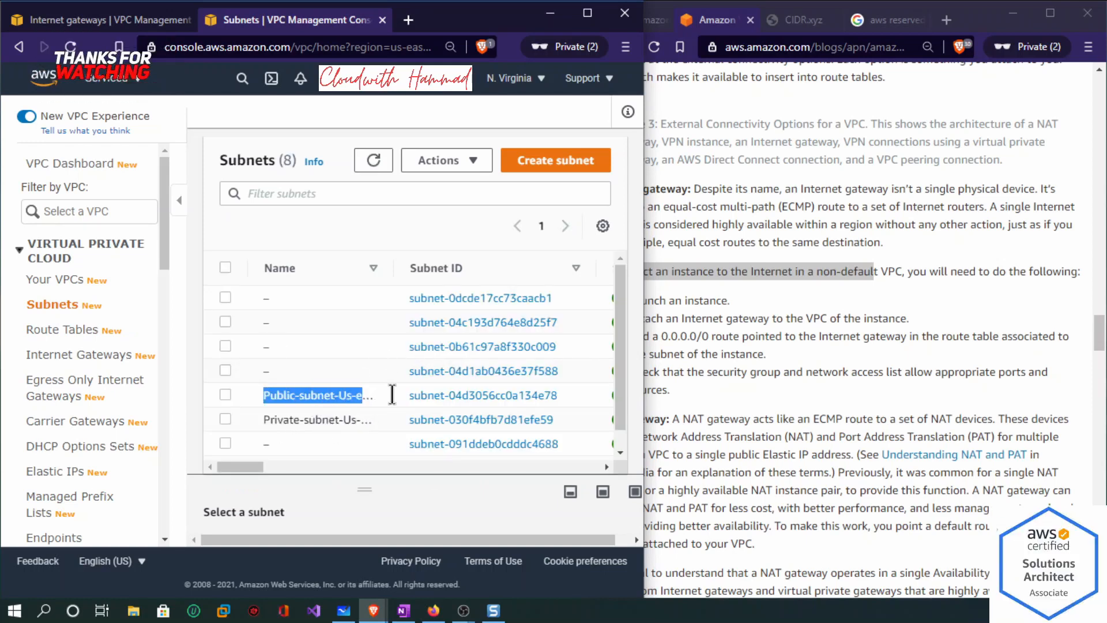
{"action": "left_click", "coordinate": [330, 394]}
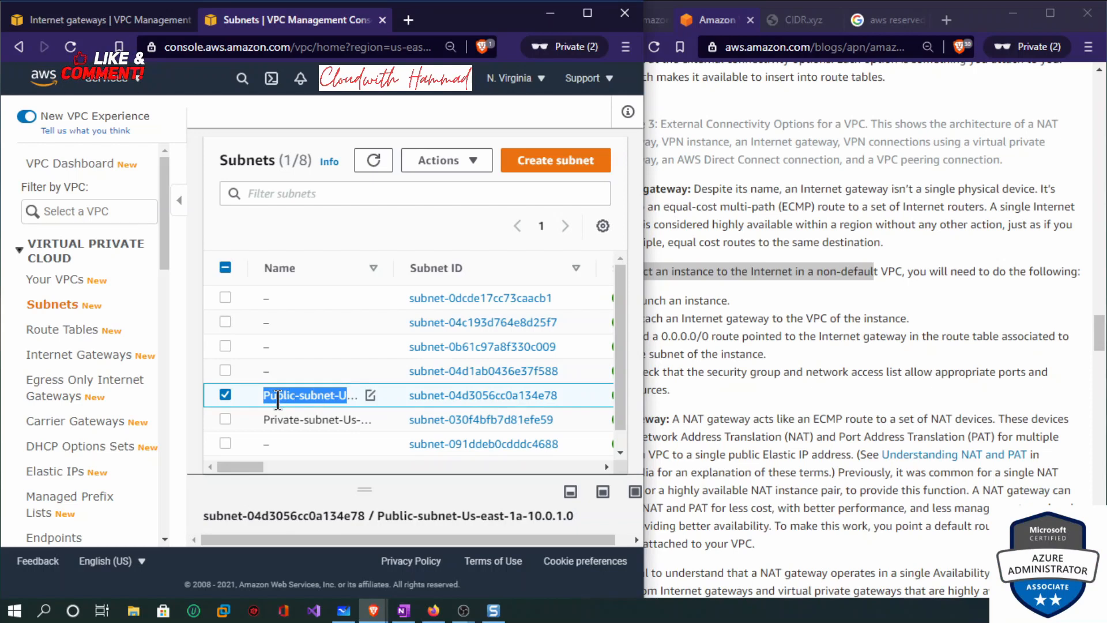
Reopen the route tables list, select the public route table and widen the console window to show its details.
{"action": "left_click", "coordinate": [67, 332]}
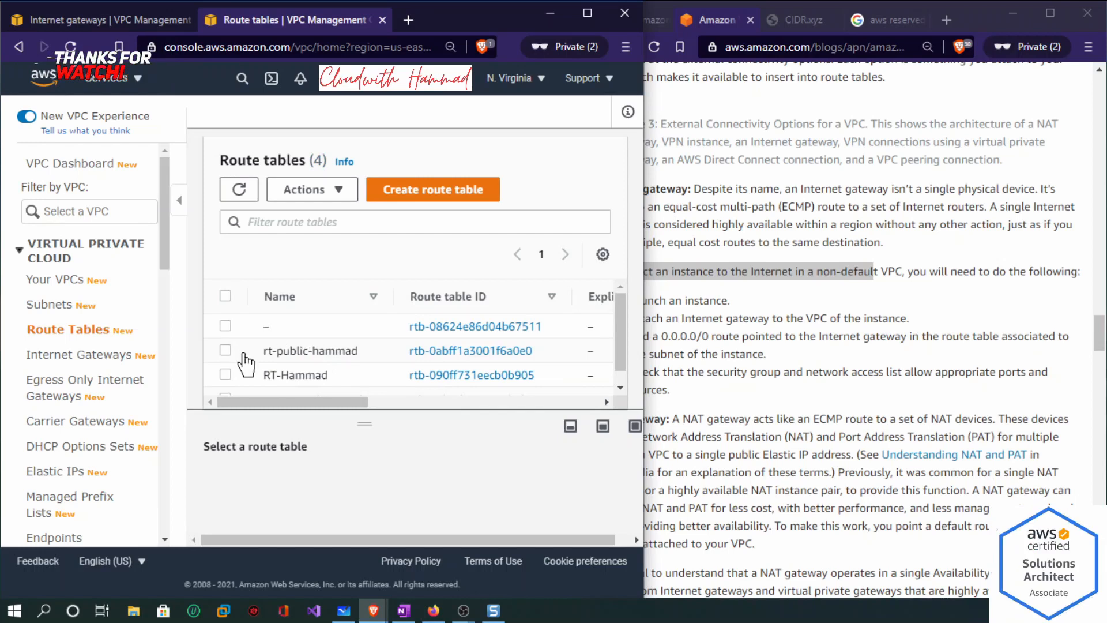
{"action": "left_click", "coordinate": [227, 351]}
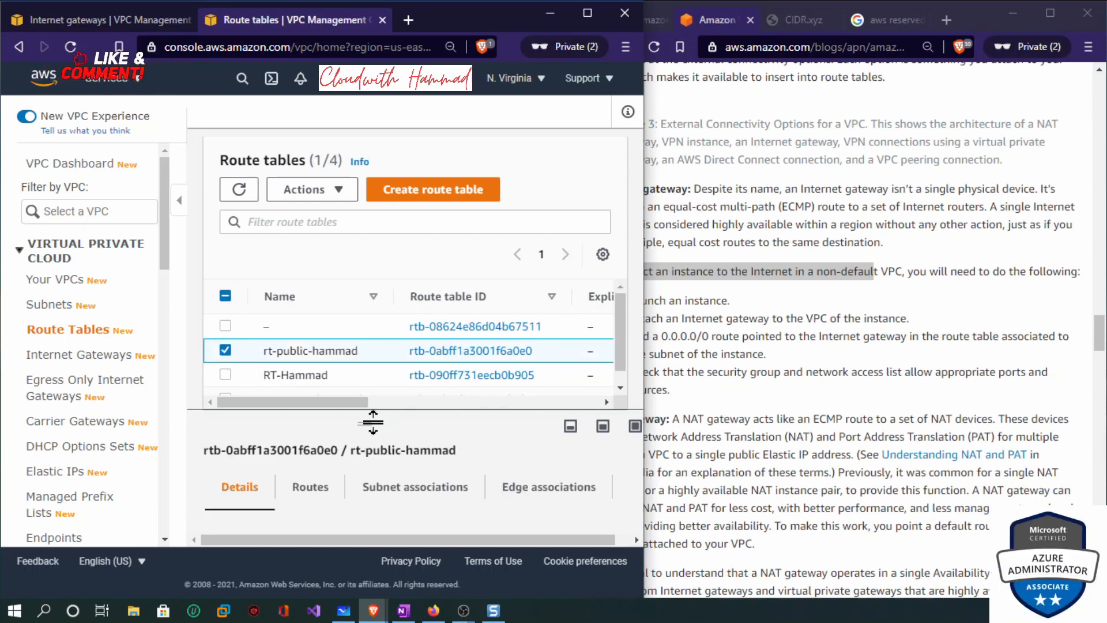
{"action": "left_click_drag", "start_coordinate": [371, 420], "coordinate": [387, 371]}
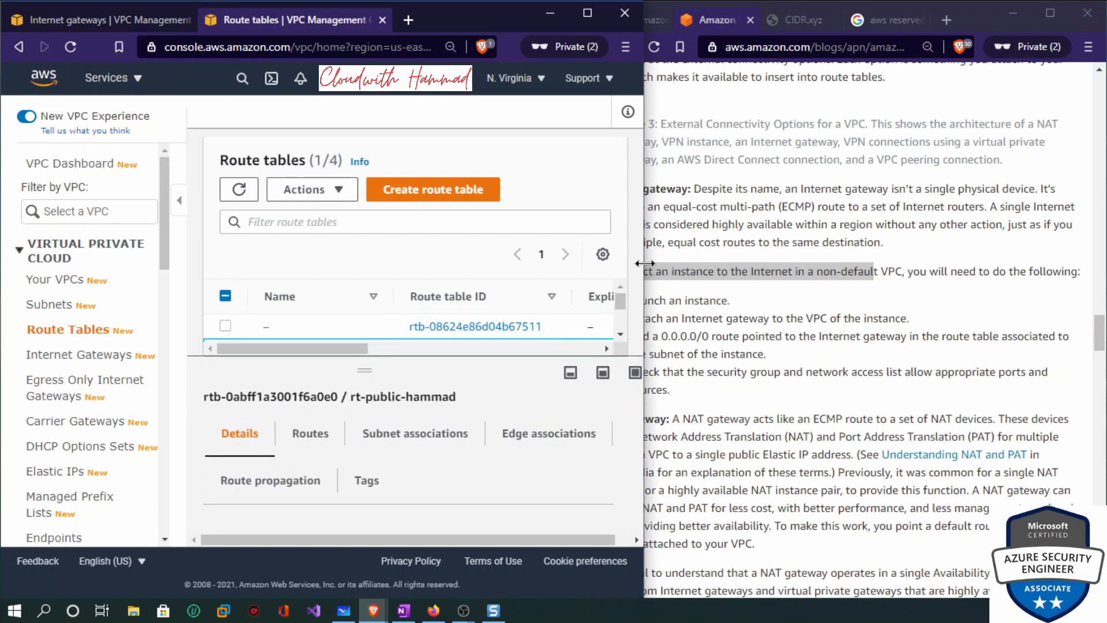
{"action": "left_click_drag", "start_coordinate": [645, 263], "coordinate": [1061, 264]}
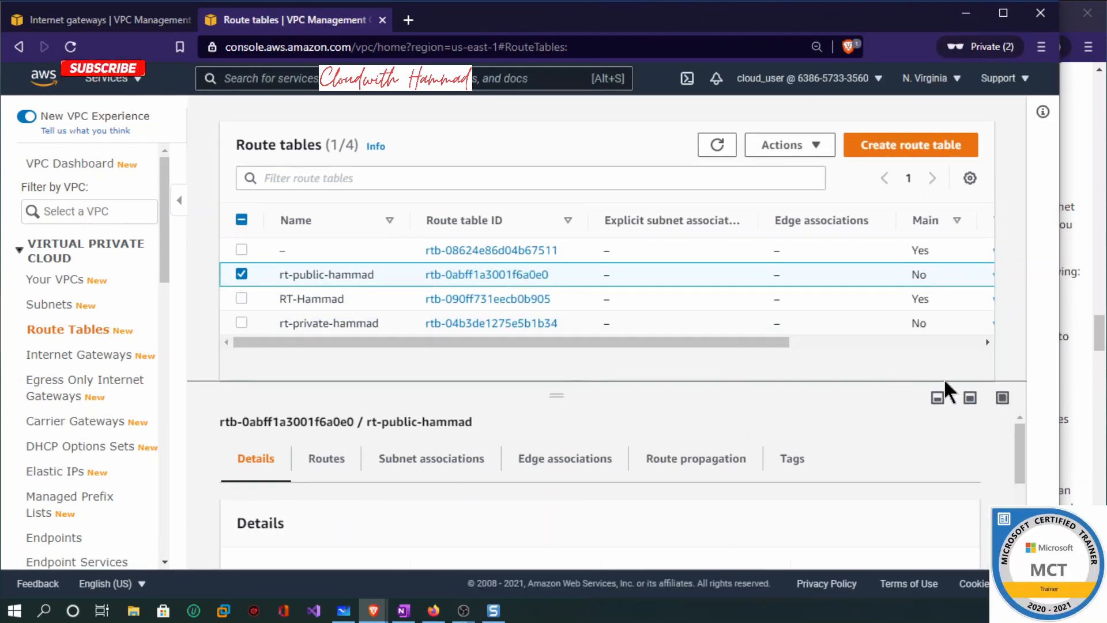
{"action": "left_click_drag", "start_coordinate": [1015, 457], "coordinate": [1019, 472]}
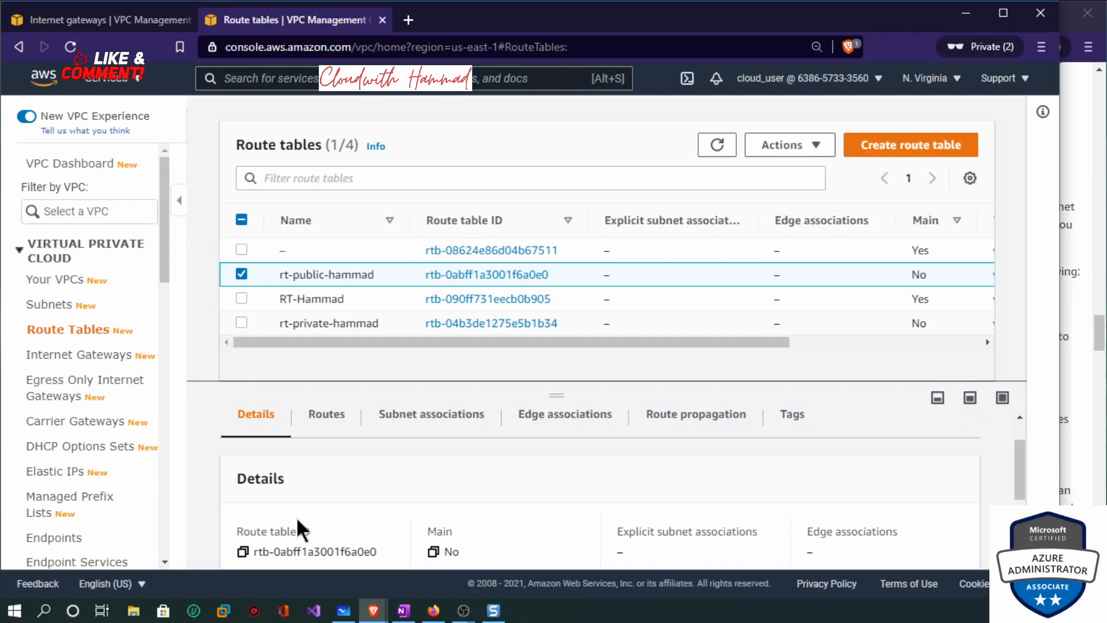
Show the public route table's routes and highlight the local route's destination CIDR block.
{"action": "left_click", "coordinate": [327, 418]}
{"action": "left_click_drag", "start_coordinate": [552, 401], "coordinate": [576, 257]}
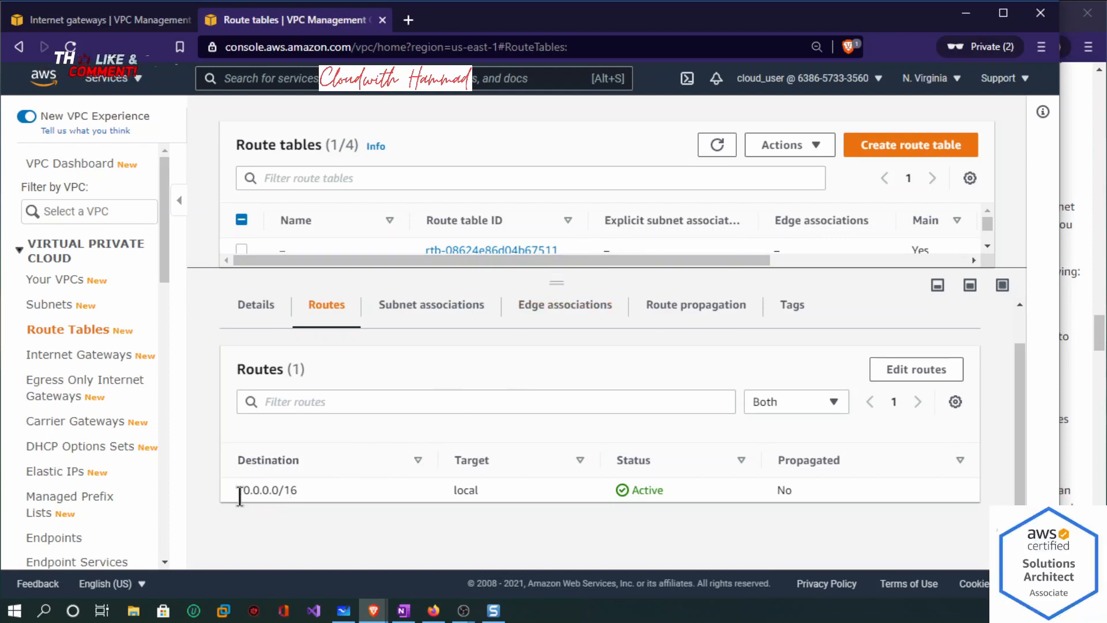
{"action": "left_click_drag", "start_coordinate": [254, 491], "coordinate": [297, 495]}
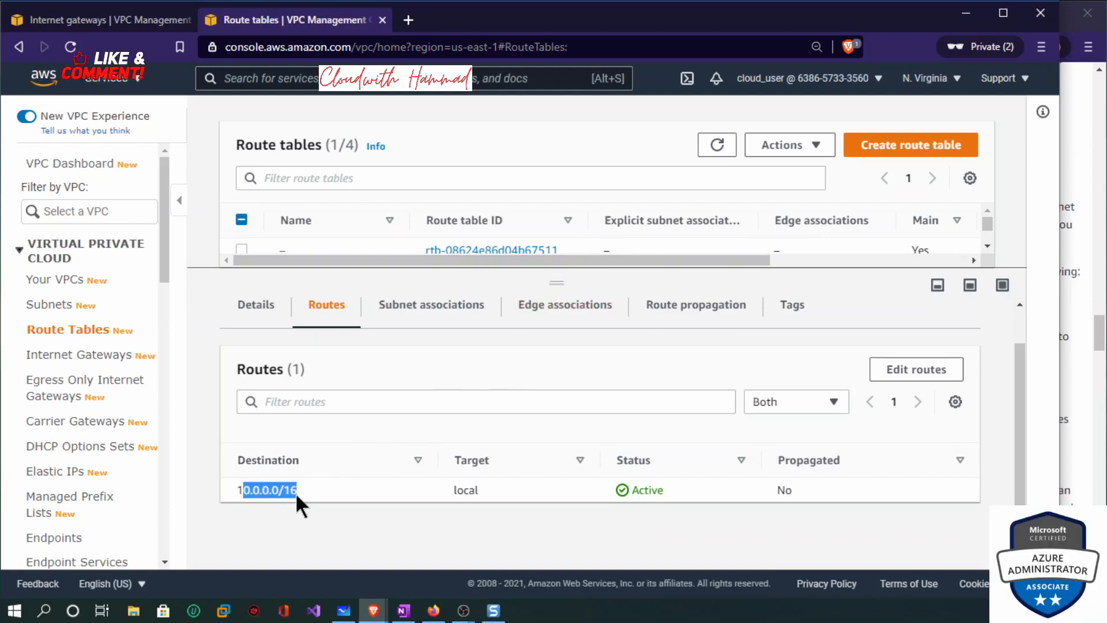
{"action": "left_click", "coordinate": [301, 490]}
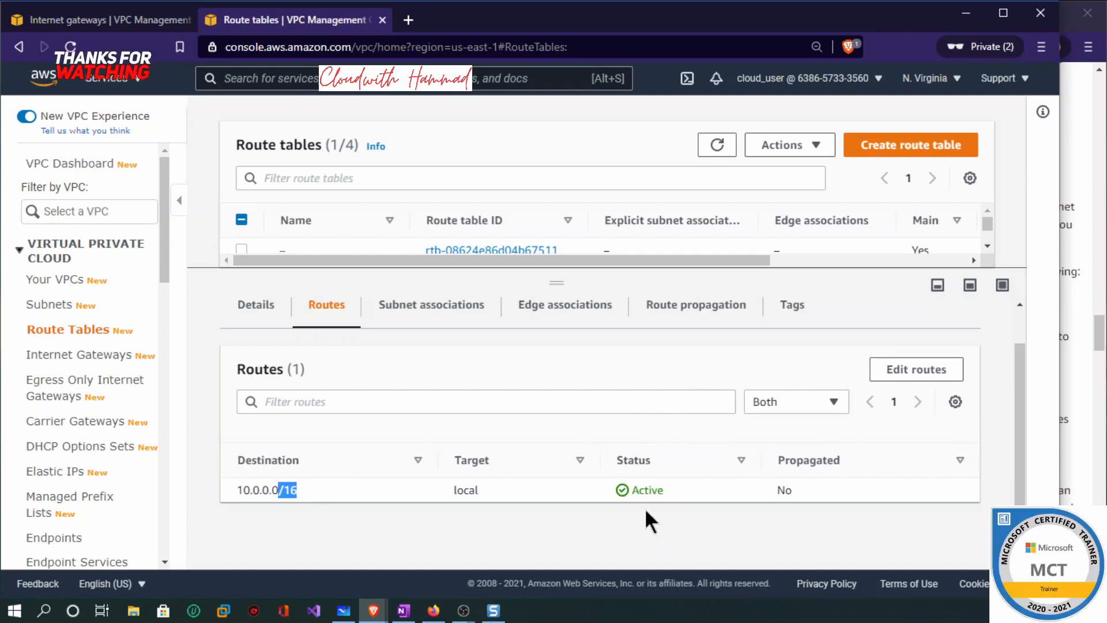
{"action": "left_click_drag", "start_coordinate": [562, 288], "coordinate": [541, 327]}
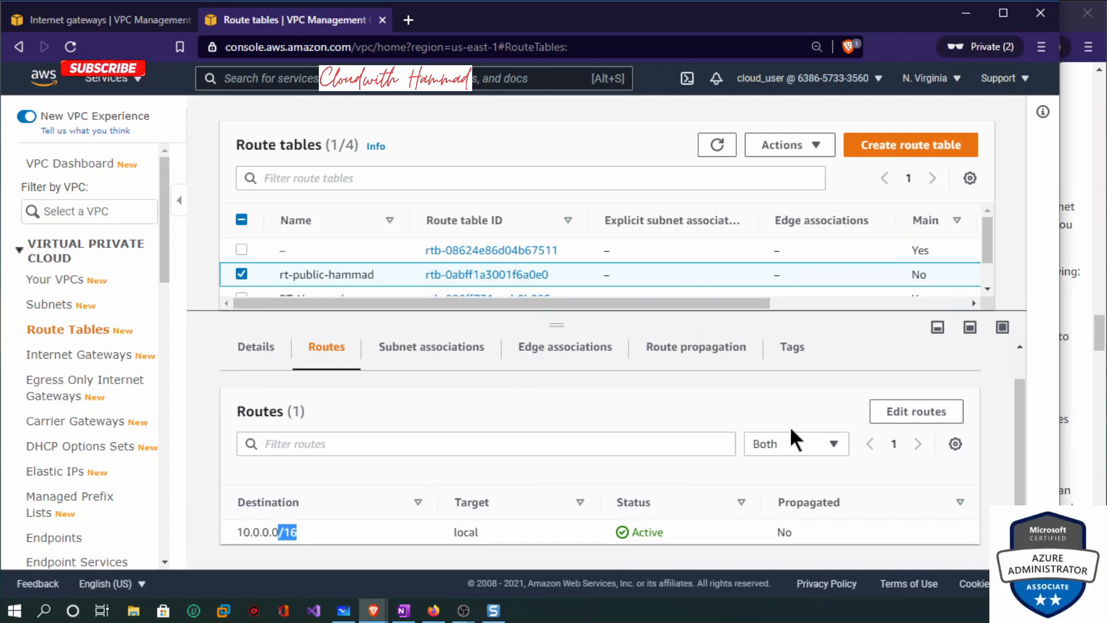
Add a route for 0.0.0.0/0 targeting internet gateway igw-0d291299c0ad7b332 to the public route table and save the changes.
{"action": "left_click", "coordinate": [916, 422]}
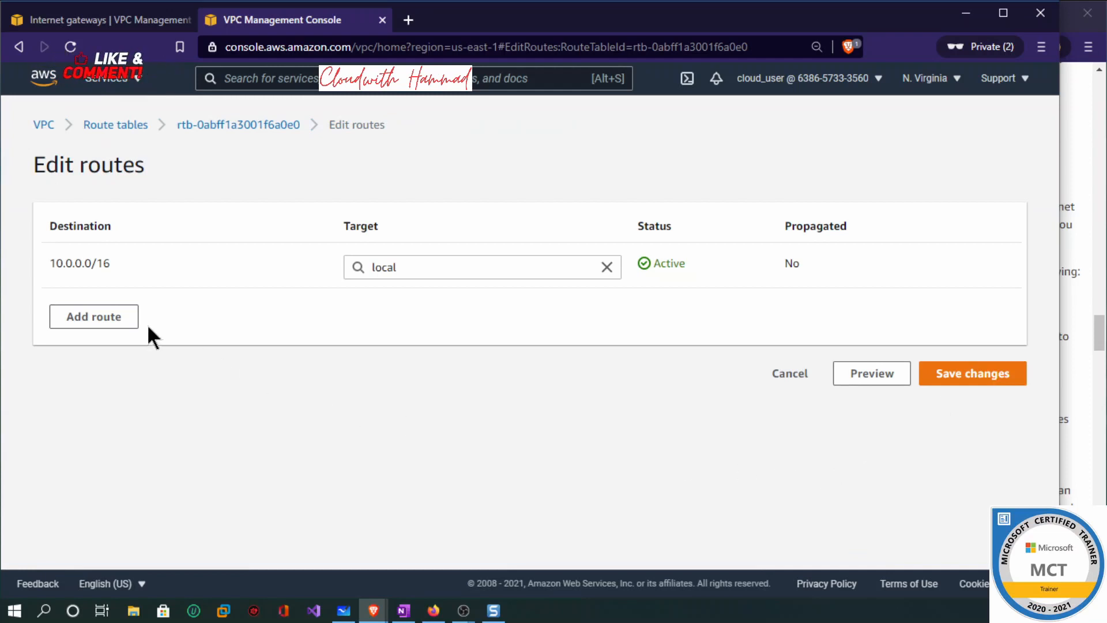
{"action": "left_click", "coordinate": [82, 319]}
{"action": "left_click", "coordinate": [81, 316]}
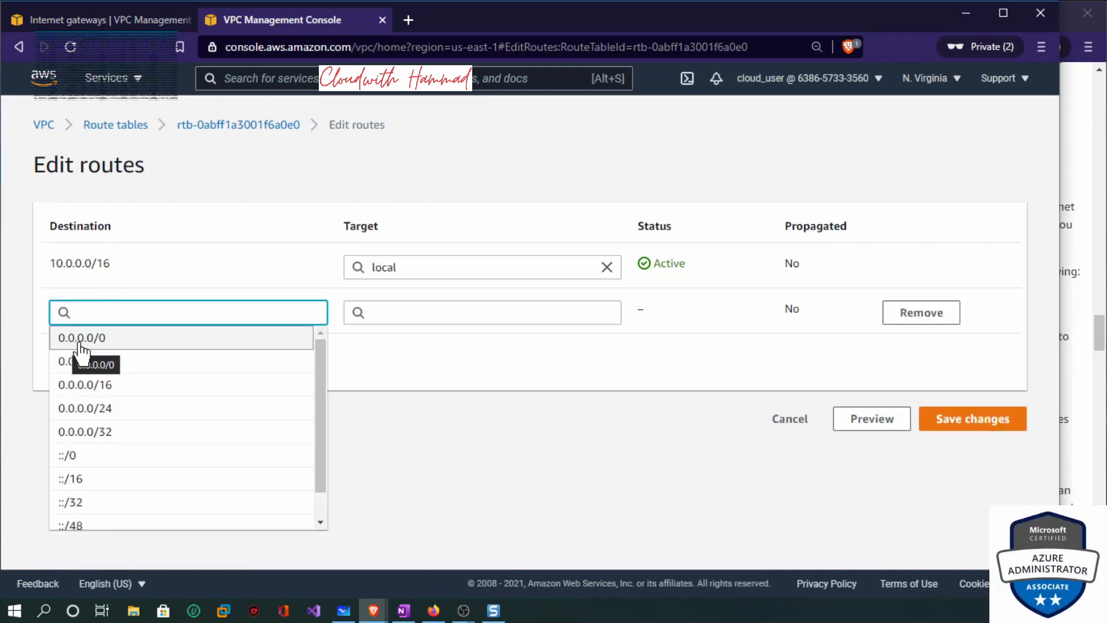
{"action": "left_click", "coordinate": [80, 341]}
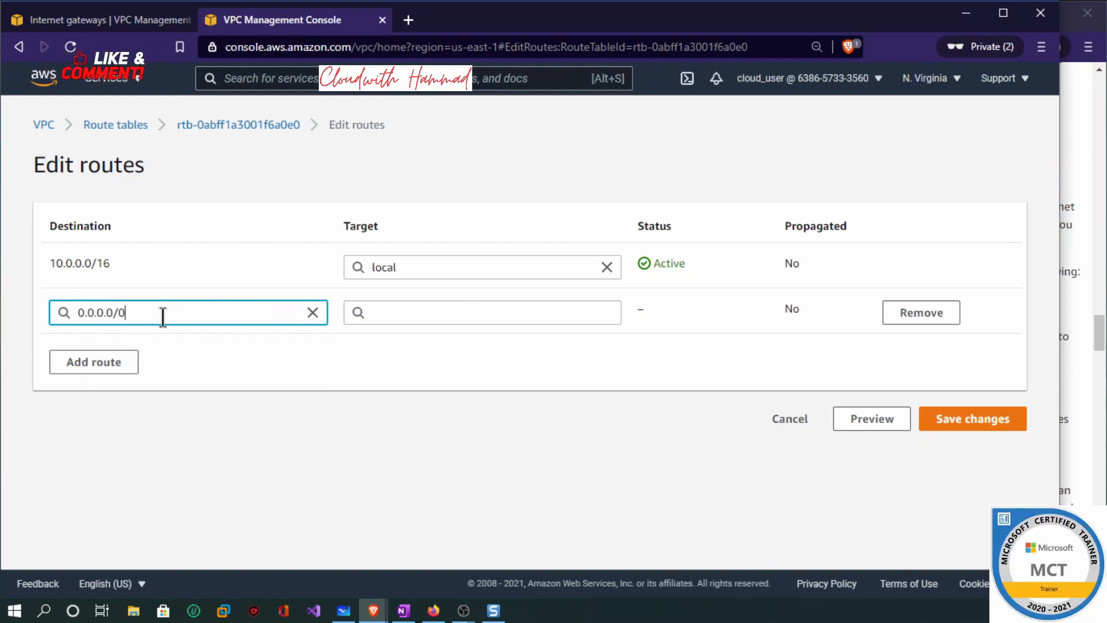
{"action": "left_click", "coordinate": [432, 314]}
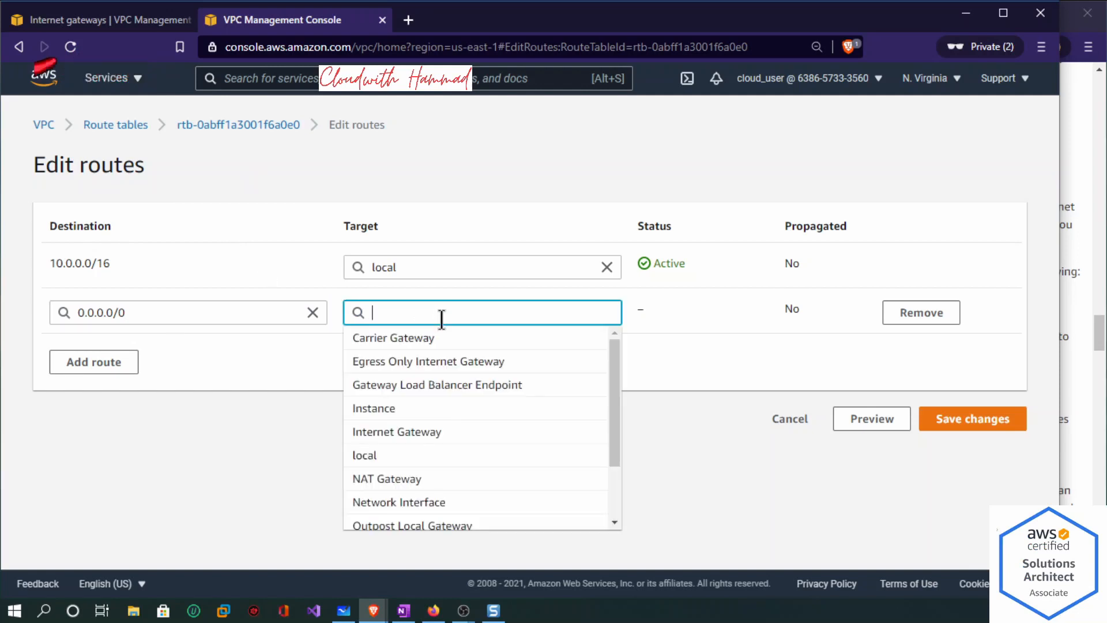
{"action": "left_click", "coordinate": [411, 439]}
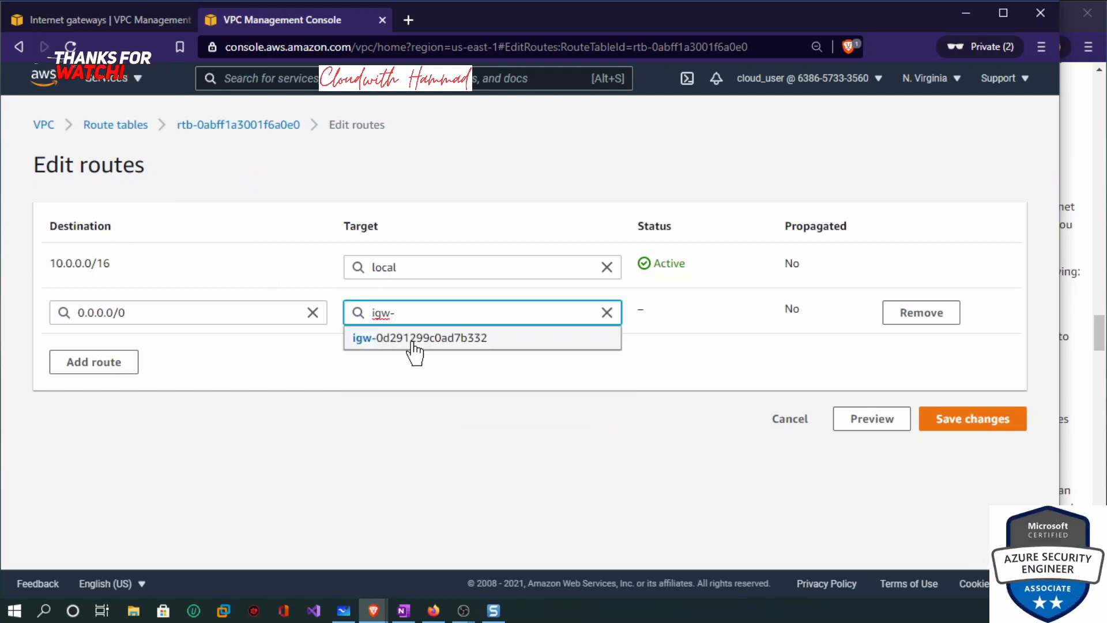
{"action": "left_click", "coordinate": [413, 338]}
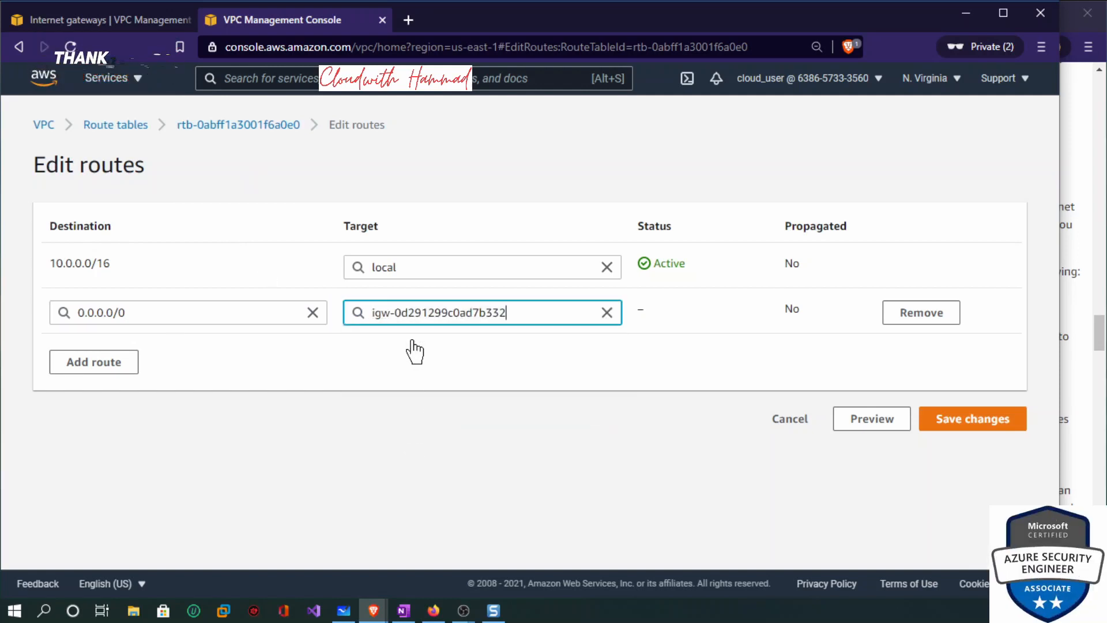
{"action": "left_click", "coordinate": [971, 425]}
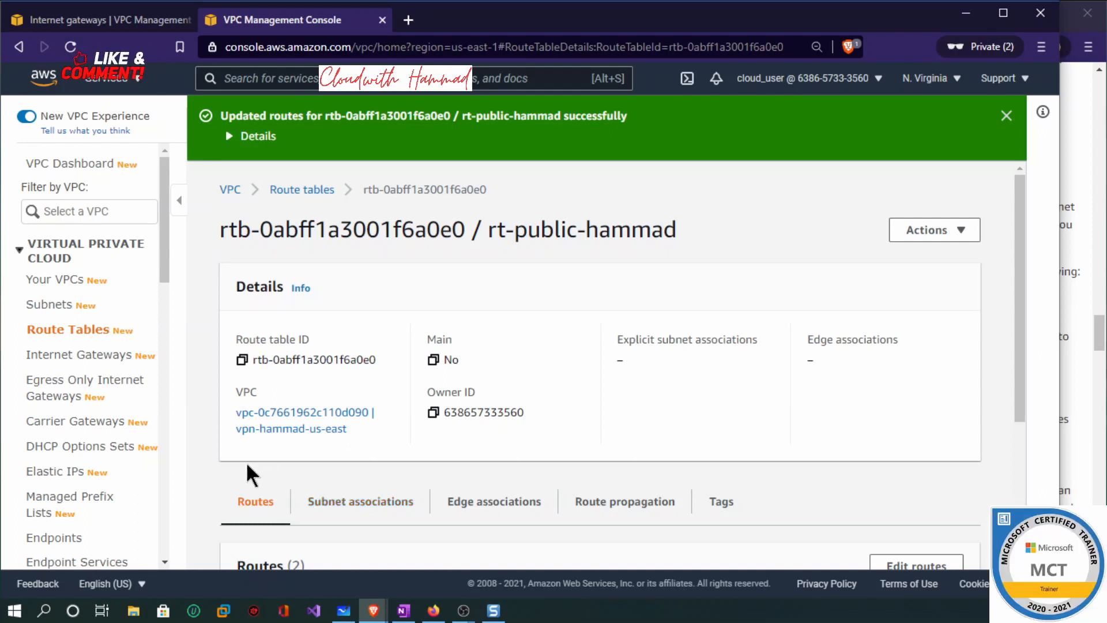
Open the subnets list and load the AWS console home in a new browser tab.
{"action": "left_click", "coordinate": [48, 306]}
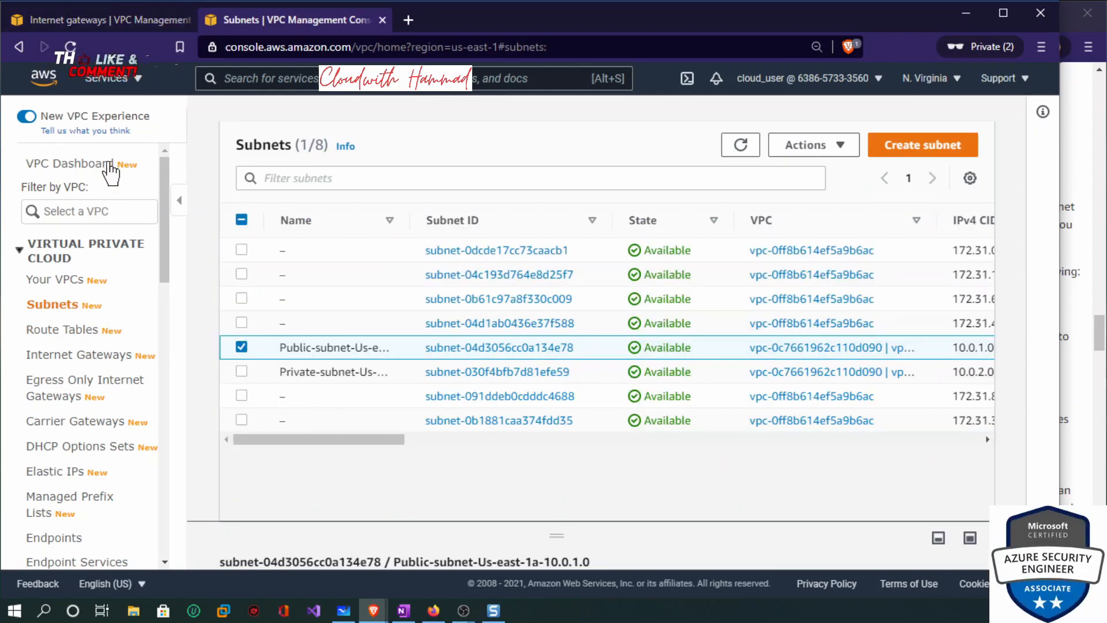
{"action": "right_click", "coordinate": [52, 91]}
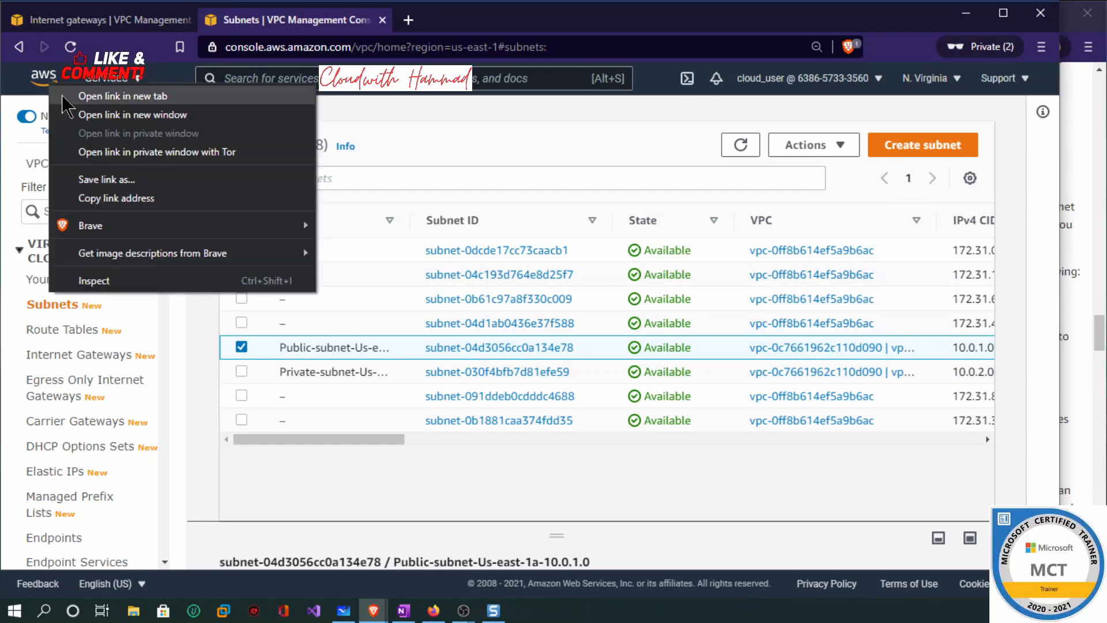
{"action": "left_click", "coordinate": [65, 95]}
{"action": "left_click", "coordinate": [462, 21]}
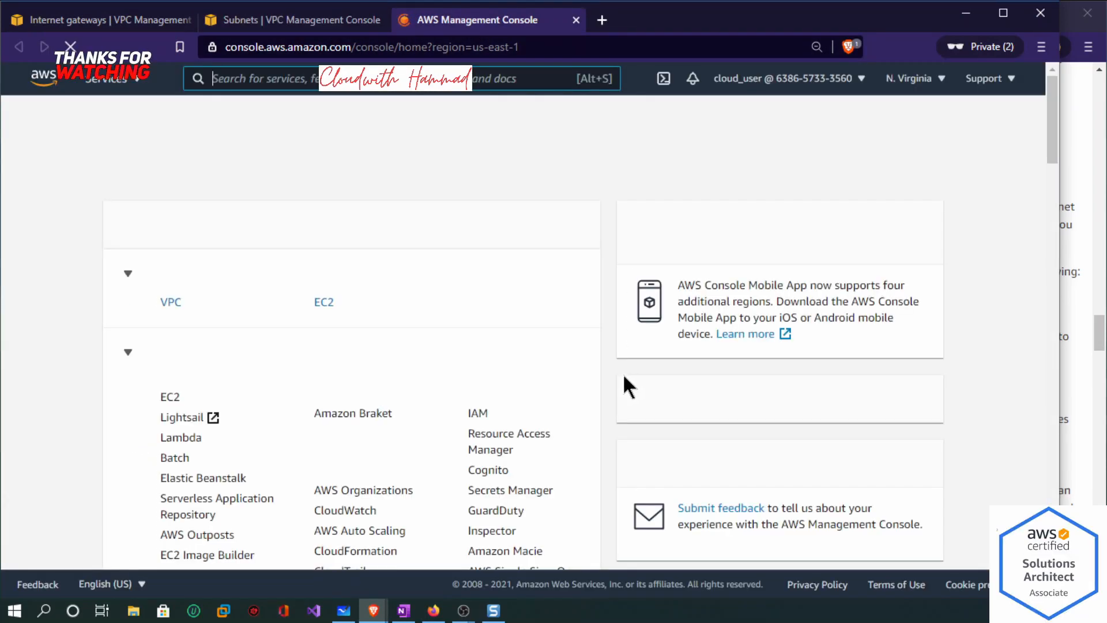
Open the EC2 dashboard's list of running instances and select the Ec2-Public instance.
{"action": "left_click", "coordinate": [333, 301]}
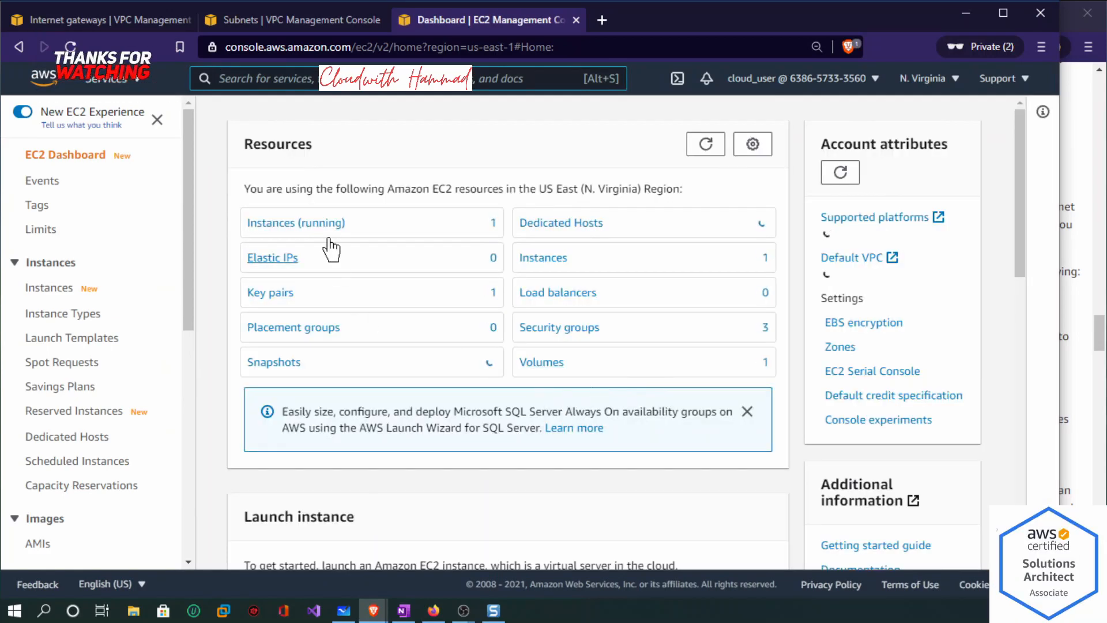
{"action": "left_click", "coordinate": [323, 223]}
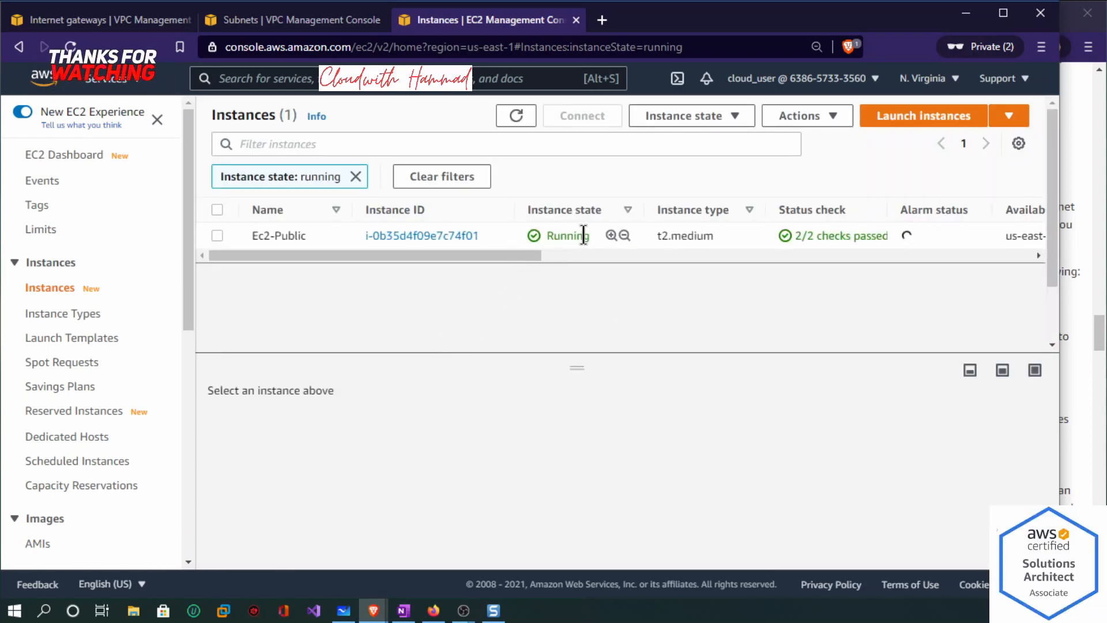
{"action": "mouse_move", "coordinate": [553, 234]}
{"action": "left_mouse_down"}
{"action": "mouse_move", "coordinate": [593, 235]}
{"action": "mouse_move", "coordinate": [555, 235]}
{"action": "left_mouse_up"}
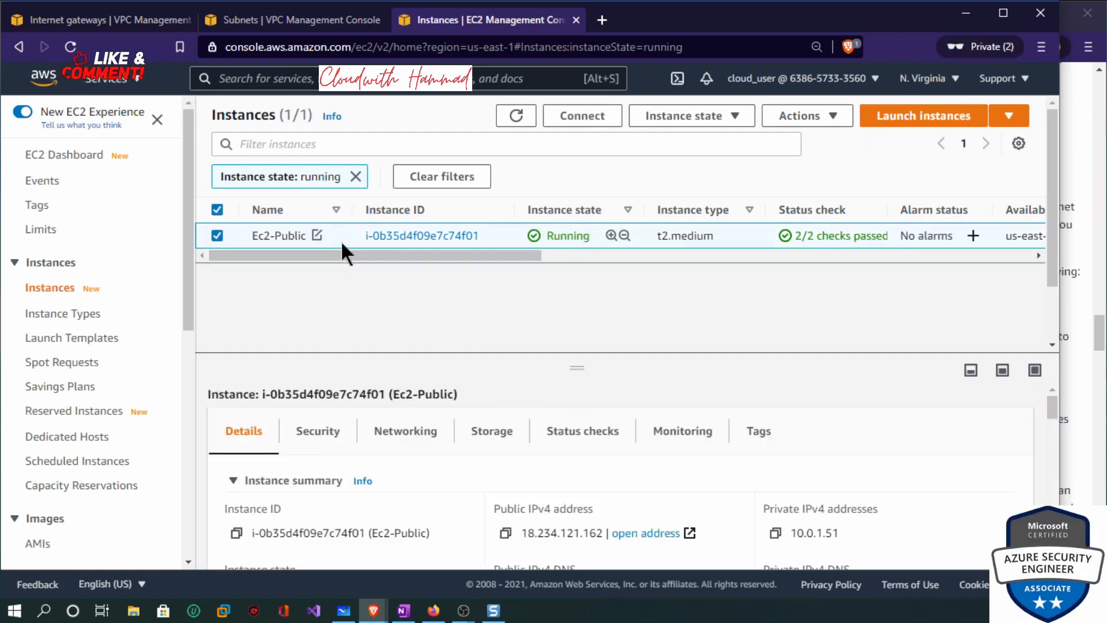
Review the Ec2-Public instance's networking details, including its VPC and subnet, and return to its instance summary.
{"action": "left_click_drag", "start_coordinate": [579, 361], "coordinate": [595, 257]}
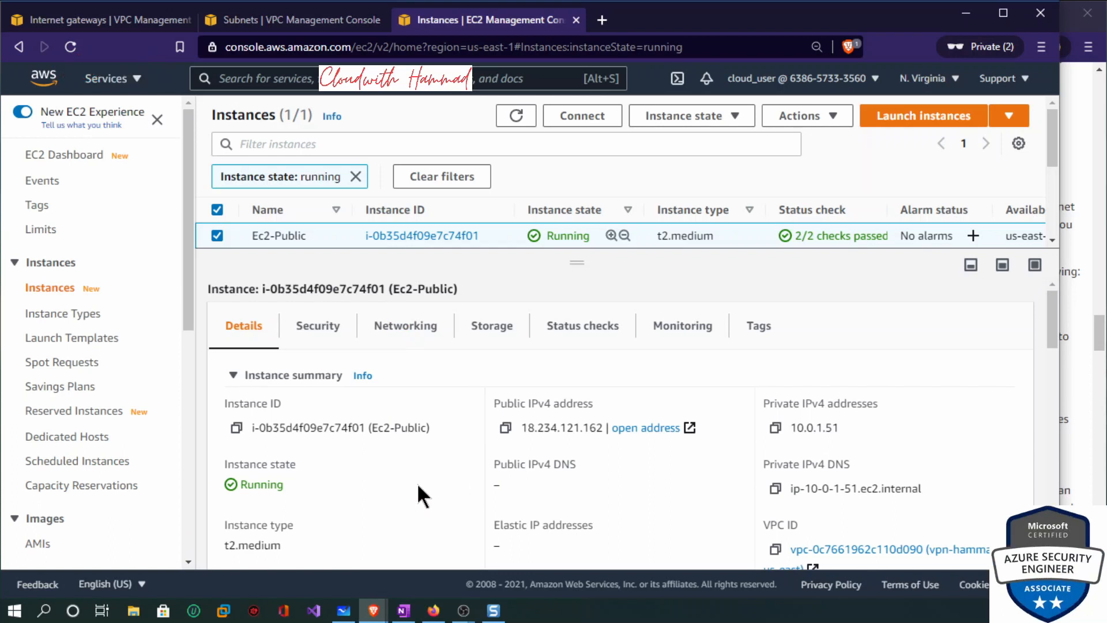
{"action": "left_click", "coordinate": [427, 326]}
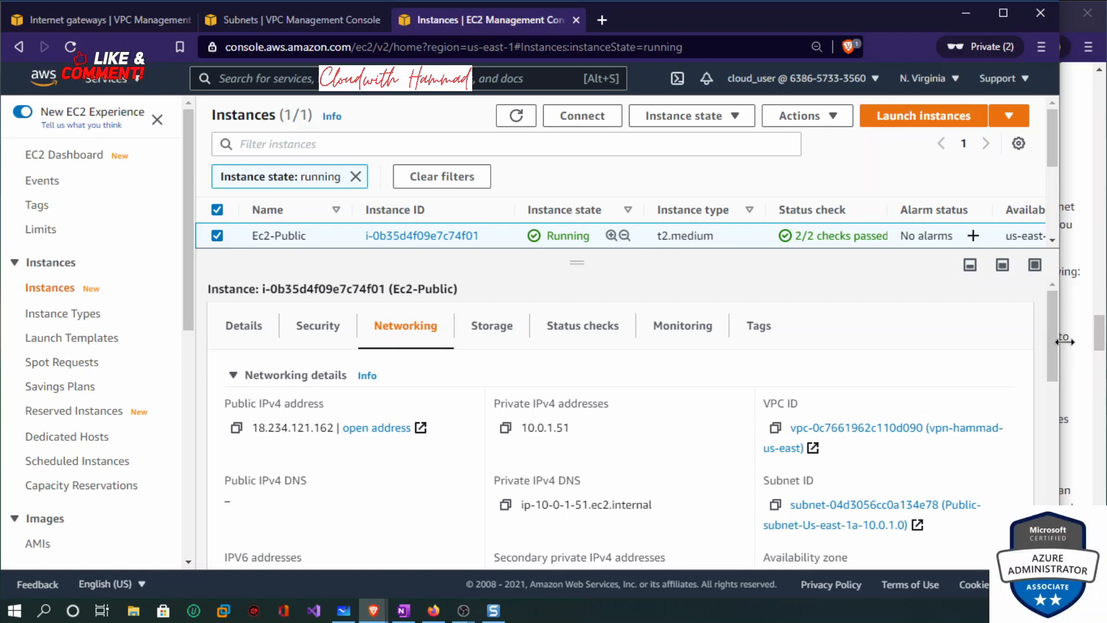
{"action": "left_click_drag", "start_coordinate": [1057, 357], "coordinate": [1000, 421]}
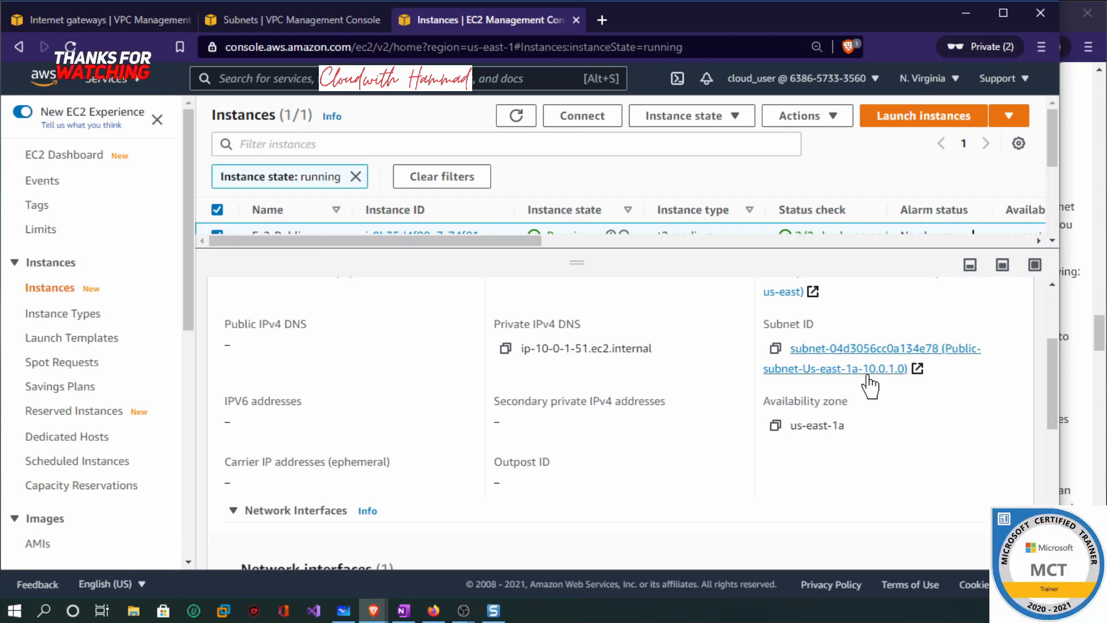
{"action": "left_click_drag", "start_coordinate": [1047, 392], "coordinate": [1052, 363]}
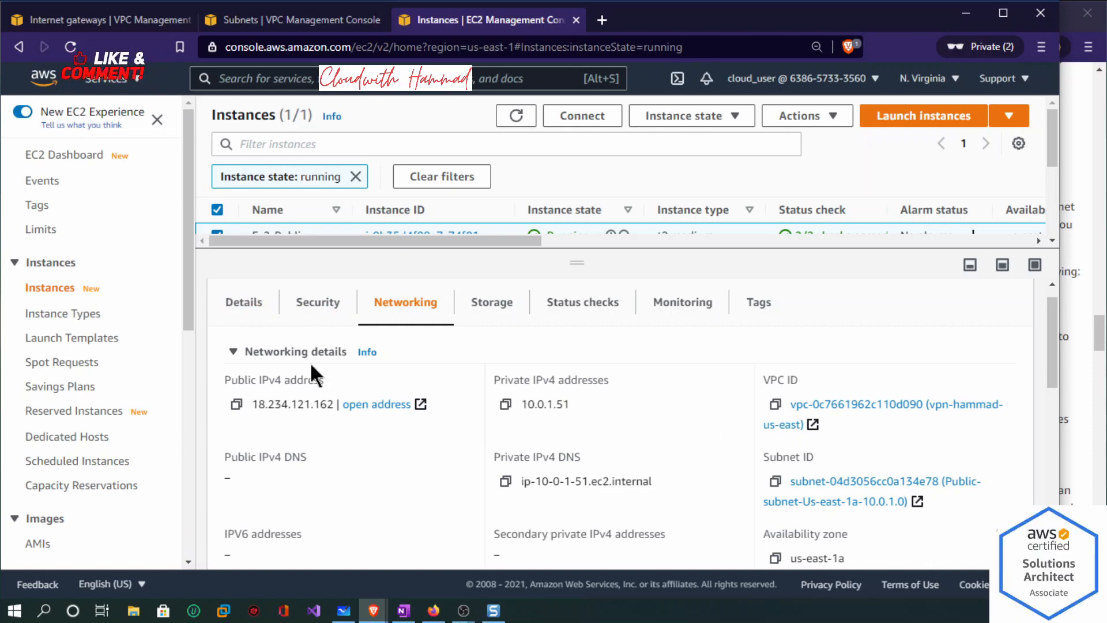
{"action": "left_click", "coordinate": [243, 302]}
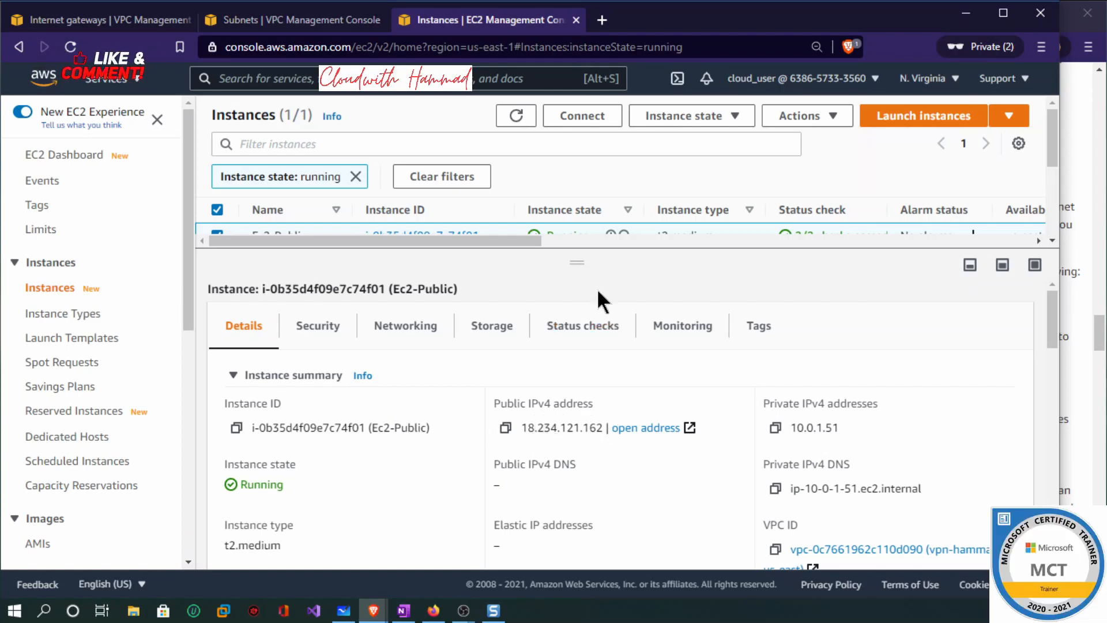
{"action": "left_click_drag", "start_coordinate": [566, 262], "coordinate": [577, 304]}
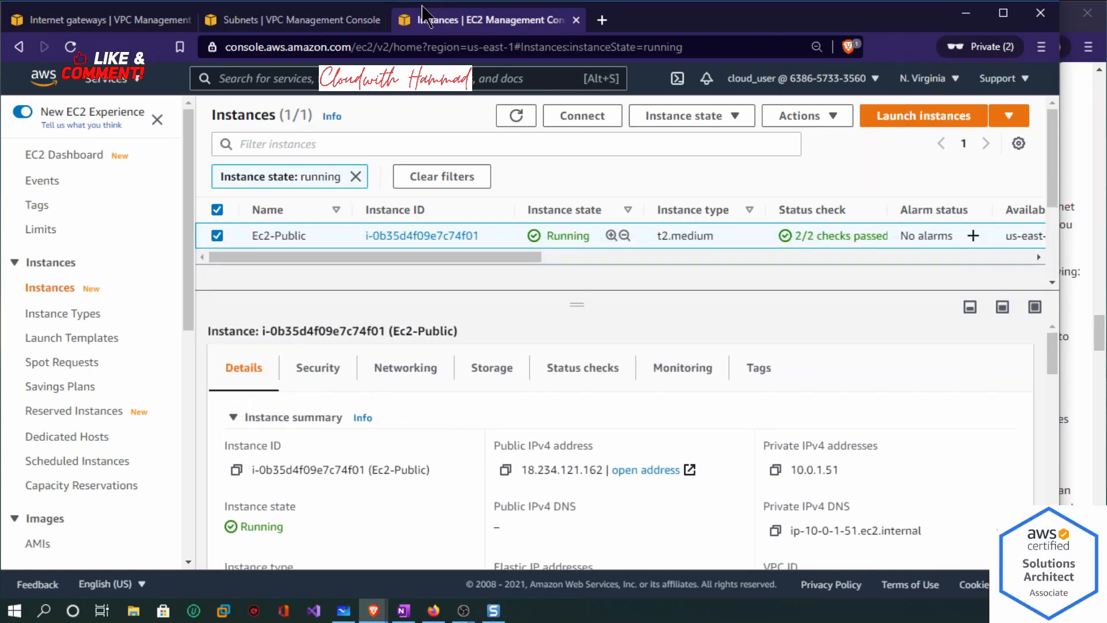
Return to the subnets list and show the route table associated with the selected public subnet Public-subnet-Us-east-1a-10.0.1.0.
{"action": "left_click", "coordinate": [241, 21]}
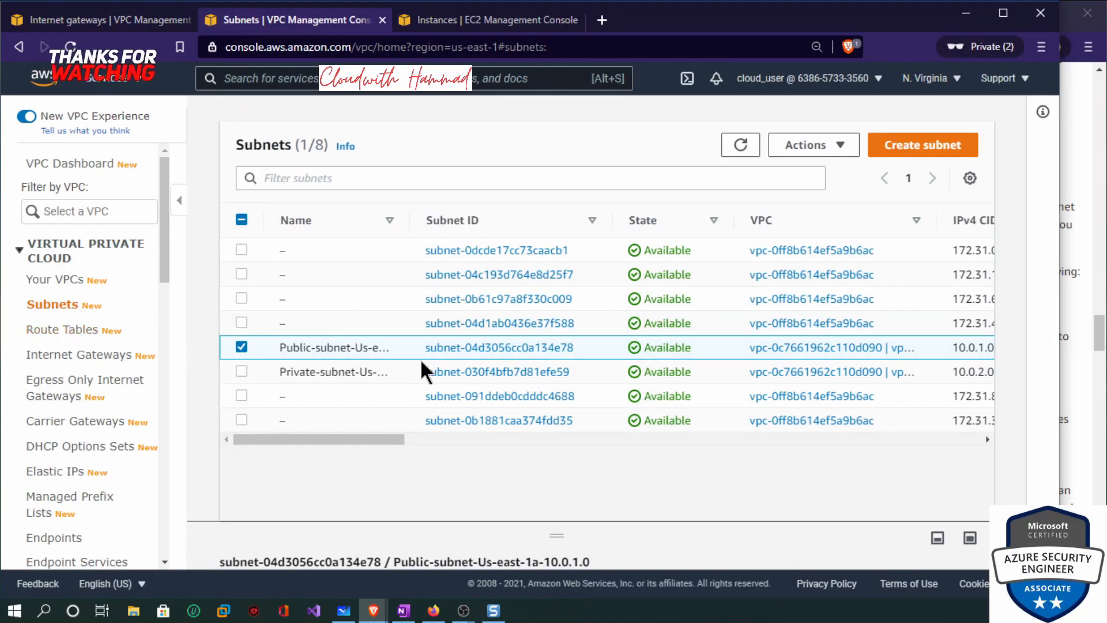
{"action": "left_click_drag", "start_coordinate": [561, 534], "coordinate": [583, 390]}
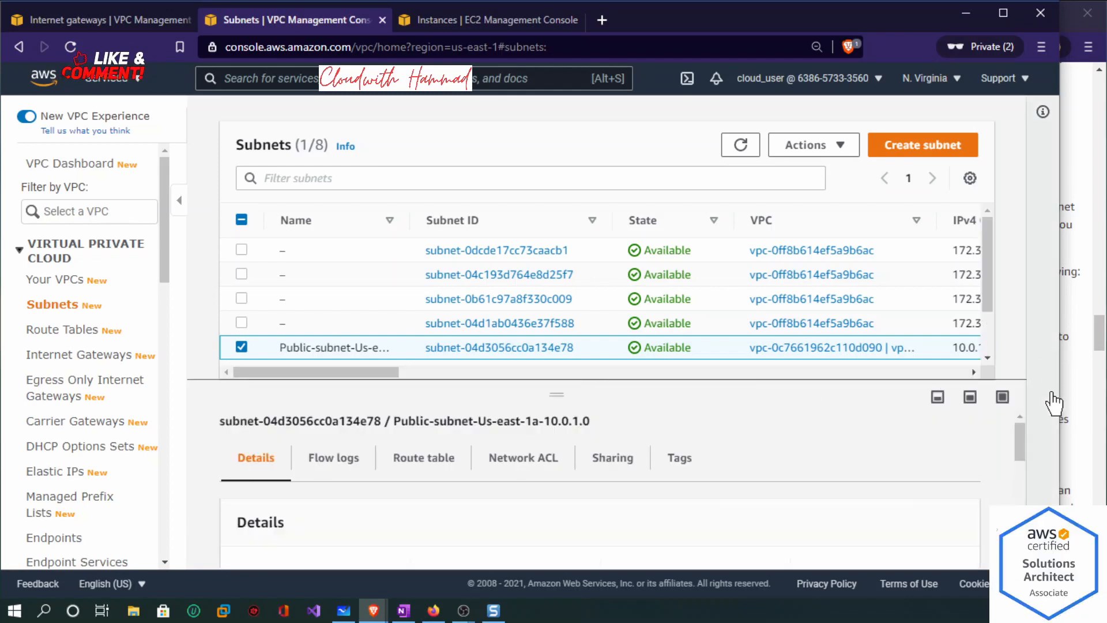
{"action": "scroll", "coordinate": [1024, 452], "scroll_direction": "down", "scroll_amount": 1}
{"action": "scroll", "coordinate": [1024, 452], "scroll_direction": "up", "scroll_amount": 1}
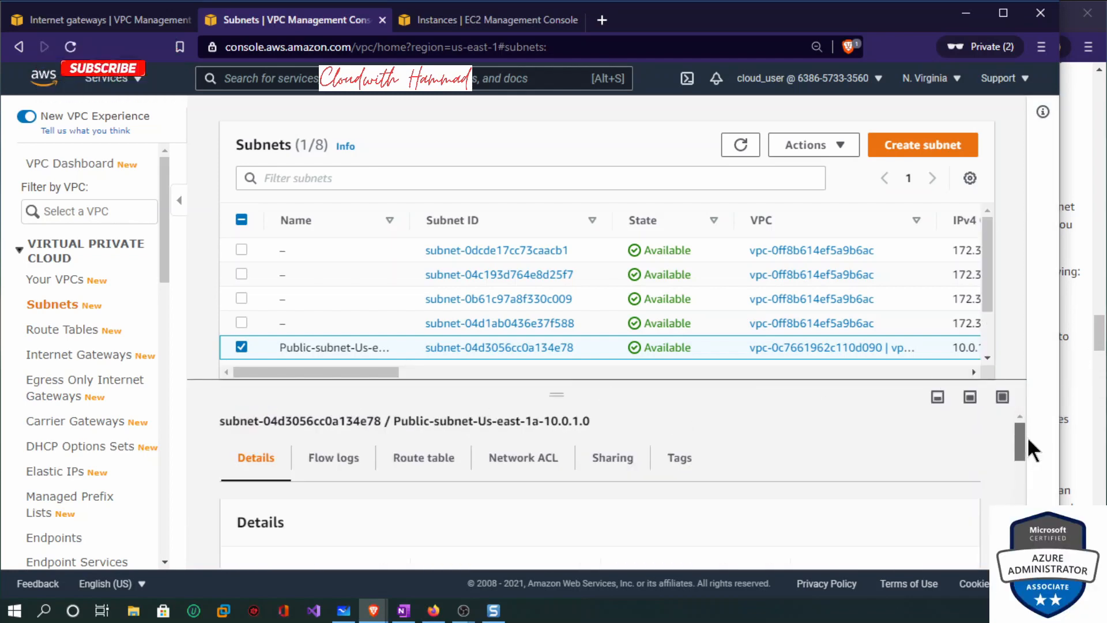
{"action": "left_click", "coordinate": [432, 464]}
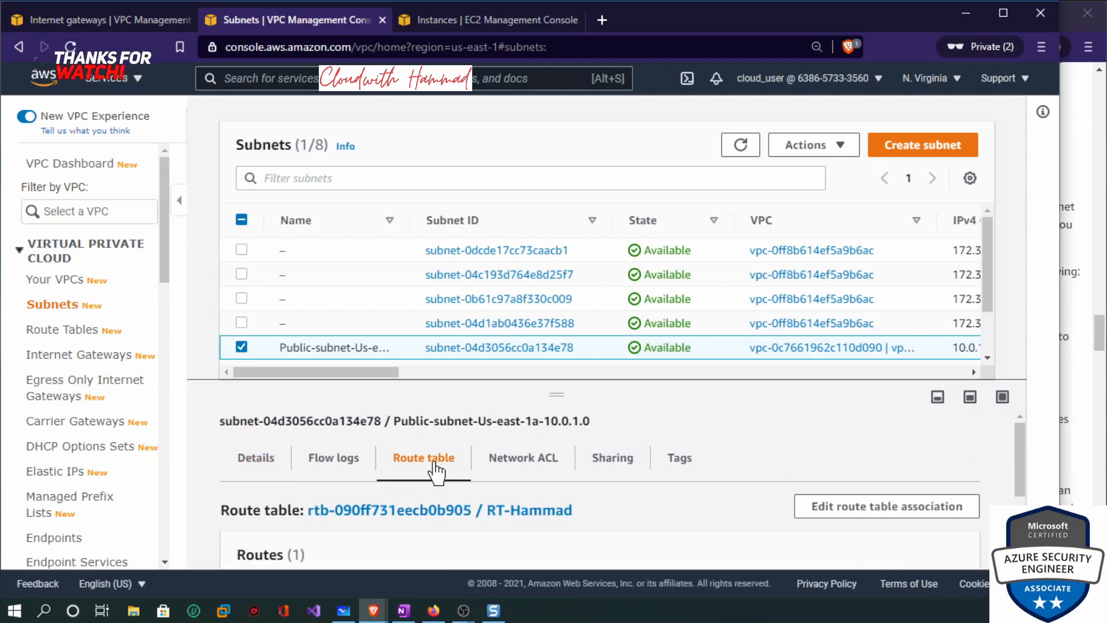
{"action": "left_click_drag", "start_coordinate": [1023, 457], "coordinate": [1022, 488]}
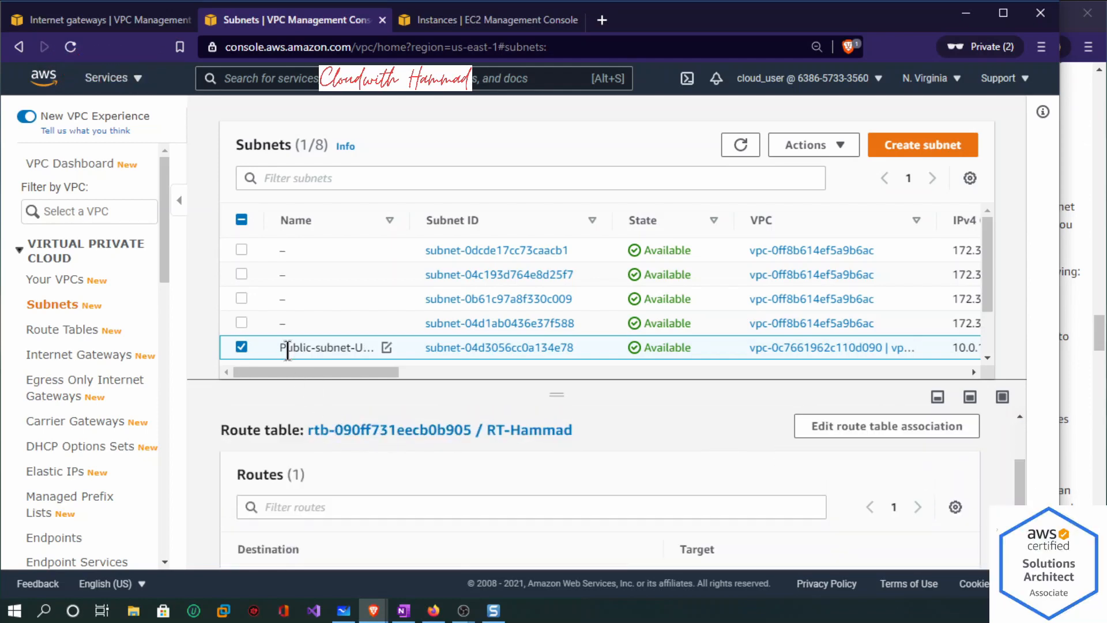
Refresh the subnets list, reselect the public subnet and display the routes of its associated route table.
{"action": "left_click", "coordinate": [740, 145]}
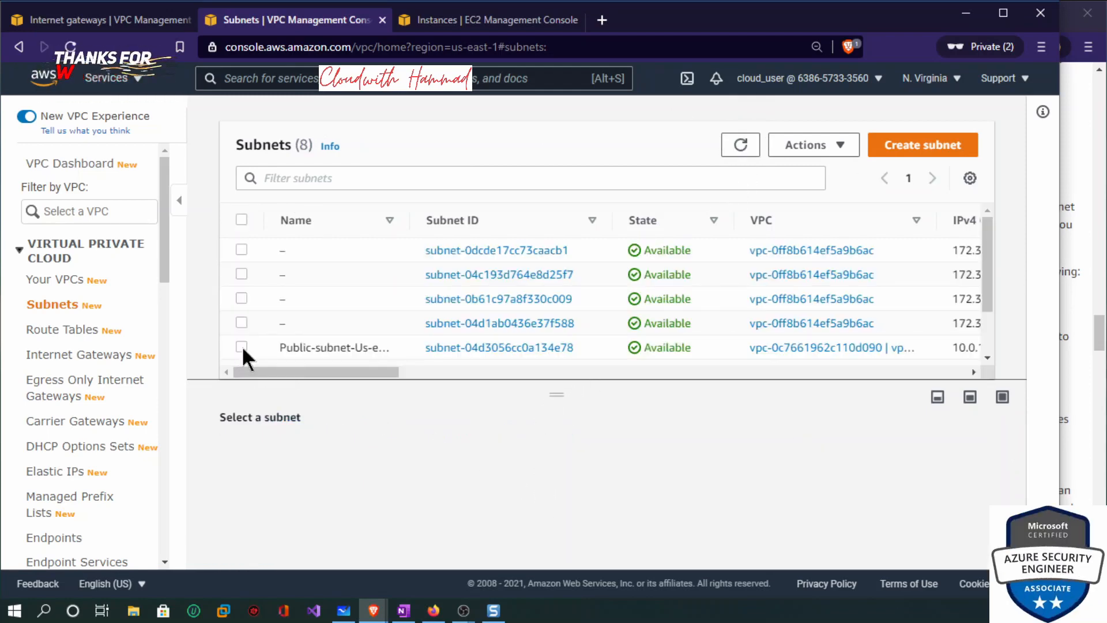
{"action": "left_click", "coordinate": [242, 347]}
{"action": "left_click", "coordinate": [396, 470]}
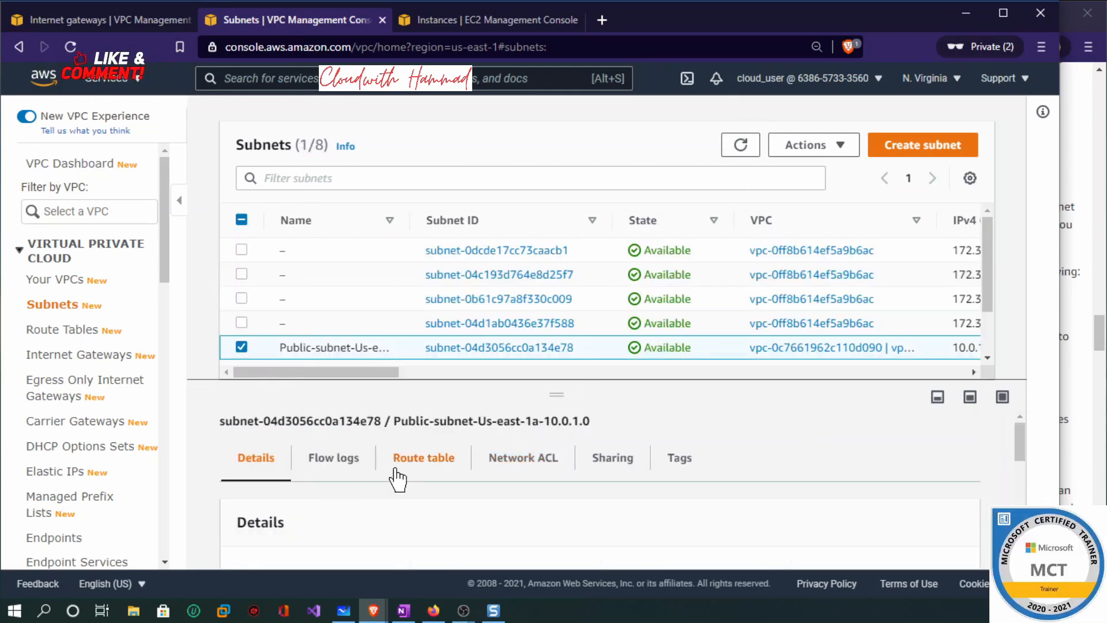
{"action": "scroll", "coordinate": [1014, 461], "scroll_direction": "down", "scroll_amount": 3}
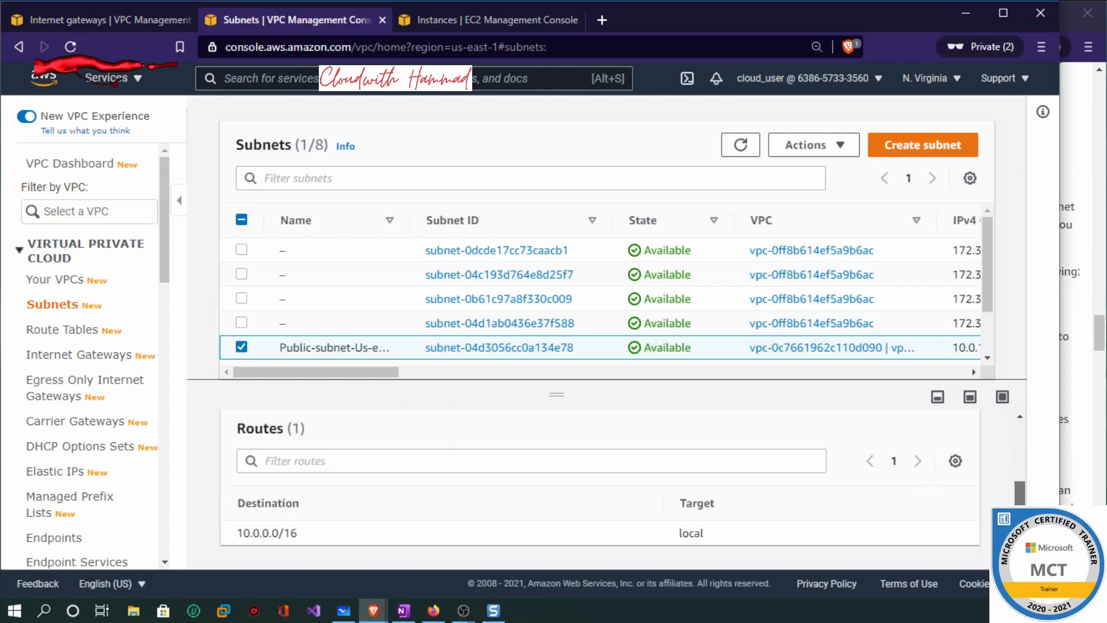
Show the public route table's routes and highlight the destinations of its local and internet gateway routes.
{"action": "left_click", "coordinate": [62, 330]}
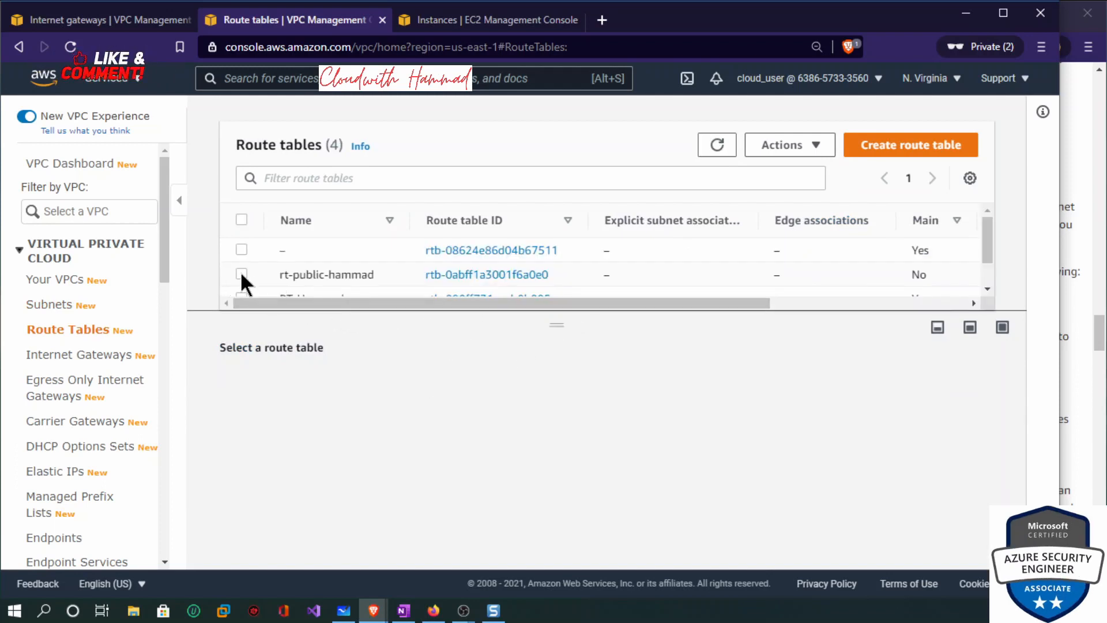
{"action": "left_click", "coordinate": [241, 275]}
{"action": "left_click", "coordinate": [326, 389]}
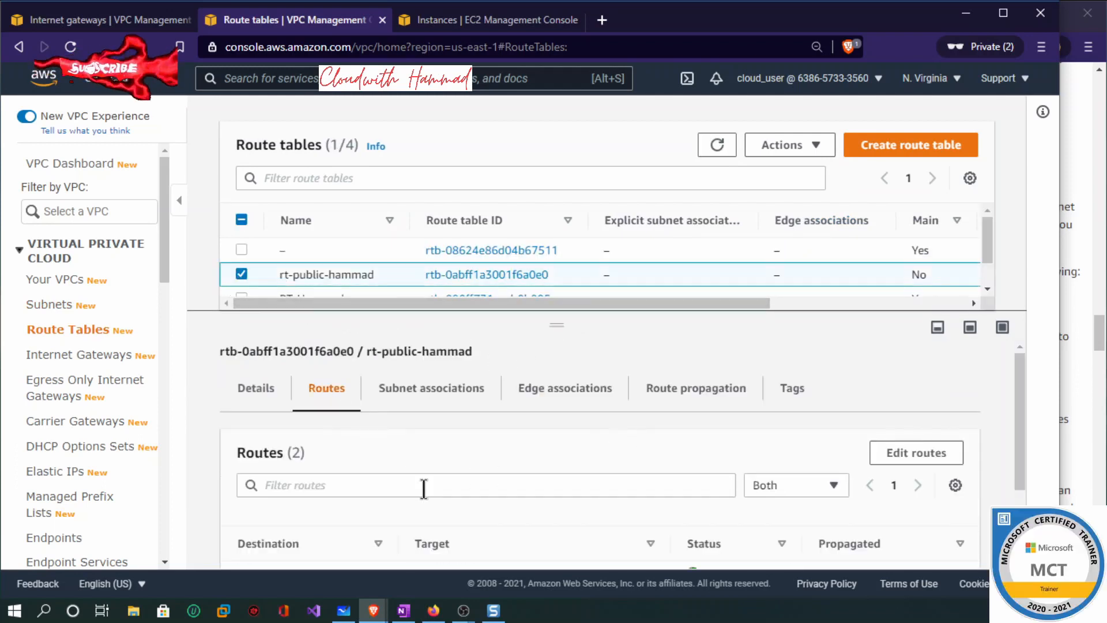
{"action": "scroll", "coordinate": [1023, 479], "scroll_direction": "down", "scroll_amount": 1}
{"action": "scroll", "coordinate": [1023, 479], "scroll_direction": "down", "scroll_amount": 2}
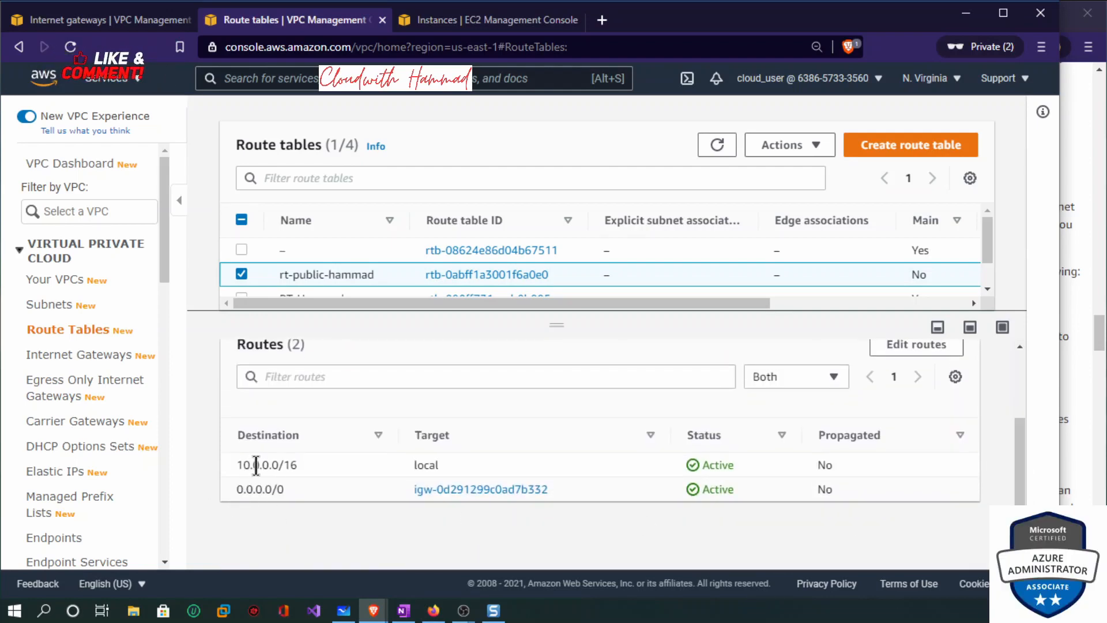
{"action": "left_click_drag", "start_coordinate": [244, 465], "coordinate": [462, 465]}
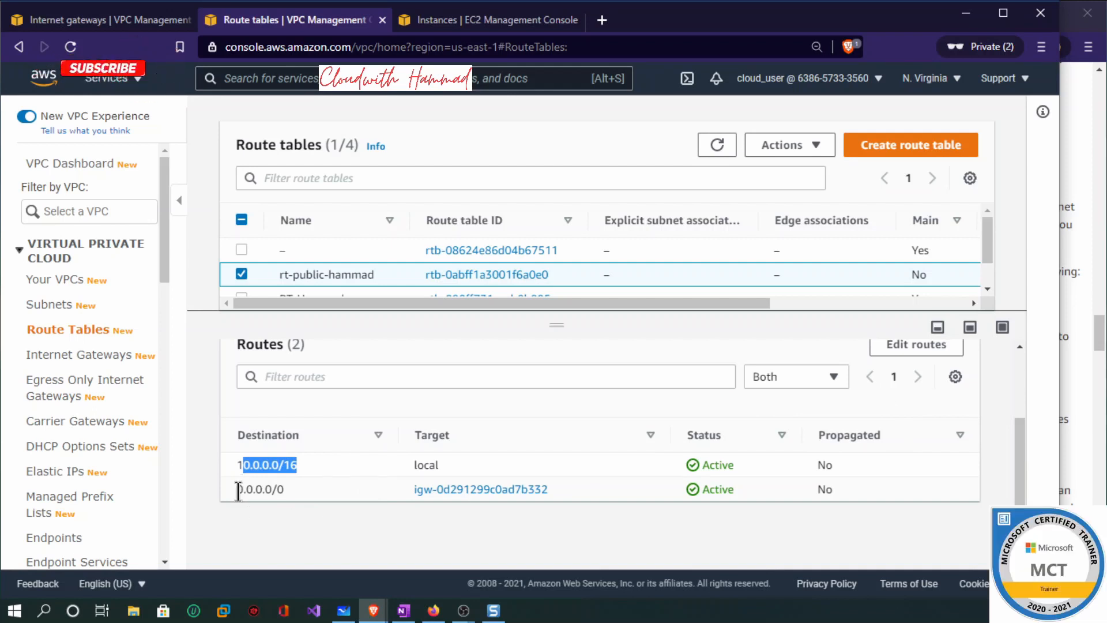
{"action": "left_click_drag", "start_coordinate": [236, 489], "coordinate": [292, 493]}
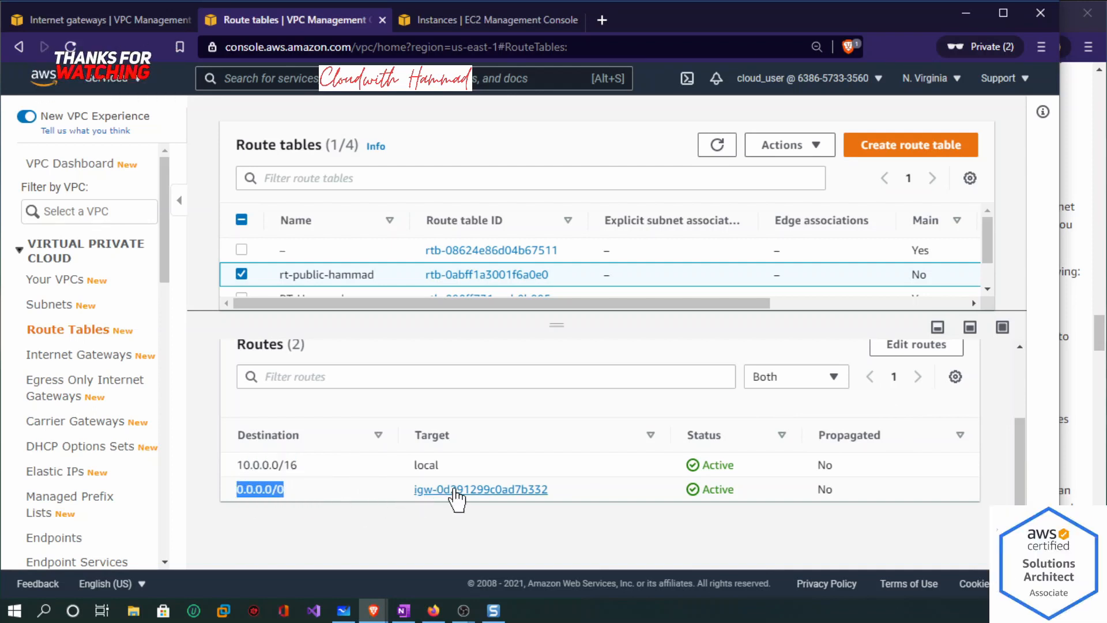
Review the route tables in the VPC diagram in Microsoft Whiteboard and return to the AWS console.
{"action": "left_click", "coordinate": [344, 610]}
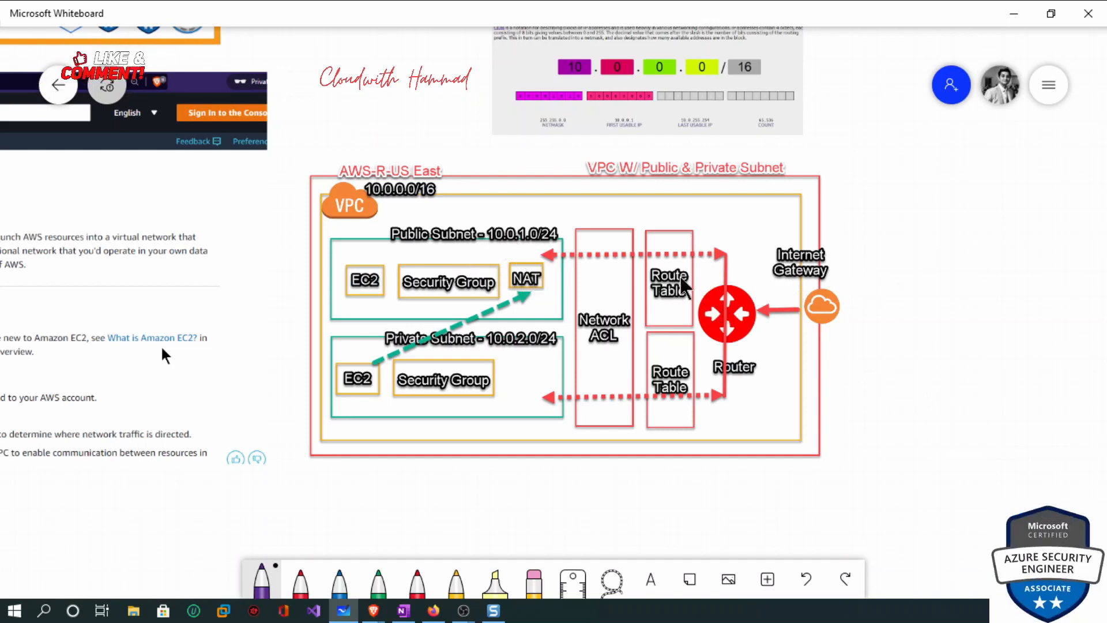
{"action": "left_click", "coordinate": [1013, 12]}
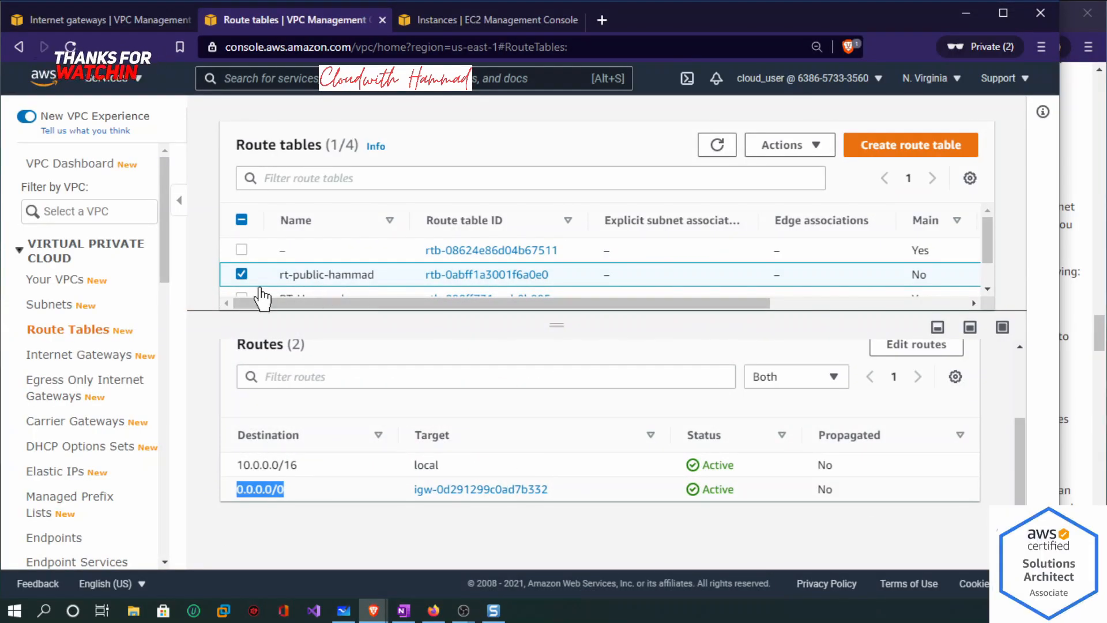
Associate Public-subnet-Us-east-1a-10.0.1.0 with the rt-public-hammad route table and save the association.
{"action": "left_click", "coordinate": [241, 274]}
{"action": "left_click", "coordinate": [241, 274]}
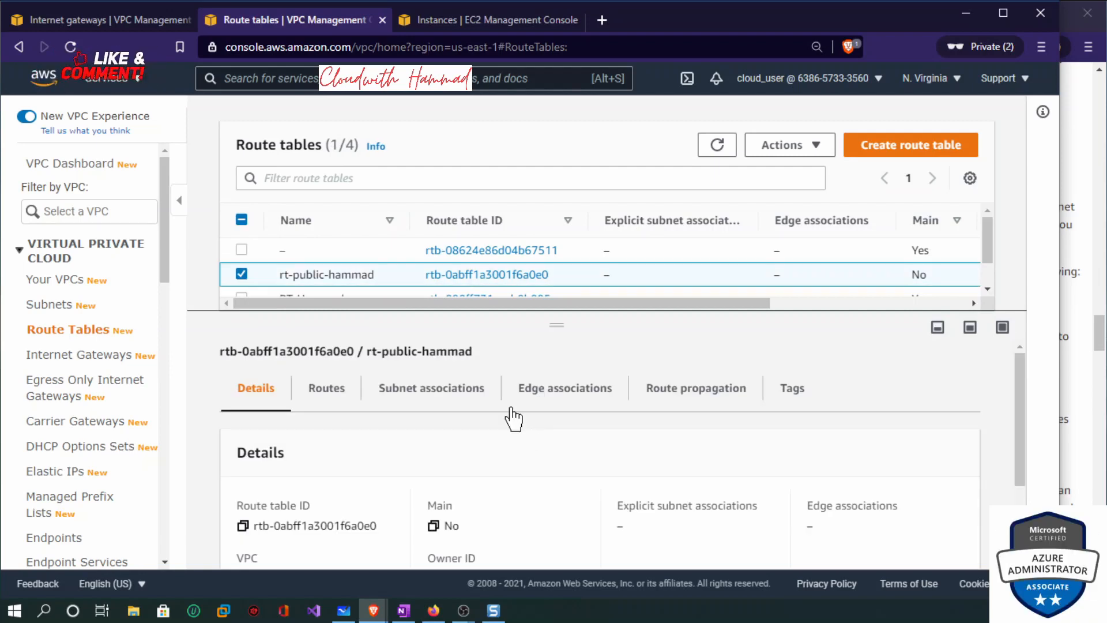
{"action": "left_click", "coordinate": [412, 402]}
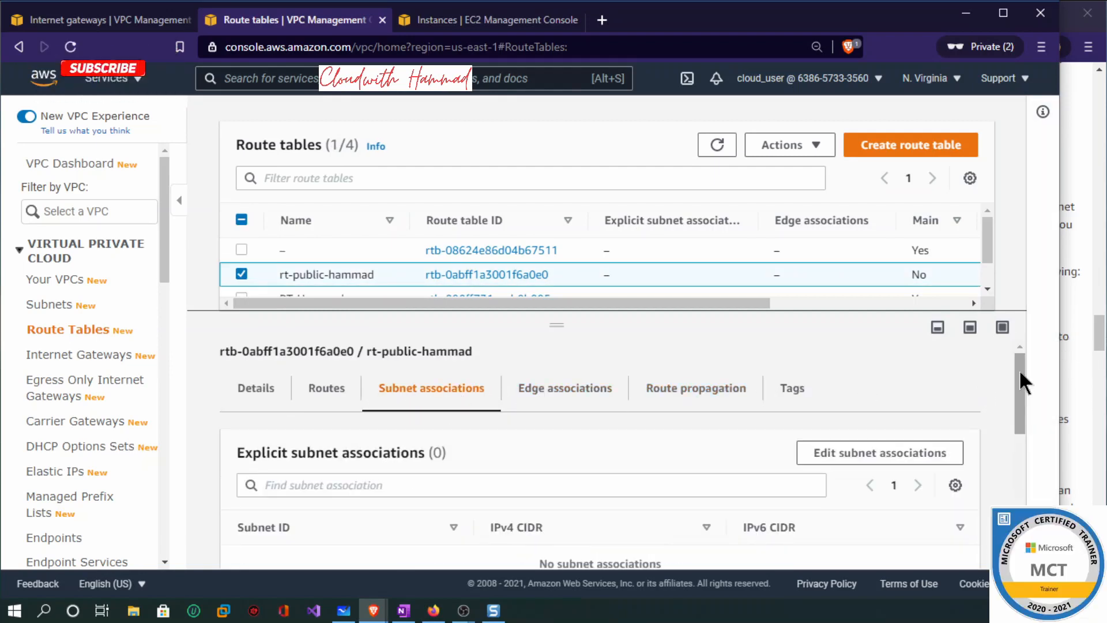
{"action": "left_click_drag", "start_coordinate": [1020, 370], "coordinate": [1034, 428]}
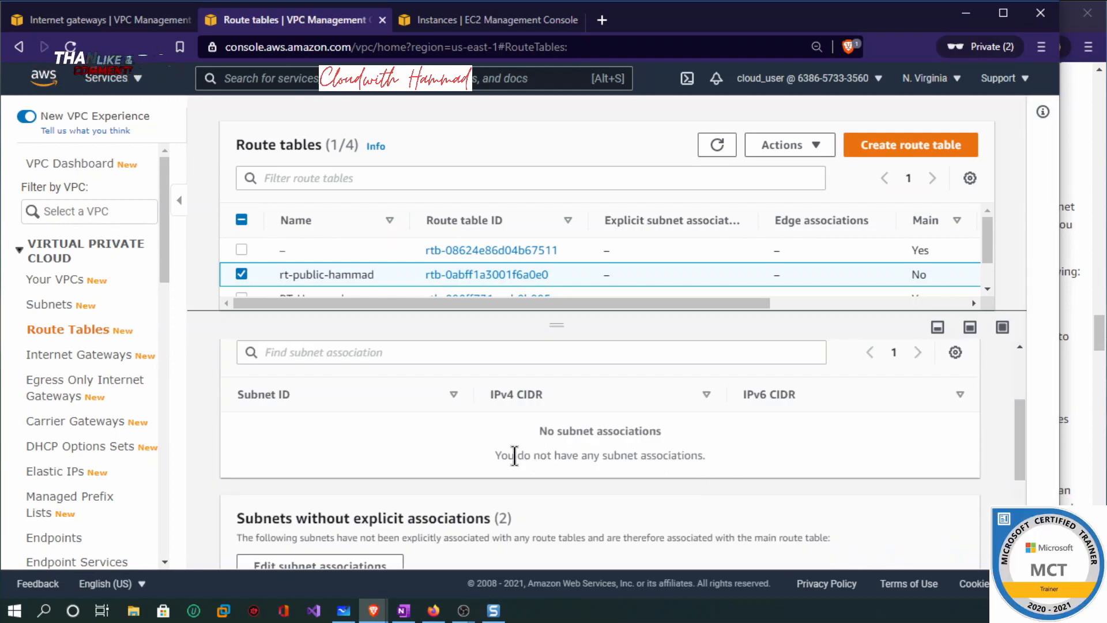
{"action": "left_click_drag", "start_coordinate": [524, 455], "coordinate": [681, 455]}
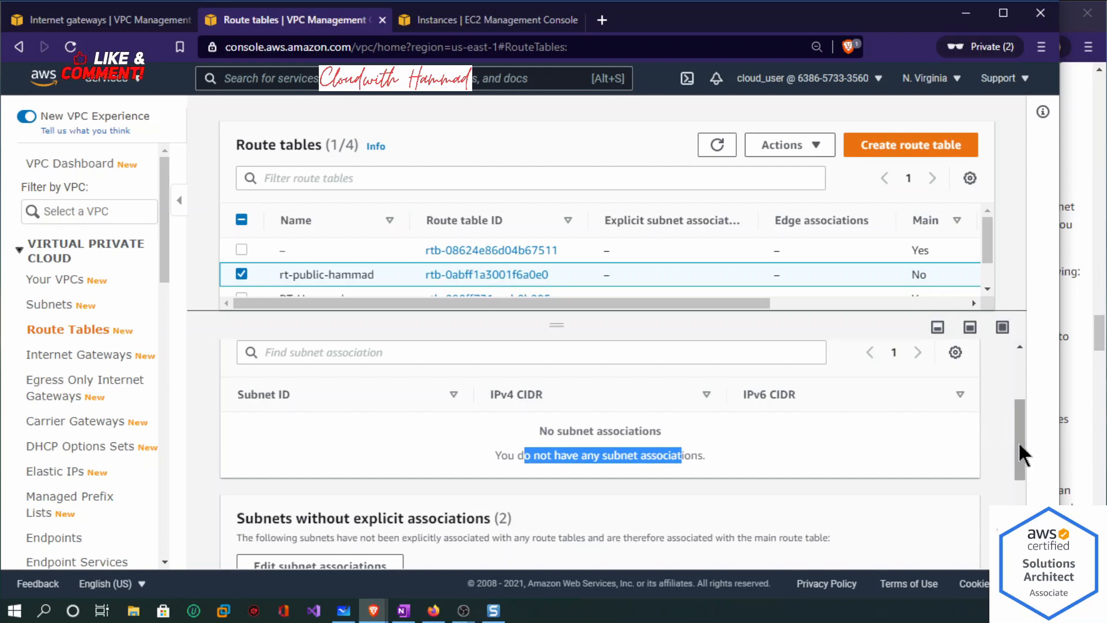
{"action": "scroll", "coordinate": [1020, 456], "scroll_direction": "down", "scroll_amount": 2}
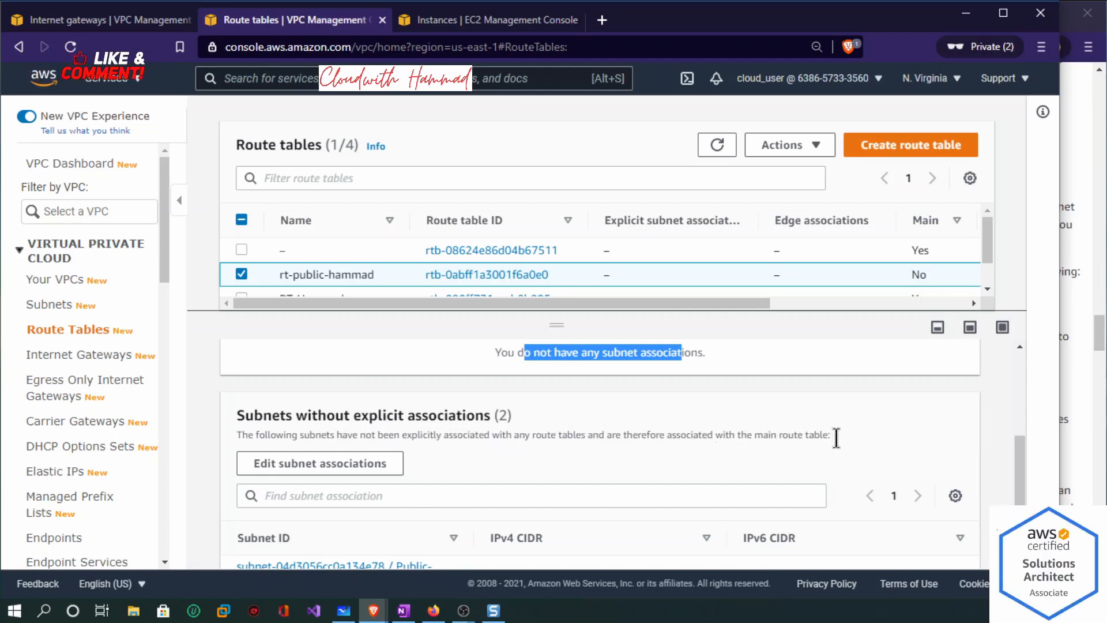
{"action": "left_click_drag", "start_coordinate": [1023, 469], "coordinate": [1032, 511]}
{"action": "left_click", "coordinate": [276, 366]}
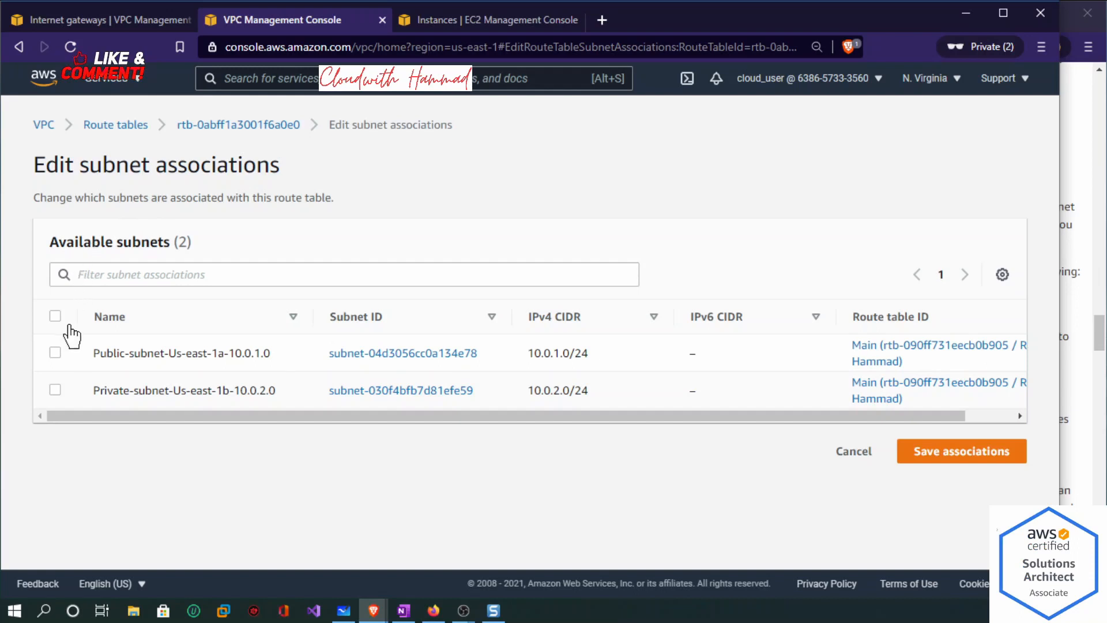
{"action": "left_click", "coordinate": [55, 351]}
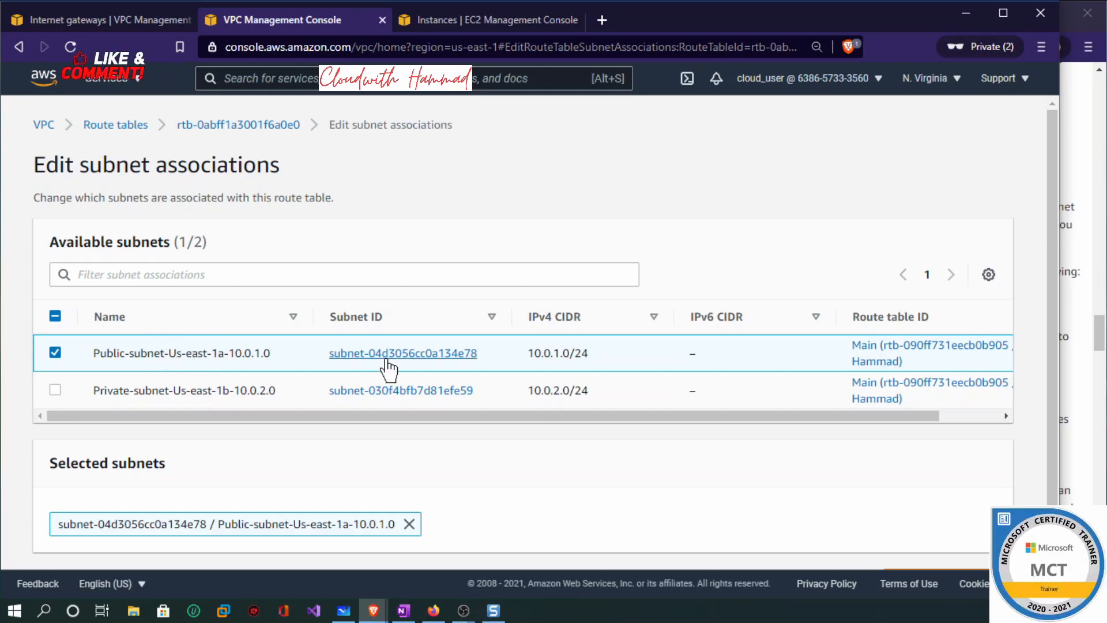
{"action": "scroll", "coordinate": [853, 461], "scroll_direction": "down", "scroll_amount": 1}
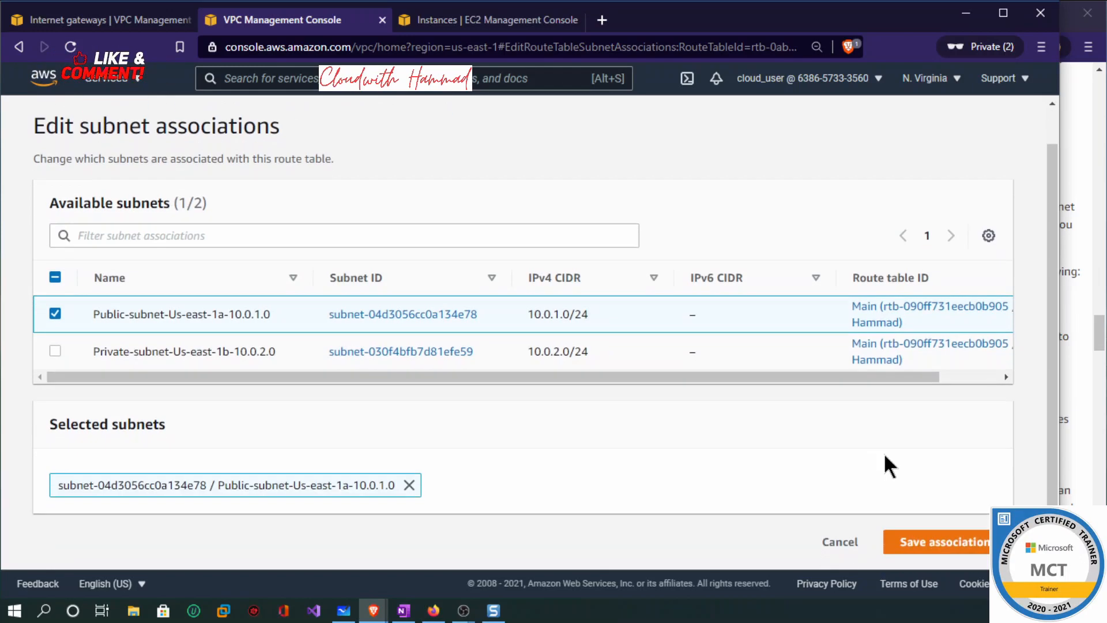
{"action": "left_click", "coordinate": [943, 543]}
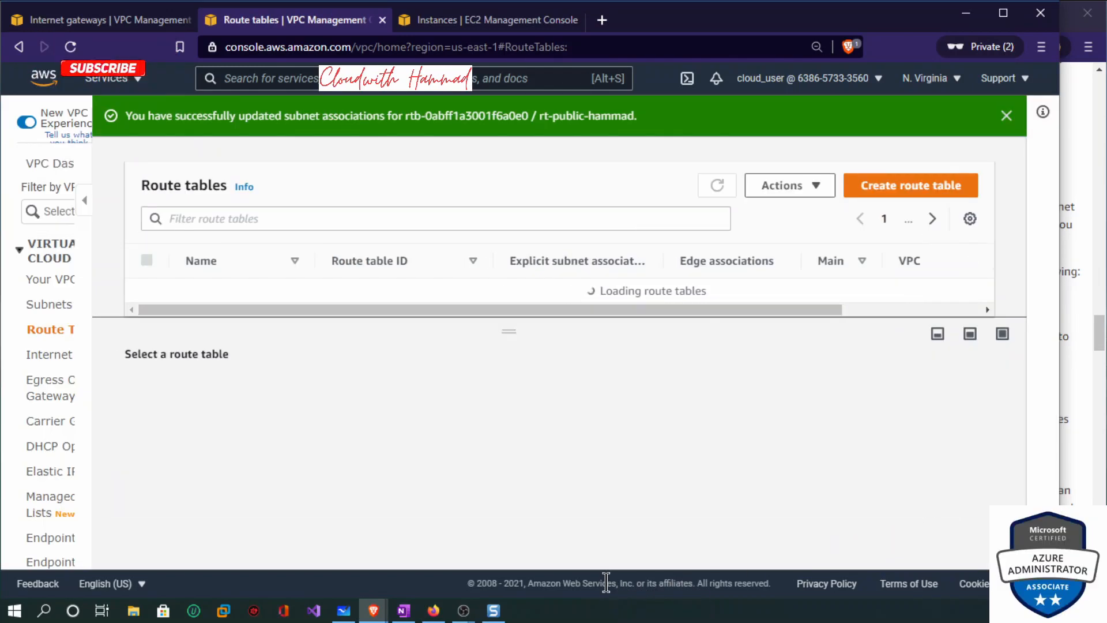
Enlarge the route table list and examine the routes of rt-private-hammad.
{"action": "left_click_drag", "start_coordinate": [558, 333], "coordinate": [560, 398]}
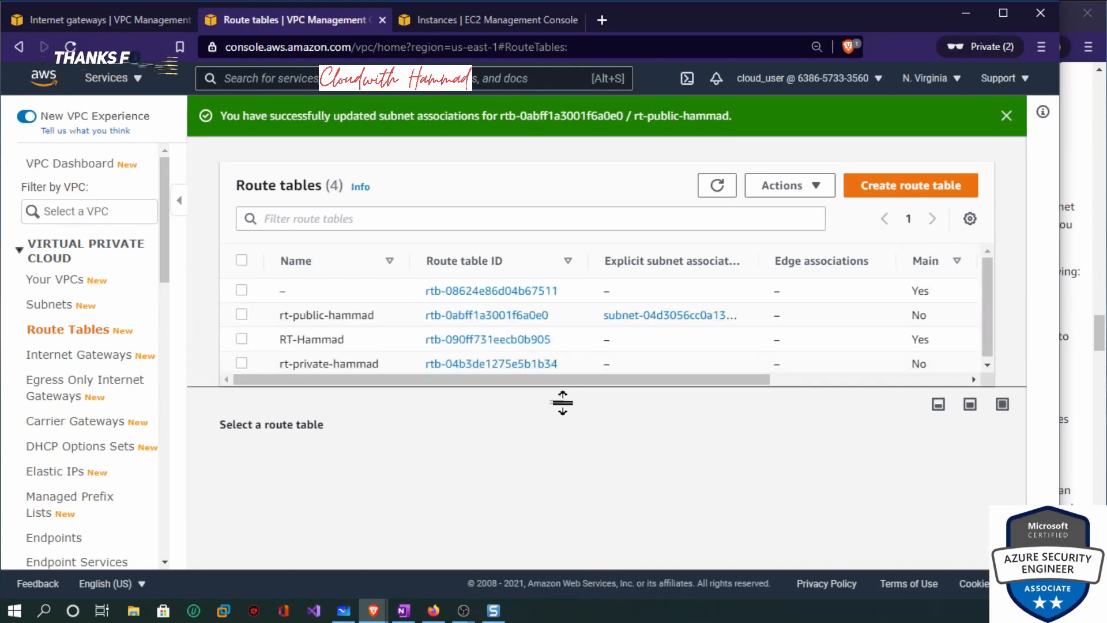
{"action": "left_click", "coordinate": [242, 363]}
{"action": "left_click_drag", "start_coordinate": [555, 398], "coordinate": [526, 413]}
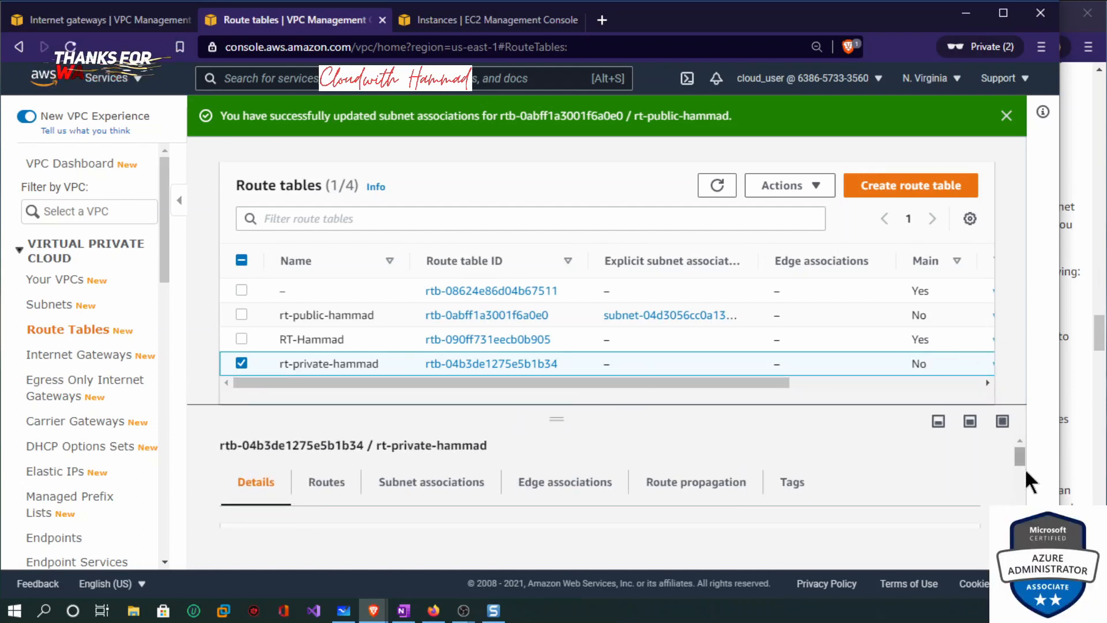
{"action": "left_click", "coordinate": [323, 495]}
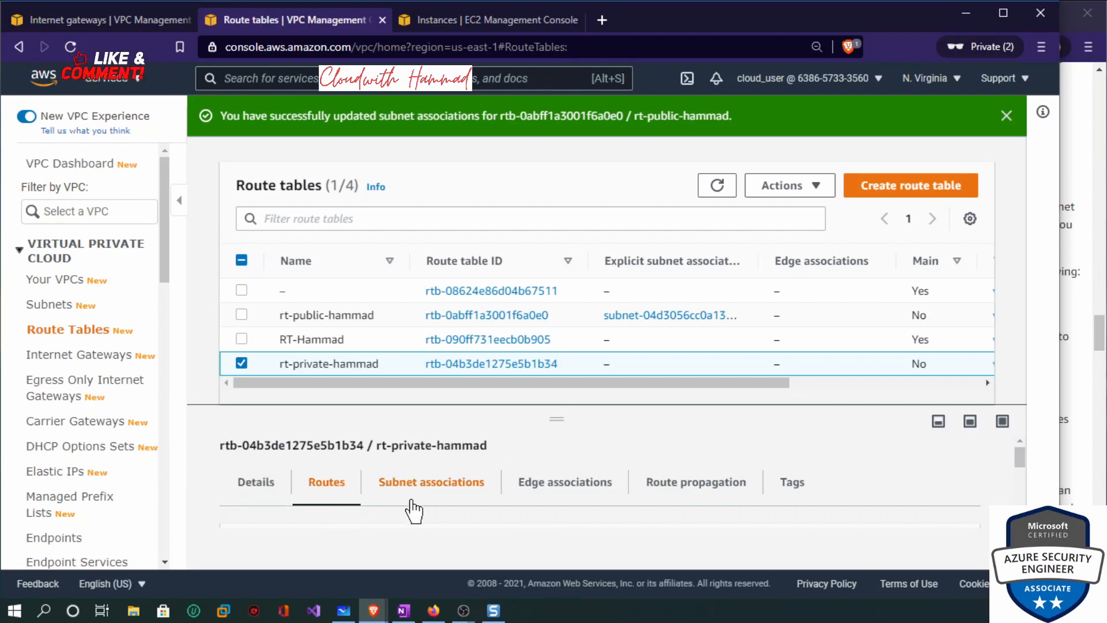
{"action": "scroll", "coordinate": [444, 516], "scroll_direction": "down", "scroll_amount": 5}
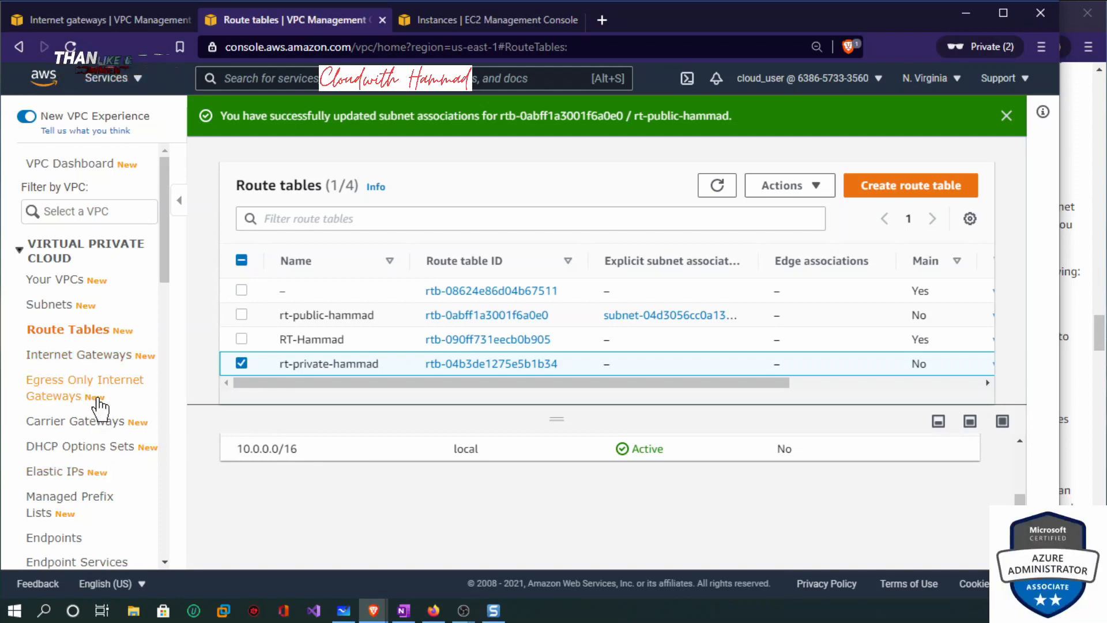
Start creating a new NAT gateway and name it vpc-nat.
{"action": "scroll", "coordinate": [98, 399], "scroll_direction": "down", "scroll_amount": 6}
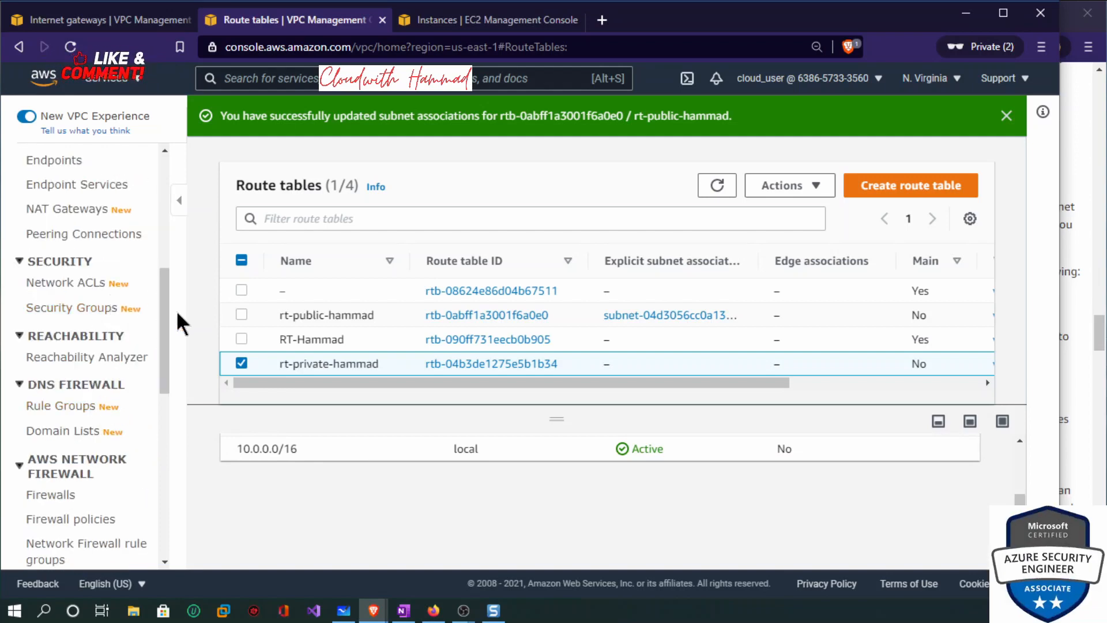
{"action": "scroll", "coordinate": [166, 314], "scroll_direction": "up", "scroll_amount": 5}
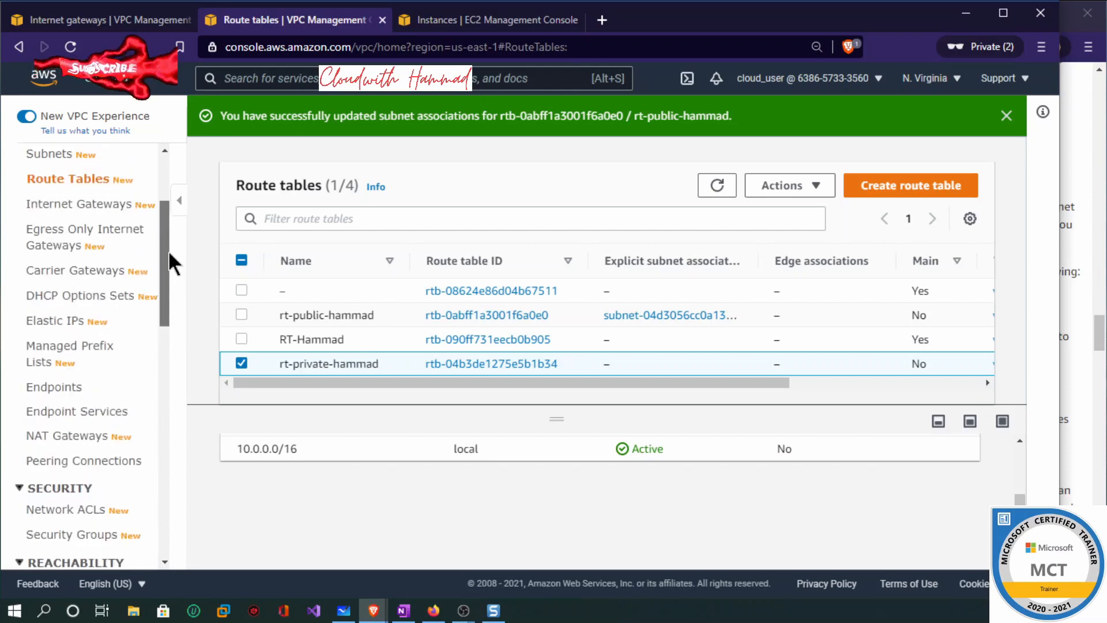
{"action": "scroll", "coordinate": [169, 252], "scroll_direction": "up", "scroll_amount": 1}
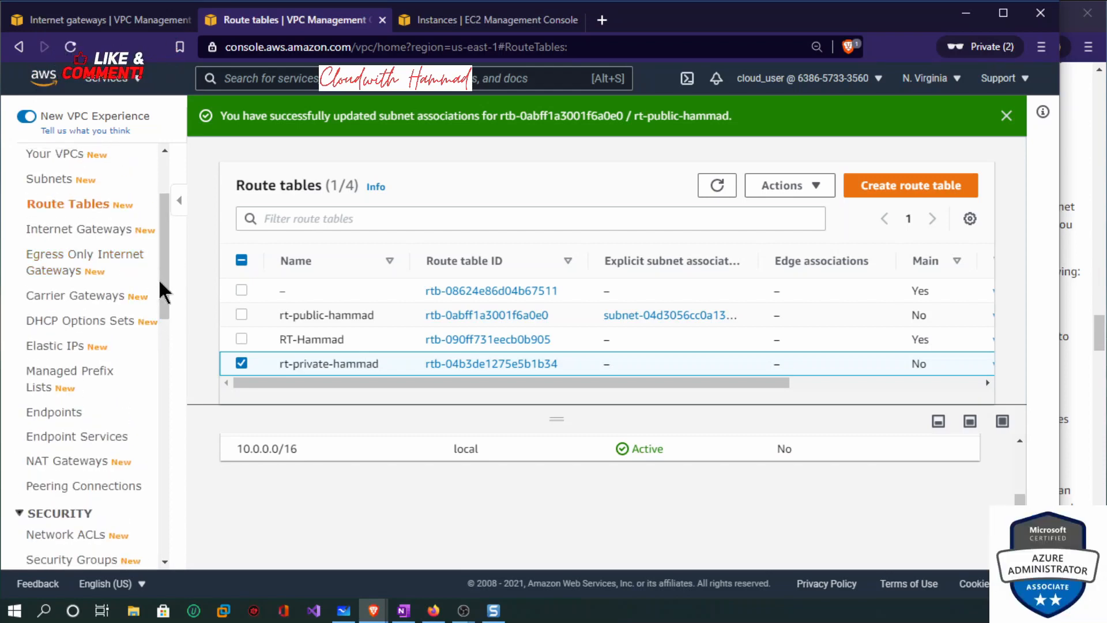
{"action": "left_click", "coordinate": [77, 464]}
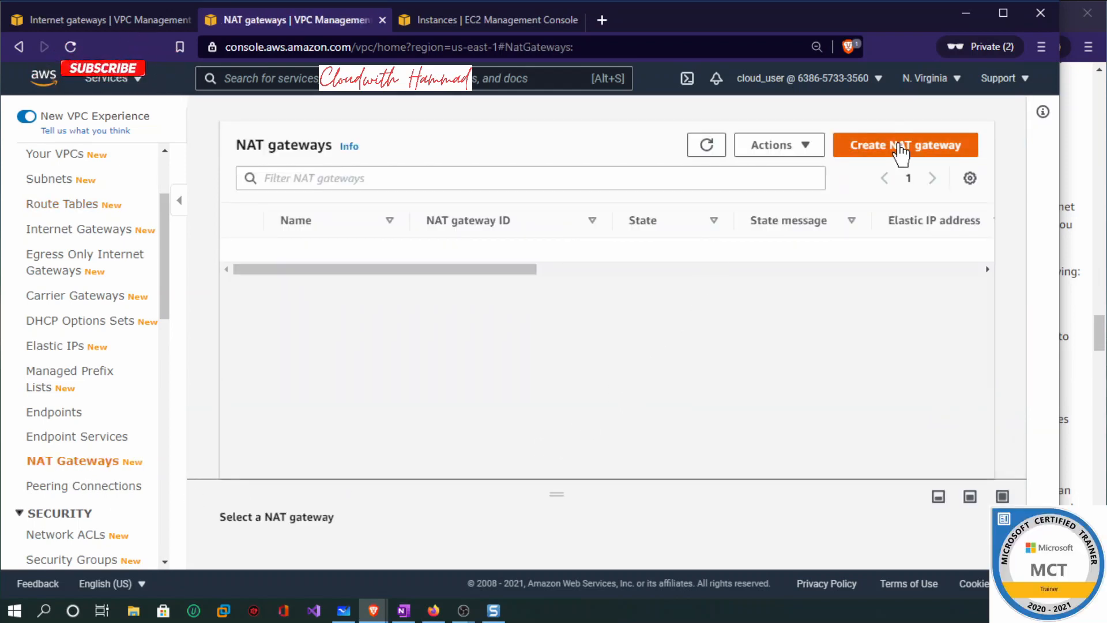
{"action": "left_click", "coordinate": [902, 152]}
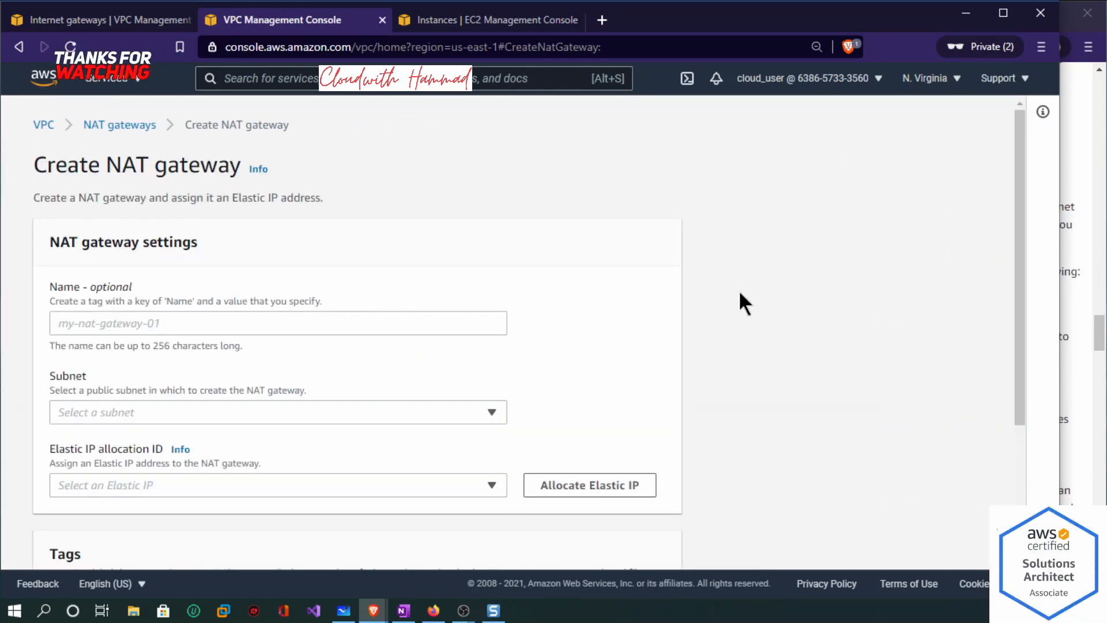
{"action": "left_click", "coordinate": [209, 324]}
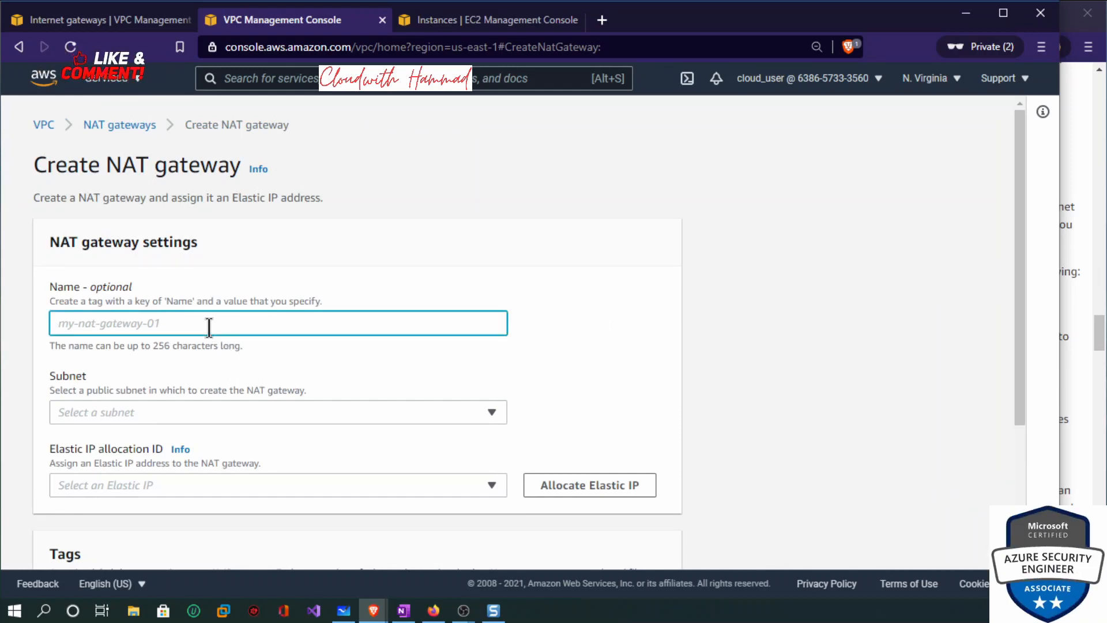
{"action": "type", "text": "nat"}
{"action": "key", "text": "BackSpace"}
{"action": "type", "text": "vpc-"}
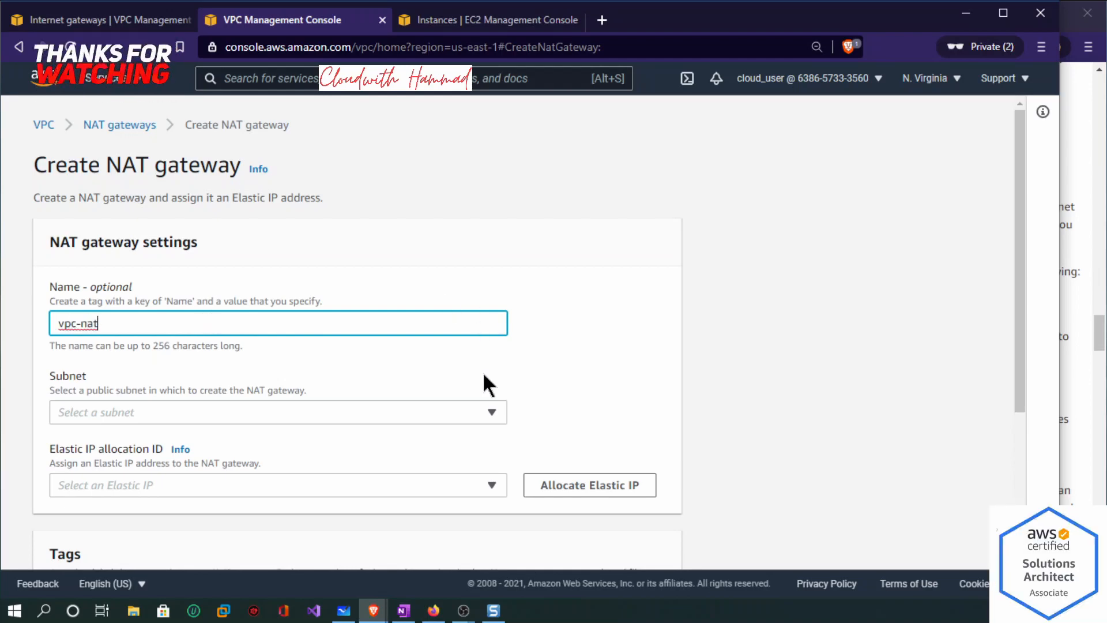
Look through the subnets available for the NAT gateway and check the NAT placement in the Microsoft Whiteboard VPC diagram.
{"action": "left_click", "coordinate": [487, 414]}
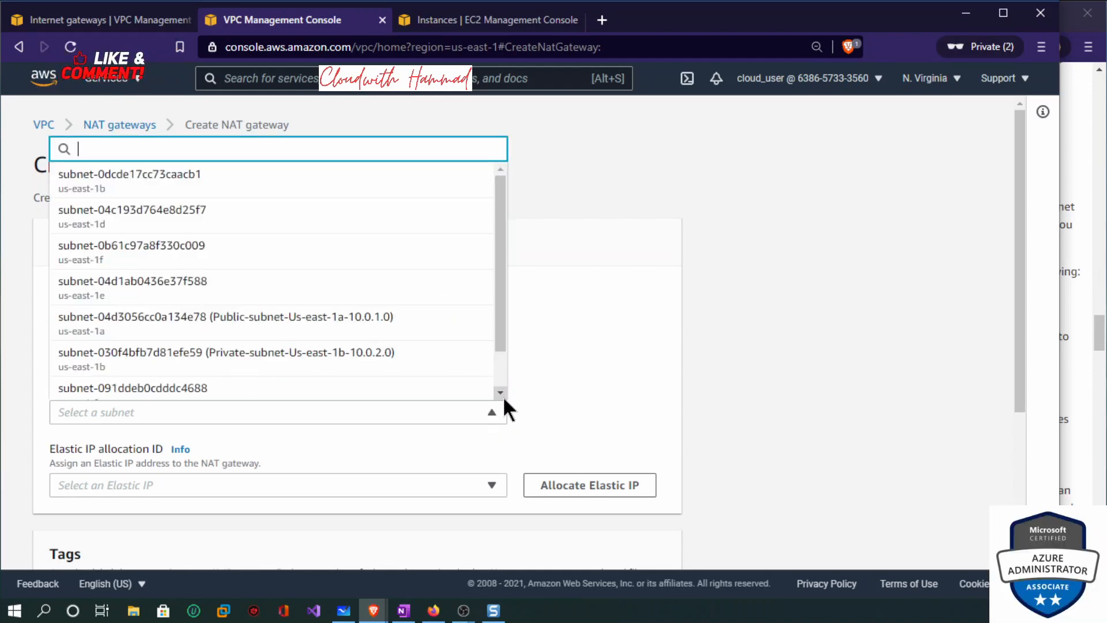
{"action": "scroll", "coordinate": [502, 383], "scroll_direction": "down", "scroll_amount": 2}
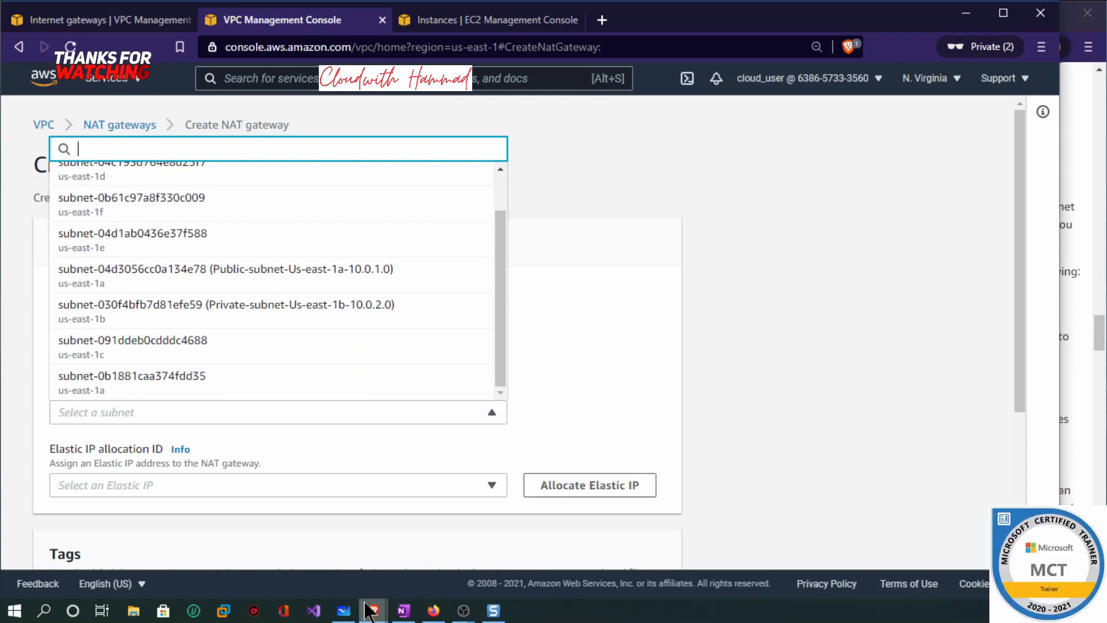
{"action": "left_click", "coordinate": [345, 609]}
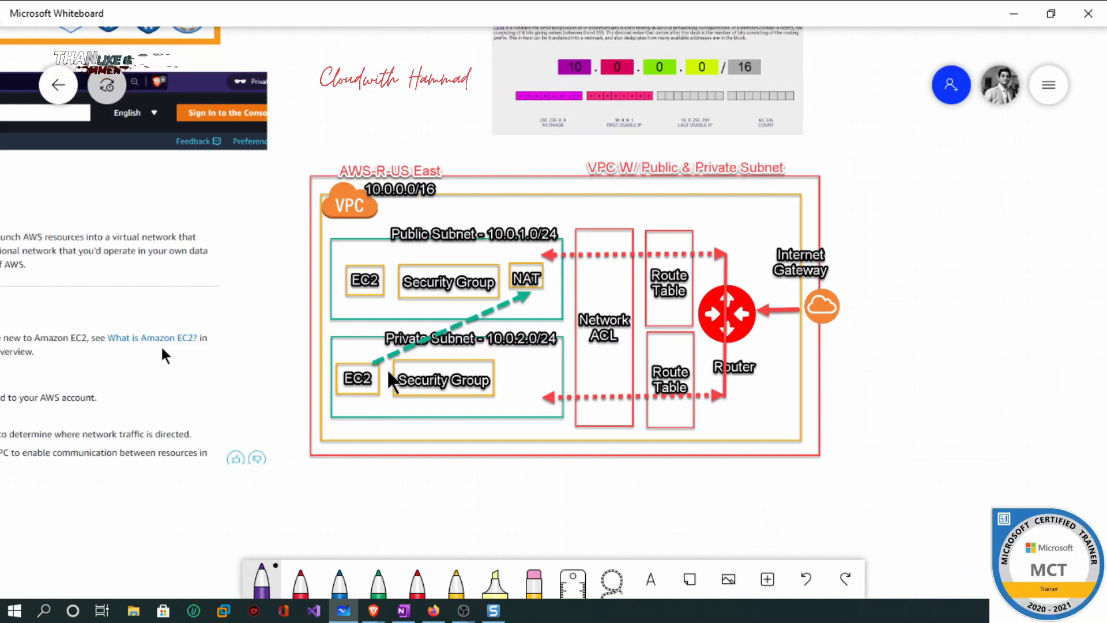
{"action": "left_click", "coordinate": [1015, 15]}
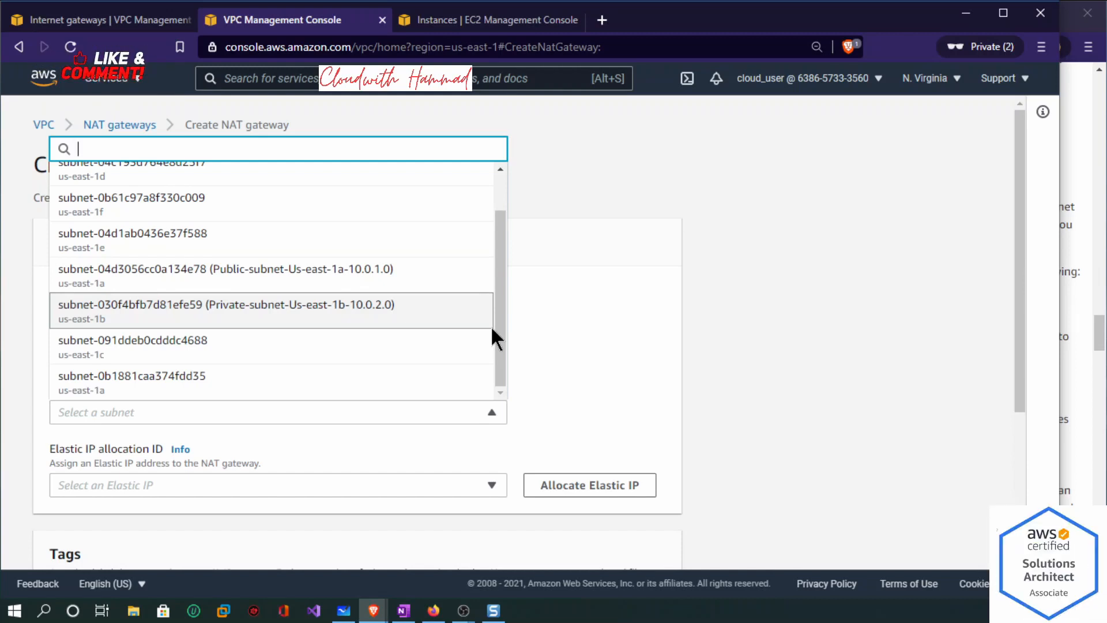
Read the NAT gateway section of the AWS blog article in the other browser window and return to the NAT gateway form.
{"action": "mouse_move", "coordinate": [405, 614]}
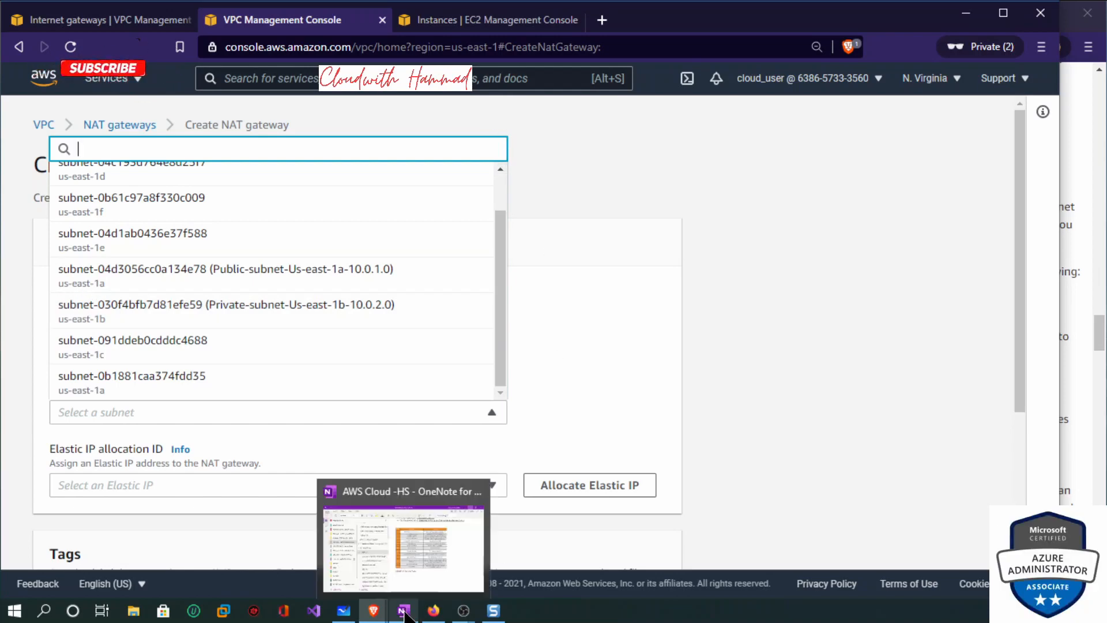
{"action": "left_click", "coordinate": [477, 582]}
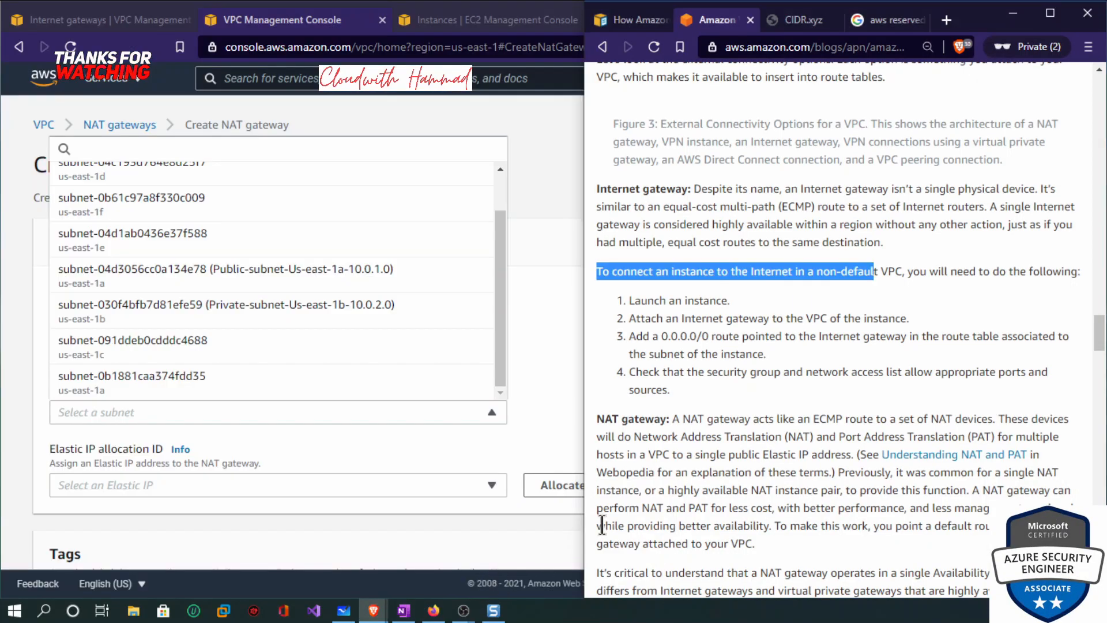
{"action": "left_click_drag", "start_coordinate": [690, 418], "coordinate": [990, 416]}
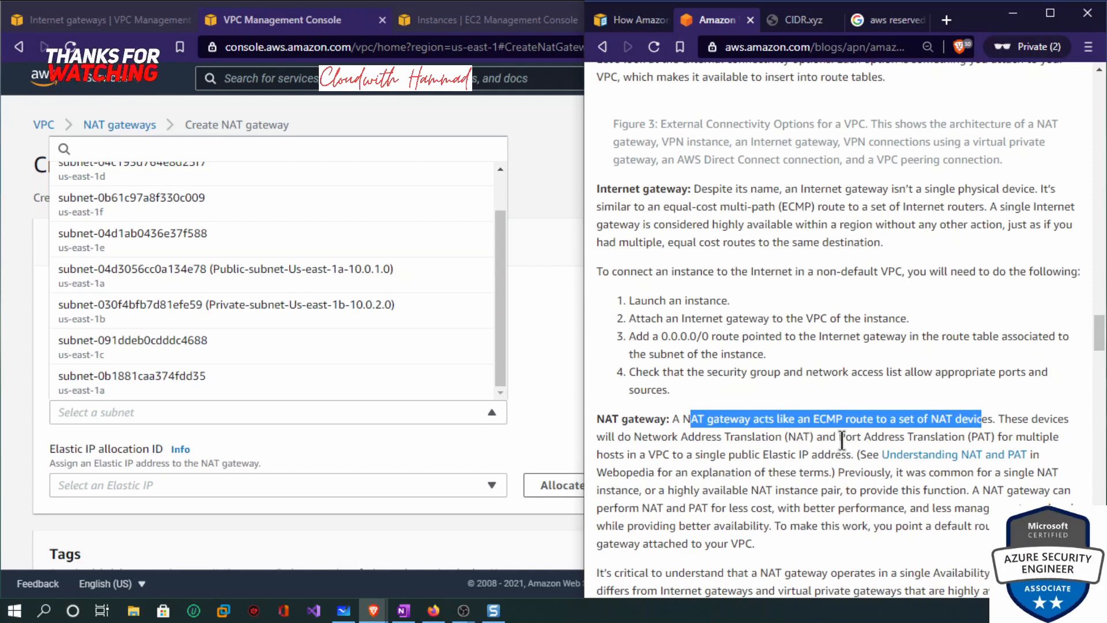
{"action": "left_click_drag", "start_coordinate": [888, 436], "coordinate": [939, 435]}
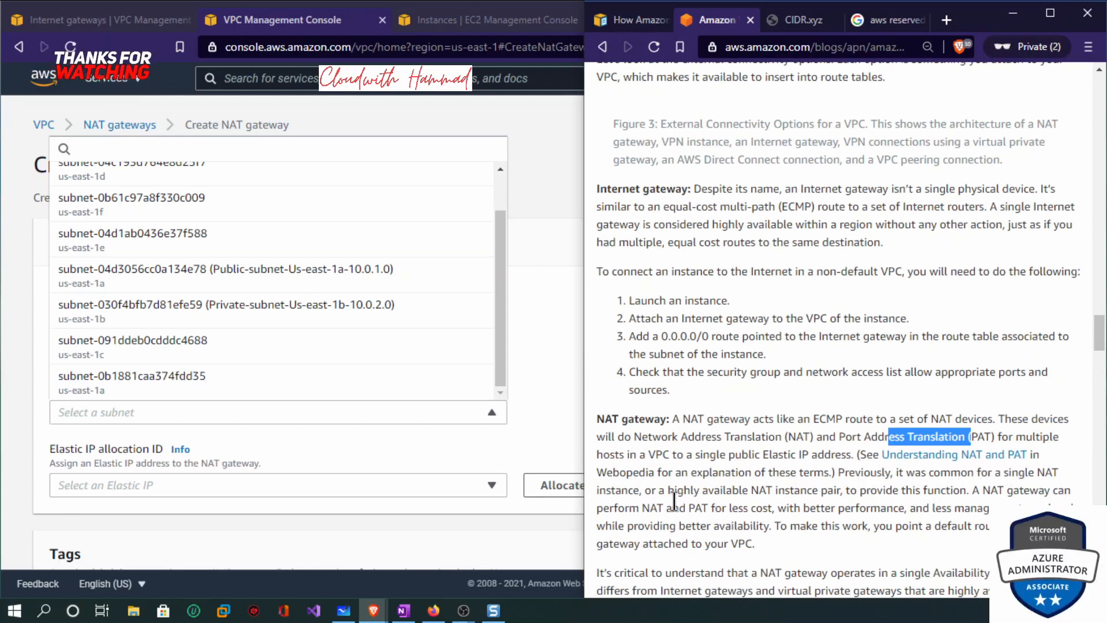
{"action": "left_click_drag", "start_coordinate": [766, 490], "coordinate": [756, 490]}
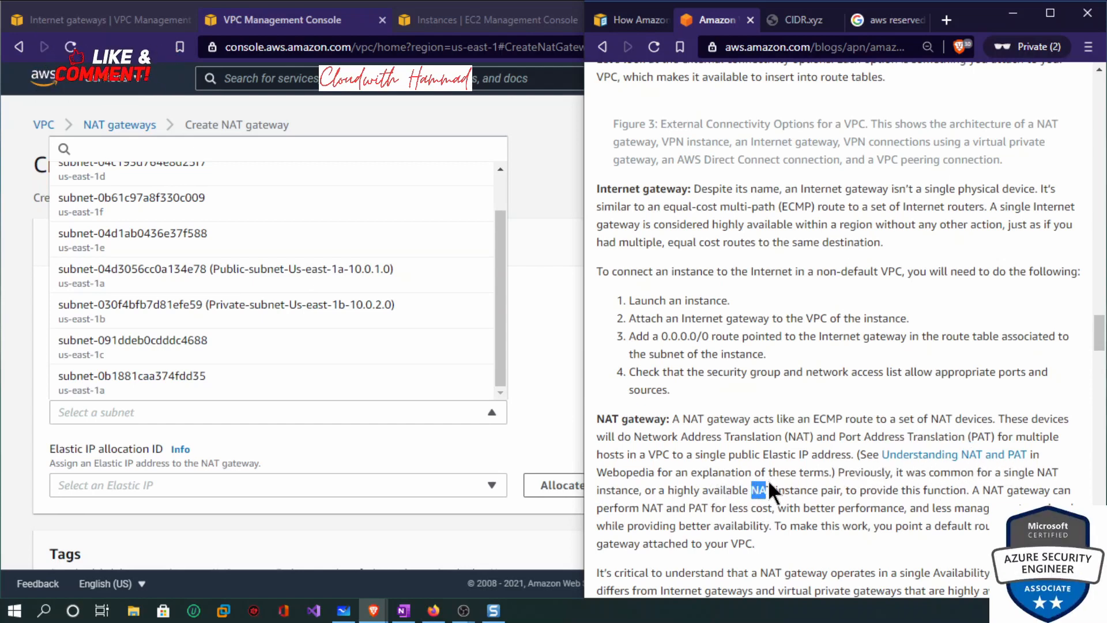
{"action": "scroll", "coordinate": [1096, 352], "scroll_direction": "down", "scroll_amount": 3}
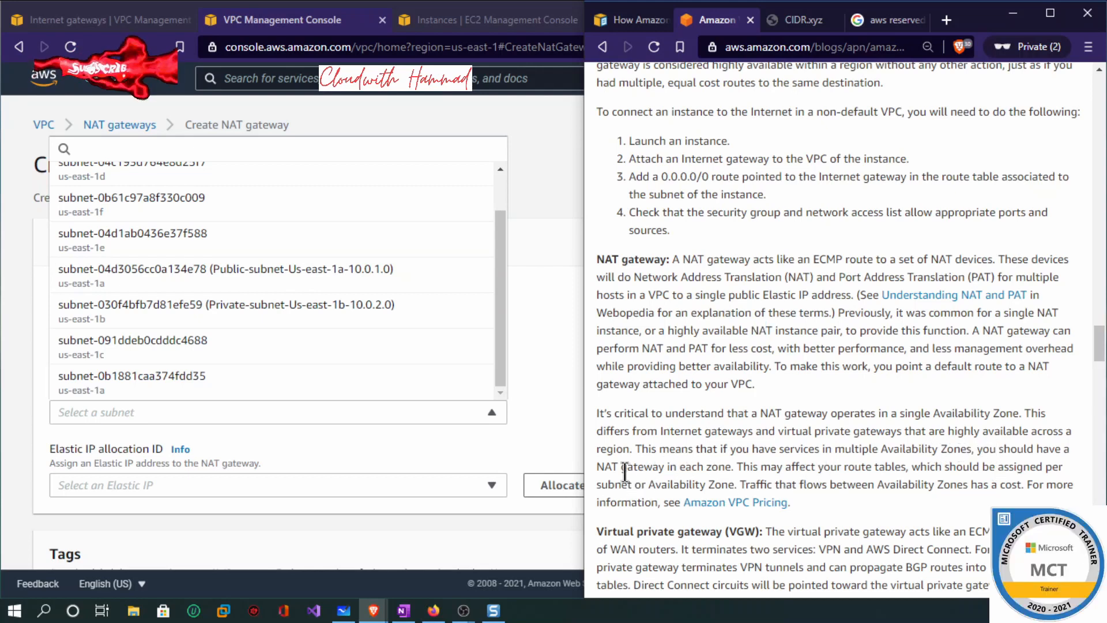
{"action": "double_click", "coordinate": [642, 466]}
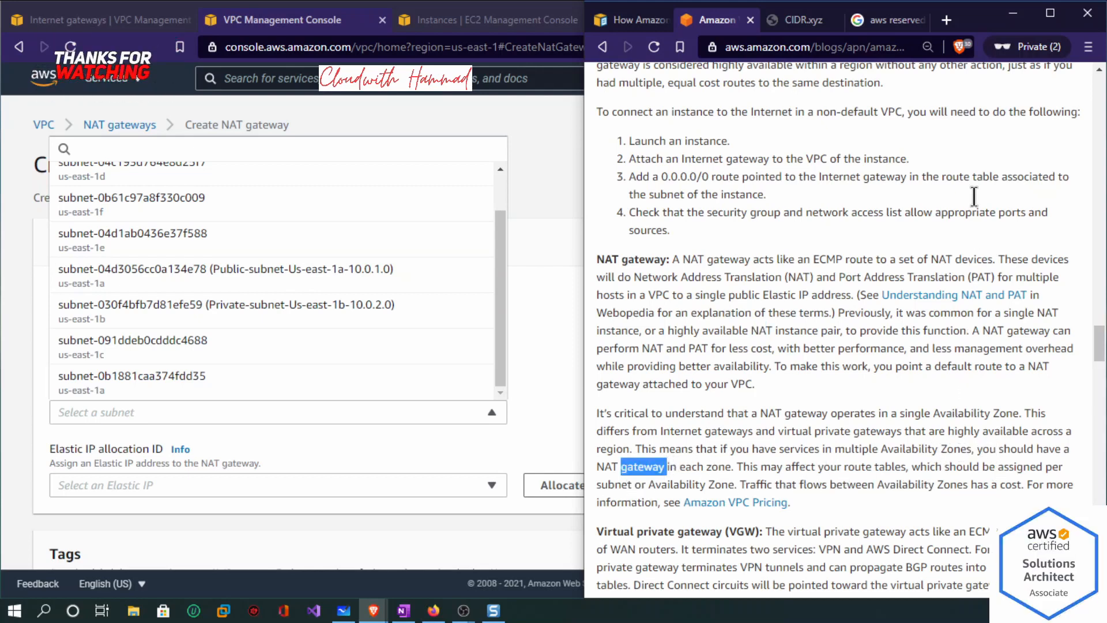
{"action": "left_click", "coordinate": [1014, 14]}
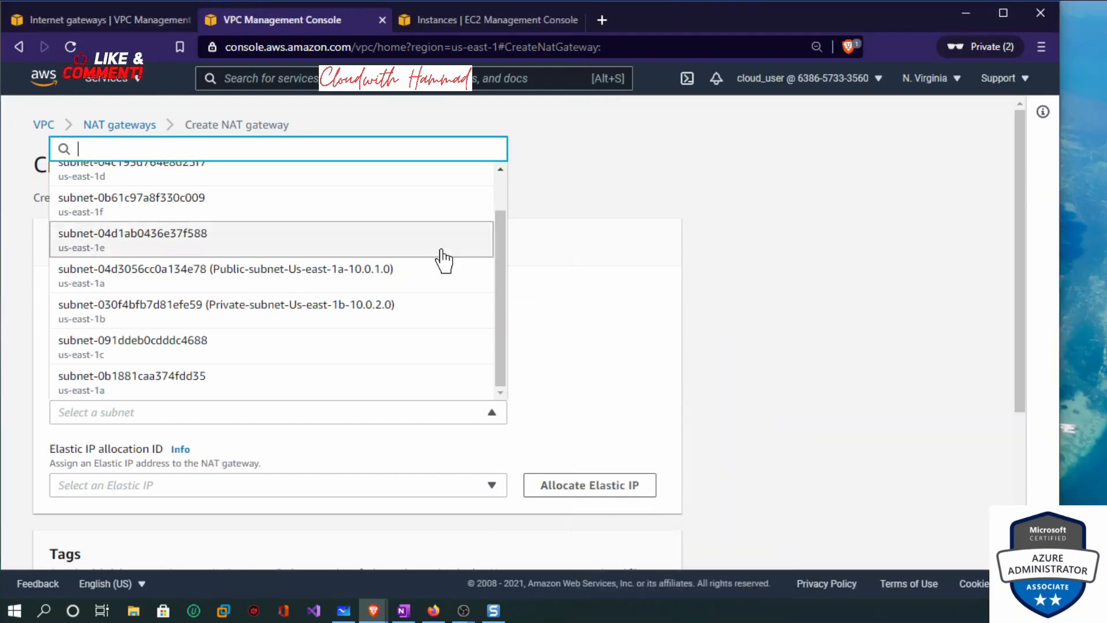
{"action": "left_click_drag", "start_coordinate": [509, 358], "coordinate": [512, 326]}
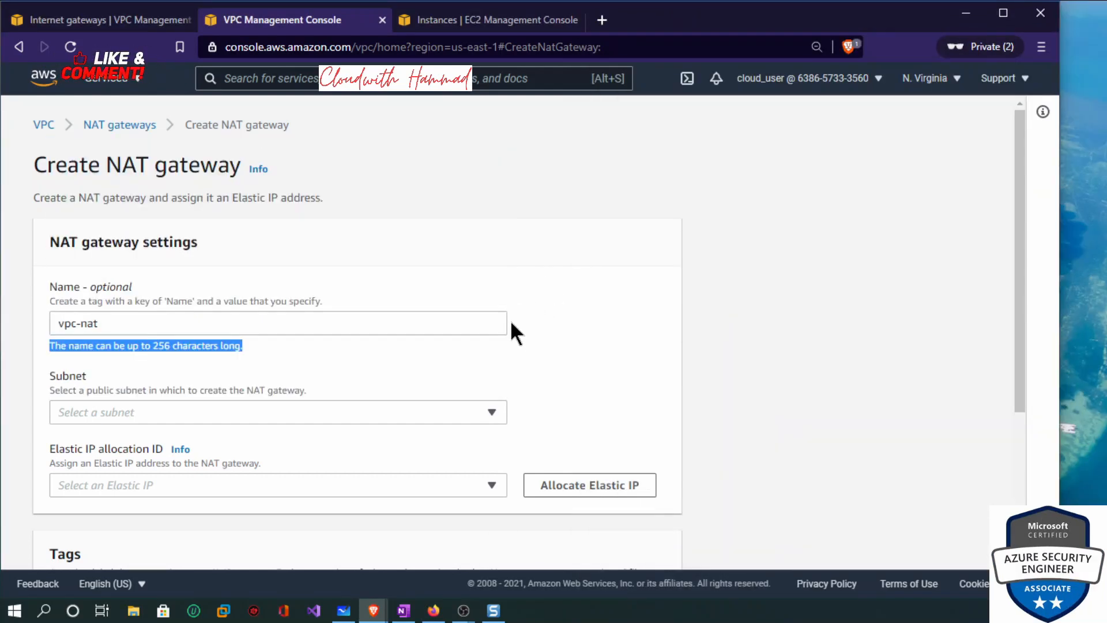
Create the vpc-nat gateway in Public-subnet-Us-east-1a-10.0.1.0 with a newly allocated Elastic IP address.
{"action": "left_click", "coordinate": [279, 409]}
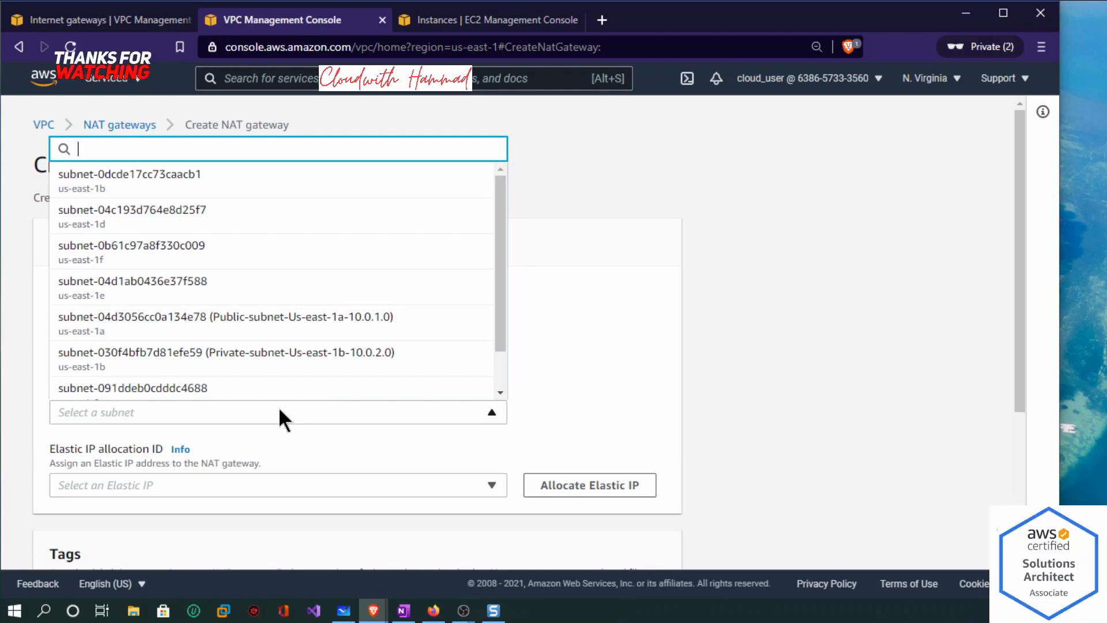
{"action": "left_click", "coordinate": [337, 331]}
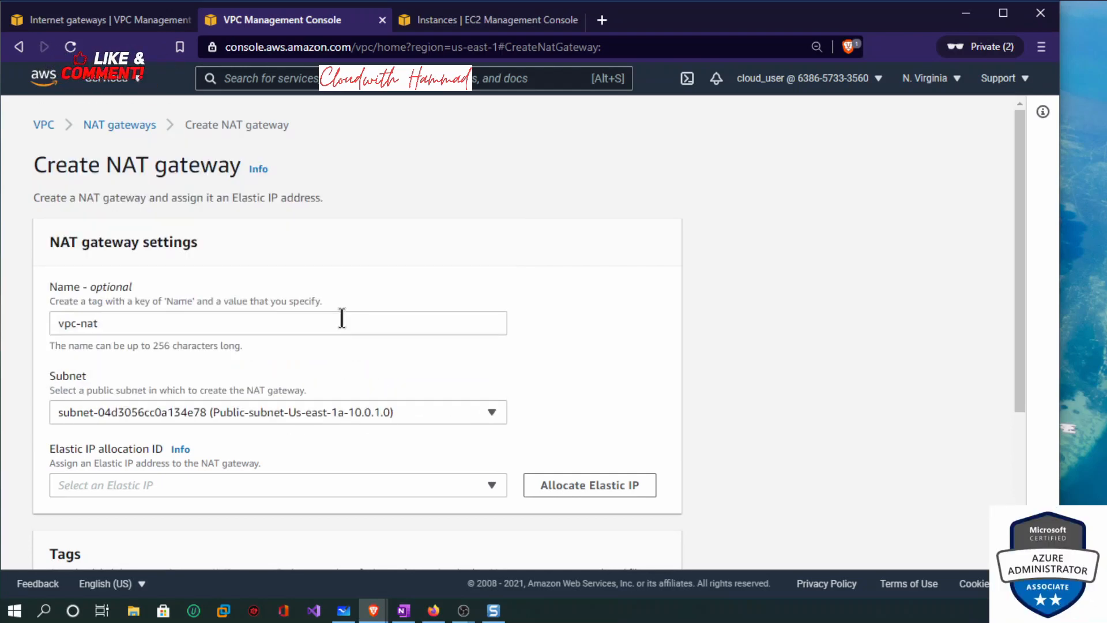
{"action": "left_click", "coordinate": [468, 485]}
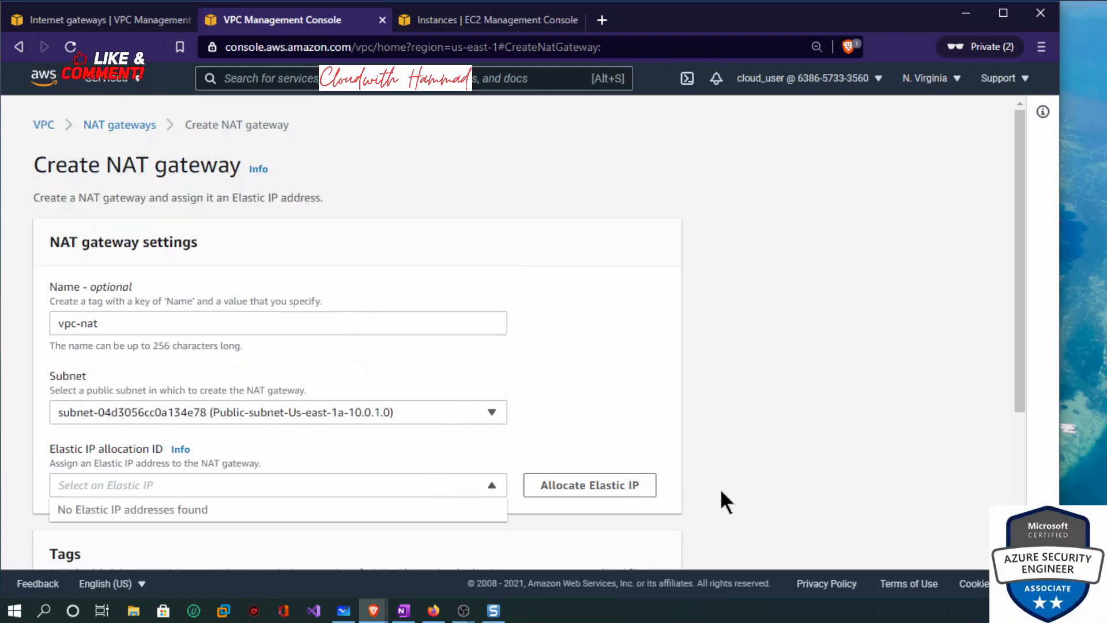
{"action": "left_click_drag", "start_coordinate": [1020, 336], "coordinate": [1052, 395]}
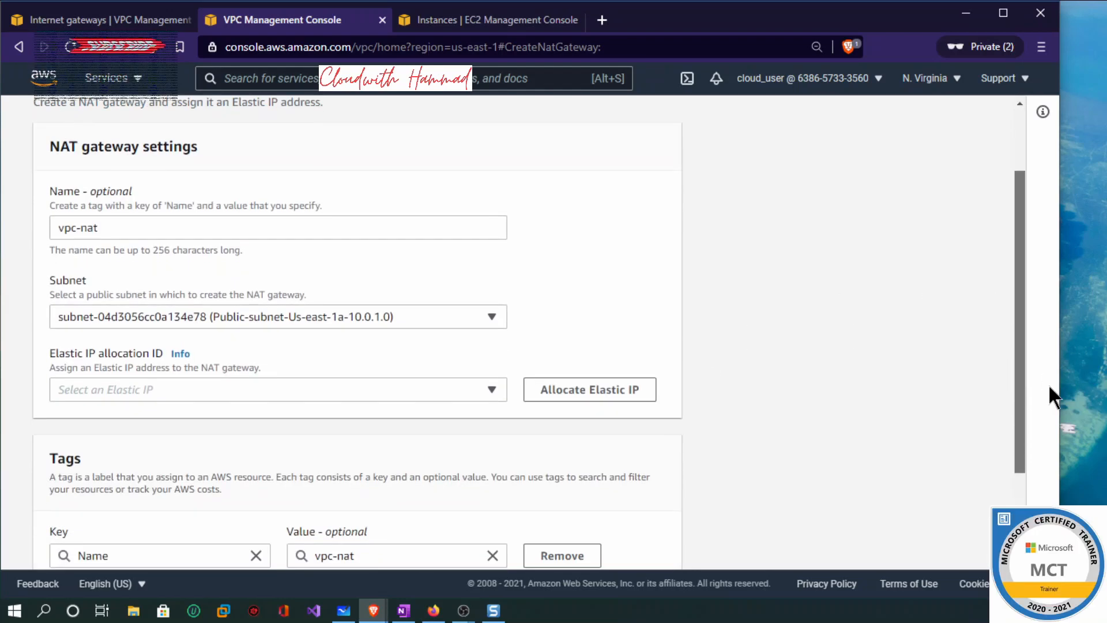
{"action": "left_click", "coordinate": [583, 395]}
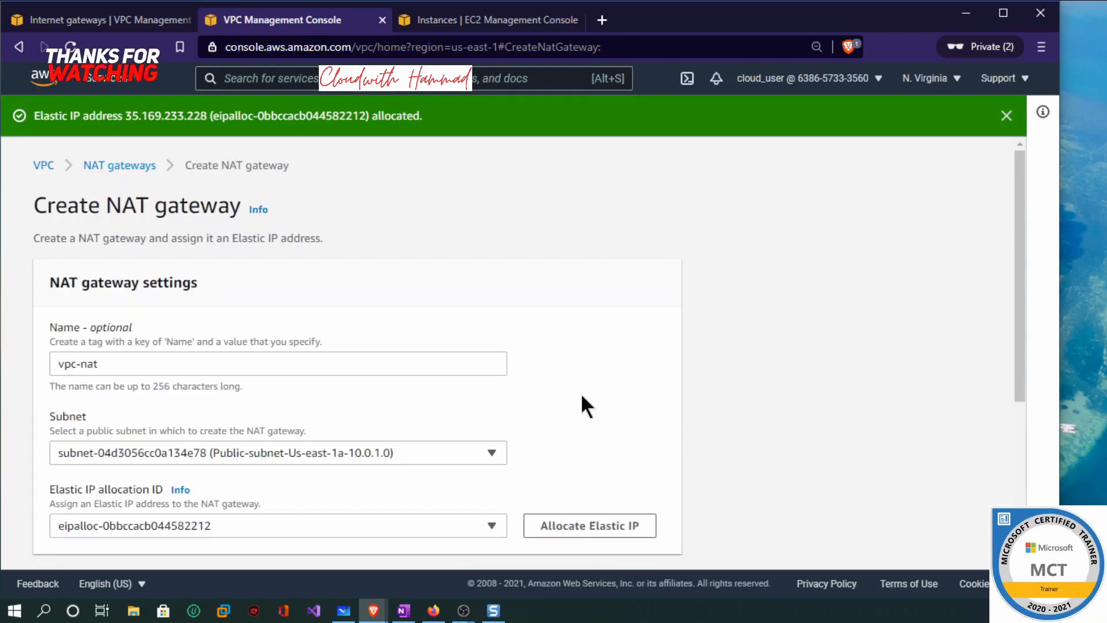
{"action": "left_click_drag", "start_coordinate": [1016, 375], "coordinate": [1044, 458]}
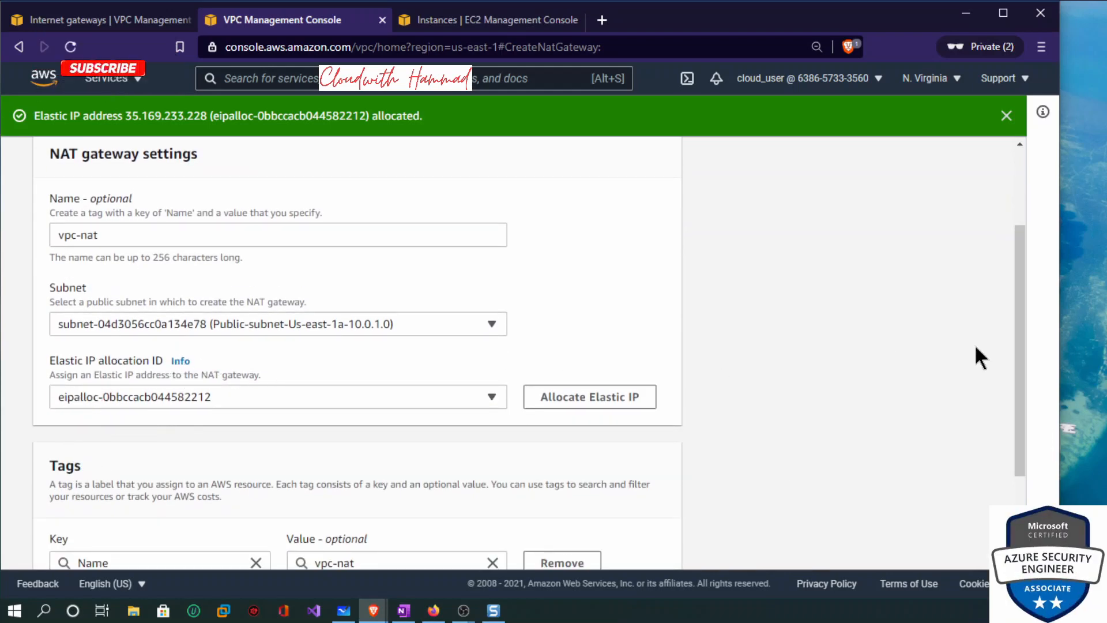
{"action": "left_click_drag", "start_coordinate": [1024, 360], "coordinate": [1050, 458]}
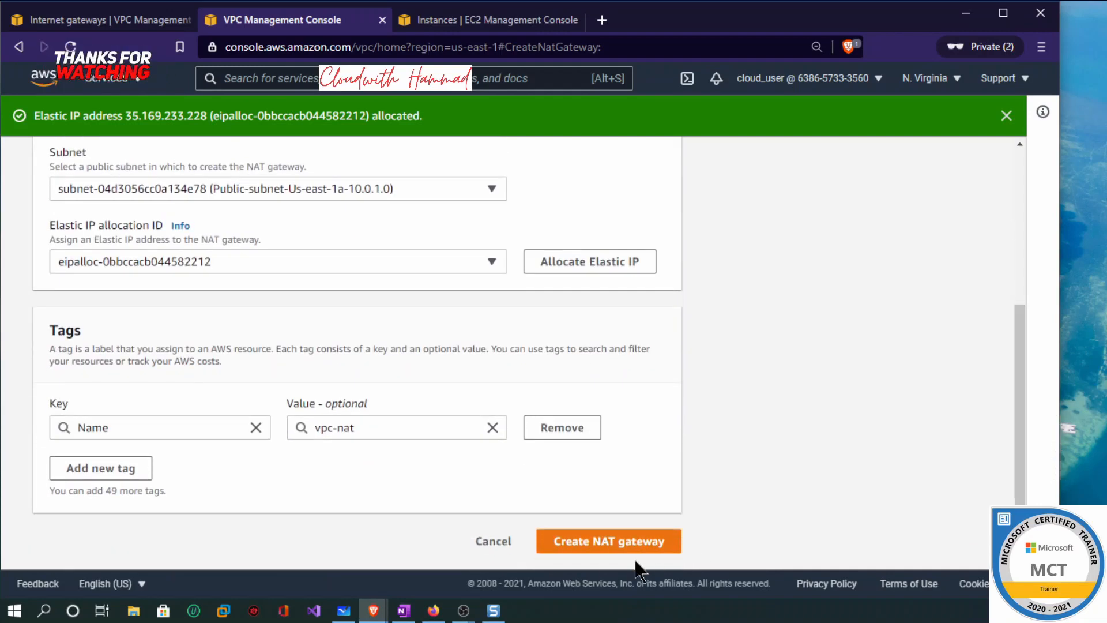
{"action": "left_click", "coordinate": [602, 547]}
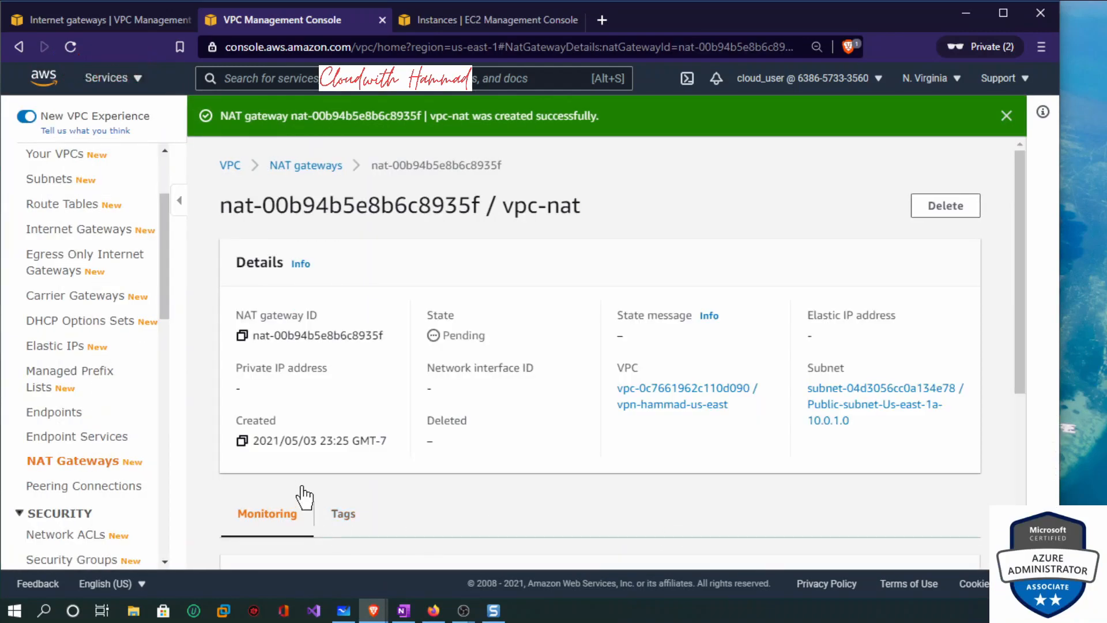
Select the rt-private-hammad route table and open its routes for editing.
{"action": "left_click", "coordinate": [65, 210]}
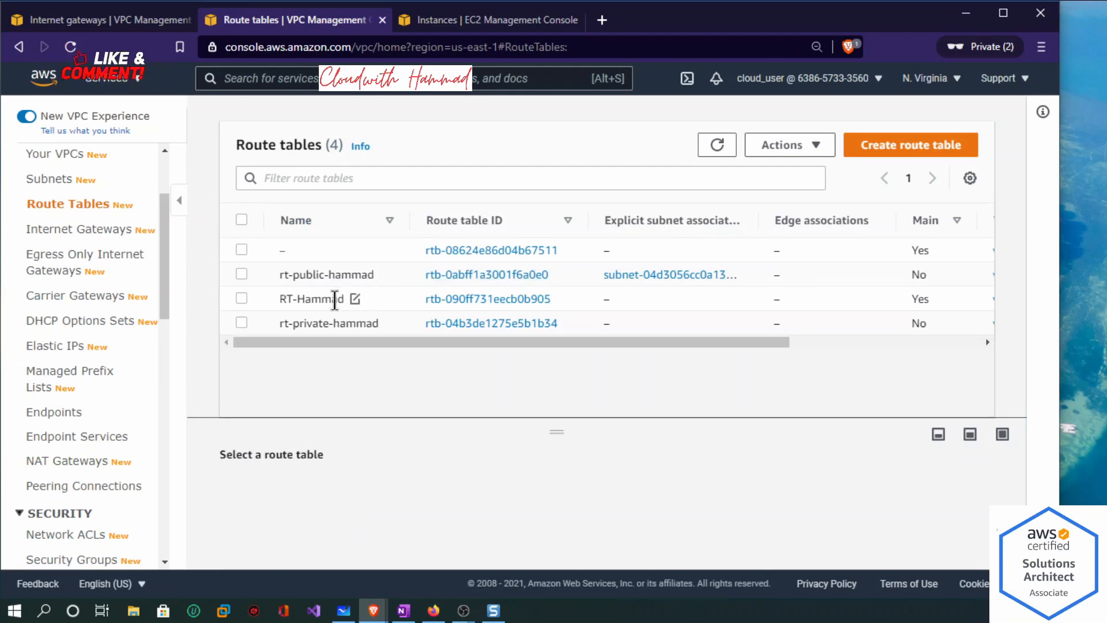
{"action": "left_click", "coordinate": [241, 322]}
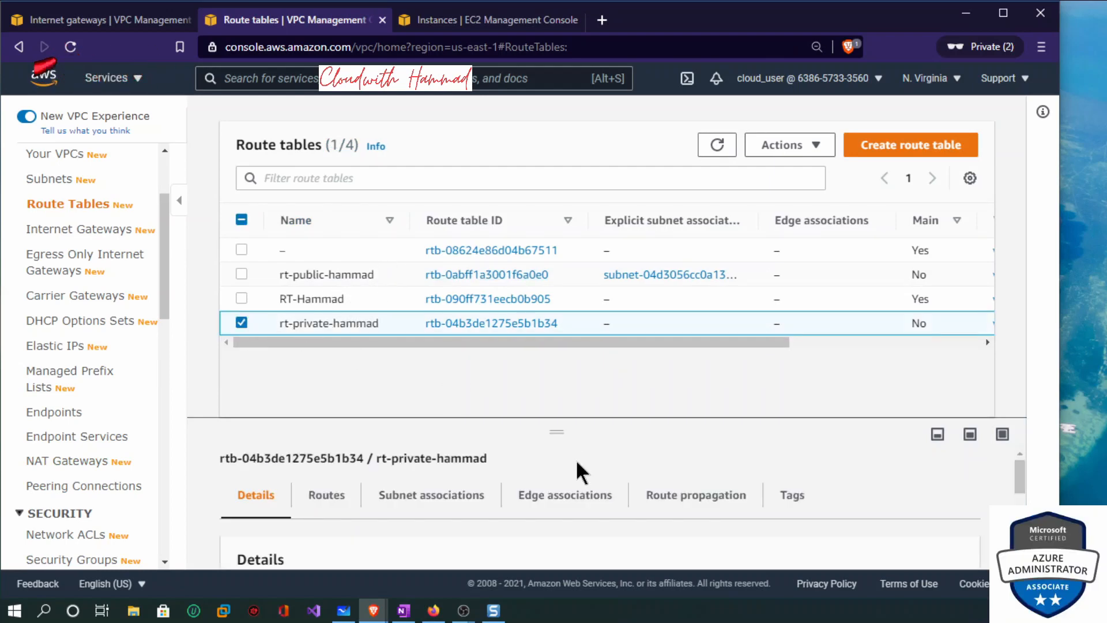
{"action": "left_click_drag", "start_coordinate": [555, 435], "coordinate": [611, 351]}
{"action": "scroll", "coordinate": [1023, 432], "scroll_direction": "down", "scroll_amount": 1}
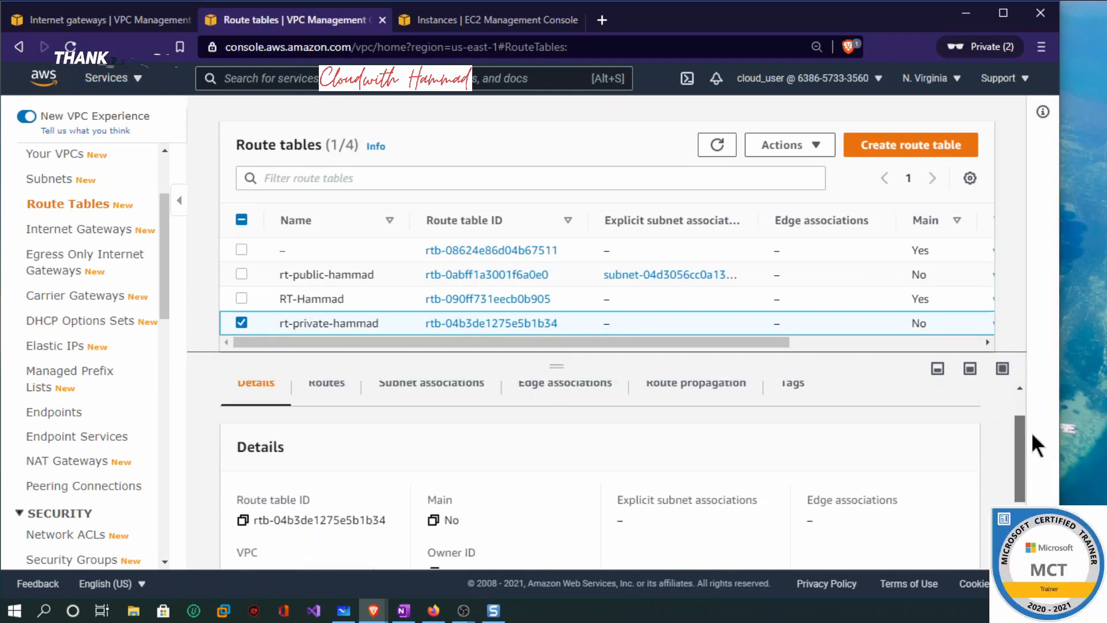
{"action": "left_click", "coordinate": [312, 412]}
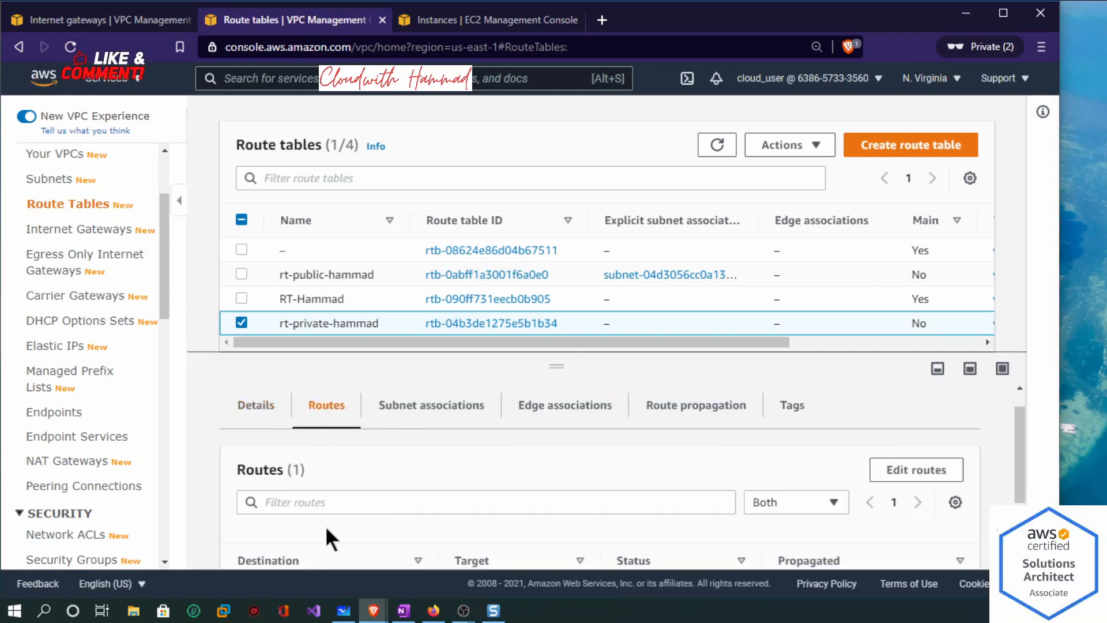
{"action": "left_click", "coordinate": [882, 471]}
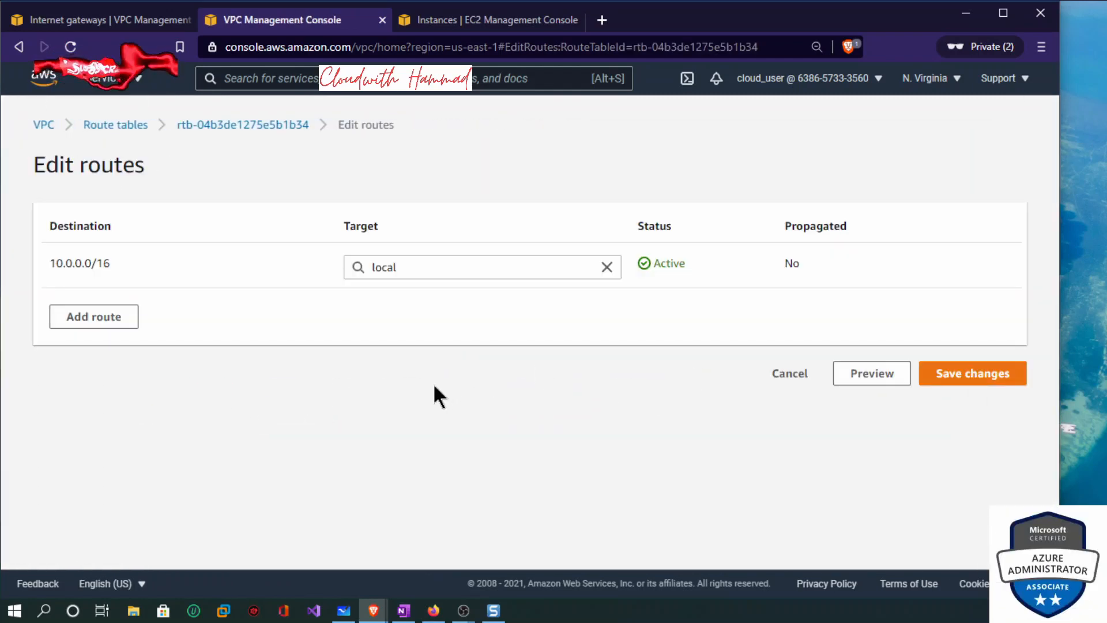
Add a 0.0.0.0/0 route targeting NAT gateway nat-00b94b5e8b6c8935f, save it, and check the updated rt-private-hammad route table.
{"action": "left_click", "coordinate": [94, 317]}
{"action": "left_click", "coordinate": [98, 314]}
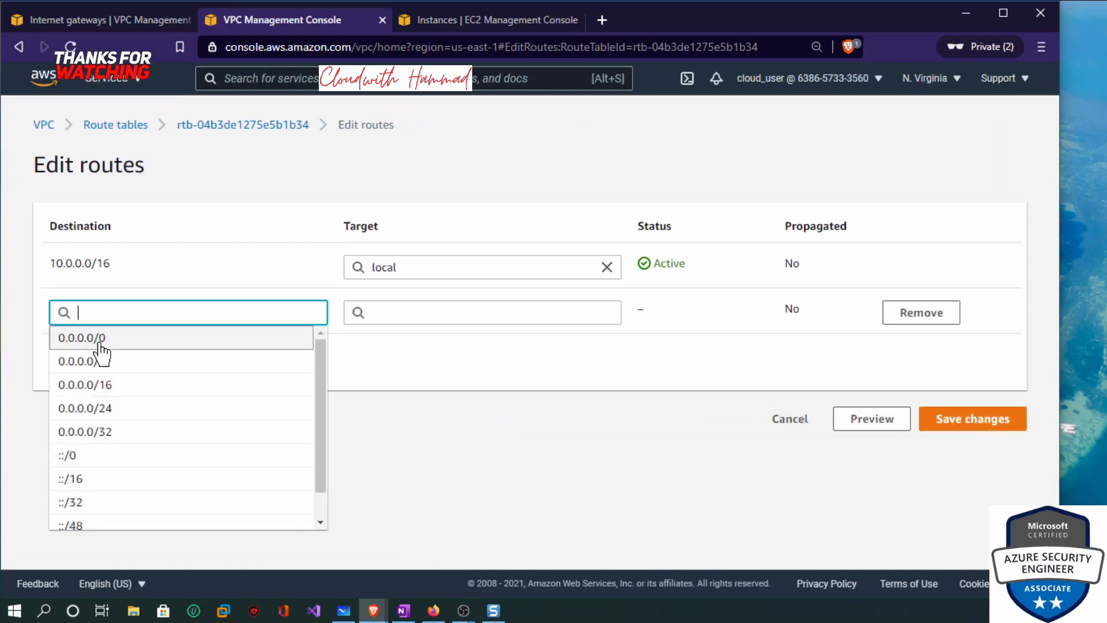
{"action": "left_click", "coordinate": [97, 339]}
{"action": "left_click", "coordinate": [486, 310]}
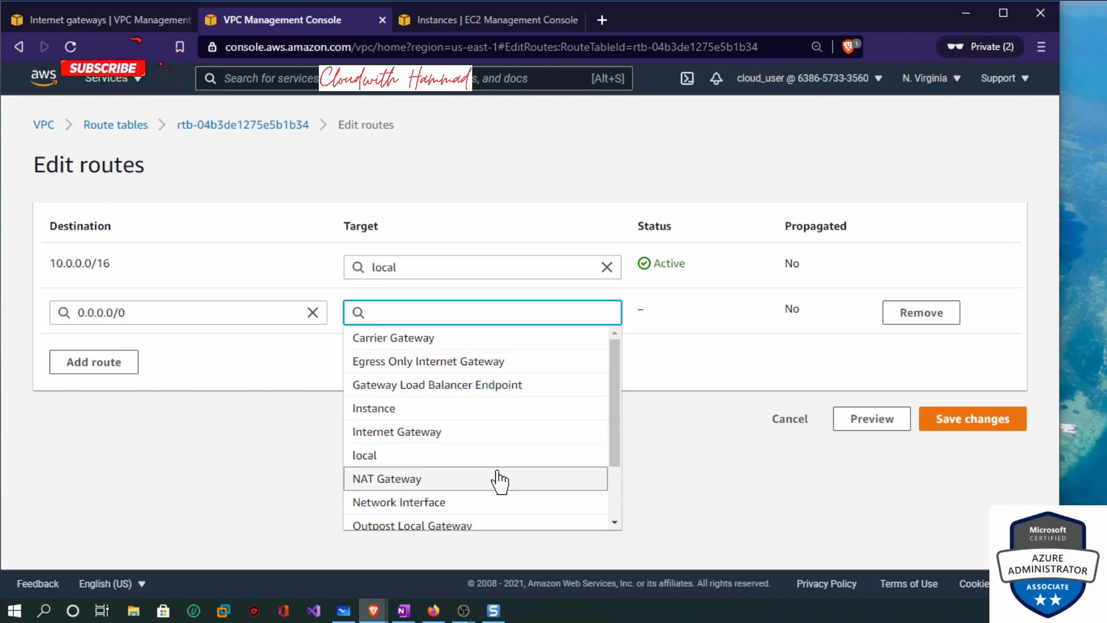
{"action": "type", "text": "nat-"}
{"action": "left_click", "coordinate": [427, 340]}
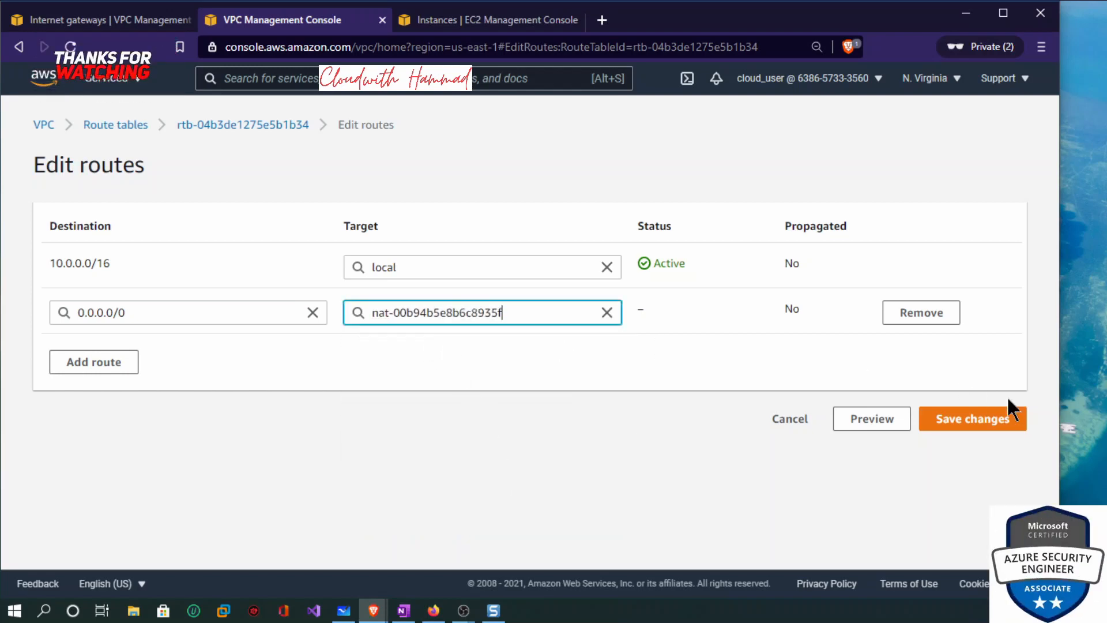
{"action": "left_click", "coordinate": [987, 426]}
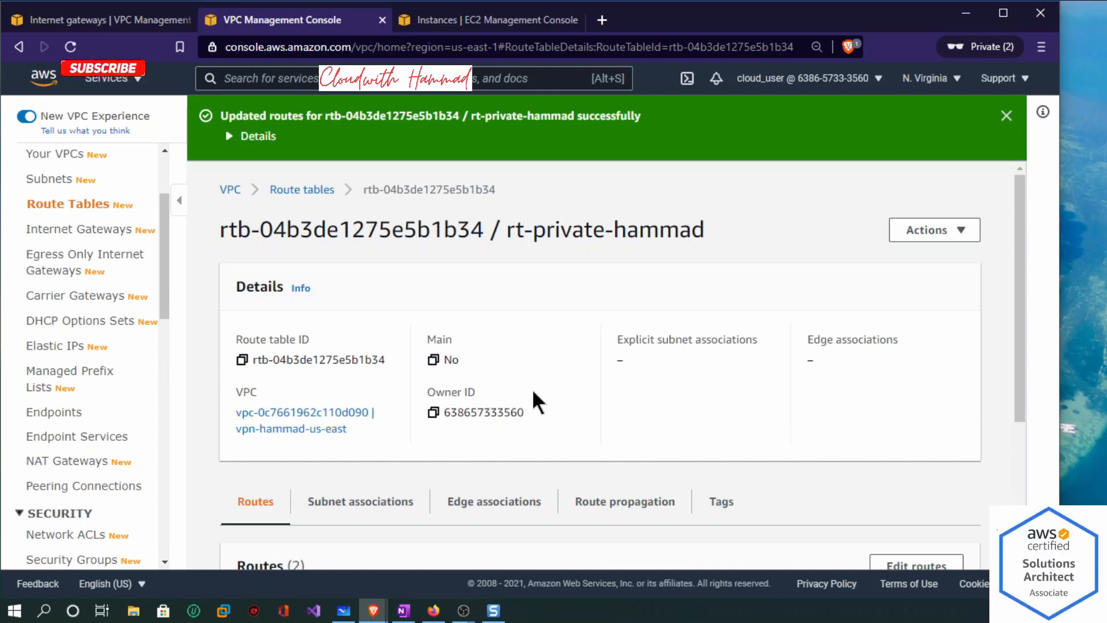
{"action": "scroll", "coordinate": [535, 392], "scroll_direction": "down", "scroll_amount": 3}
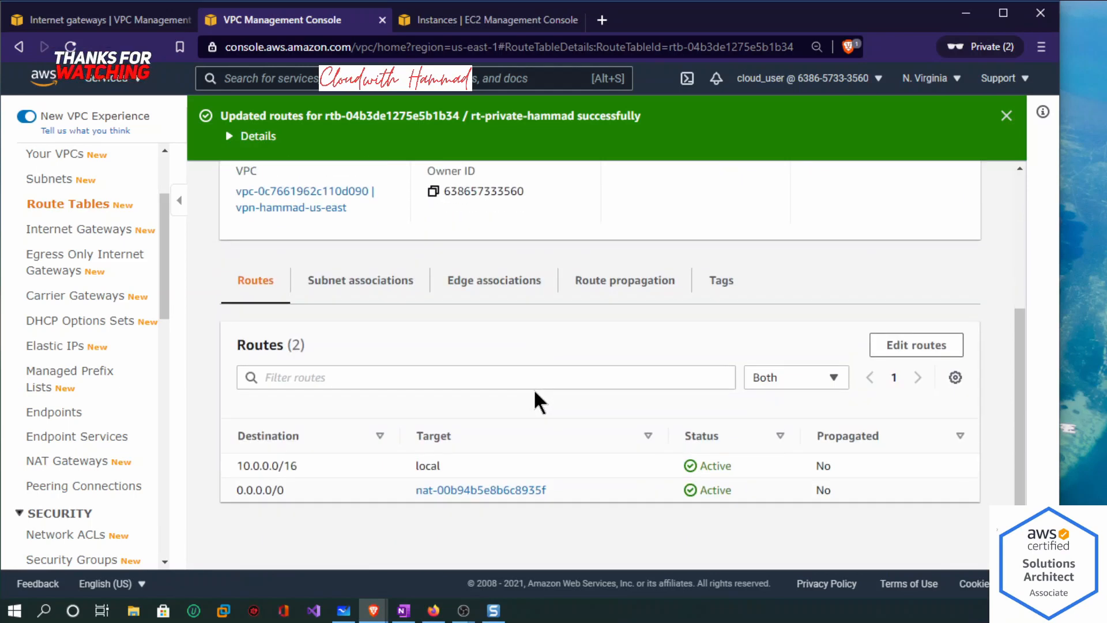
{"action": "left_click", "coordinate": [518, 284]}
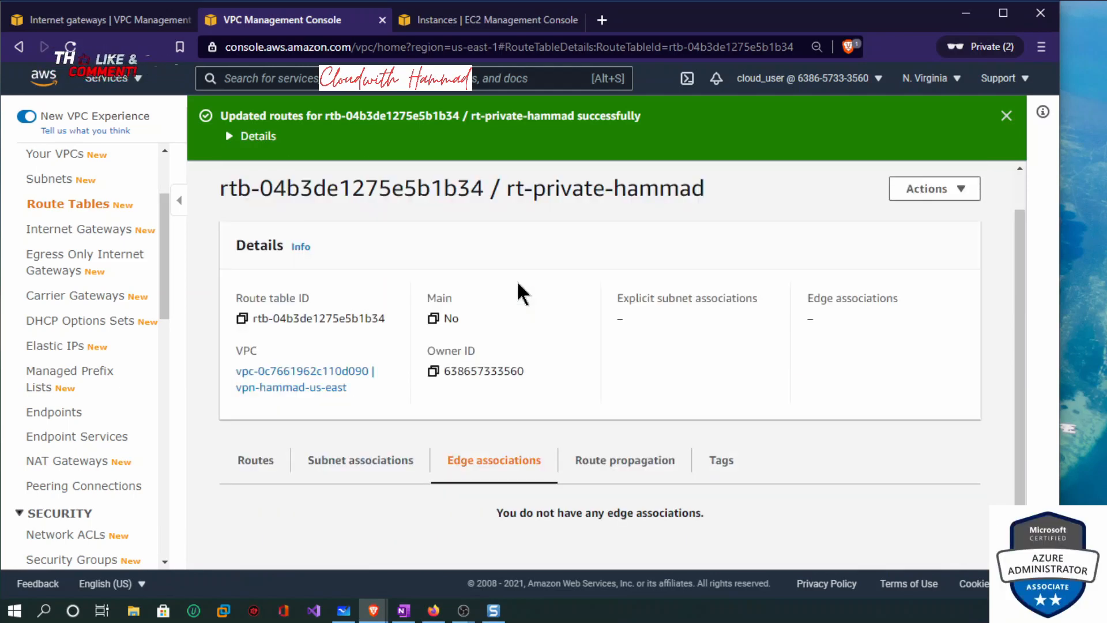
Try to edit the subnet associations of rt-private-hammad from its subnets without explicit associations, and return to the route table's details.
{"action": "left_click", "coordinate": [102, 206]}
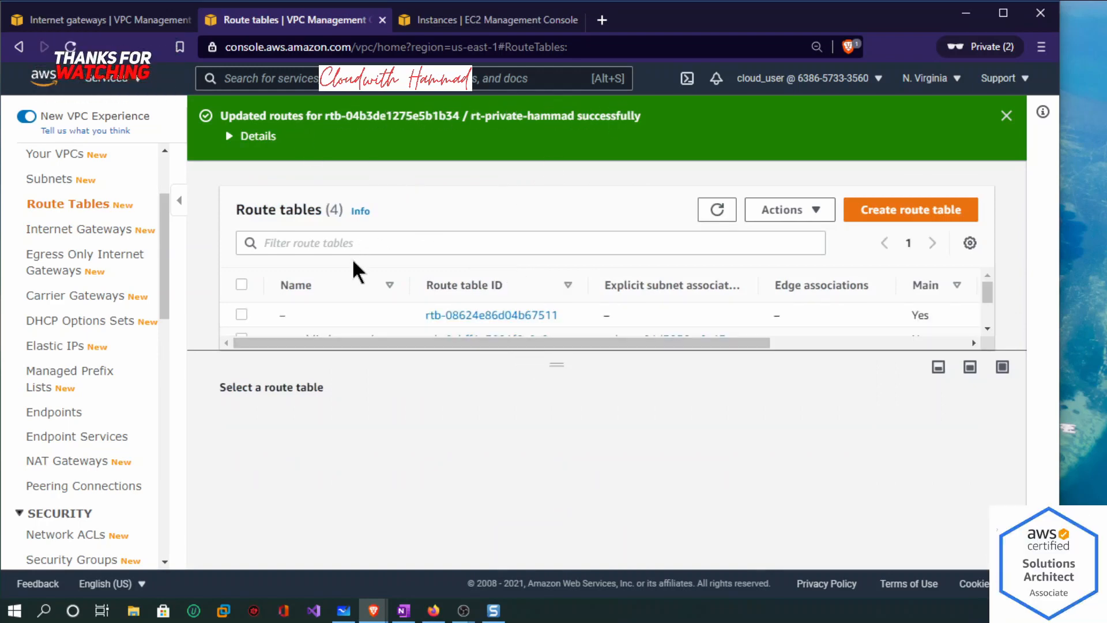
{"action": "left_click_drag", "start_coordinate": [989, 298], "coordinate": [1006, 311]}
{"action": "scroll", "coordinate": [1005, 311], "scroll_direction": "down", "scroll_amount": 1}
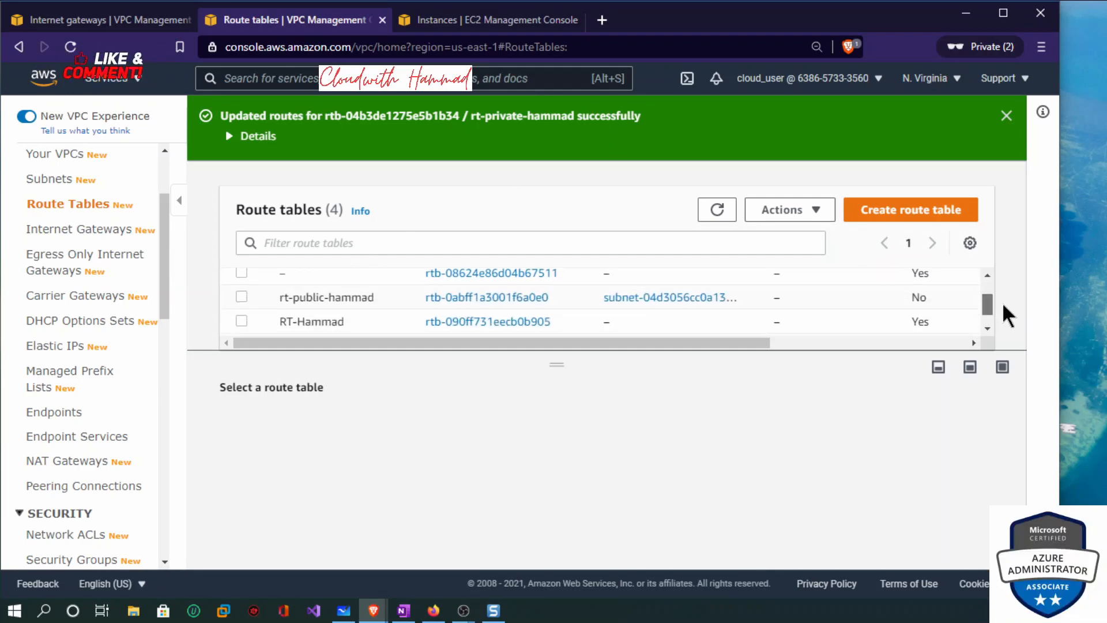
{"action": "scroll", "coordinate": [715, 311], "scroll_direction": "up", "scroll_amount": 2}
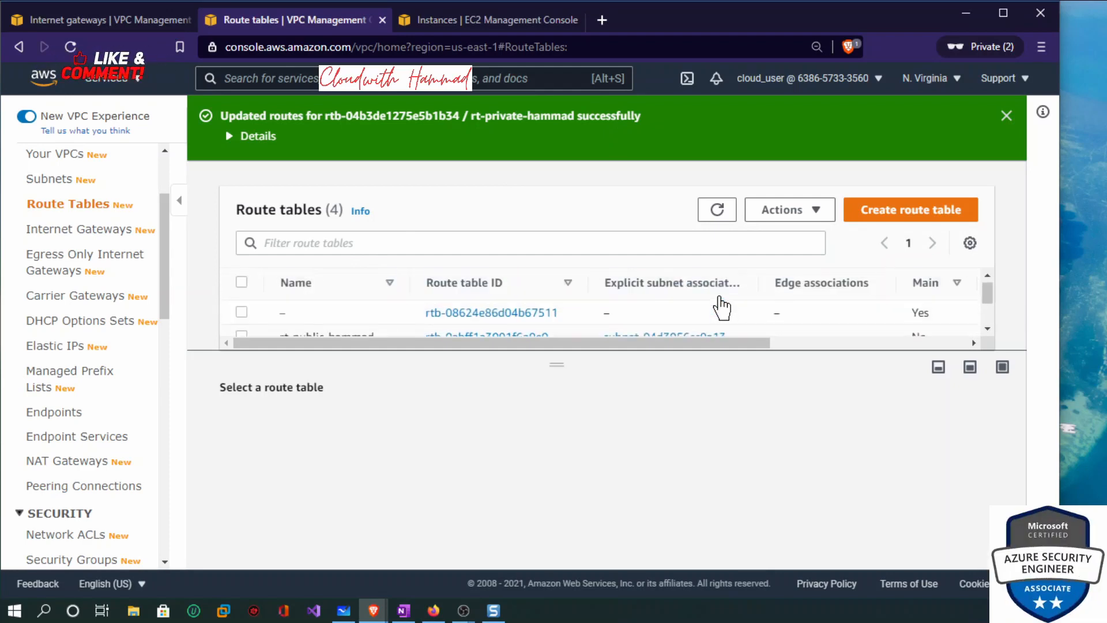
{"action": "scroll", "coordinate": [714, 311], "scroll_direction": "down", "scroll_amount": 3}
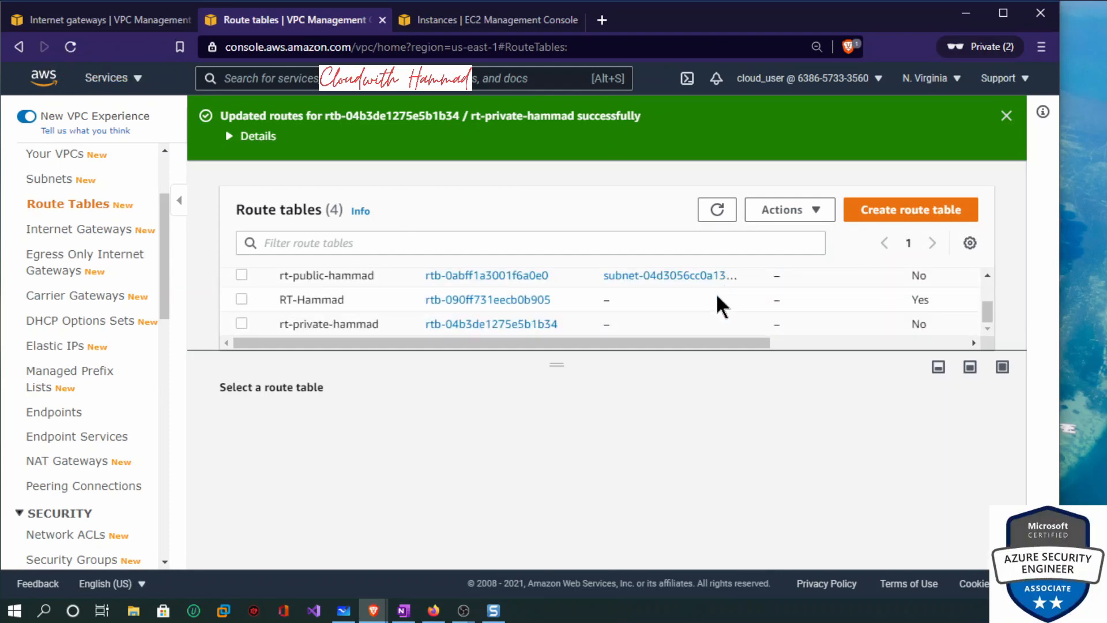
{"action": "left_click", "coordinate": [242, 325]}
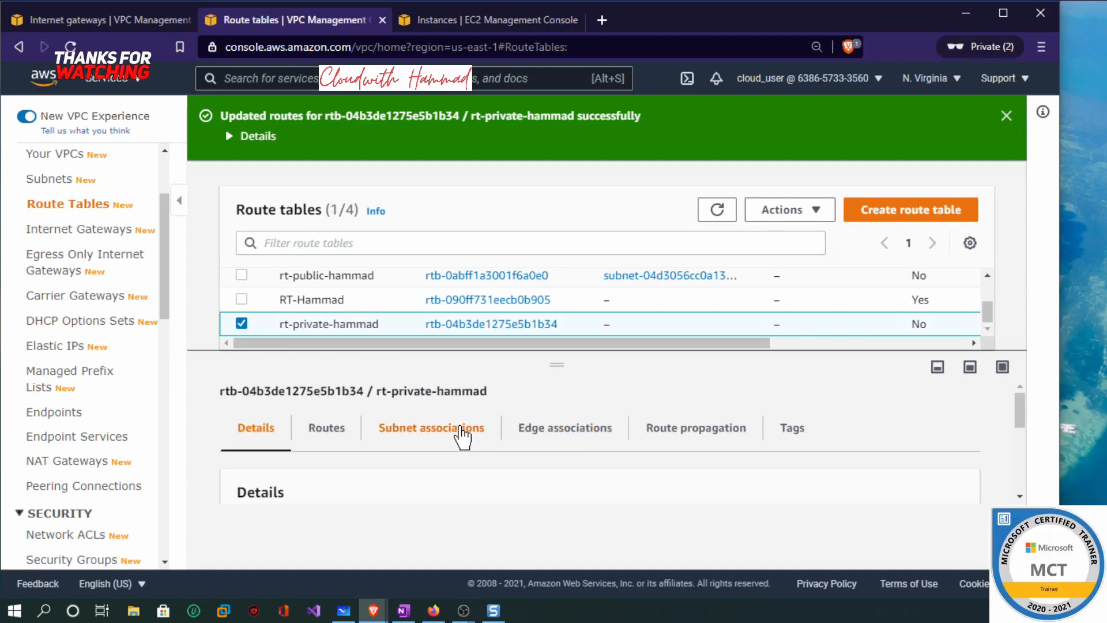
{"action": "left_click", "coordinate": [462, 430]}
{"action": "scroll", "coordinate": [1020, 415], "scroll_direction": "down", "scroll_amount": 5}
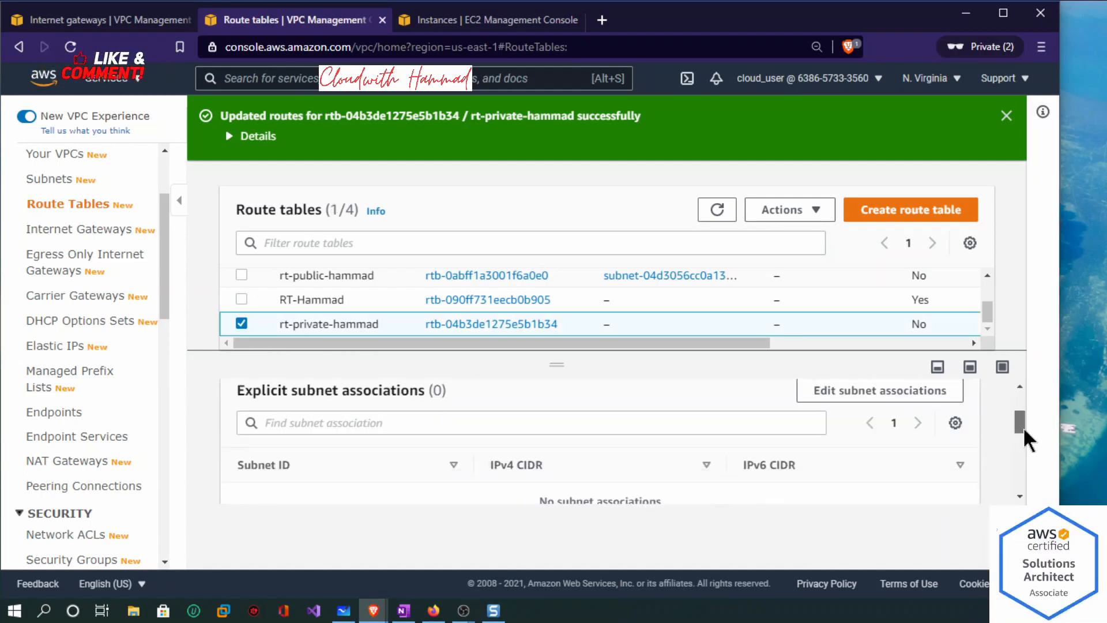
{"action": "scroll", "coordinate": [1027, 479], "scroll_direction": "down", "scroll_amount": 3}
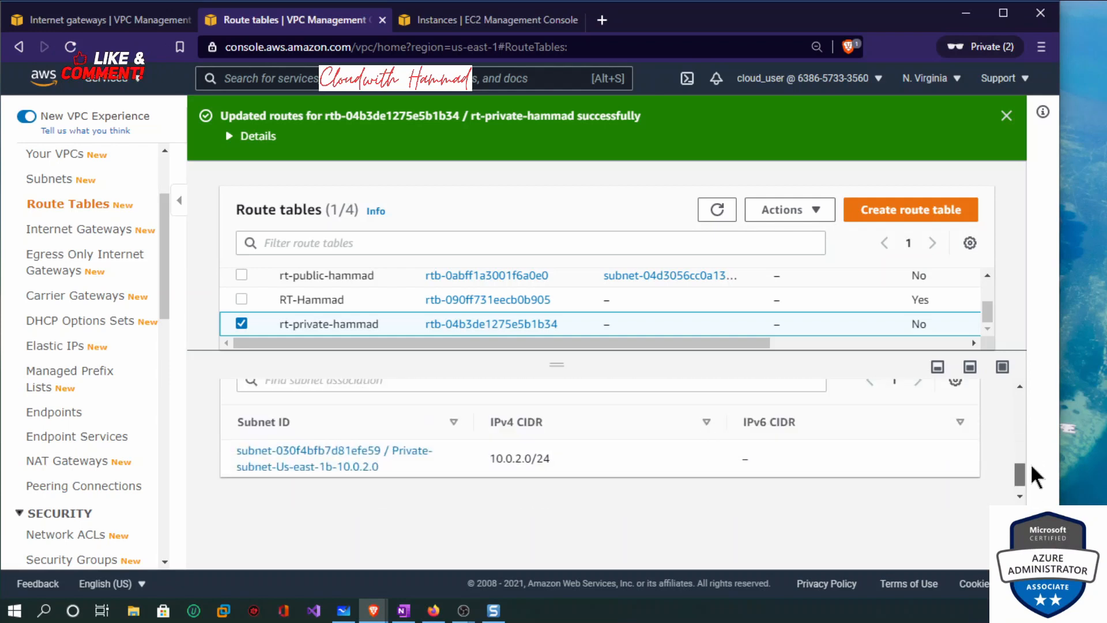
{"action": "scroll", "coordinate": [1030, 458], "scroll_direction": "up", "scroll_amount": 5}
{"action": "scroll", "coordinate": [1026, 453], "scroll_direction": "down", "scroll_amount": 2}
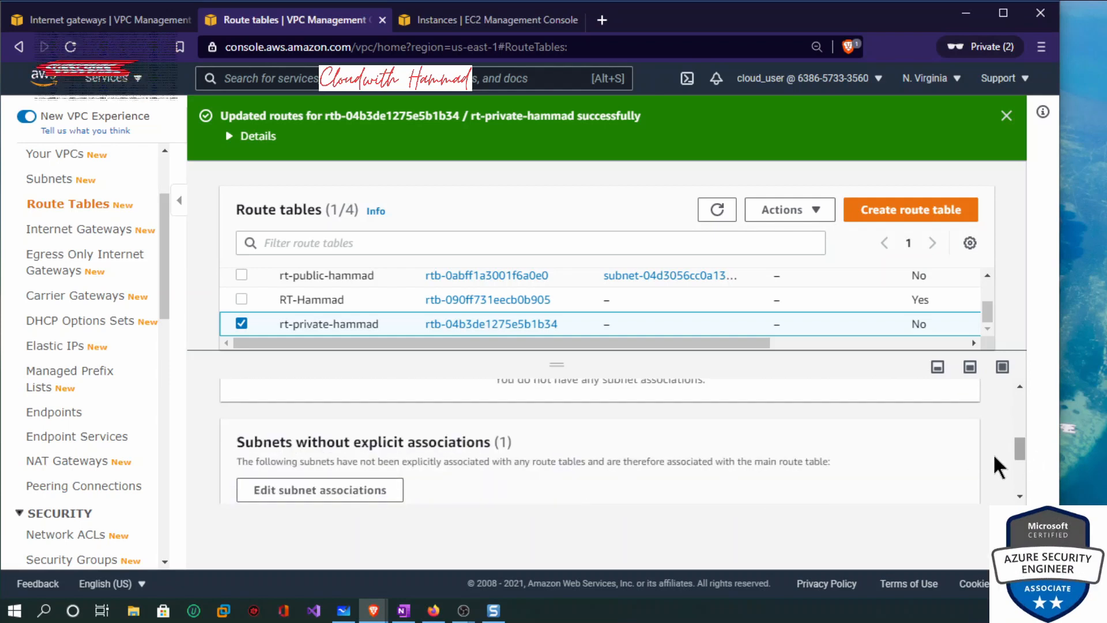
{"action": "left_click", "coordinate": [324, 496]}
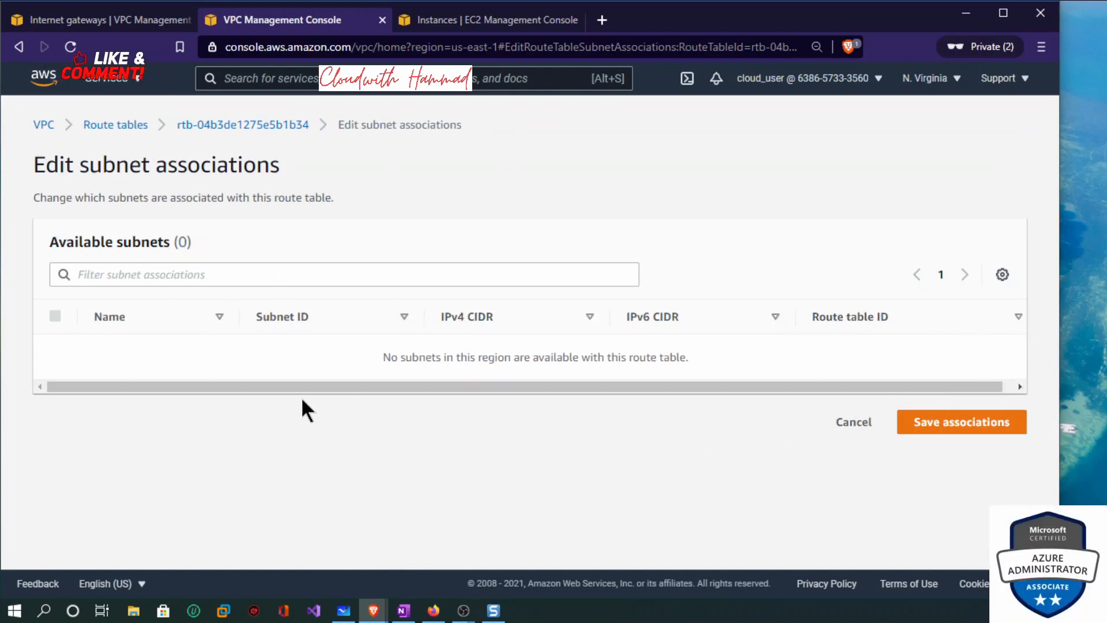
{"action": "left_click", "coordinate": [270, 125]}
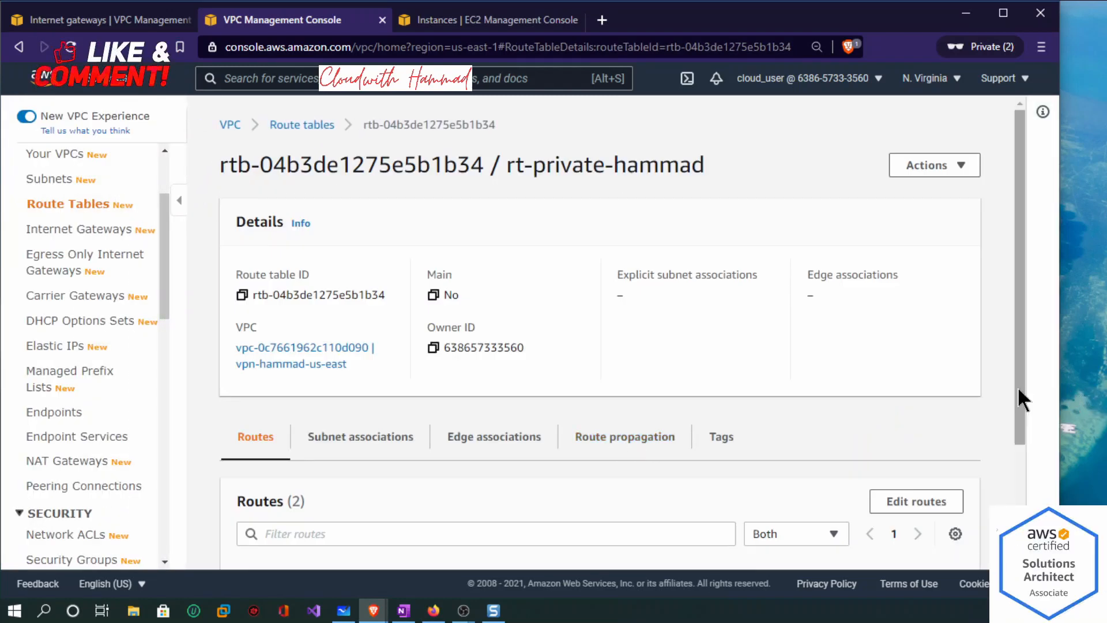
Explicitly associate Private-subnet-Us-east-1b-10.0.2.0 with the rt-private-hammad route table and save the association.
{"action": "scroll", "coordinate": [1019, 441], "scroll_direction": "down", "scroll_amount": 1}
{"action": "scroll", "coordinate": [1019, 441], "scroll_direction": "down", "scroll_amount": 2}
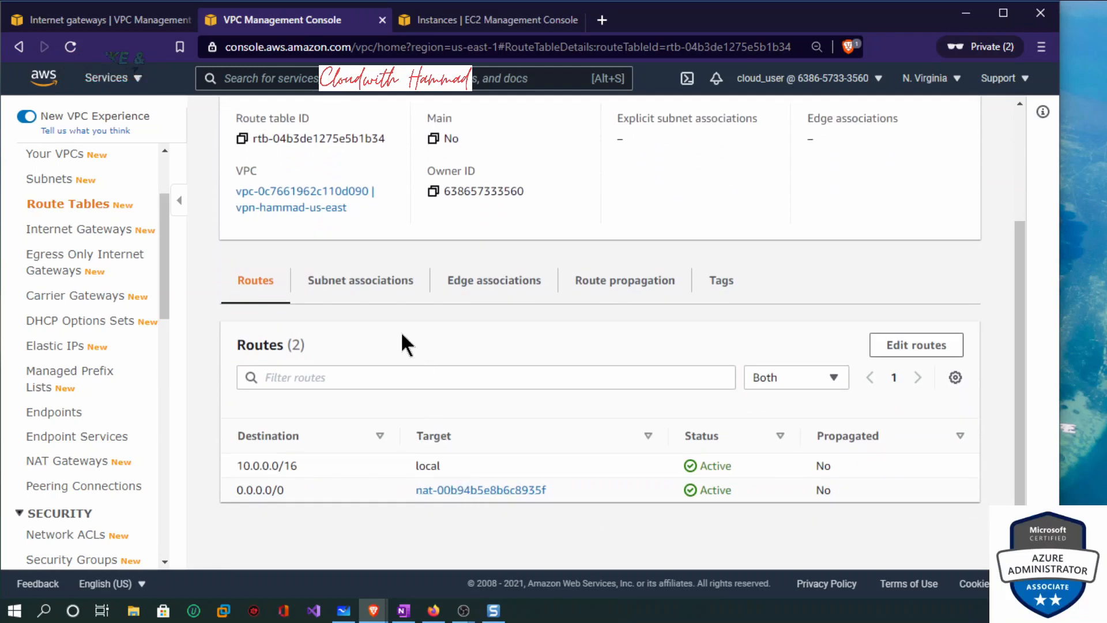
{"action": "left_click", "coordinate": [412, 296]}
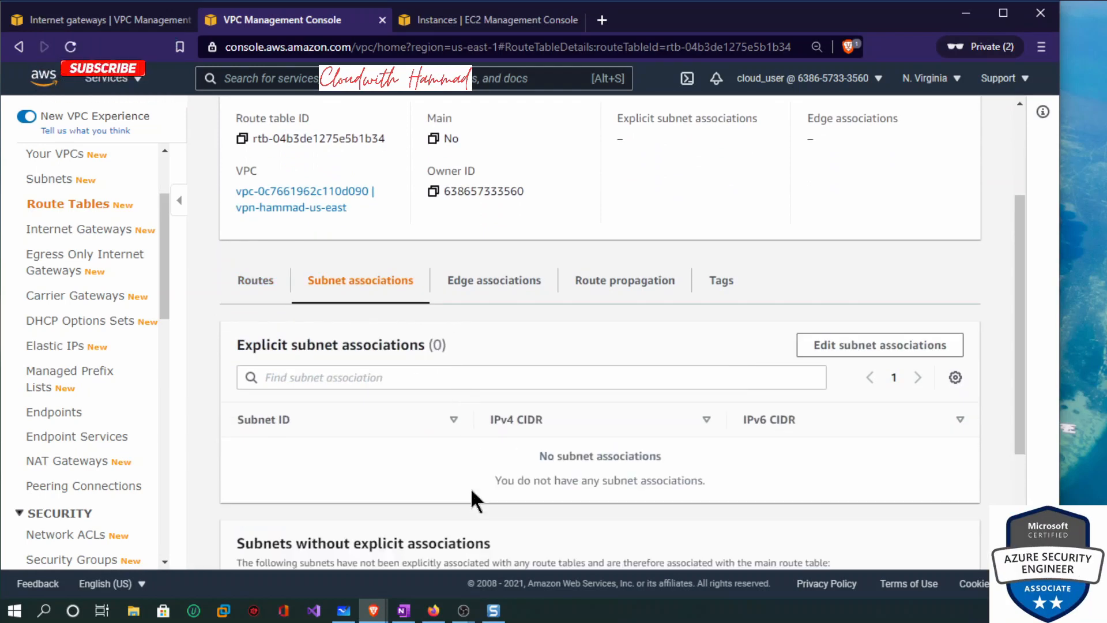
{"action": "left_click", "coordinate": [879, 349]}
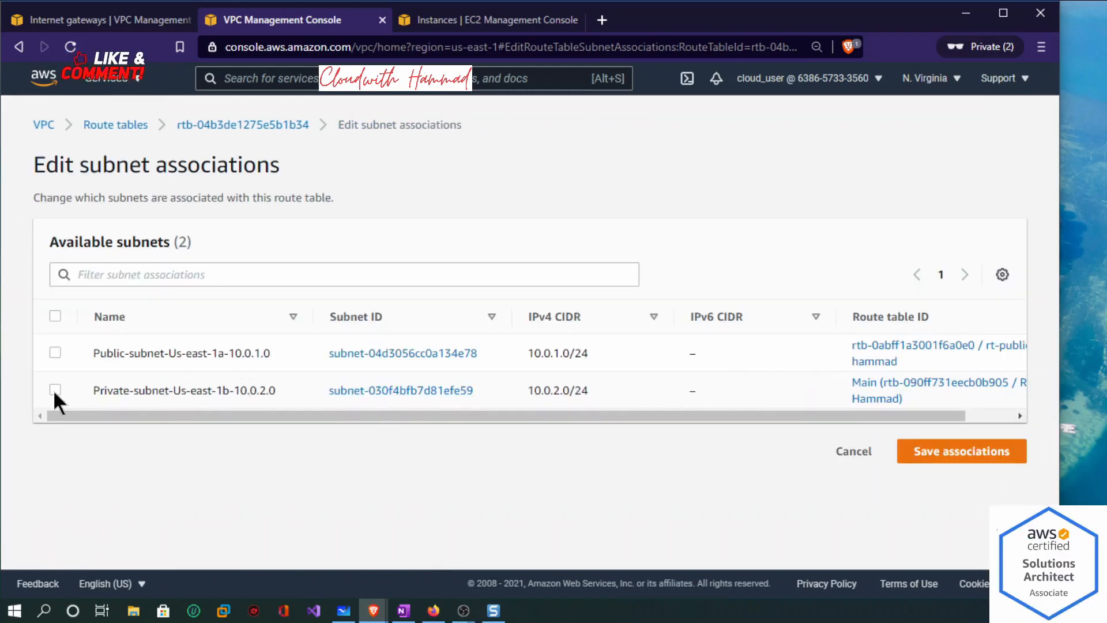
{"action": "left_click", "coordinate": [55, 390]}
{"action": "scroll", "coordinate": [1014, 455], "scroll_direction": "down", "scroll_amount": 1}
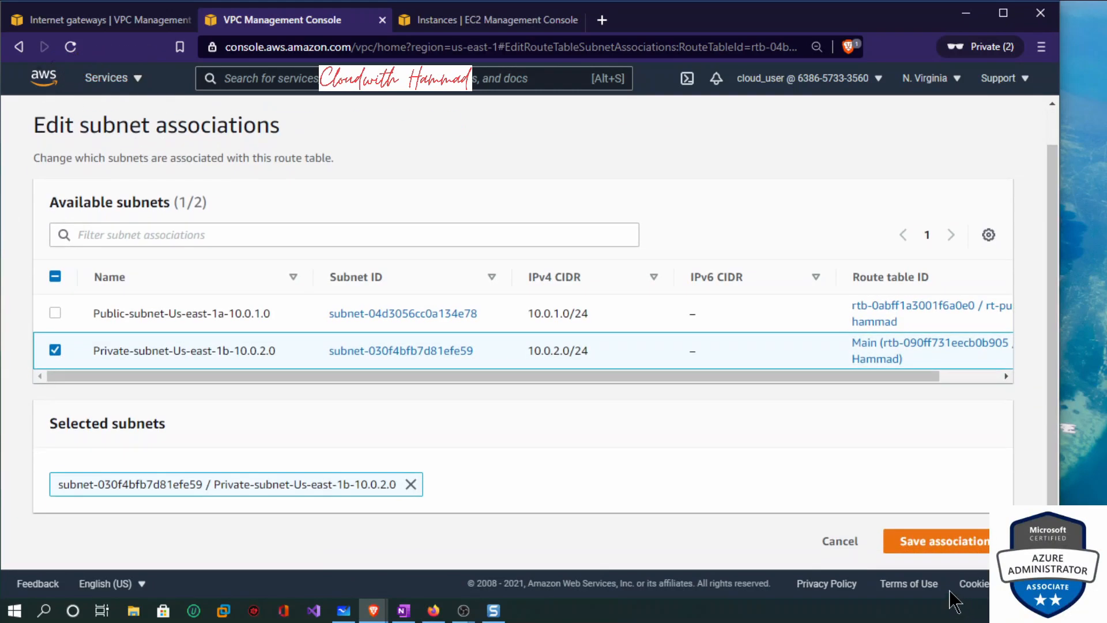
{"action": "left_click", "coordinate": [927, 544]}
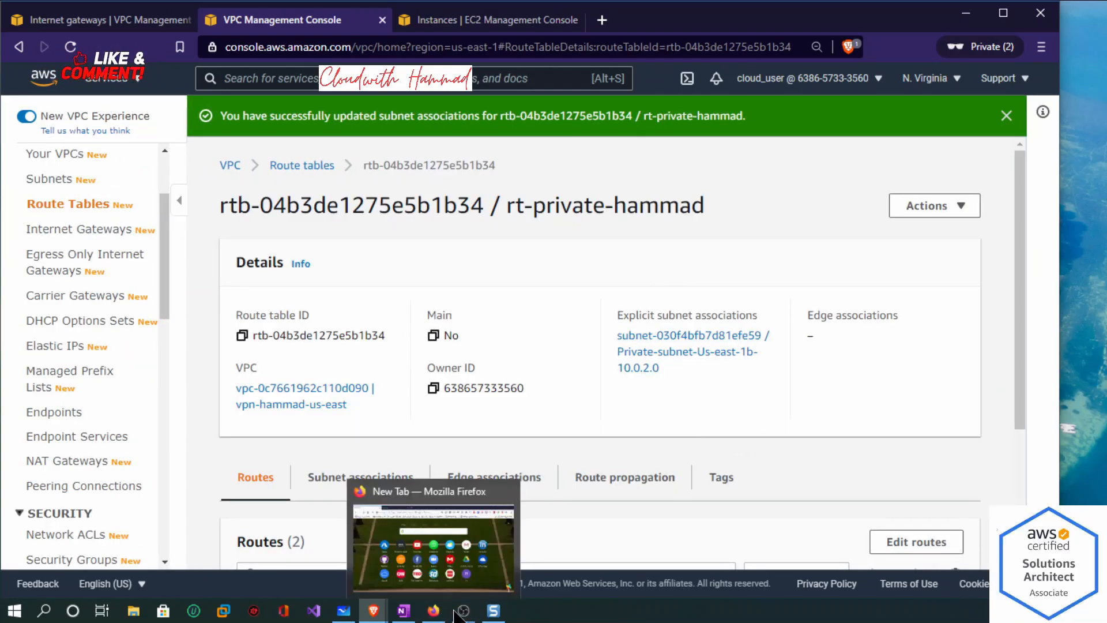
Switch to Microsoft Whiteboard to review the diagram of the VPC with public and private subnets.
{"action": "left_click", "coordinate": [343, 613]}
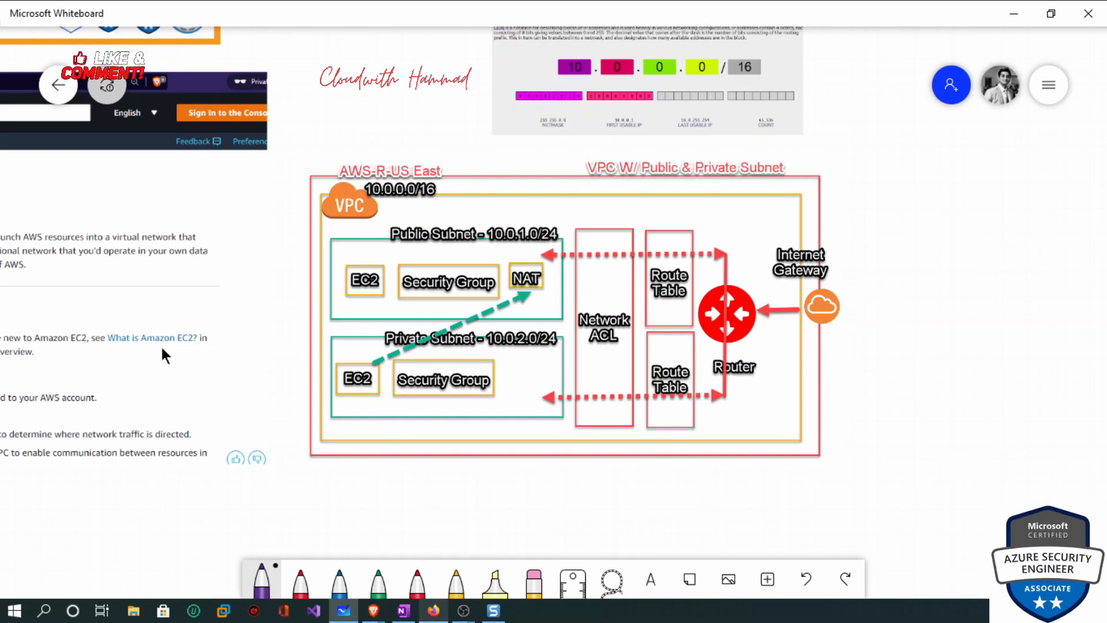
Switch to the browser window with the AWS Management Console, maximize it, and open the list of running EC2 instances.
{"action": "mouse_move", "coordinate": [372, 616]}
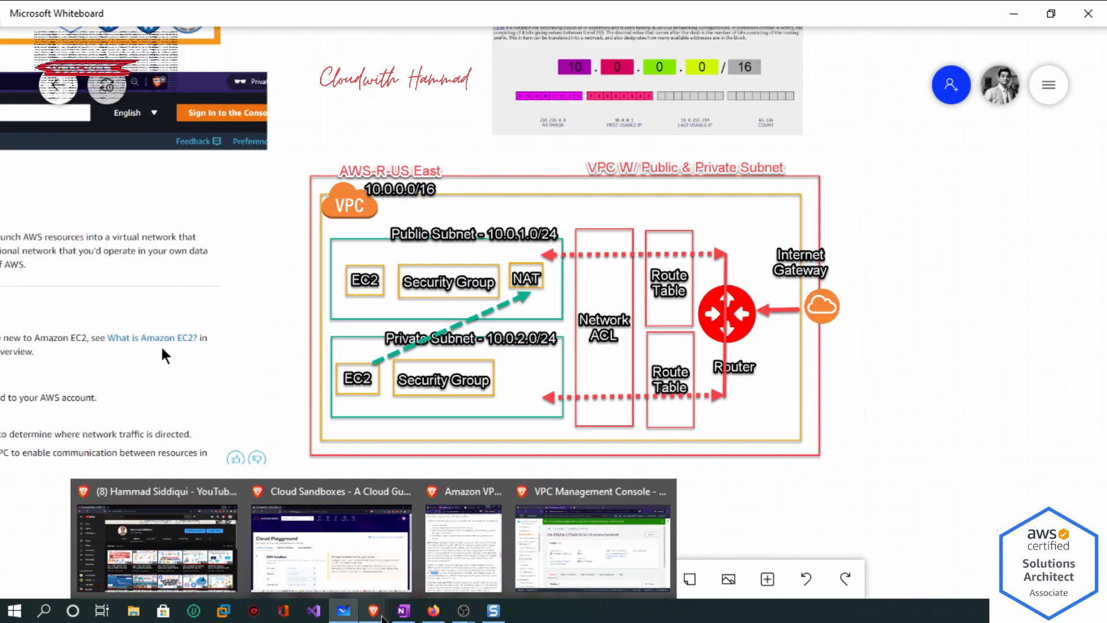
{"action": "left_click", "coordinate": [487, 553]}
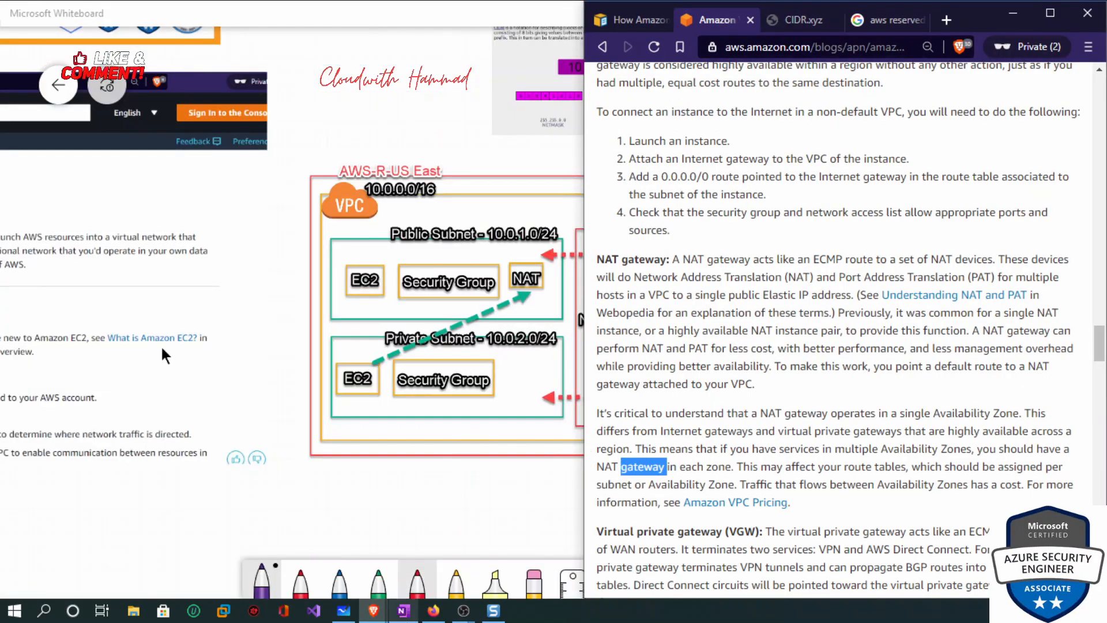
{"action": "left_click", "coordinate": [374, 610]}
{"action": "left_click", "coordinate": [615, 542]}
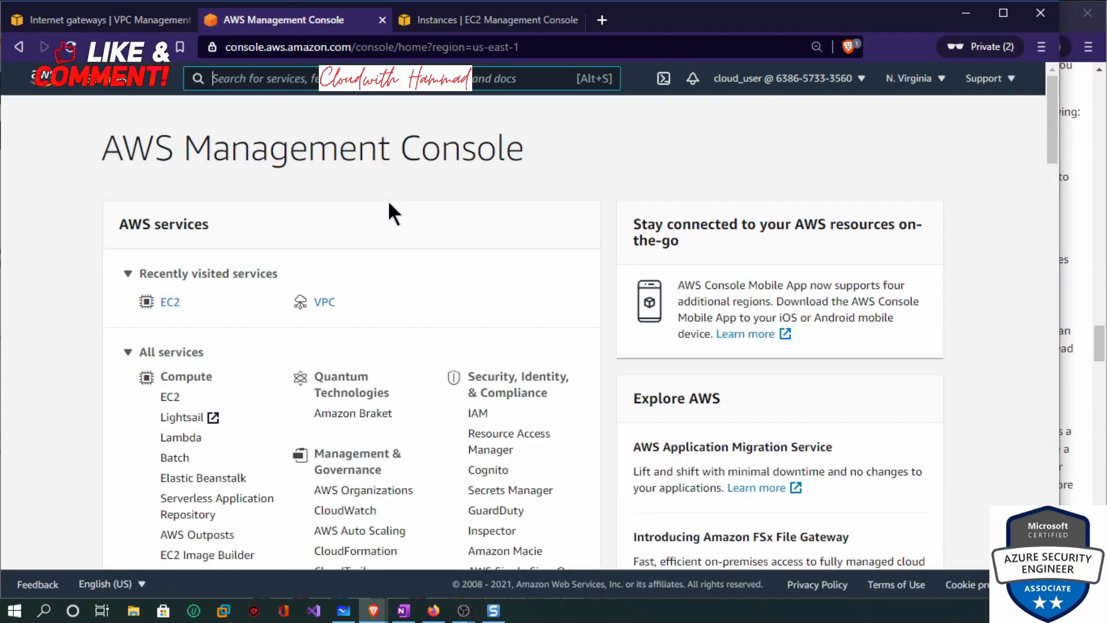
{"action": "left_click", "coordinate": [165, 308]}
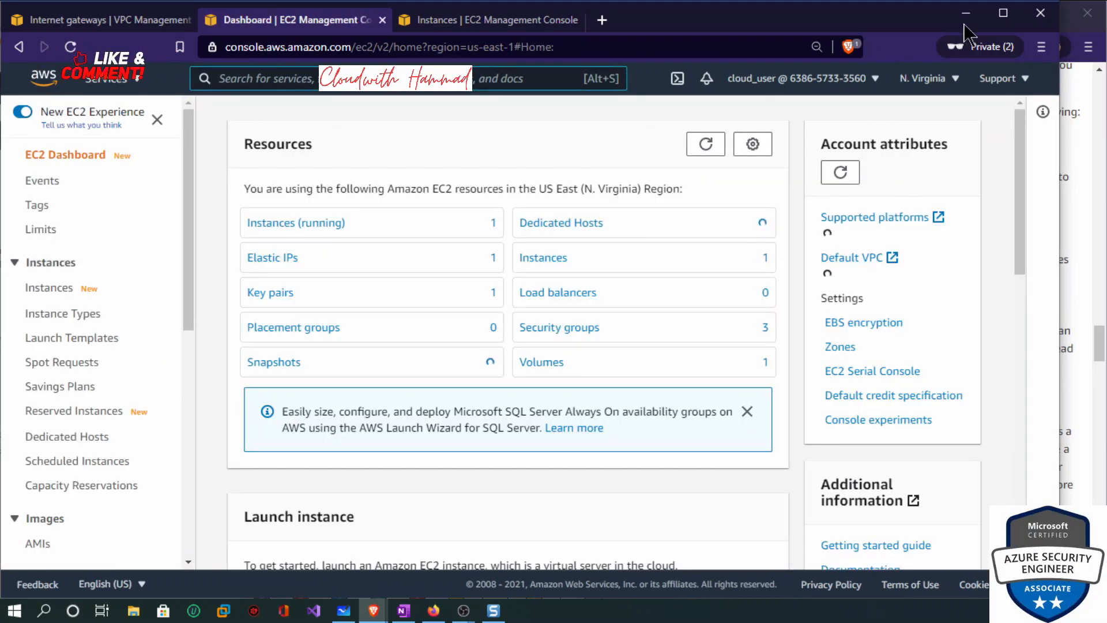
{"action": "left_click", "coordinate": [1003, 13]}
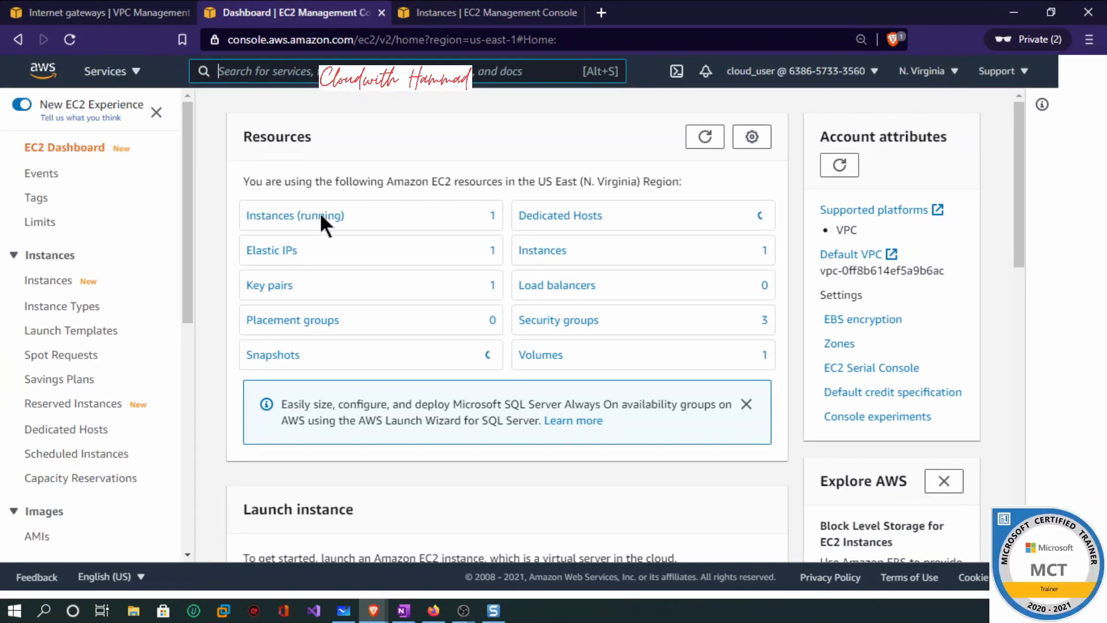
{"action": "left_click", "coordinate": [320, 215]}
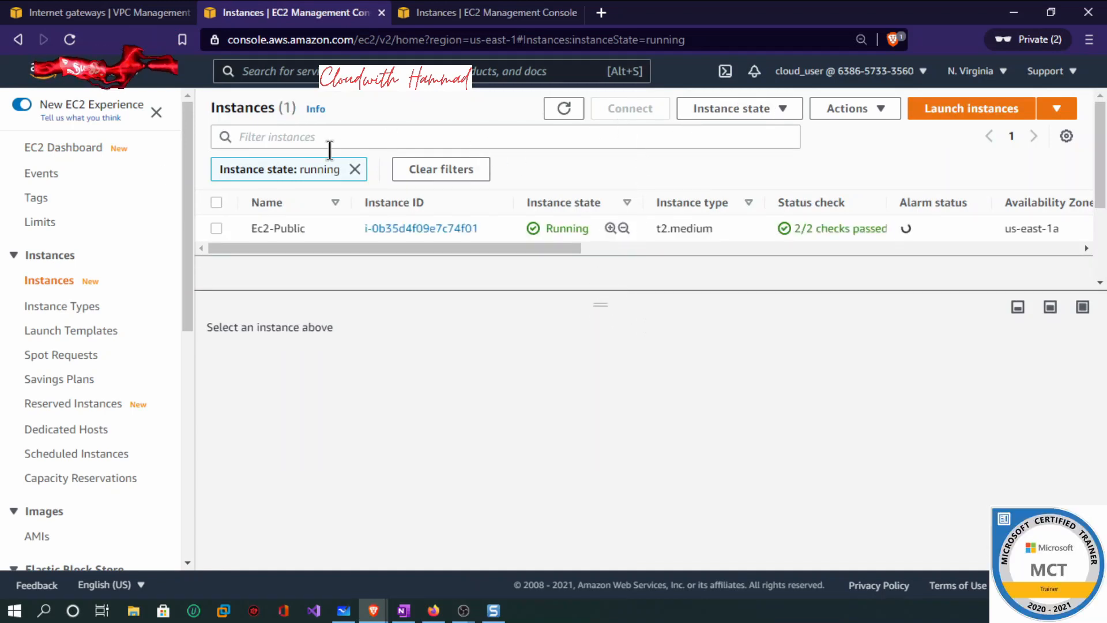
Start launching a new EC2 instance from the Microsoft Windows Server 2016 Base AMI with instance type t2.medium.
{"action": "left_click", "coordinate": [1056, 109]}
{"action": "left_click", "coordinate": [954, 140]}
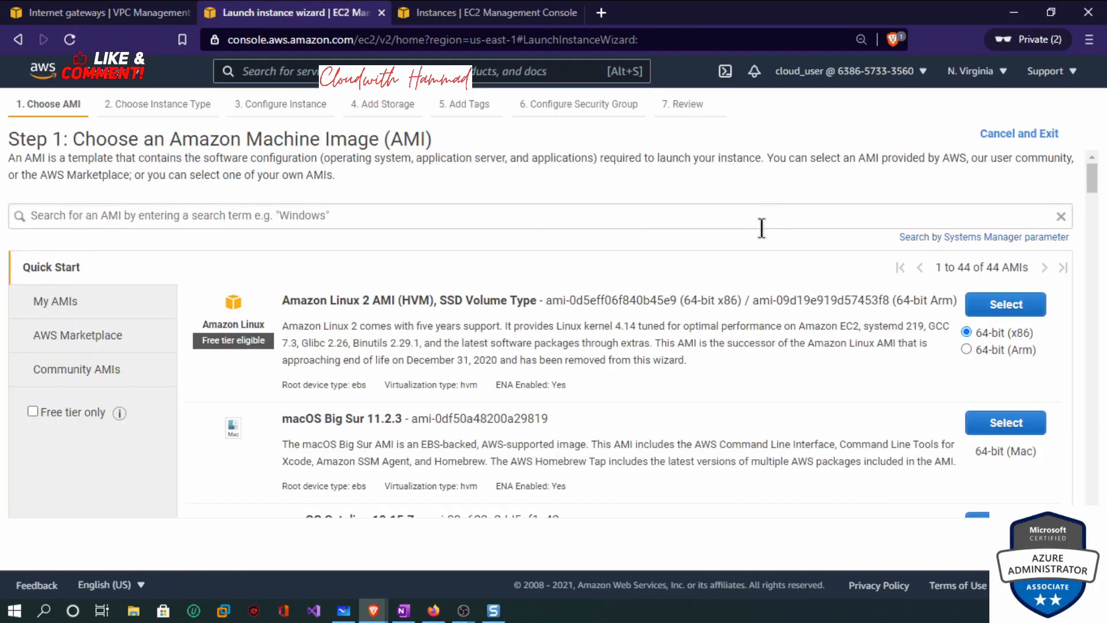
{"action": "scroll", "coordinate": [1015, 334], "scroll_direction": "down", "scroll_amount": 15}
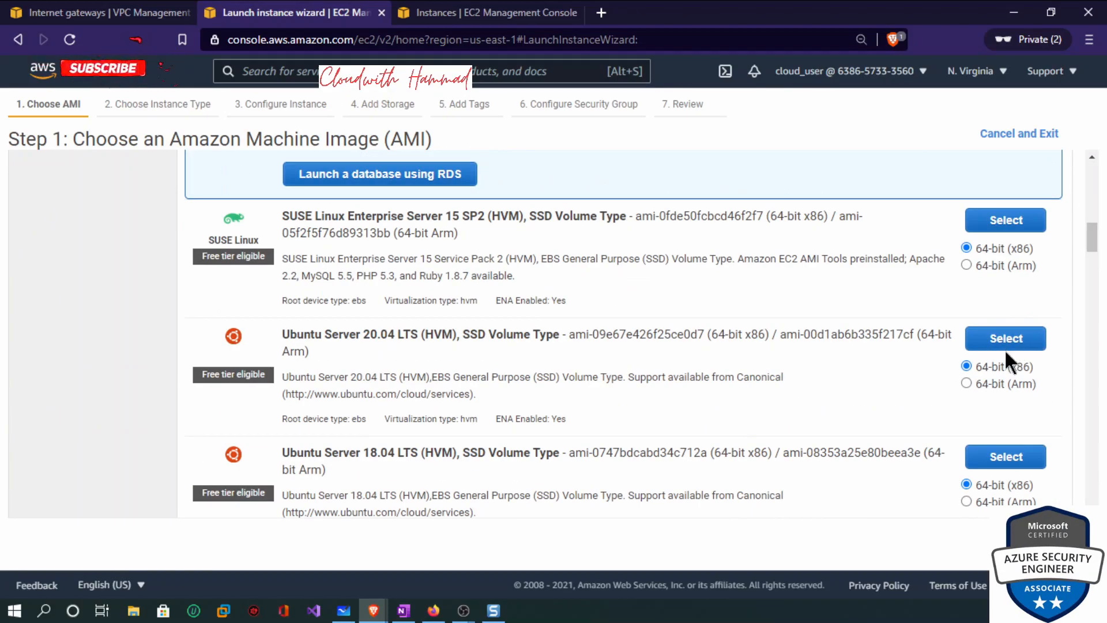
{"action": "scroll", "coordinate": [994, 363], "scroll_direction": "down", "scroll_amount": 2}
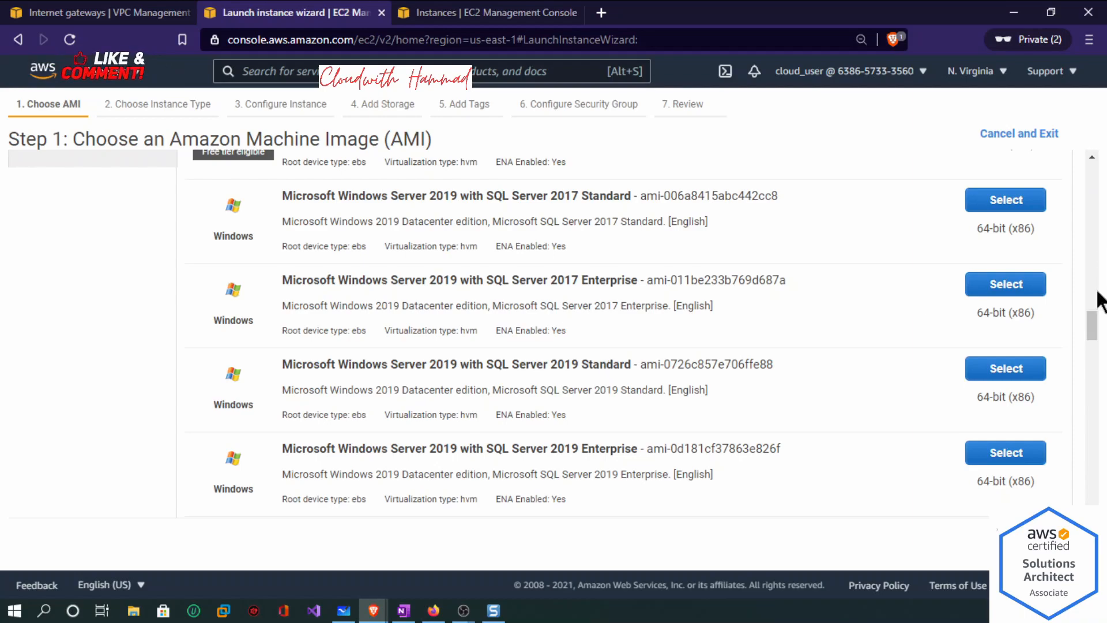
{"action": "left_click_drag", "start_coordinate": [1099, 328], "coordinate": [1104, 364]}
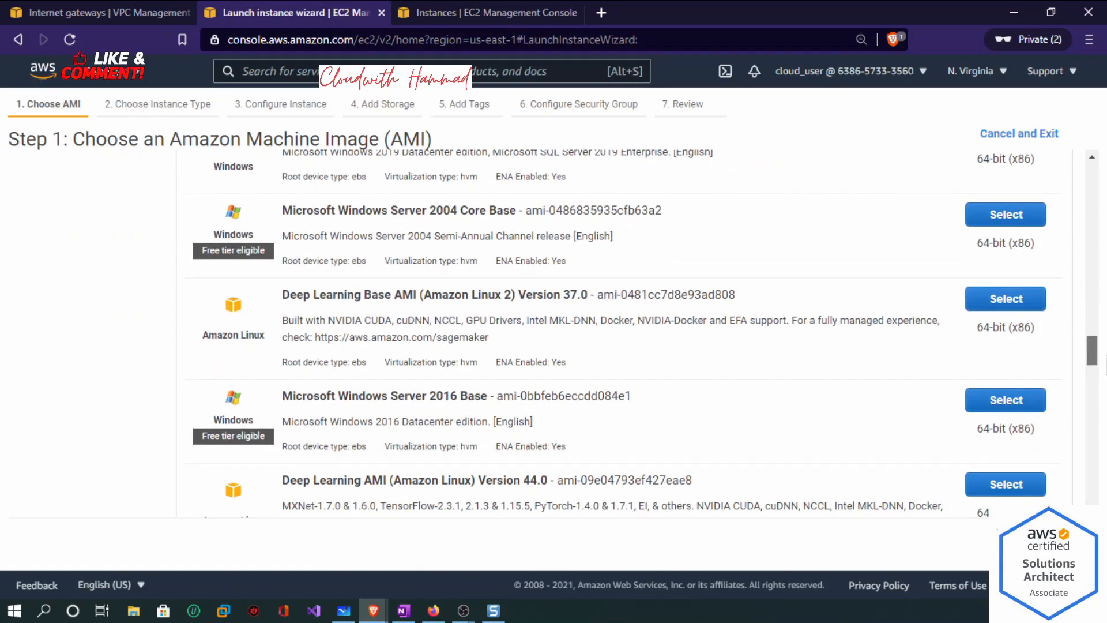
{"action": "left_click", "coordinate": [1006, 400]}
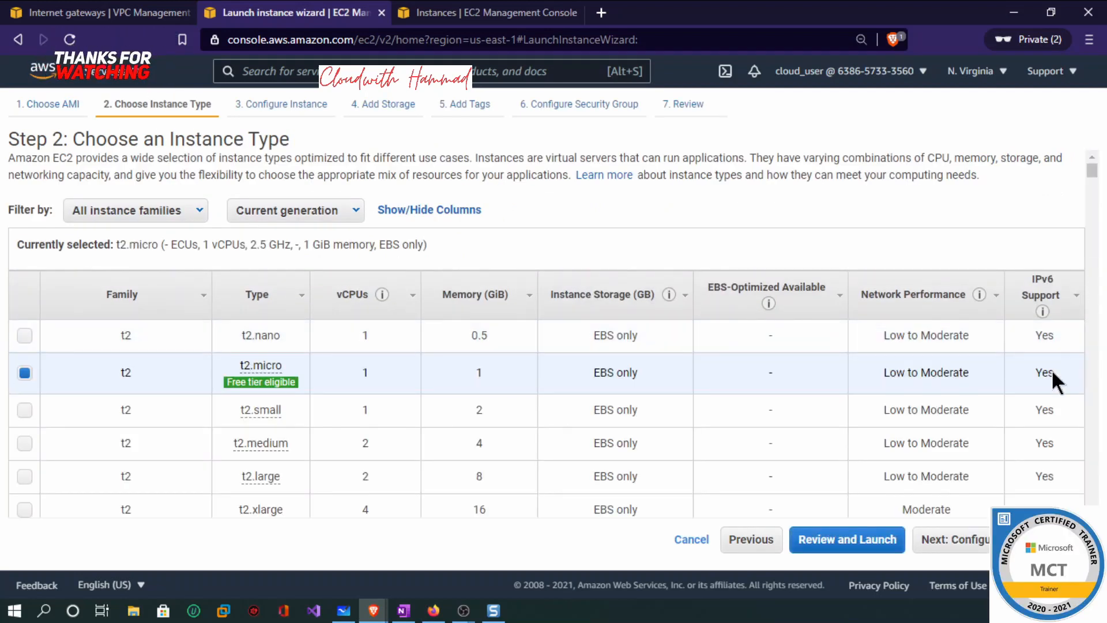
{"action": "left_click", "coordinate": [22, 444]}
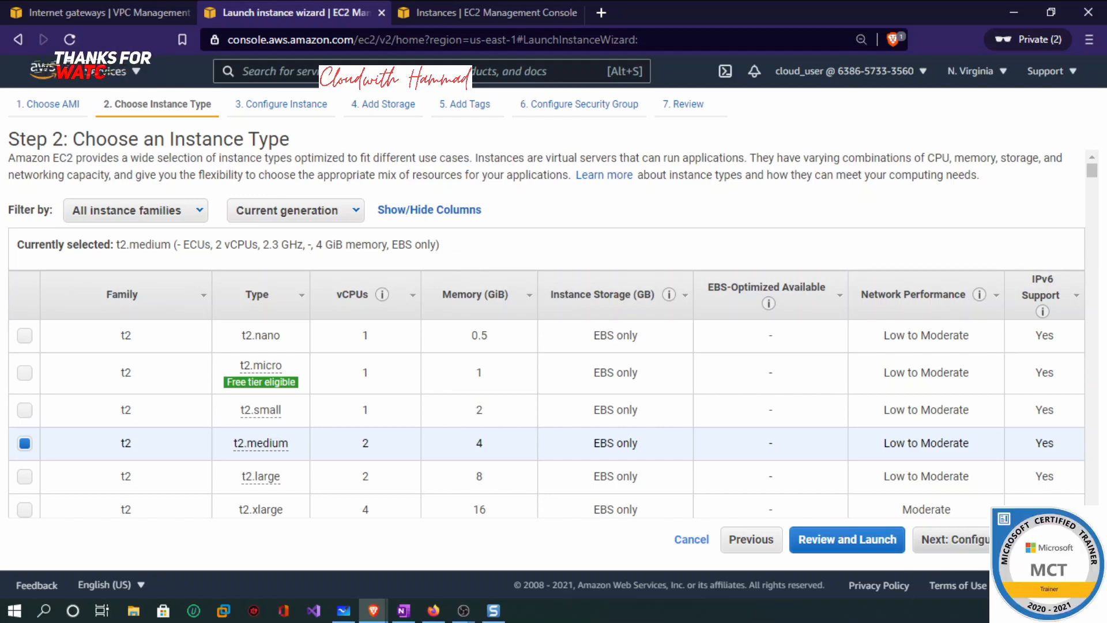
{"action": "left_click", "coordinate": [1019, 540]}
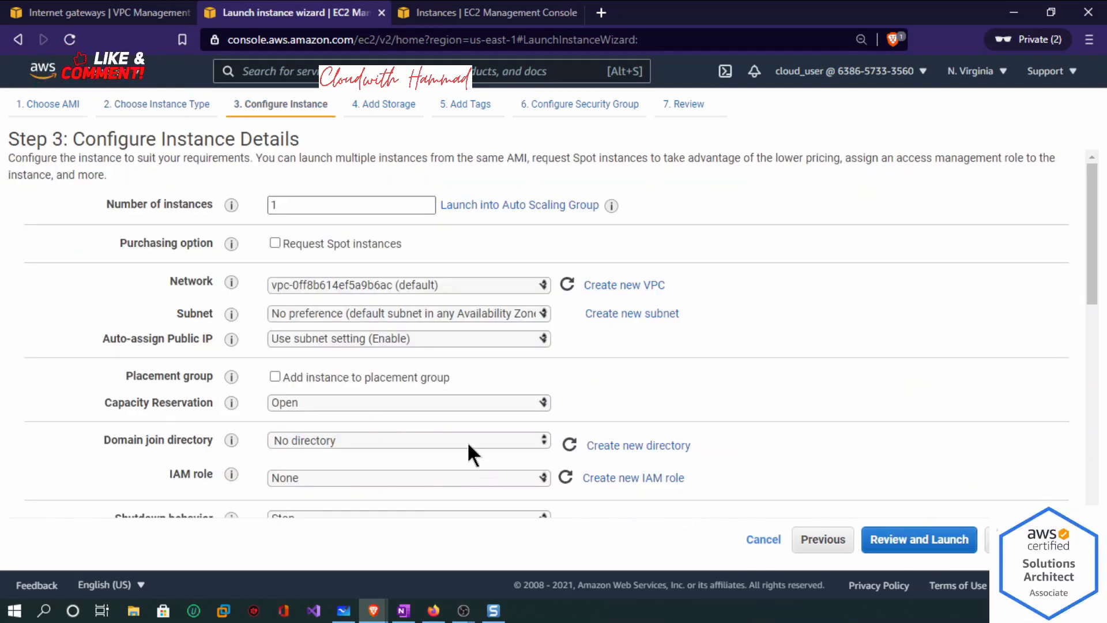
Place the instance in the vpn-hammad-us-east VPC on Private-subnet-Us-east-1b-10.0.2.0, keeping the other instance details at their defaults.
{"action": "left_click", "coordinate": [399, 283]}
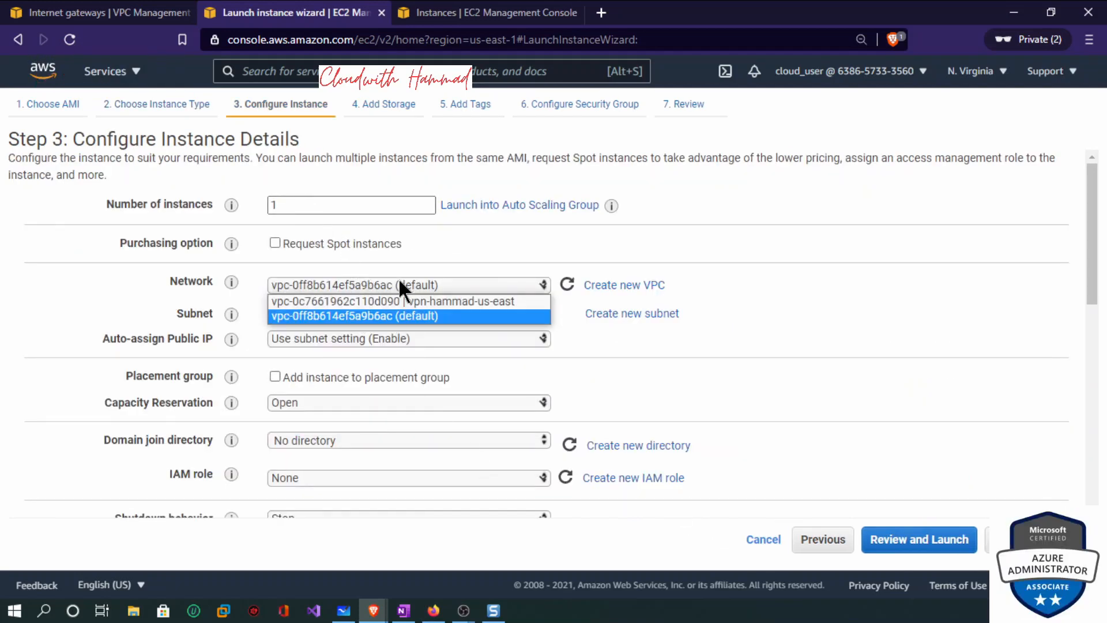
{"action": "left_click", "coordinate": [387, 302]}
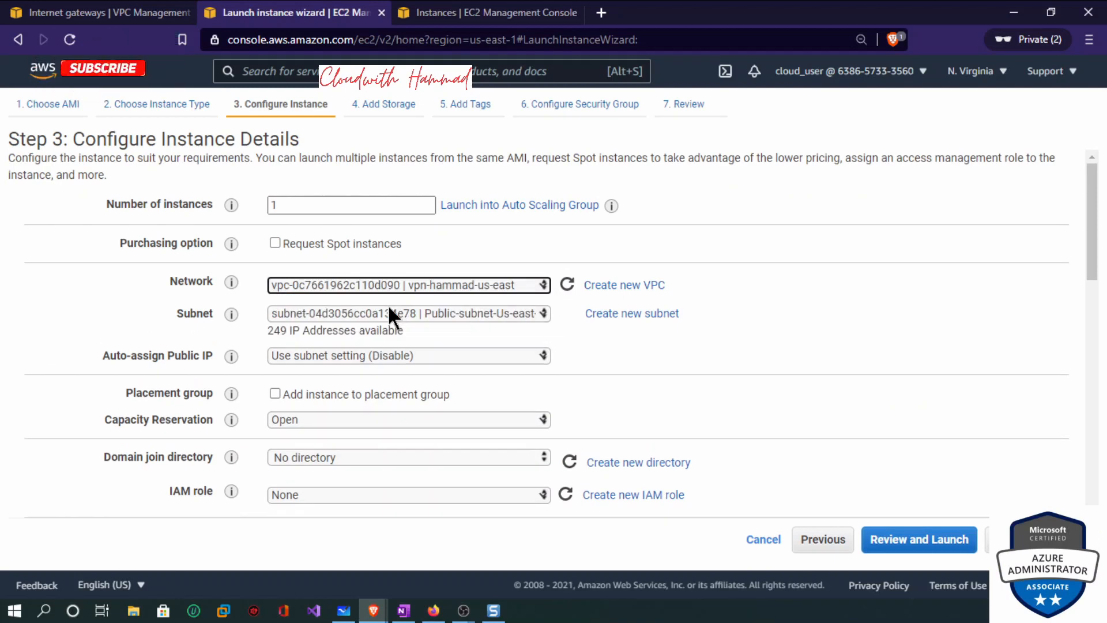
{"action": "left_click", "coordinate": [448, 314]}
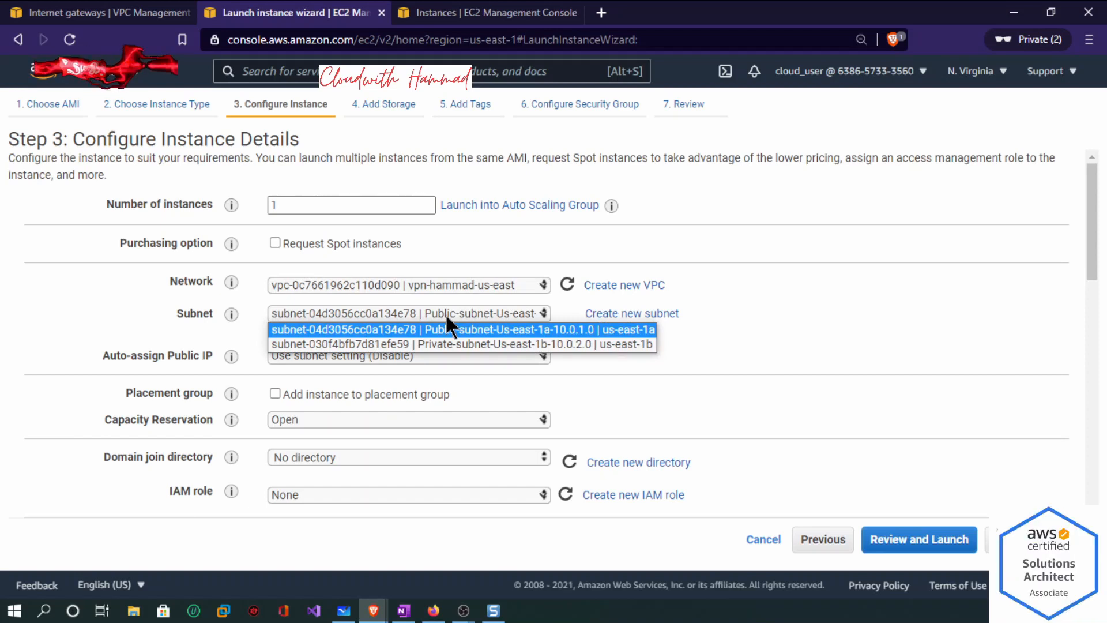
{"action": "left_click", "coordinate": [448, 345]}
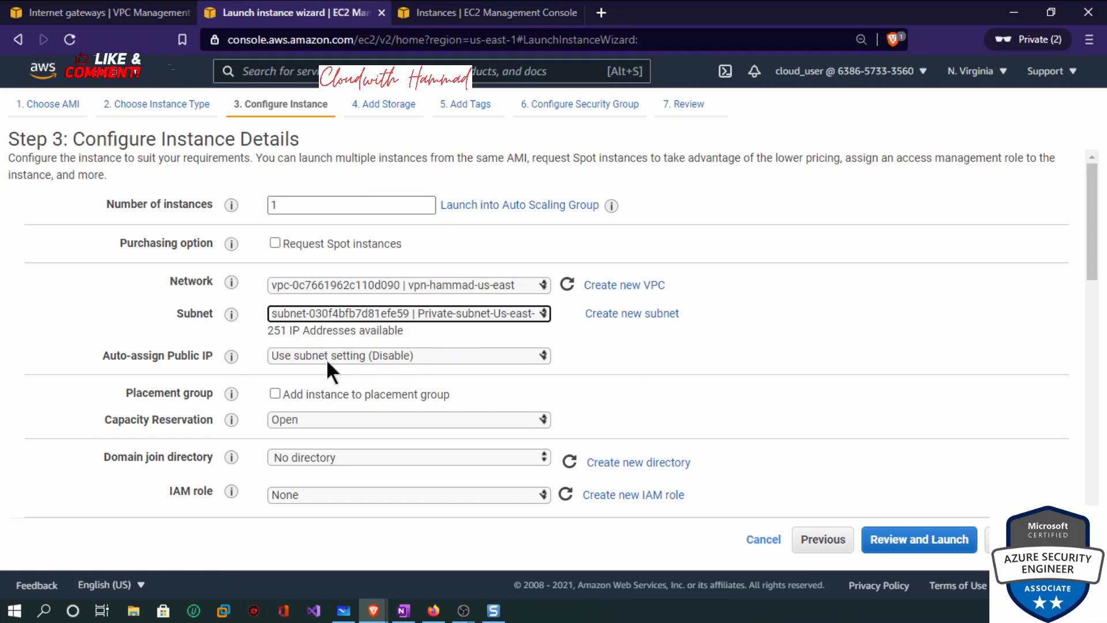
{"action": "mouse_move", "coordinate": [231, 356]}
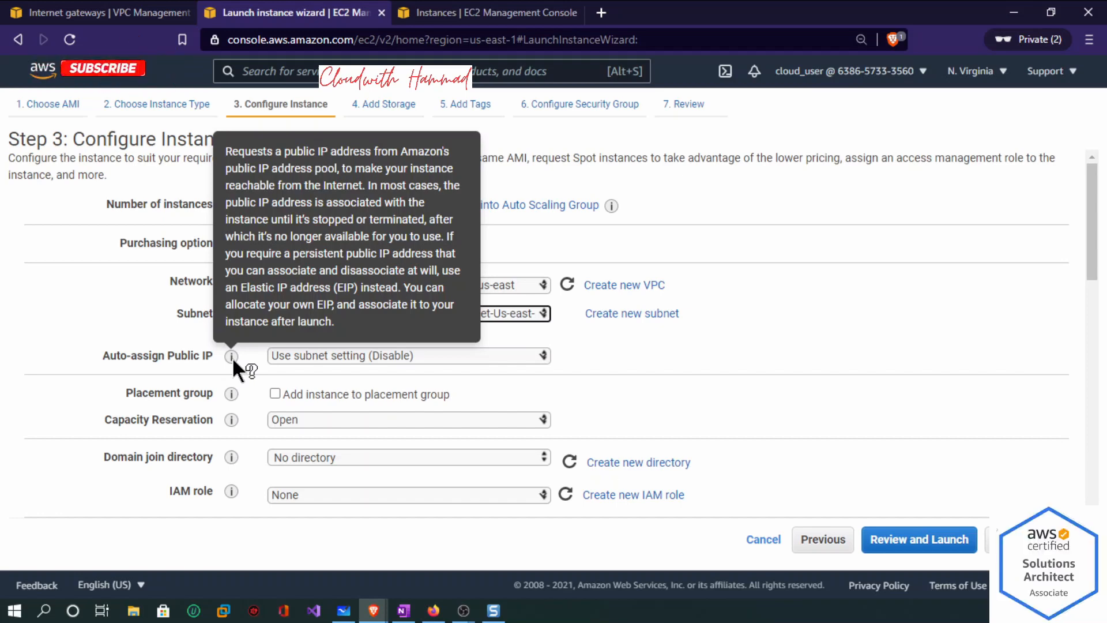
{"action": "scroll", "coordinate": [911, 380], "scroll_direction": "down", "scroll_amount": 6}
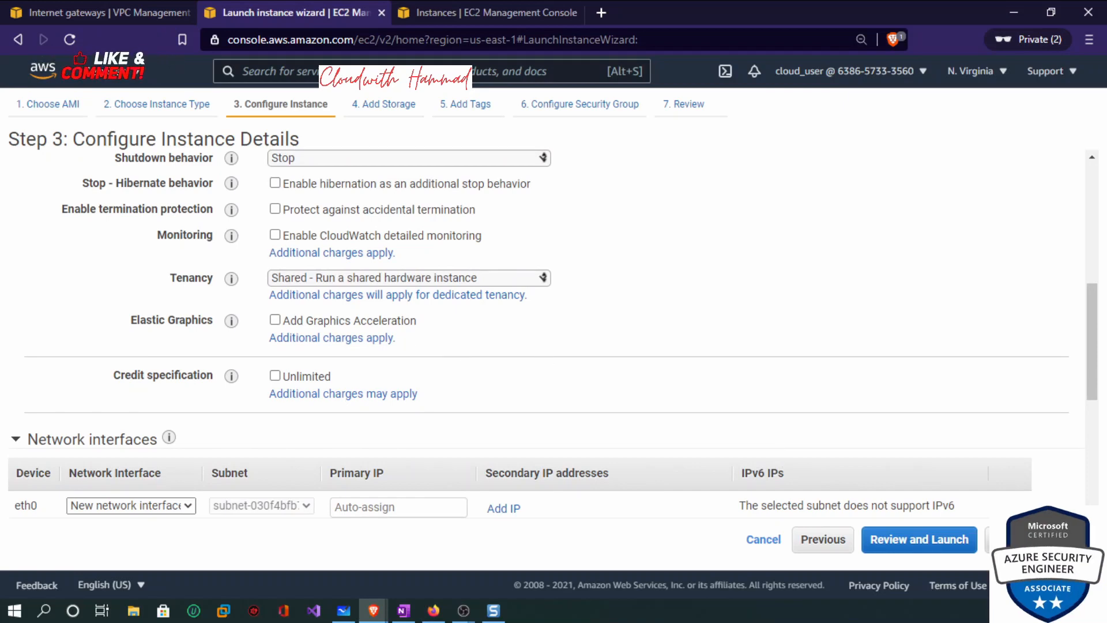
{"action": "left_click", "coordinate": [1020, 539]}
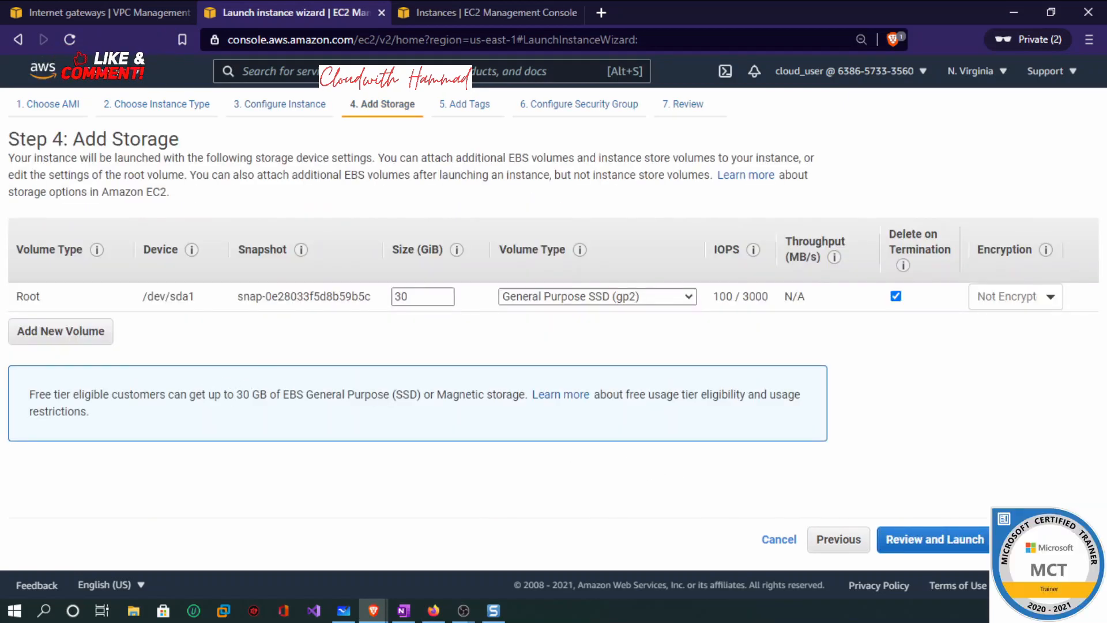
Accept the default storage, add a tag with key Name and value Pvt-ec2, and proceed to the security group configuration.
{"action": "left_click", "coordinate": [1020, 539]}
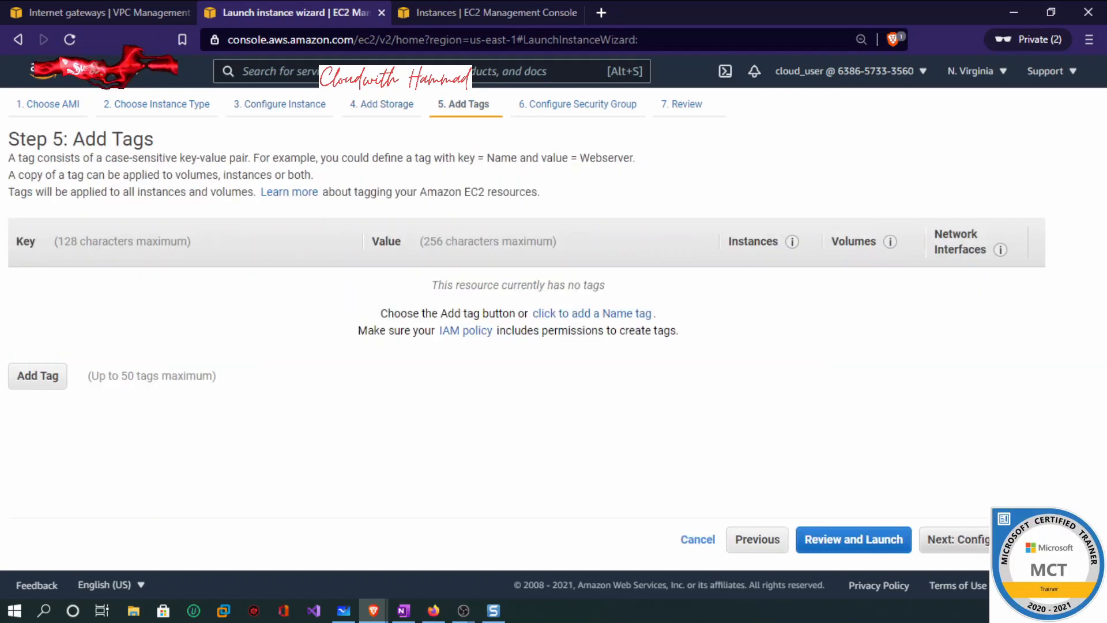
{"action": "left_click", "coordinate": [24, 382]}
{"action": "type", "text": "Nam"}
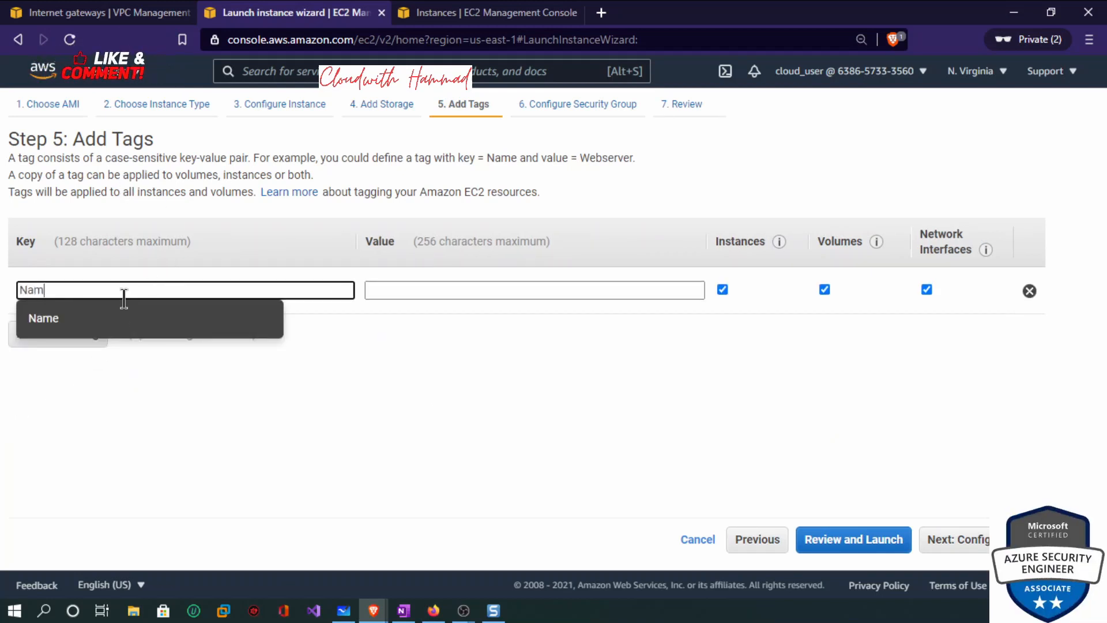
{"action": "left_click", "coordinate": [126, 317]}
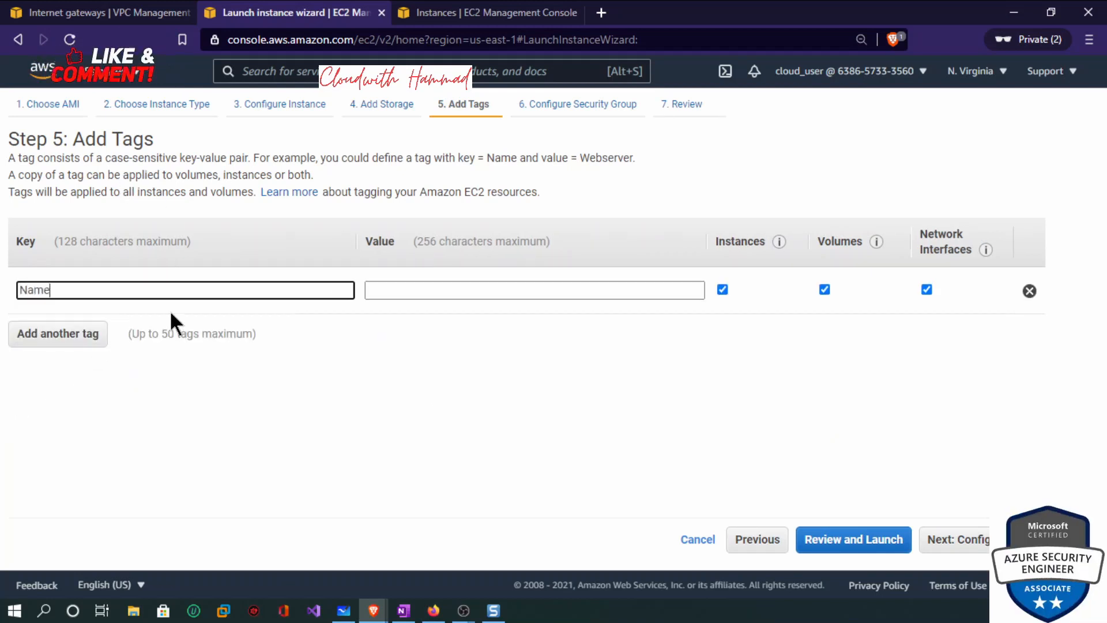
{"action": "left_click", "coordinate": [430, 288]}
{"action": "type", "text": "P"}
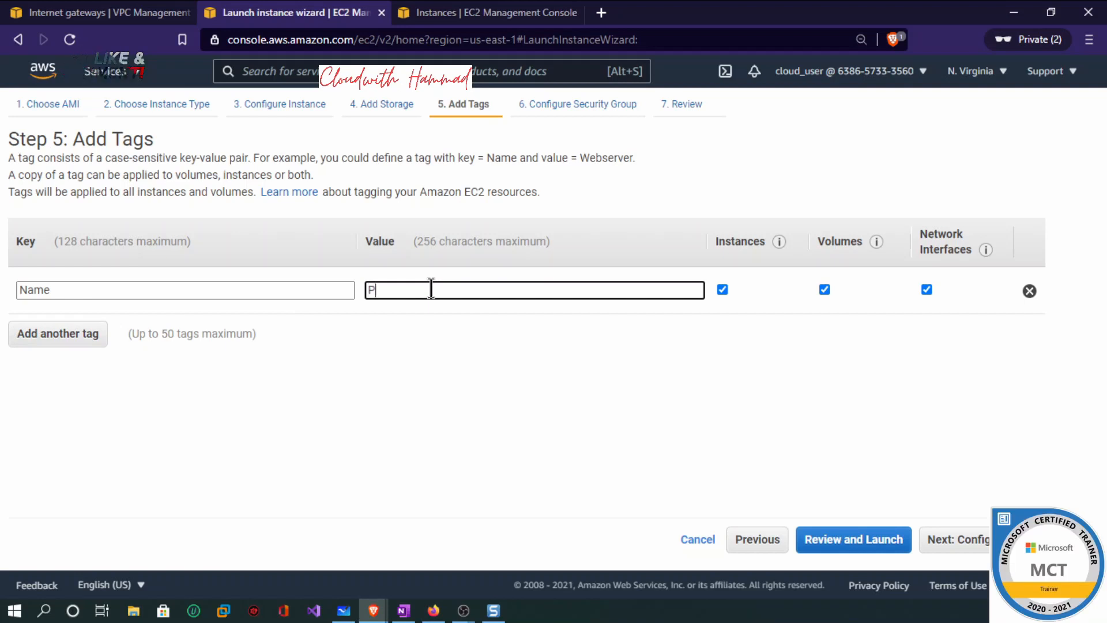
{"action": "type", "text": "vt-ec2"}
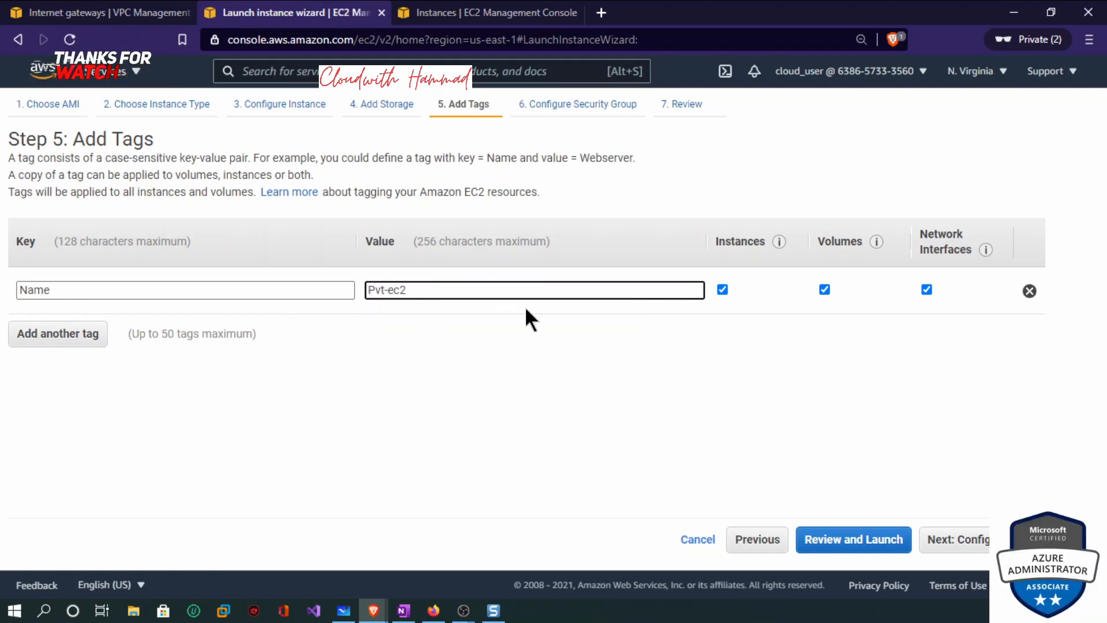
{"action": "left_click", "coordinate": [953, 542]}
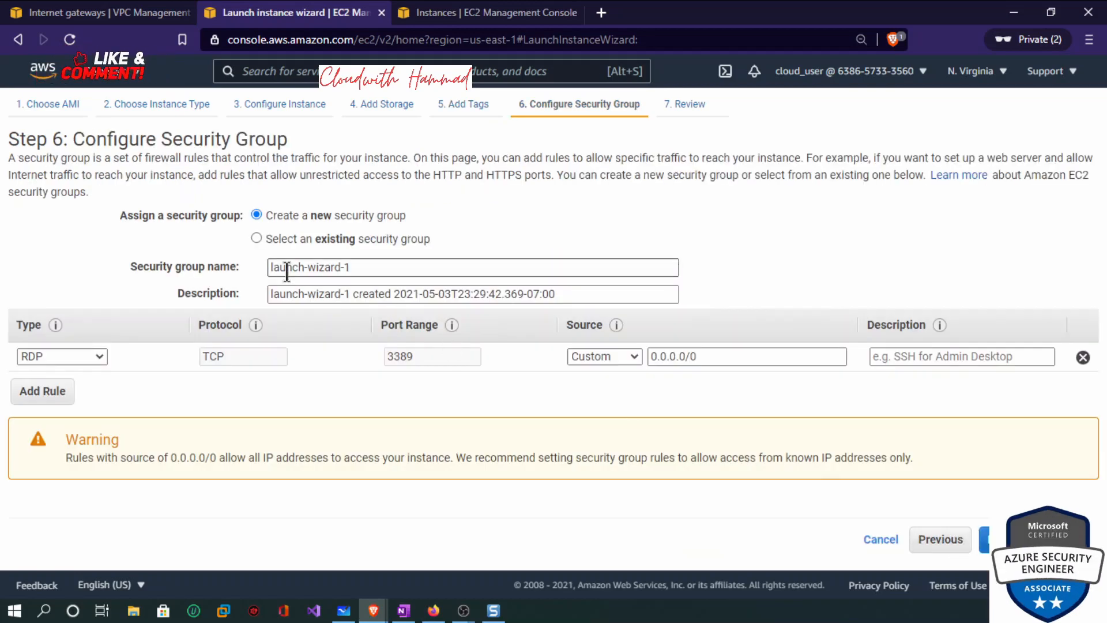
Set both the name and the description of the new security group to pvt-ec2-sg.
{"action": "left_click_drag", "start_coordinate": [358, 267], "coordinate": [183, 272]}
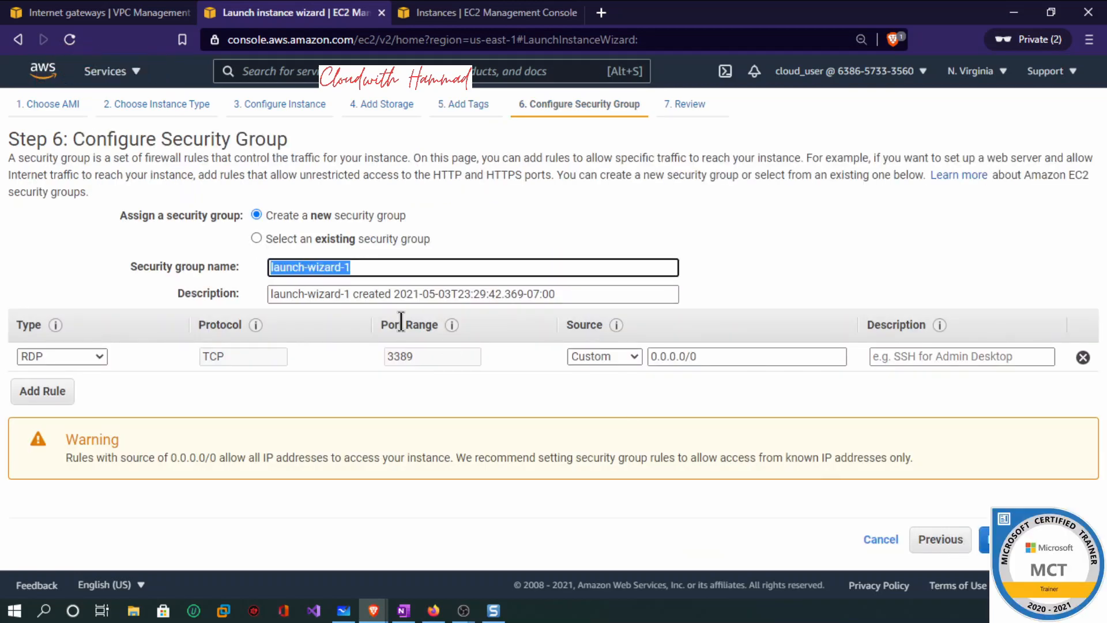
{"action": "type", "text": "pvt-e"}
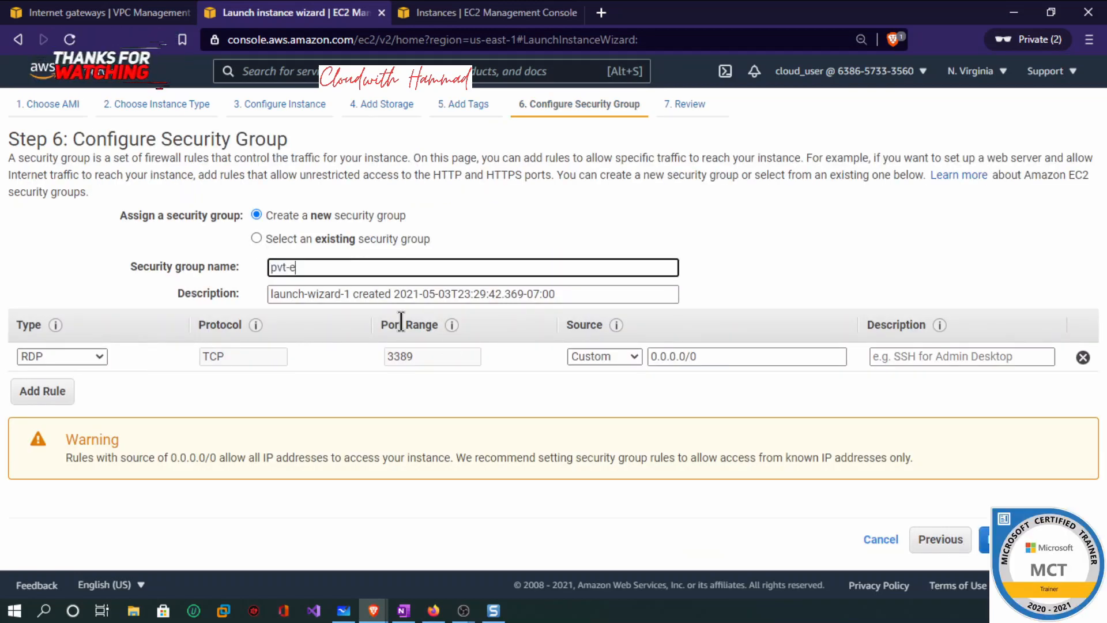
{"action": "type", "text": "c2-sg"}
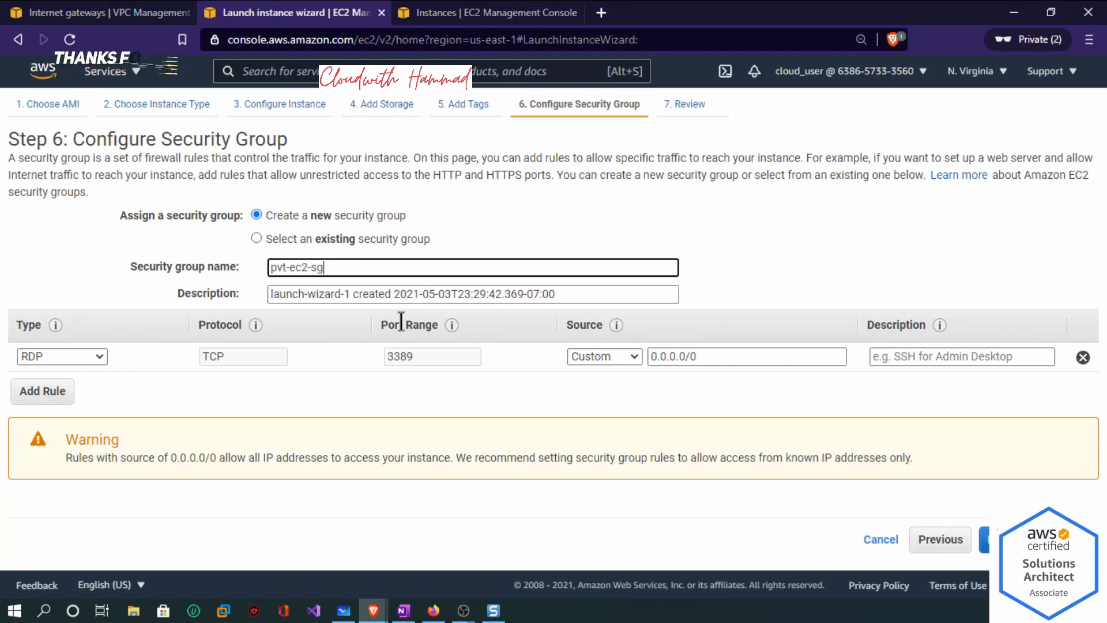
{"action": "left_click_drag", "start_coordinate": [334, 267], "coordinate": [205, 272]}
{"action": "key", "text": "ctrl+c"}
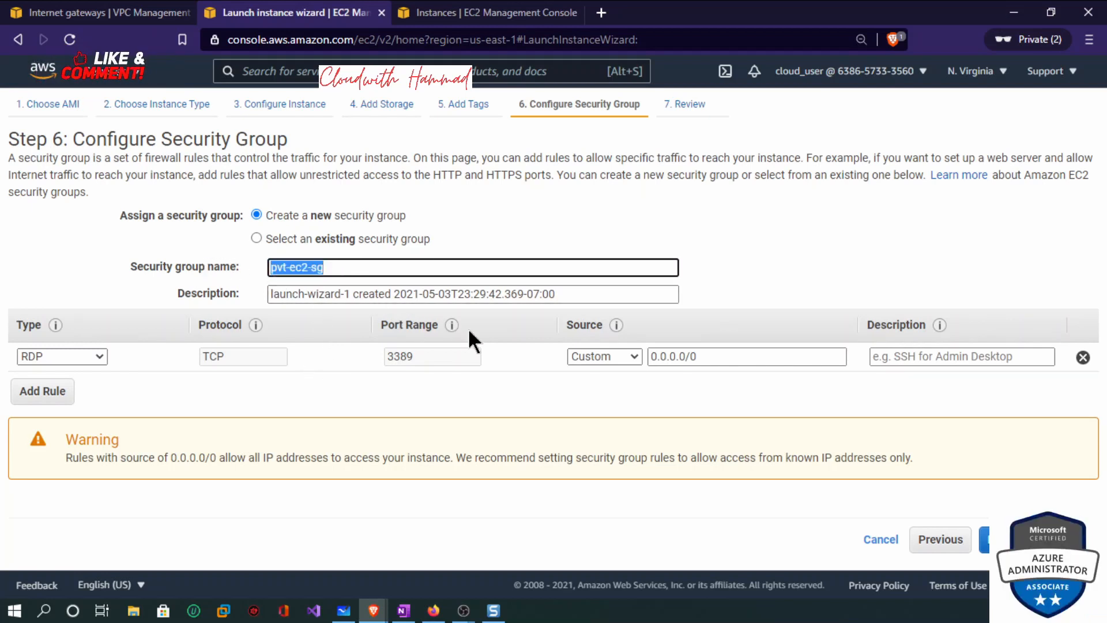
{"action": "left_click_drag", "start_coordinate": [578, 295], "coordinate": [120, 295]}
{"action": "key", "text": "ctrl+v"}
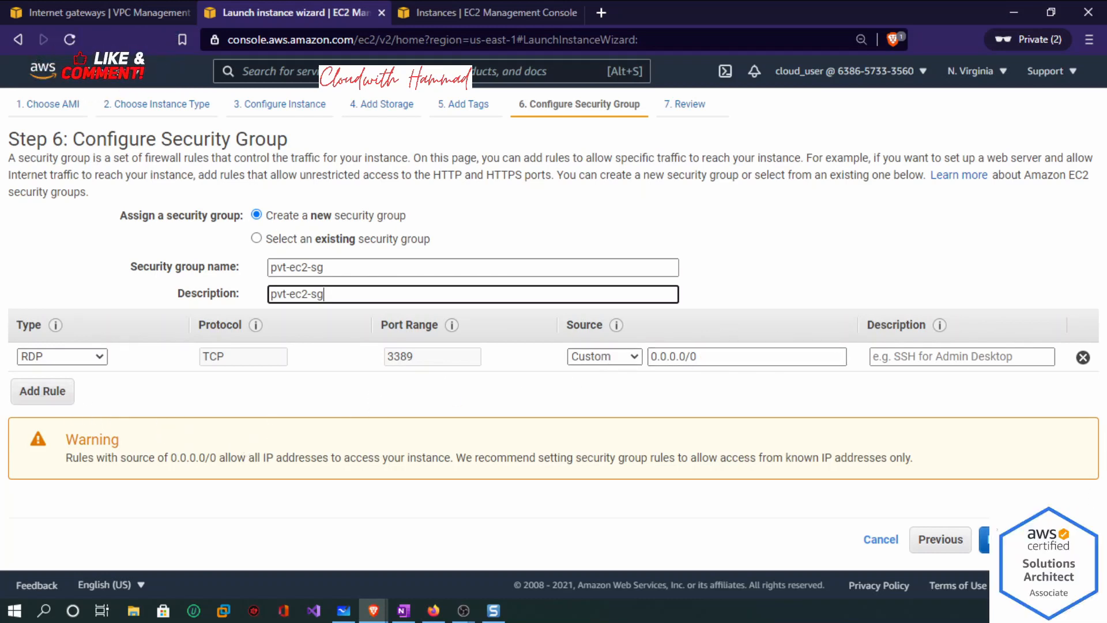
Set the RDP rule's source to Anywhere and proceed to review the instance launch settings.
{"action": "left_click", "coordinate": [614, 356]}
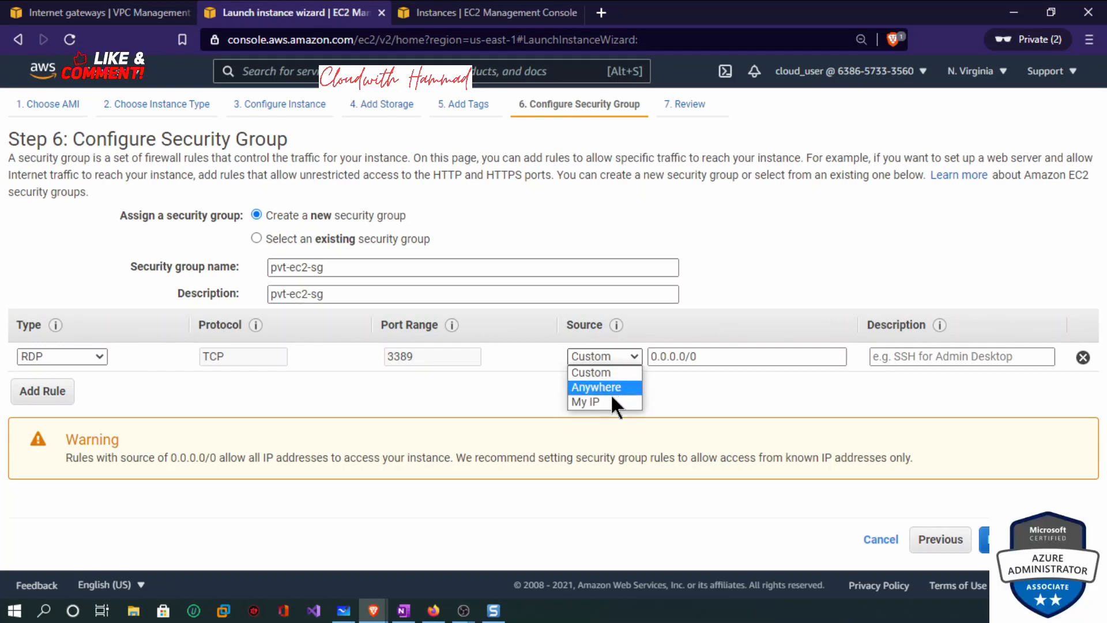
{"action": "left_click", "coordinate": [611, 396]}
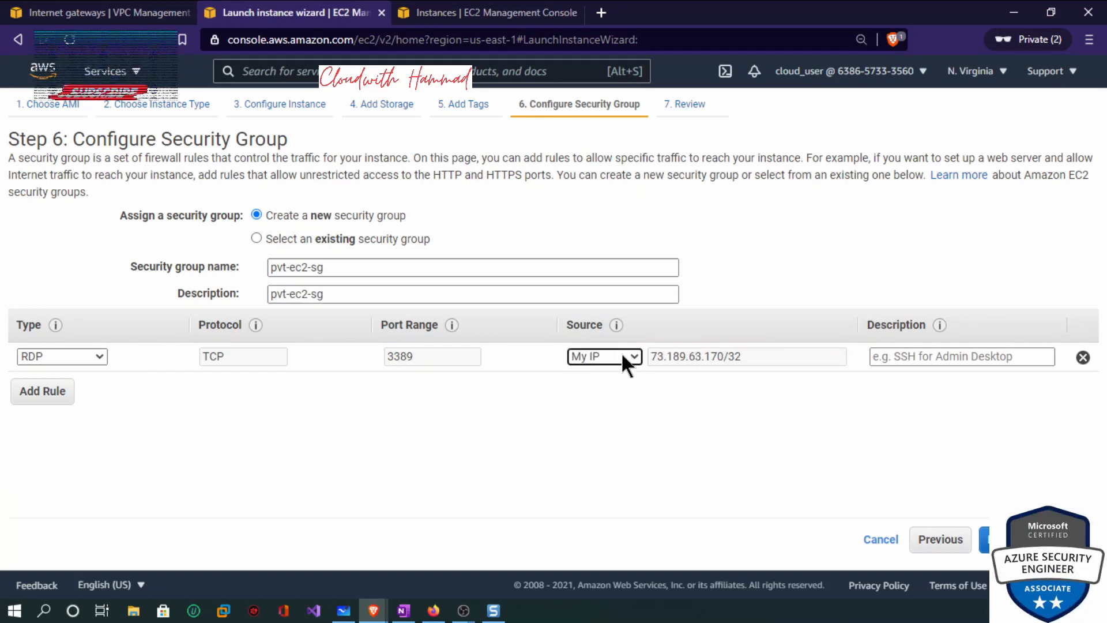
{"action": "left_click", "coordinate": [620, 355]}
{"action": "left_click", "coordinate": [615, 387]}
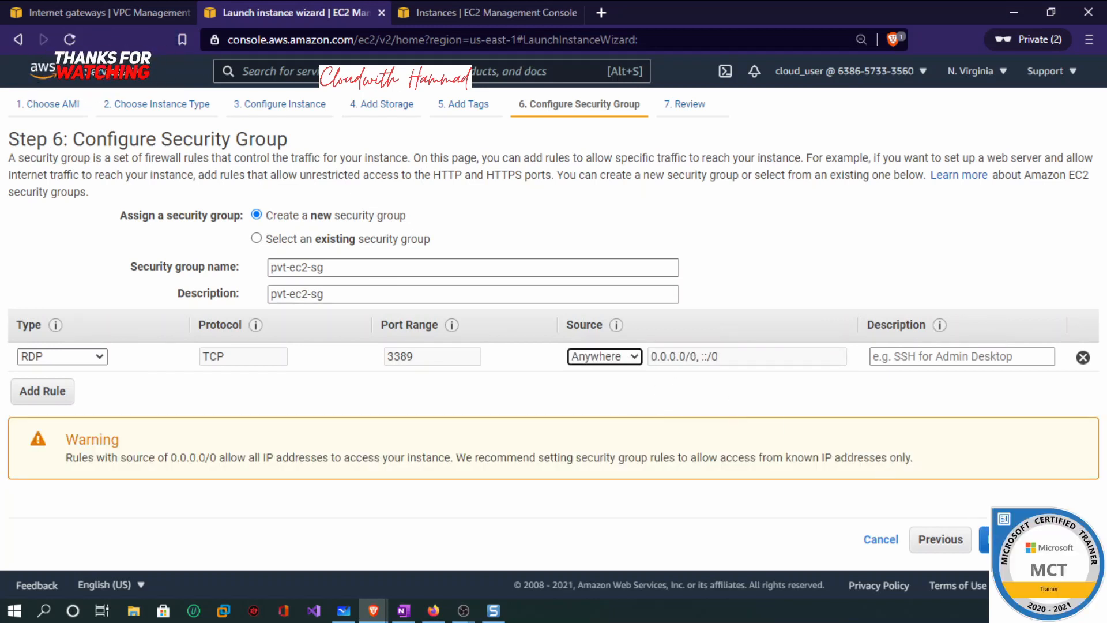
{"action": "left_click", "coordinate": [986, 539]}
{"action": "scroll", "coordinate": [428, 417], "scroll_direction": "down", "scroll_amount": 6}
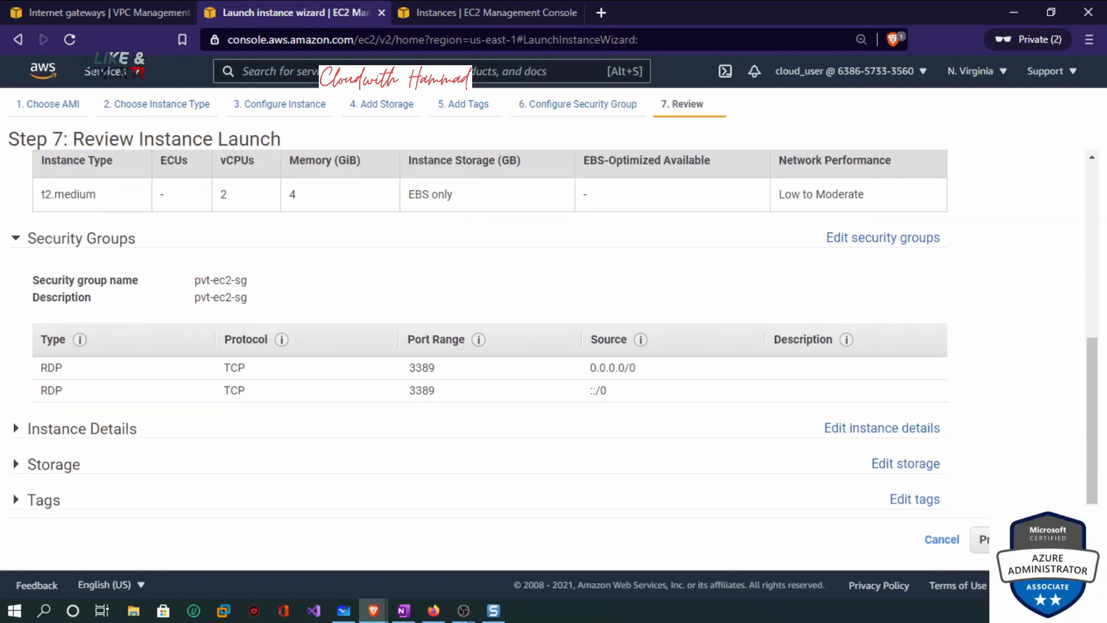
Proceed to launch the instance, create a new key pair named vpc-pvt-kp, and save its PEM file to the Downloads folder.
{"action": "left_click", "coordinate": [1067, 539]}
{"action": "left_click", "coordinate": [318, 409]}
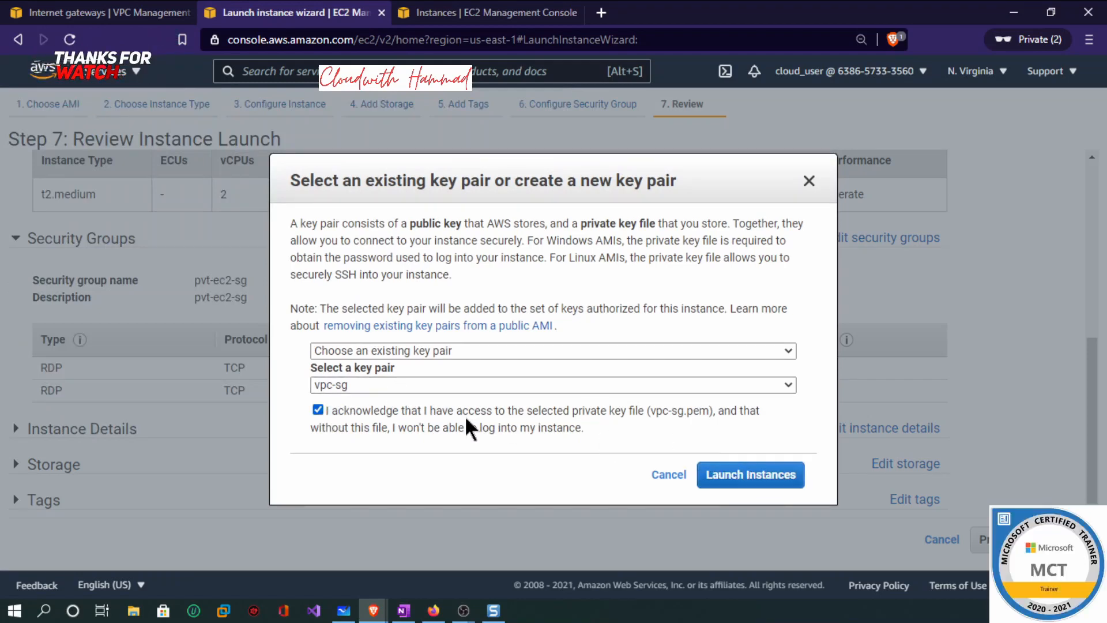
{"action": "left_click", "coordinate": [318, 410]}
{"action": "left_click", "coordinate": [336, 351]}
{"action": "left_click", "coordinate": [340, 381]}
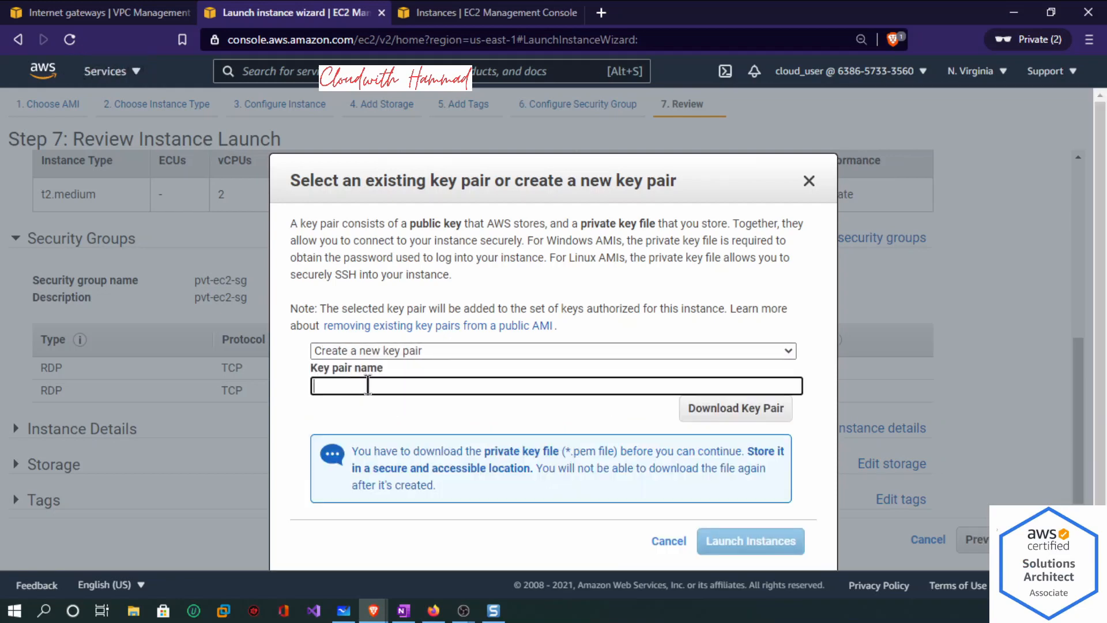
{"action": "left_click", "coordinate": [365, 386]}
{"action": "type", "text": "vpc-"}
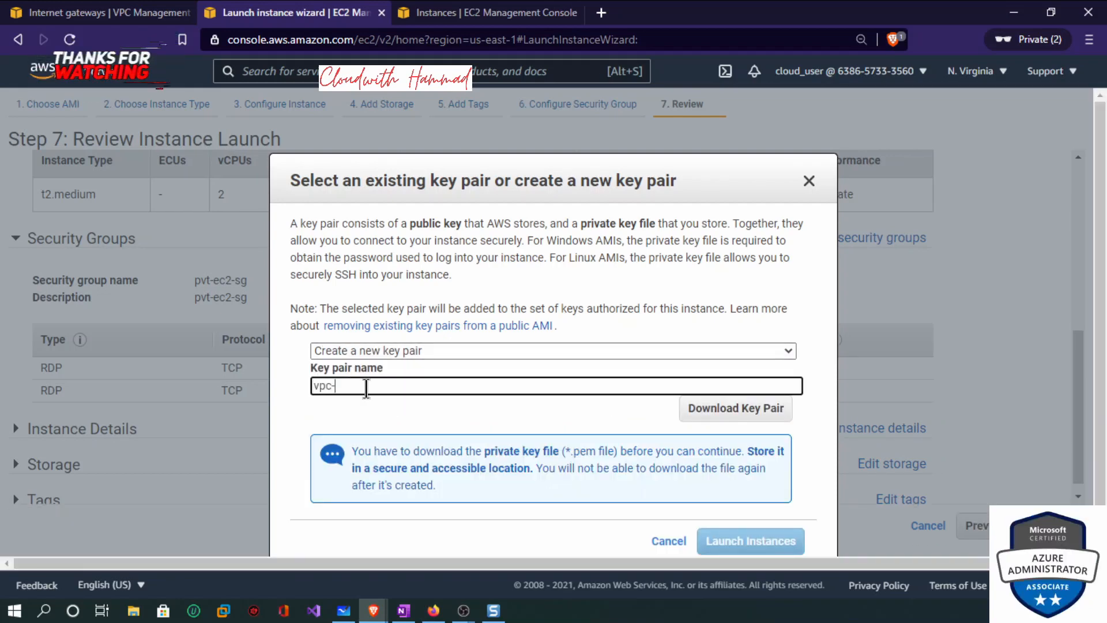
{"action": "type", "text": "pvt-kp"}
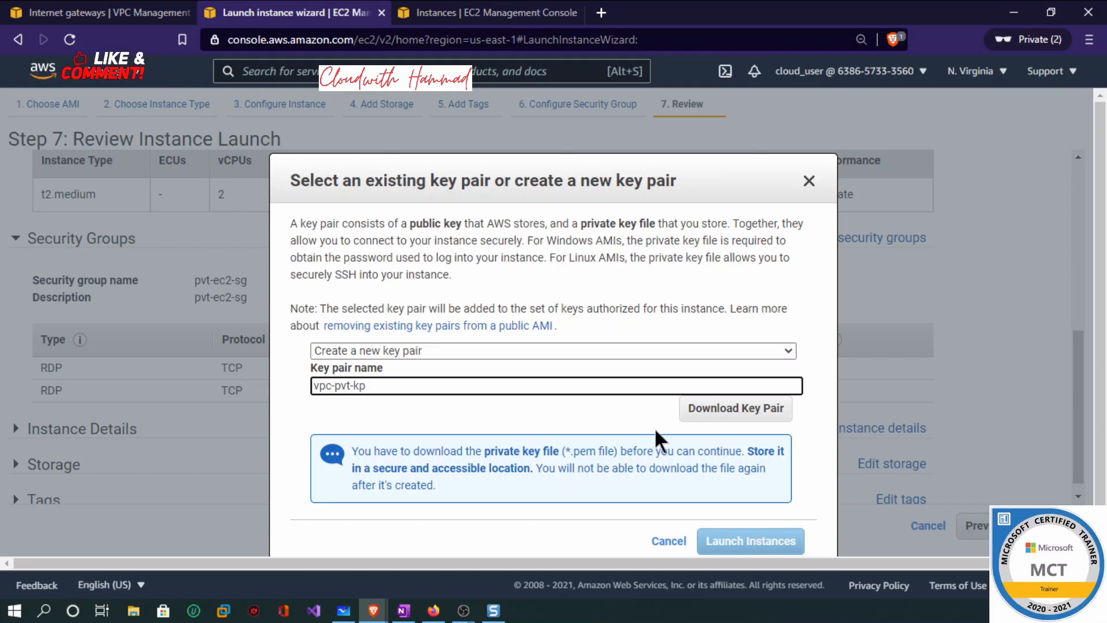
{"action": "left_click", "coordinate": [698, 407]}
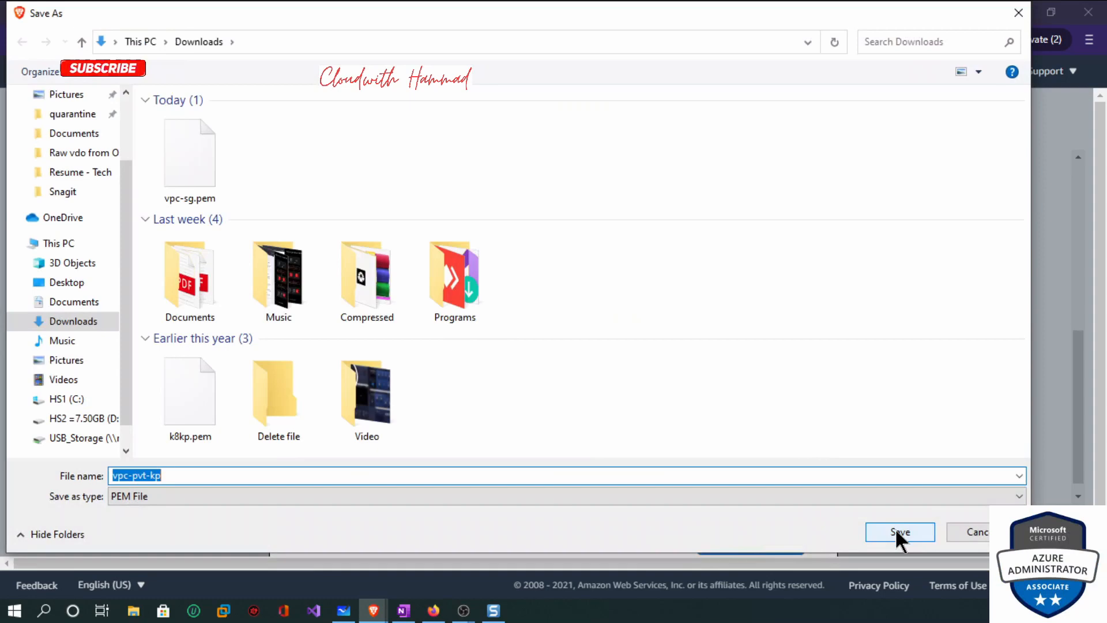
{"action": "left_click", "coordinate": [897, 534]}
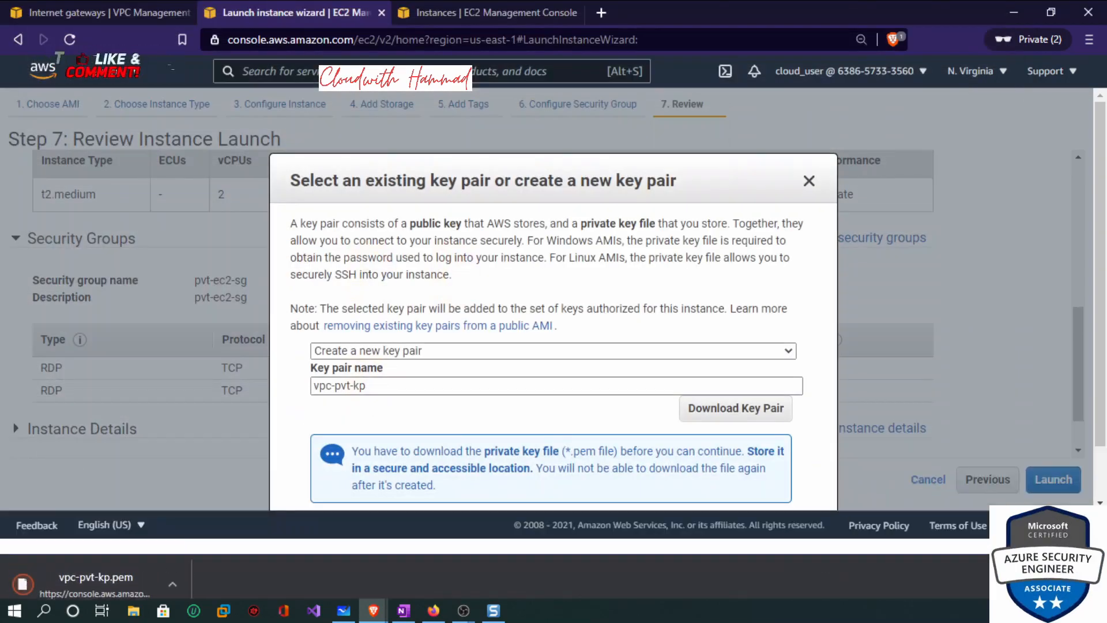
Launch the instance with the new key pair and go to the list of EC2 instances.
{"action": "left_click", "coordinate": [749, 468]}
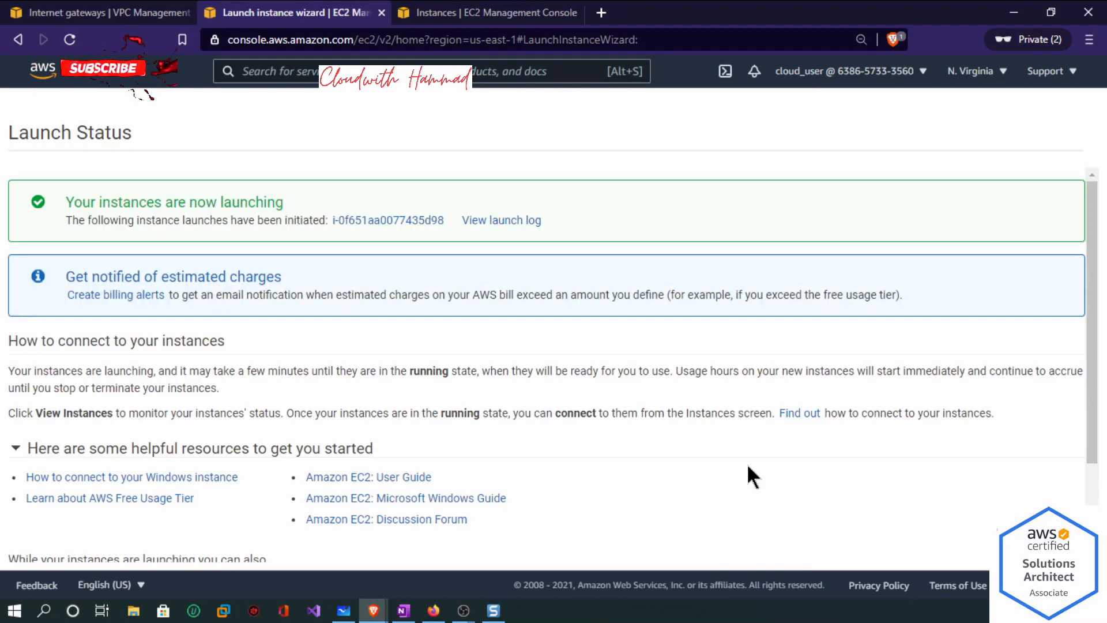
{"action": "scroll", "coordinate": [890, 482], "scroll_direction": "down", "scroll_amount": 2}
{"action": "left_click", "coordinate": [1032, 548]}
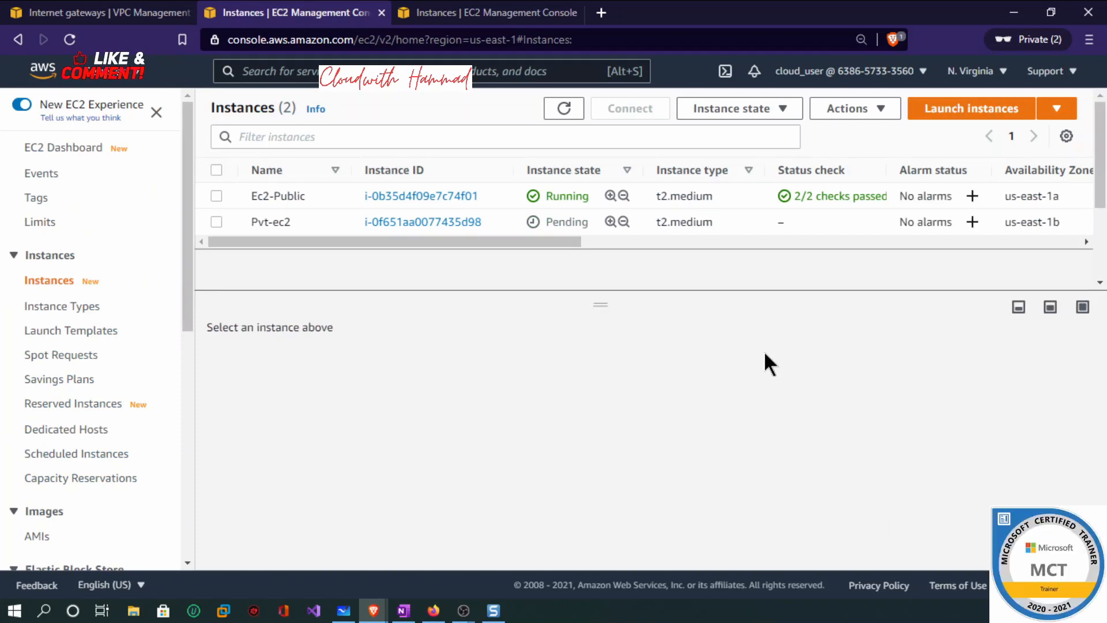
Open MobaXterm and start setting up a new RDP session.
{"action": "key", "text": "super"}
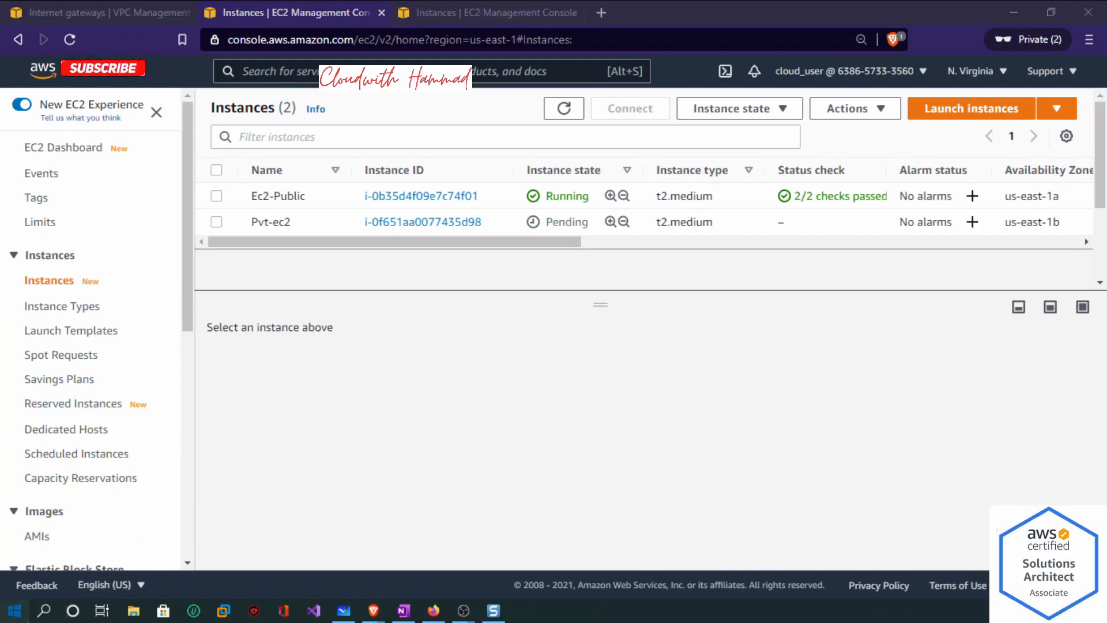
{"action": "left_click", "coordinate": [45, 614]}
{"action": "type", "text": "mob"}
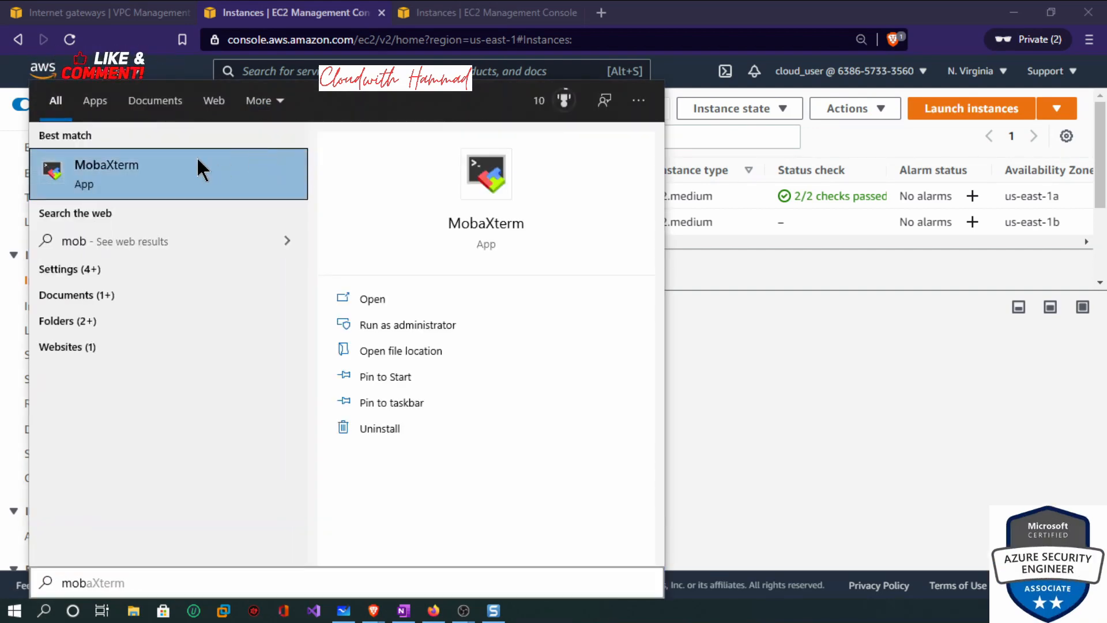
{"action": "key", "text": "Return"}
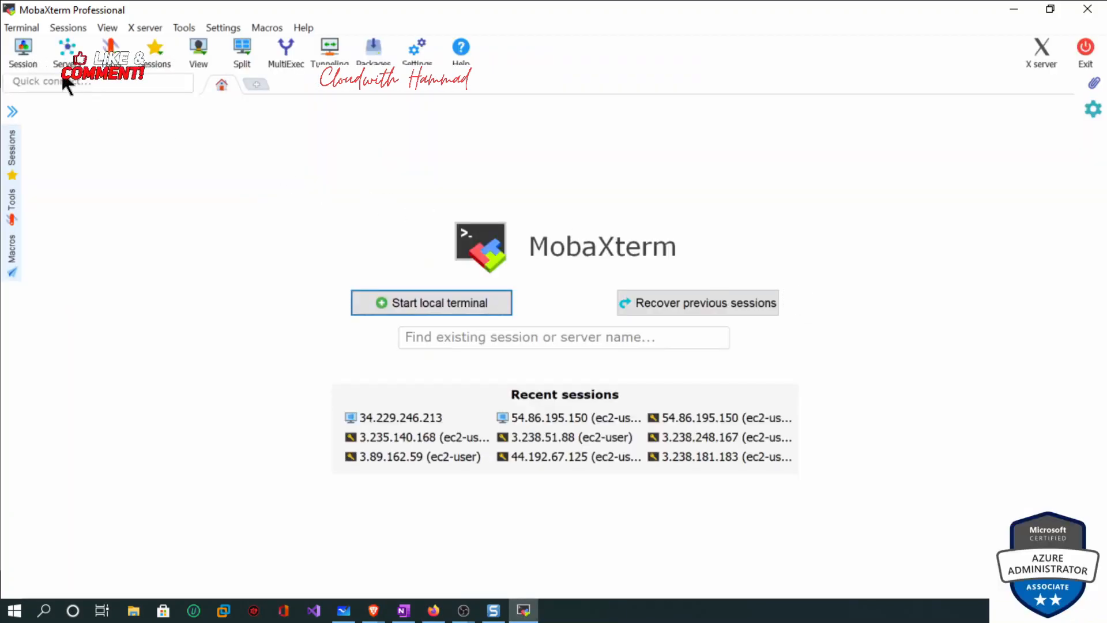
{"action": "left_click", "coordinate": [21, 51]}
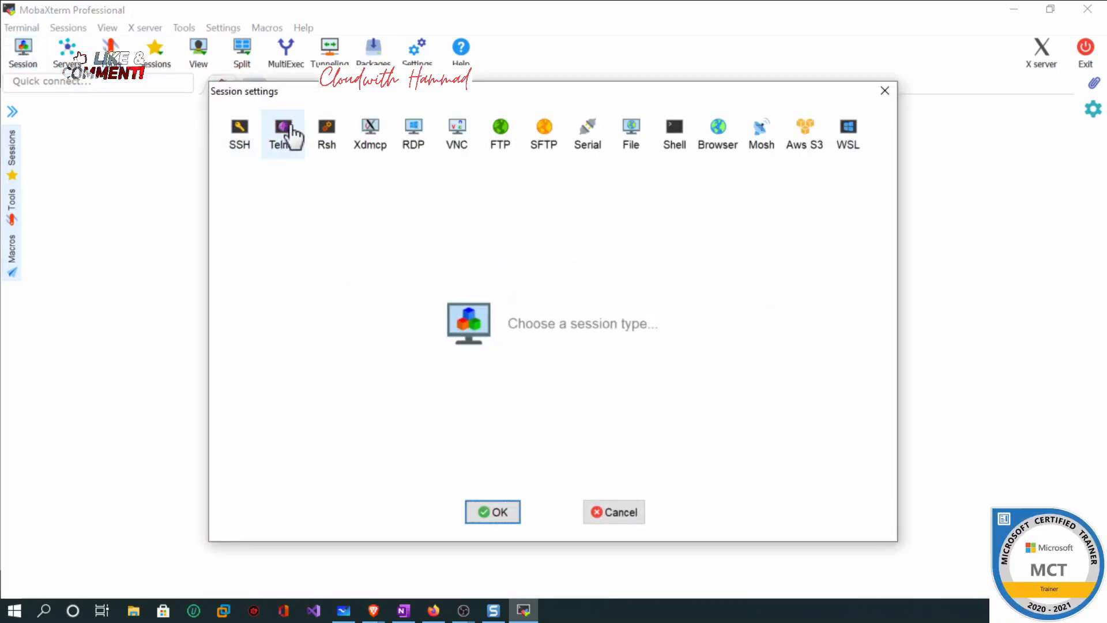
{"action": "left_click", "coordinate": [419, 143]}
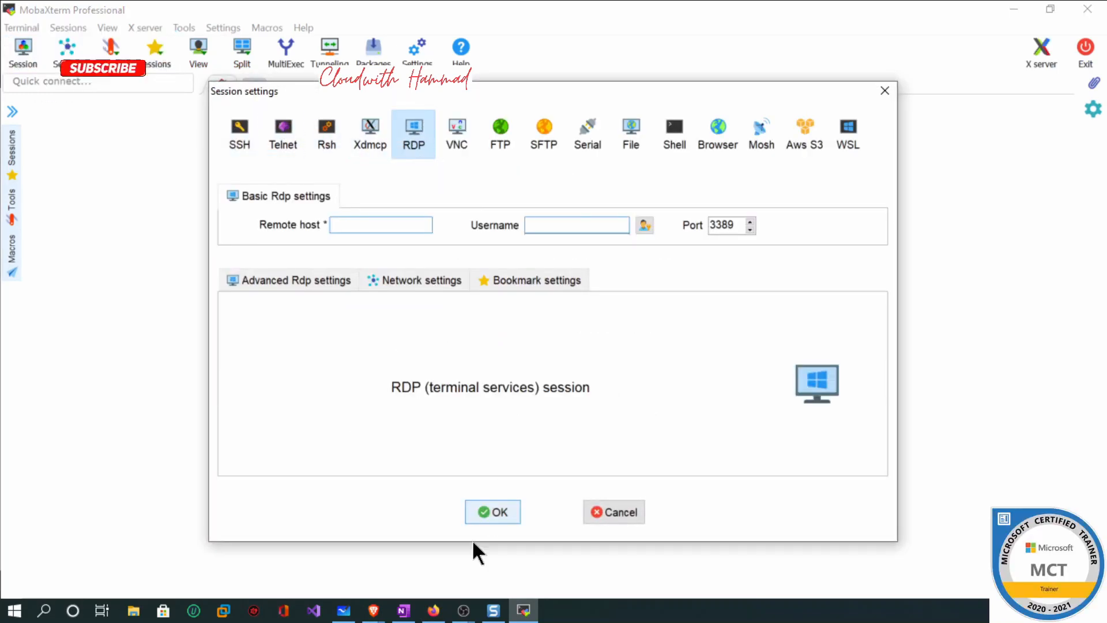
Switch back to the EC2 console in Brave and look up the public and private IPv4 addresses of the Ec2-Public instance.
{"action": "mouse_move", "coordinate": [374, 610]}
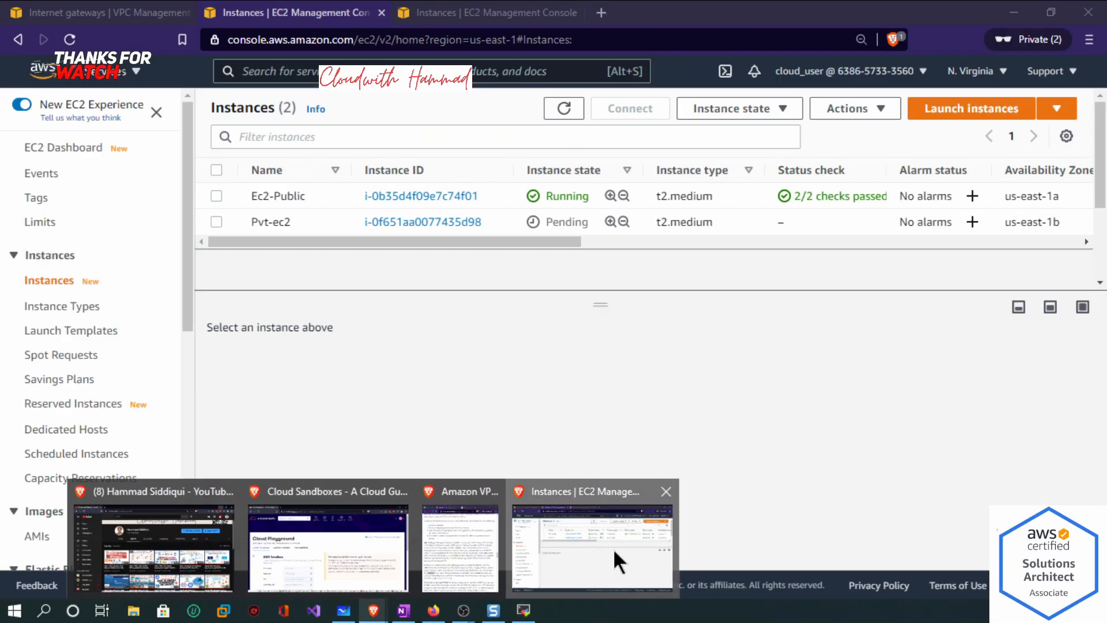
{"action": "left_click", "coordinate": [613, 548]}
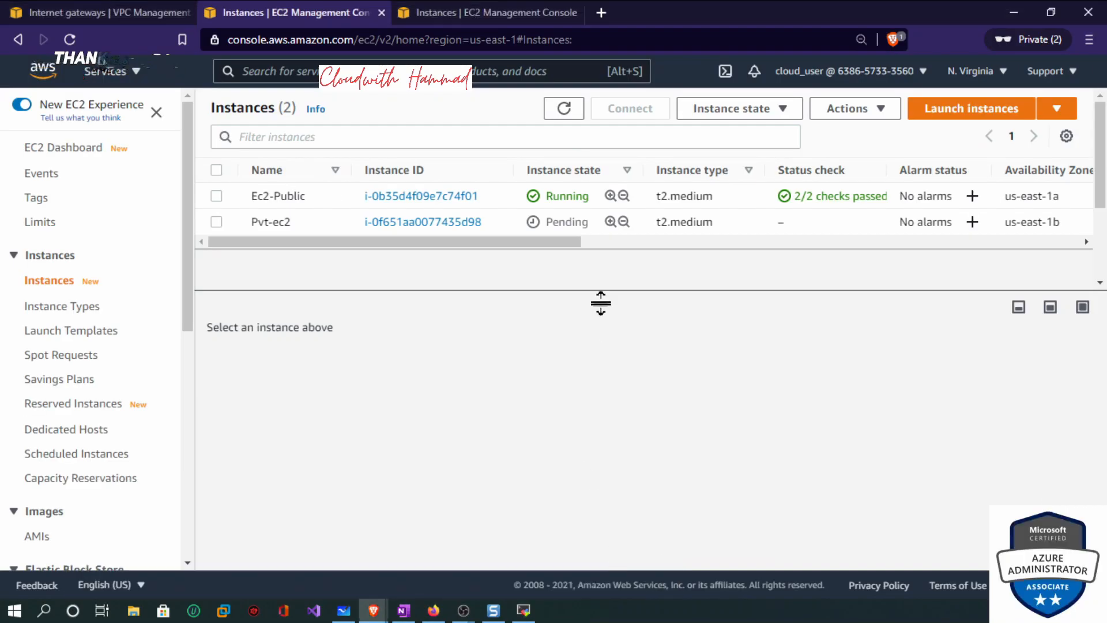
{"action": "left_click", "coordinate": [257, 196]}
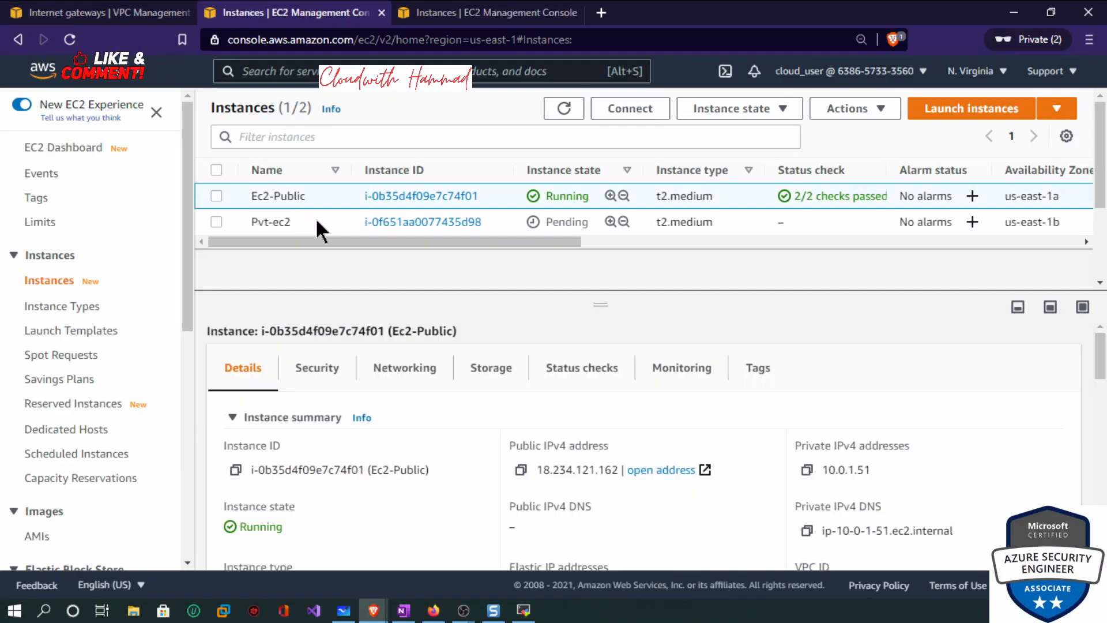
{"action": "left_click", "coordinate": [520, 470]}
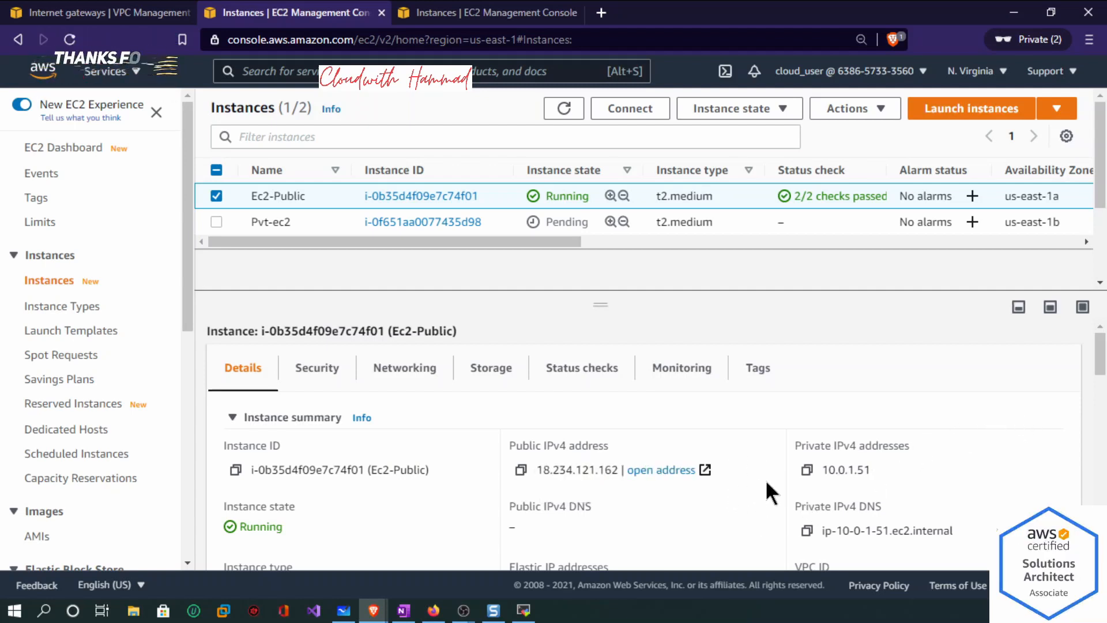
{"action": "left_click", "coordinate": [806, 472]}
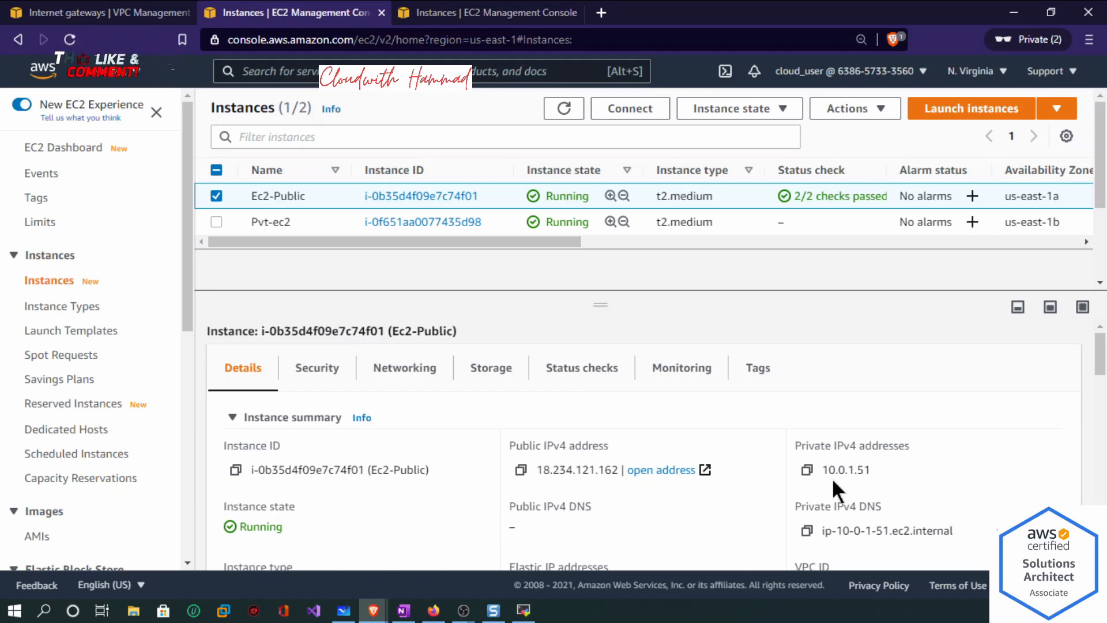
Select only the Pvt-ec2 instance, check its public IPv4 address field, and copy its private IPv4 address.
{"action": "left_click", "coordinate": [216, 196]}
{"action": "left_click", "coordinate": [216, 221]}
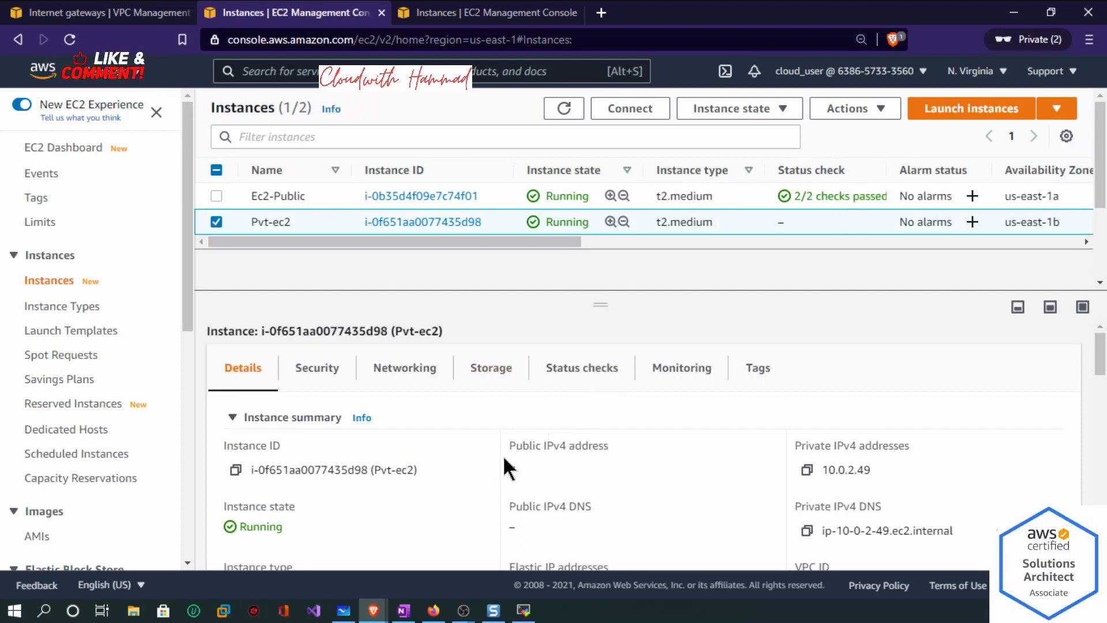
{"action": "left_click_drag", "start_coordinate": [510, 468], "coordinate": [599, 464]}
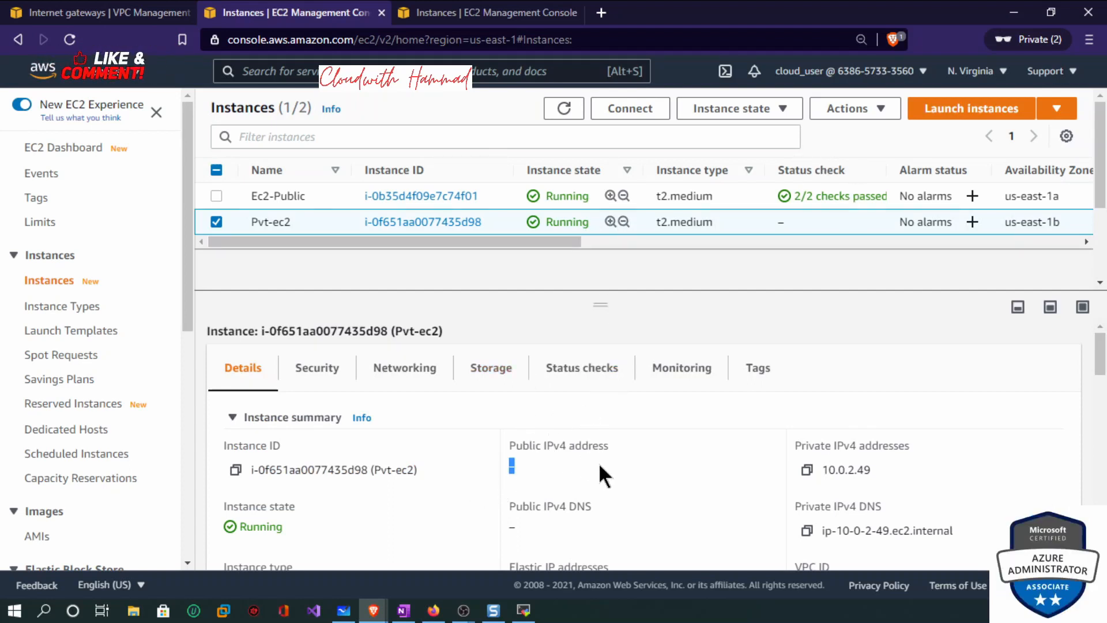
{"action": "left_click", "coordinate": [807, 470]}
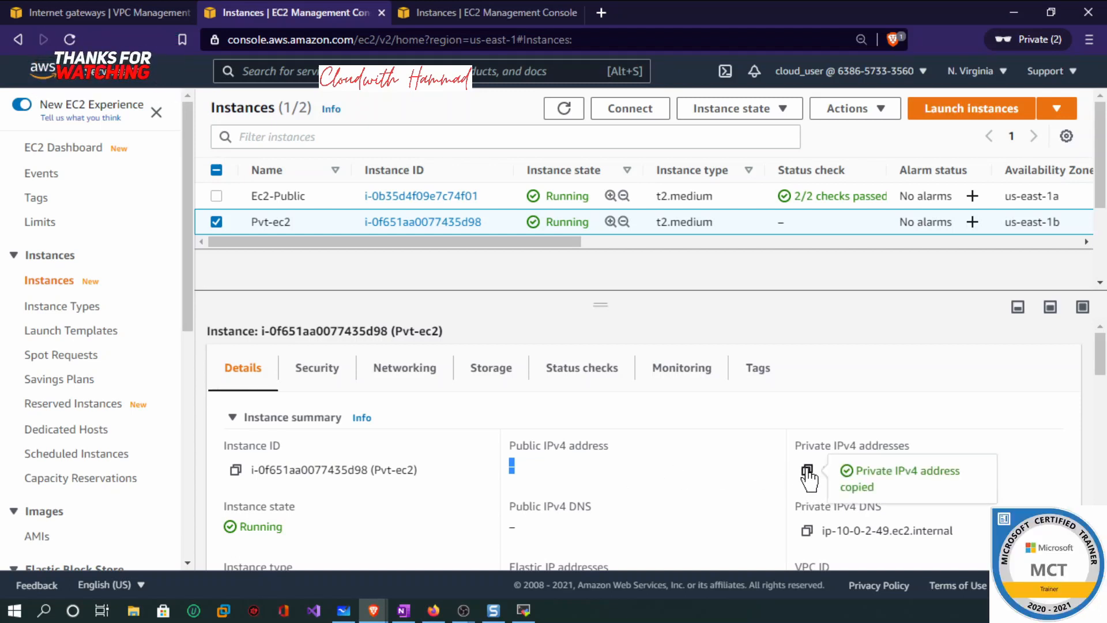
Copy the private IPv4 address of Ec2-Public and enter it in MobaXterm as the RDP session's remote host, 10.0.1.51.
{"action": "left_click", "coordinate": [216, 196]}
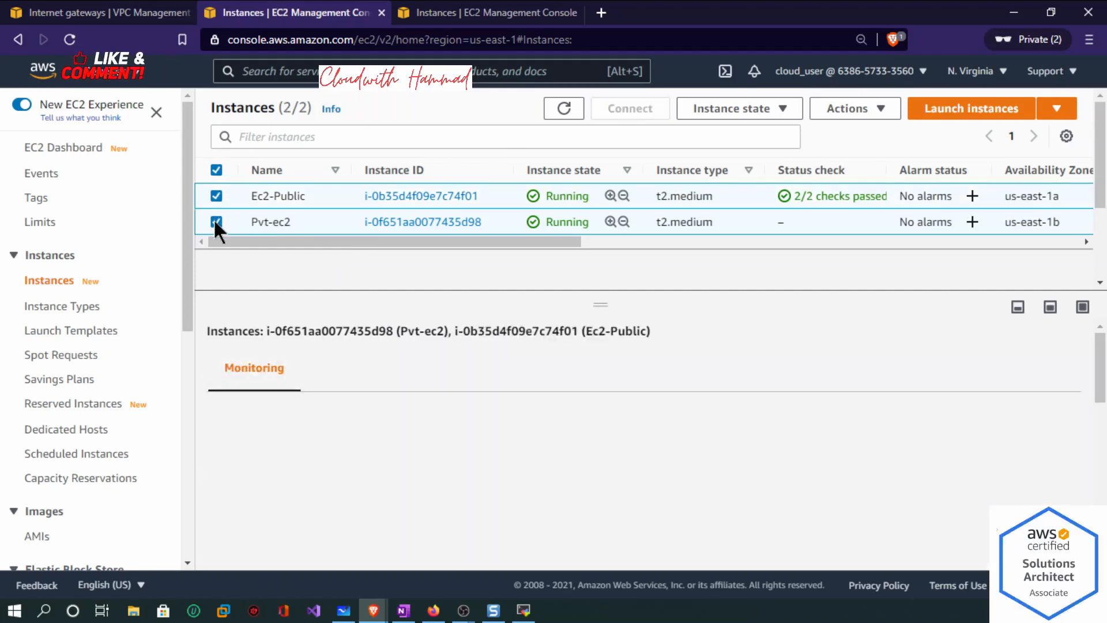
{"action": "left_click", "coordinate": [807, 470]}
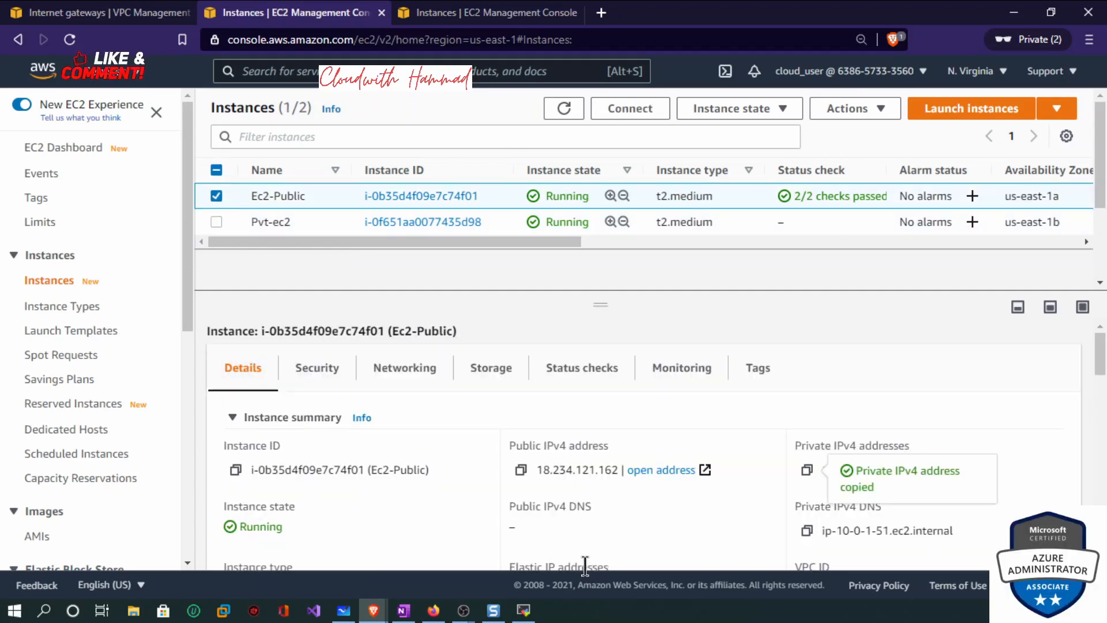
{"action": "left_click", "coordinate": [523, 610]}
{"action": "left_click", "coordinate": [392, 225]}
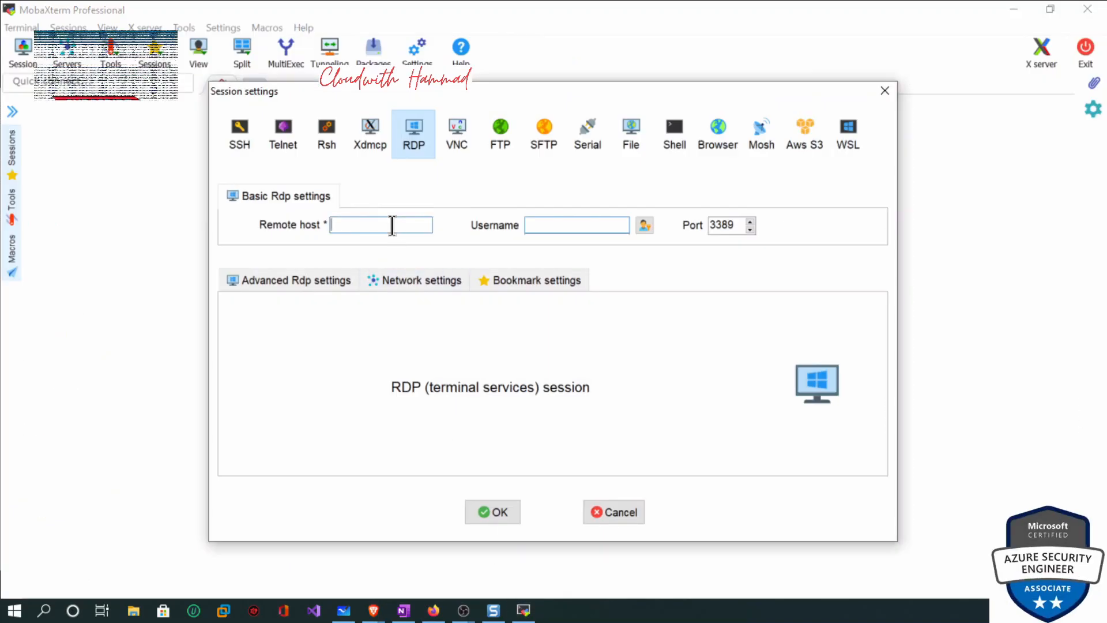
{"action": "key", "text": "ctrl+v"}
Set the RDP session's username to ec2-user and start the connection.
{"action": "left_click", "coordinate": [563, 225]}
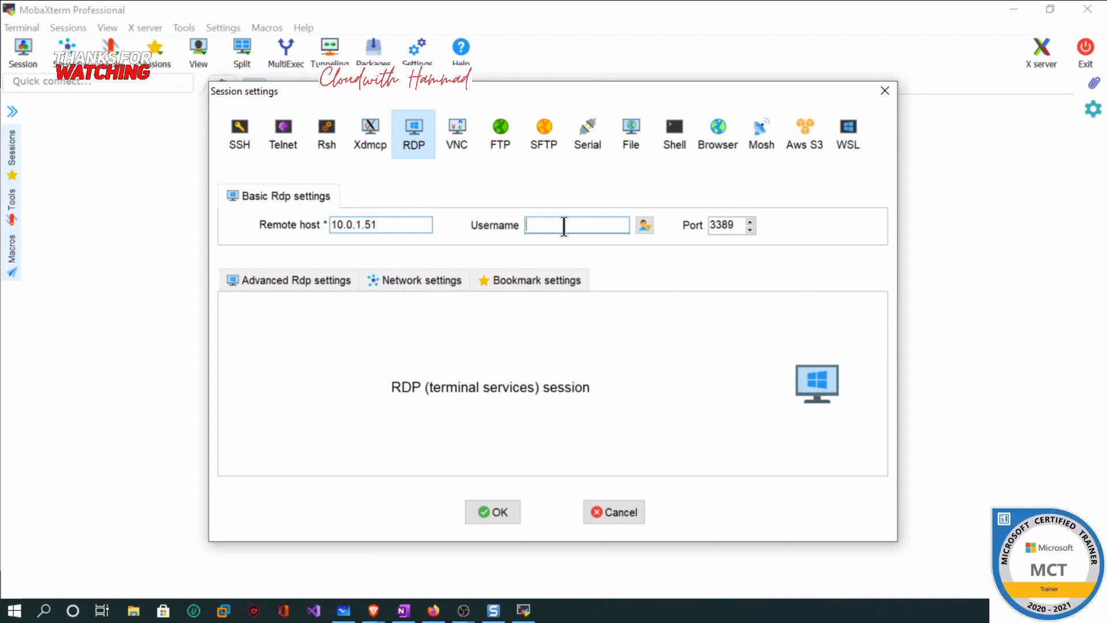
{"action": "type", "text": "ec2-"}
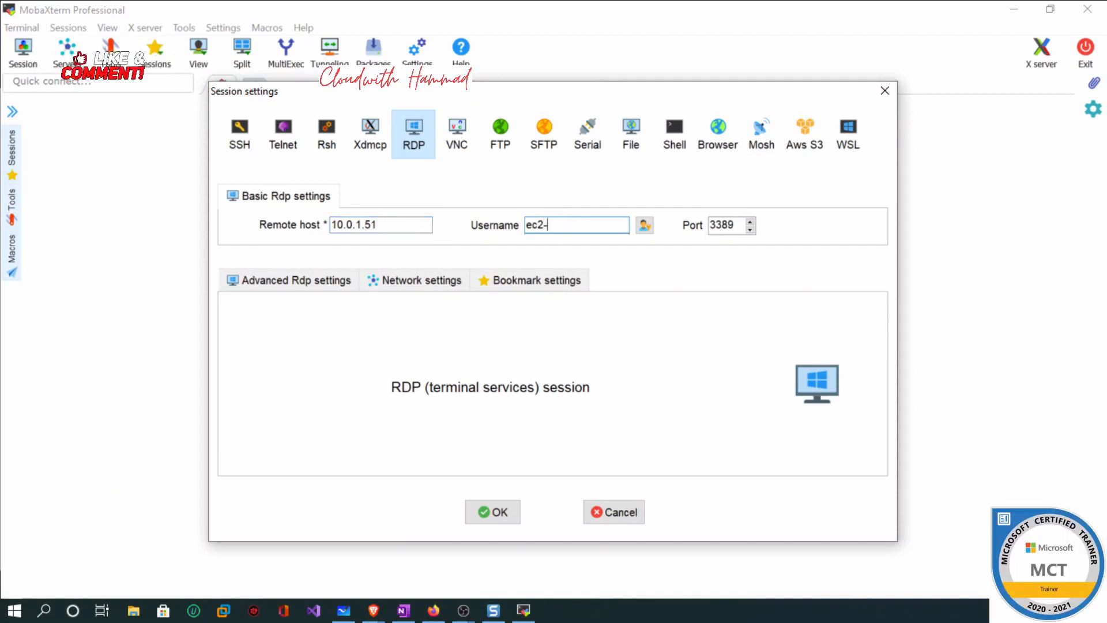
{"action": "type", "text": "user"}
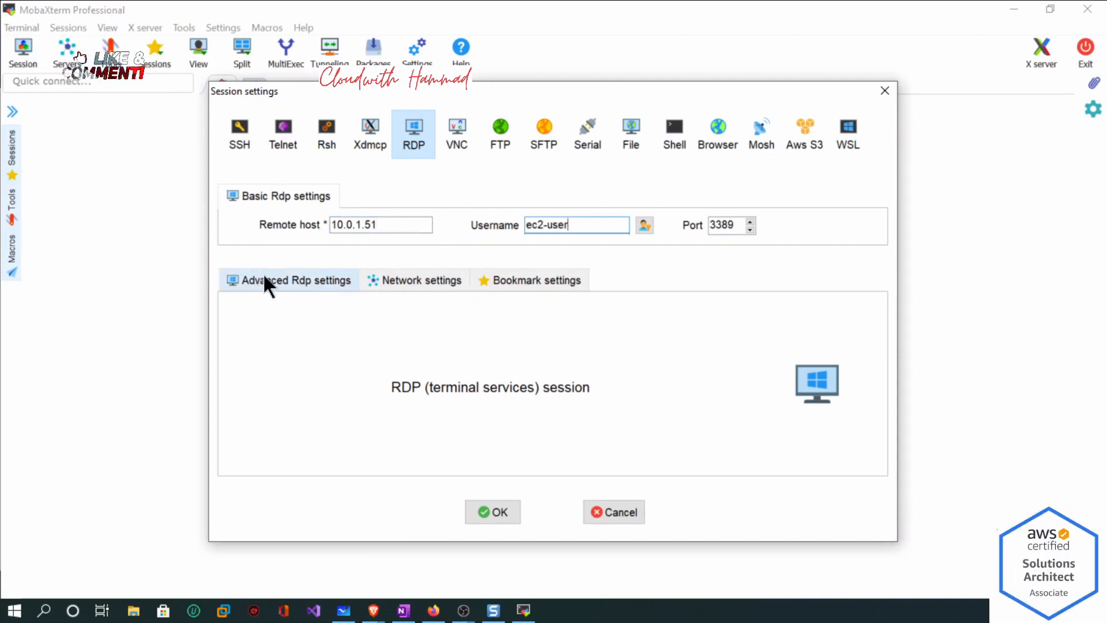
{"action": "left_click", "coordinate": [493, 510]}
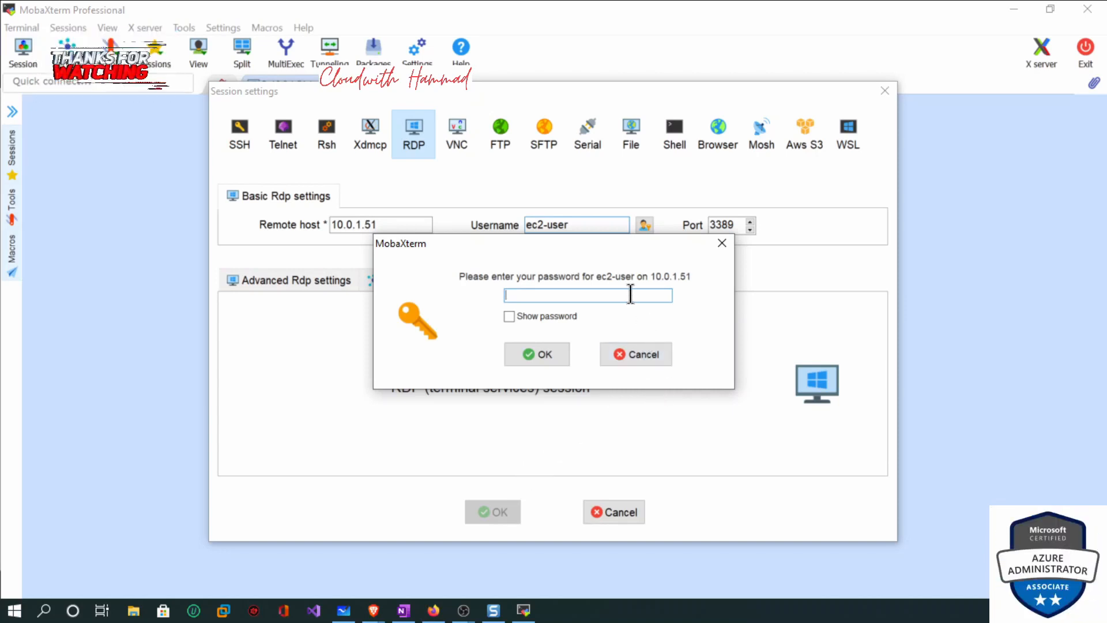
Switch to the EC2 console and open the RDP client connection details for Ec2-Public, moving the MobaXterm password prompt out of the way.
{"action": "mouse_move", "coordinate": [523, 610]}
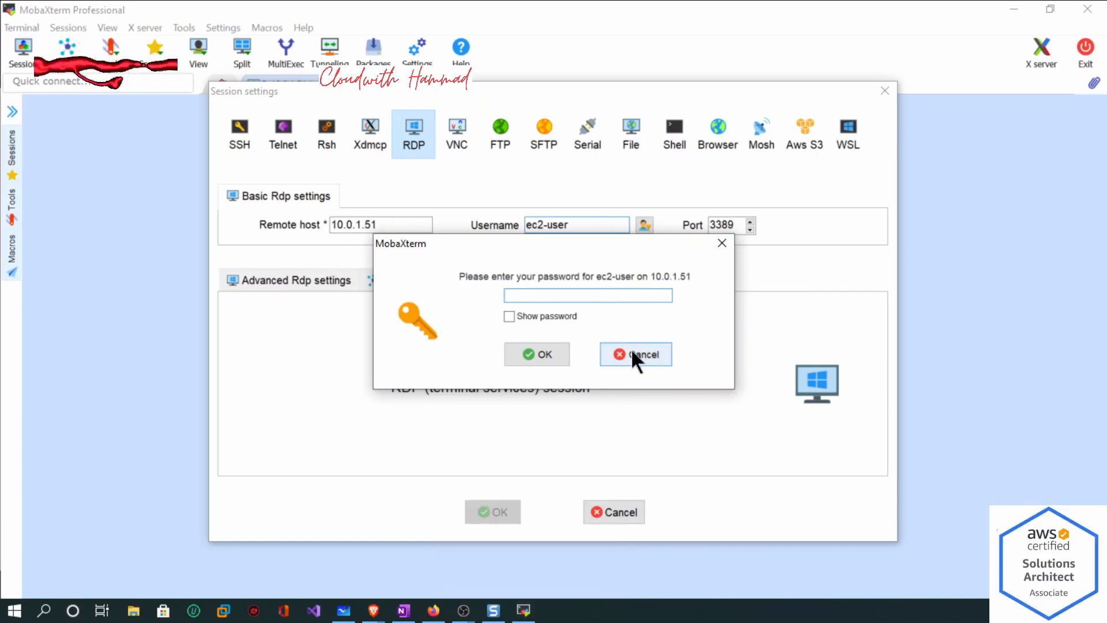
{"action": "mouse_move", "coordinate": [436, 615]}
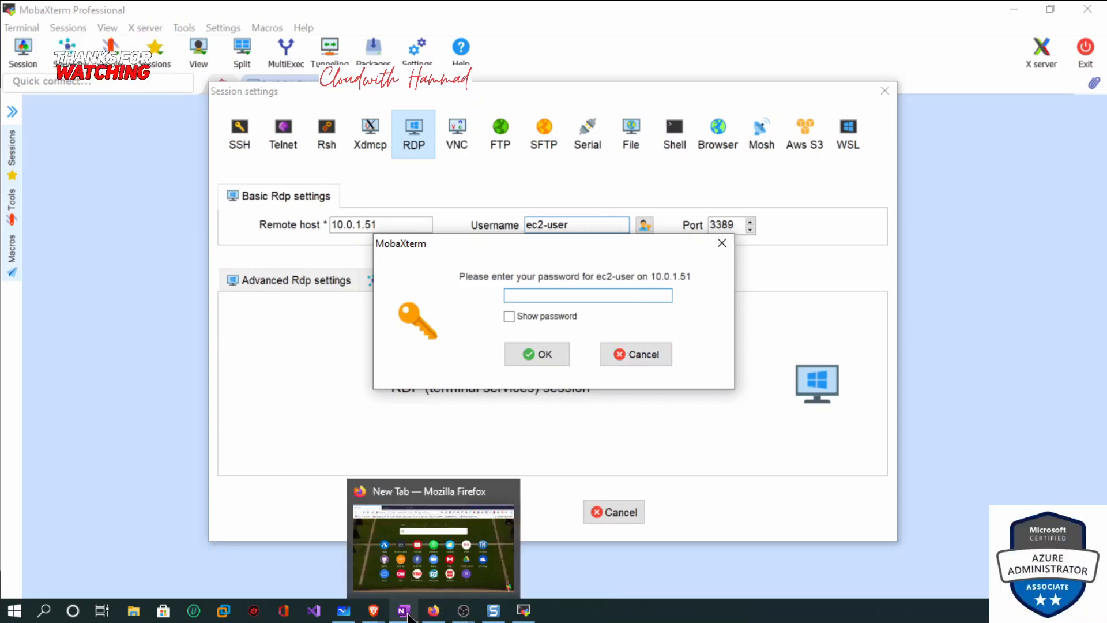
{"action": "mouse_move", "coordinate": [374, 612]}
{"action": "left_click", "coordinate": [543, 567]}
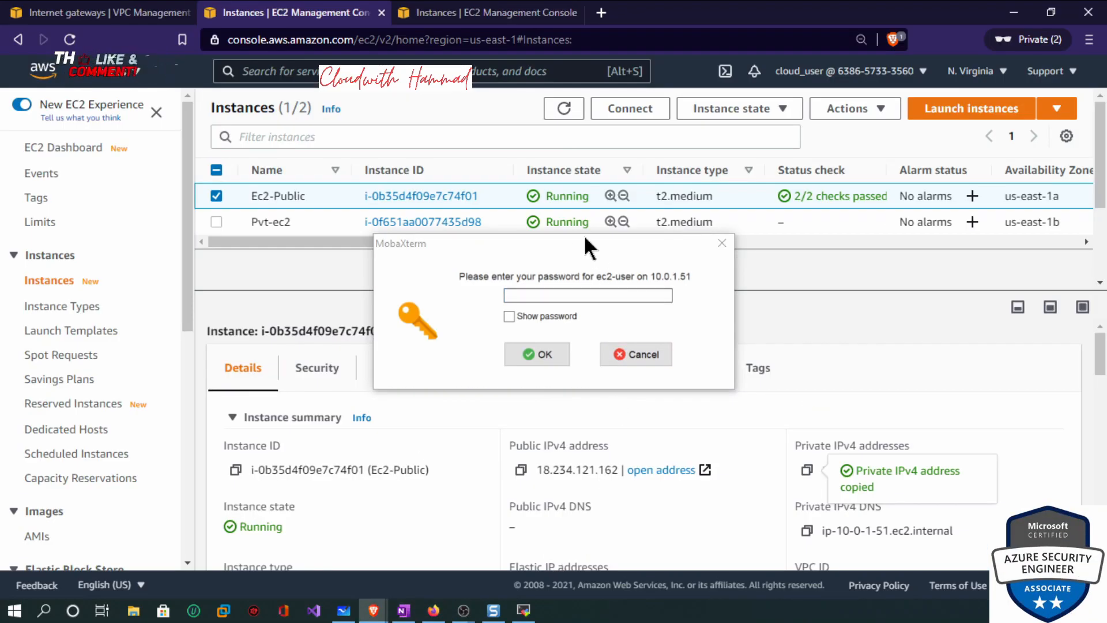
{"action": "left_click", "coordinate": [657, 109]}
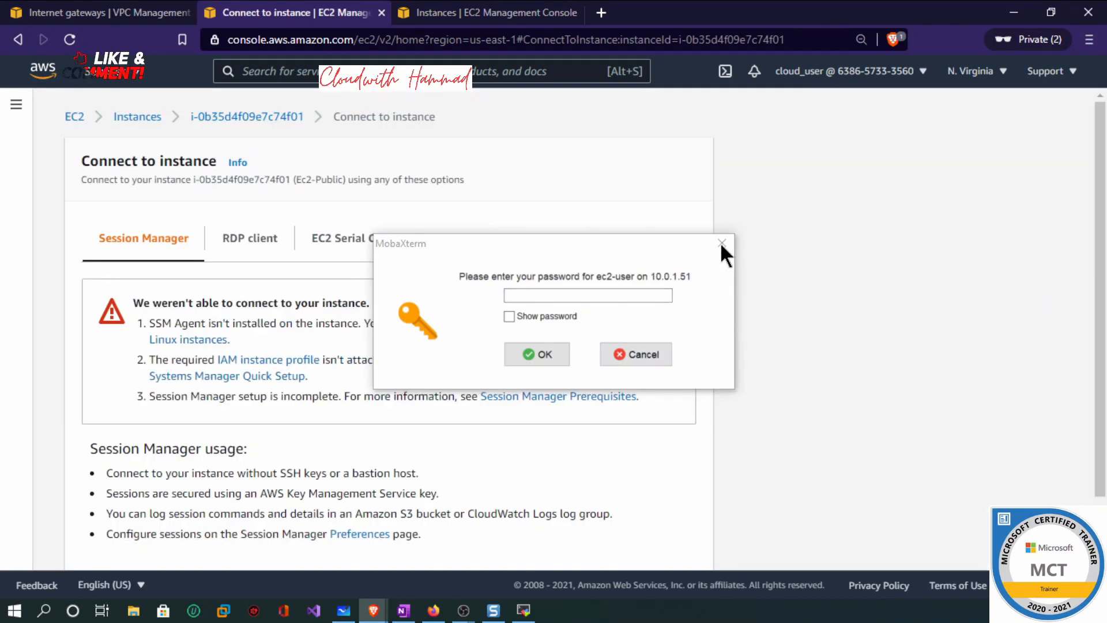
{"action": "left_click_drag", "start_coordinate": [471, 246], "coordinate": [741, 30]}
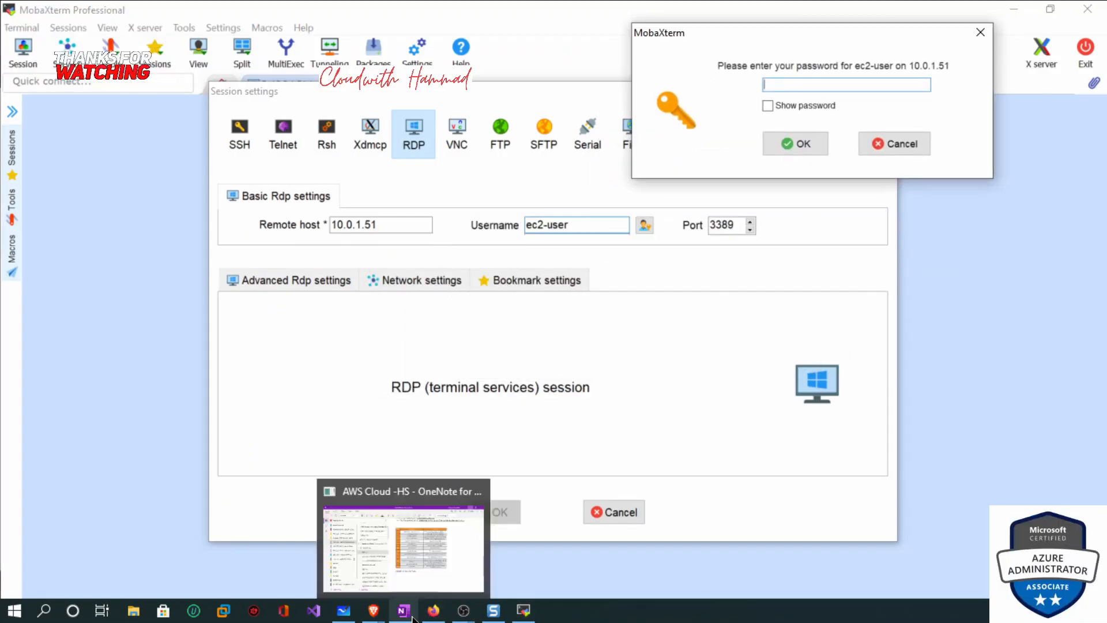
{"action": "mouse_move", "coordinate": [374, 609]}
{"action": "left_click", "coordinate": [595, 530]}
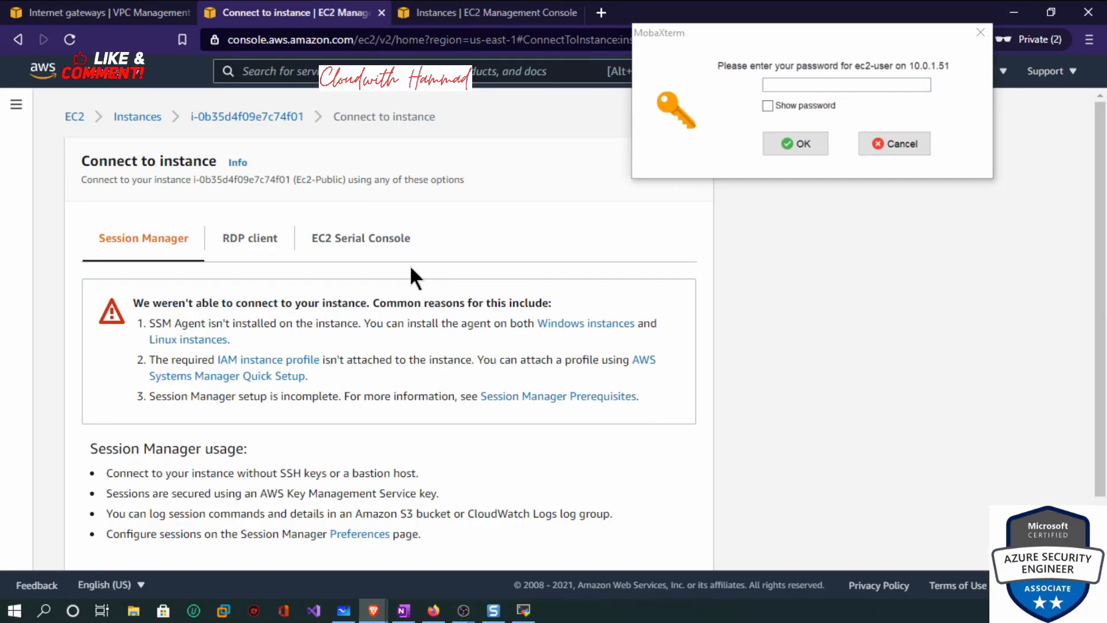
{"action": "left_click", "coordinate": [363, 252]}
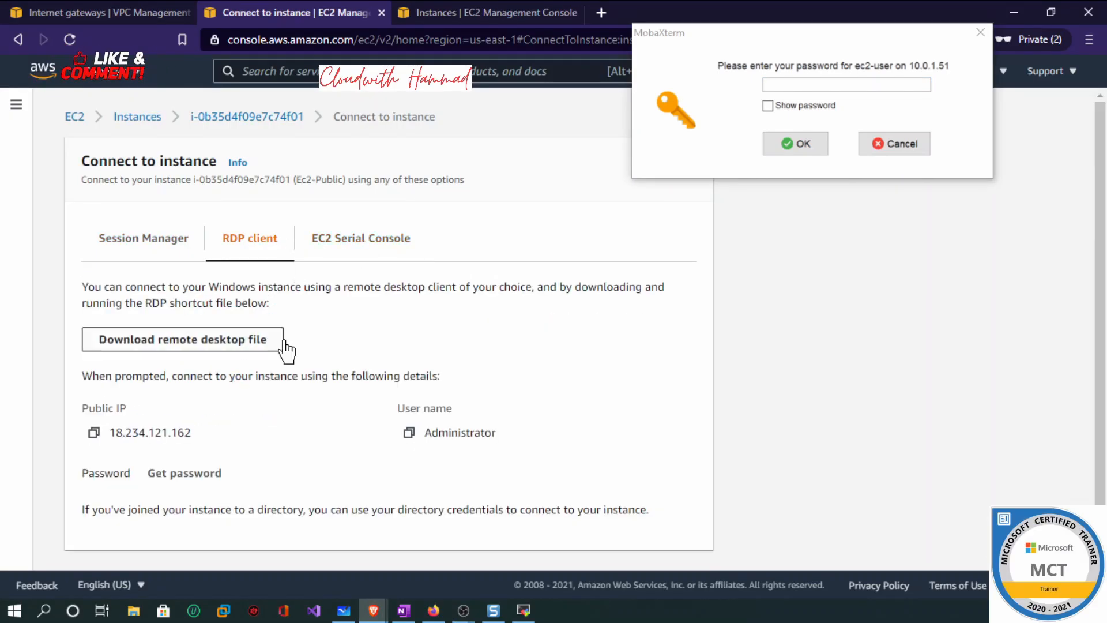
Cancel the password prompt for ec2-user and copy Ec2-Public's public IP from its RDP client connection details in the EC2 console.
{"action": "left_click", "coordinate": [93, 433]}
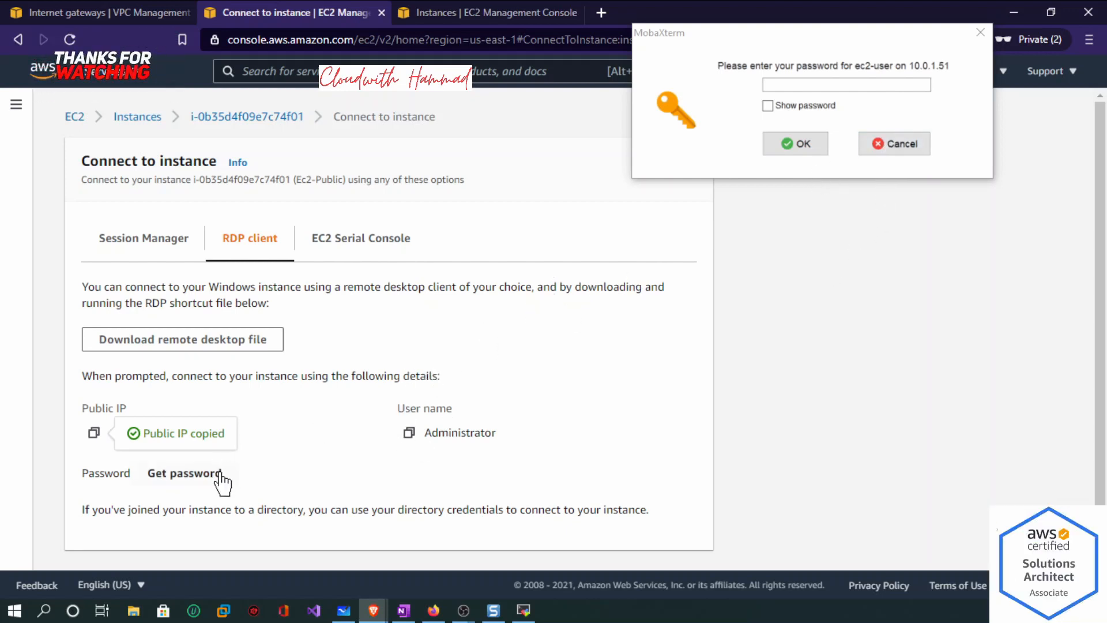
{"action": "left_click", "coordinate": [903, 149]}
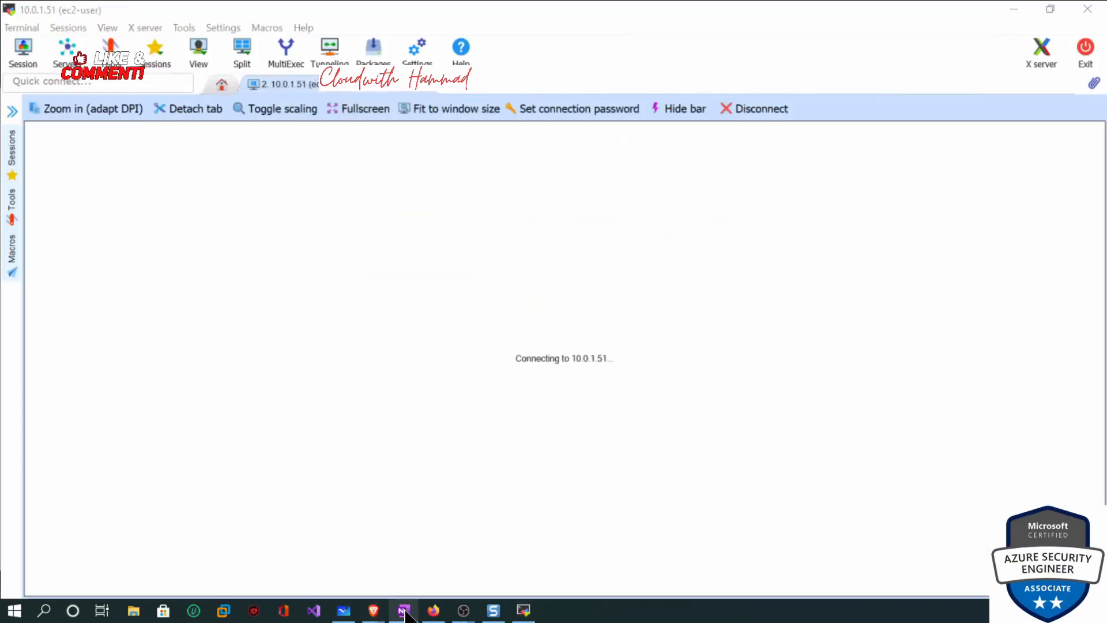
{"action": "mouse_move", "coordinate": [375, 614]}
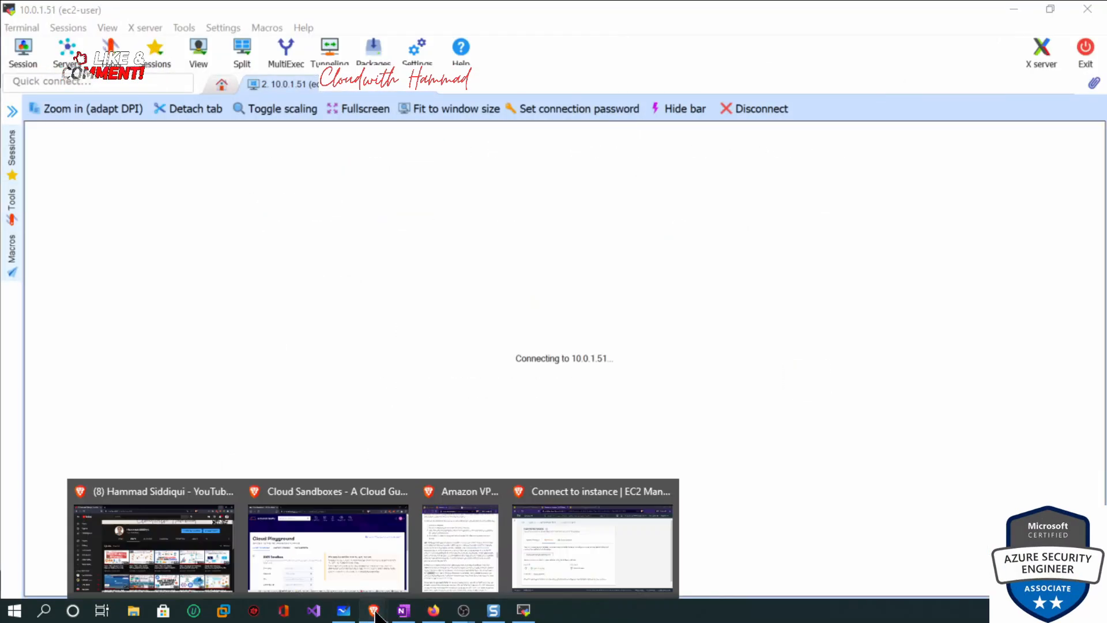
{"action": "left_click", "coordinate": [551, 528]}
{"action": "left_click", "coordinate": [94, 432]}
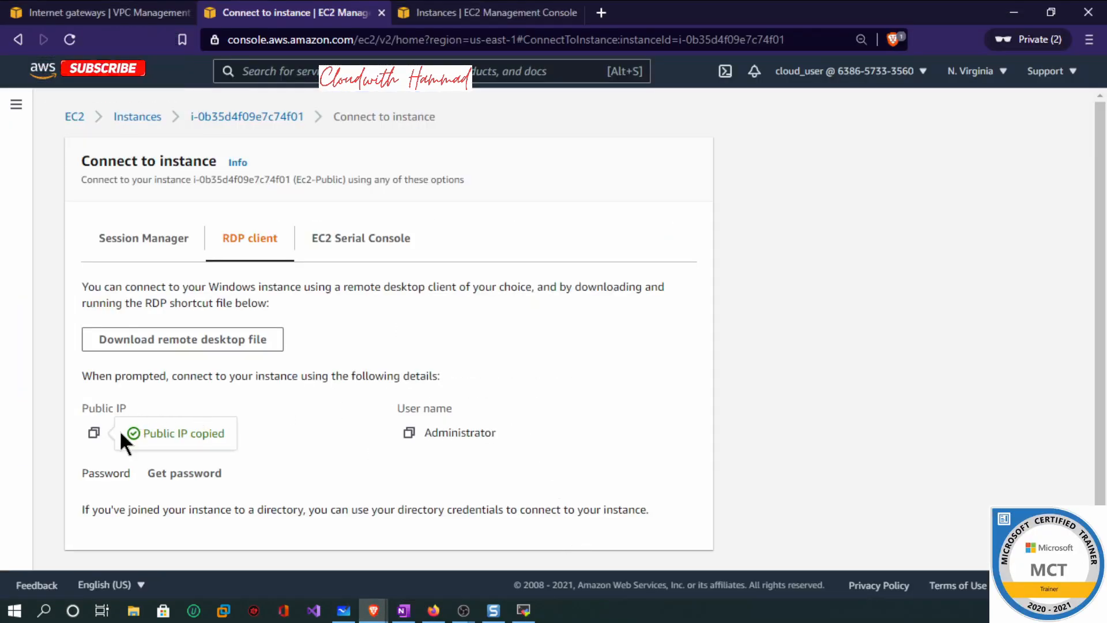
{"action": "left_click", "coordinate": [94, 432]}
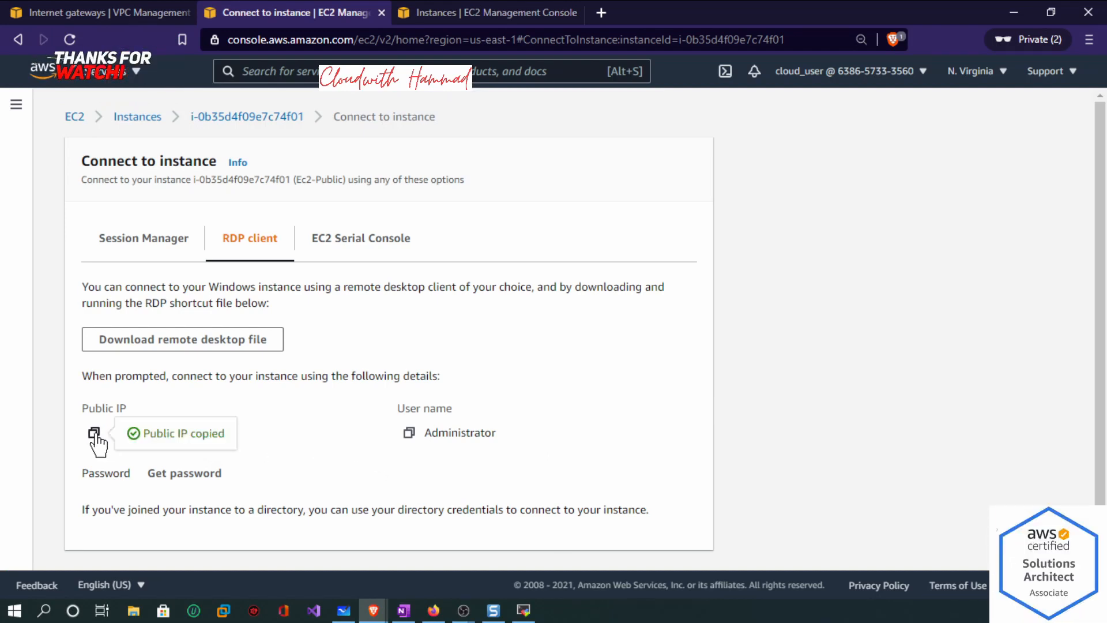
Switch to MobaXterm and create a new RDP session with remote host 18.234.121.162.
{"action": "left_click", "coordinate": [530, 616]}
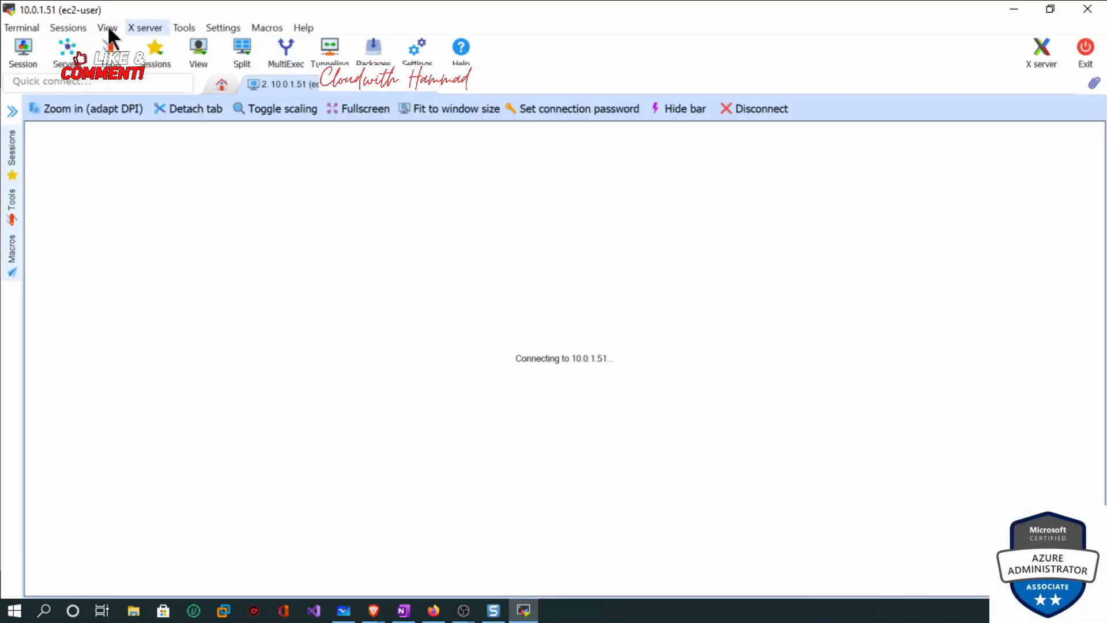
{"action": "left_click", "coordinate": [13, 111]}
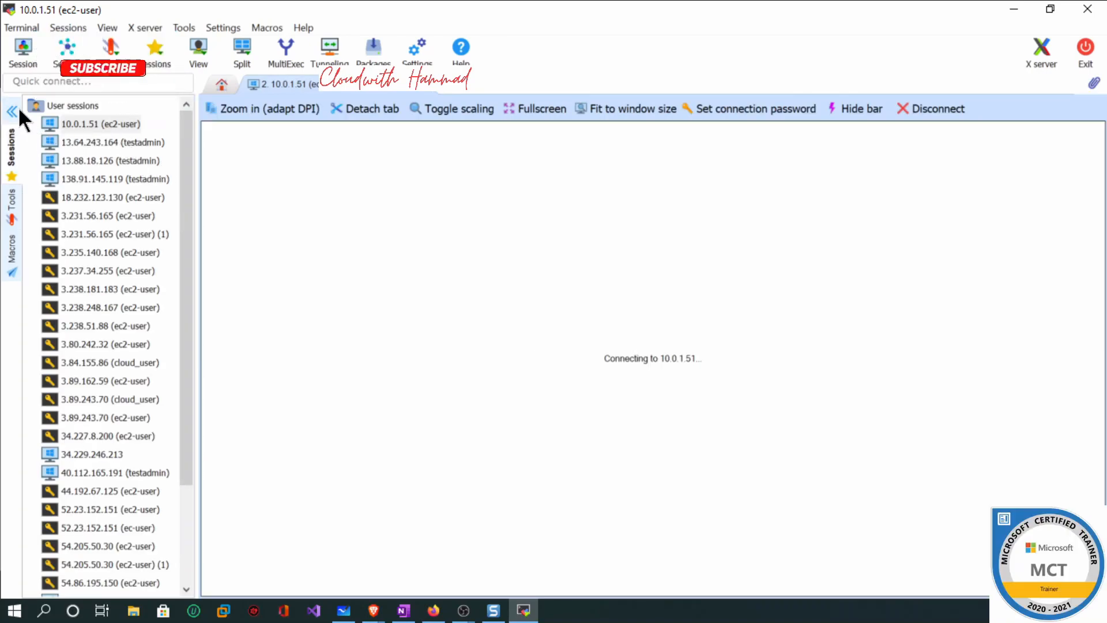
{"action": "left_click", "coordinate": [30, 43]}
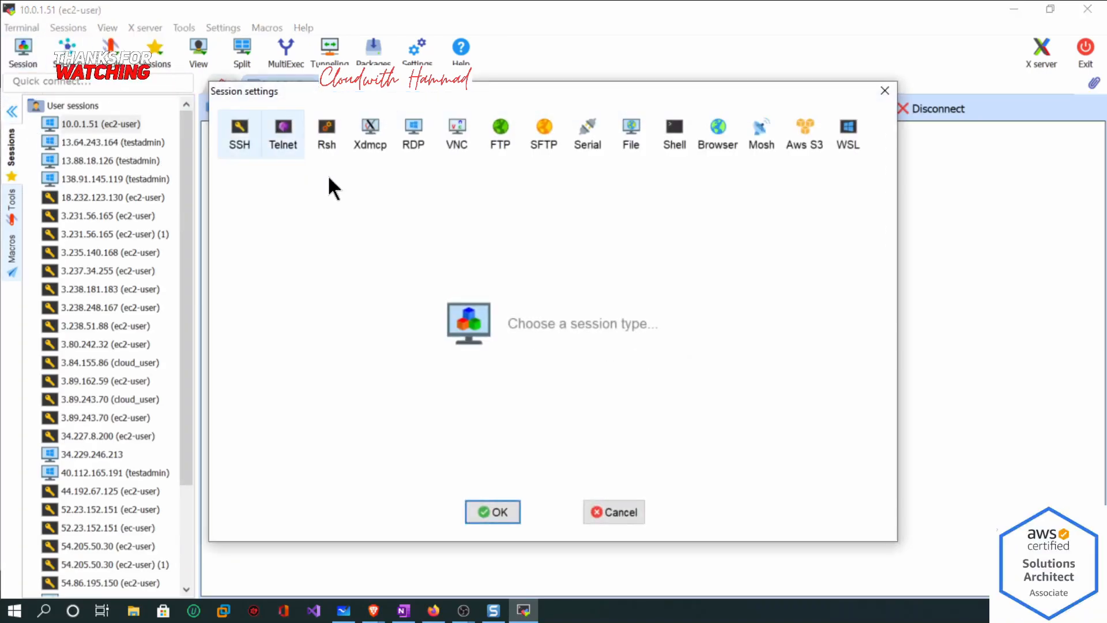
{"action": "left_click", "coordinate": [405, 140]}
{"action": "left_click", "coordinate": [425, 228]}
{"action": "key", "text": "ctrl+v"}
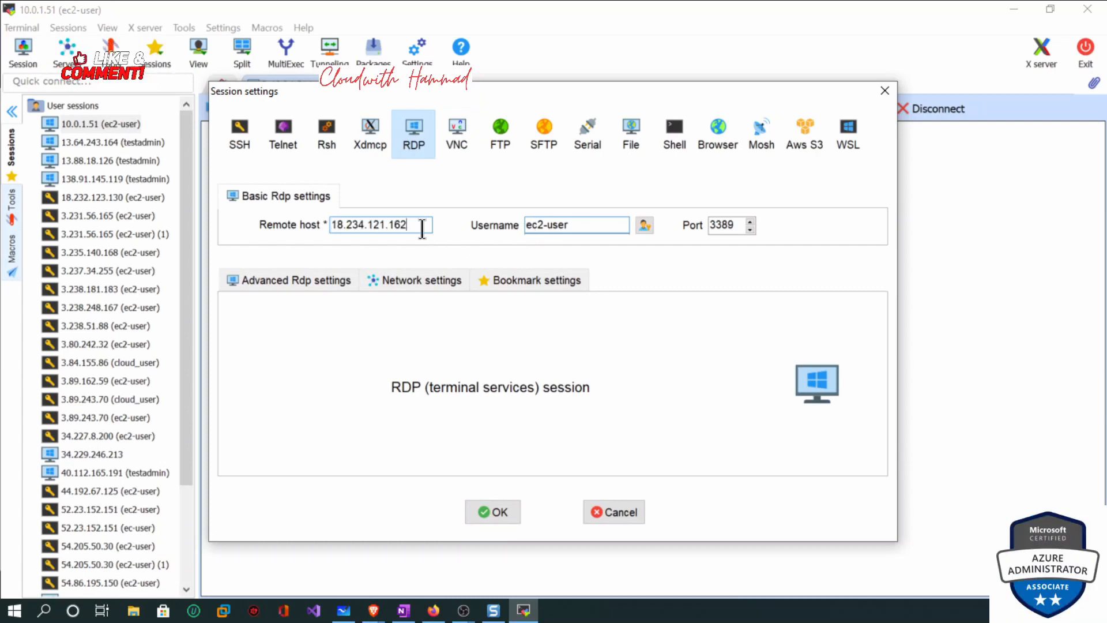
Copy the user name from Ec2-Public's connection details, set the RDP session's username to Administrator, and start the connection.
{"action": "left_click", "coordinate": [377, 614]}
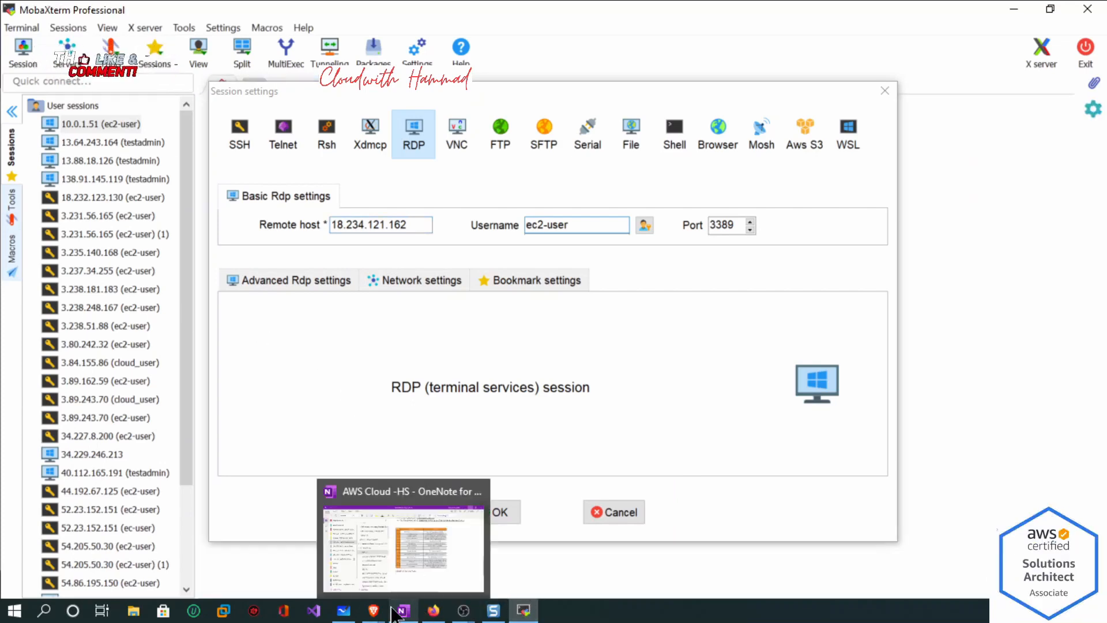
{"action": "mouse_move", "coordinate": [373, 611]}
{"action": "left_click", "coordinate": [594, 547]}
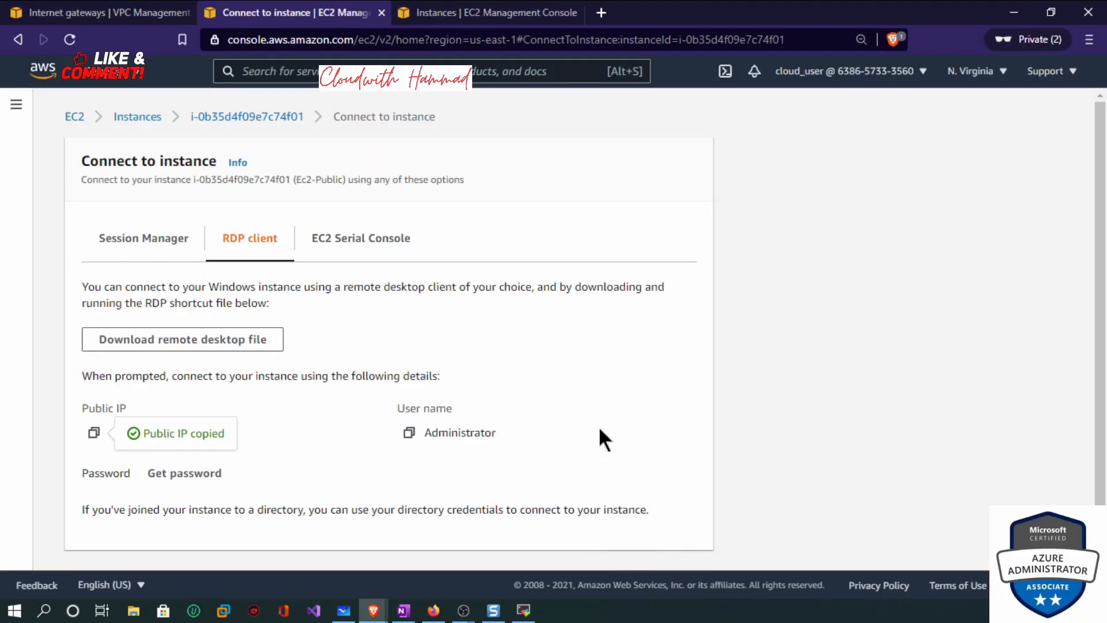
{"action": "left_click", "coordinate": [408, 433]}
{"action": "mouse_move", "coordinate": [373, 611]}
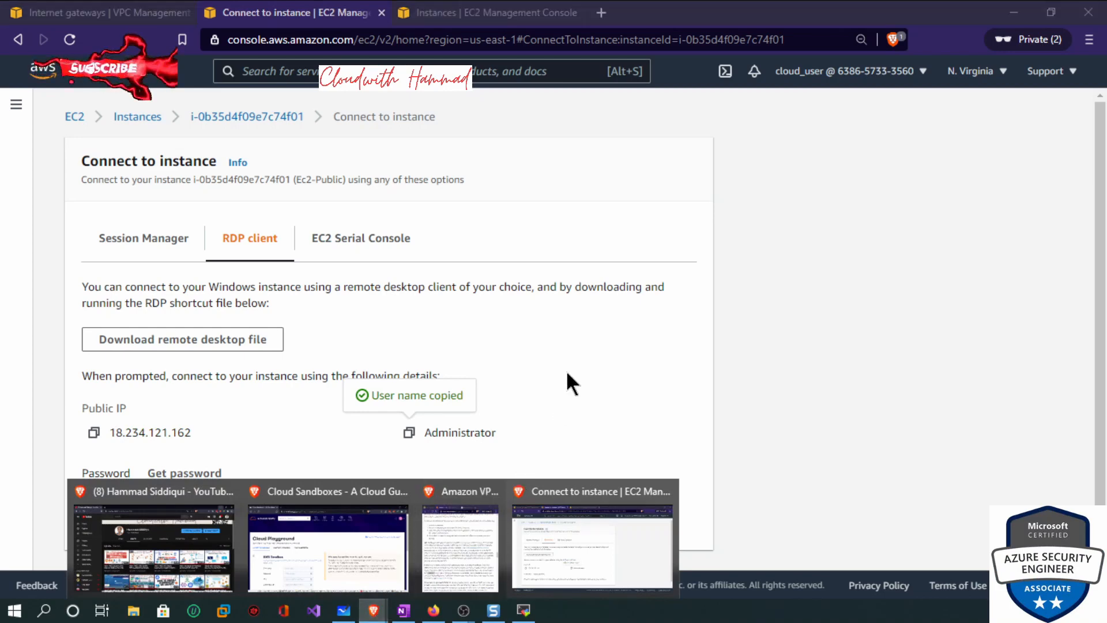
{"action": "left_click", "coordinate": [523, 610]}
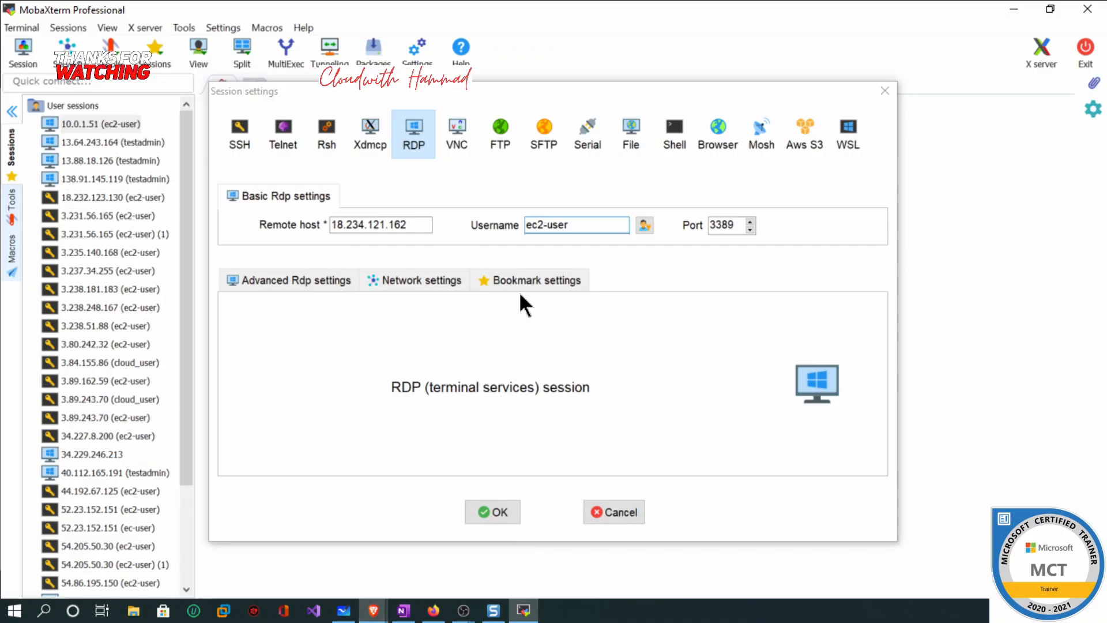
{"action": "left_click", "coordinate": [619, 221]}
{"action": "key", "text": "ctrl+v"}
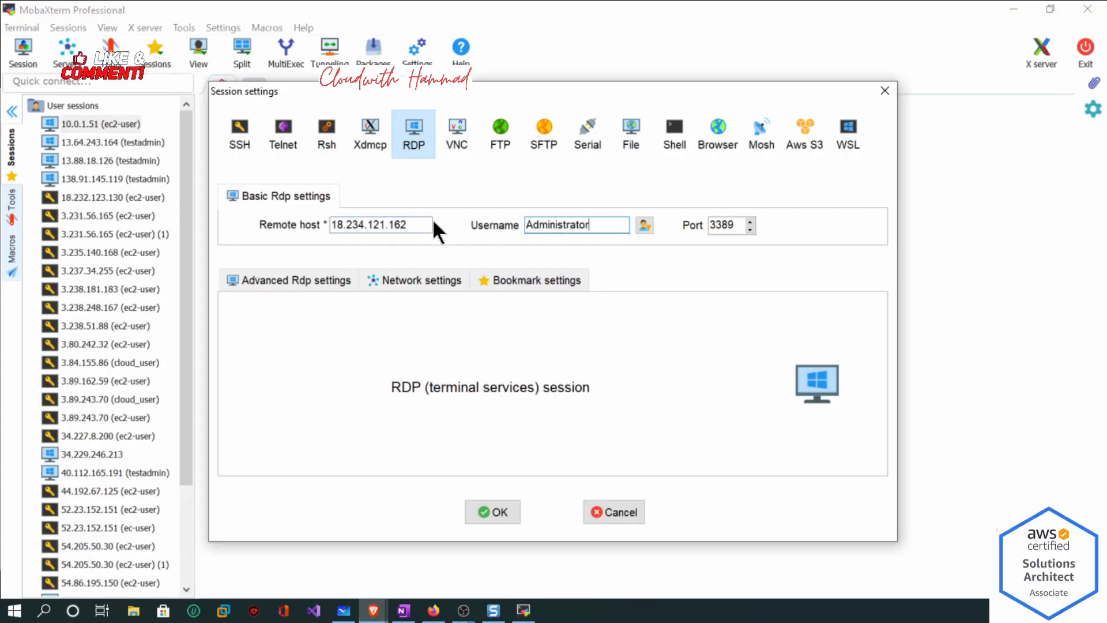
{"action": "left_click", "coordinate": [489, 510]}
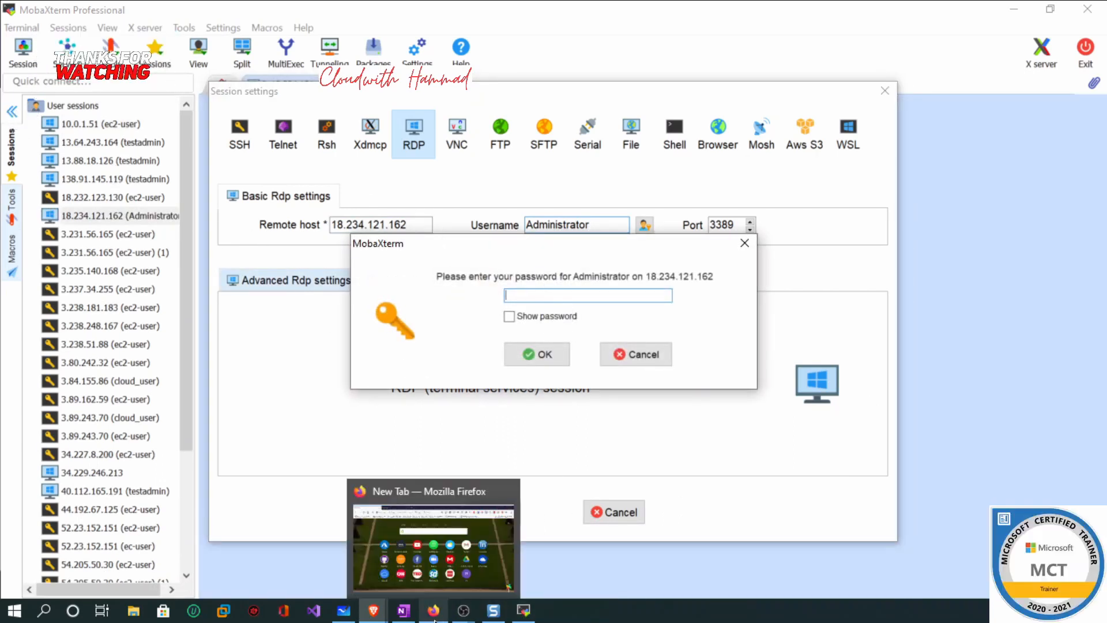
{"action": "mouse_move", "coordinate": [374, 610]}
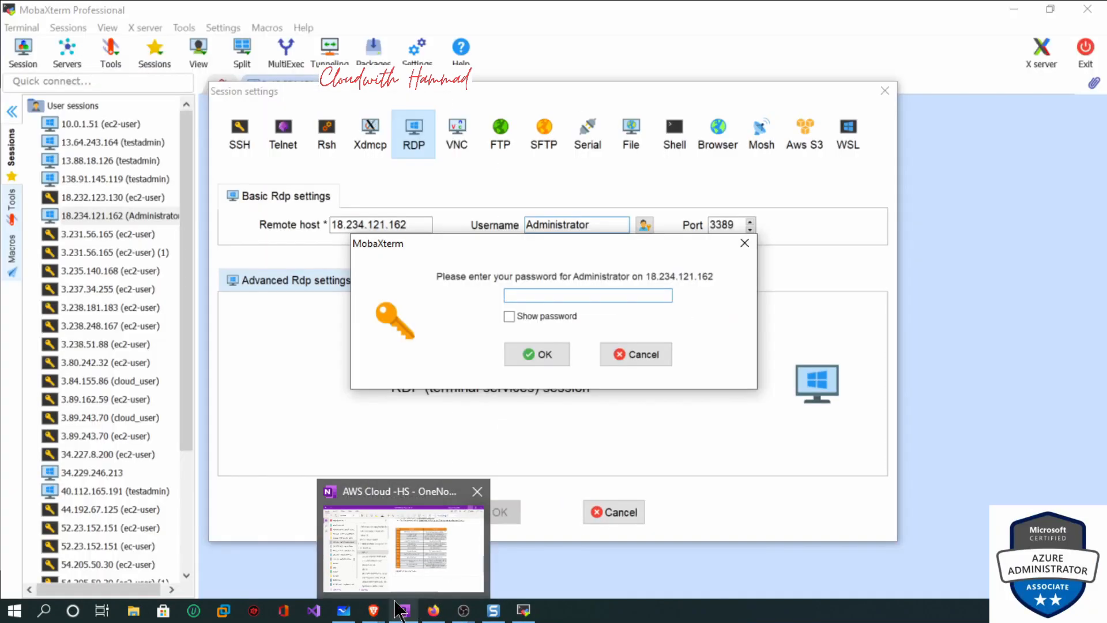
{"action": "left_click", "coordinate": [374, 610]}
{"action": "left_click", "coordinate": [525, 567]}
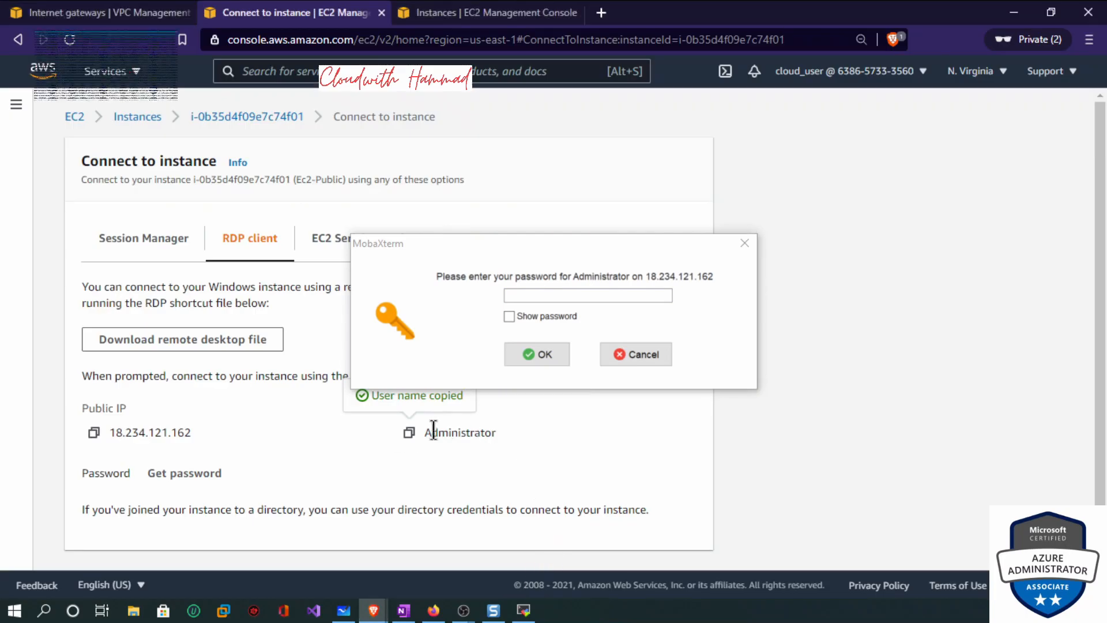
{"action": "left_click", "coordinate": [169, 476]}
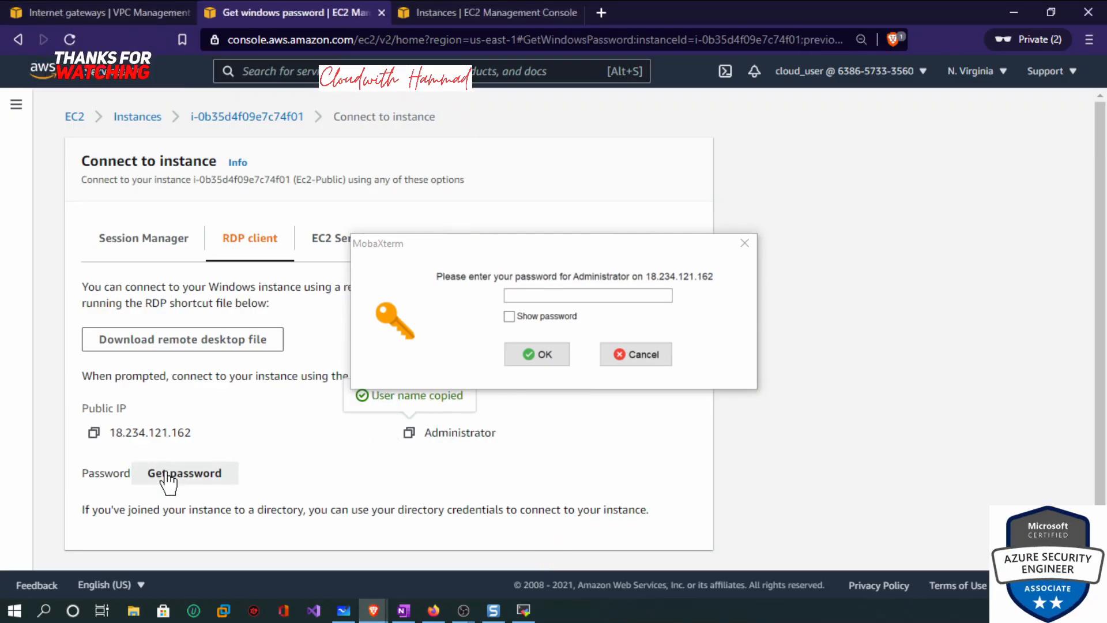
{"action": "left_click", "coordinate": [142, 367]}
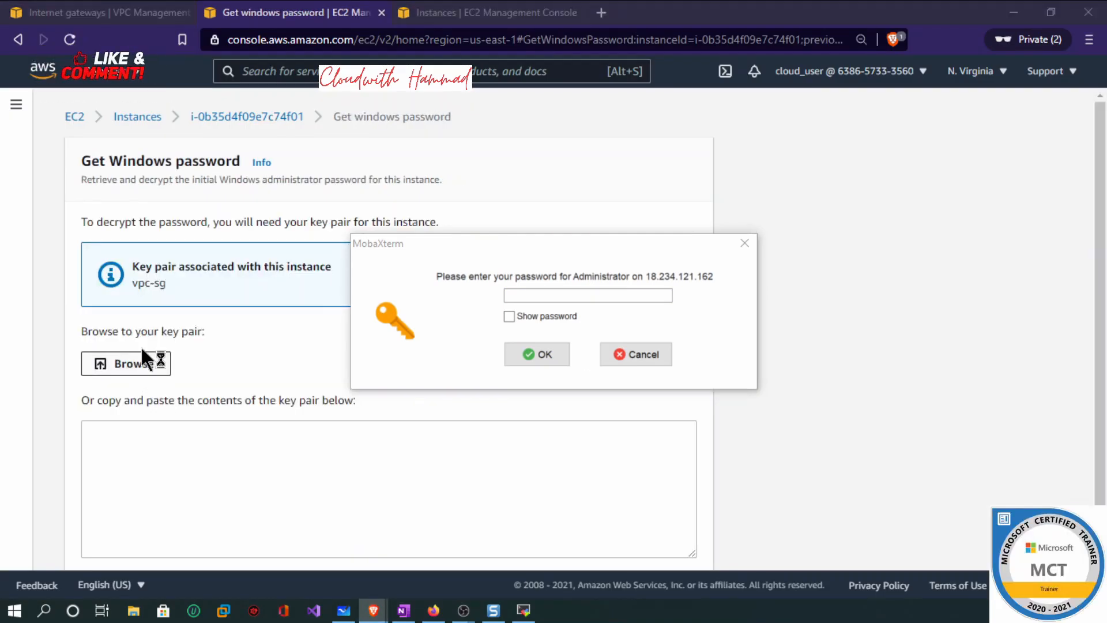
{"action": "left_click", "coordinate": [994, 532]}
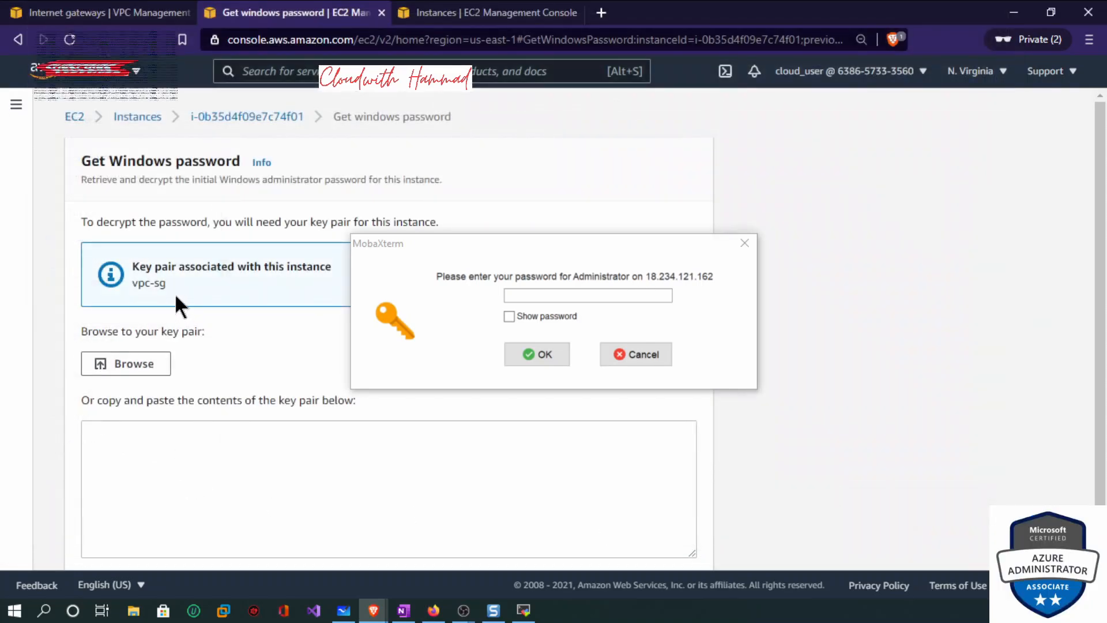
{"action": "left_click", "coordinate": [242, 118]}
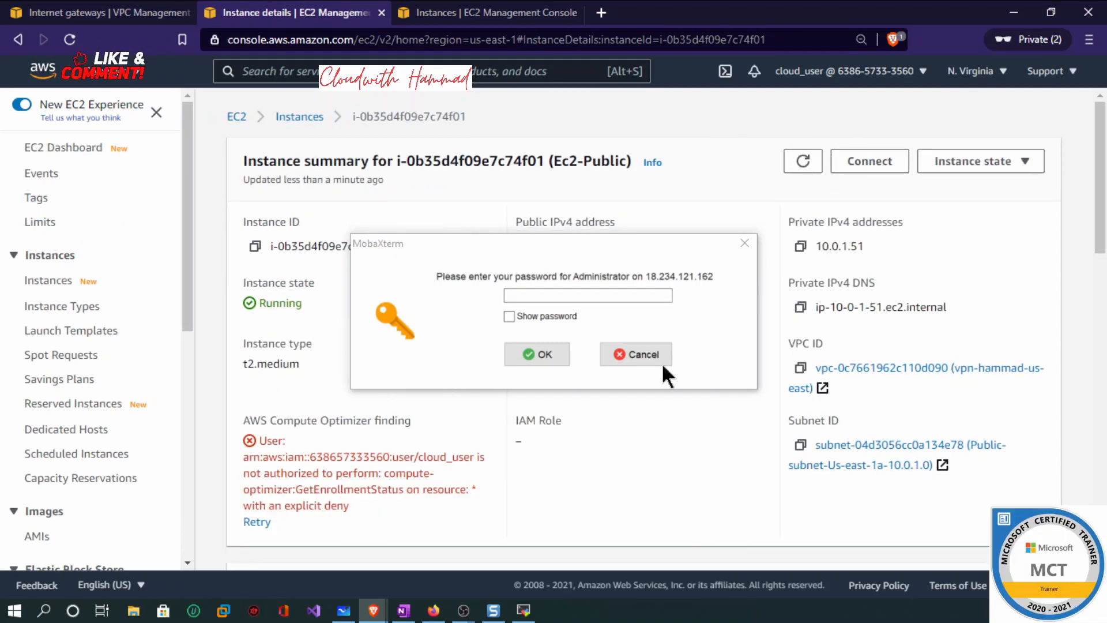
{"action": "left_click", "coordinate": [872, 169]}
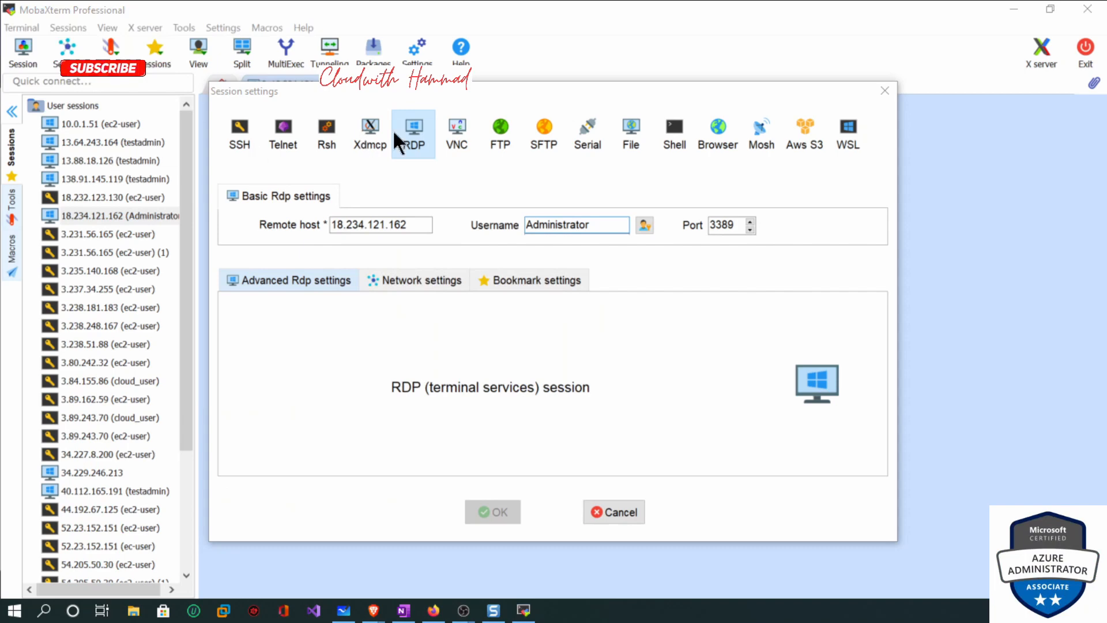
Switch to the EC2 console and open the Windows password retrieval page from Ec2-Public's RDP client details.
{"action": "mouse_move", "coordinate": [380, 615]}
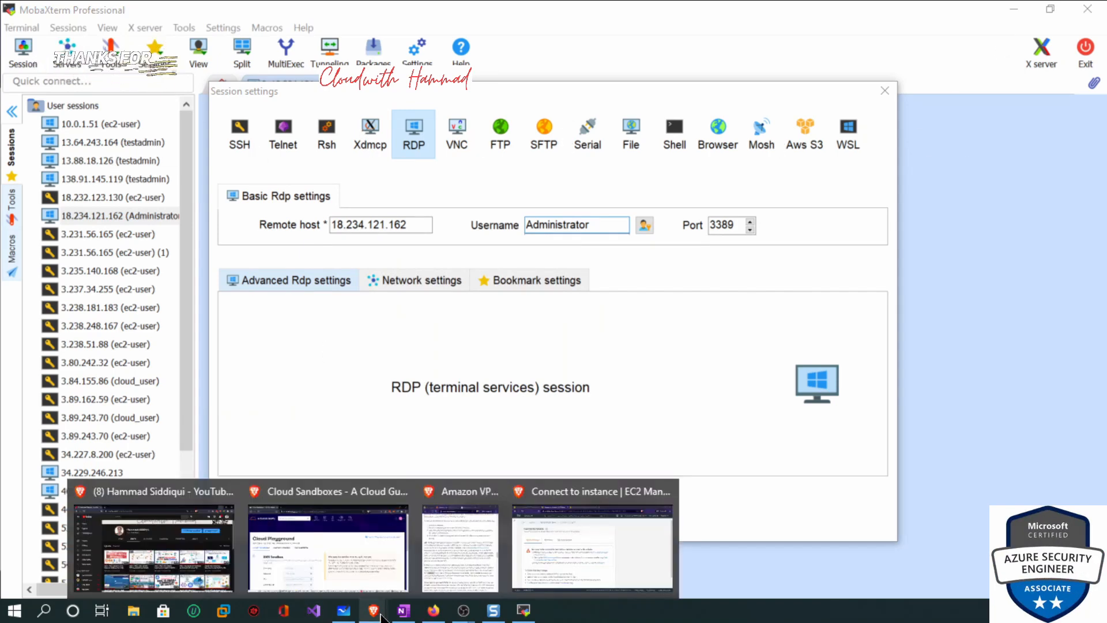
{"action": "left_click", "coordinate": [592, 542]}
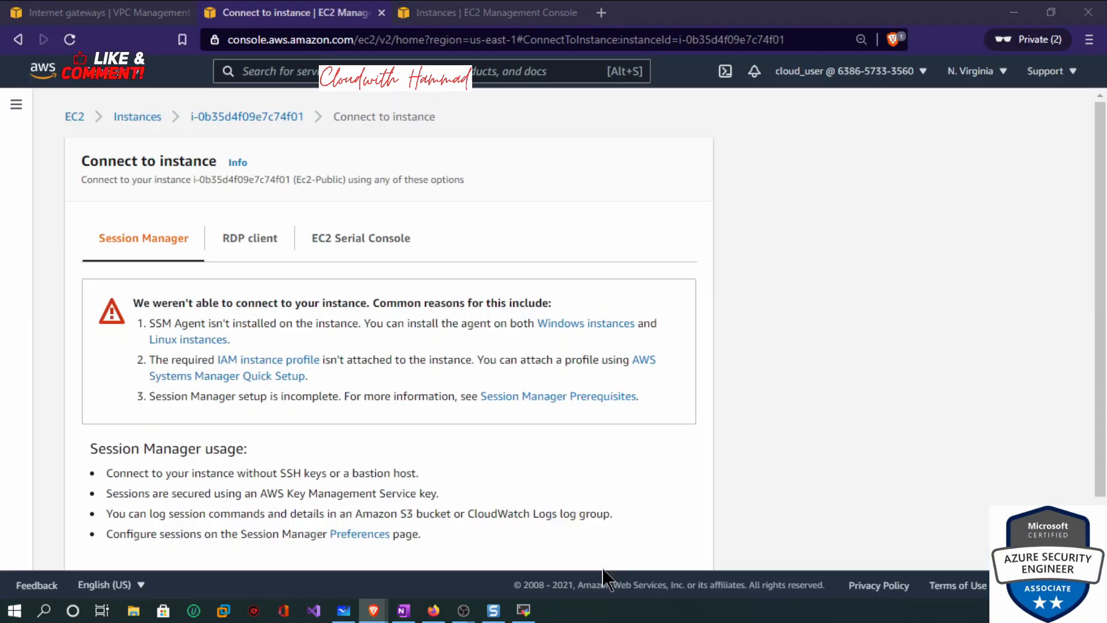
{"action": "left_click", "coordinate": [268, 258]}
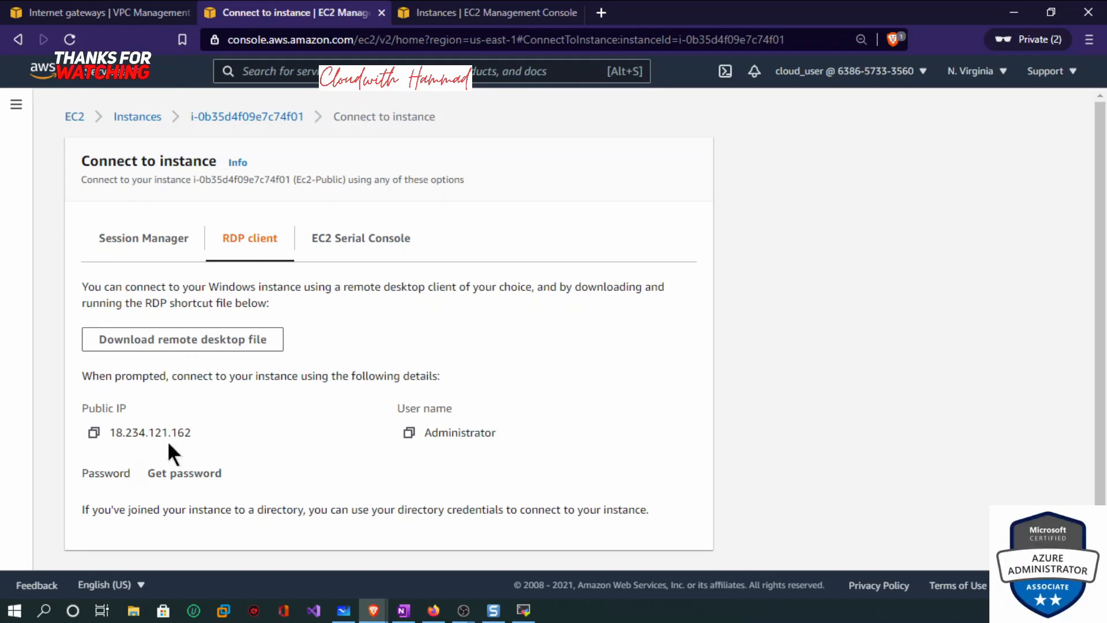
{"action": "left_click", "coordinate": [180, 482]}
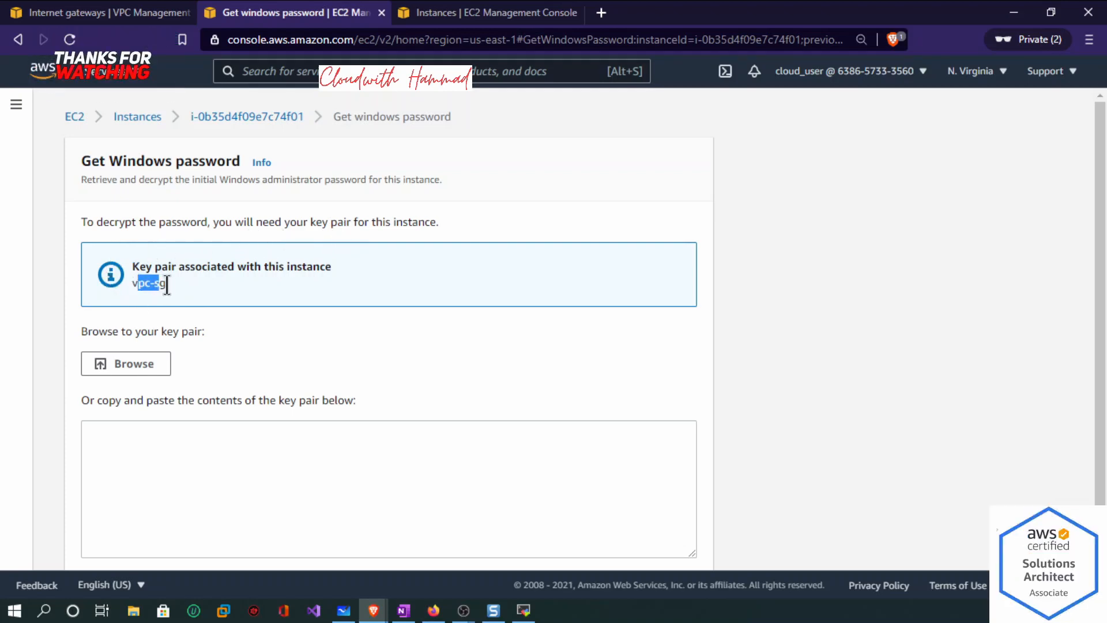
Check the associated key pair name and load vpc-sg.pem from the Downloads folder as the key pair for decryption.
{"action": "left_click_drag", "start_coordinate": [167, 284], "coordinate": [168, 283]}
{"action": "left_click", "coordinate": [135, 364]}
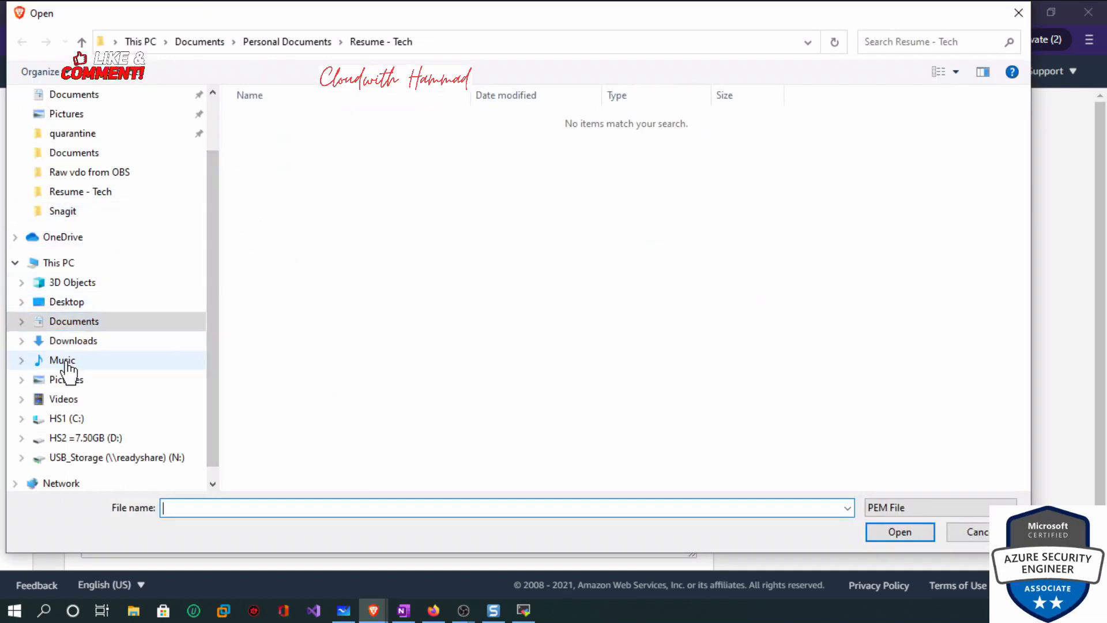
{"action": "left_click", "coordinate": [71, 342]}
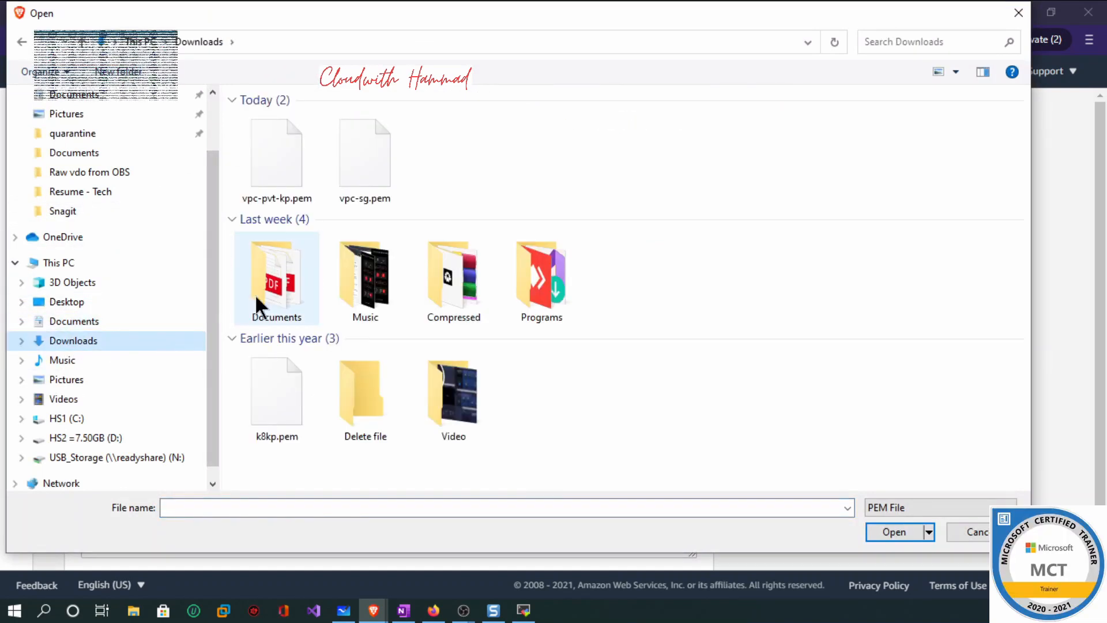
{"action": "left_click", "coordinate": [365, 142]}
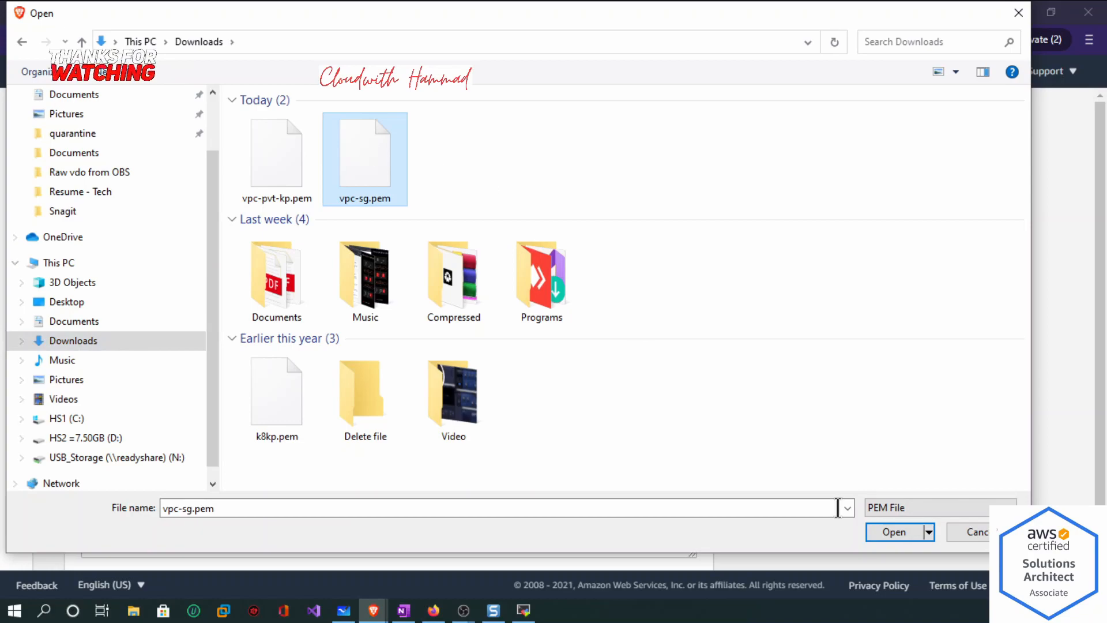
{"action": "left_click", "coordinate": [917, 531]}
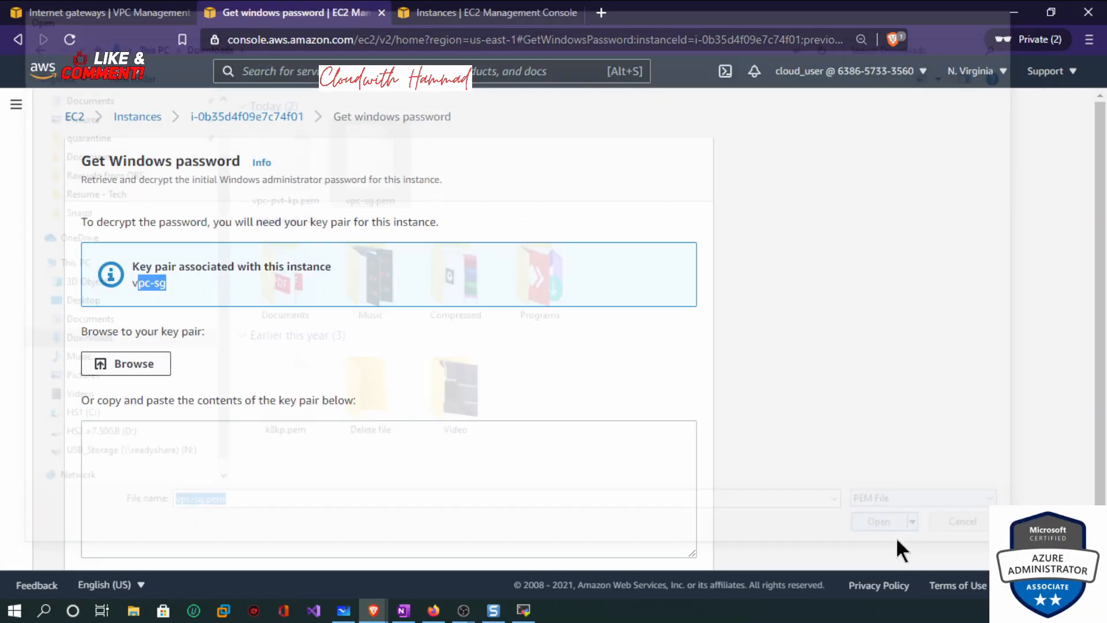
Copy the entire contents of the loaded vpc-sg.pem private key.
{"action": "scroll", "coordinate": [679, 385], "scroll_direction": "down", "scroll_amount": 2}
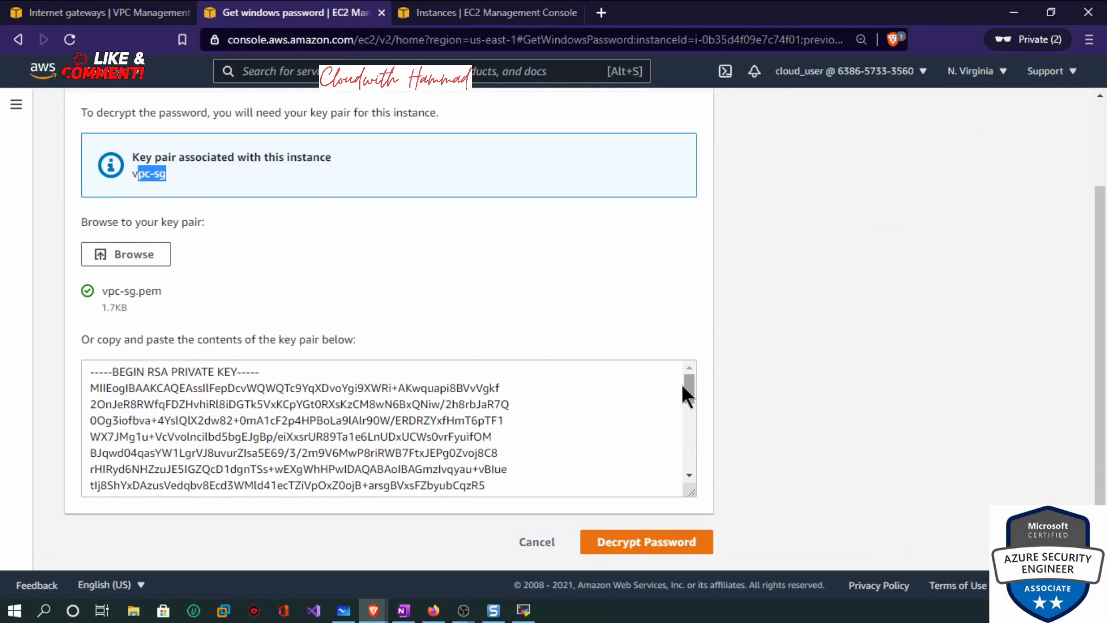
{"action": "left_click", "coordinate": [593, 444]}
{"action": "key", "text": "ctrl+a"}
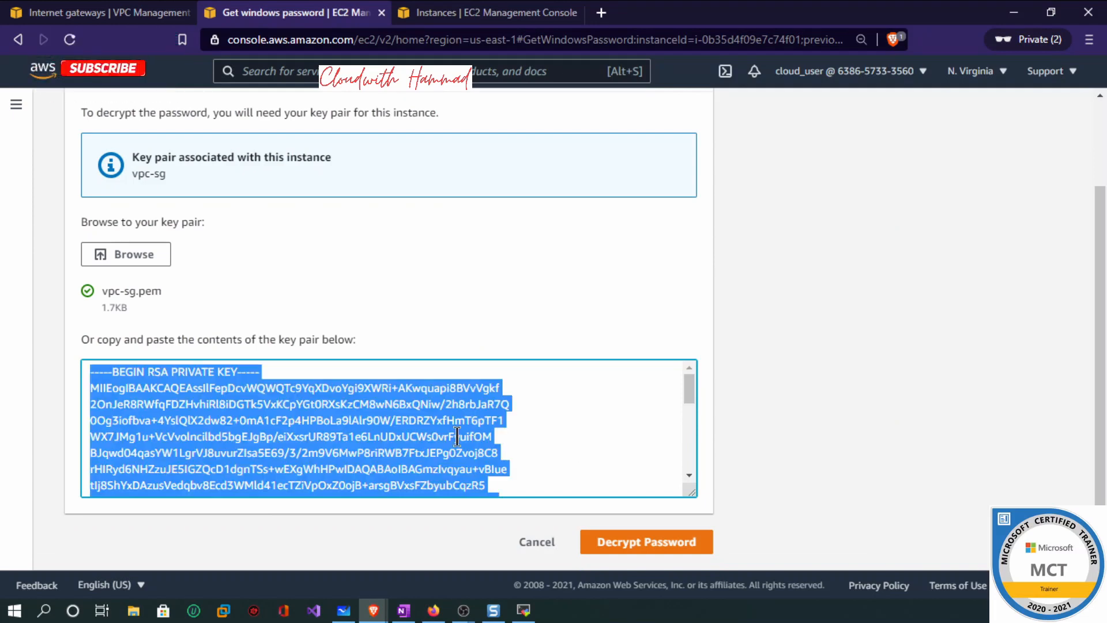
{"action": "right_click", "coordinate": [435, 427]}
{"action": "left_click", "coordinate": [490, 185]}
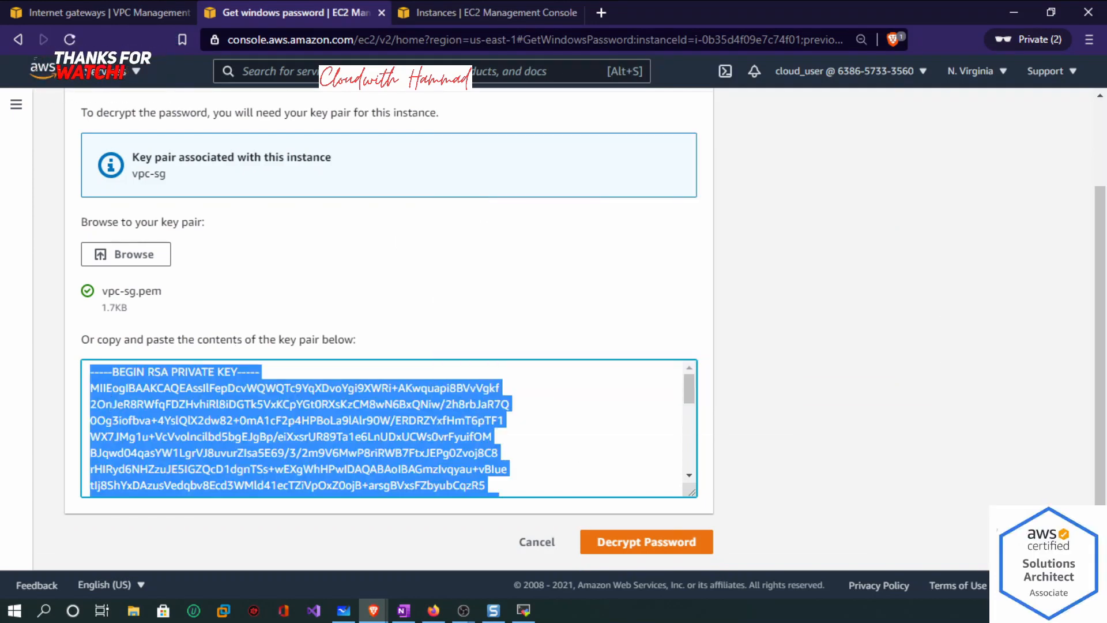
Open Notepad and paste the copied private key into a new document.
{"action": "left_click", "coordinate": [49, 616]}
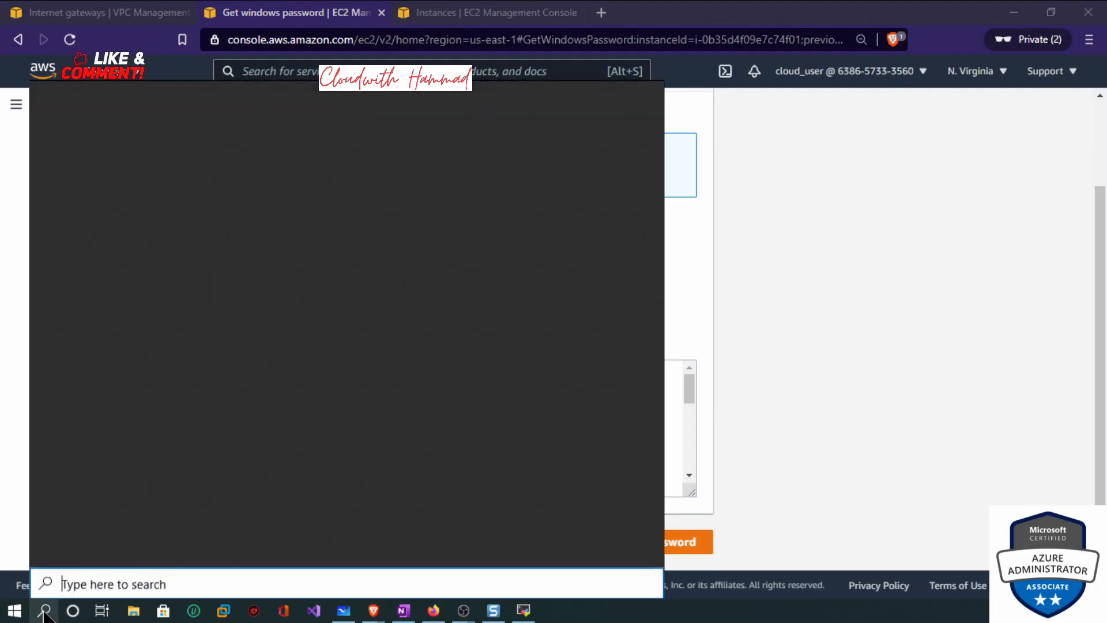
{"action": "type", "text": "note"}
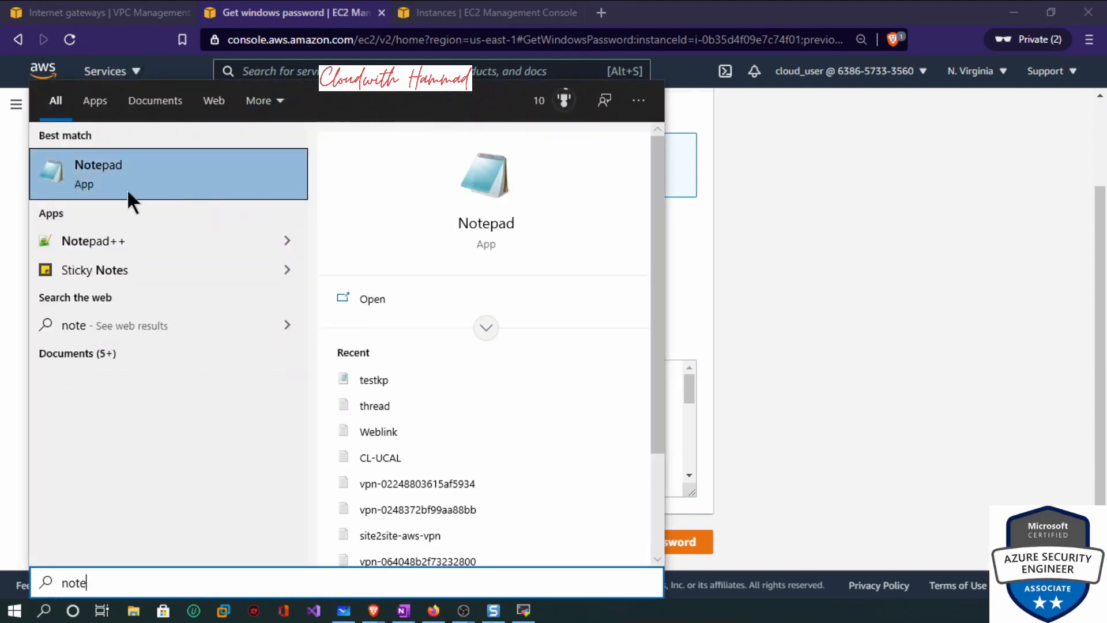
{"action": "left_click", "coordinate": [127, 188]}
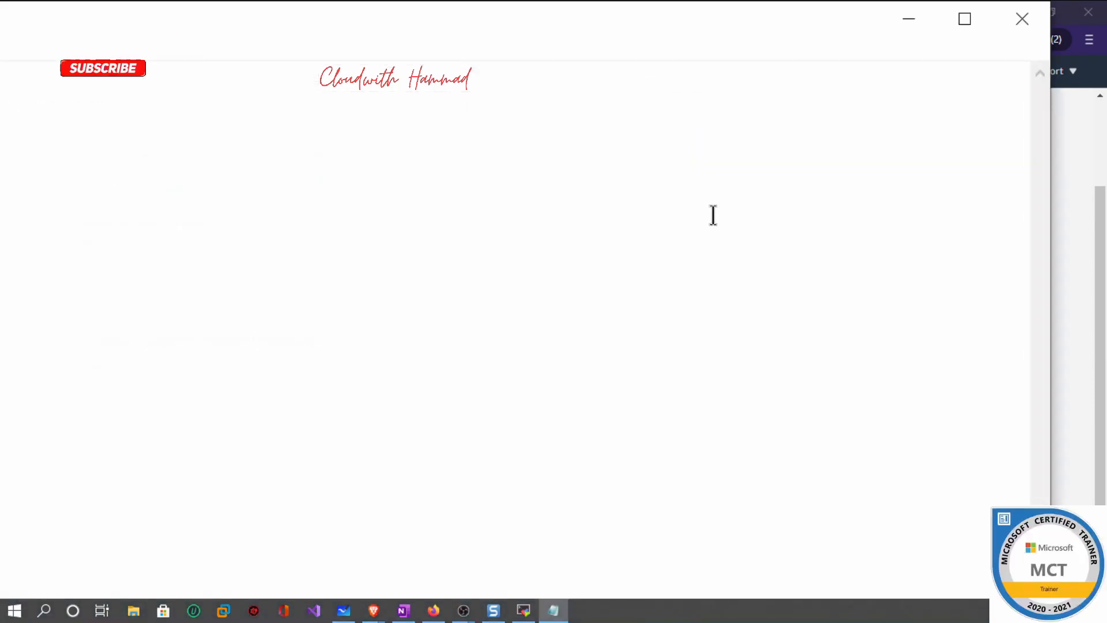
{"action": "key", "text": "ctrl+v"}
{"action": "left_click_drag", "start_coordinate": [0, 19], "coordinate": [494, 88]}
Decrypt Ec2-Public's Windows password in the EC2 console, copy it, and paste it after the private key in the Notepad document.
{"action": "left_click", "coordinate": [70, 357]}
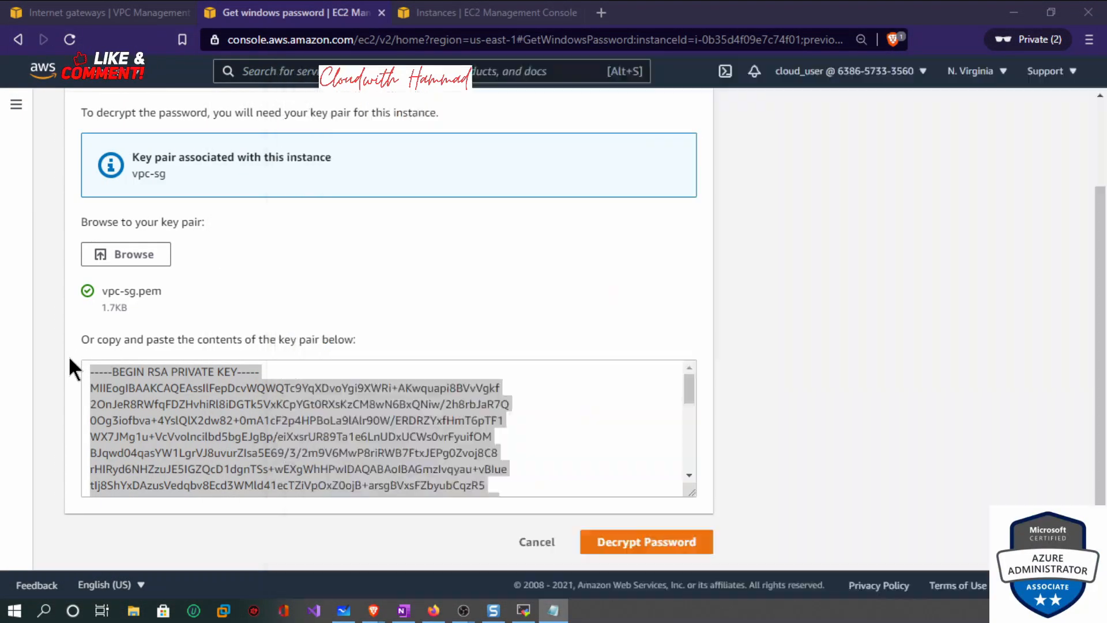
{"action": "left_click", "coordinate": [644, 543]}
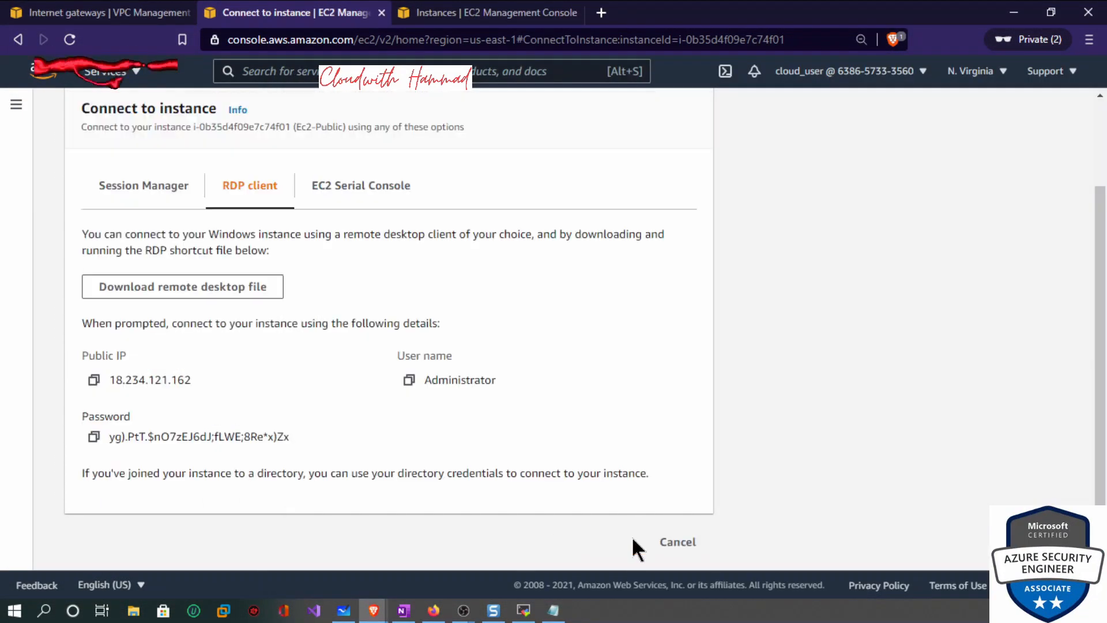
{"action": "left_click", "coordinate": [93, 436]}
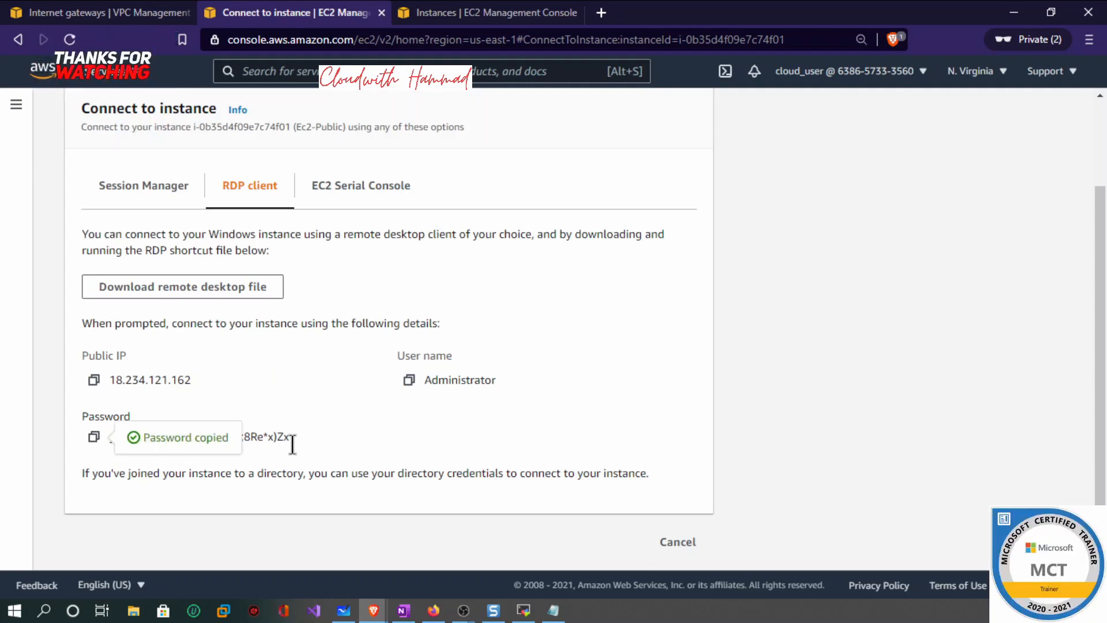
{"action": "left_click", "coordinate": [560, 612]}
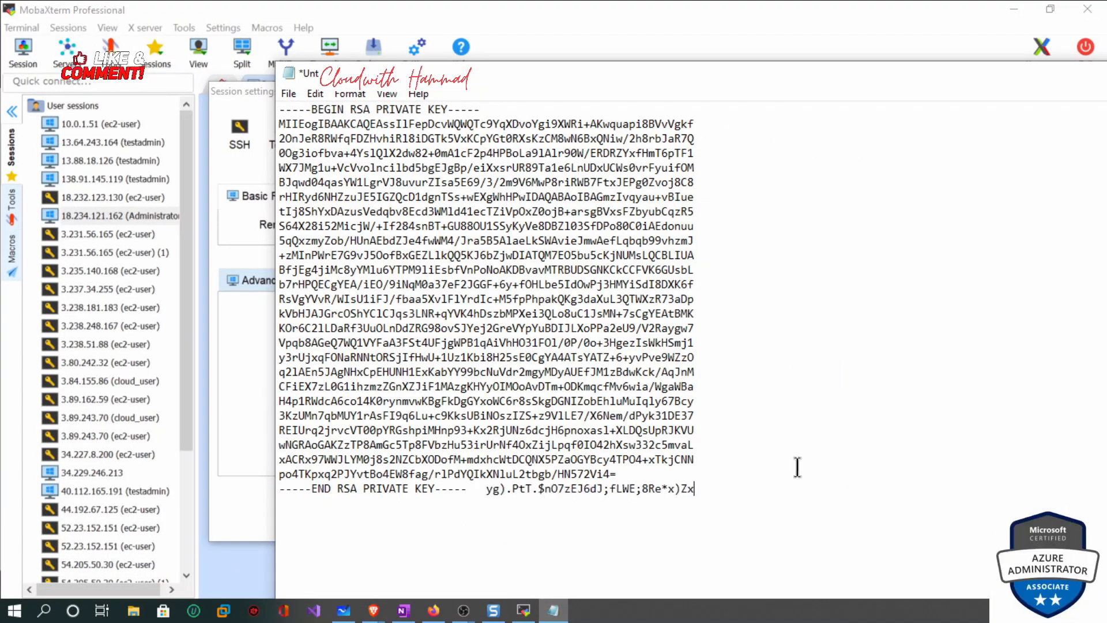
Switch to MobaXterm, connect to 18.234.121.162 with the Administrator password, and decline saving the password.
{"action": "left_click", "coordinate": [218, 386]}
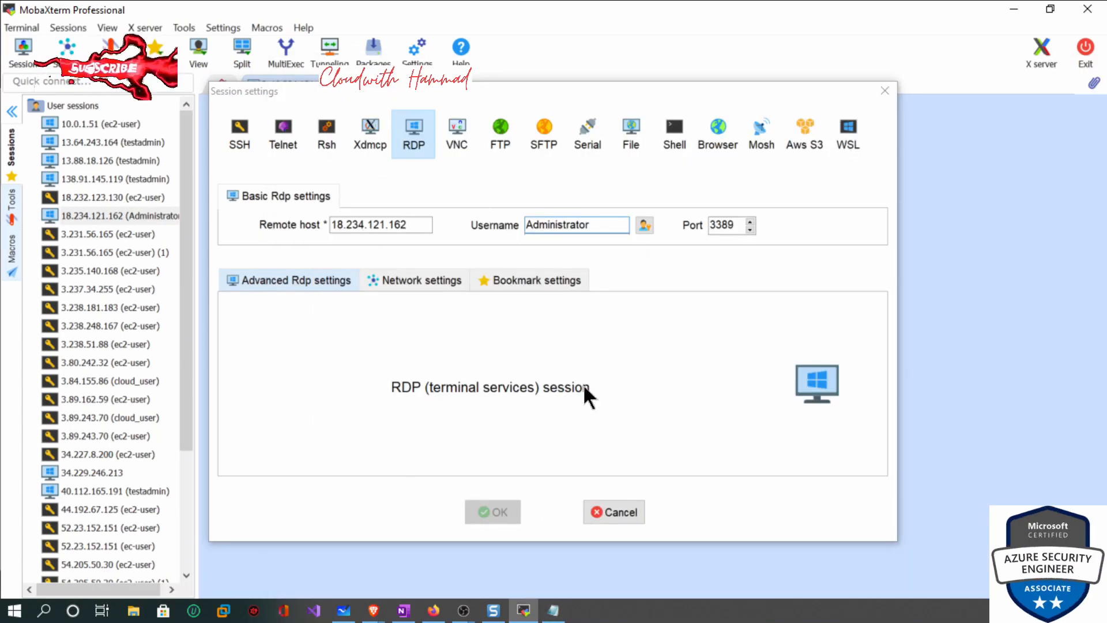
{"action": "left_click", "coordinate": [508, 504]}
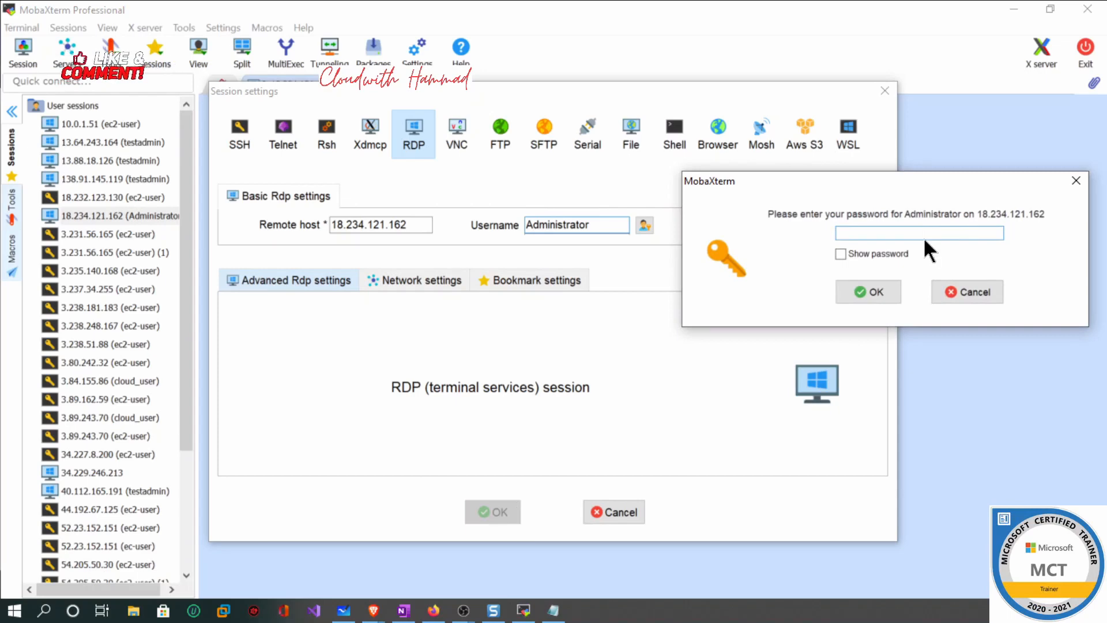
{"action": "key", "text": "ctrl+v"}
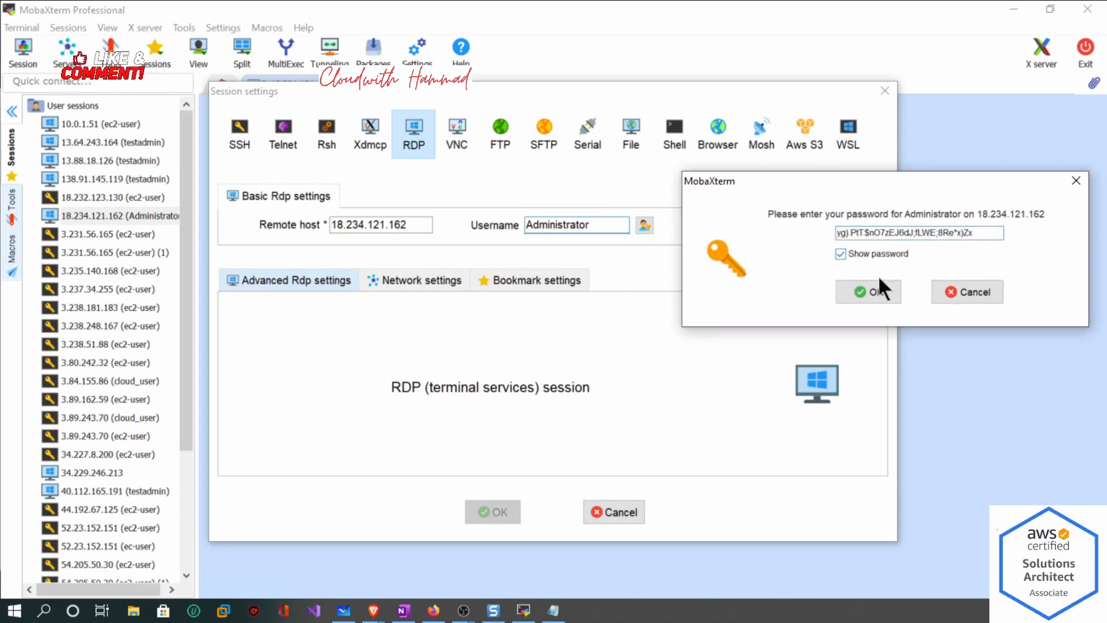
{"action": "left_click", "coordinate": [868, 292]}
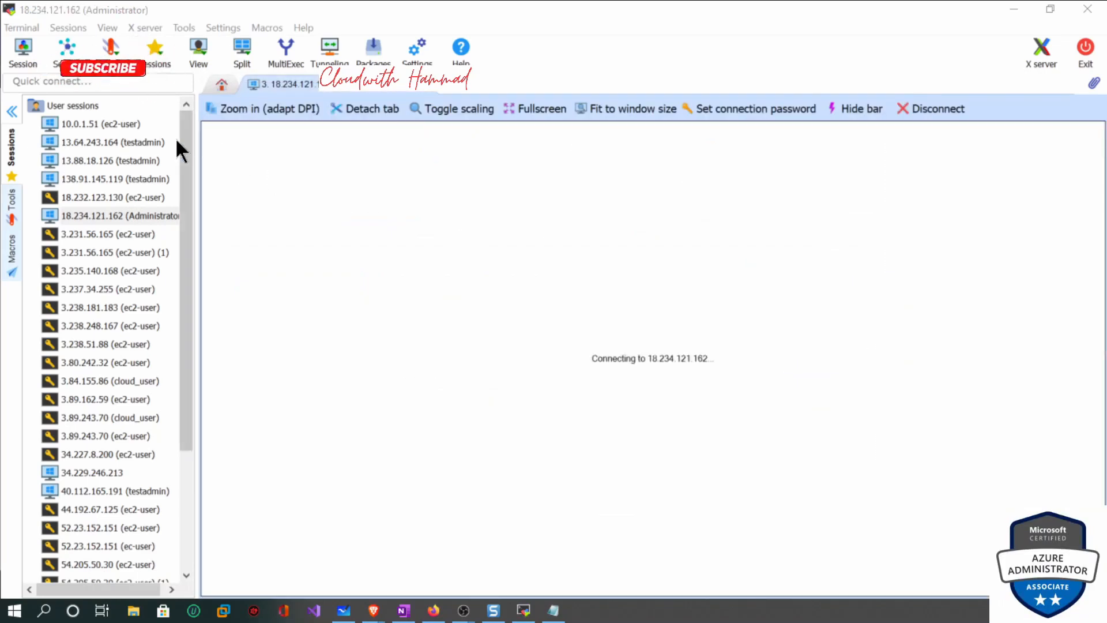
{"action": "left_click", "coordinate": [13, 112]}
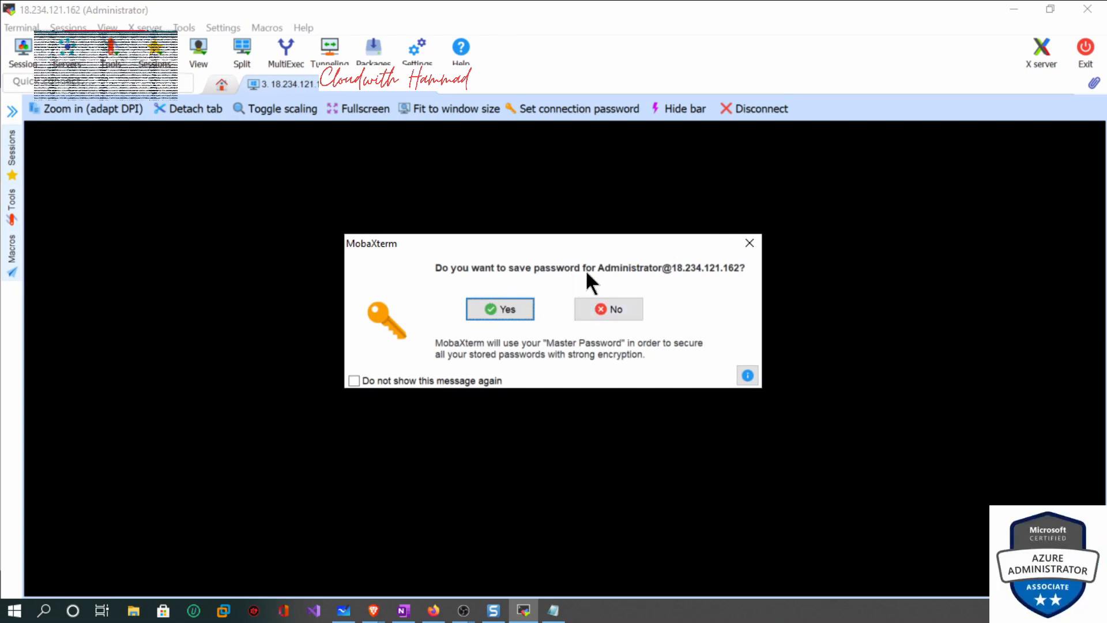
{"action": "left_click", "coordinate": [610, 311]}
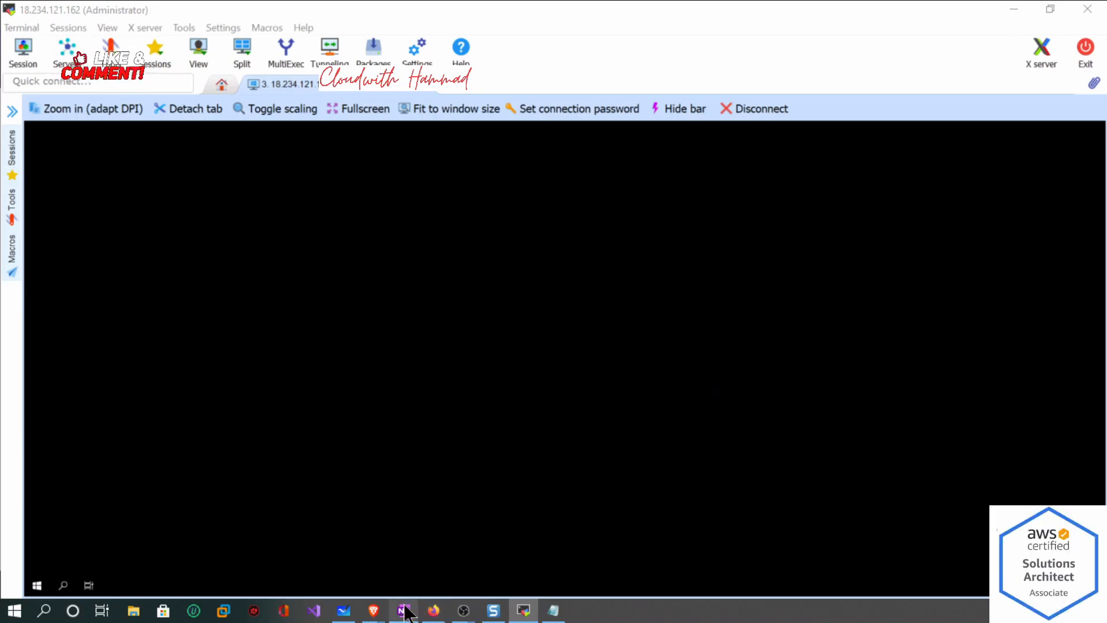
Review the VPC diagram in Microsoft Whiteboard, then return to the remote desktop and allow the PC to be discoverable on Network 2.
{"action": "left_click", "coordinate": [343, 610]}
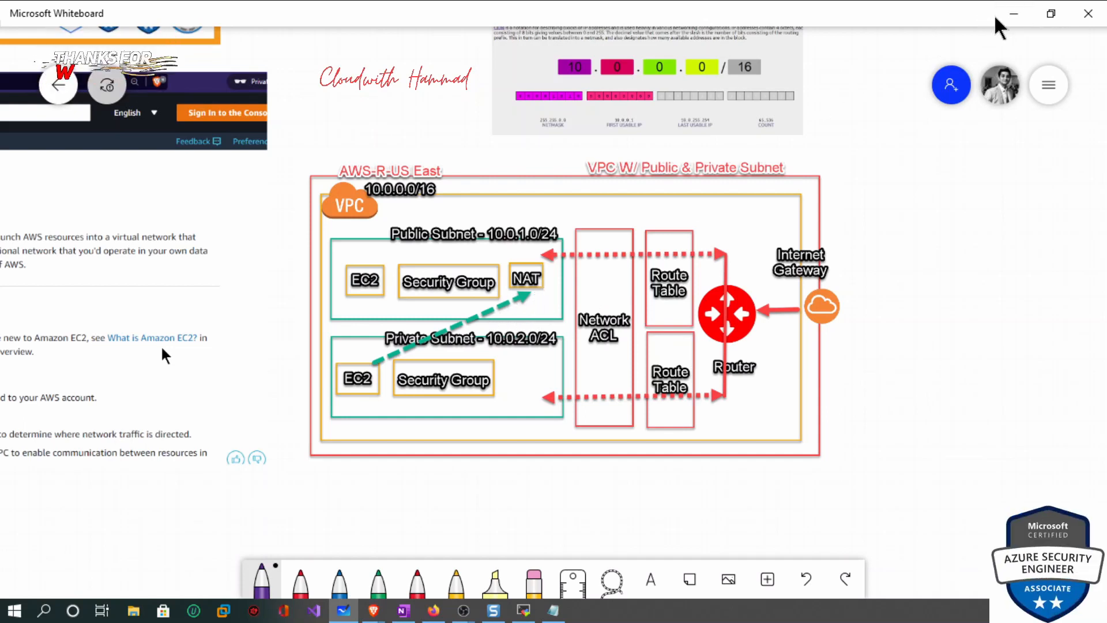
{"action": "left_click", "coordinate": [1013, 14]}
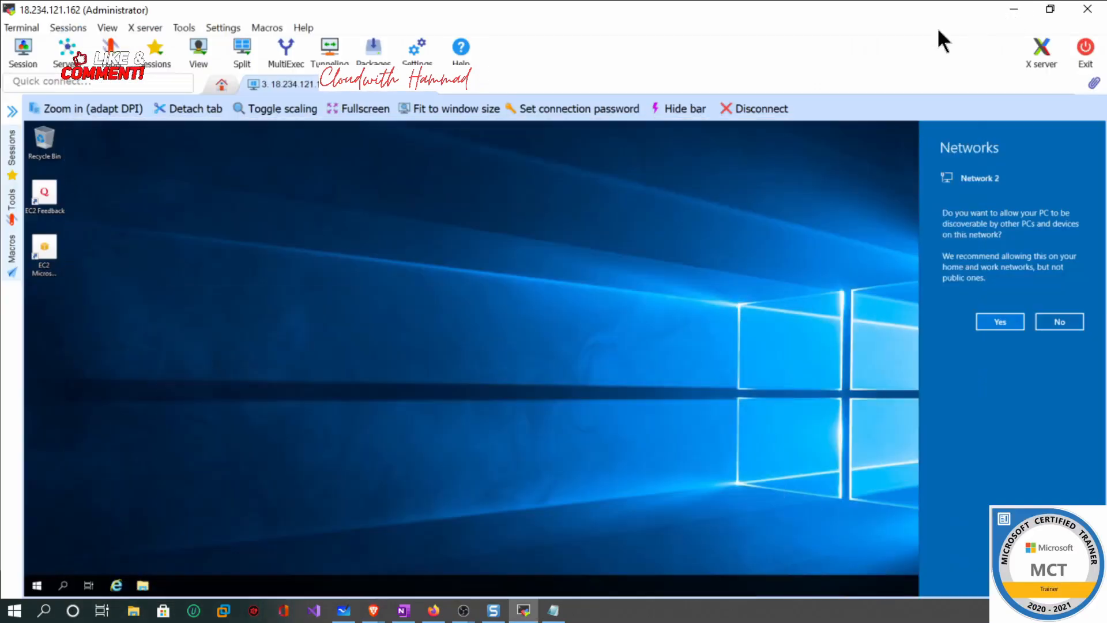
{"action": "left_click", "coordinate": [998, 321]}
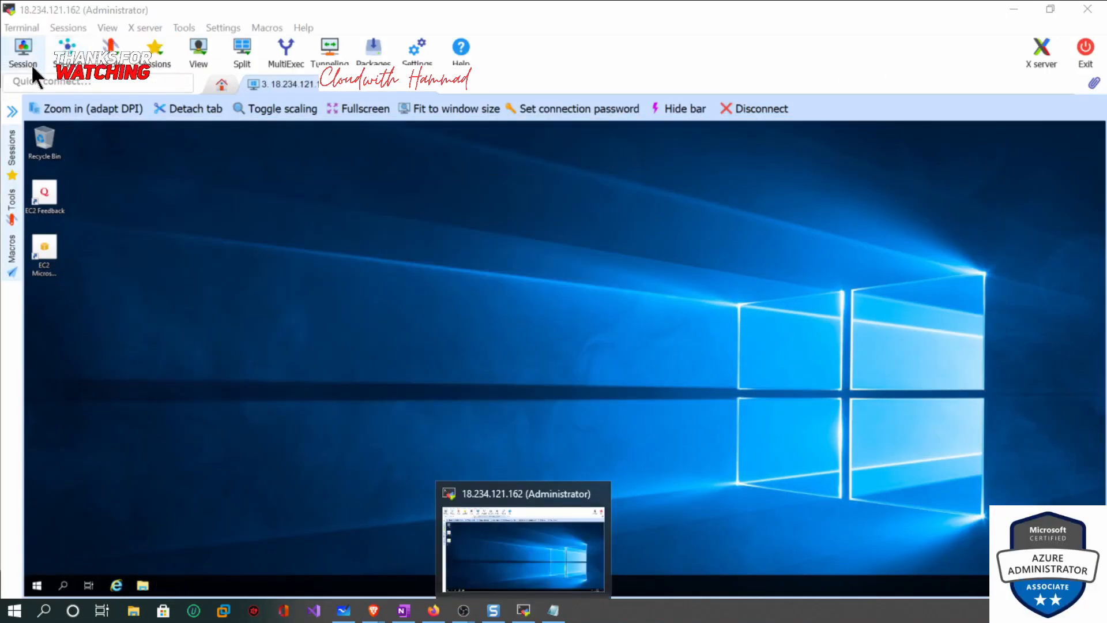
Begin a new MobaXterm session, then switch to the EC2 console and select only Pvt-ec2 in the instance list.
{"action": "left_click", "coordinate": [13, 53]}
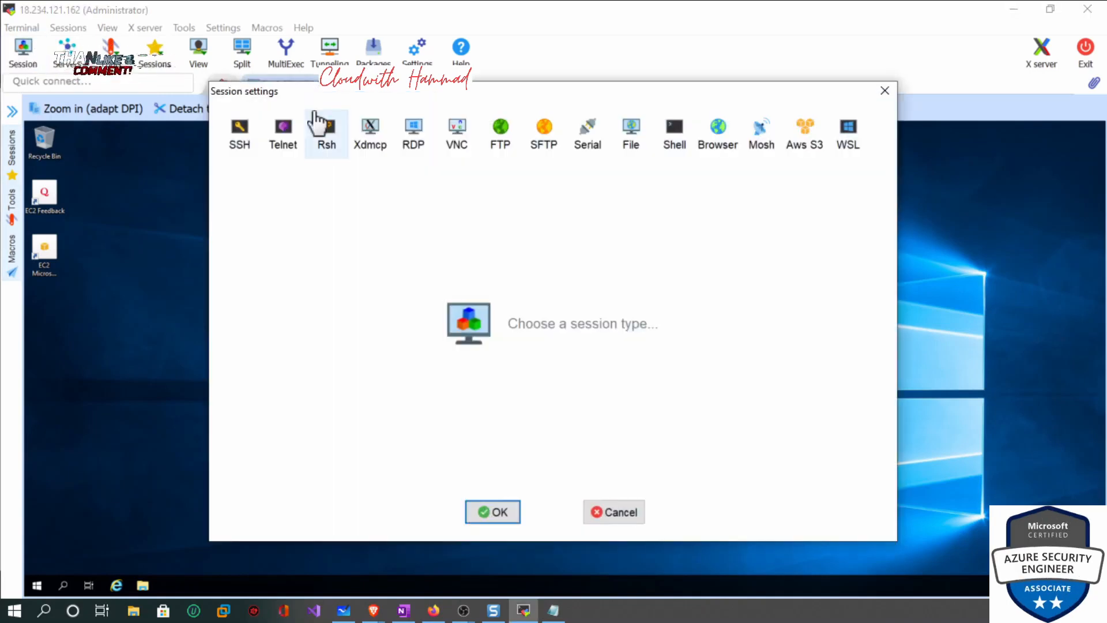
{"action": "left_click", "coordinate": [374, 610]}
{"action": "left_click", "coordinate": [618, 562]}
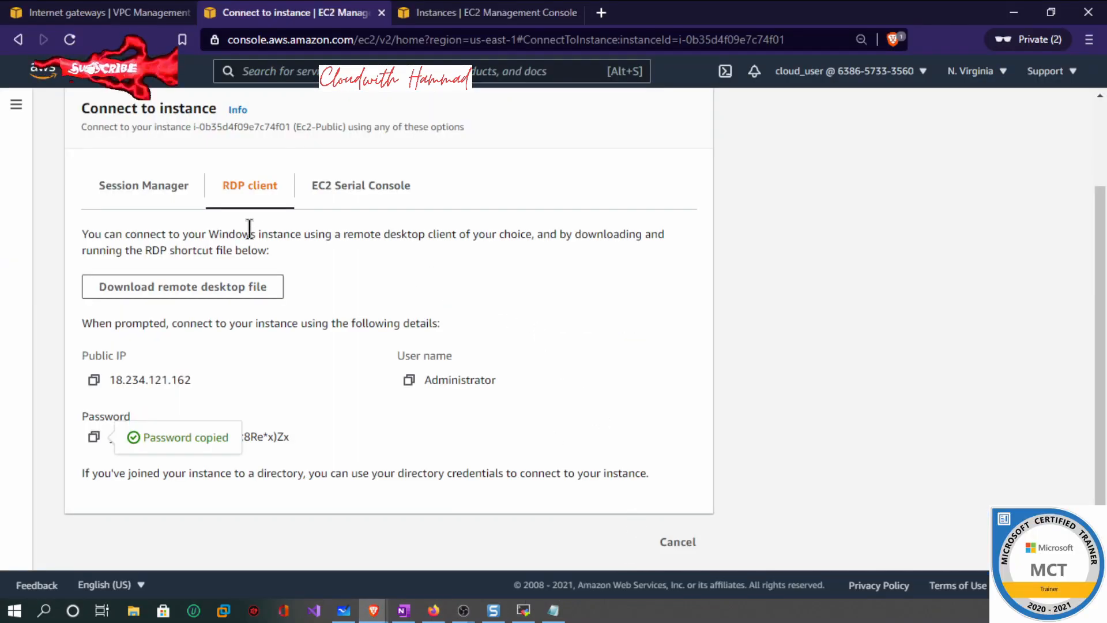
{"action": "scroll", "coordinate": [285, 190], "scroll_direction": "up", "scroll_amount": 2}
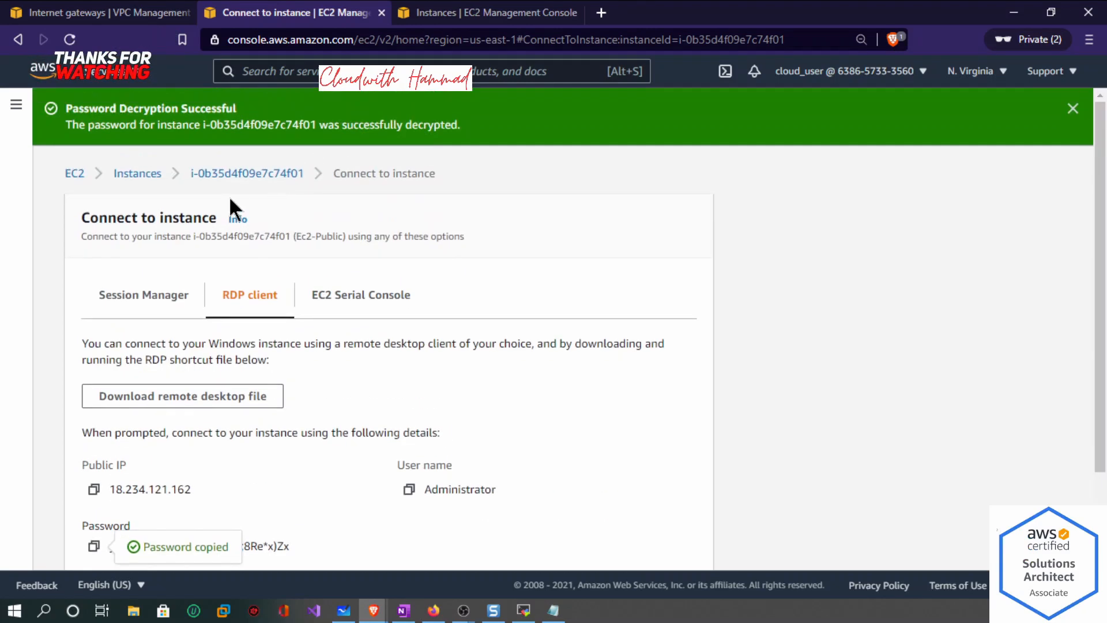
{"action": "left_click", "coordinate": [247, 174]}
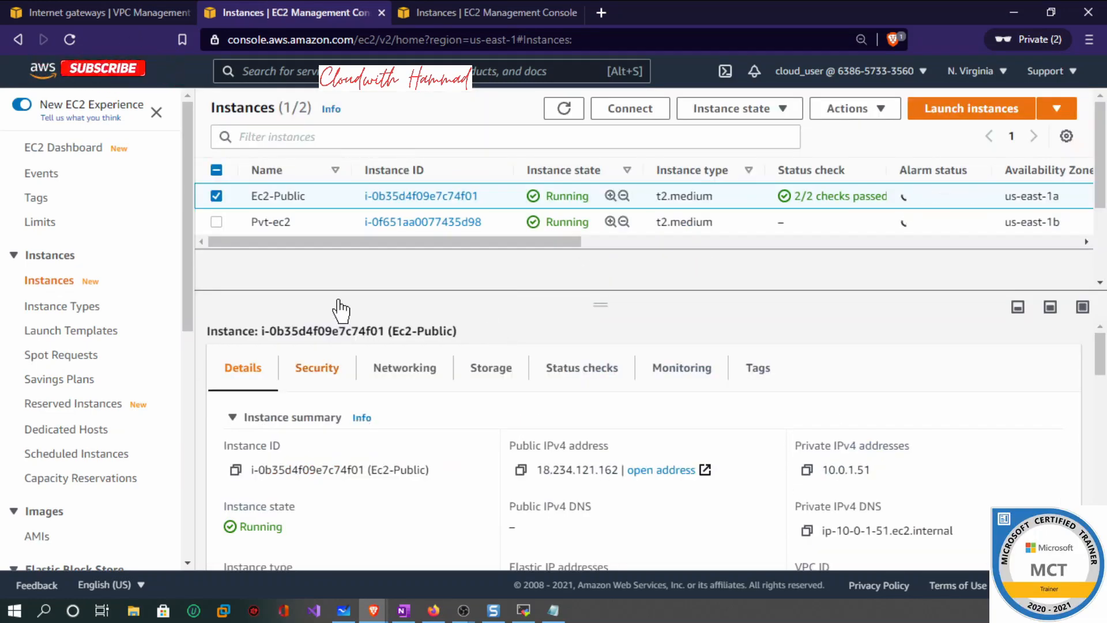
{"action": "left_click", "coordinate": [217, 196]}
{"action": "left_click", "coordinate": [216, 223]}
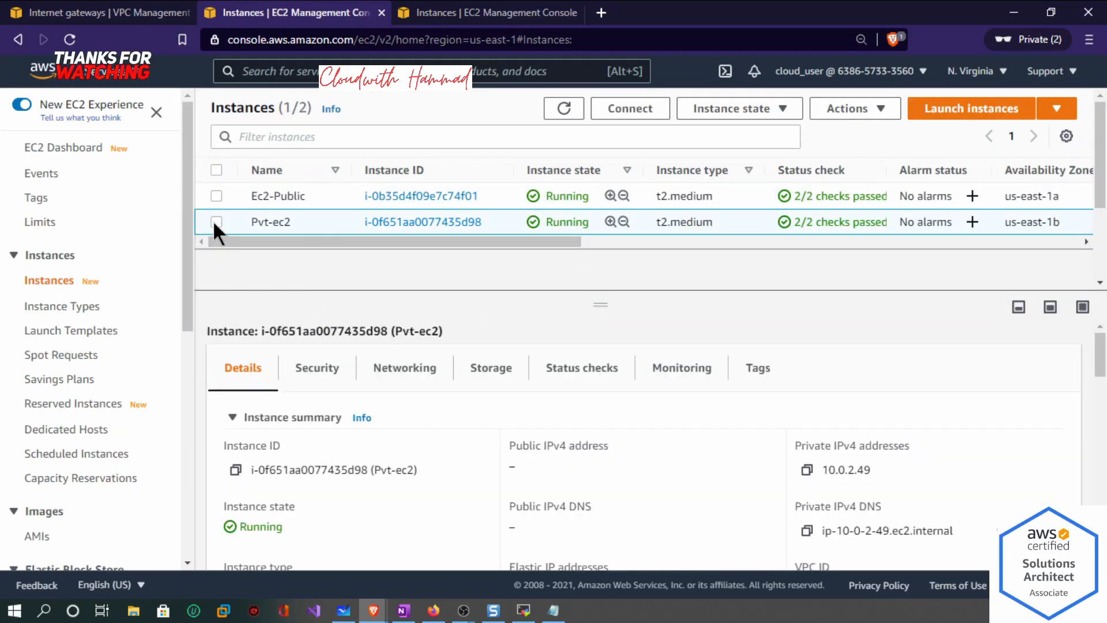
{"action": "left_click", "coordinate": [214, 222]}
{"action": "left_click", "coordinate": [213, 222]}
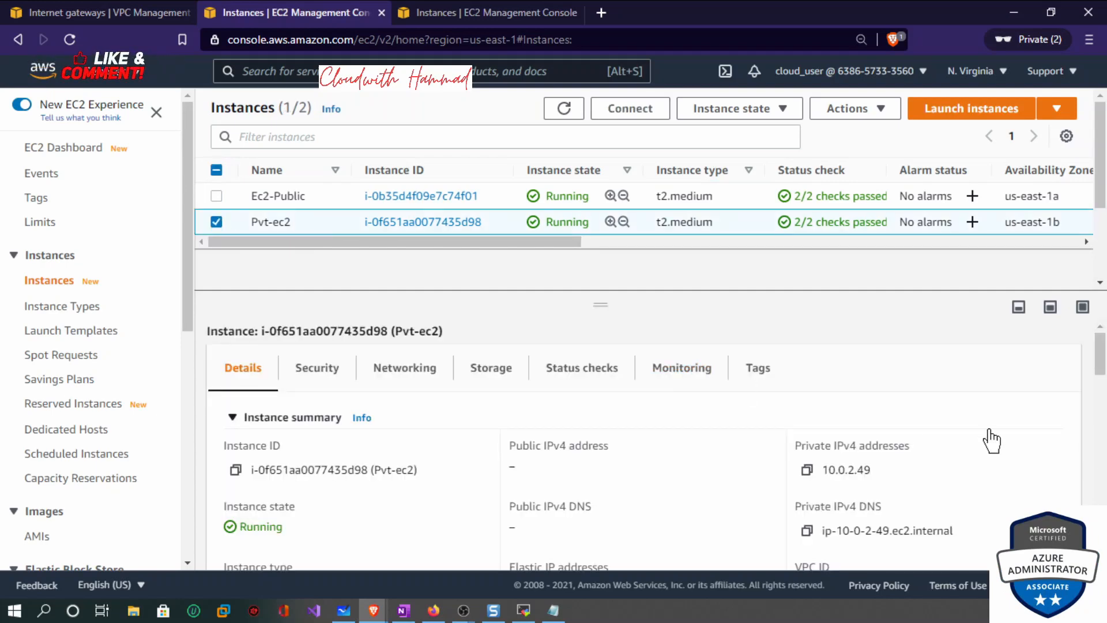
Check Pvt-ec2's instance summary and copy its private IPv4 address.
{"action": "scroll", "coordinate": [1103, 387], "scroll_direction": "down", "scroll_amount": 3}
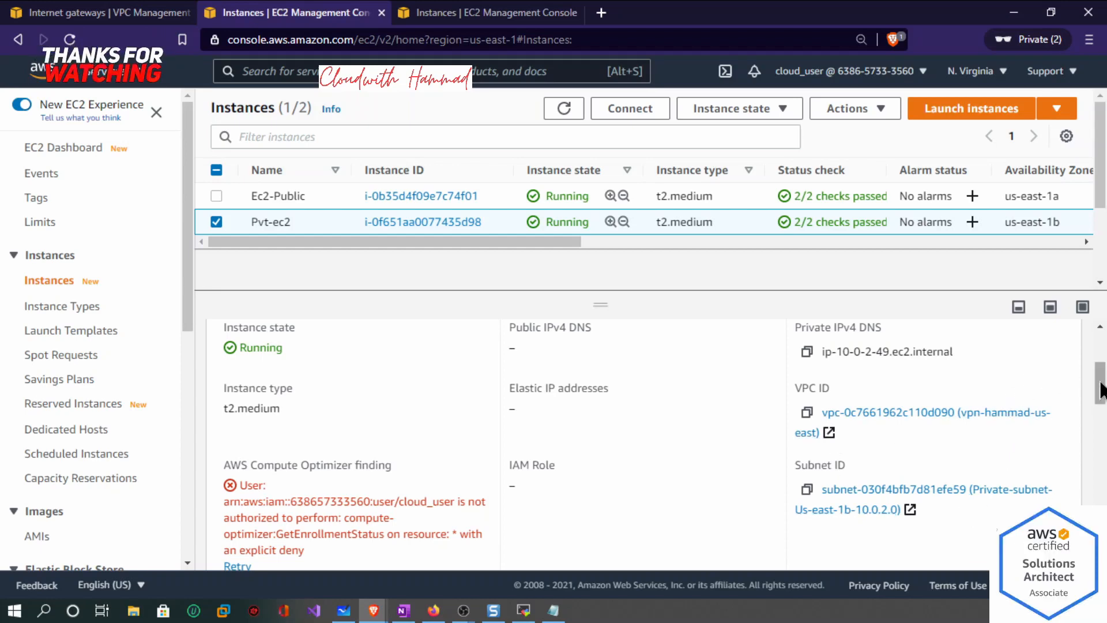
{"action": "left_click_drag", "start_coordinate": [1101, 387], "coordinate": [1099, 360]}
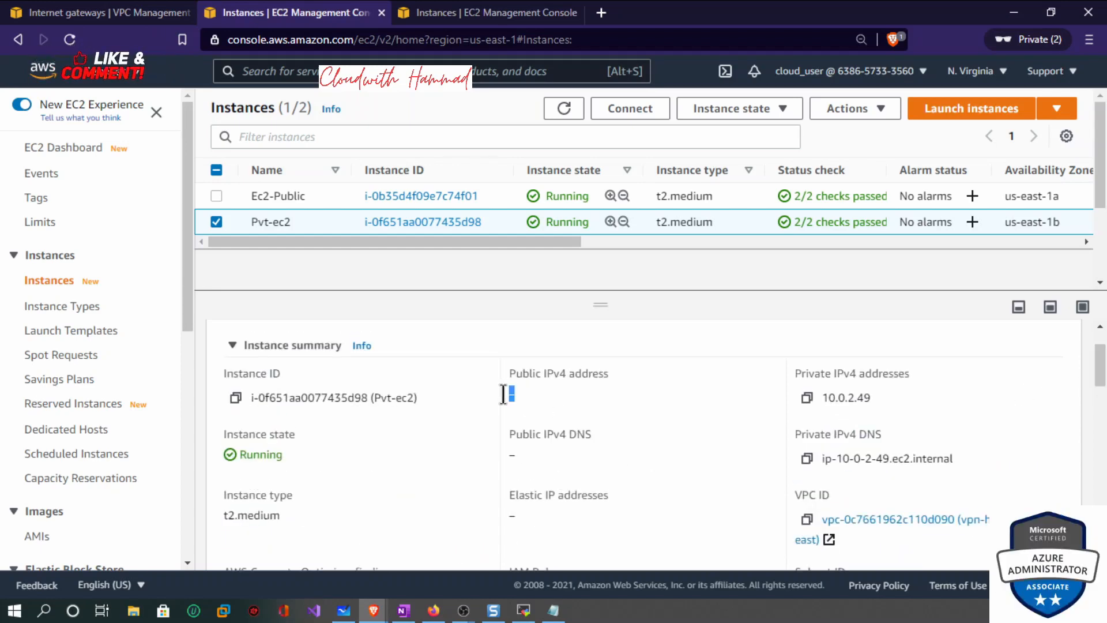
{"action": "left_click", "coordinate": [806, 399]}
Set up an RDP session in MobaXterm with remote host 10.0.2.49 and username Administrator, and start the connection.
{"action": "left_click", "coordinate": [524, 610]}
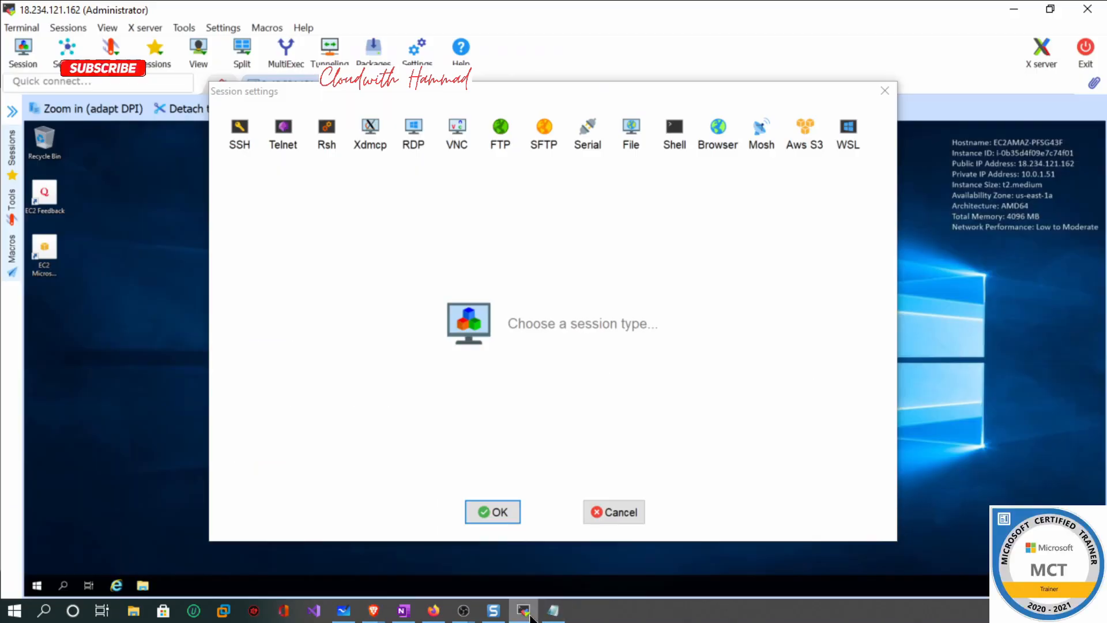
{"action": "left_click", "coordinate": [413, 141]}
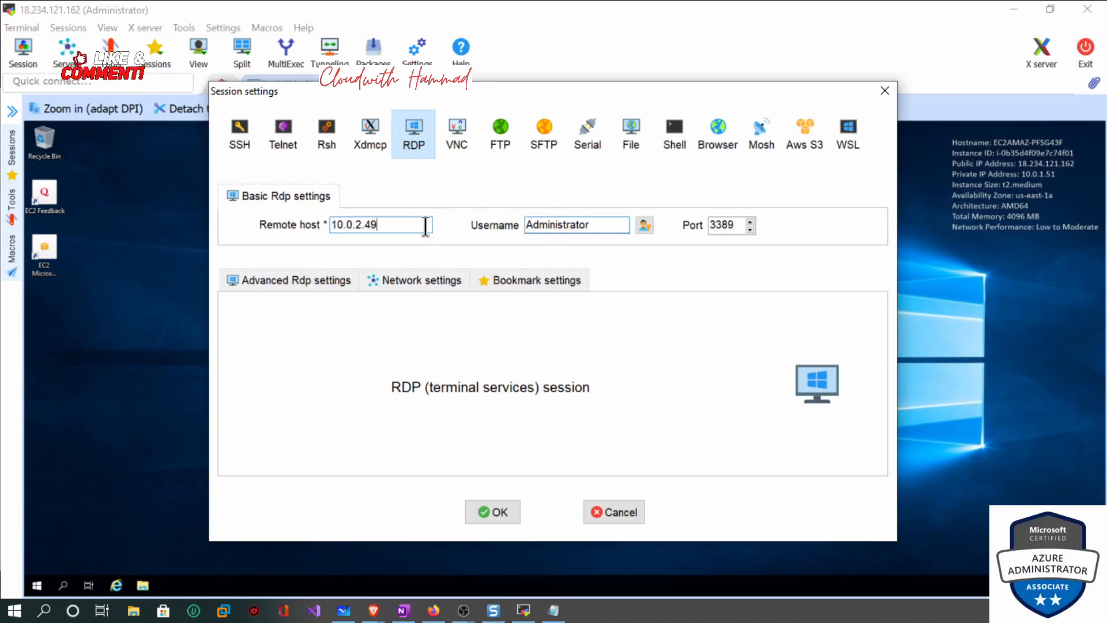
{"action": "left_click", "coordinate": [500, 509]}
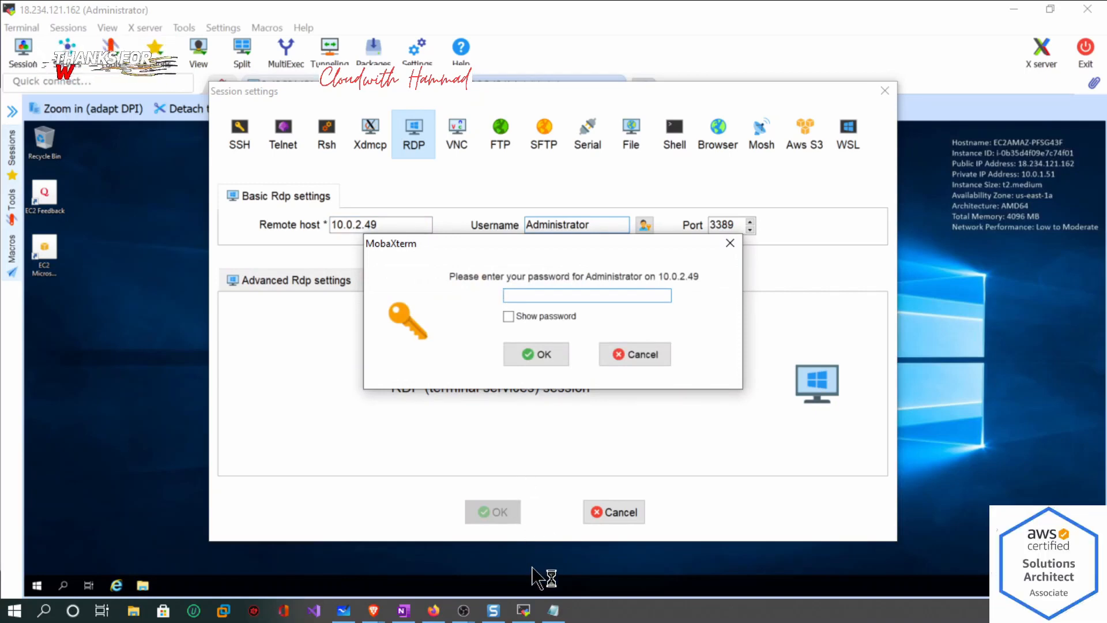
Switch to the EC2 console and open the Windows password retrieval page from Pvt-ec2's RDP client details.
{"action": "mouse_move", "coordinate": [463, 610]}
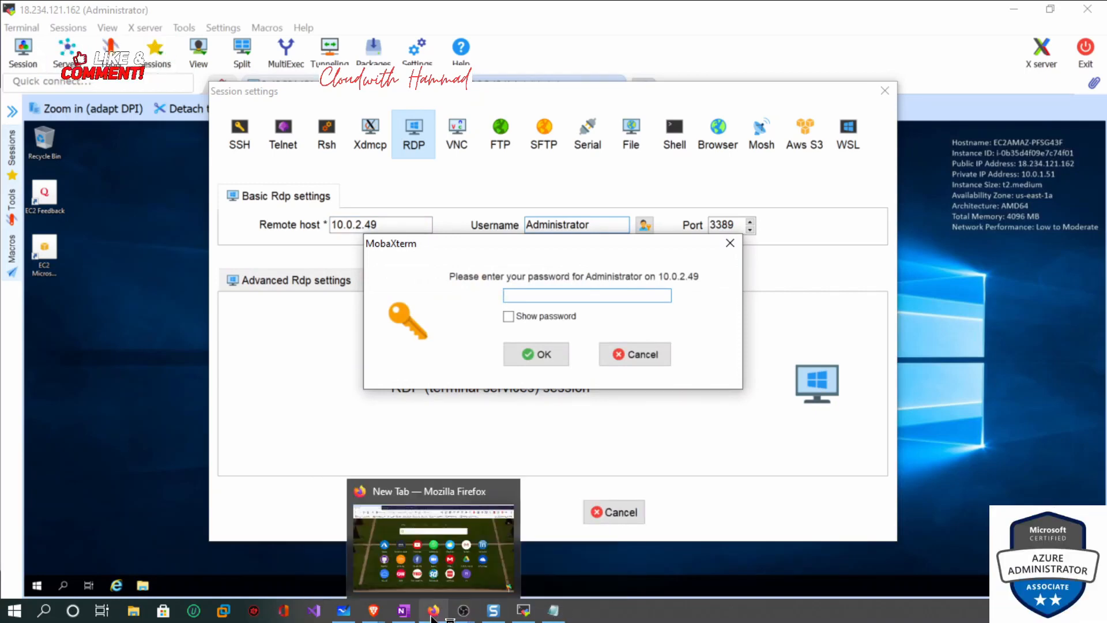
{"action": "mouse_move", "coordinate": [373, 610]}
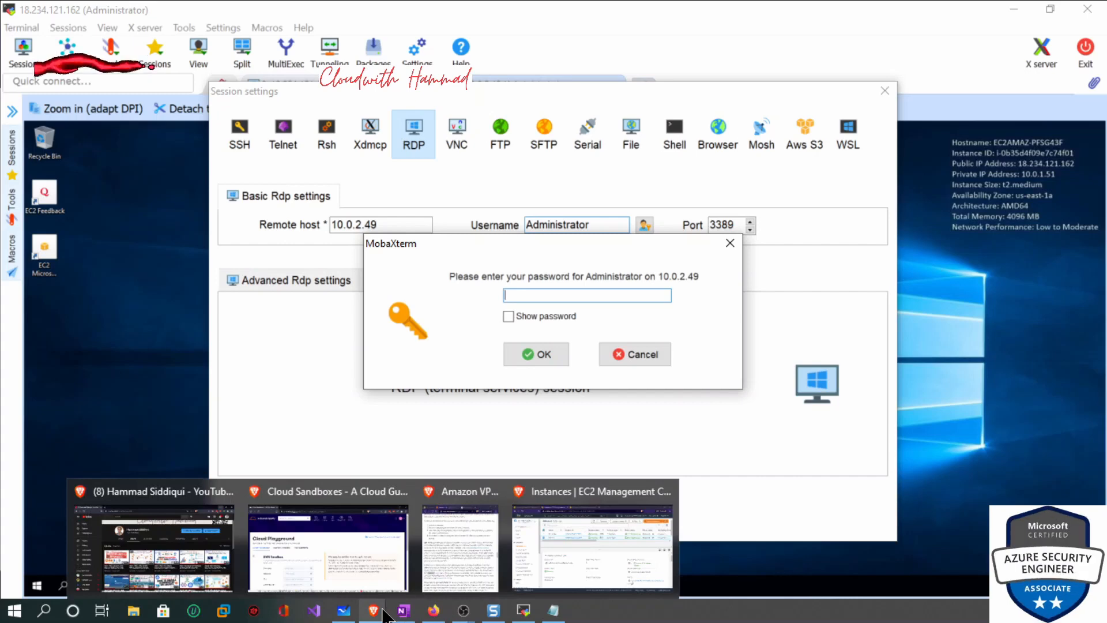
{"action": "left_click", "coordinate": [598, 546]}
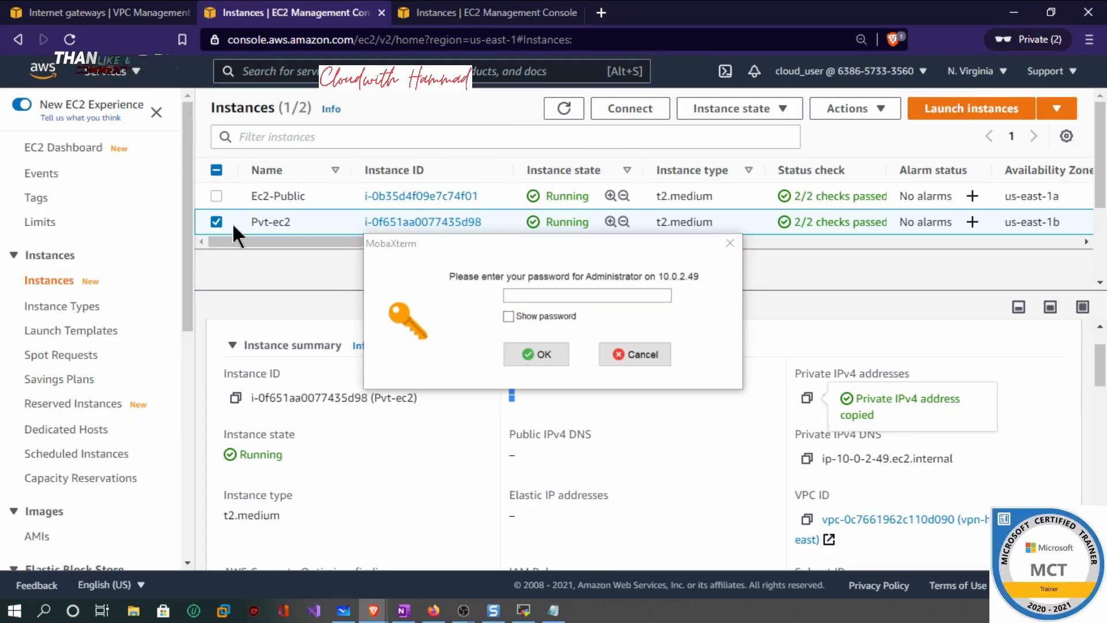
{"action": "left_click", "coordinate": [597, 115]}
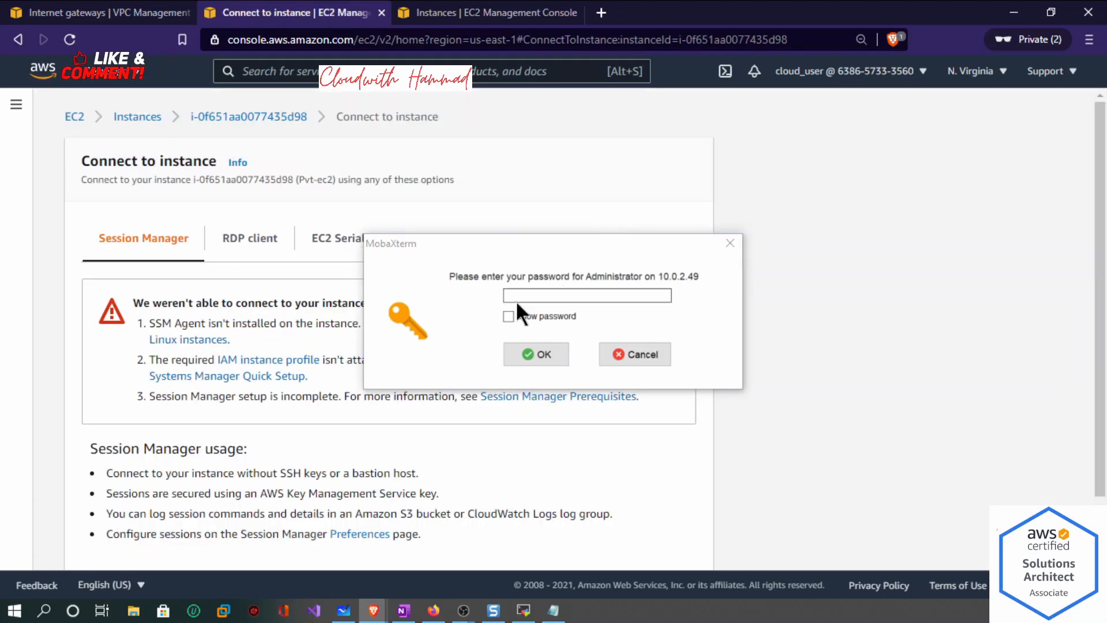
{"action": "left_click", "coordinate": [261, 241]}
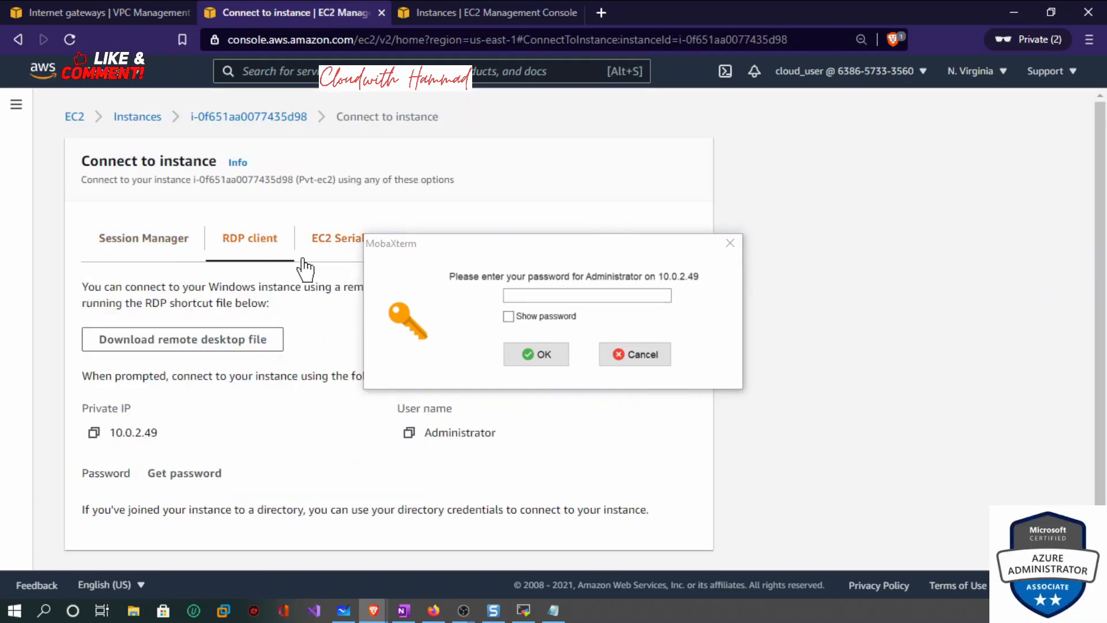
{"action": "left_click", "coordinate": [214, 476]}
Load vpc-pvt-kp.pem from the Downloads folder as the key pair for decrypting Pvt-ec2's password.
{"action": "left_click", "coordinate": [144, 364]}
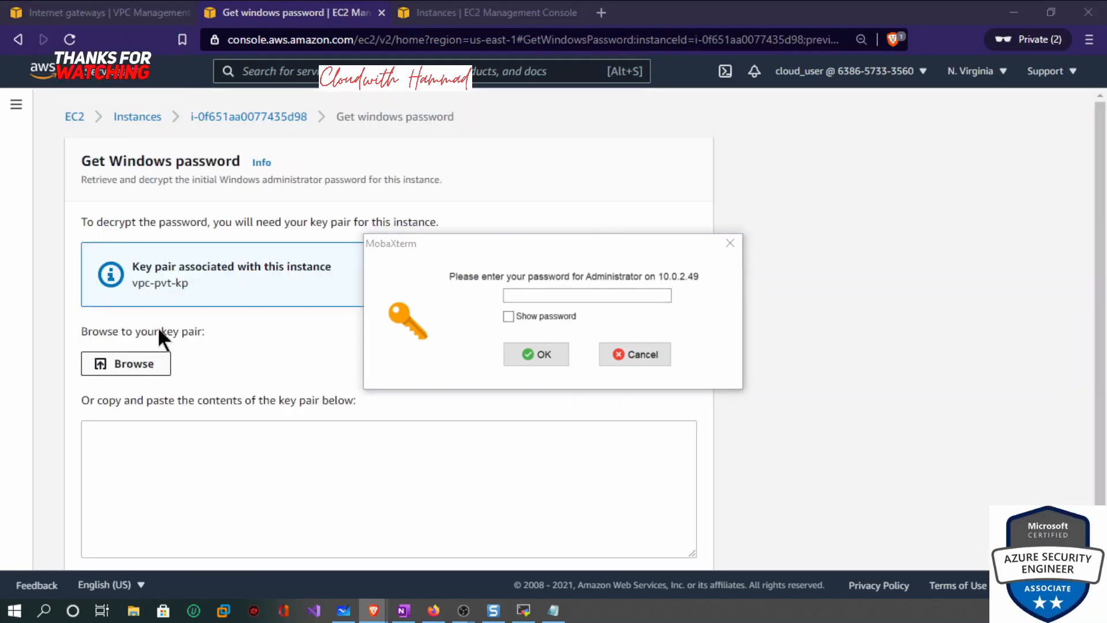
{"action": "left_click", "coordinate": [278, 160]}
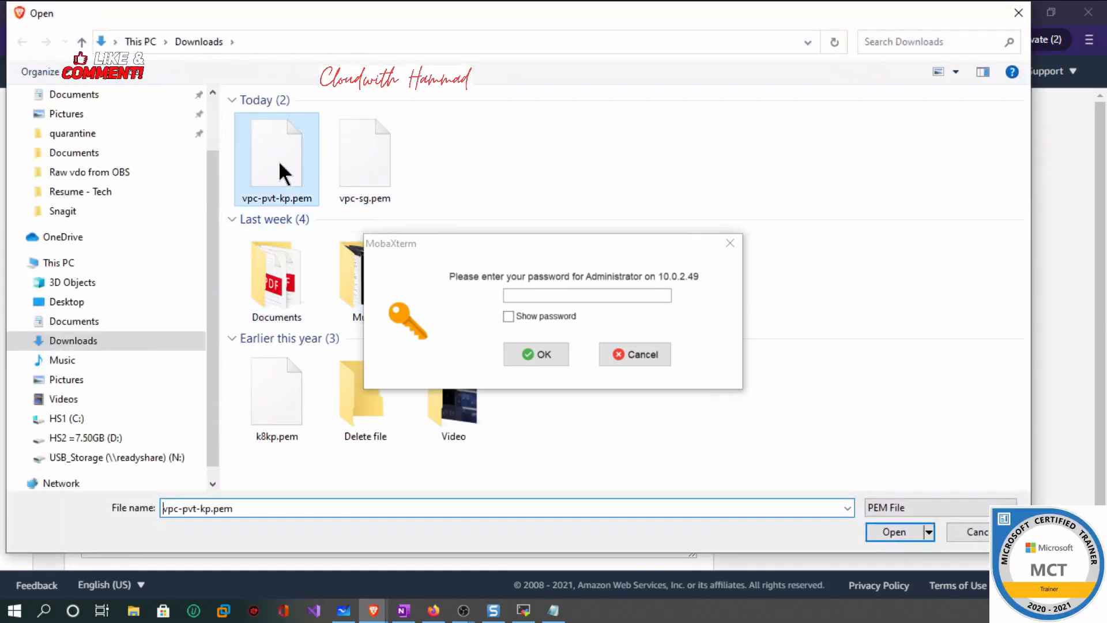
{"action": "left_click", "coordinate": [908, 532]}
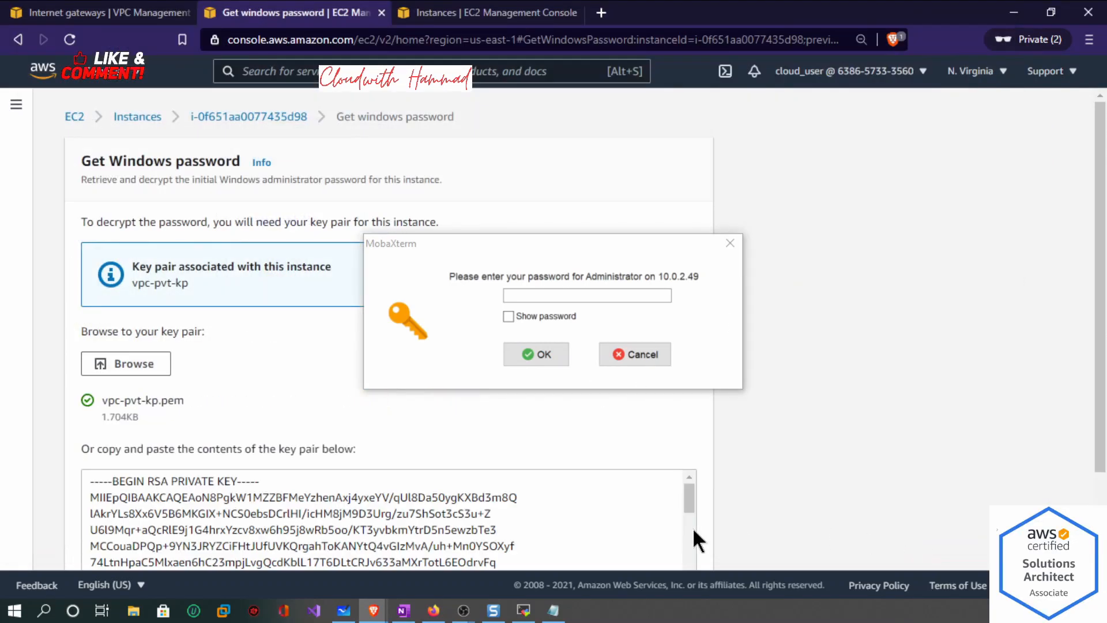
Copy the full RSA private key text of vpc-pvt-kp.pem from the password retrieval page into the open Notepad document.
{"action": "scroll", "coordinate": [628, 502], "scroll_direction": "down", "scroll_amount": 8}
{"action": "left_click", "coordinate": [604, 517]}
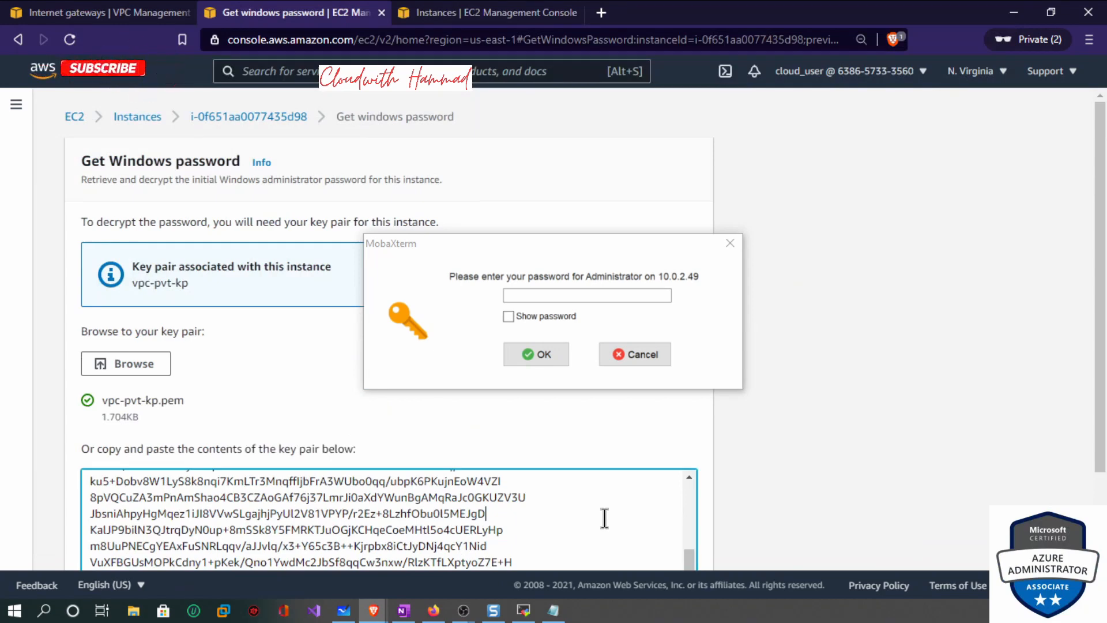
{"action": "key", "text": "ctrl+a"}
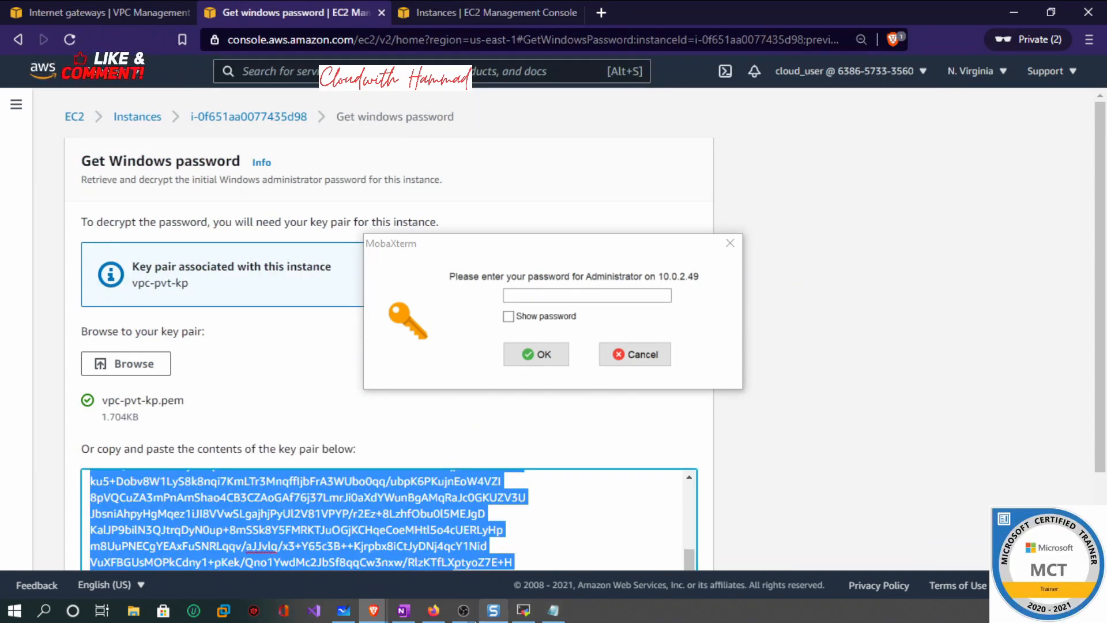
{"action": "left_click", "coordinate": [557, 613]}
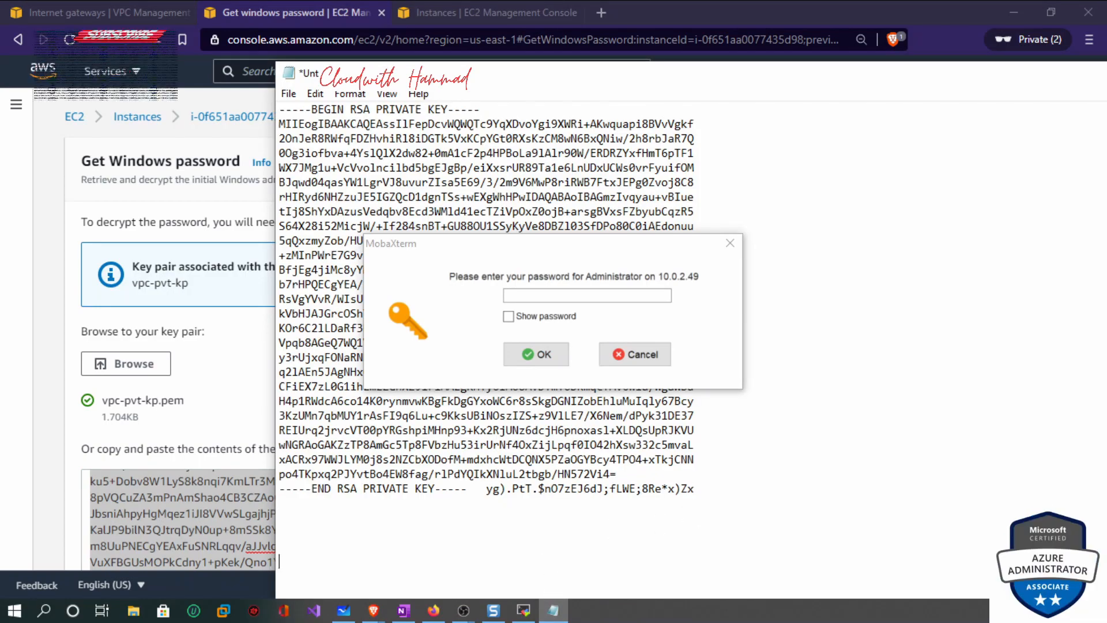
{"action": "key", "text": "ctrl+v"}
{"action": "scroll", "coordinate": [486, 349], "scroll_direction": "down", "scroll_amount": 1}
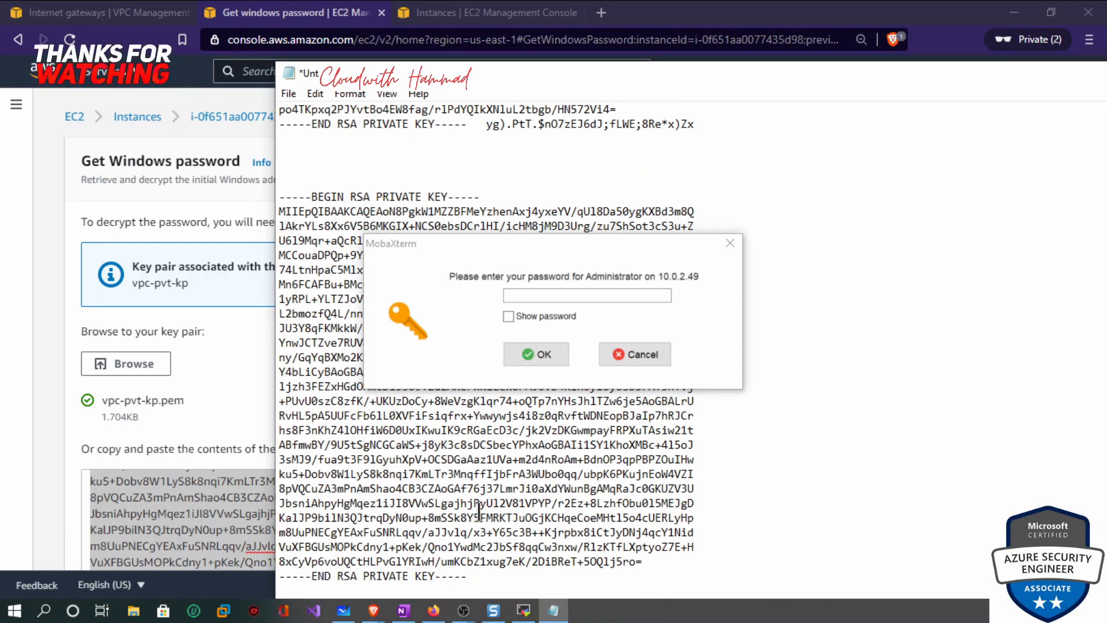
Return to the EC2 console, decrypt Pvt-ec2's Windows password and copy it.
{"action": "left_click", "coordinate": [173, 419]}
{"action": "scroll", "coordinate": [729, 482], "scroll_direction": "down", "scroll_amount": 3}
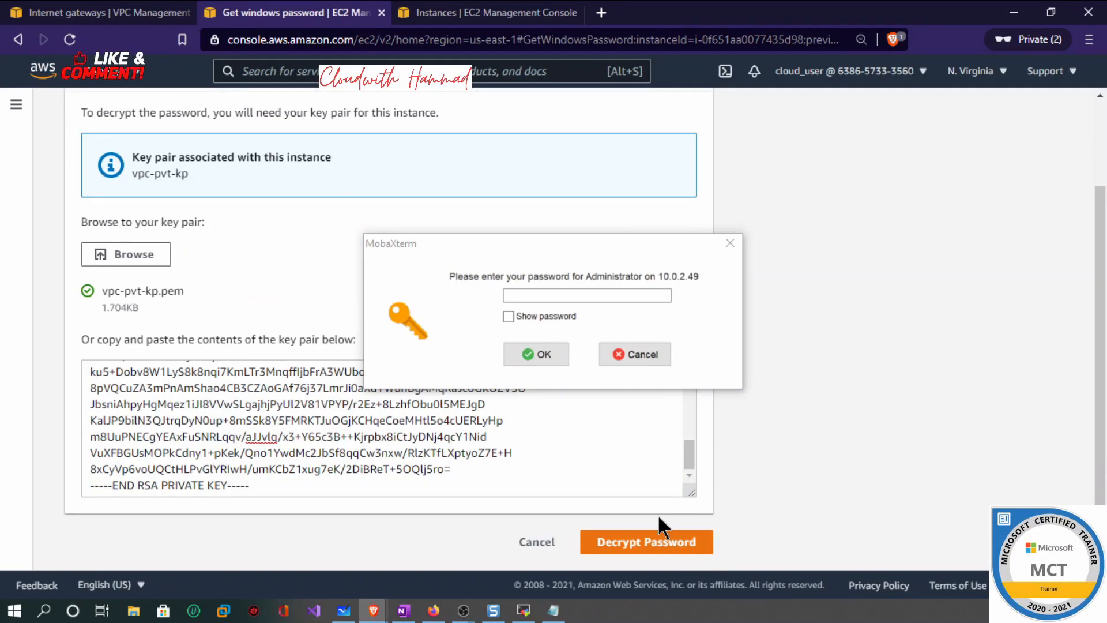
{"action": "left_click", "coordinate": [644, 551]}
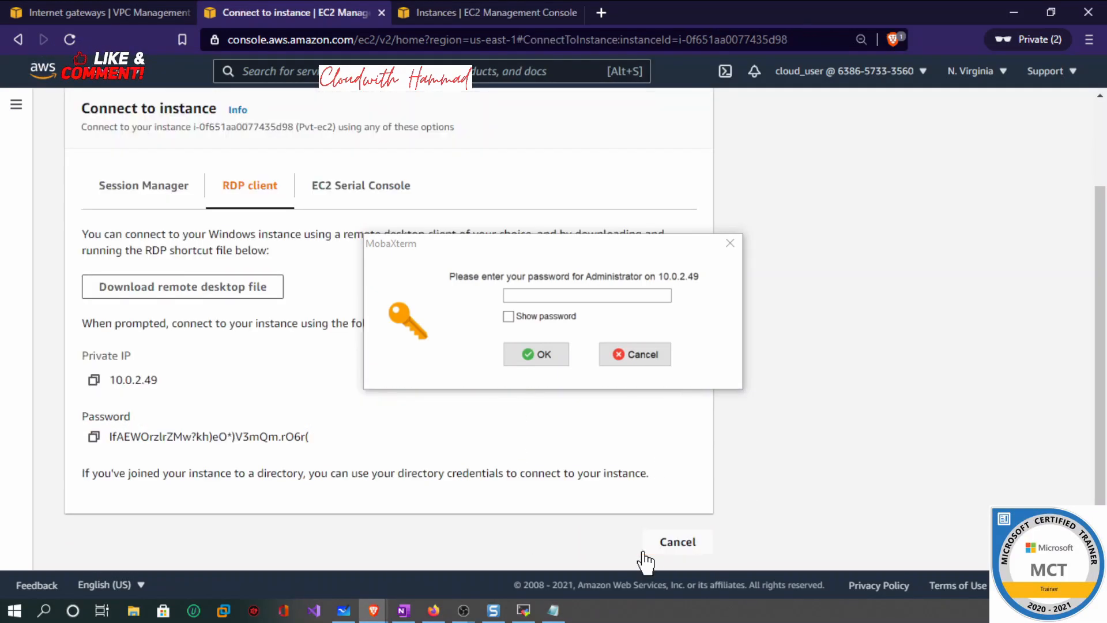
{"action": "left_click", "coordinate": [94, 436]}
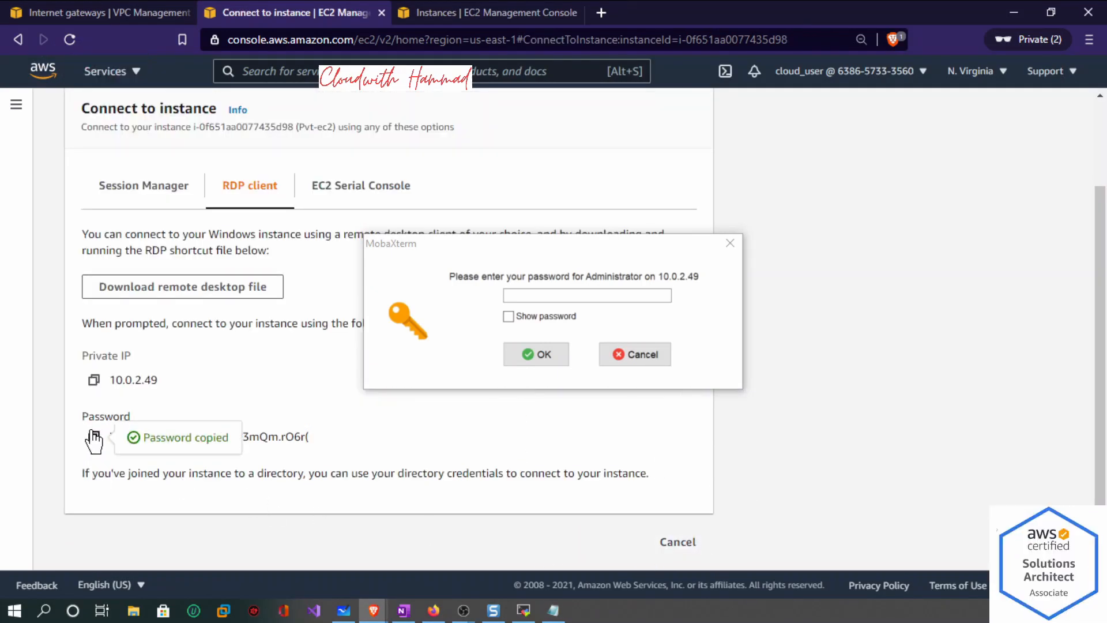
Try to connect directly to 10.0.2.49 from MobaXterm by entering the decrypted administrator password, and dismiss the resulting dialog.
{"action": "left_click", "coordinate": [523, 610]}
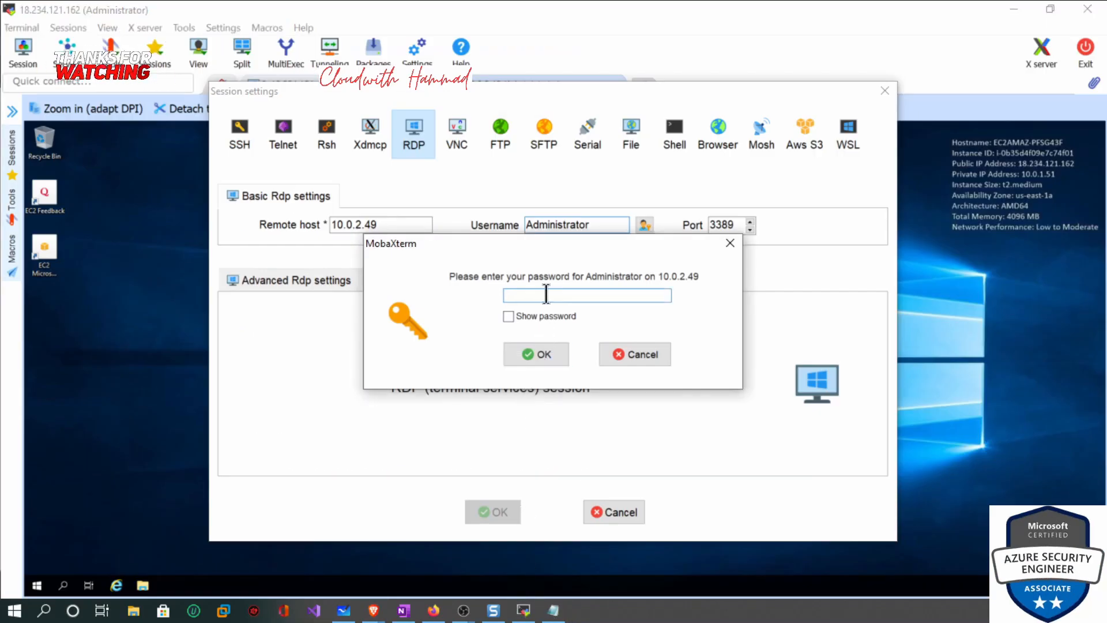
{"action": "key", "text": "ctrl+v"}
{"action": "key", "text": "Return"}
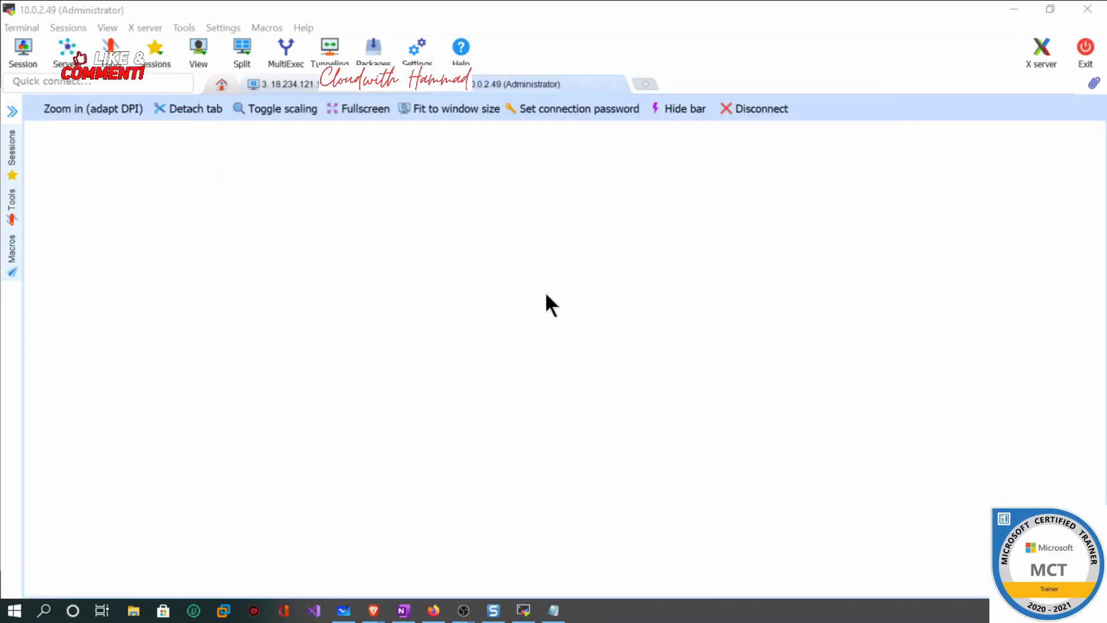
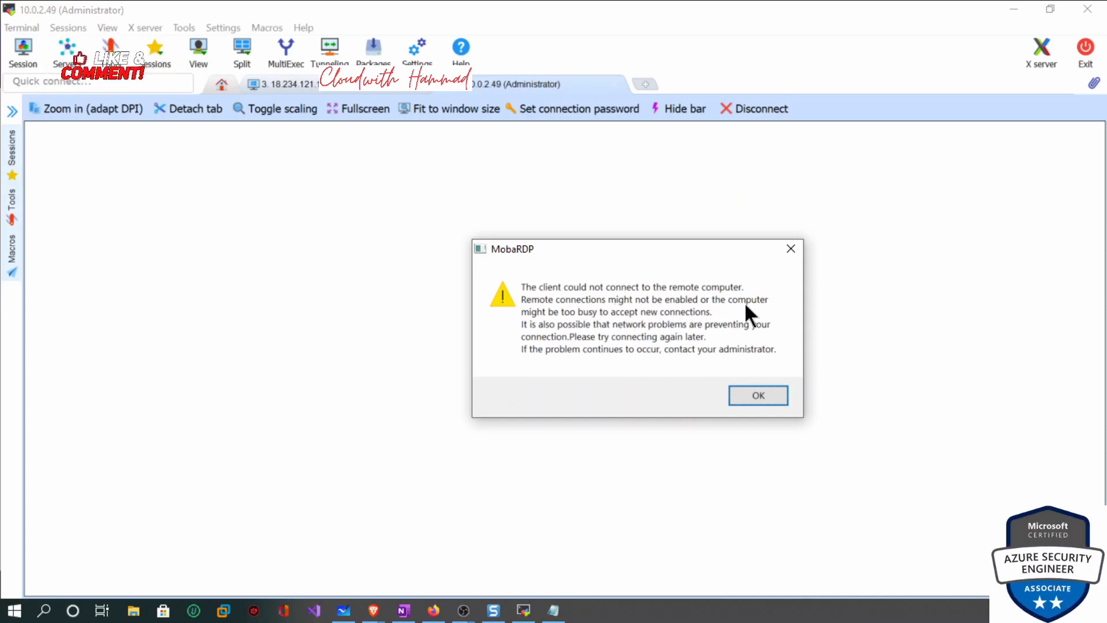
{"action": "left_click", "coordinate": [758, 395]}
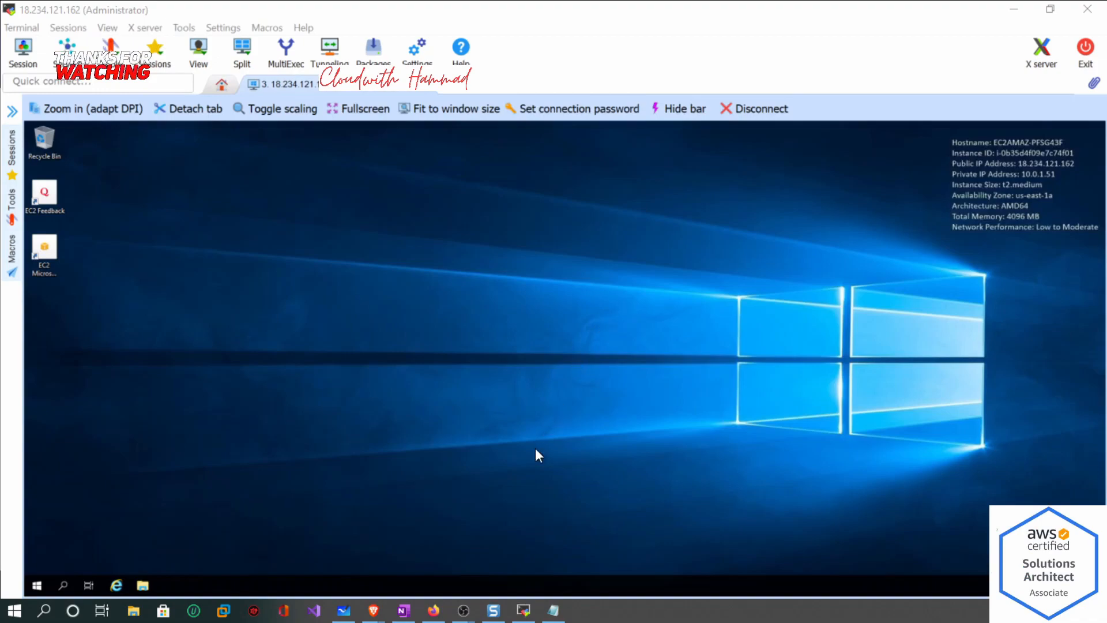
Review the VPC subnet diagram in Microsoft Whiteboard, and open Remote Desktop Connection inside the public instance's MobaXterm session.
{"action": "left_click", "coordinate": [344, 610]}
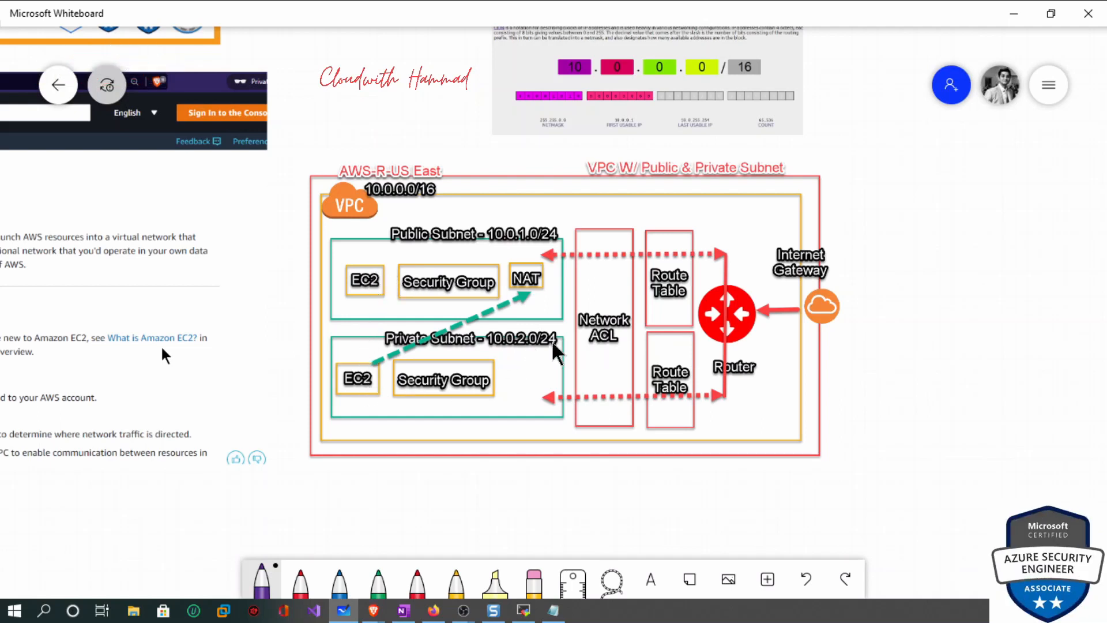
{"action": "left_click", "coordinate": [1012, 12]}
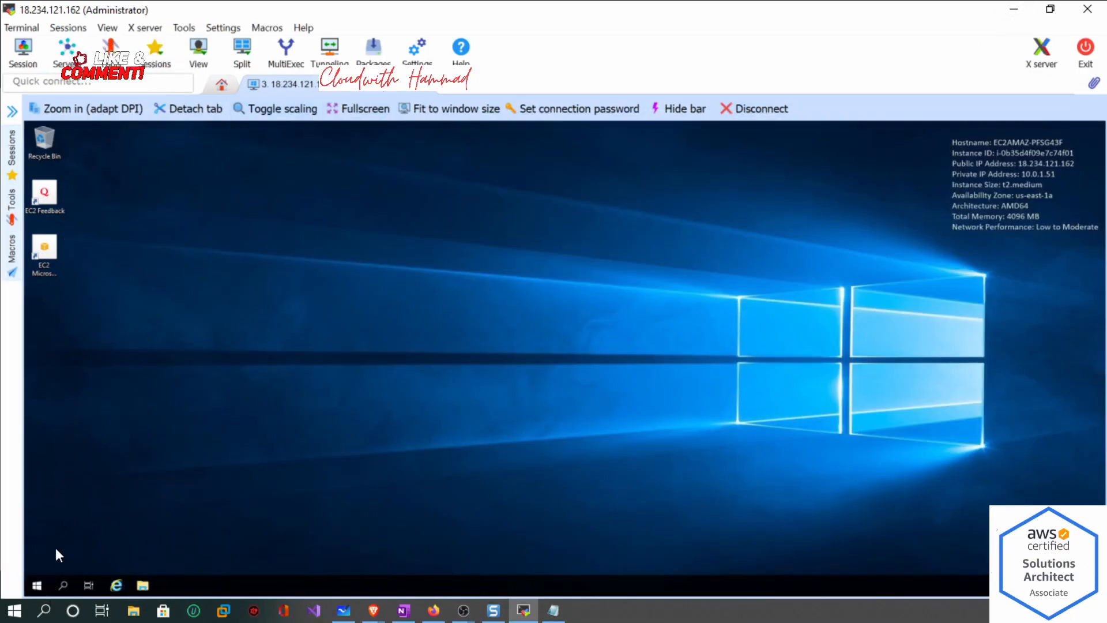
{"action": "left_click", "coordinate": [42, 583]}
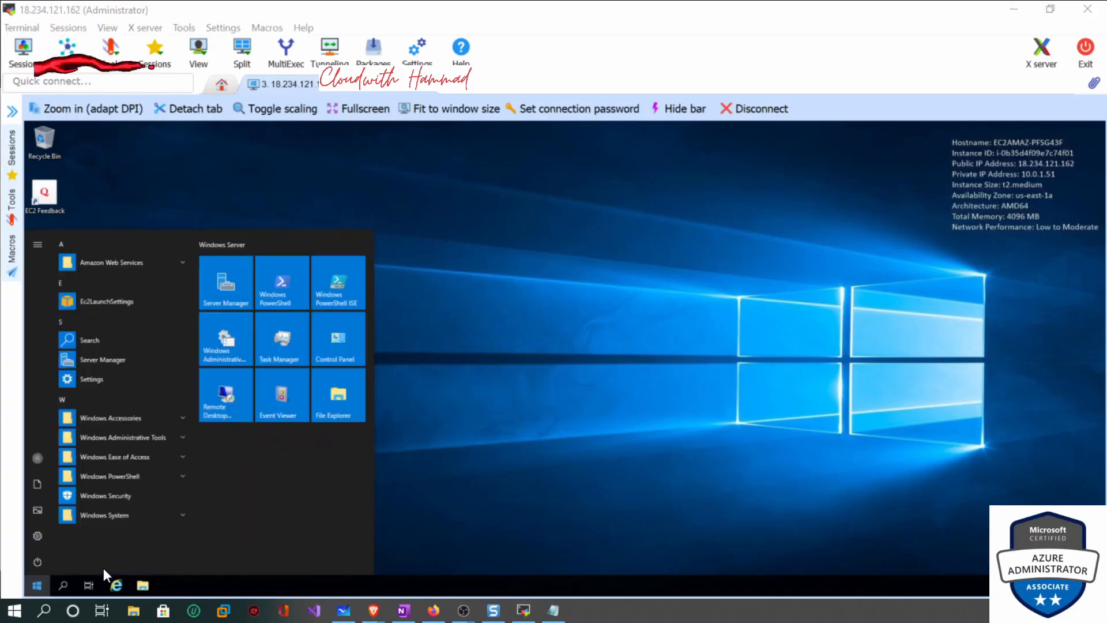
{"action": "left_click", "coordinate": [220, 400]}
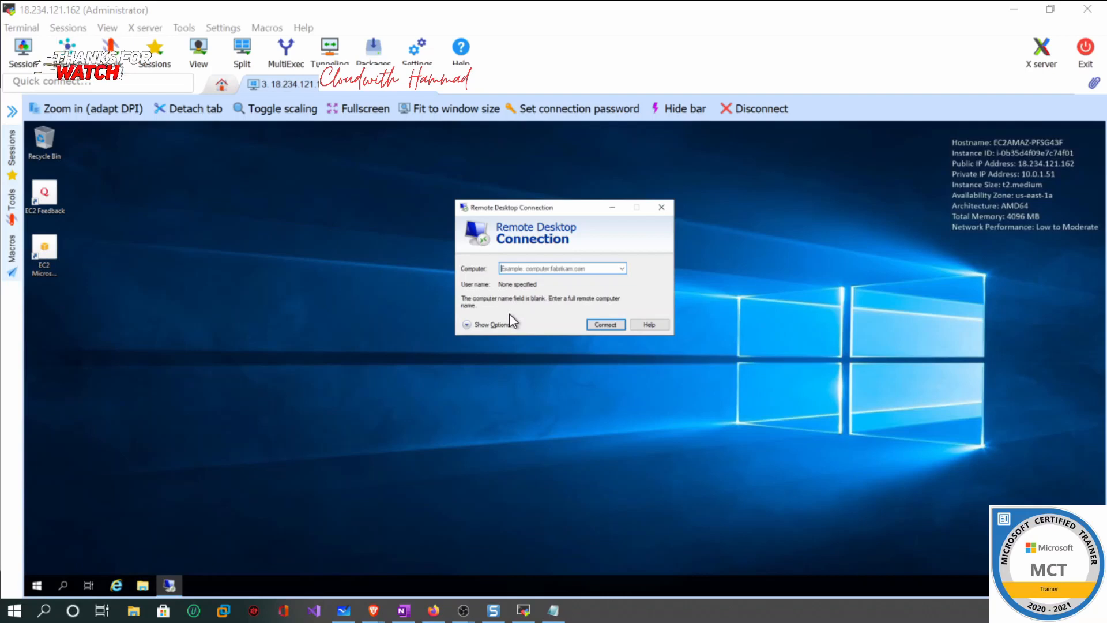
{"action": "left_click", "coordinate": [531, 268]}
{"action": "key", "text": "ctrl+v"}
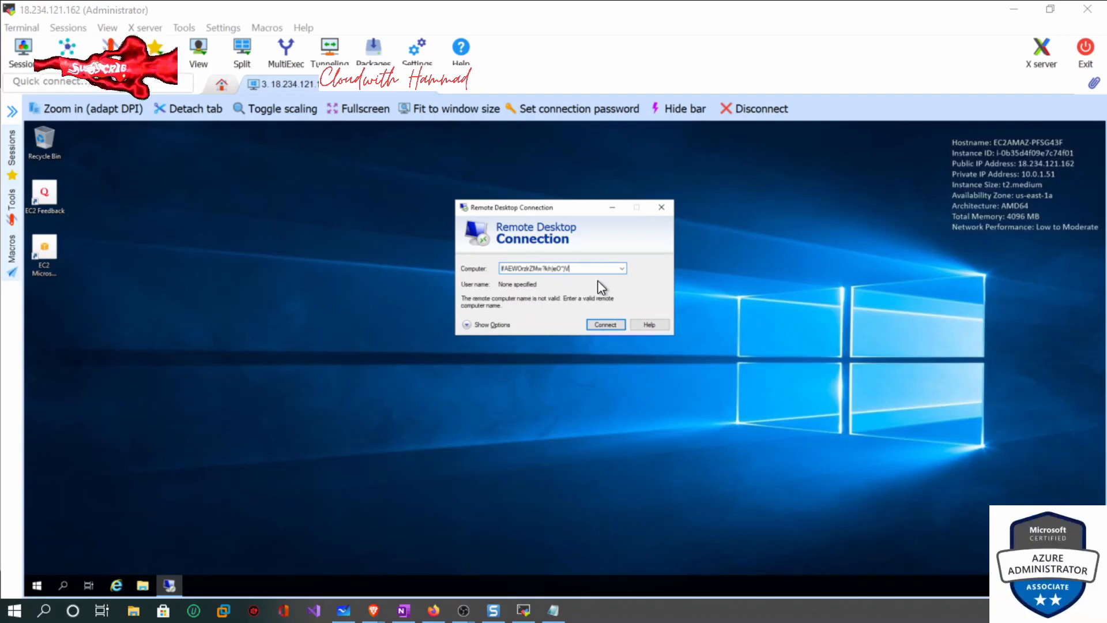
{"action": "key", "text": "BackSpace"}
{"action": "key", "text": "BackSpace"}
{"action": "key", "text": "BackSpace"}
{"action": "key", "text": "BackSpace"}
{"action": "key", "text": "BackSpace"}
{"action": "key", "text": "BackSpace"}
{"action": "key", "text": "BackSpace"}
{"action": "key", "text": "BackSpace"}
{"action": "key", "text": "BackSpace"}
{"action": "key", "text": "BackSpace"}
{"action": "key", "text": "BackSpace"}
{"action": "key", "text": "BackSpace"}
{"action": "key", "text": "BackSpace"}
{"action": "key", "text": "BackSpace"}
{"action": "key", "text": "BackSpace"}
{"action": "key", "text": "BackSpace"}
{"action": "key", "text": "BackSpace"}
{"action": "key", "text": "BackSpace"}
{"action": "key", "text": "BackSpace"}
{"action": "key", "text": "BackSpace"}
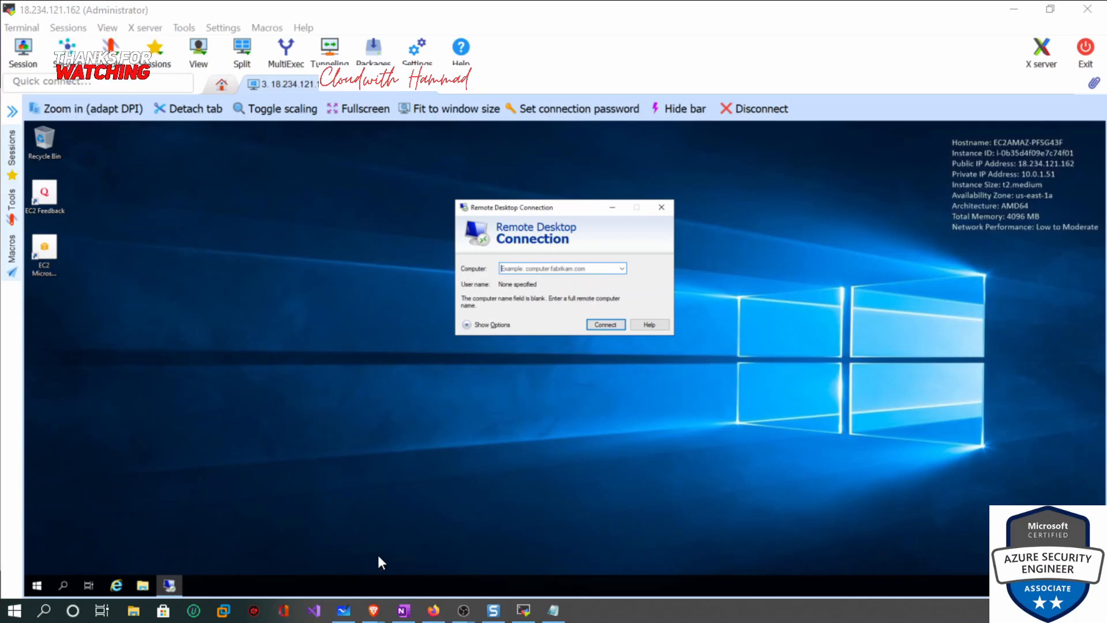
Copy Pvt-ec2's private IP from the EC2 console and start a Remote Desktop connection to 10.0.2.49 from the public instance.
{"action": "mouse_move", "coordinate": [373, 610]}
{"action": "left_click", "coordinate": [553, 519]}
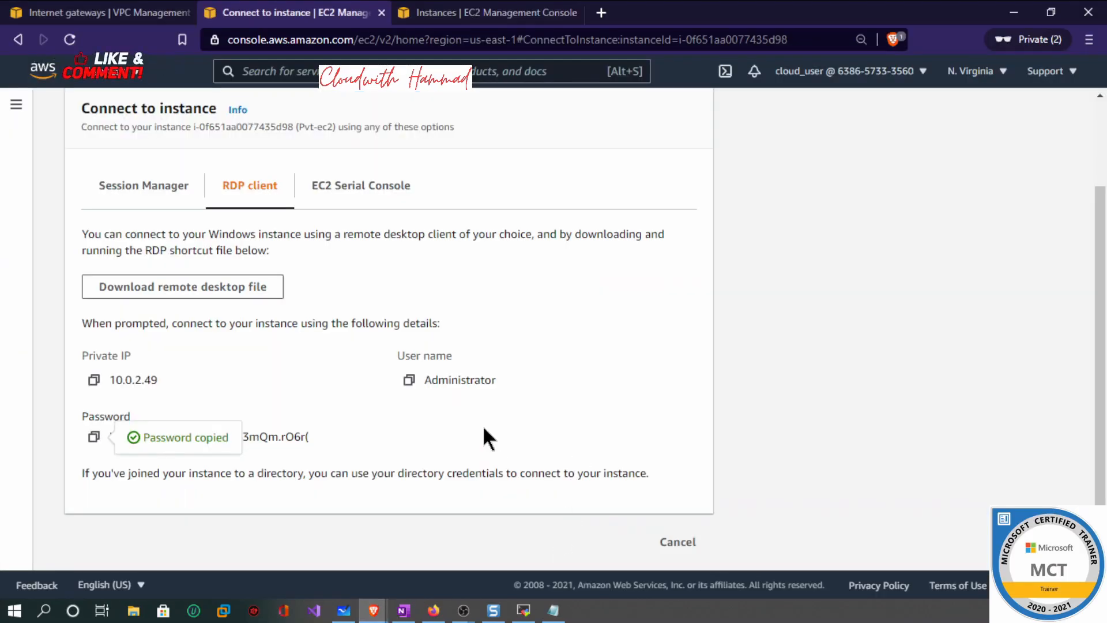
{"action": "left_click", "coordinate": [93, 380]}
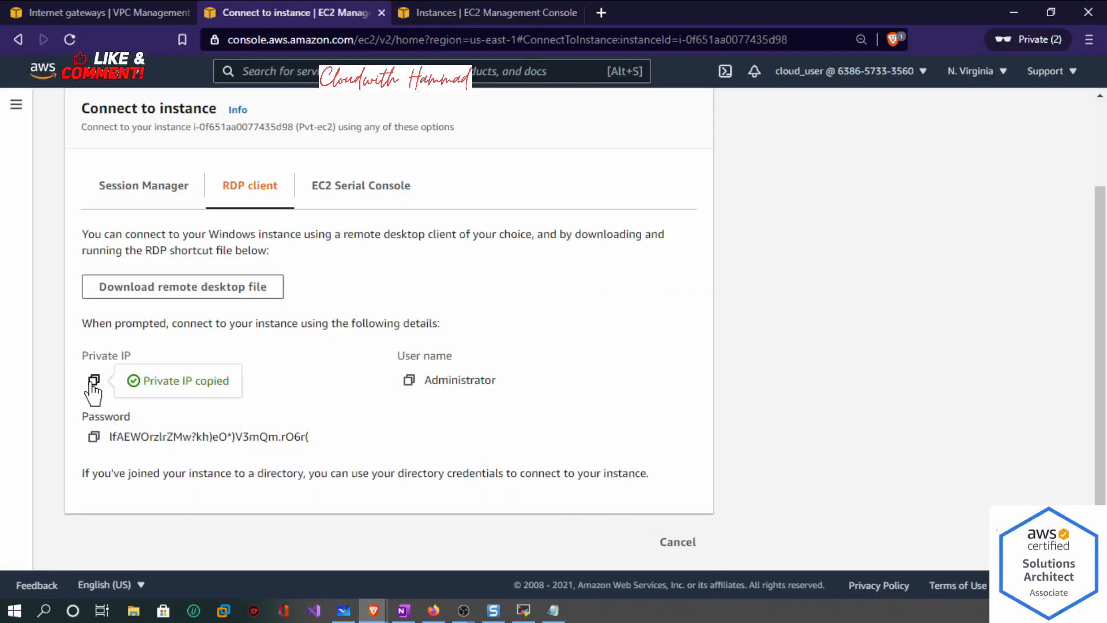
{"action": "mouse_move", "coordinate": [523, 609]}
{"action": "left_click", "coordinate": [523, 542]}
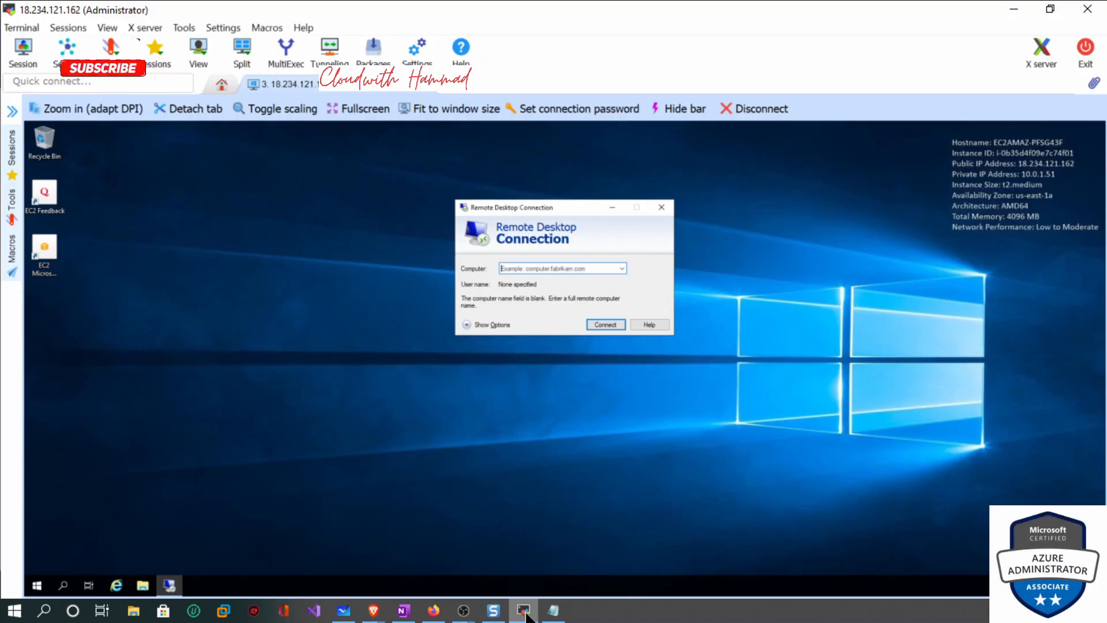
{"action": "left_click", "coordinate": [535, 269]}
{"action": "key", "text": "ctrl+v"}
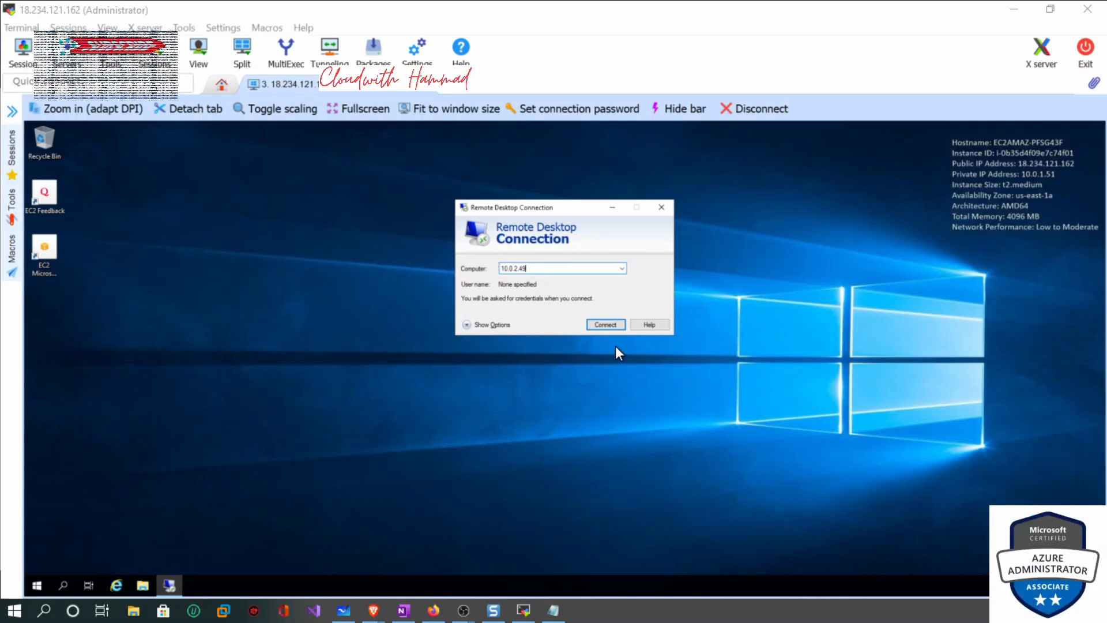
{"action": "left_click", "coordinate": [599, 325]}
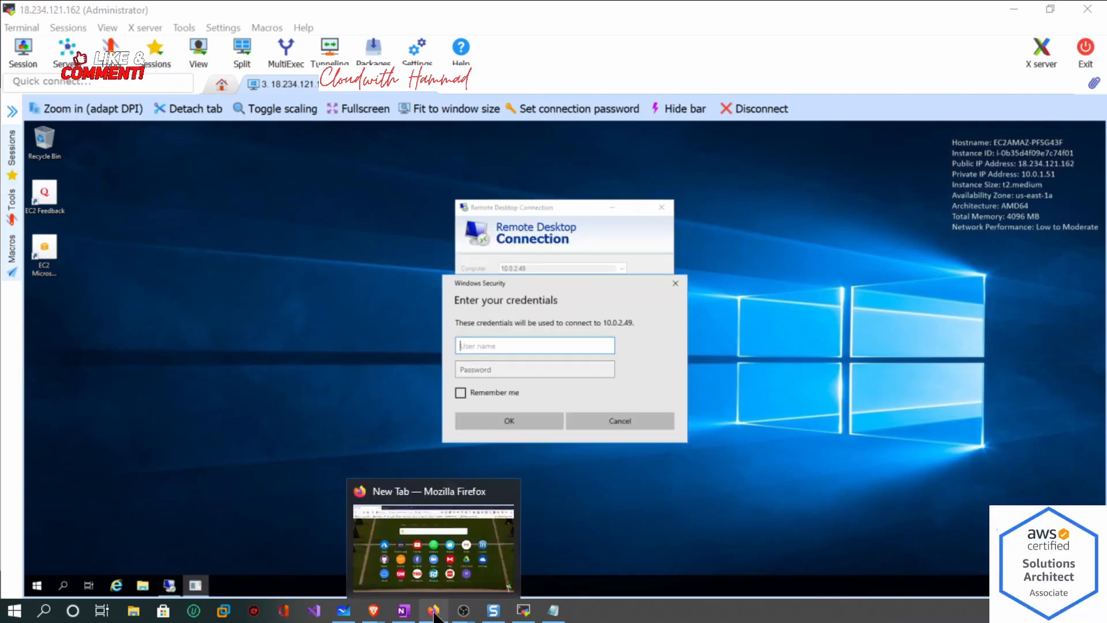
Copy the user name from Pvt-ec2's RDP client details and enter Administrator in the remote desktop credentials prompt.
{"action": "mouse_move", "coordinate": [374, 610]}
{"action": "left_click", "coordinate": [539, 572]}
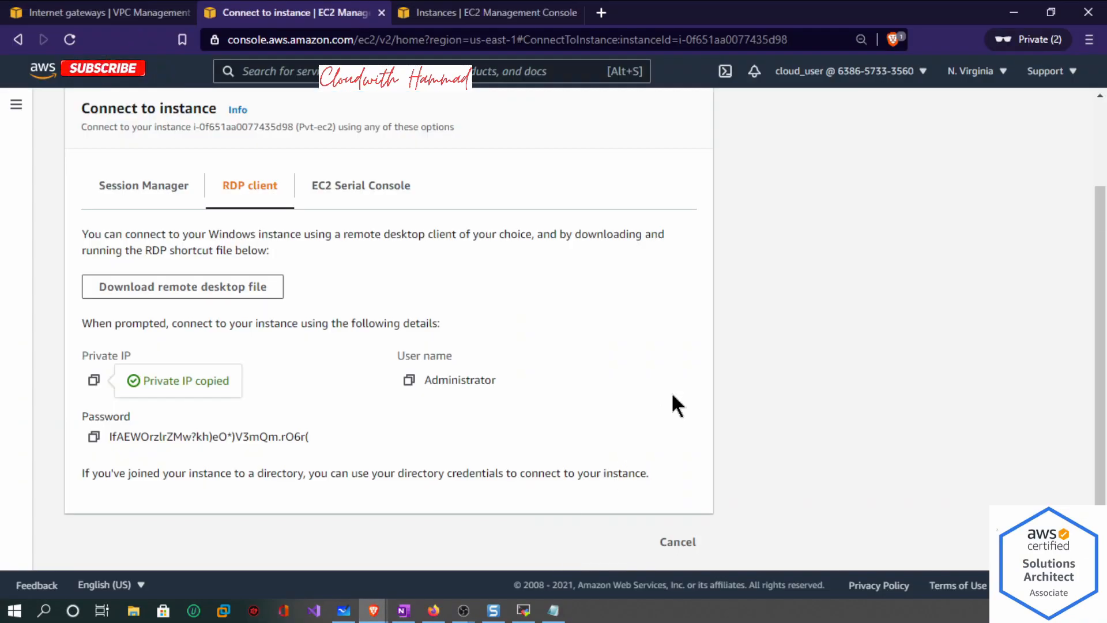
{"action": "left_click", "coordinate": [409, 381]}
{"action": "left_click", "coordinate": [523, 610]}
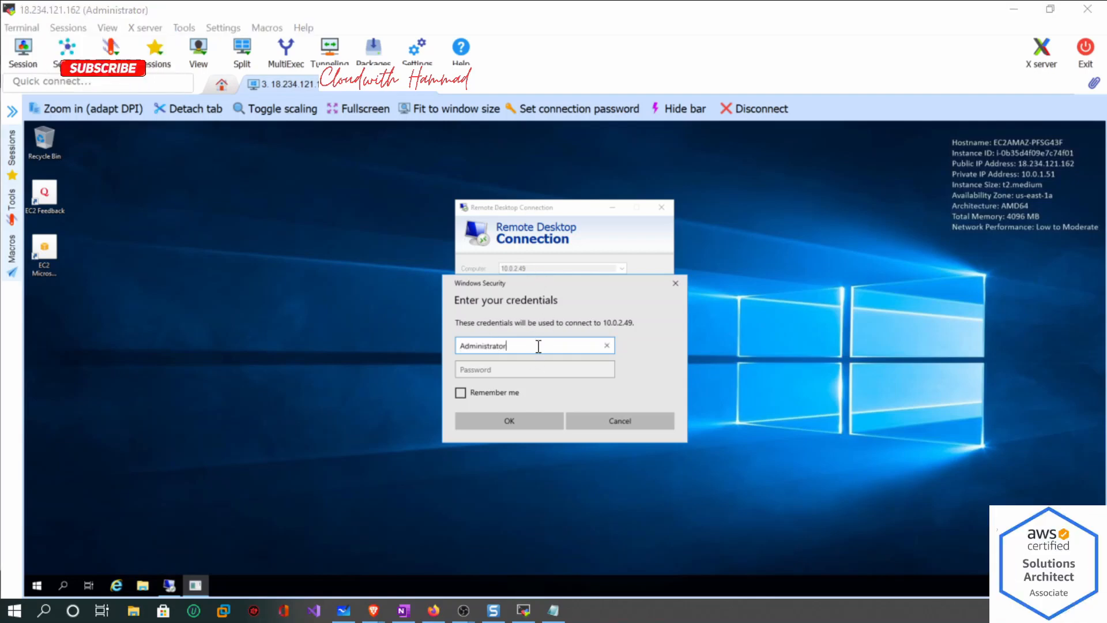
Copy Pvt-ec2's decrypted password from the EC2 console, enter it in the credentials prompt's password field and submit the credentials.
{"action": "mouse_move", "coordinate": [373, 610]}
{"action": "left_click", "coordinate": [605, 562]}
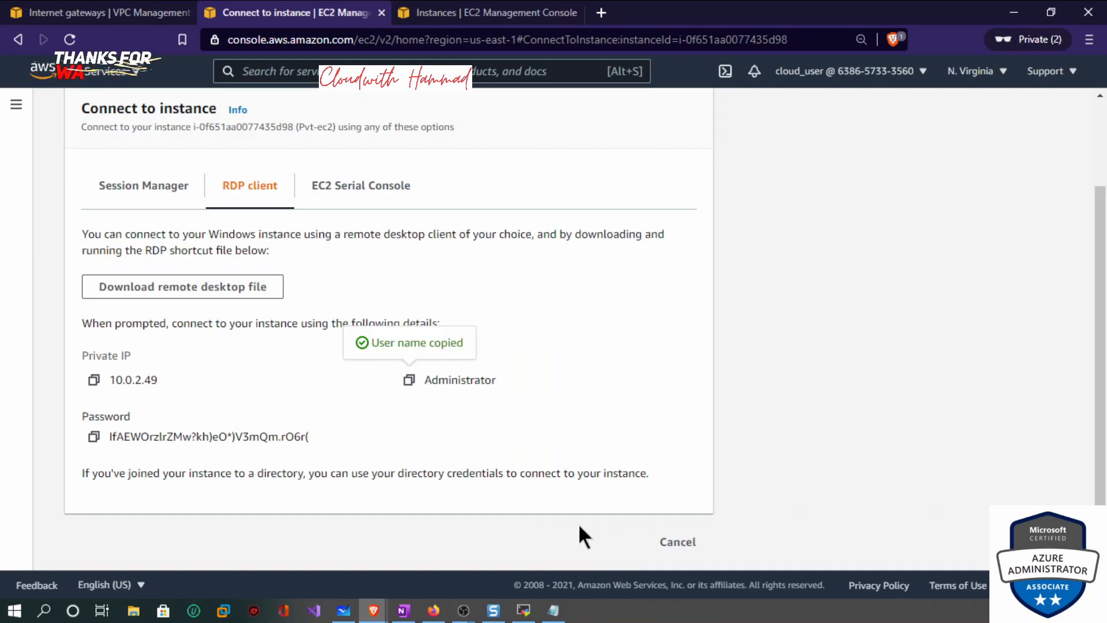
{"action": "left_click", "coordinate": [95, 437]}
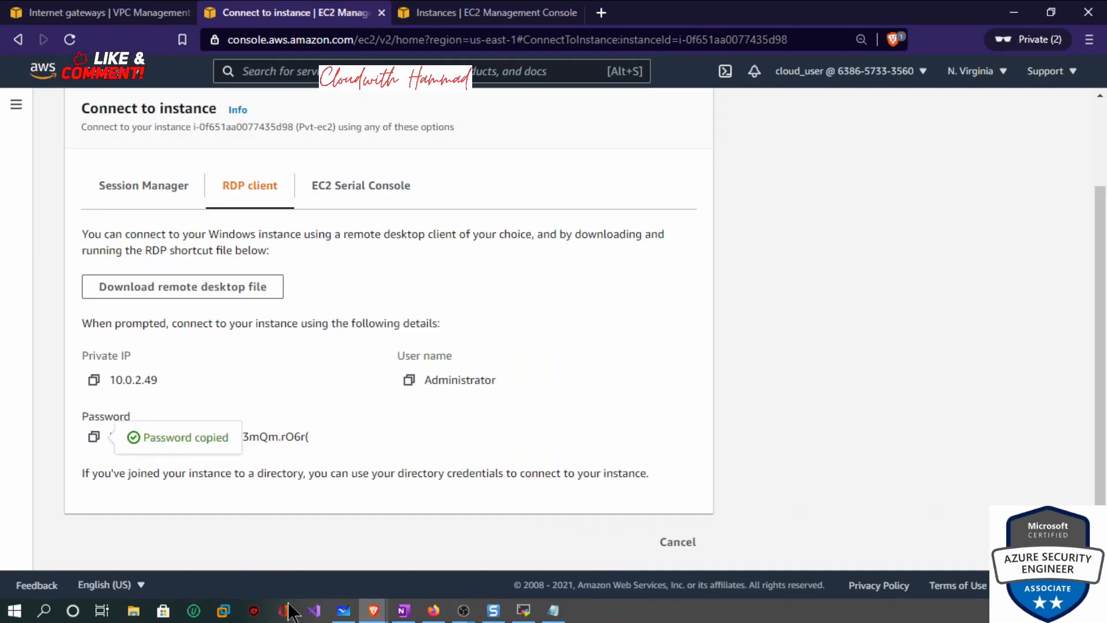
{"action": "mouse_move", "coordinate": [372, 608]}
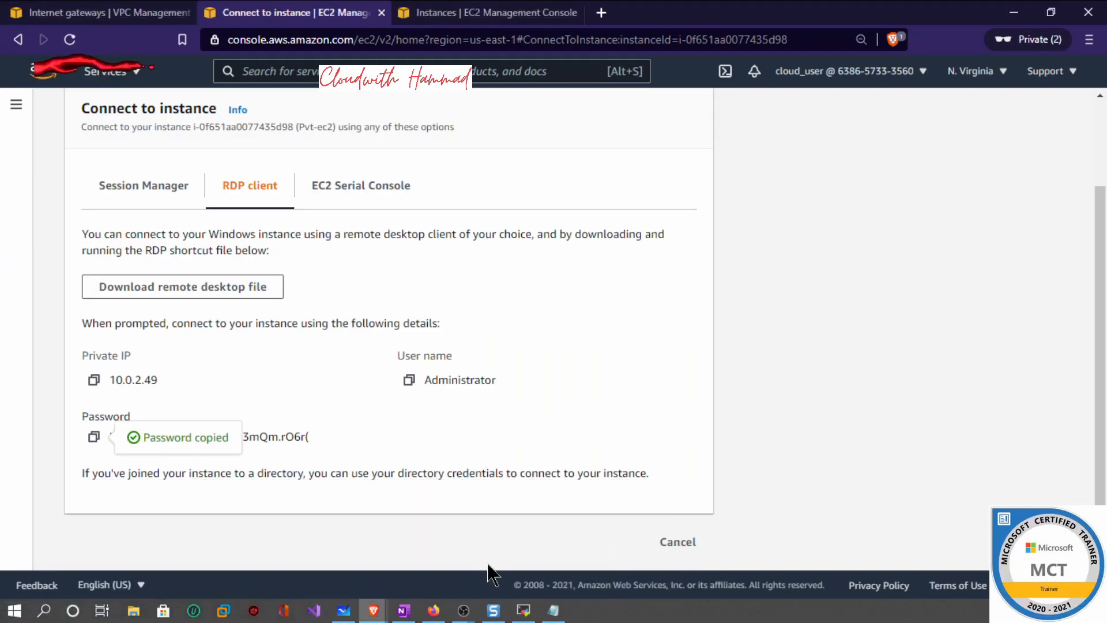
{"action": "mouse_move", "coordinate": [405, 616]}
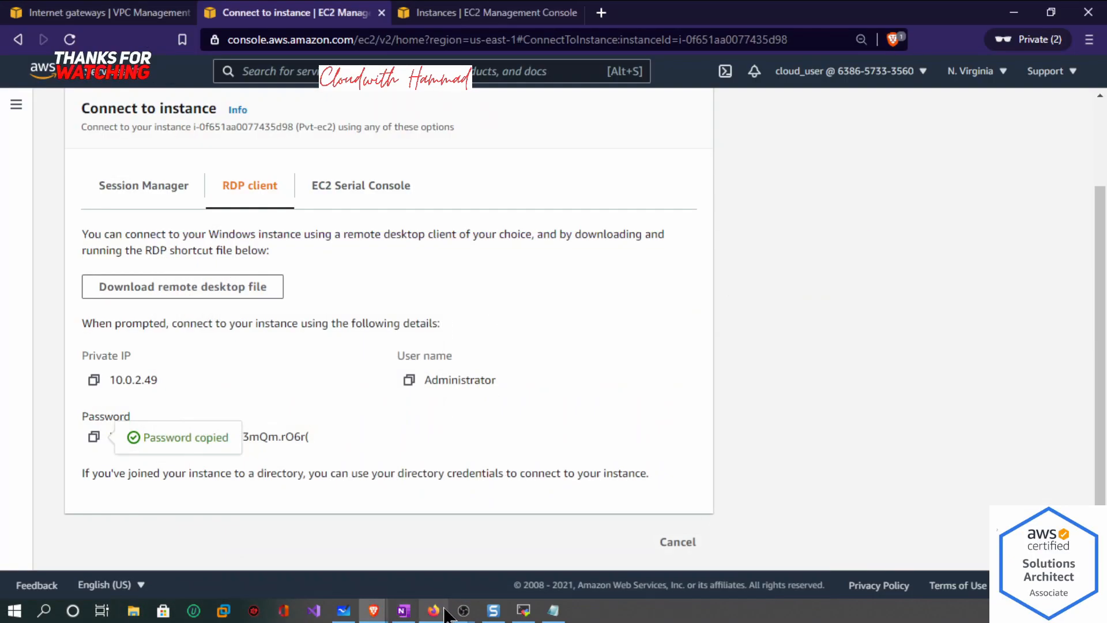
{"action": "left_click", "coordinate": [524, 610]}
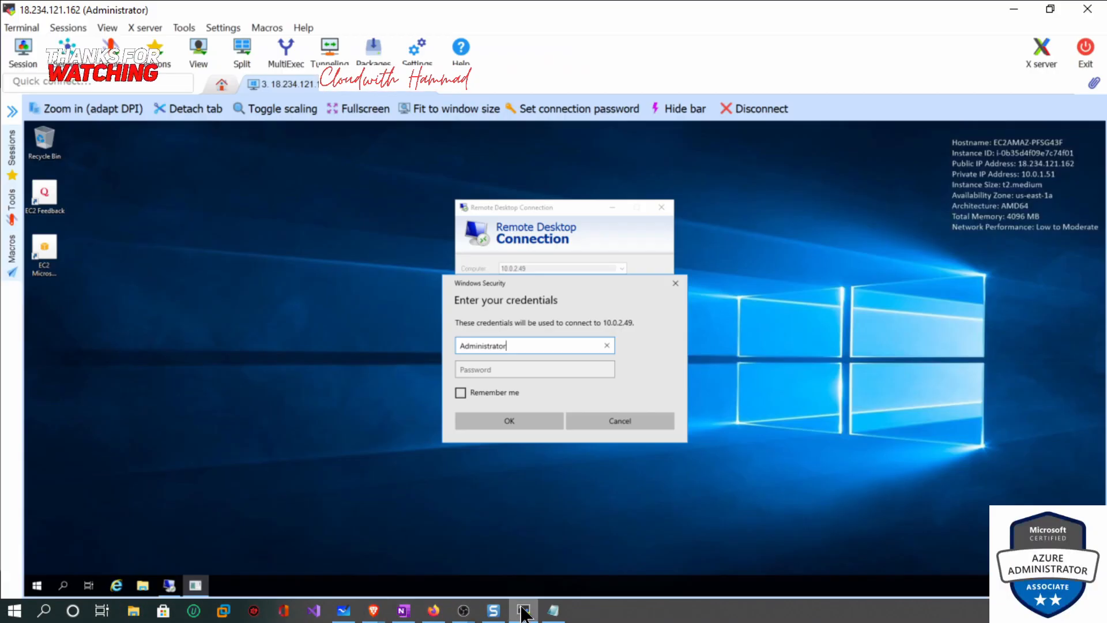
{"action": "left_click", "coordinate": [487, 370]}
{"action": "key", "text": "ctrl+v"}
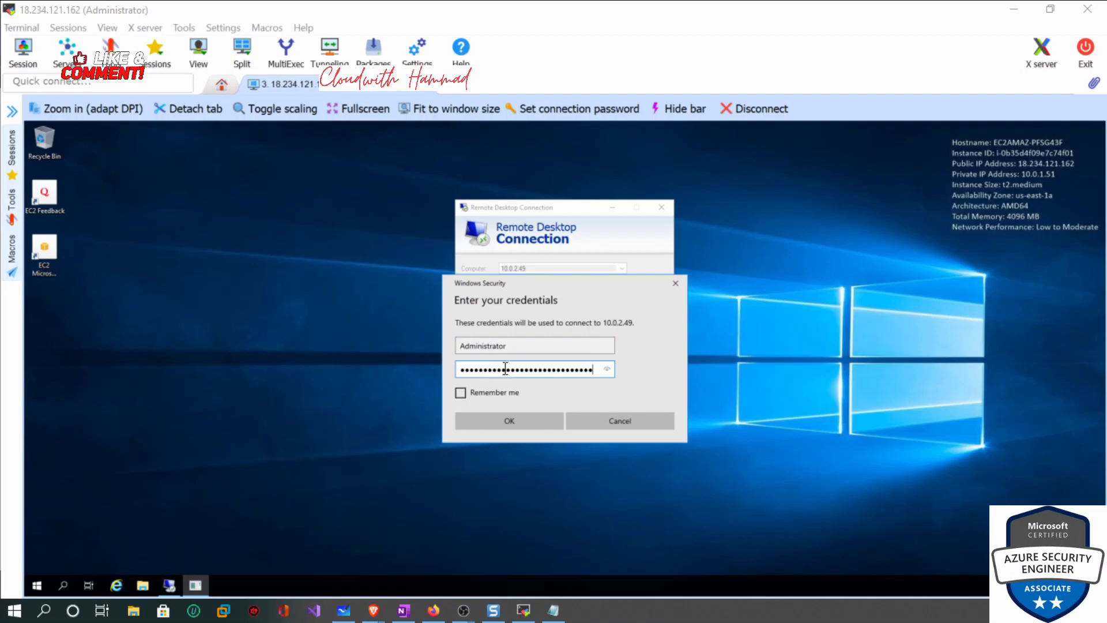
{"action": "left_click", "coordinate": [502, 420]}
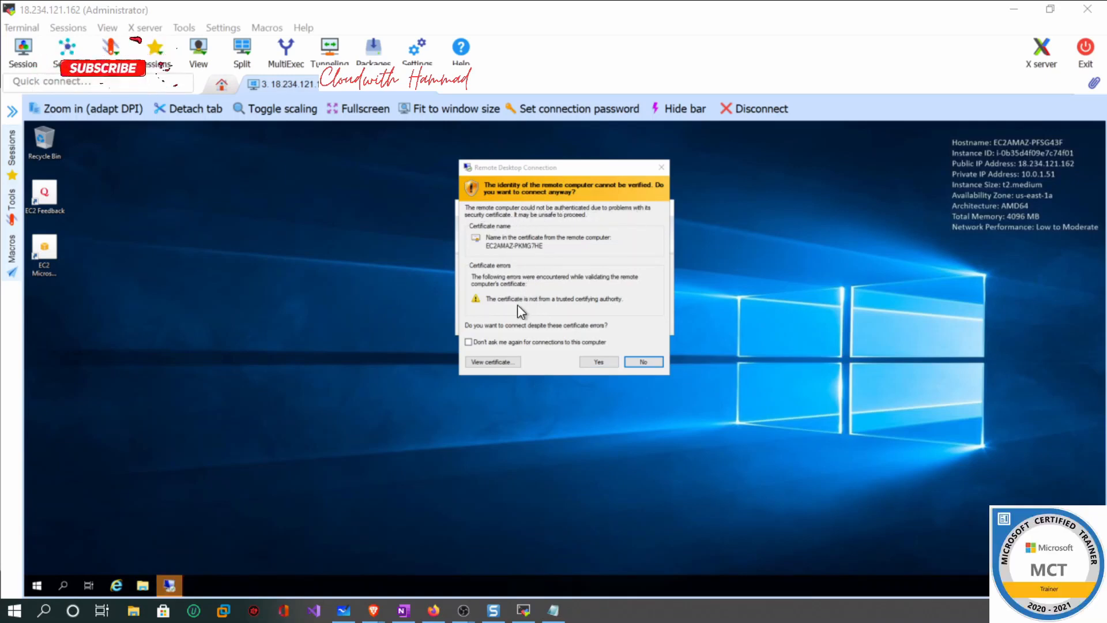
Accept the untrusted certificate to open the 10.0.2.49 desktop, and reposition and maximize its remote desktop window.
{"action": "left_click", "coordinate": [603, 361]}
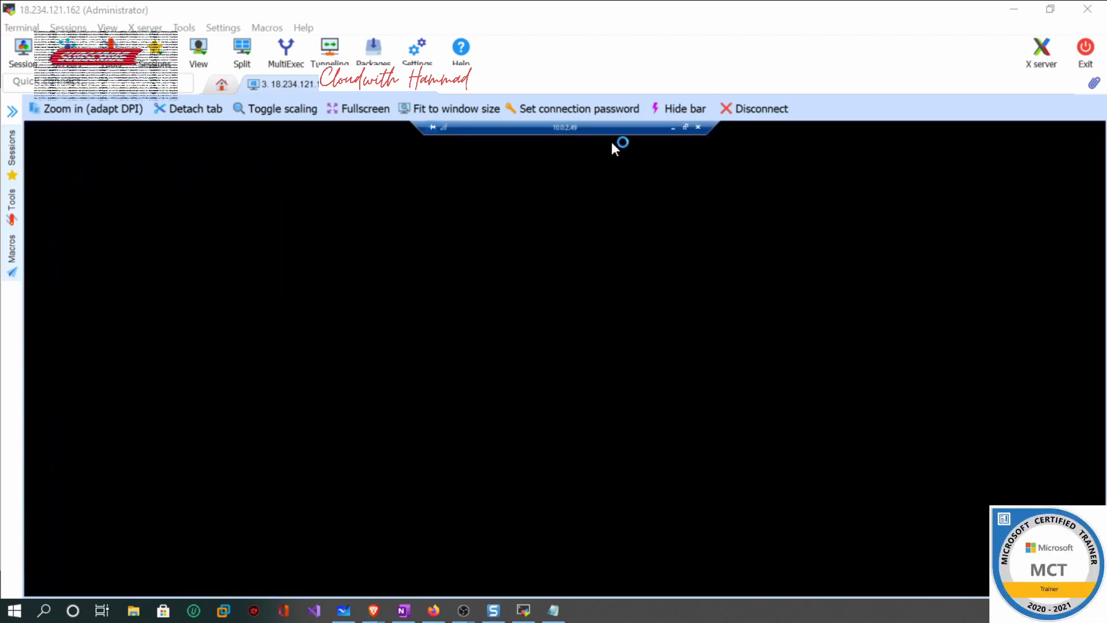
{"action": "left_click", "coordinate": [685, 126]}
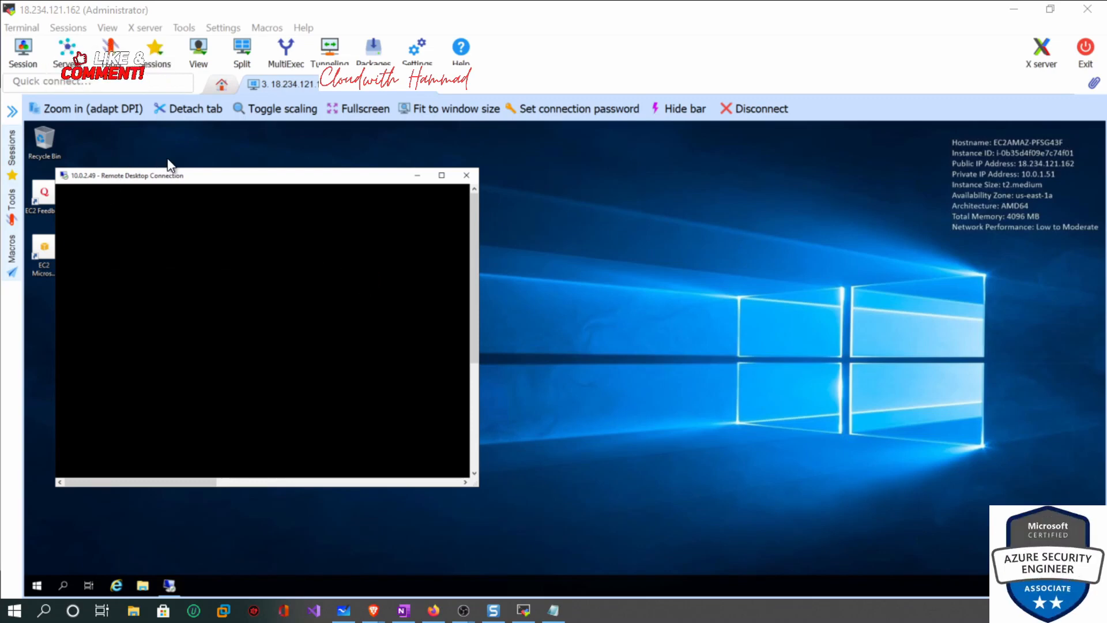
{"action": "left_click_drag", "start_coordinate": [217, 175], "coordinate": [513, 171]}
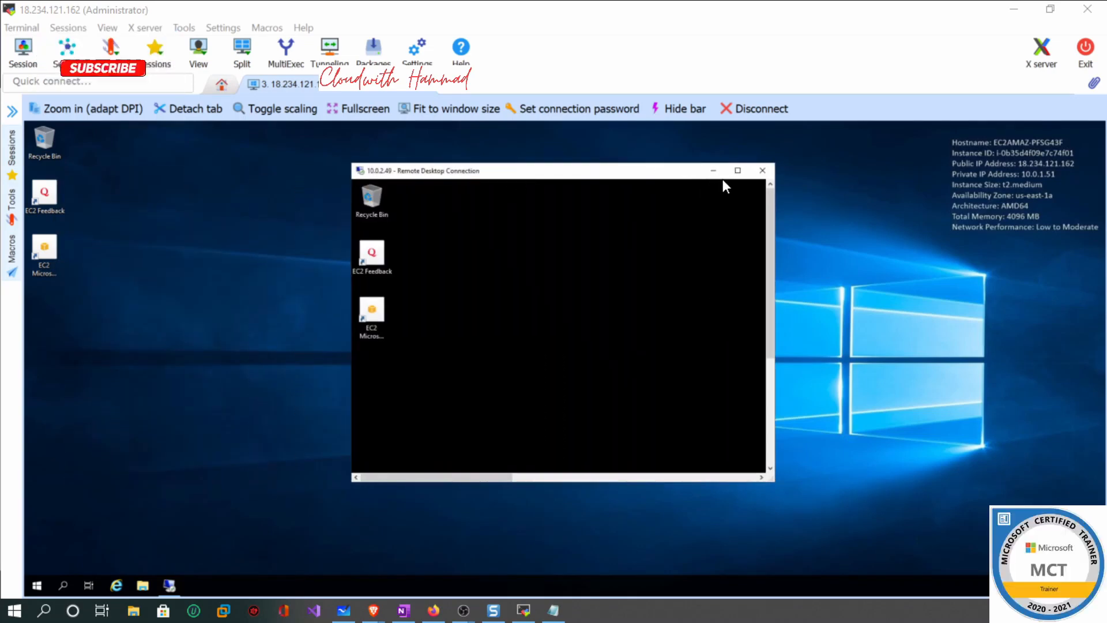
{"action": "left_click", "coordinate": [742, 172]}
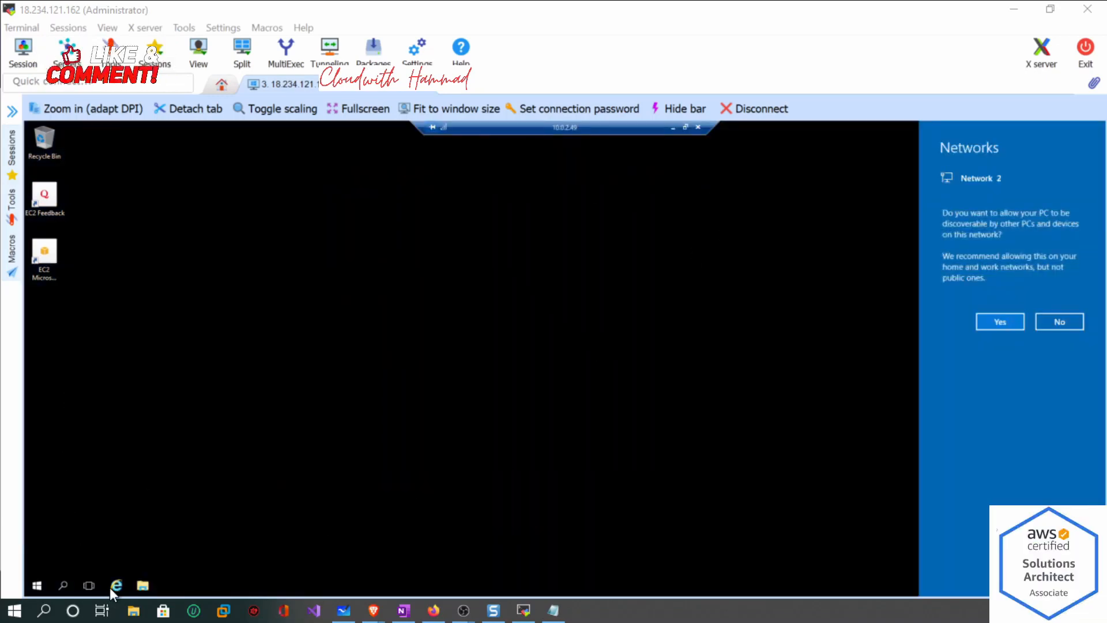
Open Internet Explorer on the private instance, maximize its window and accept the recommended security, privacy and compatibility settings.
{"action": "left_click", "coordinate": [116, 586]}
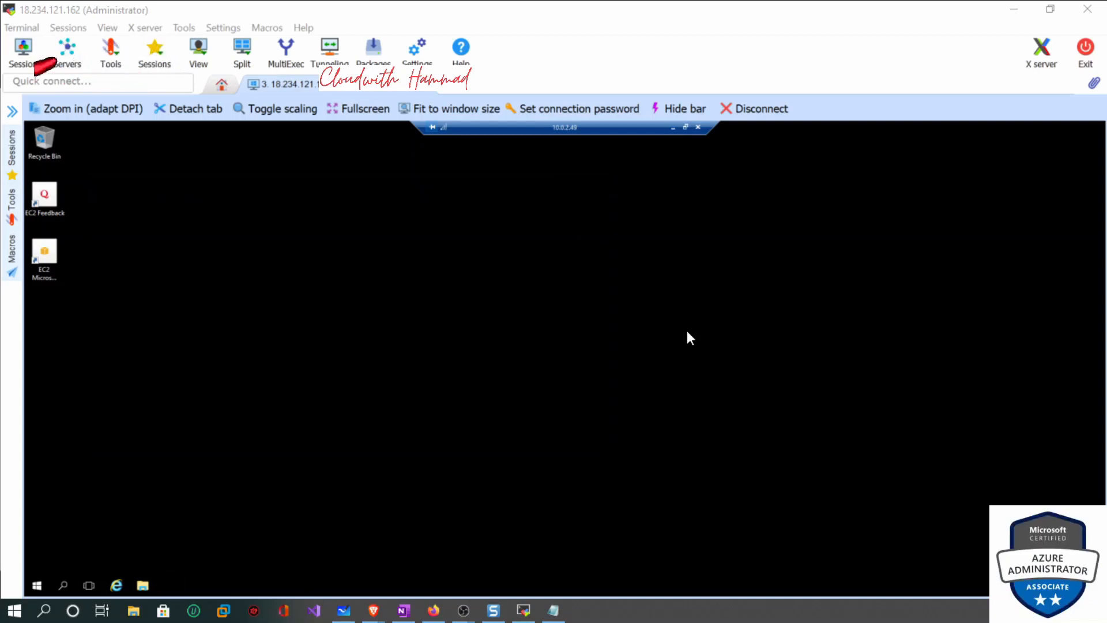
{"action": "left_click", "coordinate": [115, 585]}
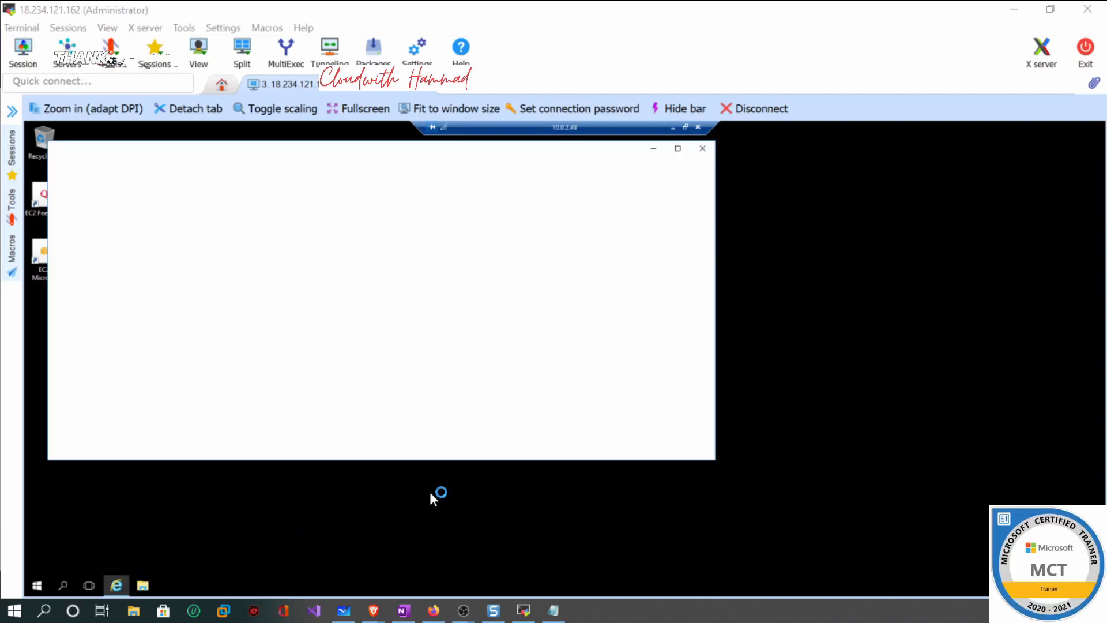
{"action": "left_click", "coordinate": [677, 149]}
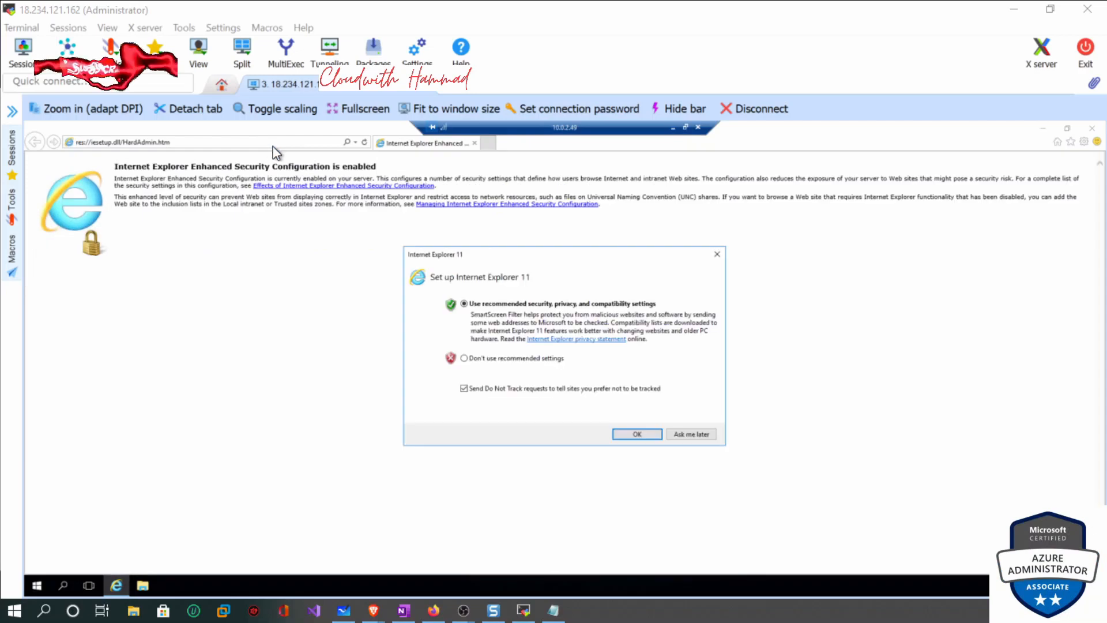
{"action": "left_click", "coordinate": [652, 435]}
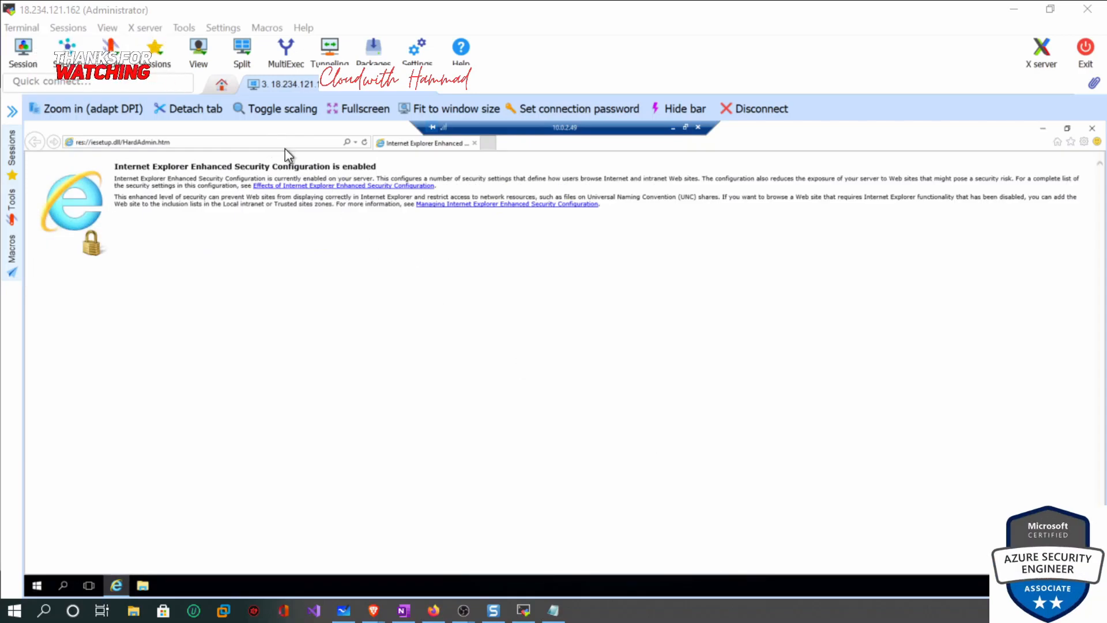
Browse to google.com from the private instance to test internet access, accepting the secure connection alert.
{"action": "left_click", "coordinate": [270, 142]}
{"action": "type", "text": "google"}
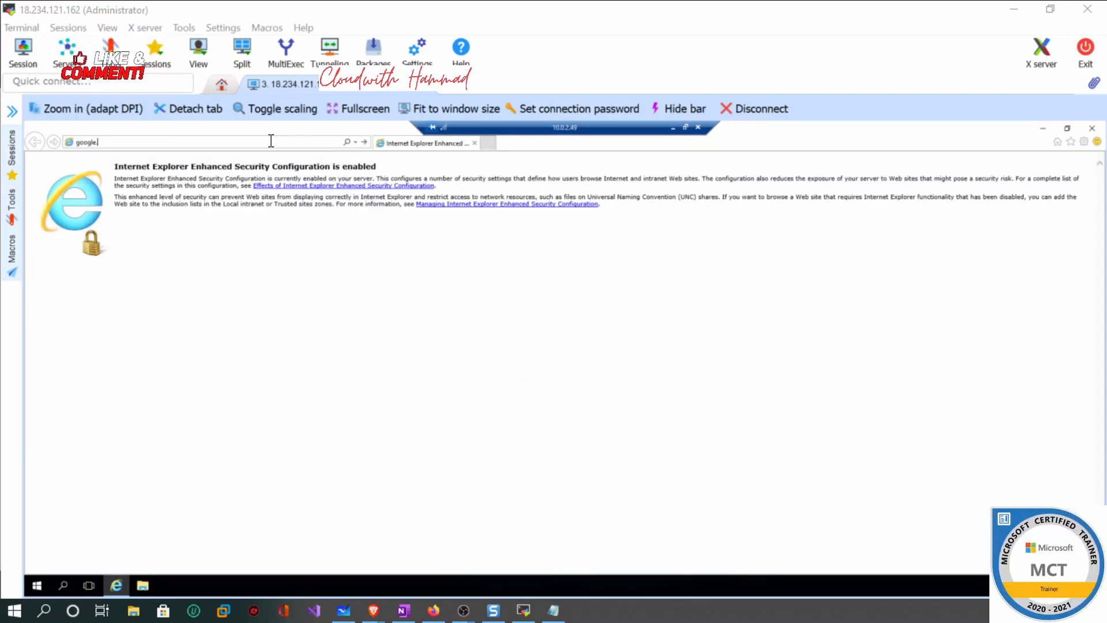
{"action": "key", "text": "Return"}
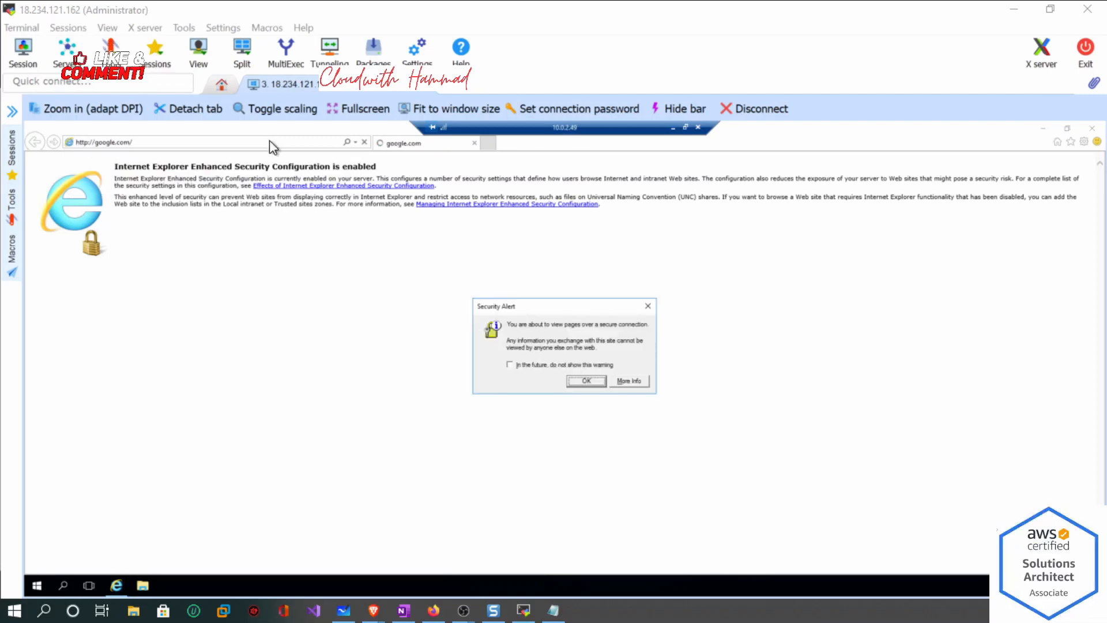
{"action": "left_click", "coordinate": [582, 383]}
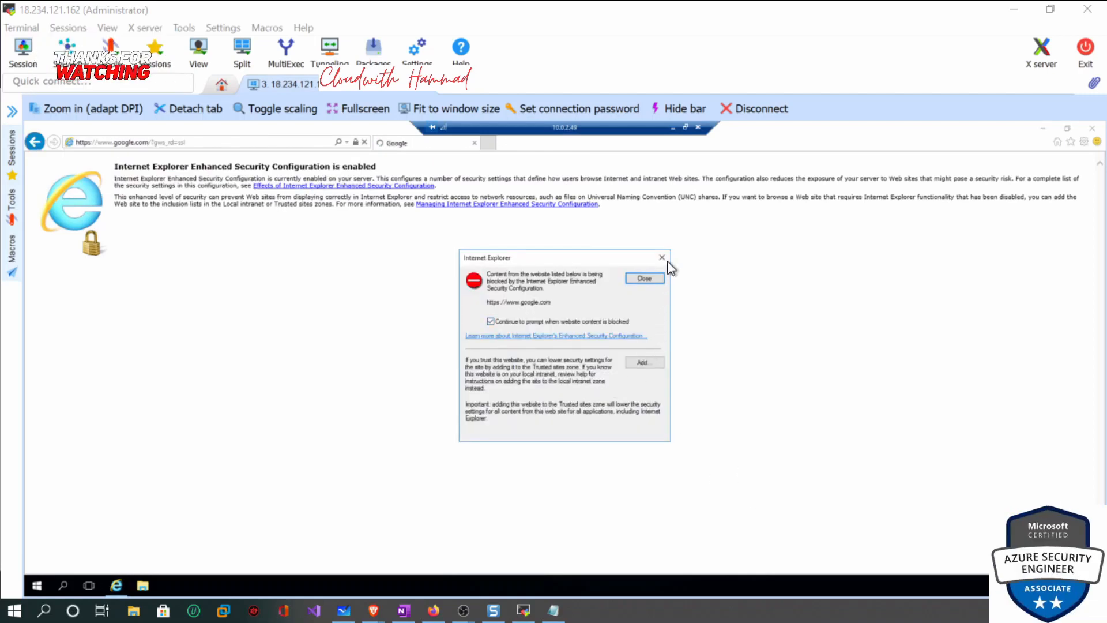
{"action": "left_click", "coordinate": [658, 361]}
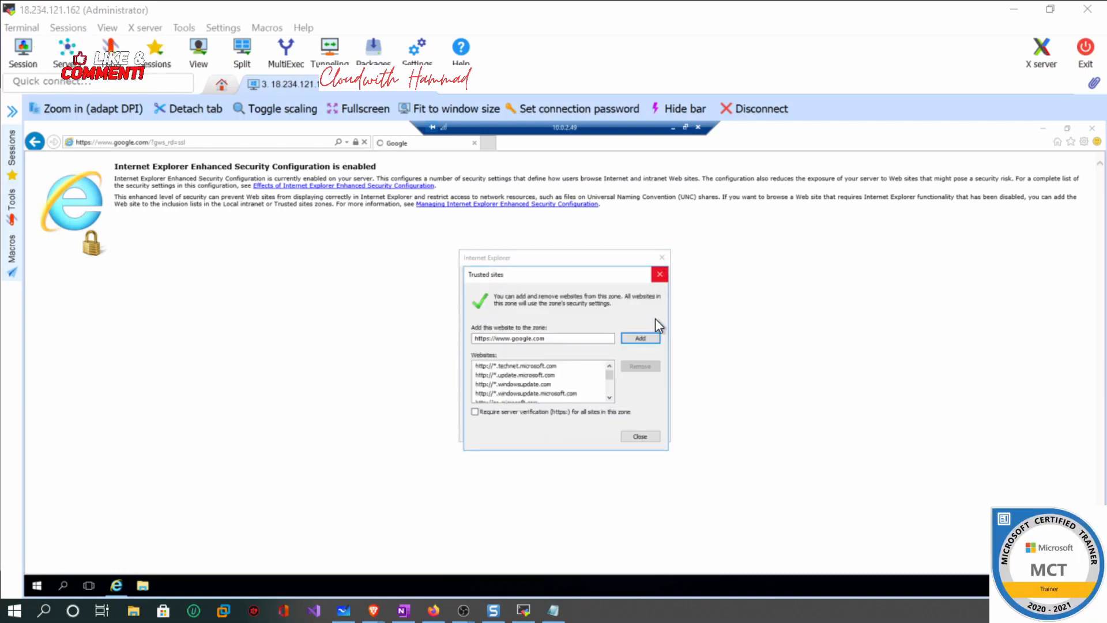
{"action": "left_click", "coordinate": [640, 338]}
{"action": "left_click", "coordinate": [660, 274]}
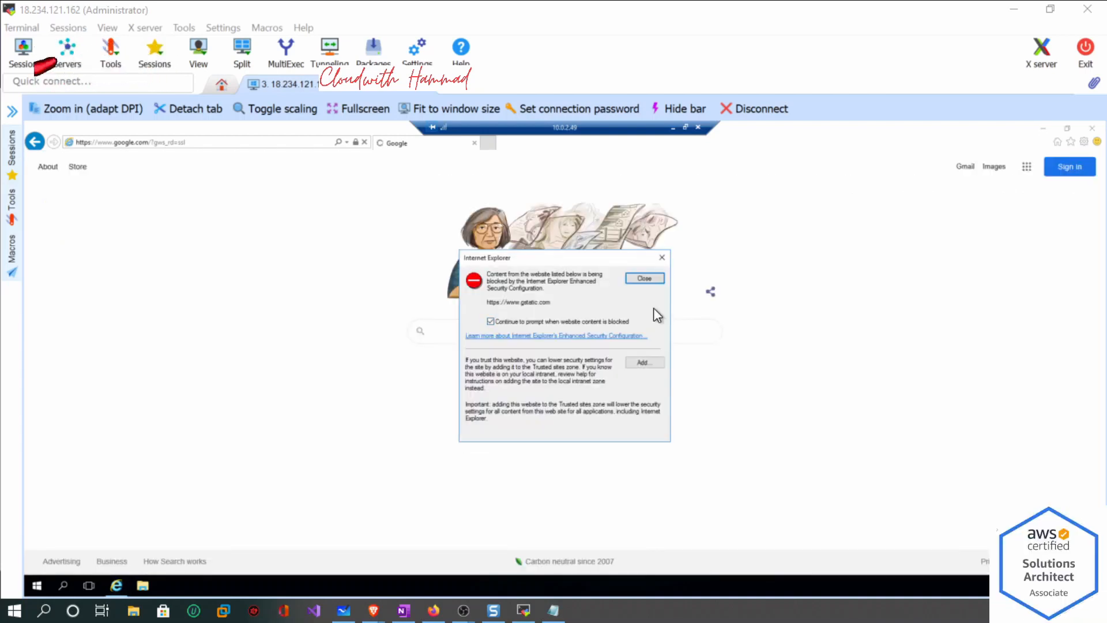
{"action": "left_click", "coordinate": [662, 257]}
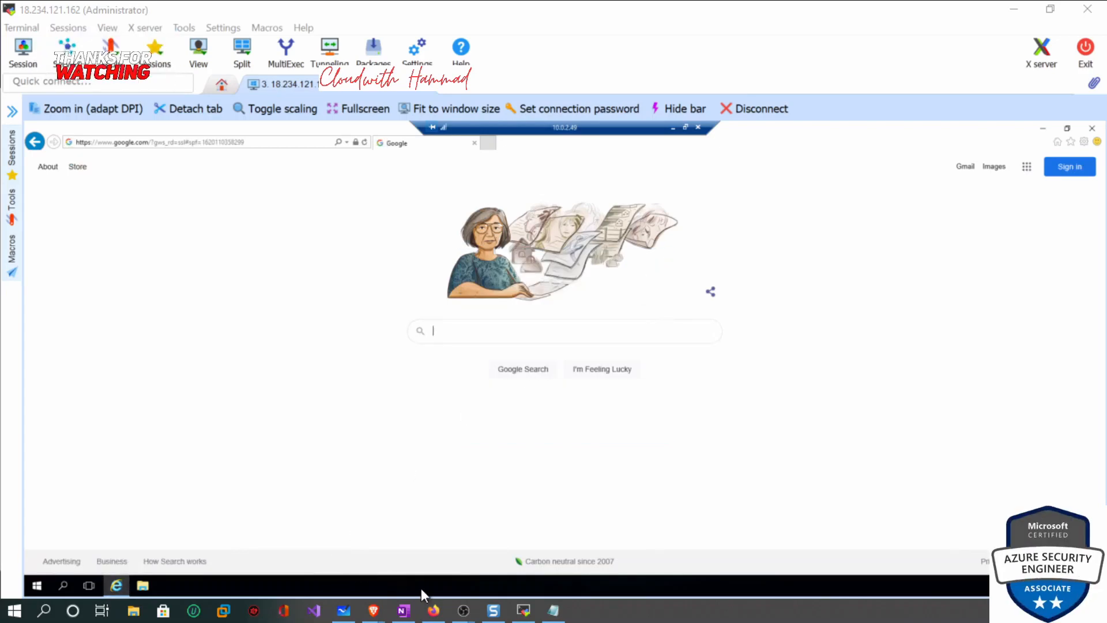
Switch to Brave to view the EC2 Instances page, and bring the public and private subnet diagram into view in Microsoft Whiteboard.
{"action": "mouse_move", "coordinate": [374, 610]}
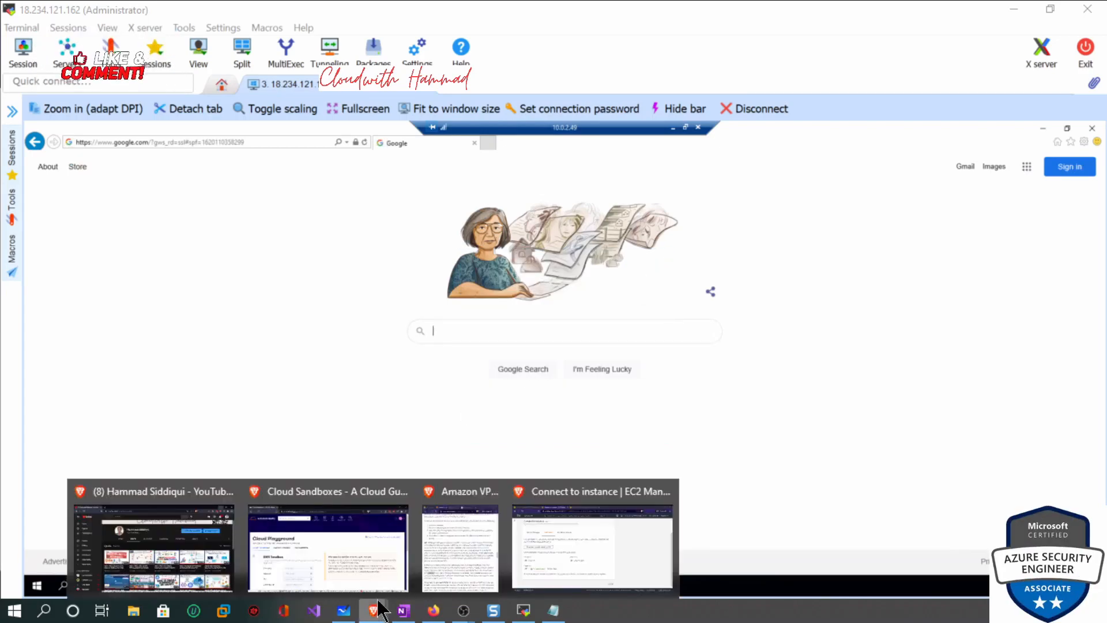
{"action": "left_click", "coordinate": [588, 550]}
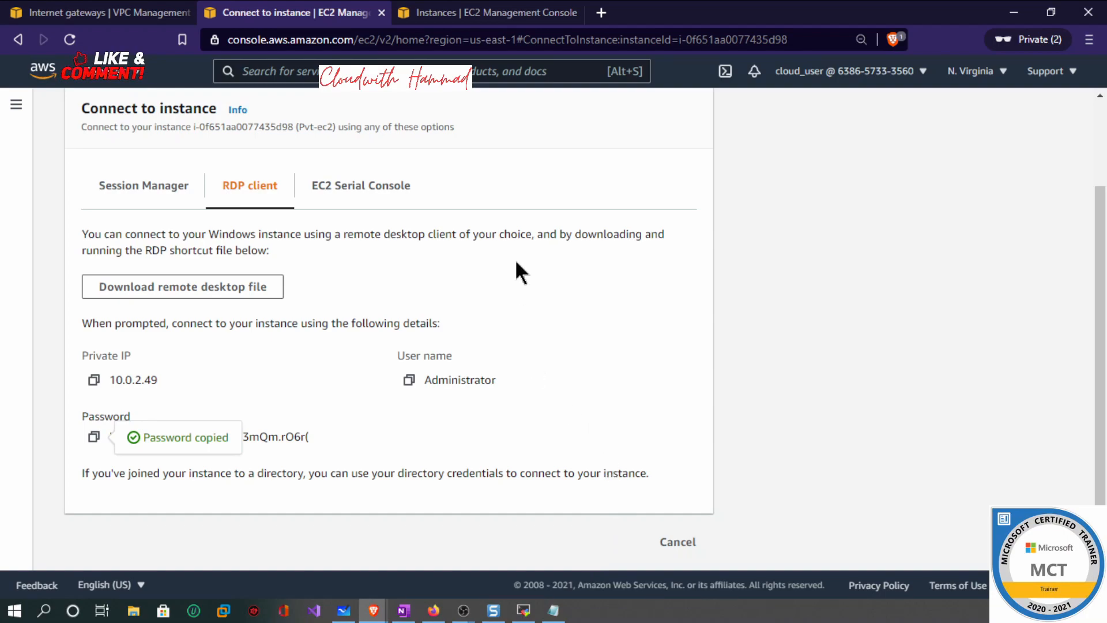
{"action": "left_click", "coordinate": [489, 16]}
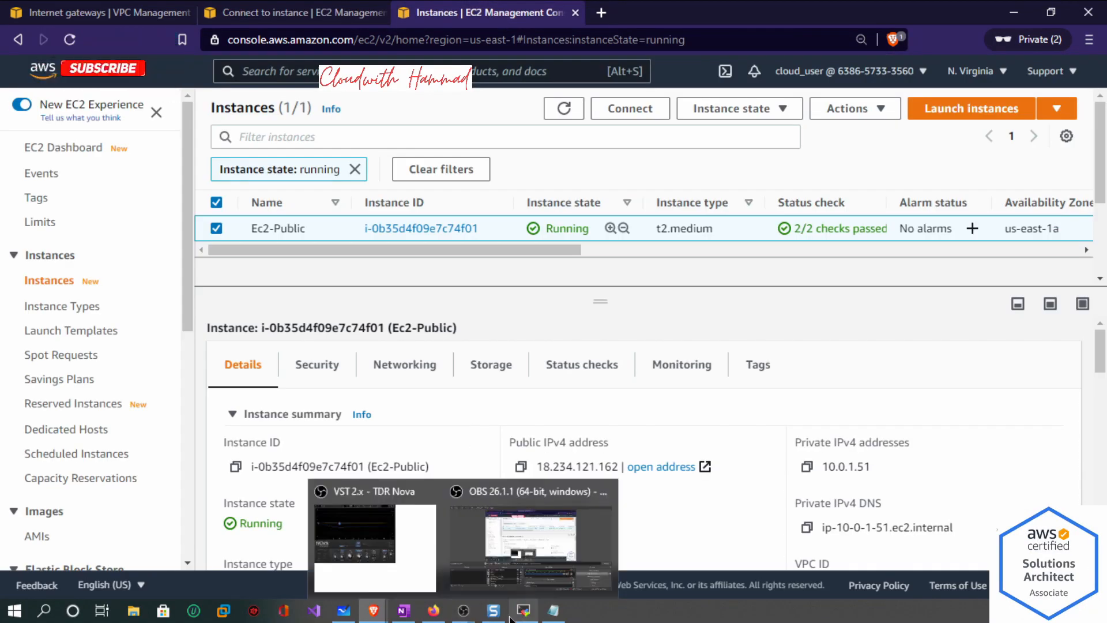
{"action": "left_click", "coordinate": [345, 611]}
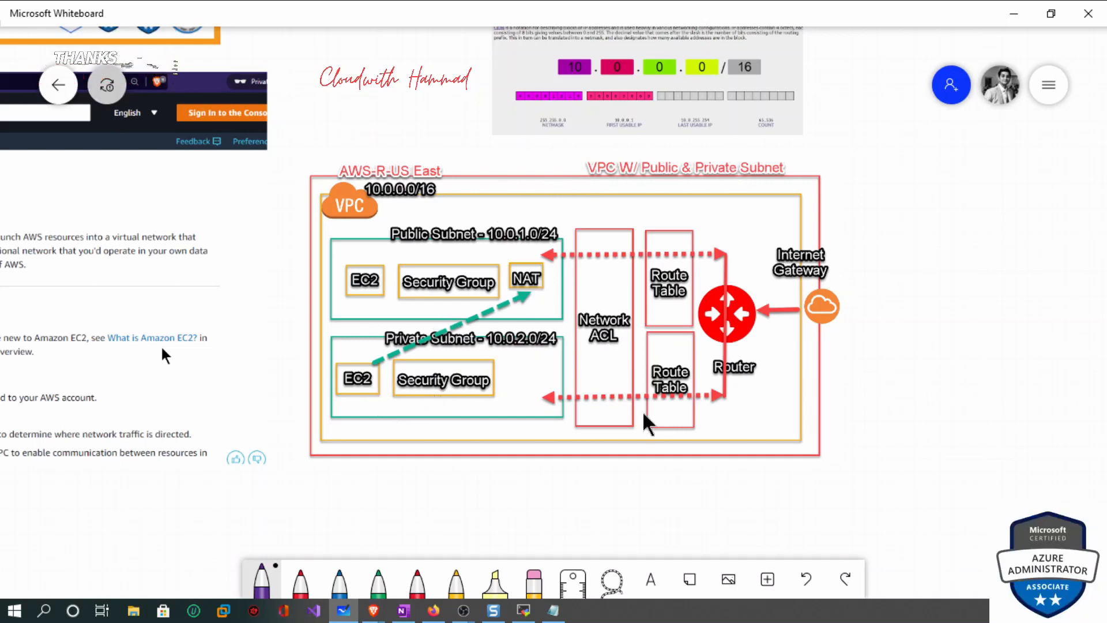
{"action": "left_click_drag", "start_coordinate": [162, 348], "coordinate": [259, 341]}
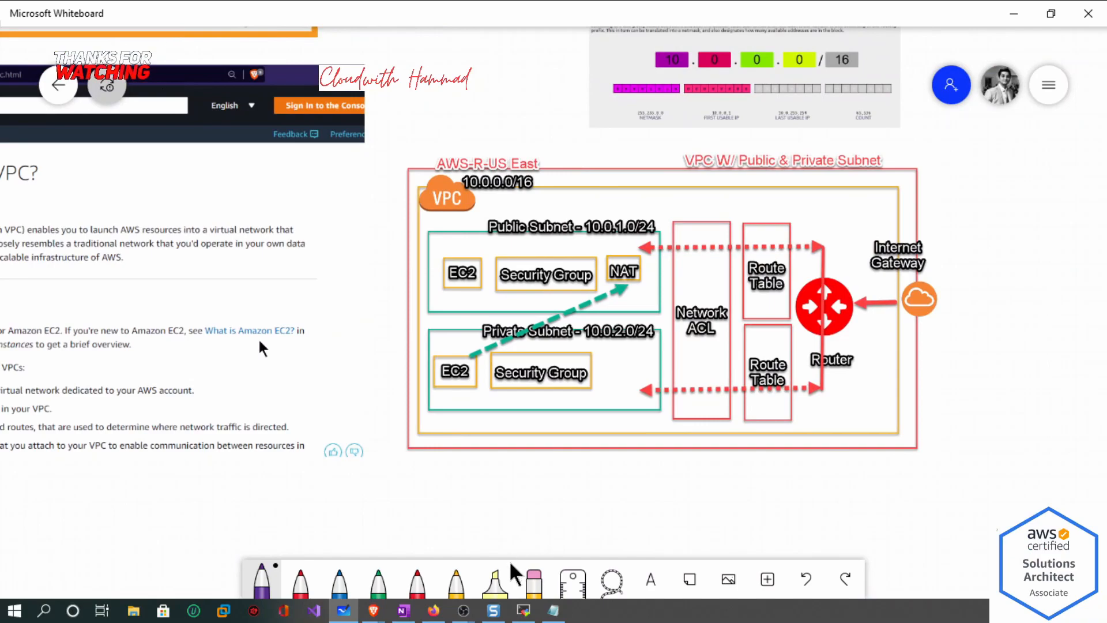
Switch to the EC2 console window in Brave, snap it beside the whiteboard and close the Snagit Editor window.
{"action": "mouse_move", "coordinate": [439, 611]}
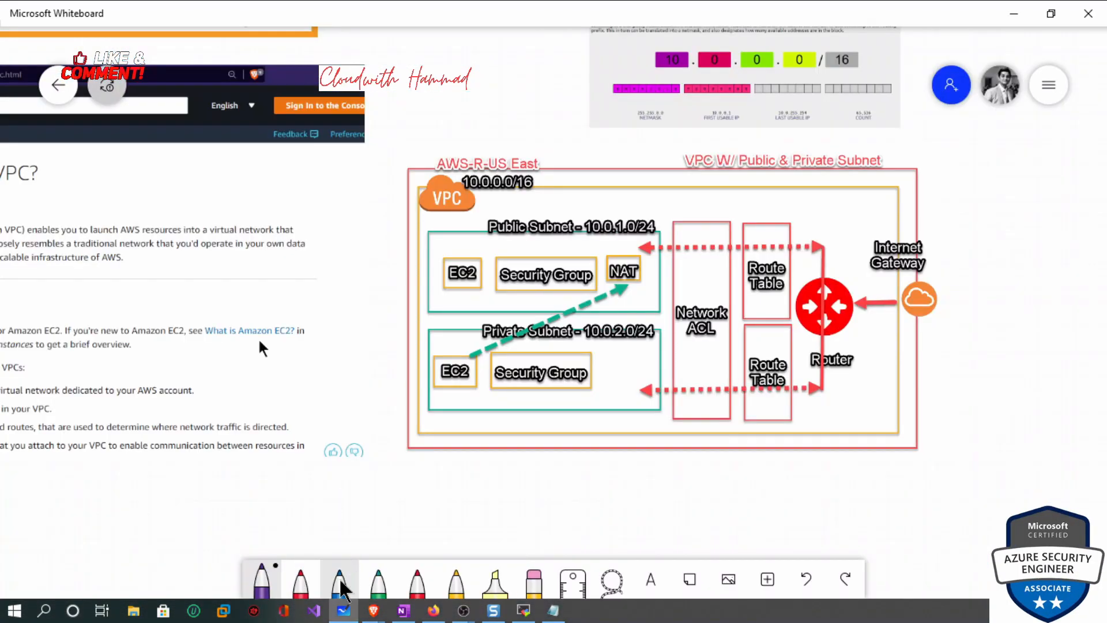
{"action": "mouse_move", "coordinate": [373, 610]}
{"action": "left_click", "coordinate": [631, 565]}
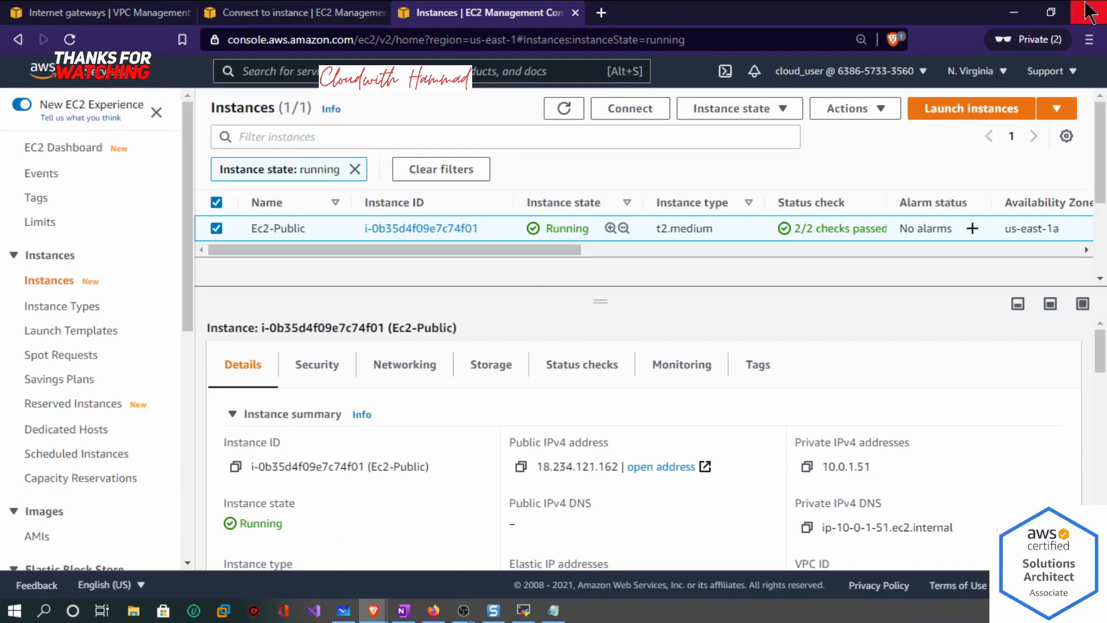
{"action": "left_click", "coordinate": [1050, 12]}
{"action": "left_click_drag", "start_coordinate": [594, 468], "coordinate": [709, 448]}
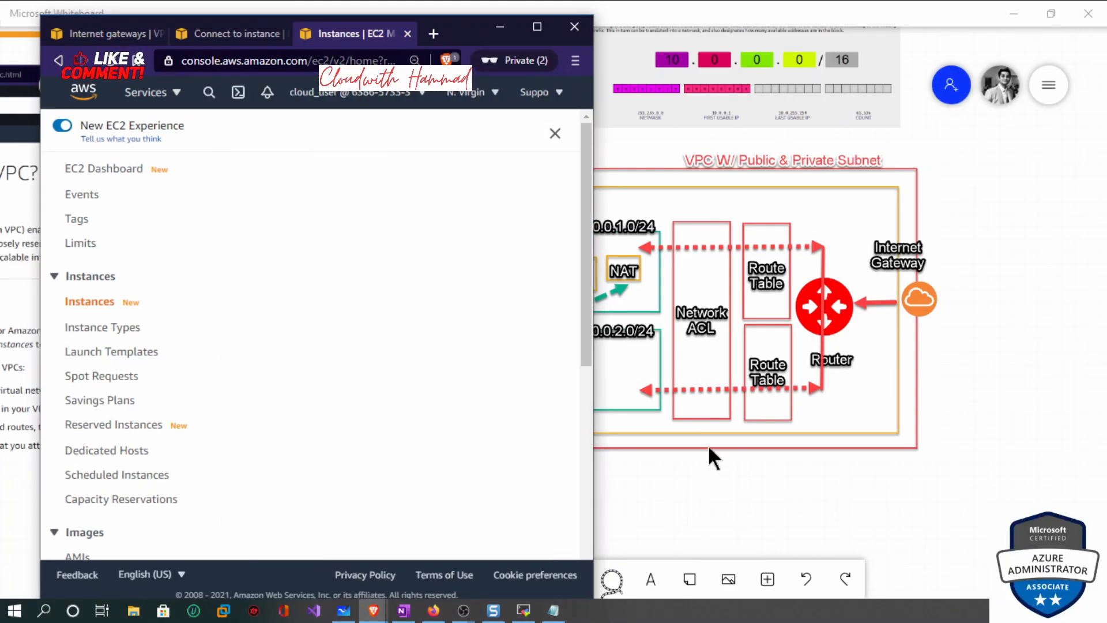
{"action": "key", "text": "super+Right"}
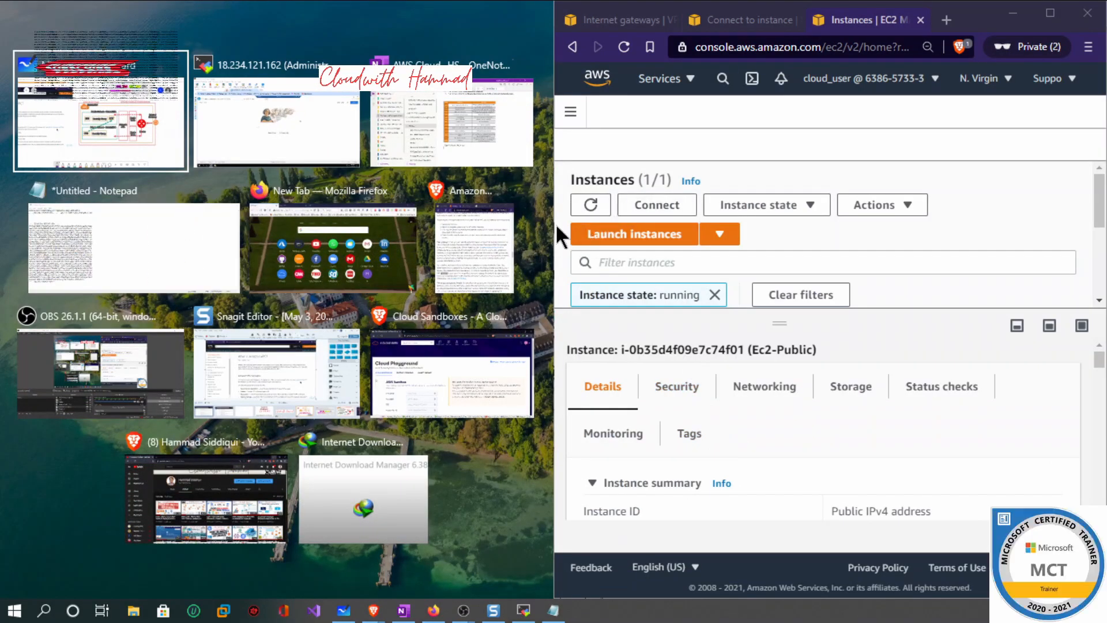
{"action": "left_click", "coordinate": [282, 382]}
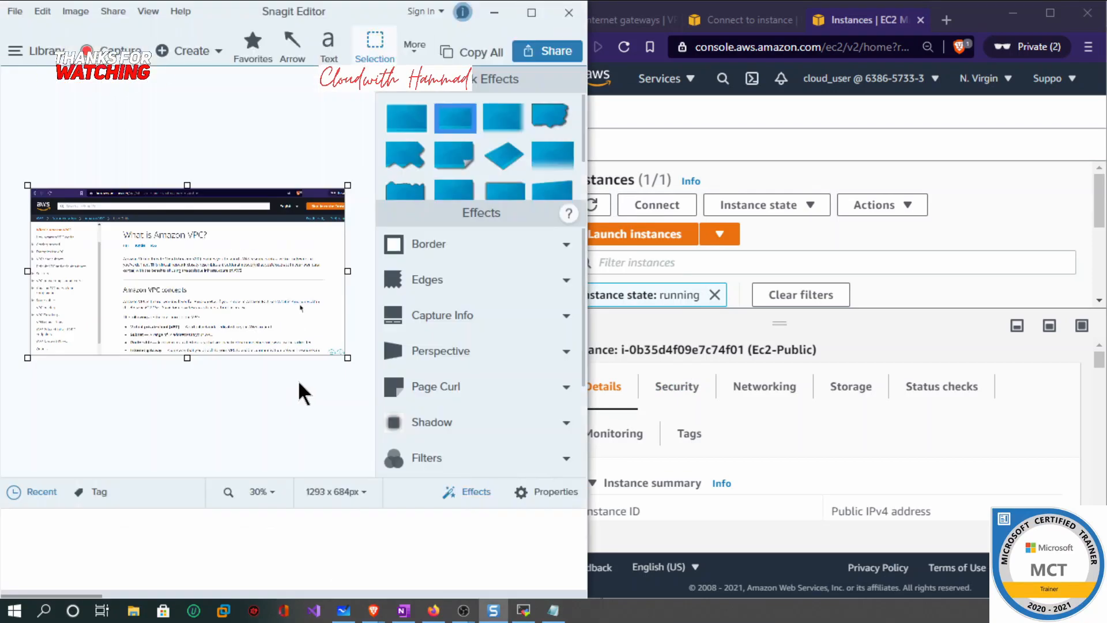
{"action": "left_click", "coordinate": [566, 12]}
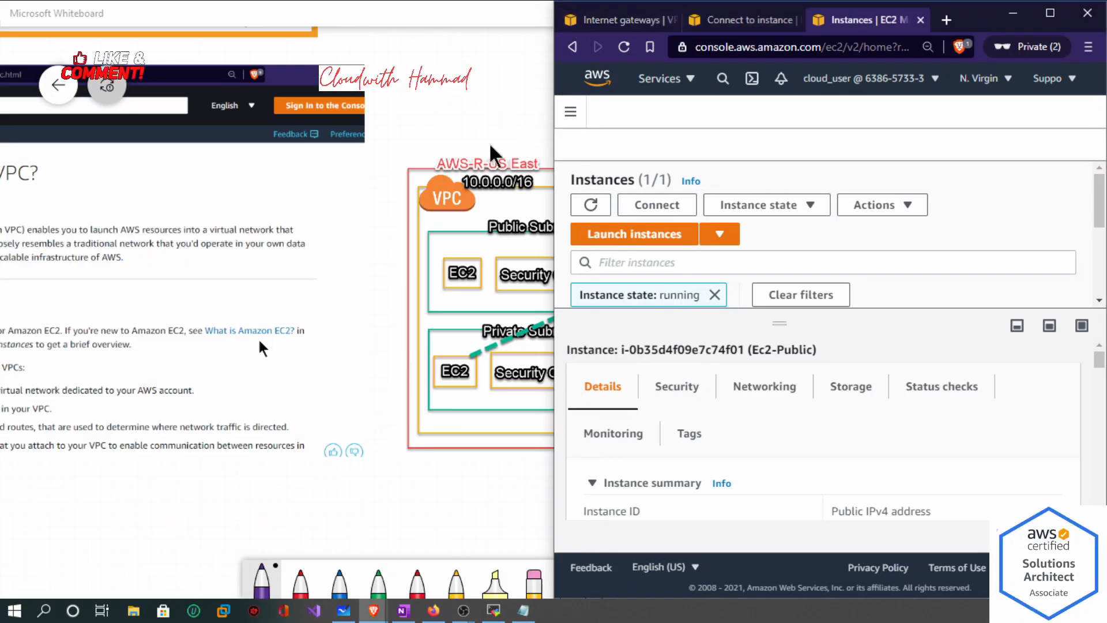
Skim the AWS blog post "Amazon VPC for On-Premises Network Engineers – Part 1" for its coverage of VPC components.
{"action": "mouse_move", "coordinate": [346, 609]}
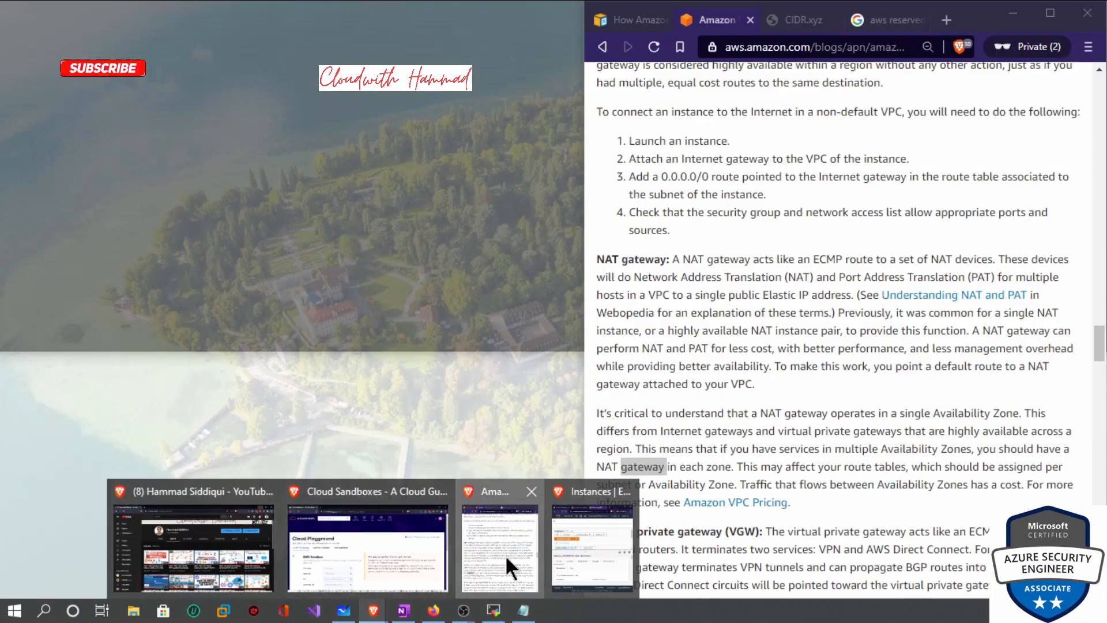
{"action": "left_click", "coordinate": [502, 553]}
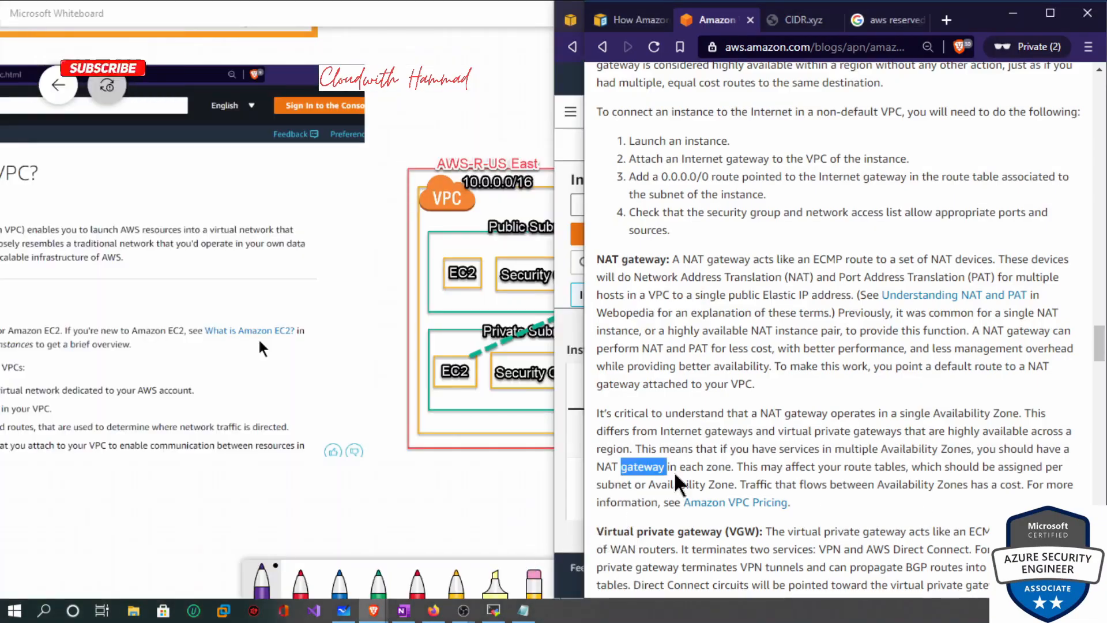
{"action": "scroll", "coordinate": [885, 311], "scroll_direction": "up", "scroll_amount": 5}
{"action": "scroll", "coordinate": [894, 317], "scroll_direction": "down", "scroll_amount": 10}
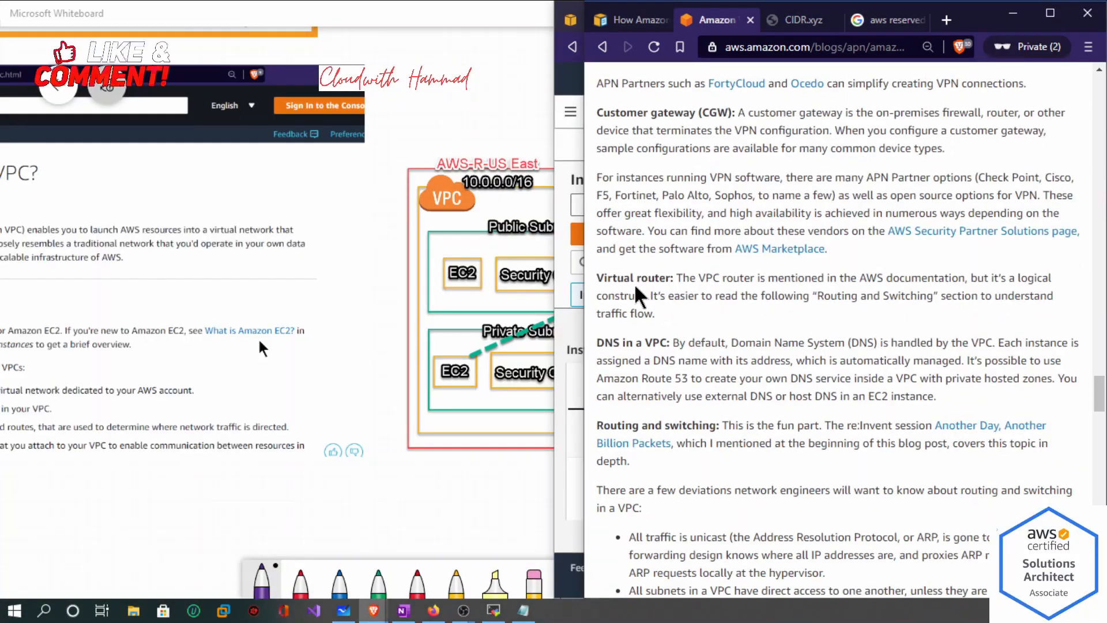
{"action": "scroll", "coordinate": [832, 305], "scroll_direction": "down", "scroll_amount": 12}
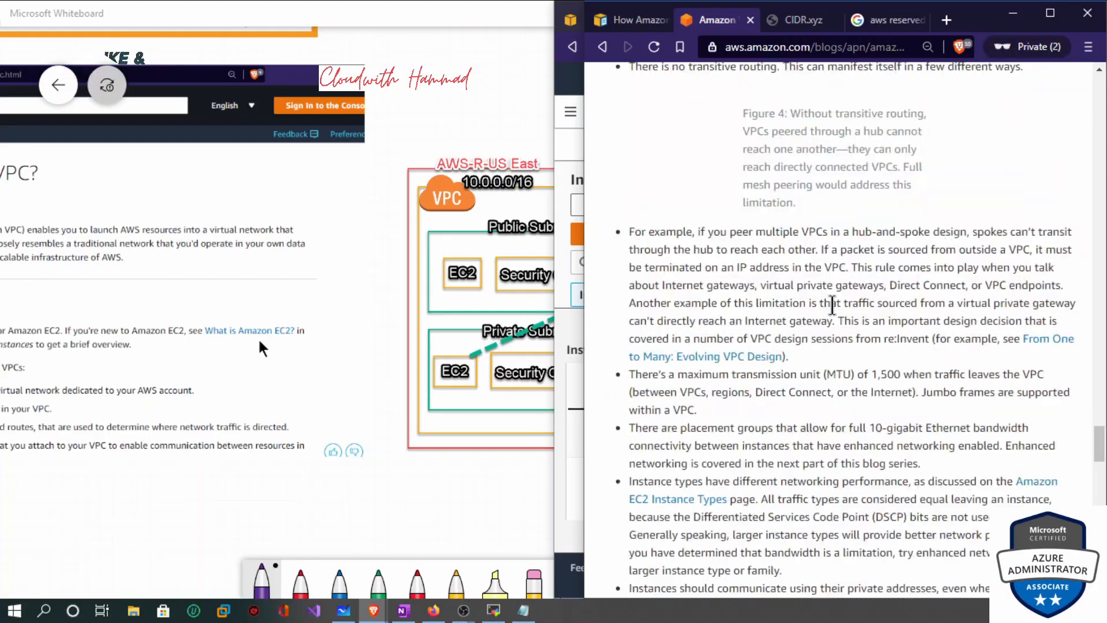
{"action": "scroll", "coordinate": [832, 305], "scroll_direction": "up", "scroll_amount": 20}
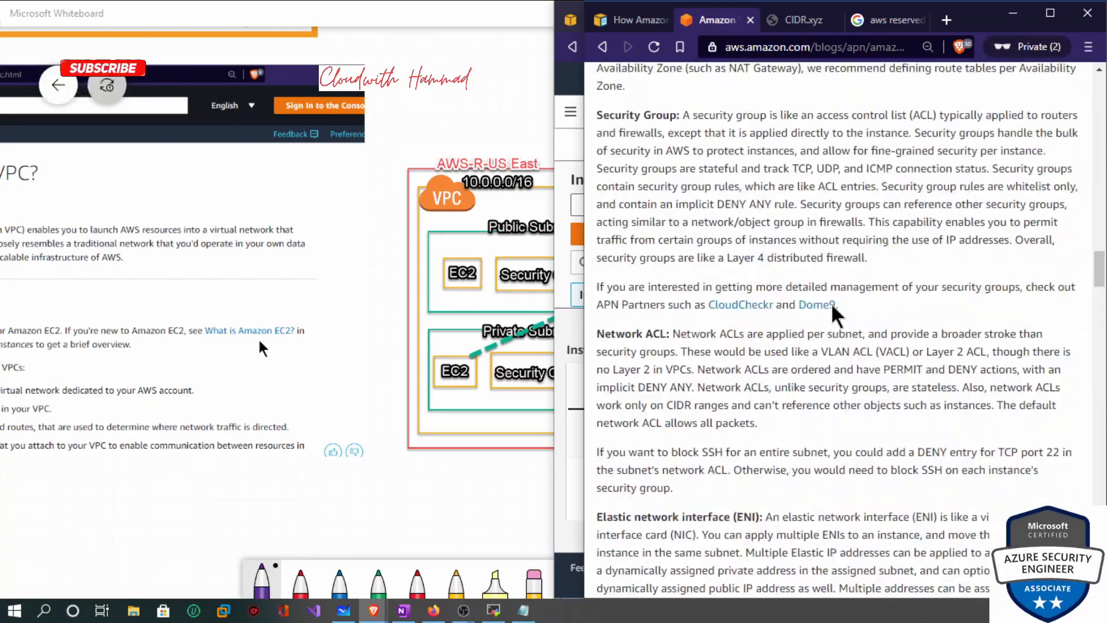
{"action": "scroll", "coordinate": [832, 315], "scroll_direction": "up", "scroll_amount": 15}
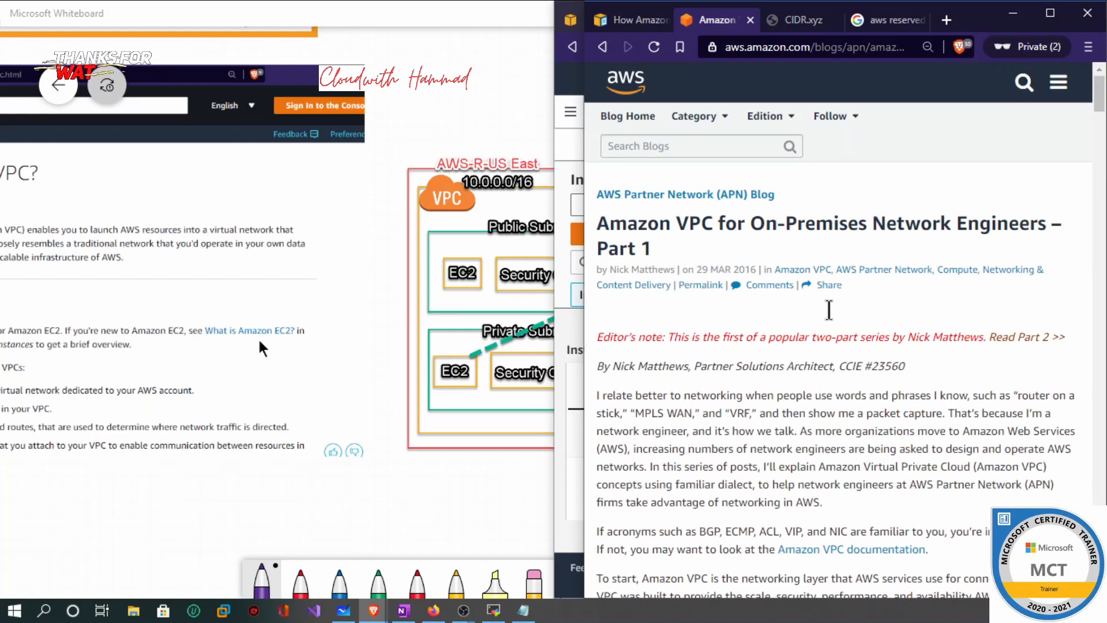
{"action": "scroll", "coordinate": [845, 369], "scroll_direction": "down", "scroll_amount": 15}
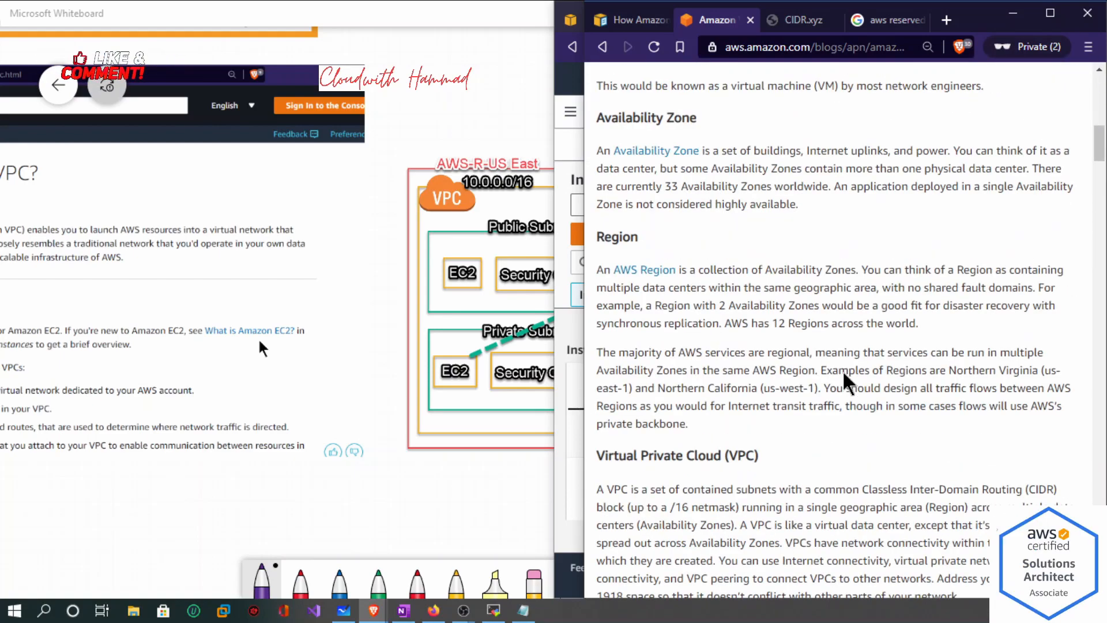
Return to Microsoft Whiteboard and show the "What is Amazon VPC?" capture together with the subnet diagram.
{"action": "left_click", "coordinate": [553, 481]}
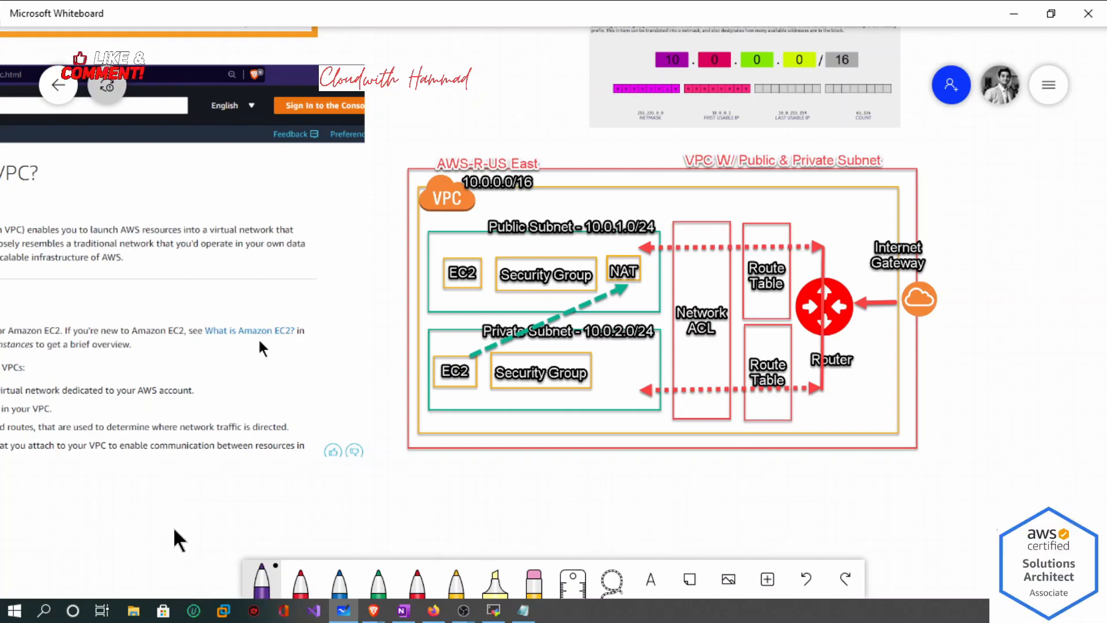
{"action": "left_click_drag", "start_coordinate": [173, 539], "coordinate": [483, 507]}
{"action": "scroll", "coordinate": [483, 508], "scroll_direction": "down", "scroll_amount": 5}
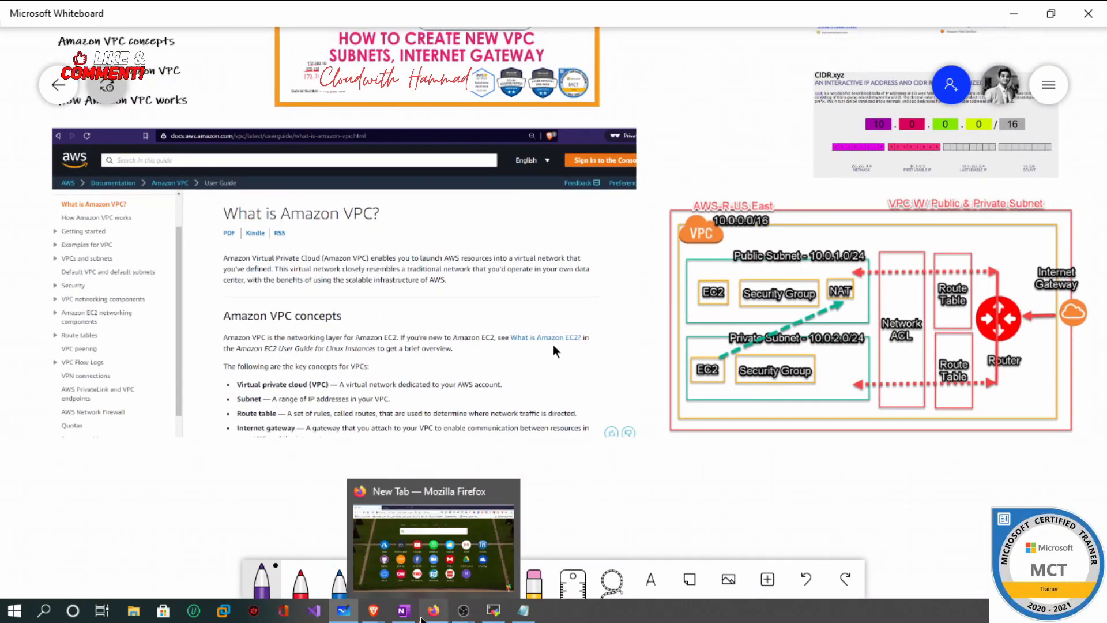
Switch to the Amazon VPC User Guide in Brave, open its Getting started page and widen the browser window.
{"action": "mouse_move", "coordinate": [373, 610]}
{"action": "left_click", "coordinate": [487, 576]}
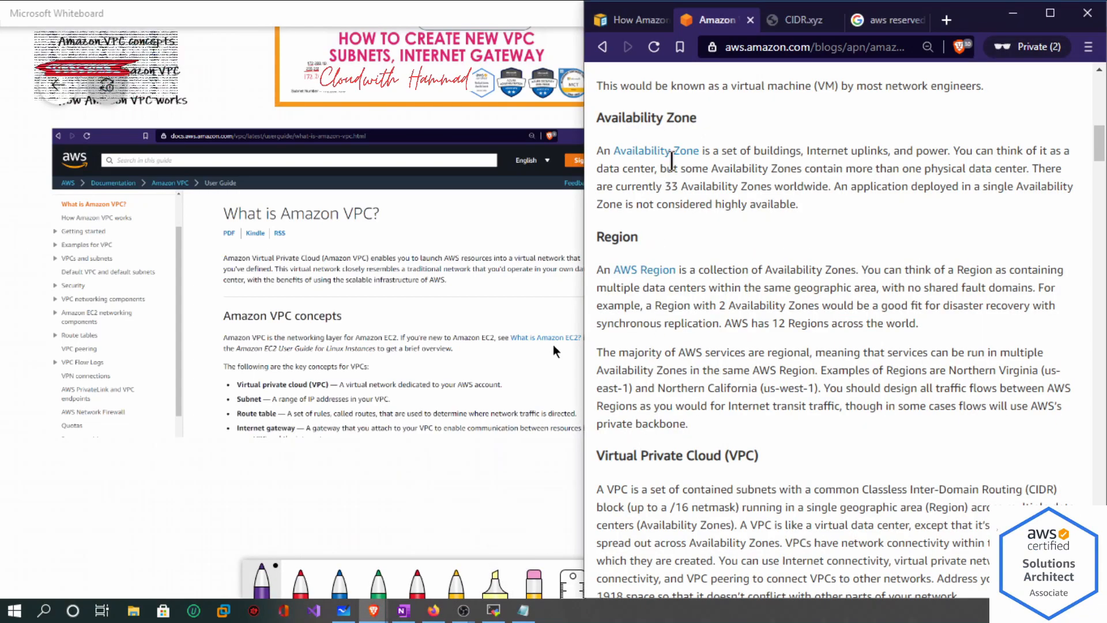
{"action": "left_click", "coordinate": [624, 23]}
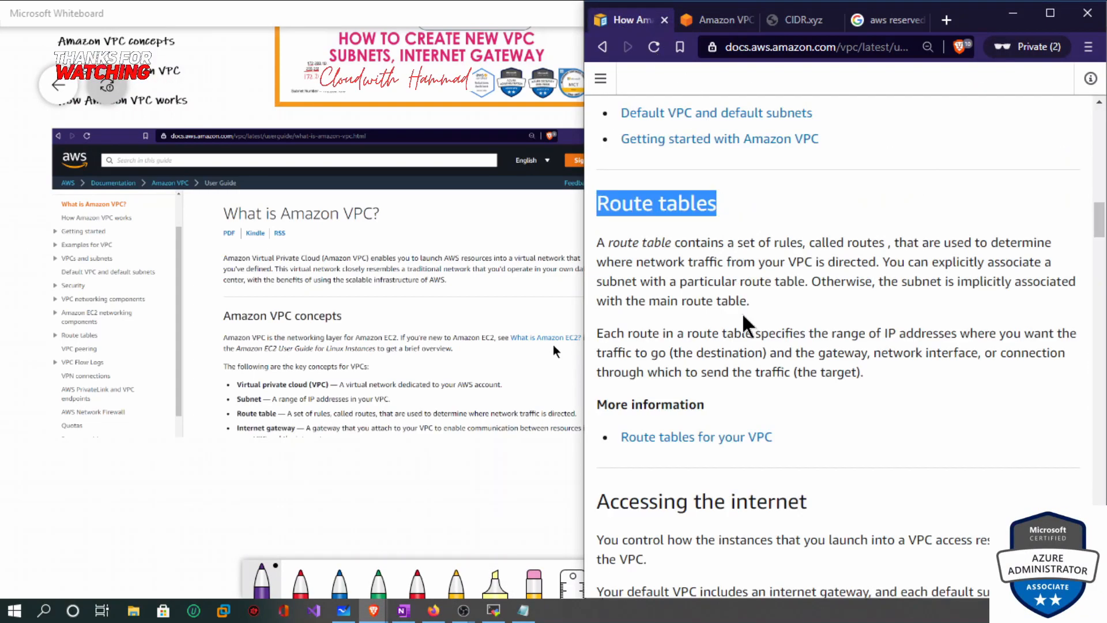
{"action": "left_click", "coordinate": [600, 79]}
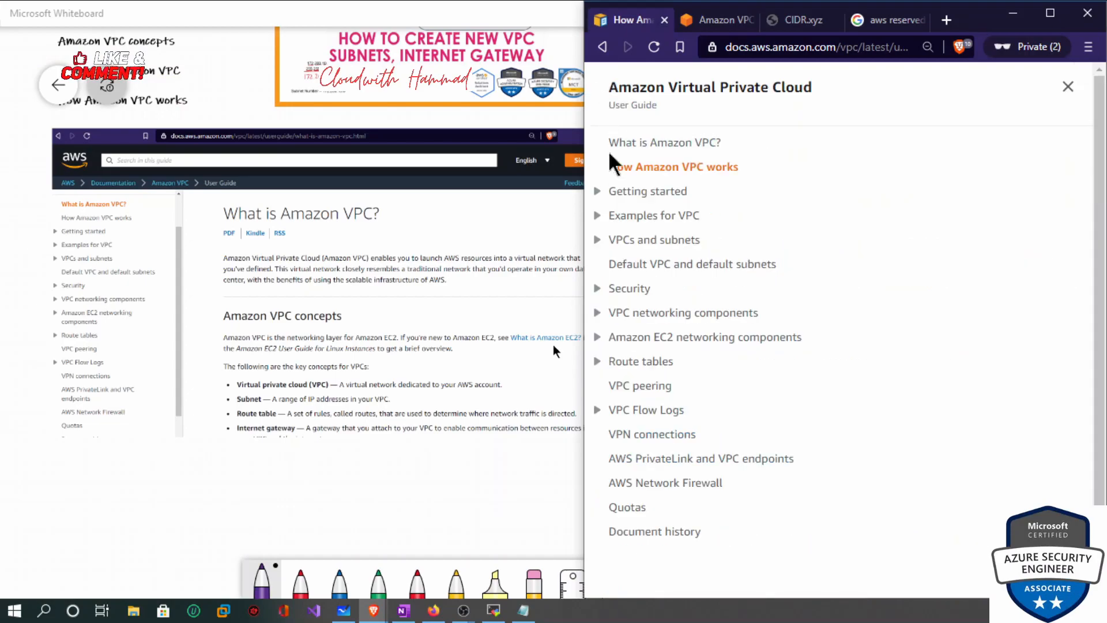
{"action": "left_click", "coordinate": [657, 192]}
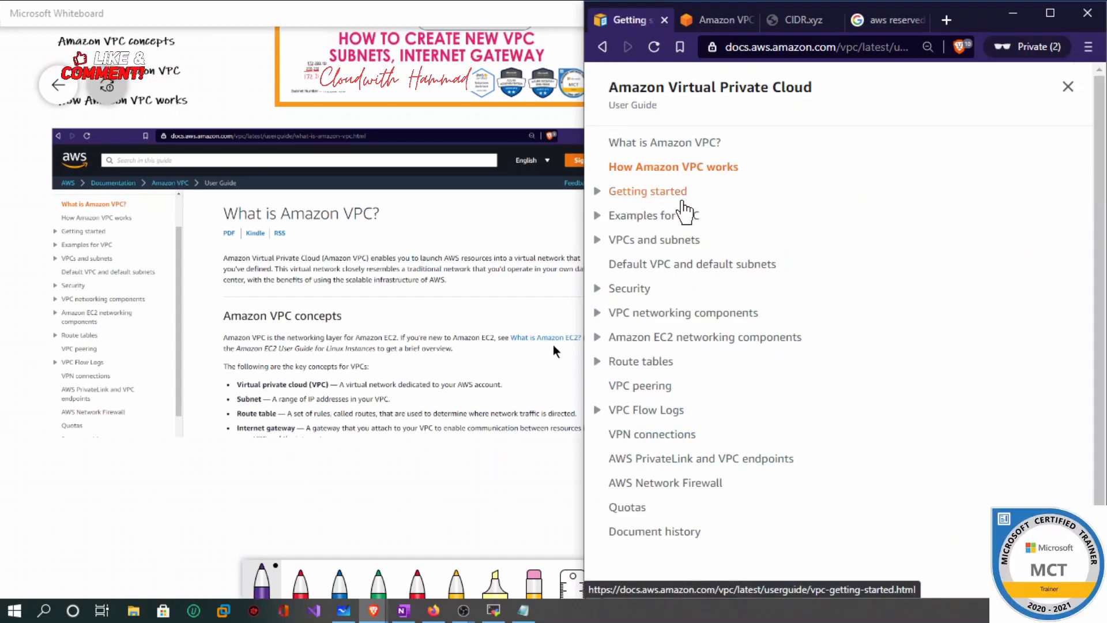
{"action": "left_click_drag", "start_coordinate": [584, 252], "coordinate": [272, 260]}
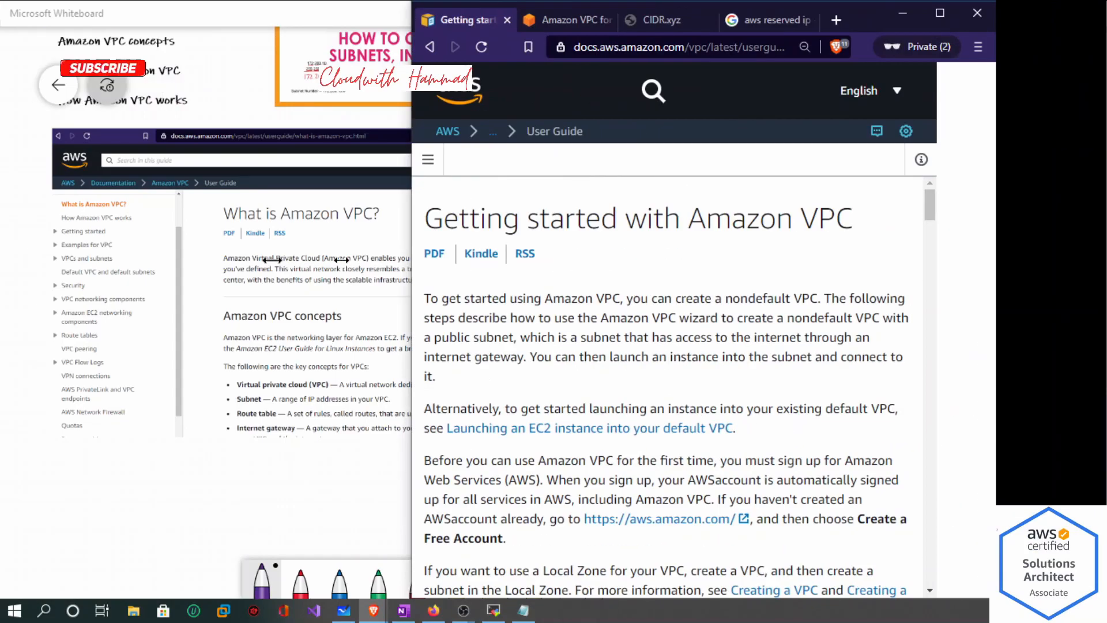
Widen the browser window and skim the Getting started with Amazon VPC page from creating the VPC through to Clean up.
{"action": "left_click_drag", "start_coordinate": [341, 260], "coordinate": [69, 264]}
{"action": "scroll", "coordinate": [202, 314], "scroll_direction": "down", "scroll_amount": 10}
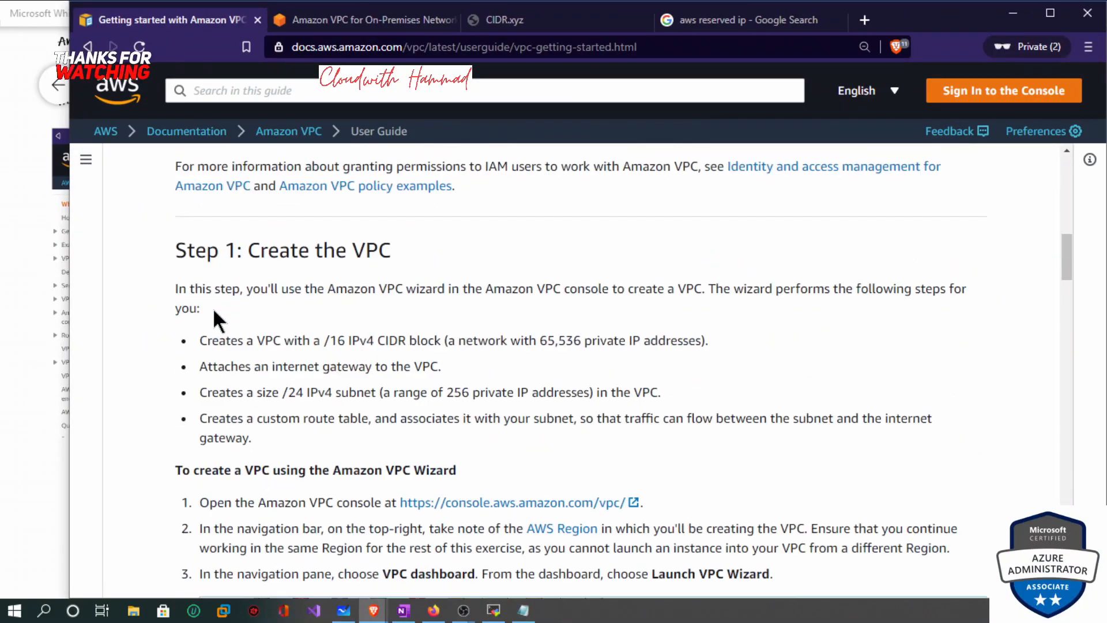
{"action": "scroll", "coordinate": [323, 282], "scroll_direction": "down", "scroll_amount": 10}
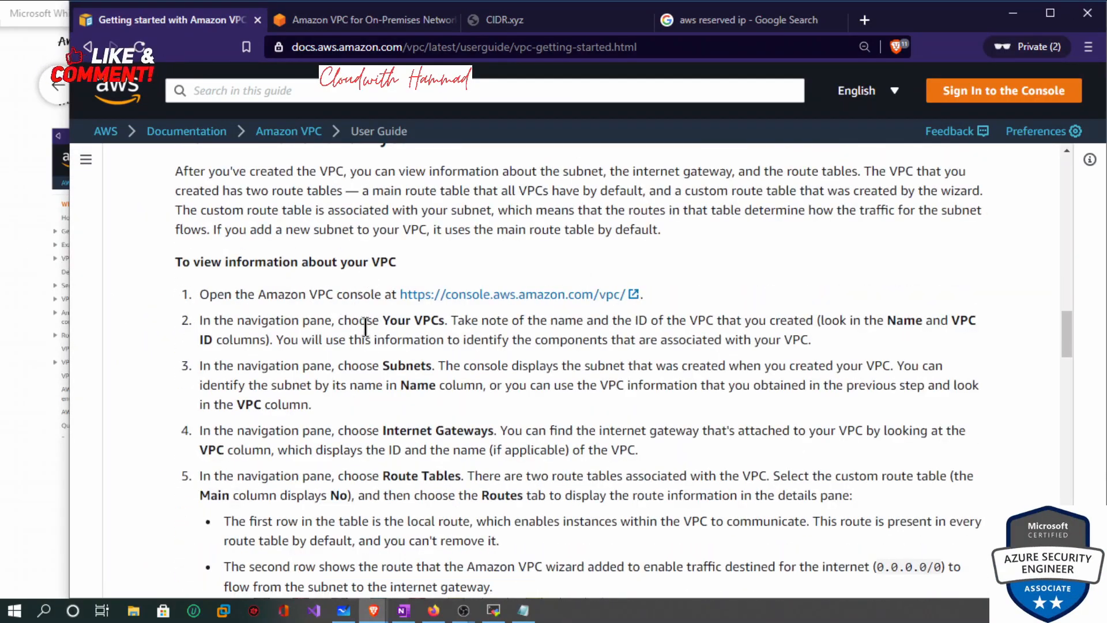
{"action": "scroll", "coordinate": [366, 327], "scroll_direction": "down", "scroll_amount": 15}
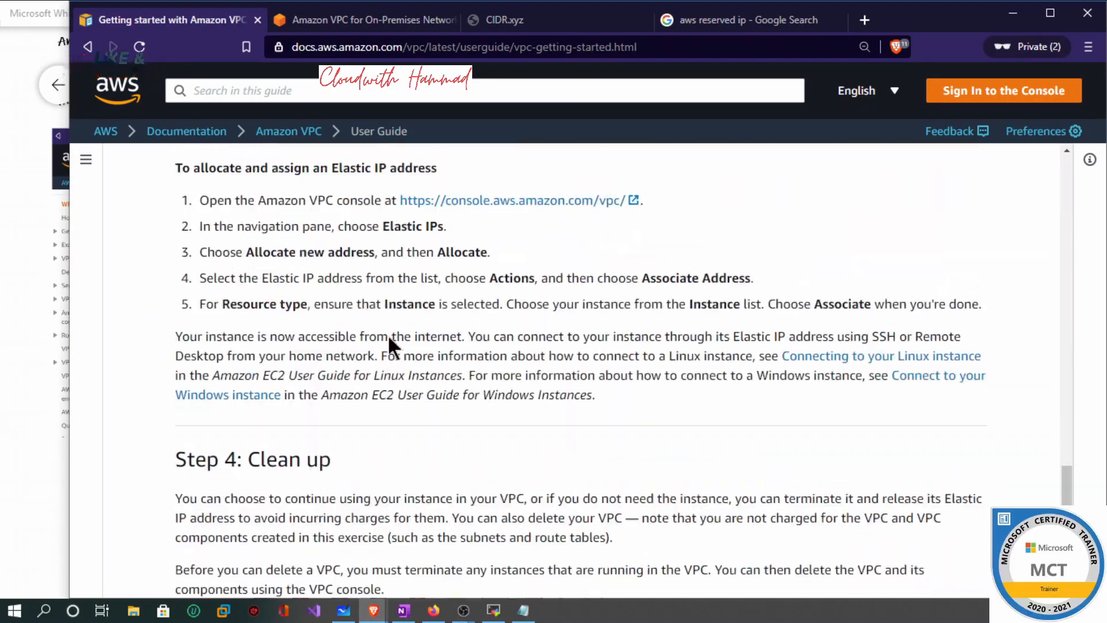
{"action": "scroll", "coordinate": [387, 333], "scroll_direction": "up", "scroll_amount": 20}
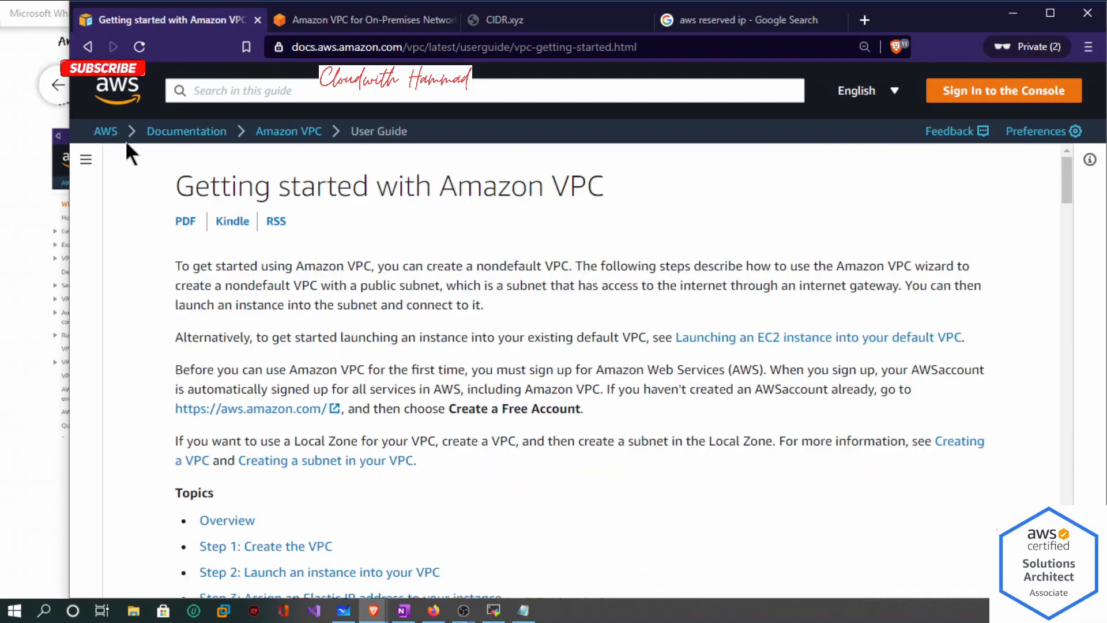
Open the VPCs and subnets page of the user guide and highlight the RFC 1918 ranges with their example CIDR blocks.
{"action": "left_click", "coordinate": [85, 159]}
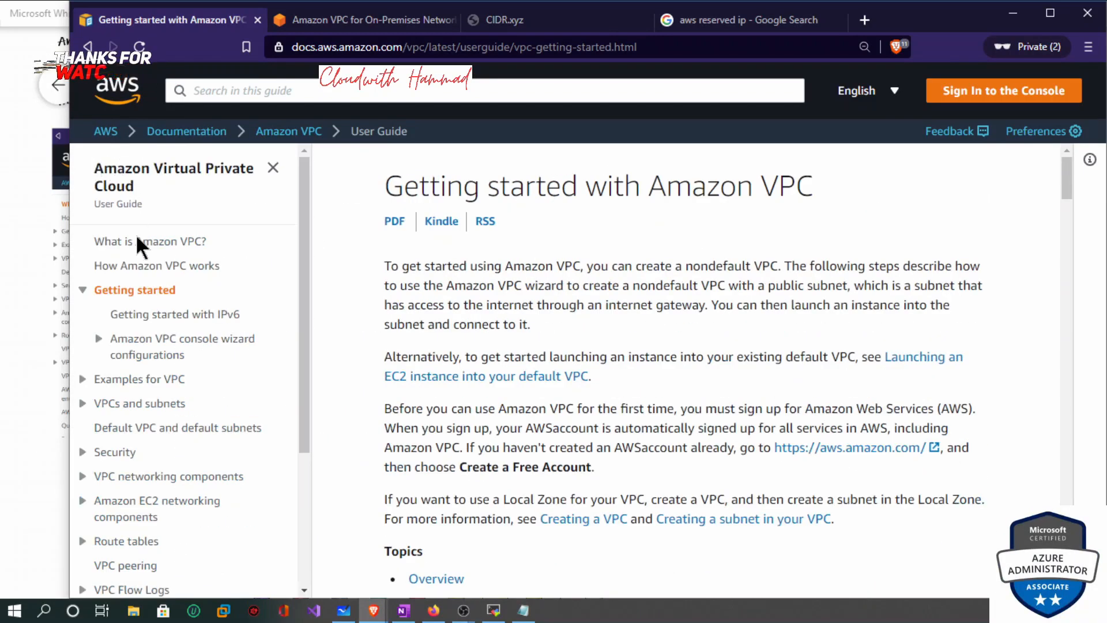
{"action": "left_click", "coordinate": [157, 405]}
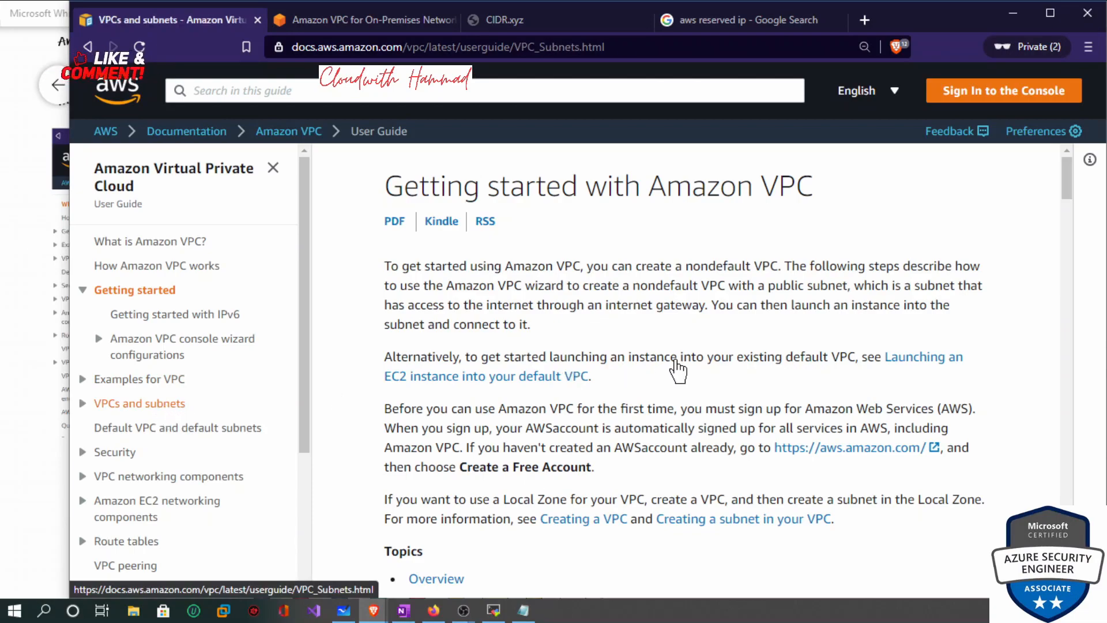
{"action": "scroll", "coordinate": [604, 369], "scroll_direction": "down", "scroll_amount": 5}
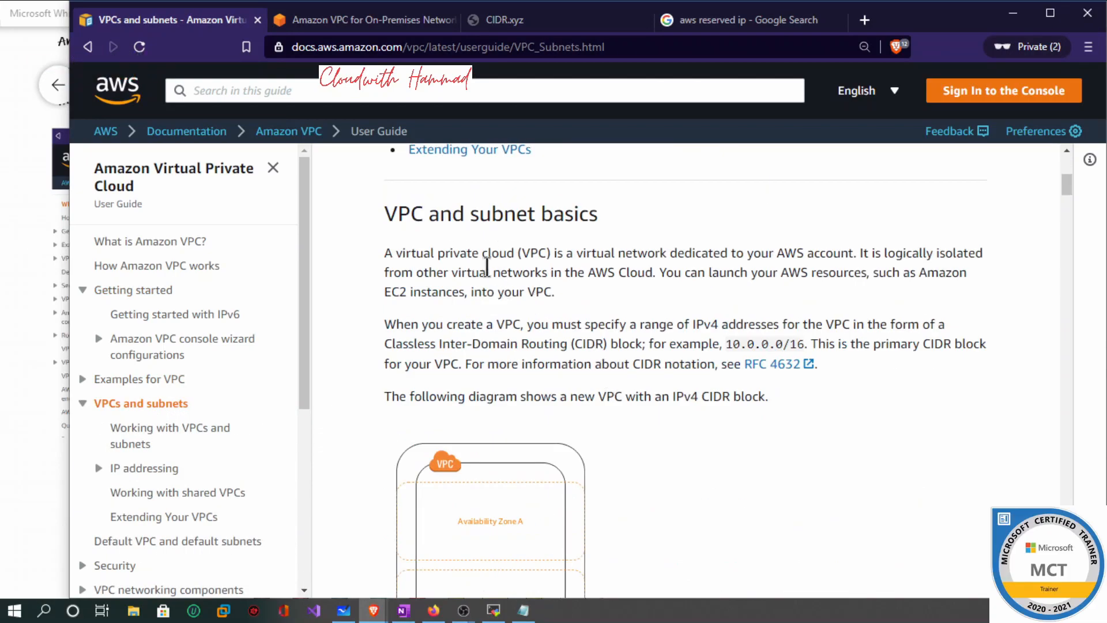
{"action": "left_click_drag", "start_coordinate": [1067, 189], "coordinate": [1102, 320]}
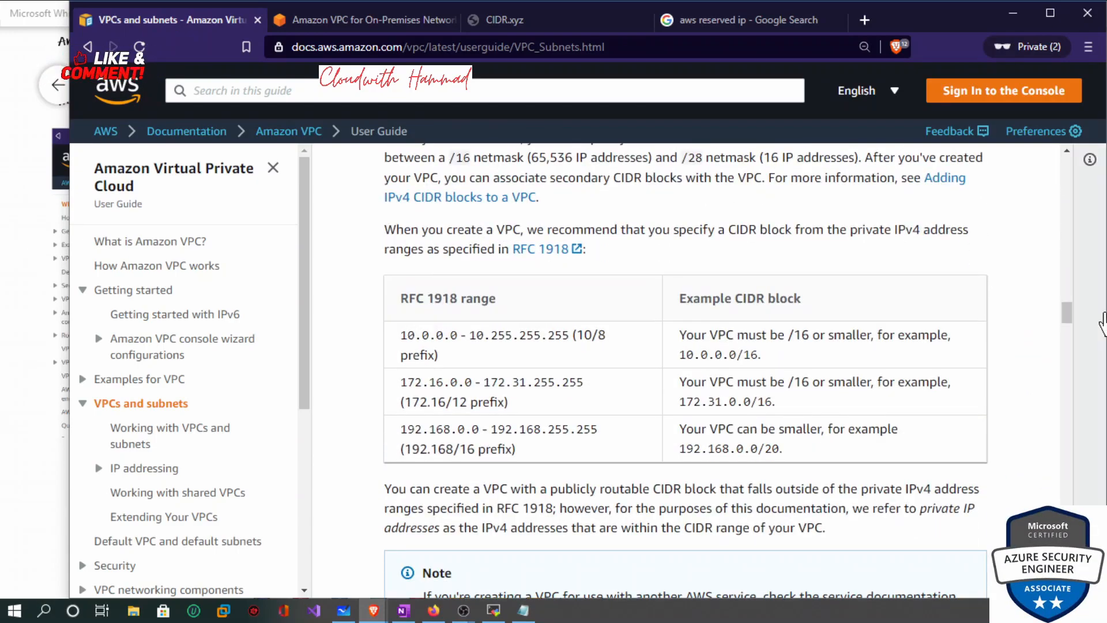
{"action": "left_click_drag", "start_coordinate": [787, 458], "coordinate": [403, 330]}
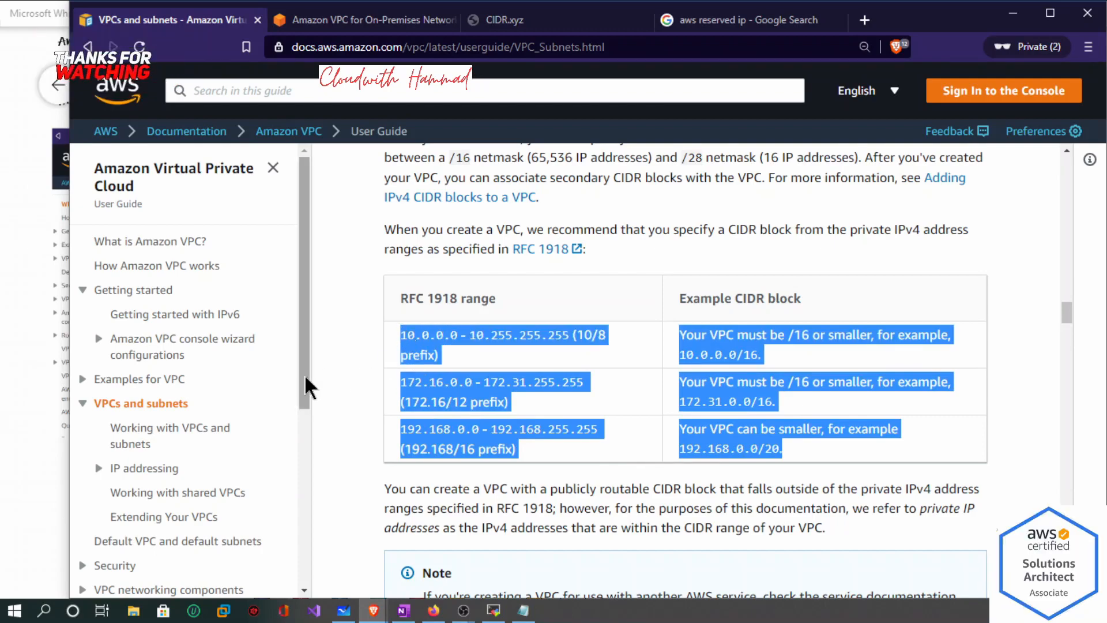
Open the Route tables page, review its key concepts and look through the remaining topics in the guide's contents.
{"action": "left_click_drag", "start_coordinate": [302, 374], "coordinate": [325, 474]}
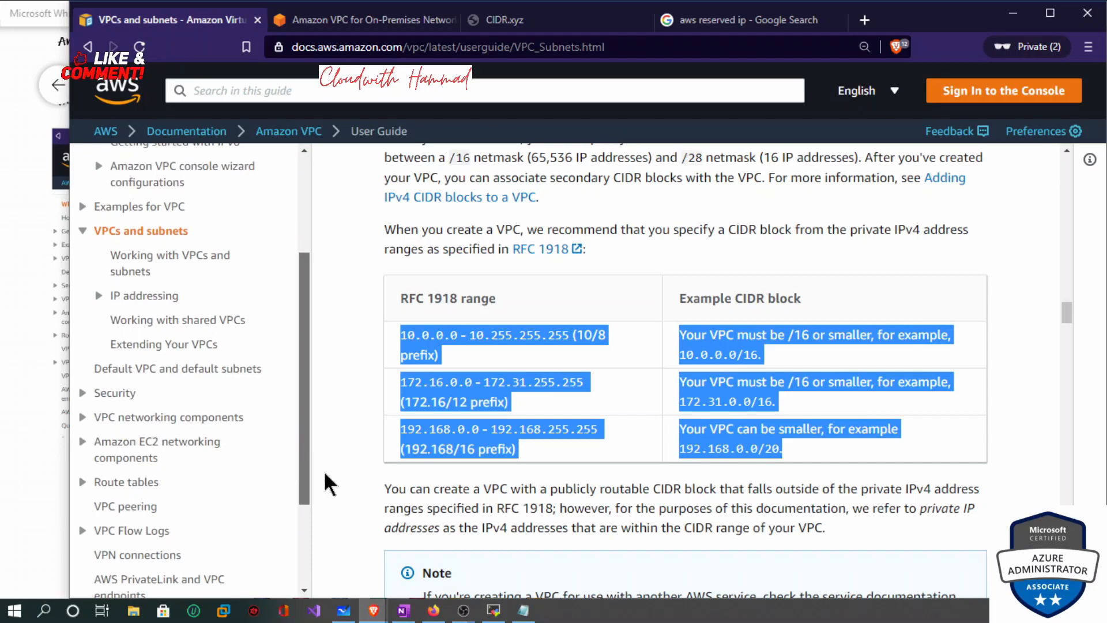
{"action": "left_click", "coordinate": [127, 481]}
{"action": "scroll", "coordinate": [490, 392], "scroll_direction": "down", "scroll_amount": 10}
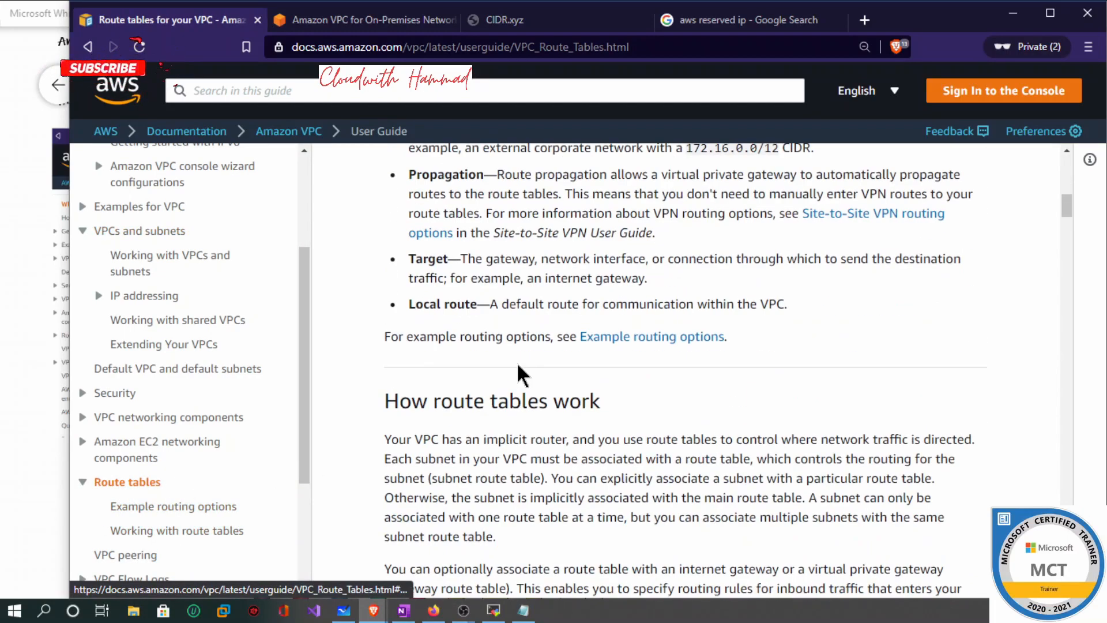
{"action": "scroll", "coordinate": [520, 365], "scroll_direction": "up", "scroll_amount": 5}
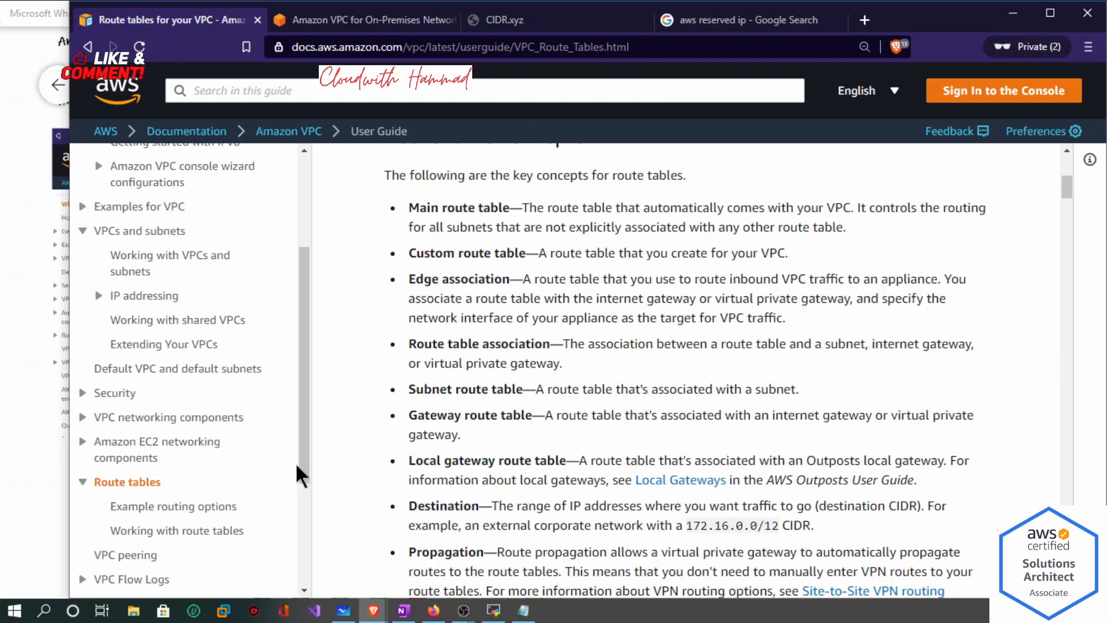
{"action": "left_click_drag", "start_coordinate": [303, 469], "coordinate": [298, 562]}
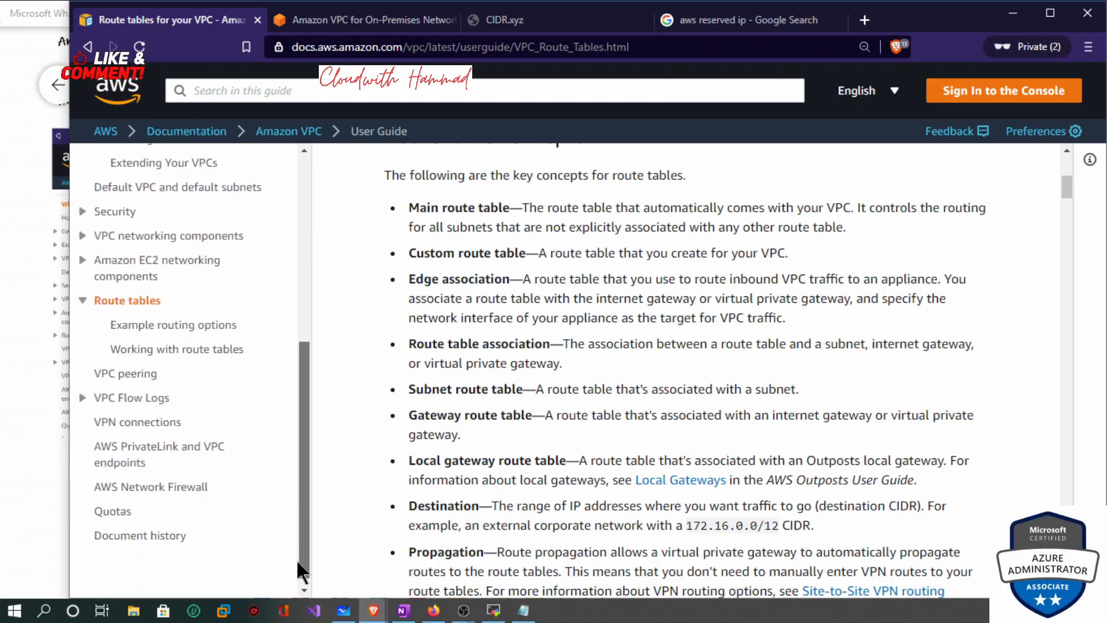
Minimize the browser to return to Microsoft Whiteboard and show the whole board with the VPC captures and subnet diagram.
{"action": "left_click", "coordinate": [1018, 18]}
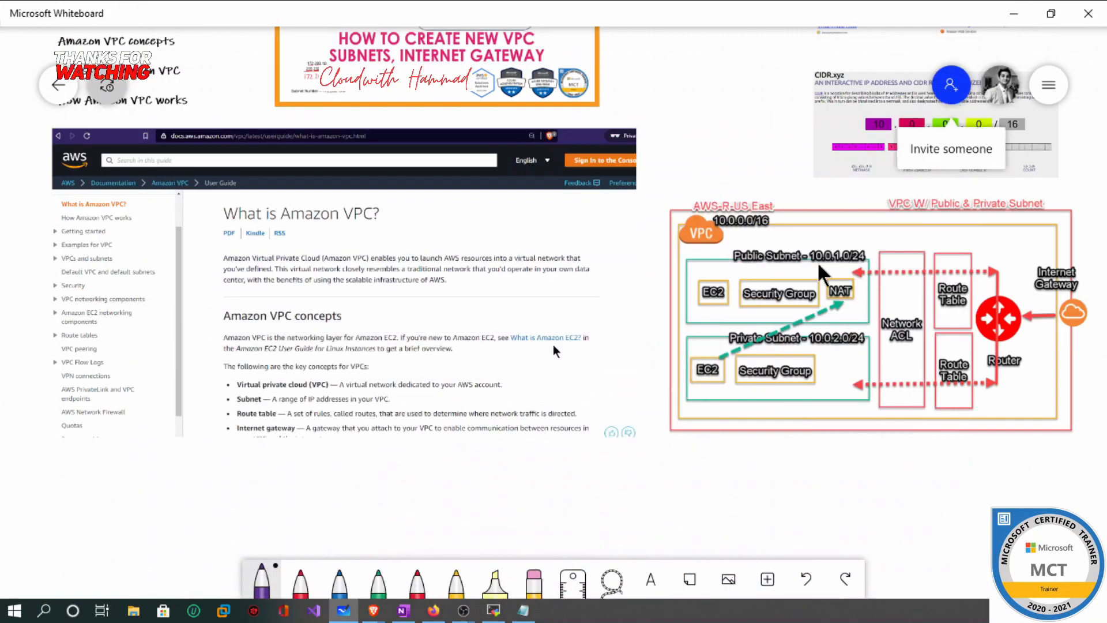
{"action": "scroll", "coordinate": [432, 444], "scroll_direction": "down", "scroll_amount": 3}
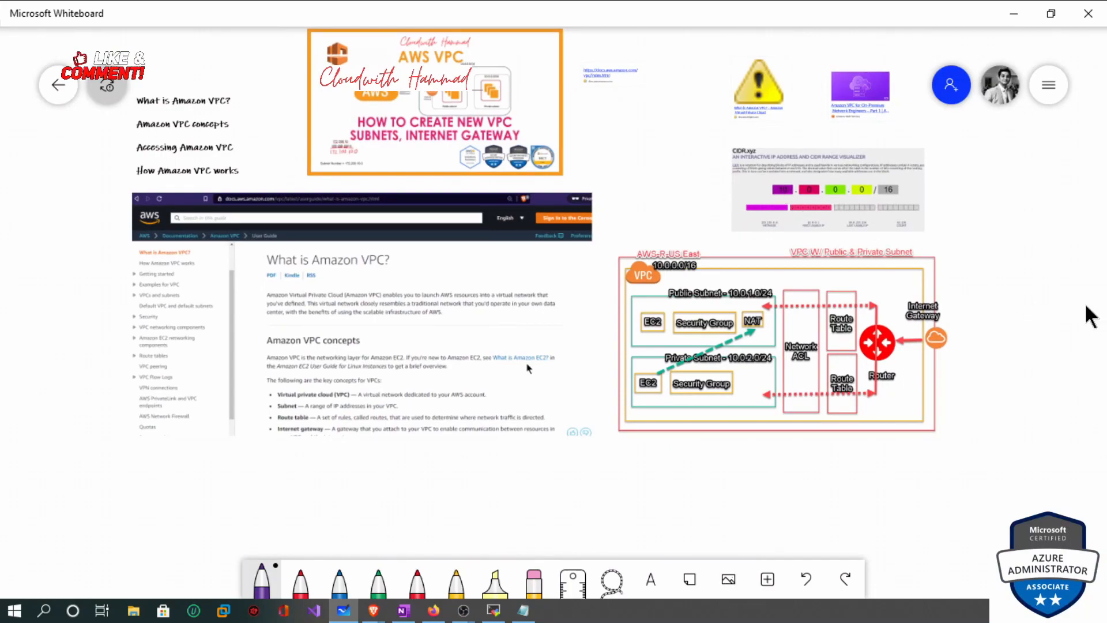
{"action": "left_click_drag", "start_coordinate": [1073, 266], "coordinate": [1064, 332]}
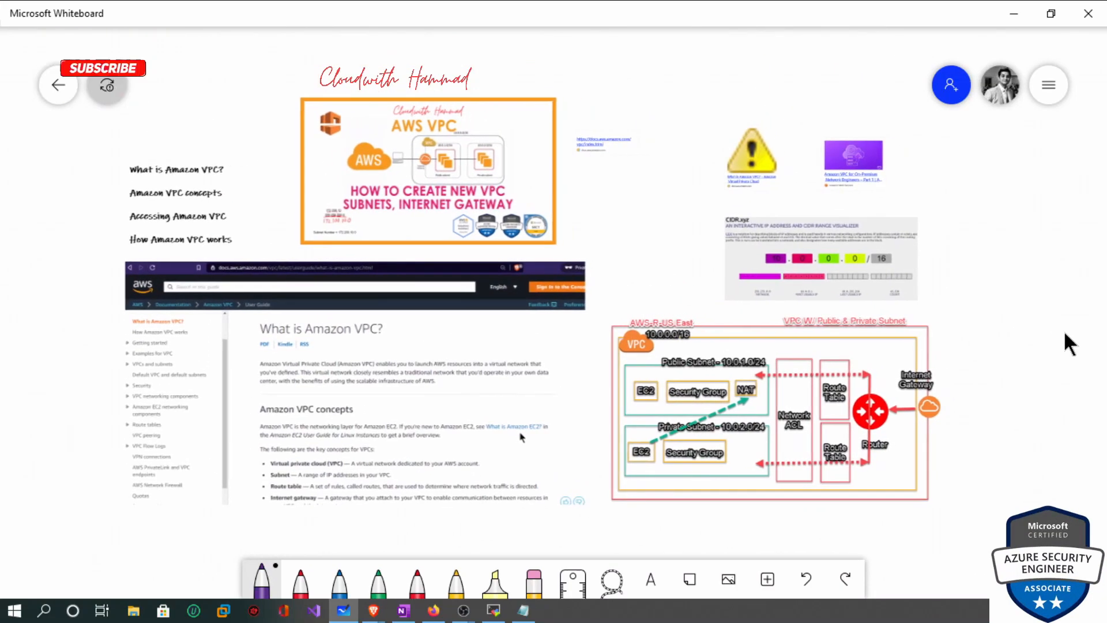